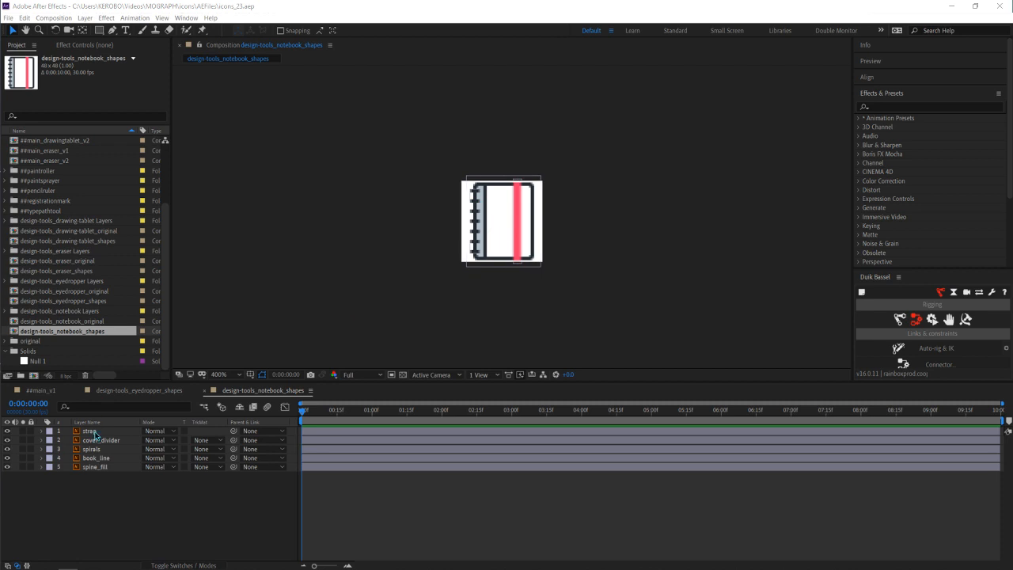
Look over the design-tools_eyedropper_shapes and design-tools_notebook_shapes compositions, ending on the eyedropper artwork
left_click(157, 392)
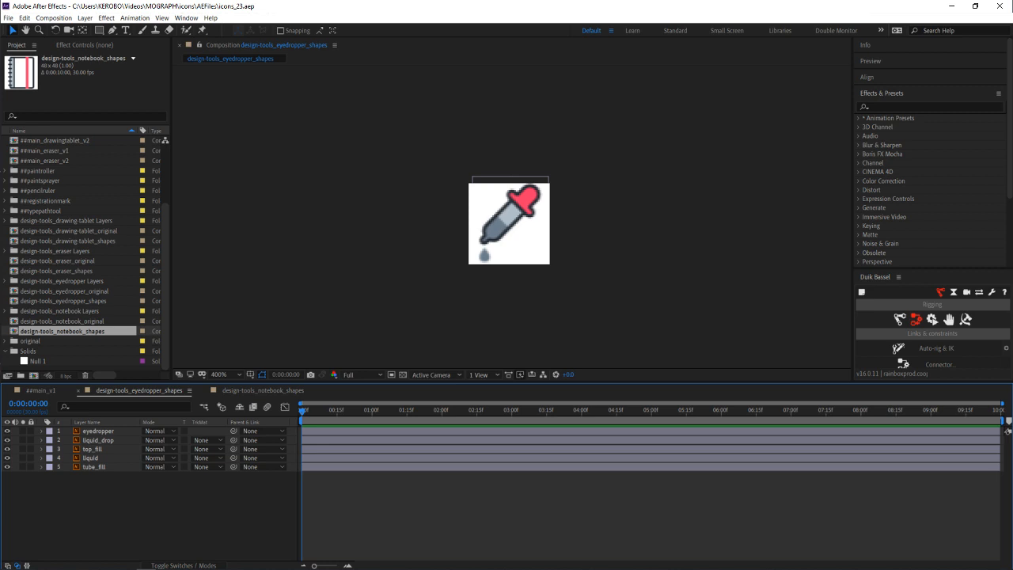
key("alt+Tab")
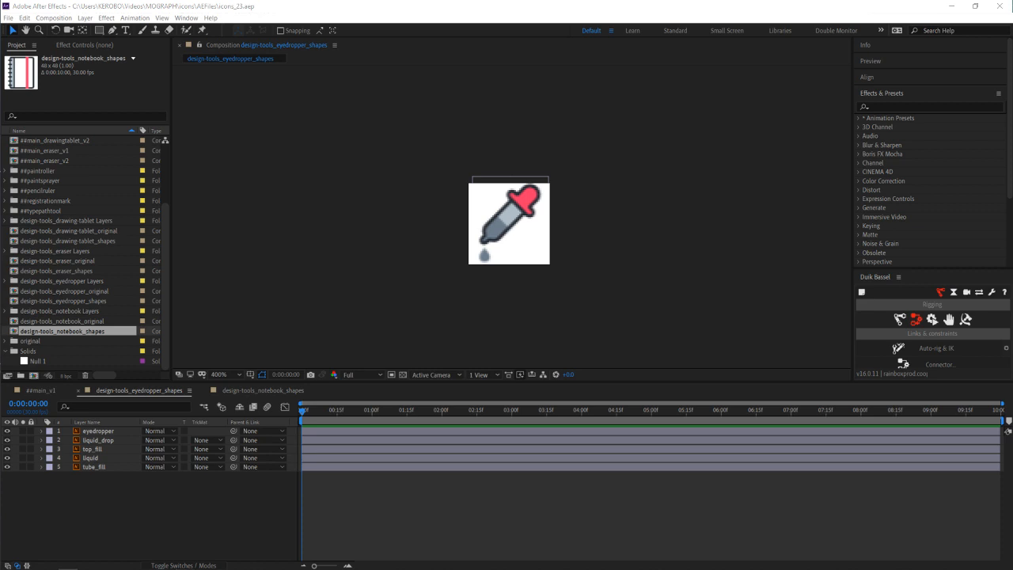
left_click(520, 229)
left_click(372, 522)
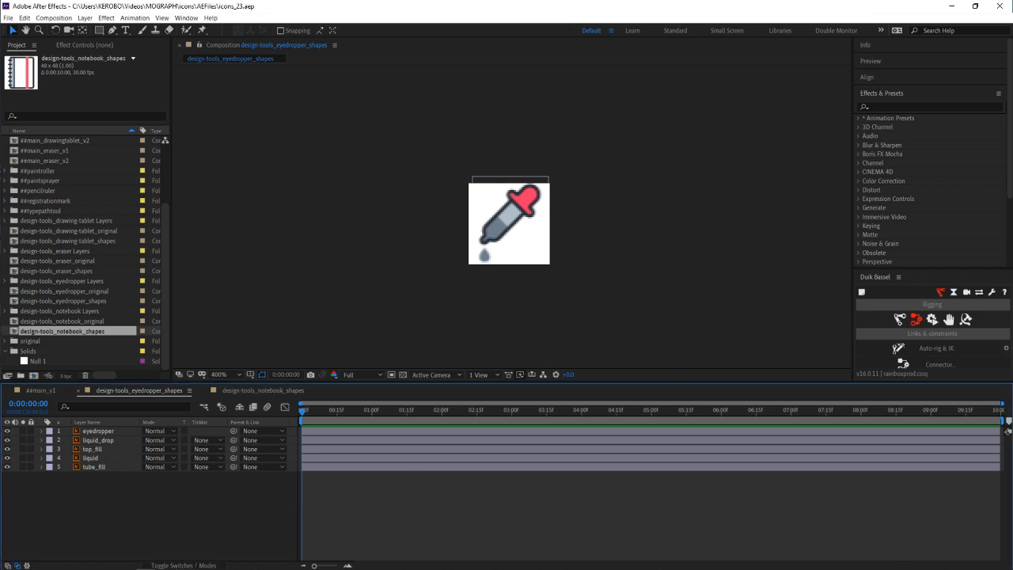
key("alt+Tab")
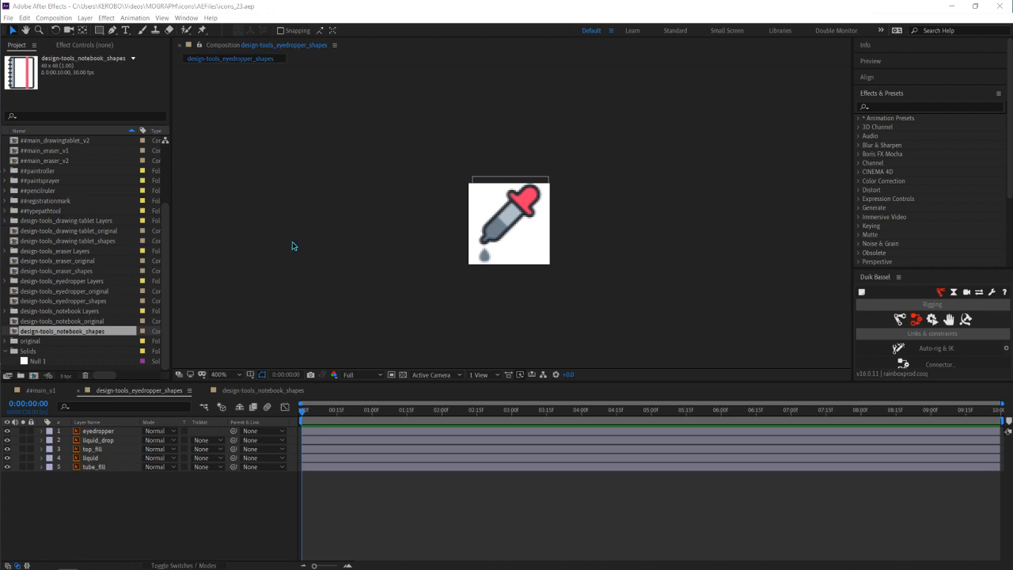
left_click(642, 538)
left_click(362, 543)
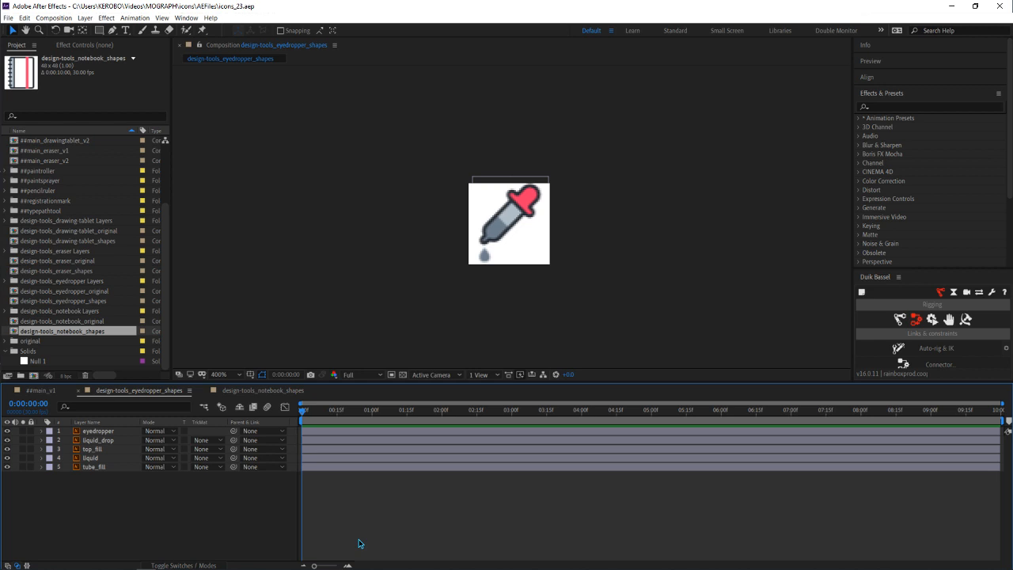
left_click(258, 393)
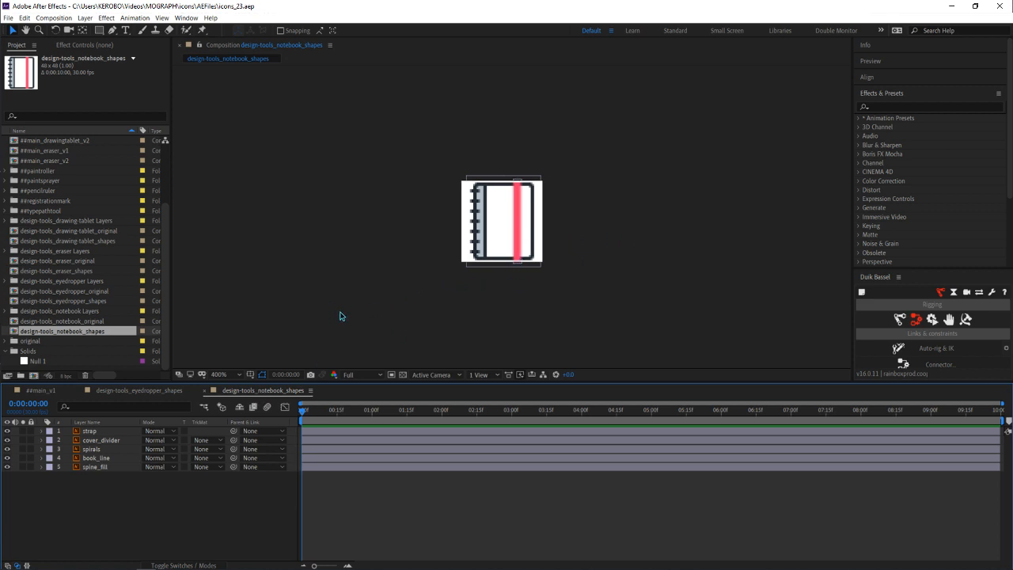
left_click(142, 392)
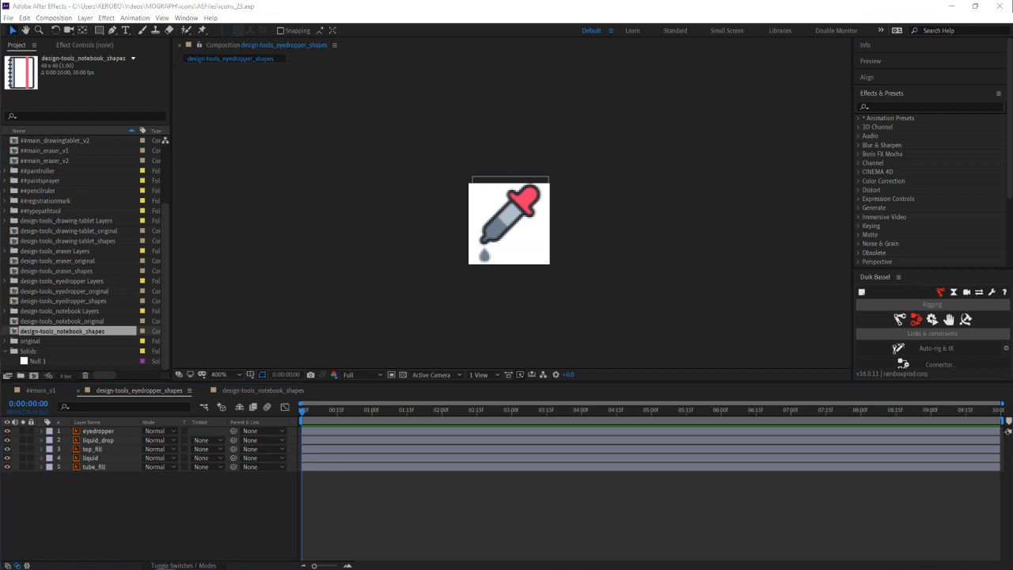
Switch to Photos and examine the eyedropper_v1.jpg storyboard against the eyedropper icon in the composition
left_click_drag(0, 79, 254, 80)
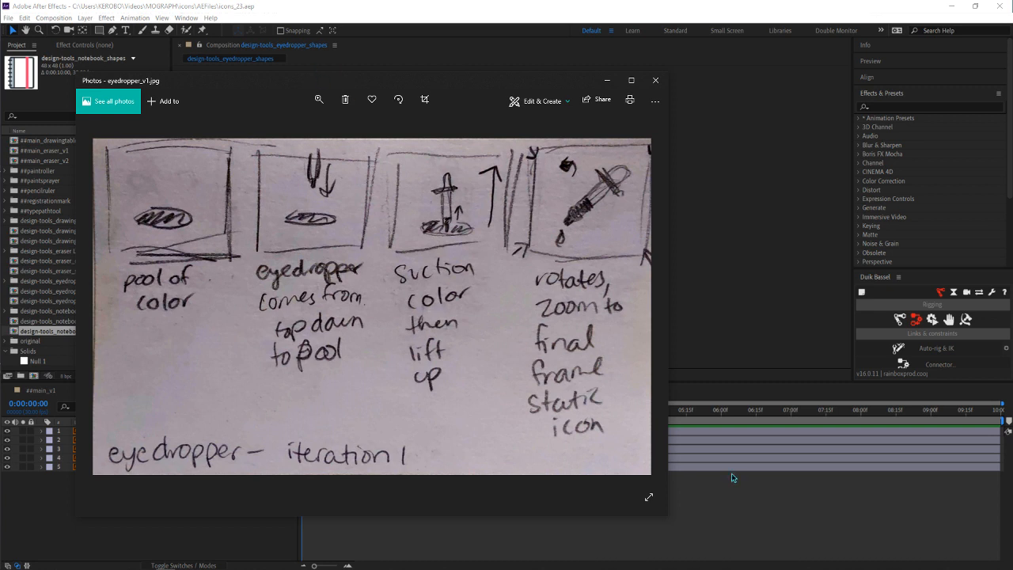
left_click(729, 511)
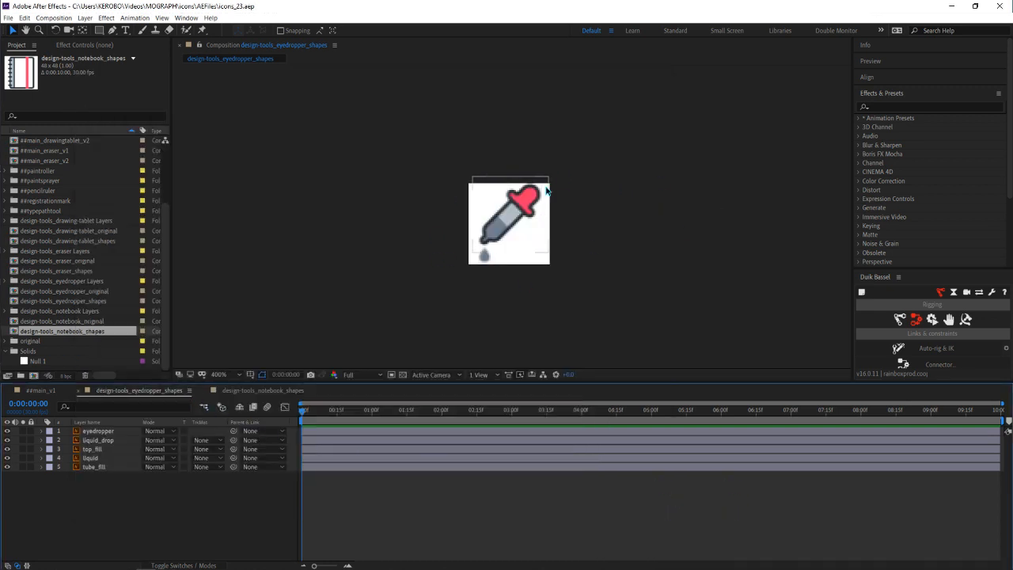
mouse_move(306, 567)
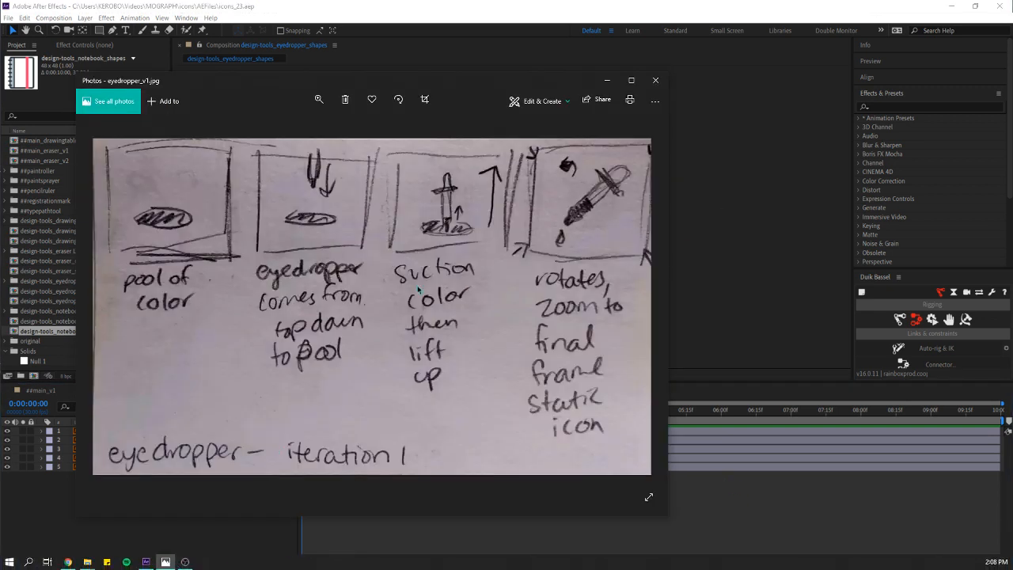
left_click(167, 566)
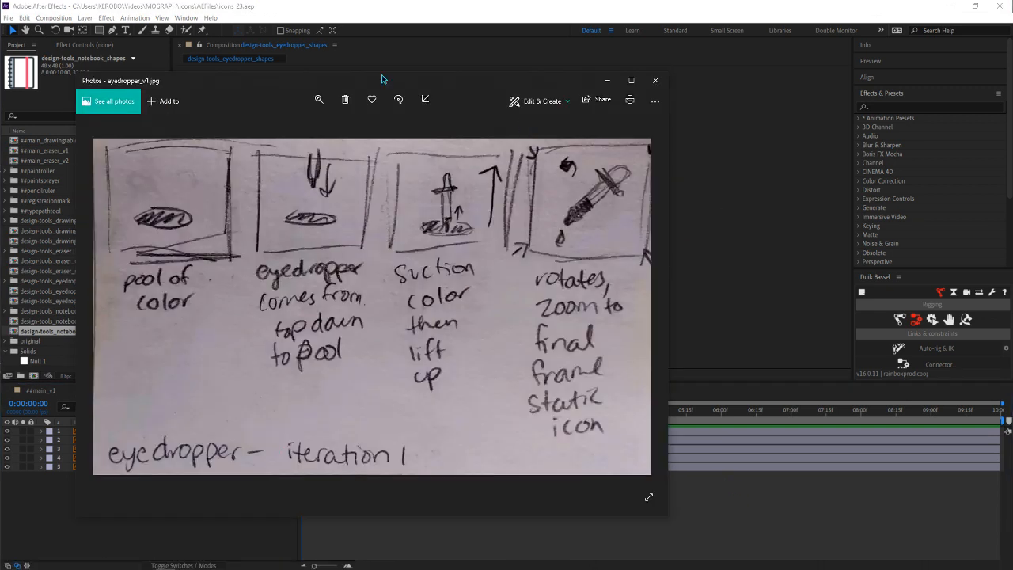
left_click_drag(364, 83, 347, 85)
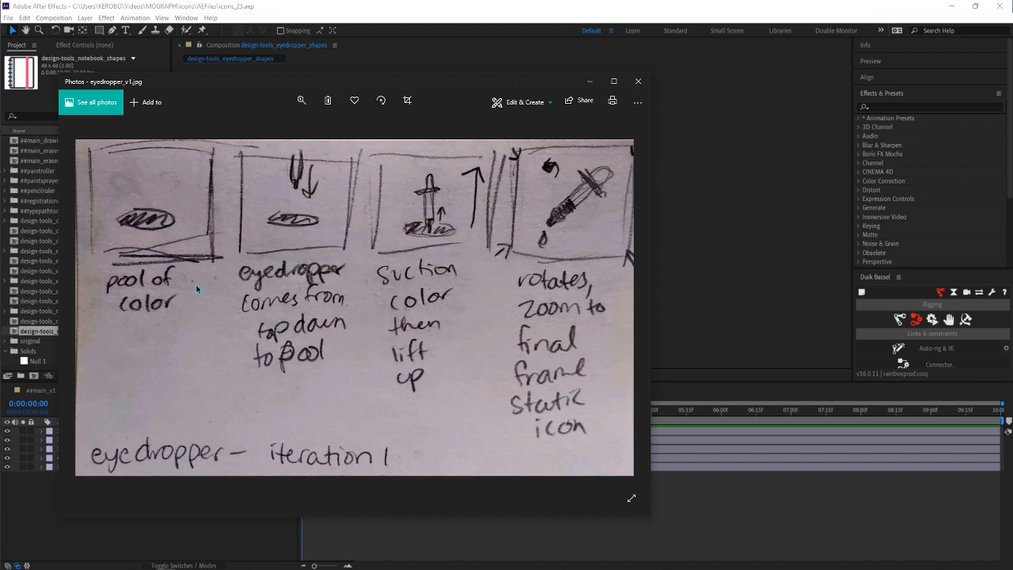
left_click_drag(272, 84, 264, 103)
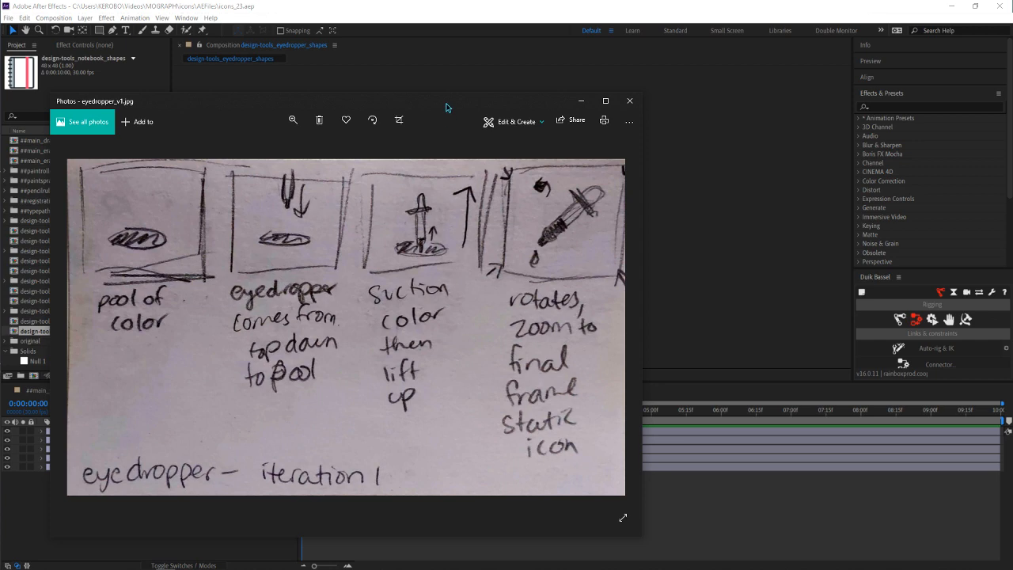
left_click_drag(450, 108, 892, 263)
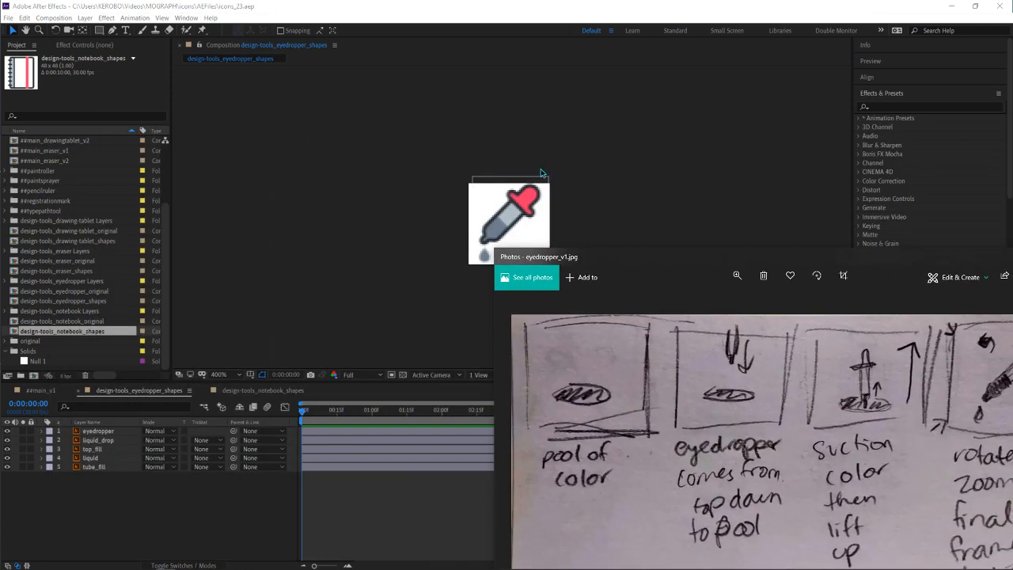
left_click_drag(648, 258, 198, 117)
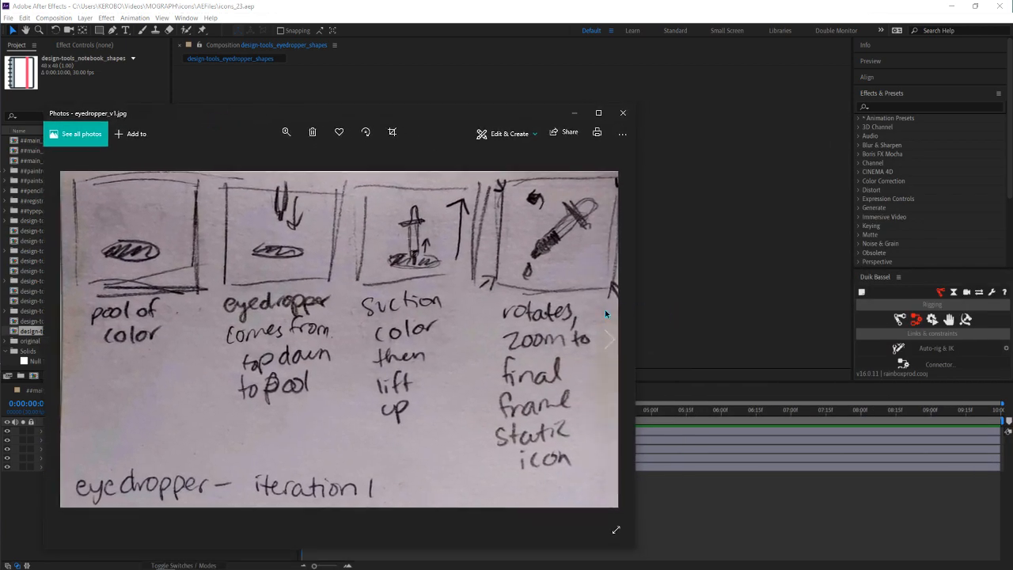
Show the eyedropper_v2.jpg storyboard and read through its four frames
left_click(606, 332)
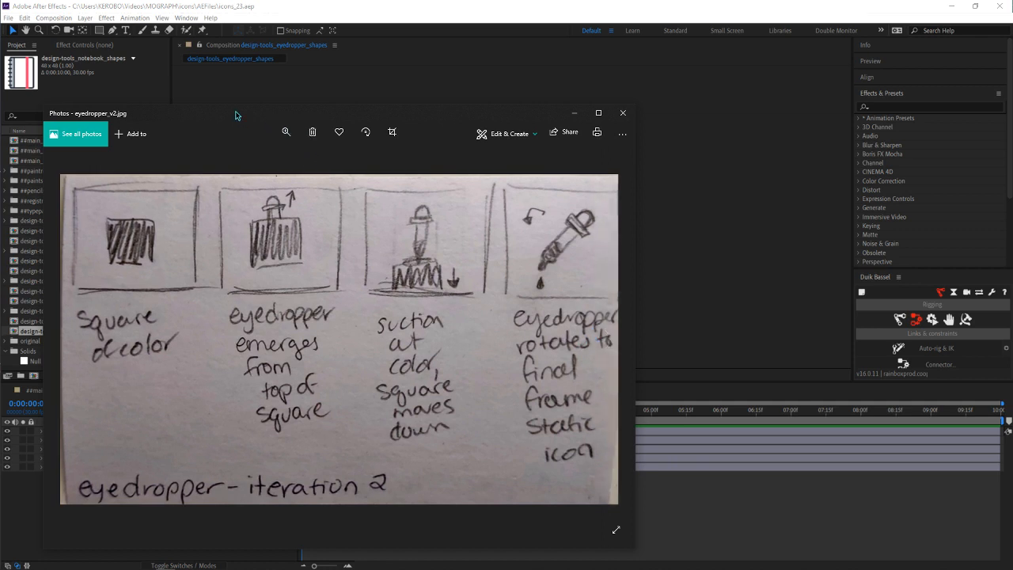
left_click_drag(238, 113, 244, 118)
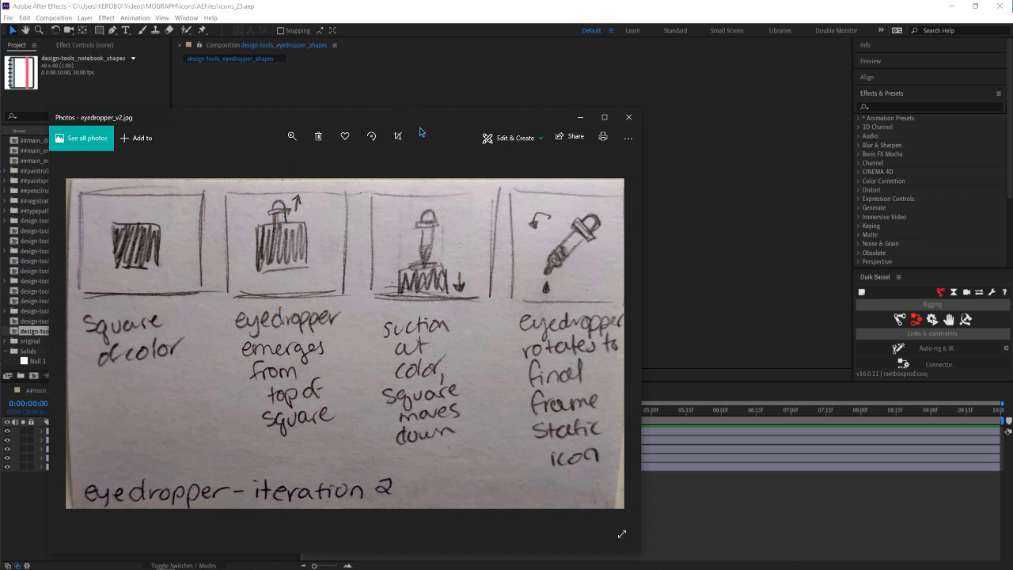
mouse_move(421, 128)
left_mouse_down()
mouse_move(432, 128)
mouse_move(455, 328)
mouse_move(460, 92)
left_mouse_up()
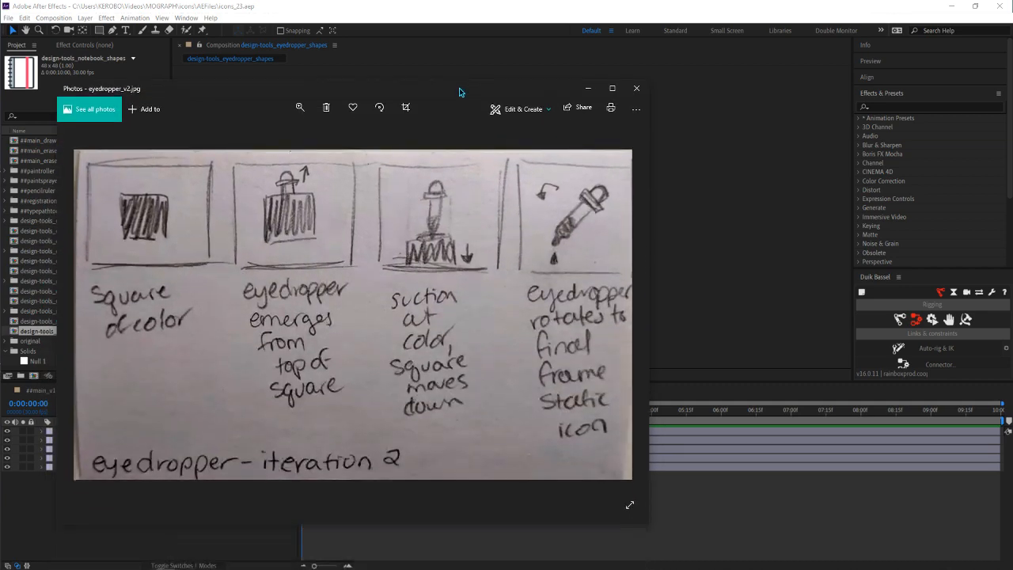
Review the notebook_v1.jpg storyboard and compare it with the icon in the design-tools_notebook_shapes composition
left_click(622, 315)
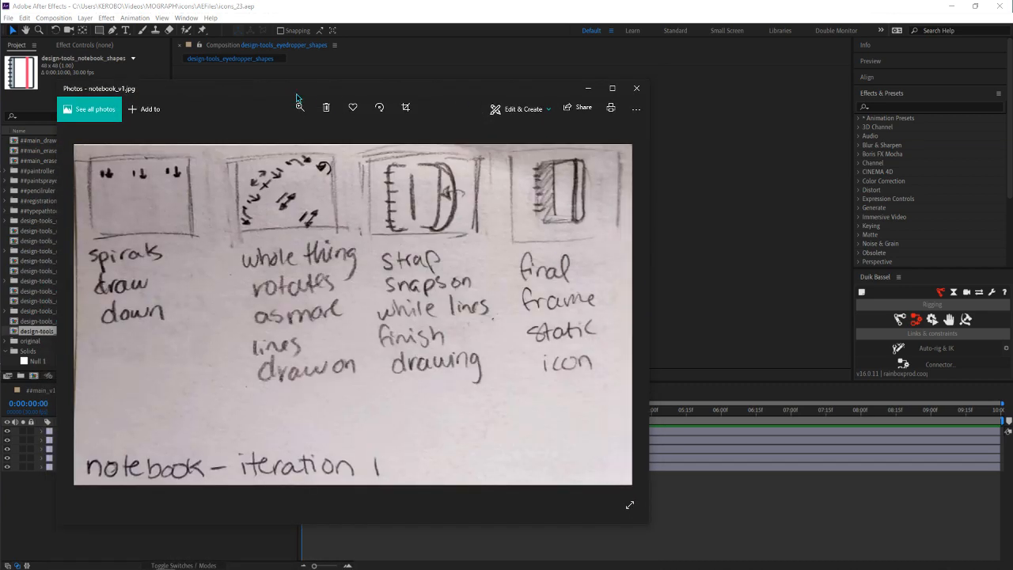
left_click_drag(382, 91, 409, 103)
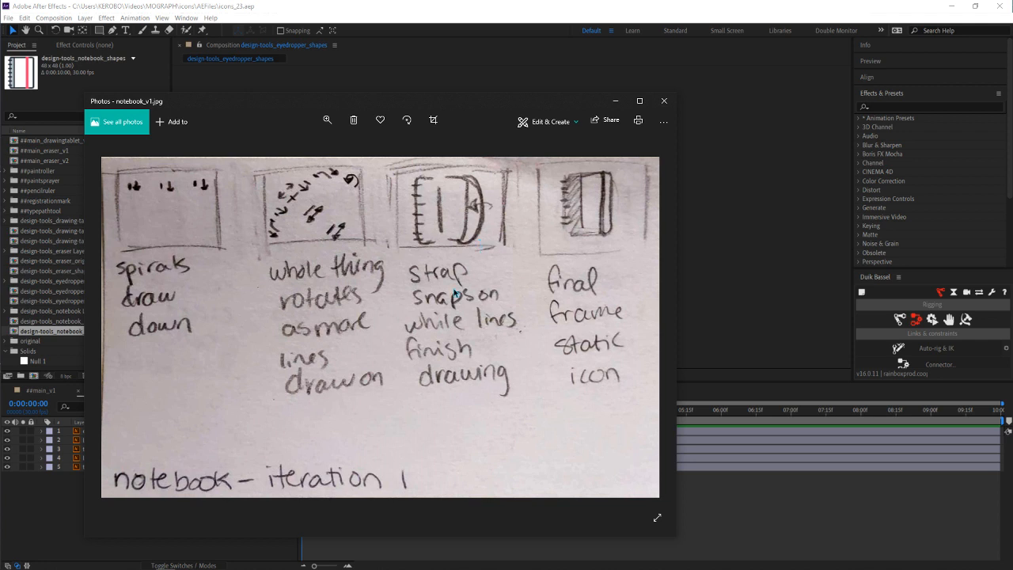
left_click(756, 493)
left_click(255, 391)
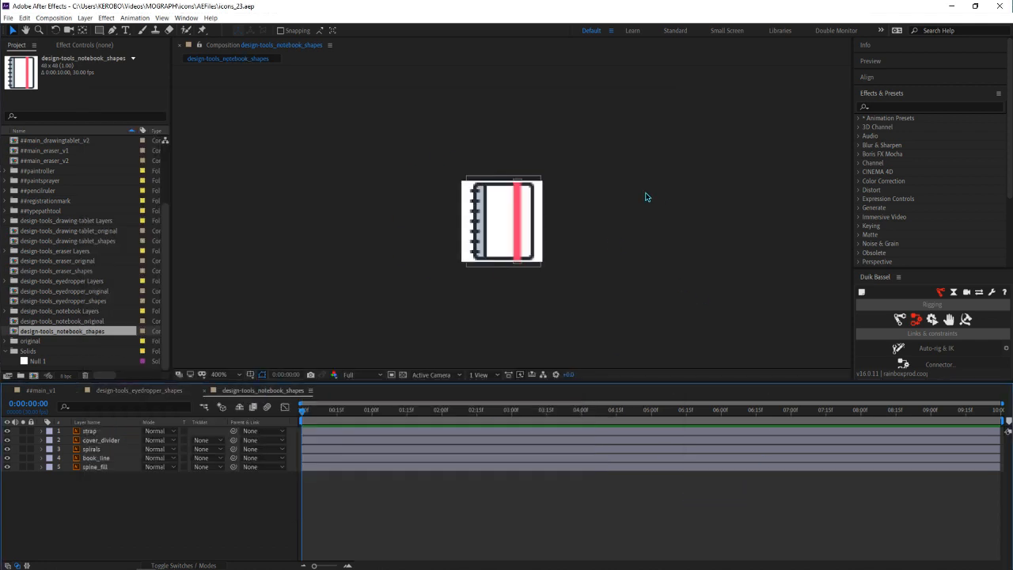
mouse_move(228, 565)
left_click(166, 562)
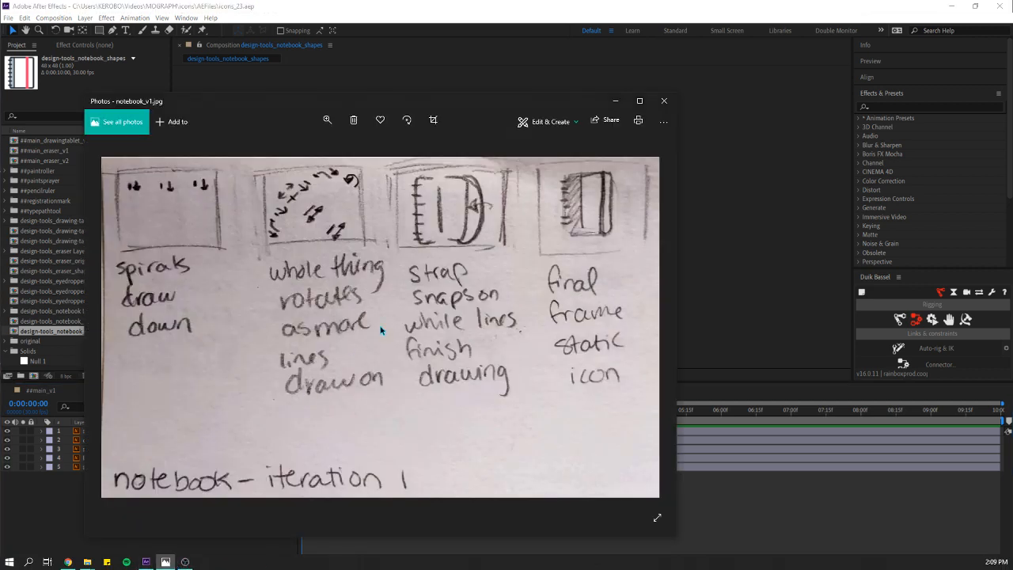
Read the notebook_v2.jpg storyboard and close Photos to return to After Effects
left_click(647, 327)
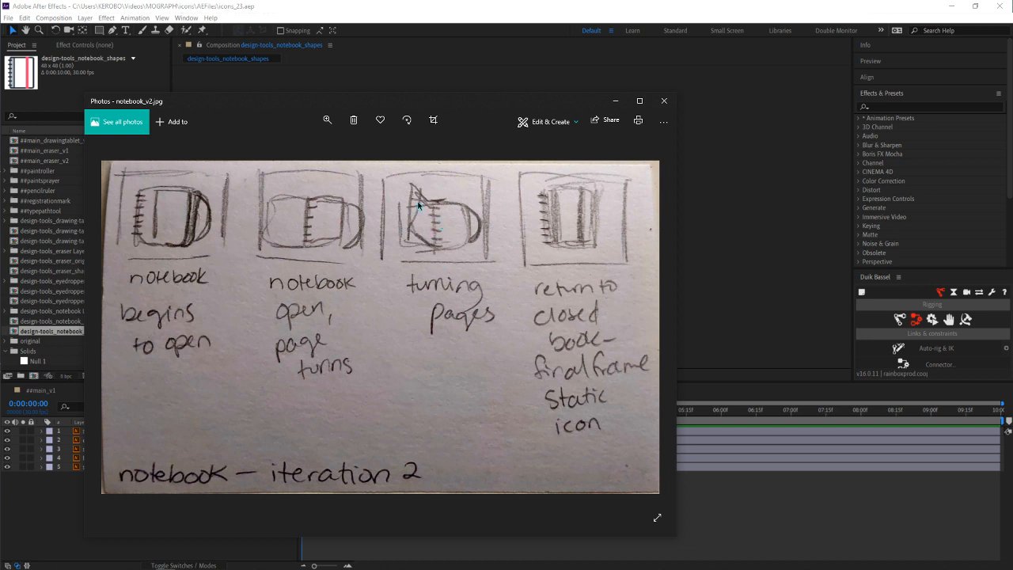
left_click(665, 101)
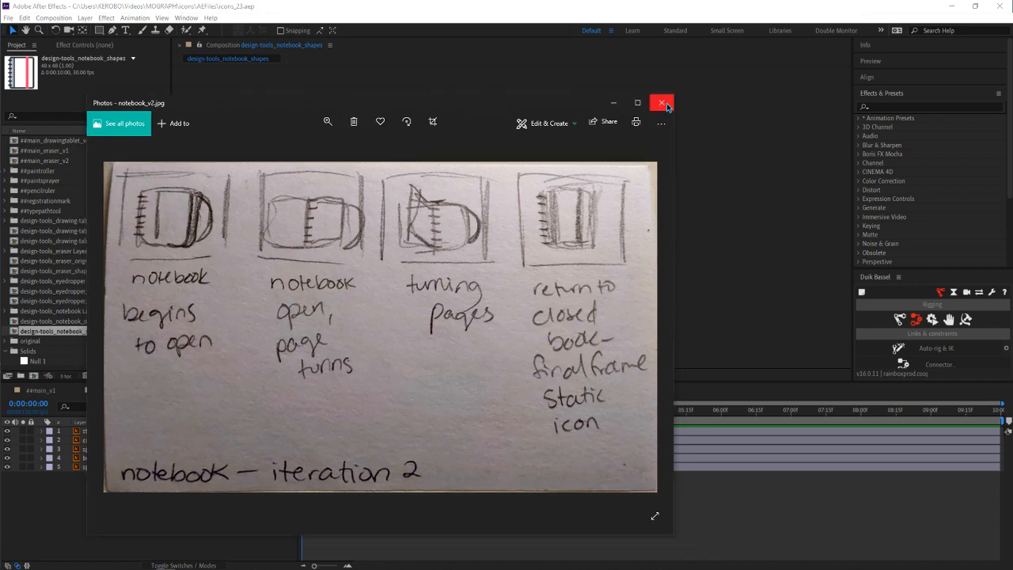
left_click(402, 520)
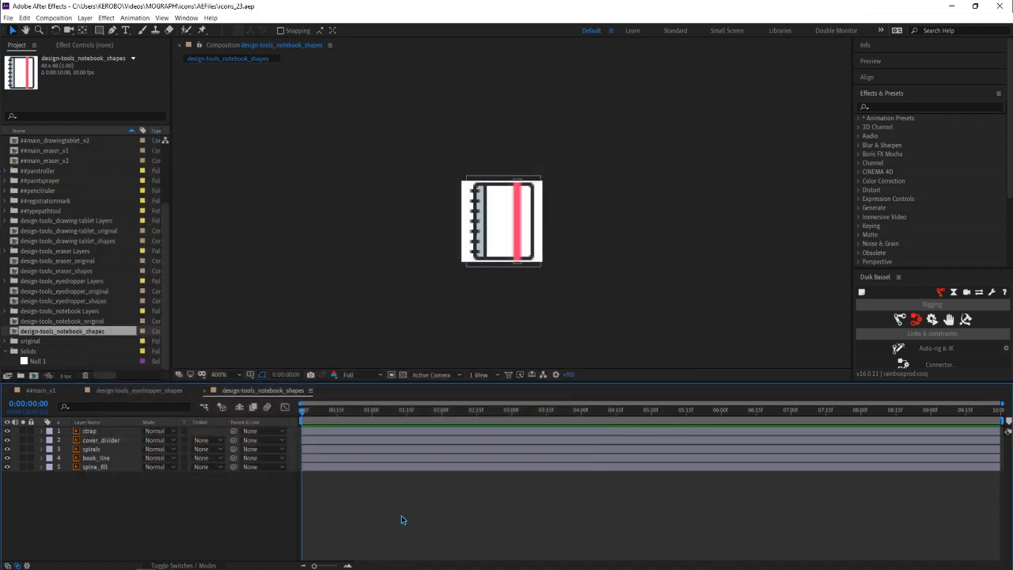
Check the layers of the eyedropper and notebook shapes compositions and return to design-tools_eyedropper_shapes
left_click(144, 391)
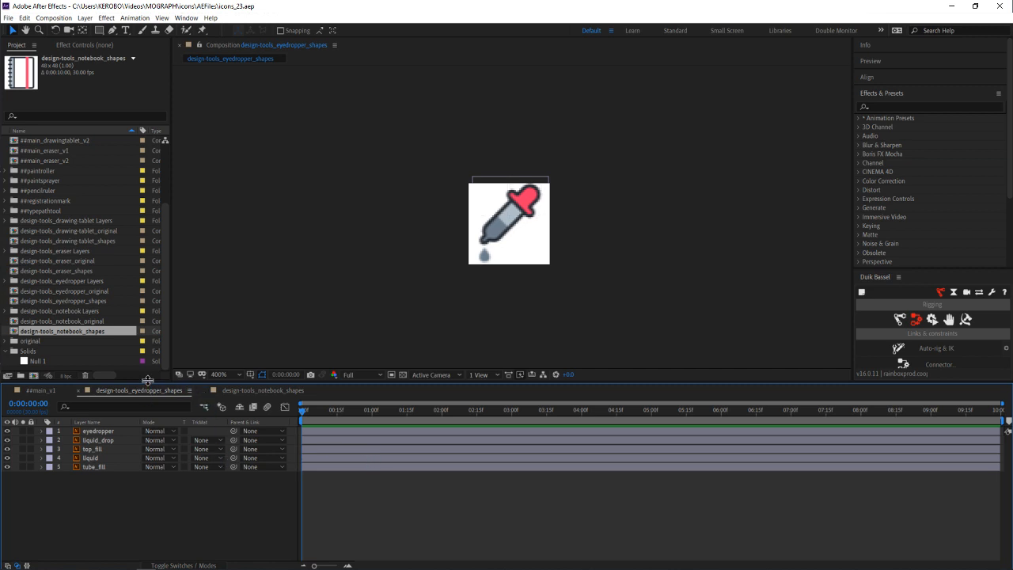
left_click(262, 391)
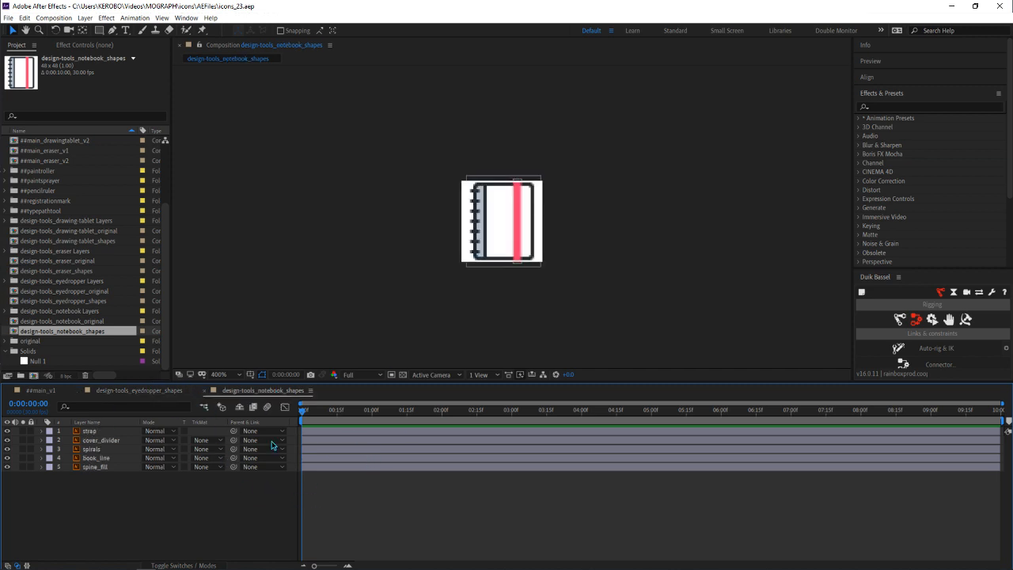
left_click(139, 391)
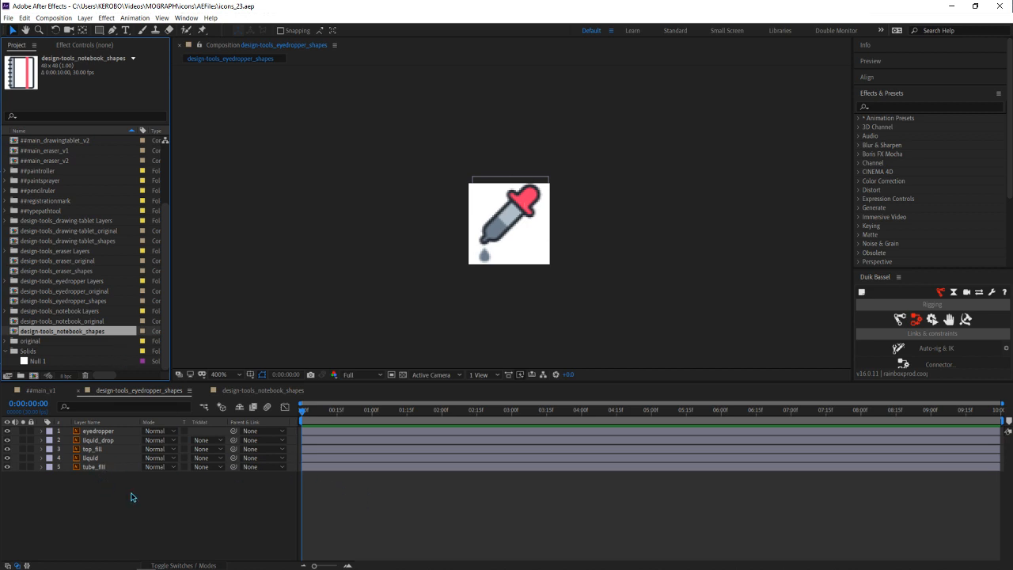
Inspect the artwork on the eyedropper, liquid_drop and top_fill layers by soloing each one in turn
left_click(104, 432)
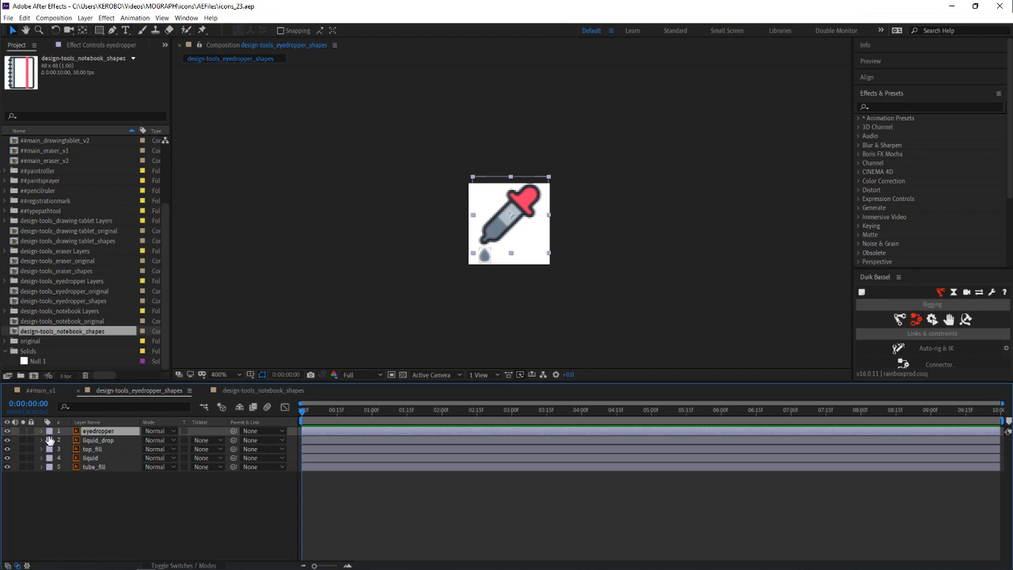
left_click(7, 431)
left_click(7, 431)
left_click(23, 432)
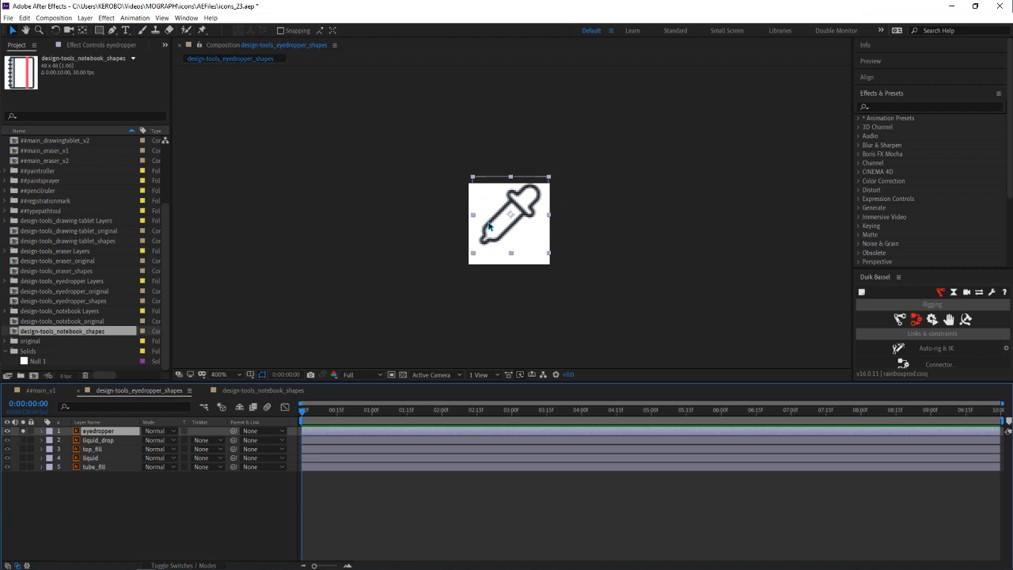
left_click(22, 431)
left_click(22, 439)
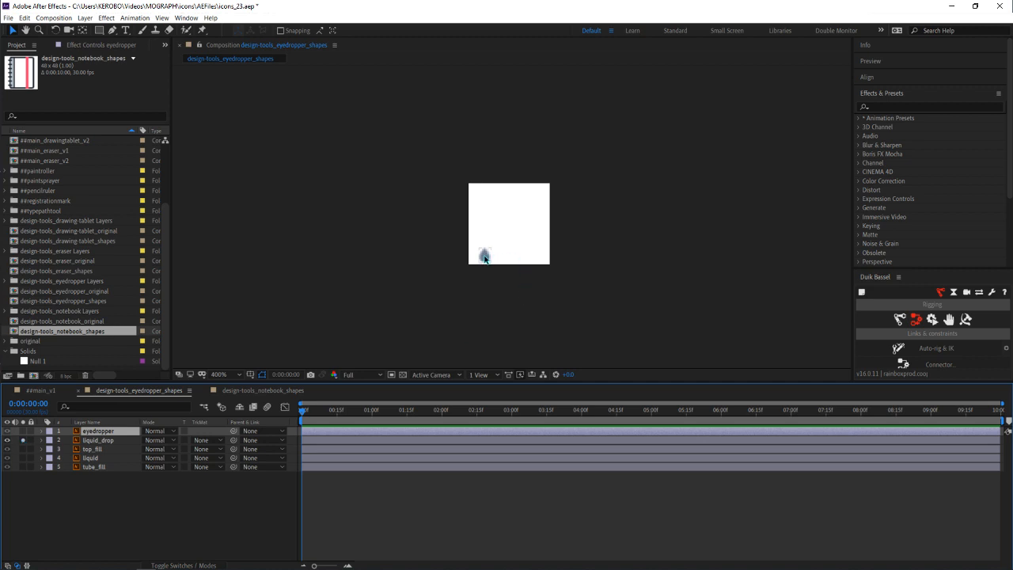
left_click(23, 448)
left_click(23, 440)
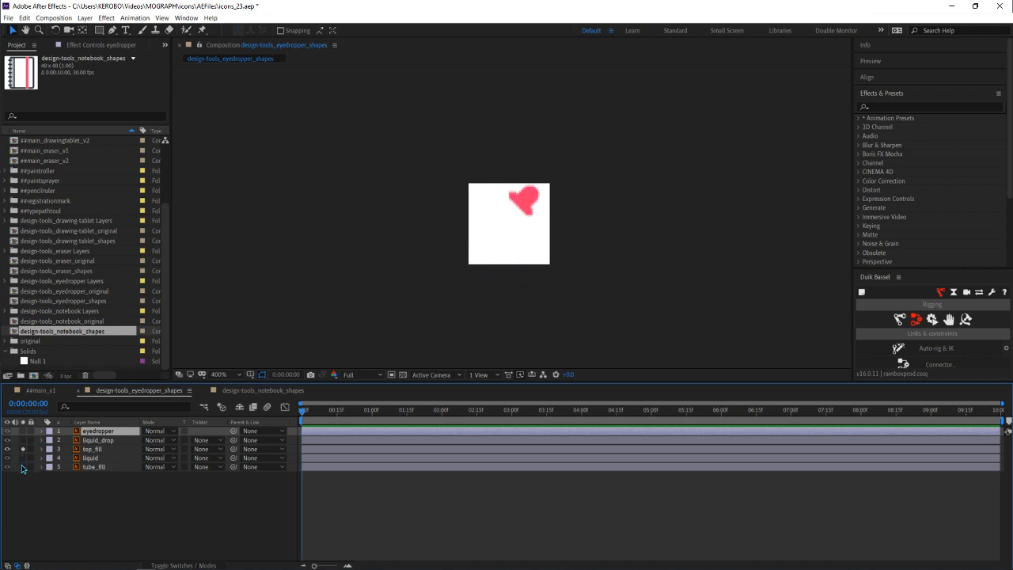
Solo the liquid and tube_fill layers along with top_fill, extend the solo to all five layers, and clear the layer selection
left_click(23, 467)
left_click(22, 458)
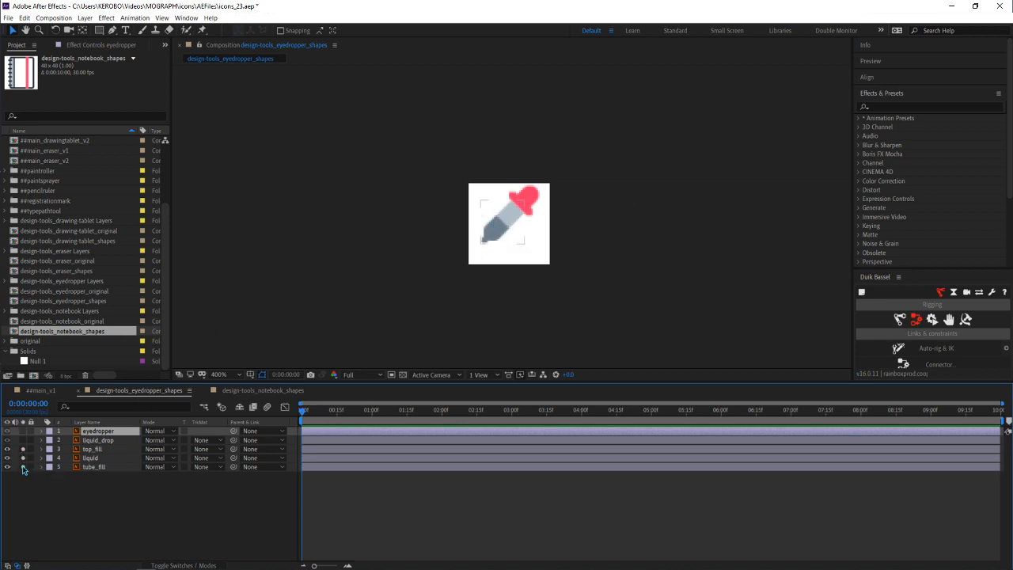
mouse_move(23, 467)
left_mouse_down()
mouse_move(23, 449)
mouse_move(23, 466)
left_mouse_up()
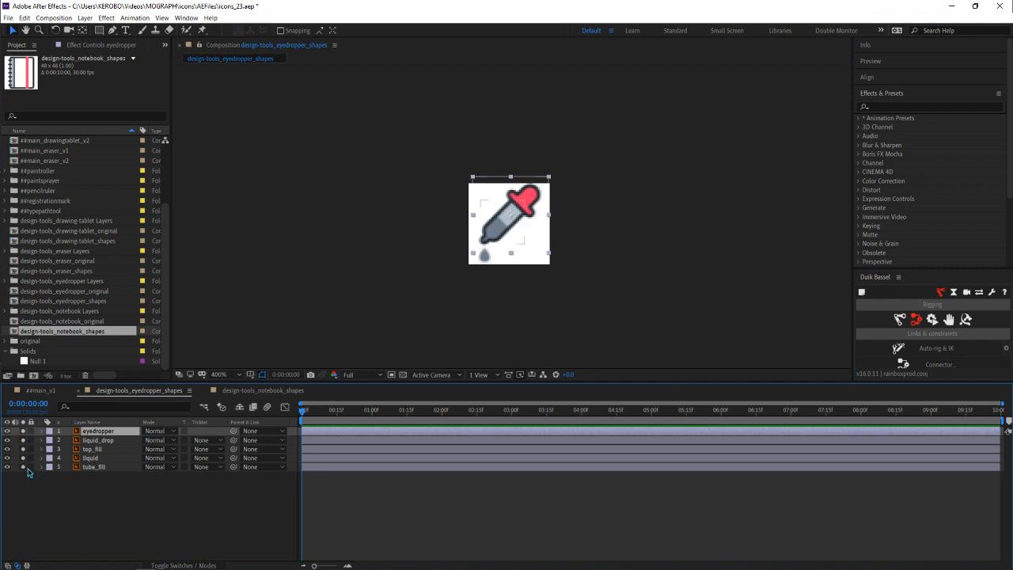
left_click(466, 486)
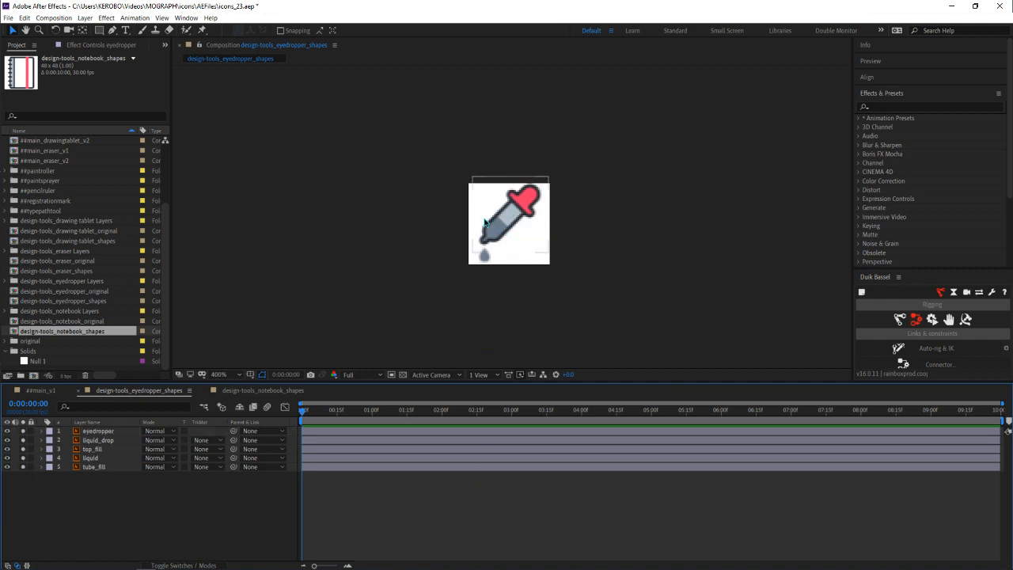
Check the spine_fill layer in design-tools_notebook_shapes by toggling its visibility, and return to design-tools_eyedropper_shapes
left_click(259, 391)
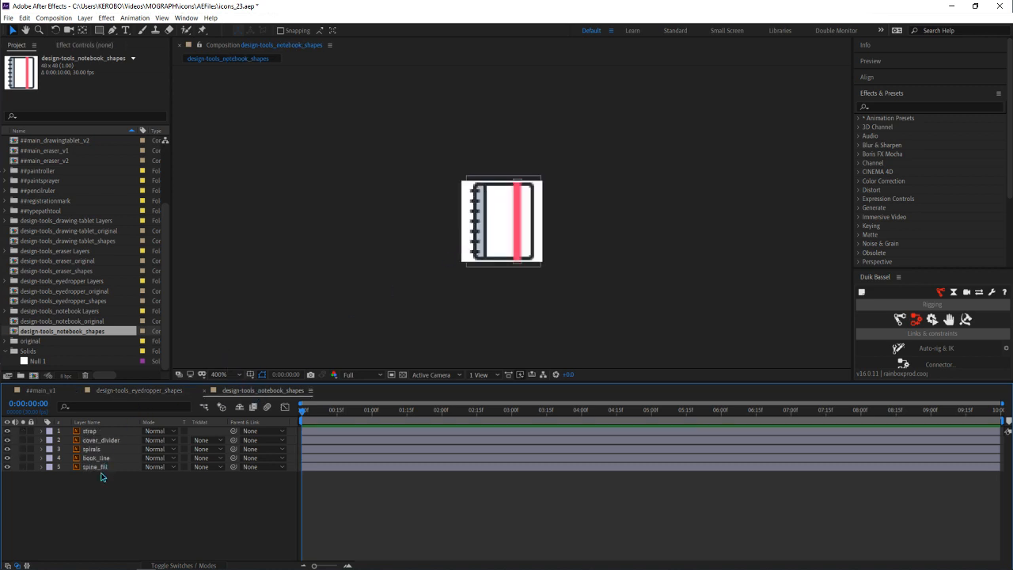
left_click(8, 467)
left_click(7, 466)
left_click(119, 391)
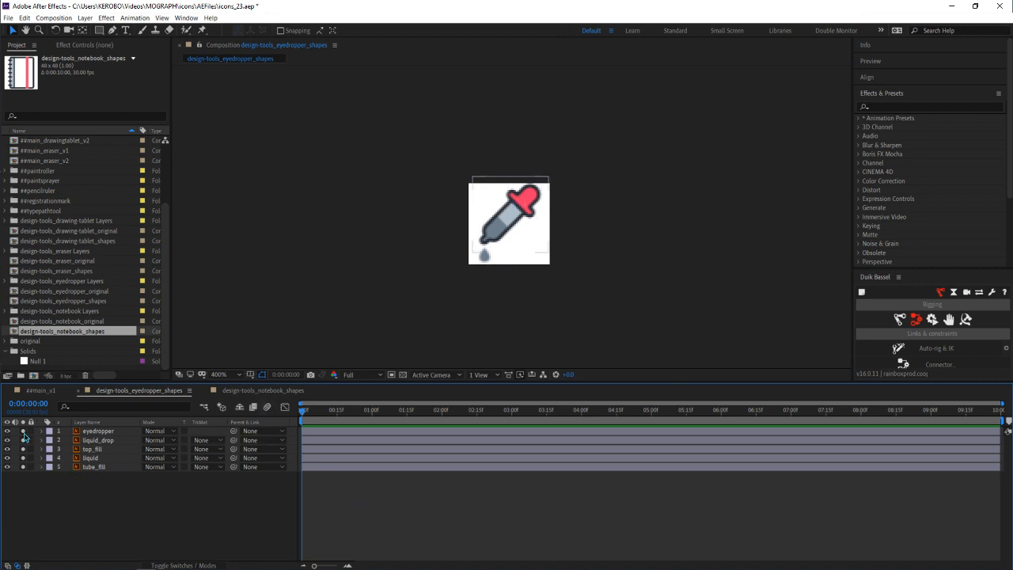
Turn off solo on all five layers of design-tools_eyedropper_shapes and select them all
left_click_drag(23, 430, 24, 468)
left_click(110, 467)
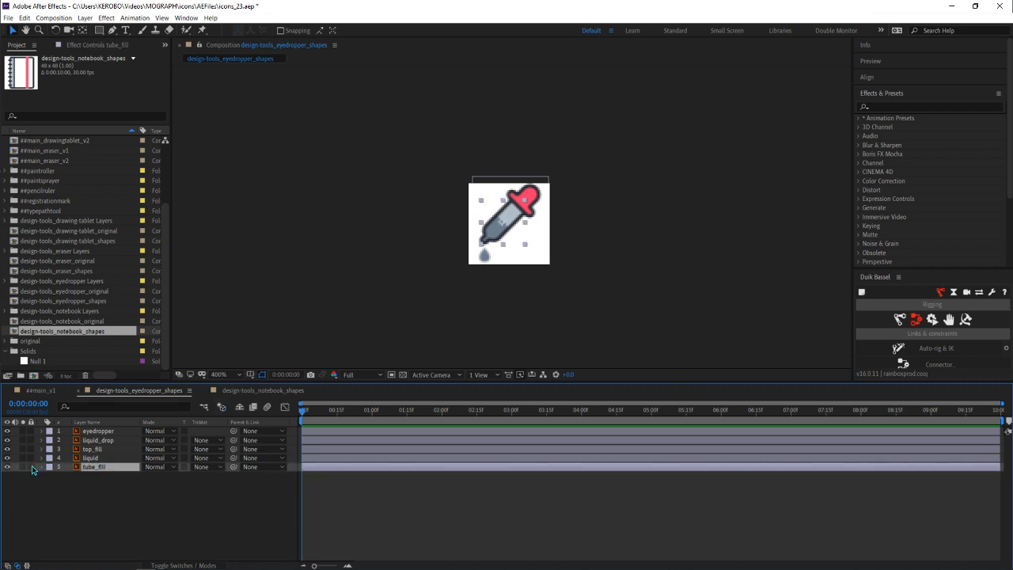
left_click(108, 483)
left_click_drag(109, 482, 85, 431)
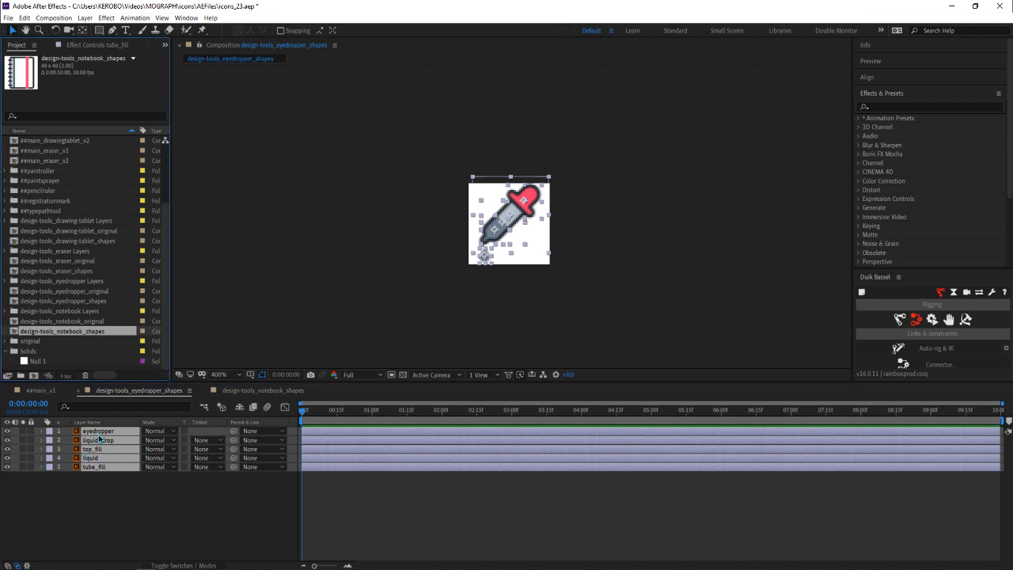
Open design-tools_eyedropper_original and preview the Illustrator files in the design-tools_eyedropper Layers folder
left_click(88, 320)
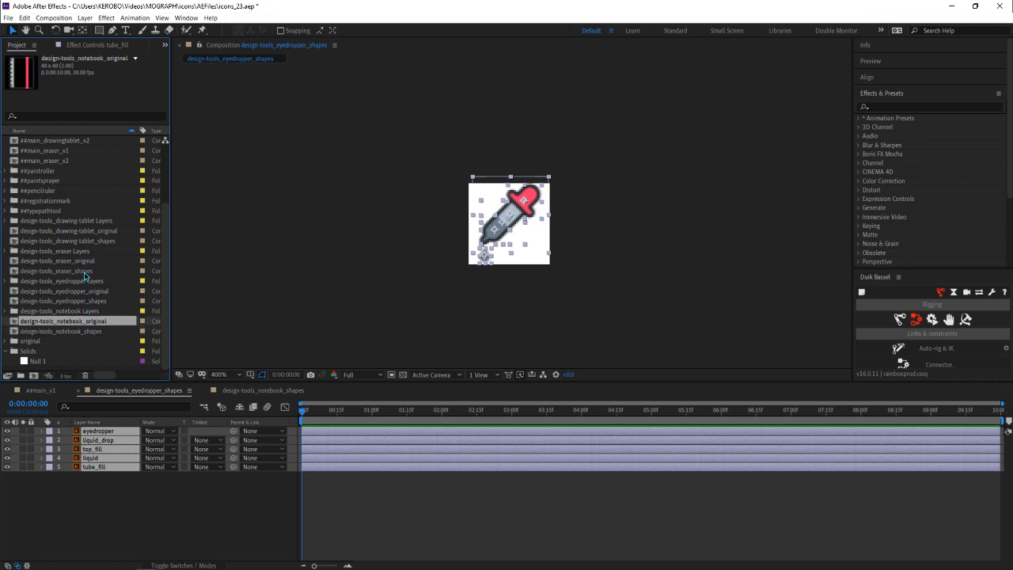
double_click(84, 292)
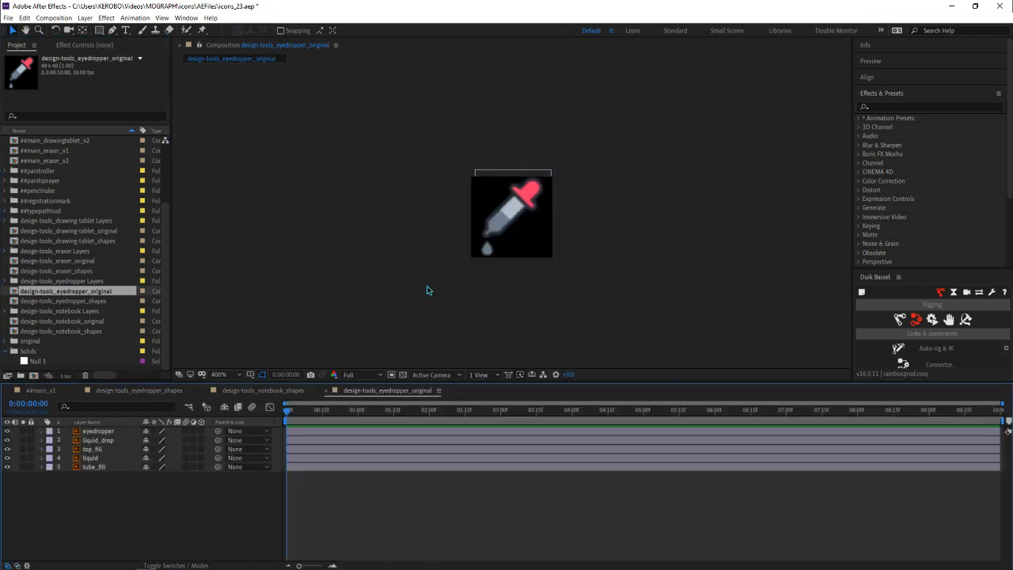
left_click(7, 281)
left_click(47, 292)
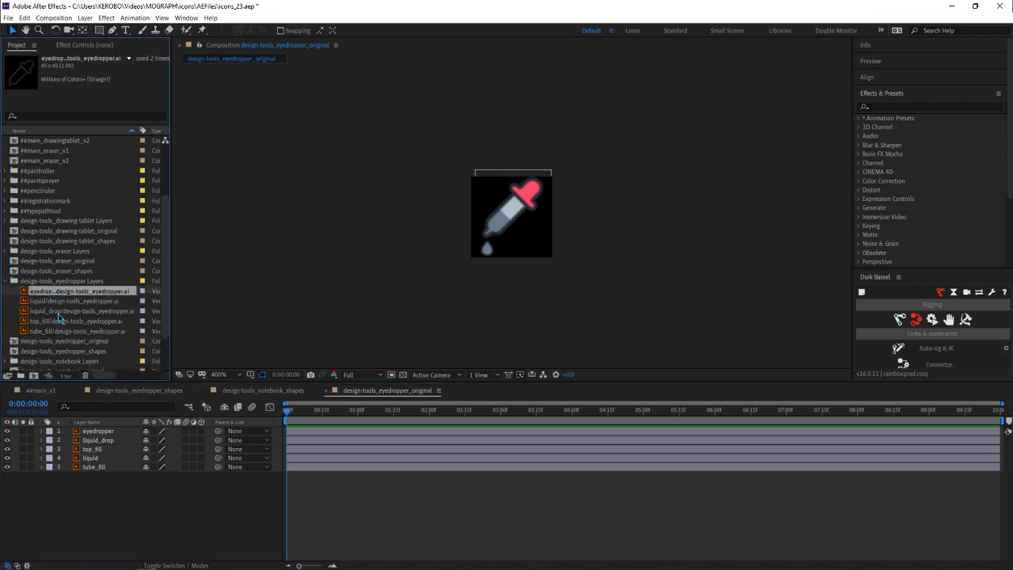
left_click(61, 311)
left_click(64, 321)
left_click(70, 331)
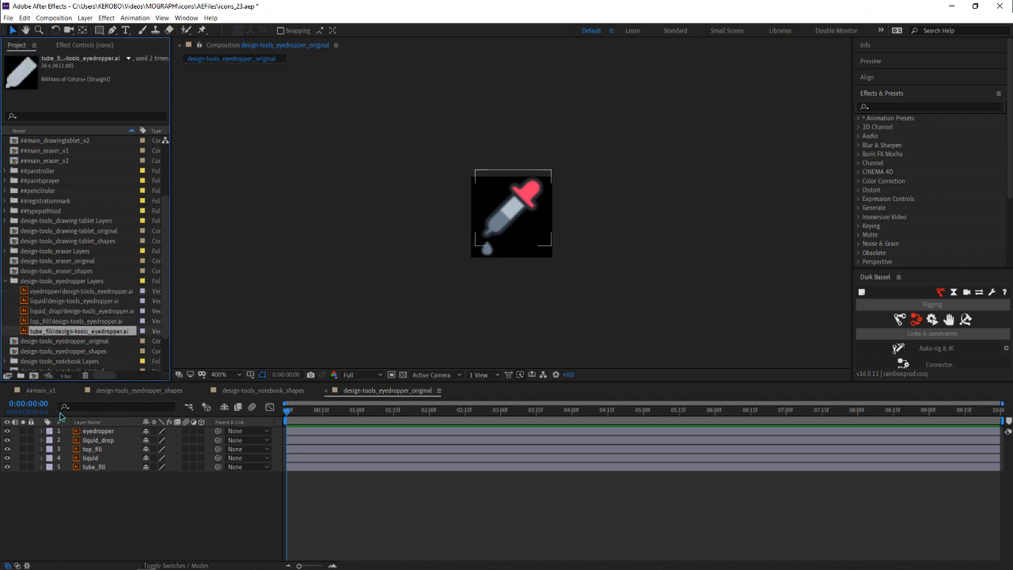
Close design-tools_eyedropper_original, return to design-tools_eyedropper_shapes and collapse the design-tools_eyedropper Layers folder
left_click(327, 391)
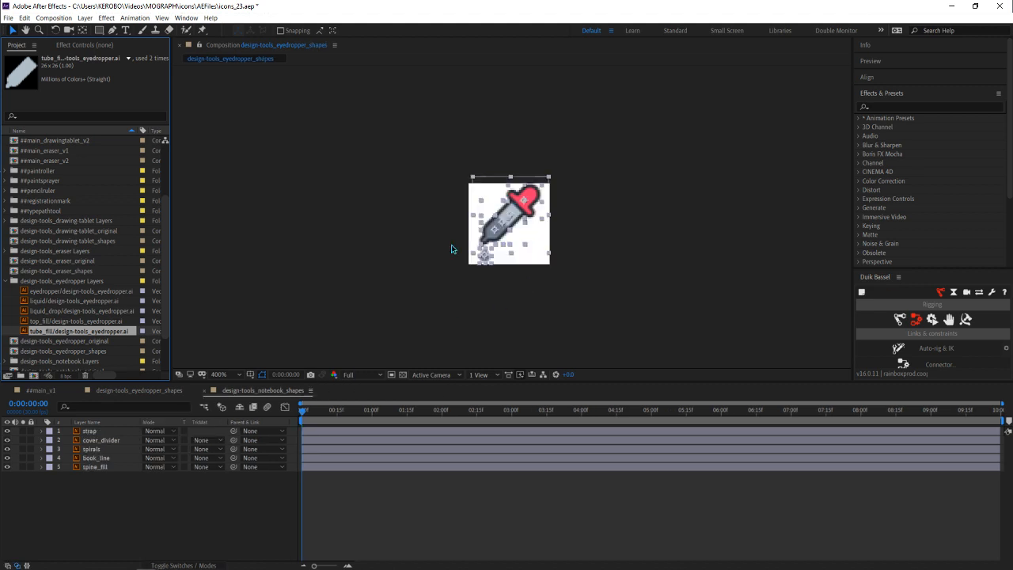
left_click(141, 390)
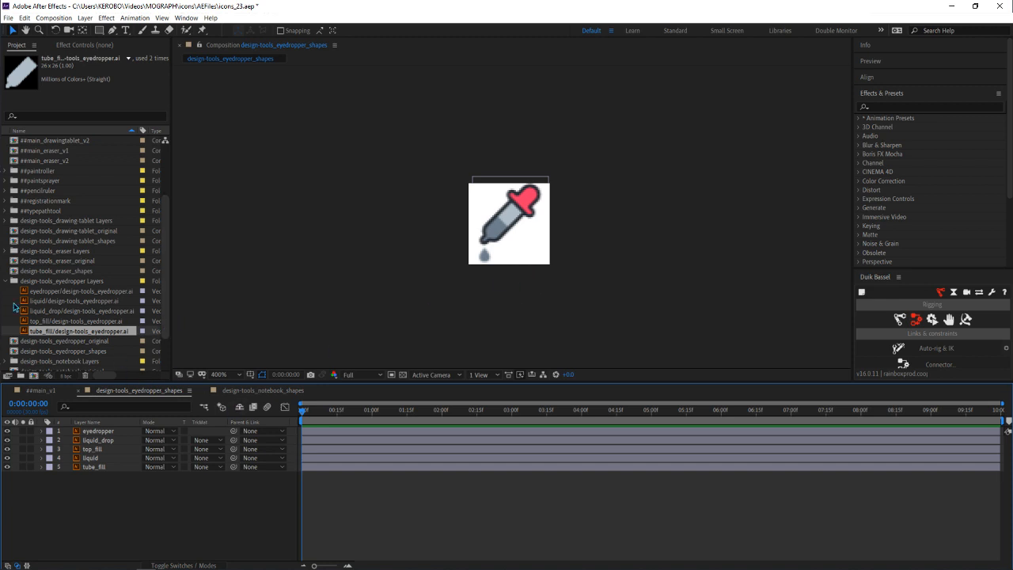
left_click(6, 281)
Create shapes from all five vector layers of the eyedropper composition
left_click_drag(145, 508, 96, 429)
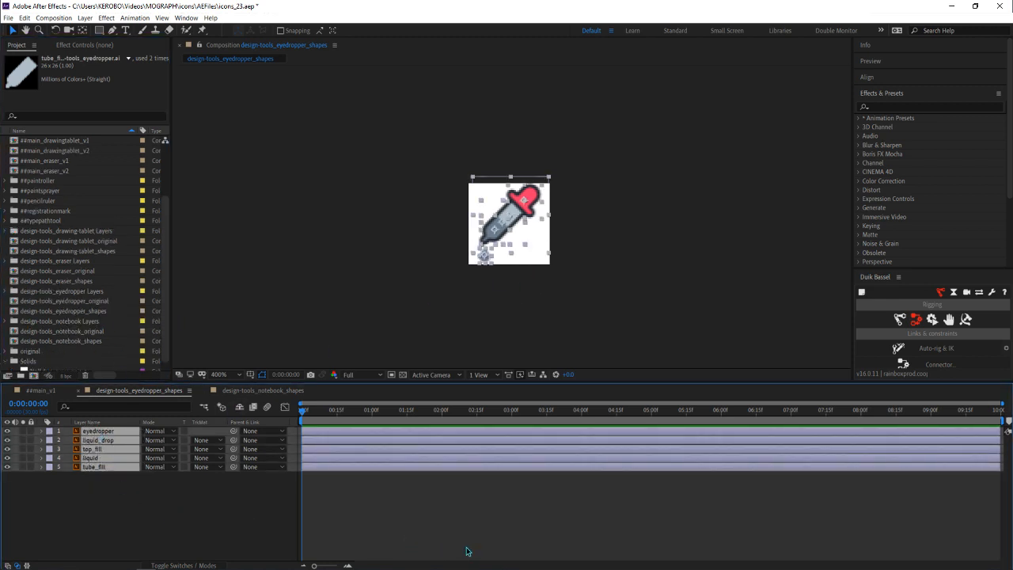
right_click(92, 466)
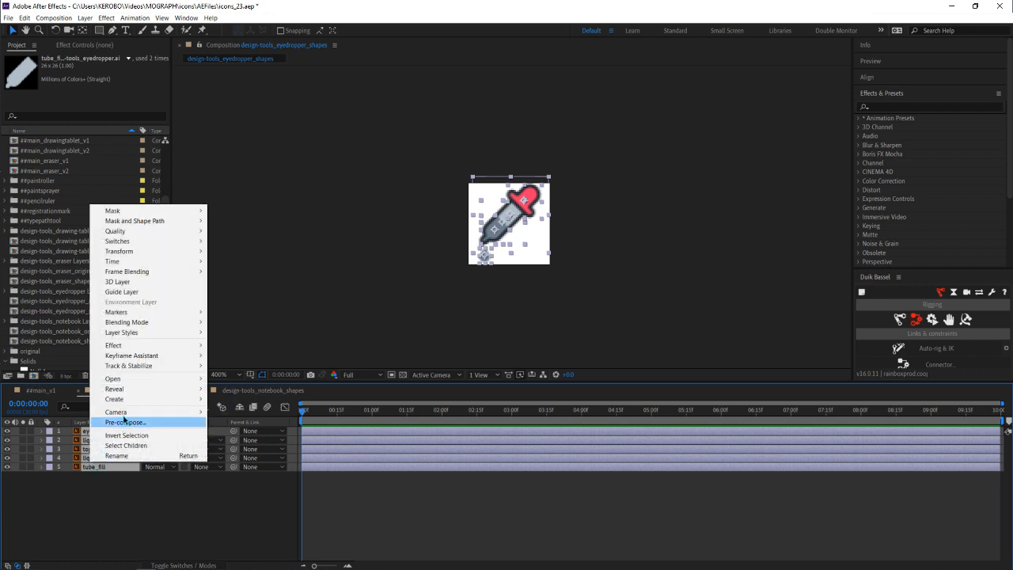
mouse_move(130, 399)
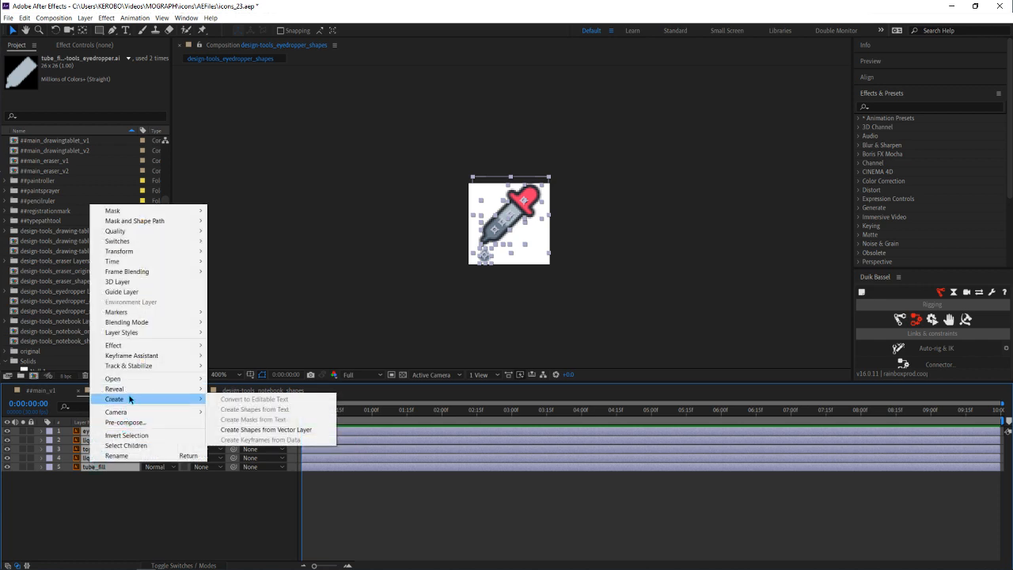
left_click(247, 432)
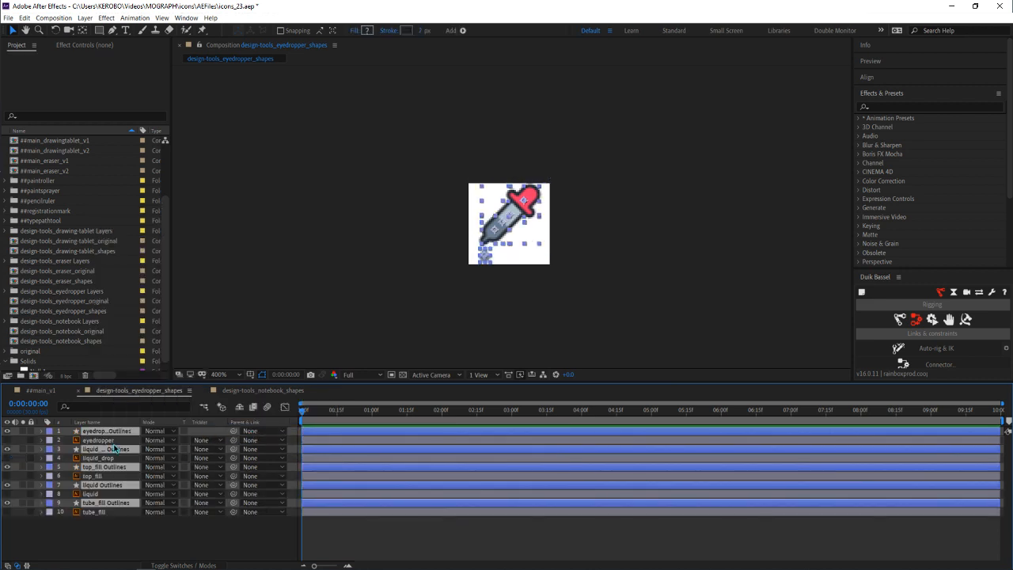
Group the Outlines shape layers above the Illustrator layers and delete the five original Illustrator layers
left_click_drag(113, 448, 114, 437)
left_click_drag(125, 538, 84, 478)
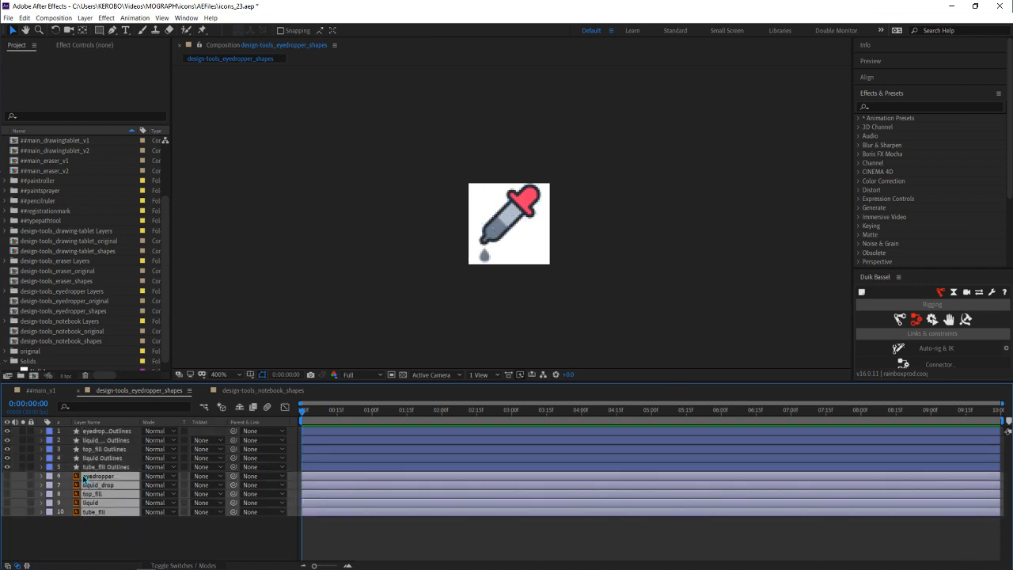
key("Delete")
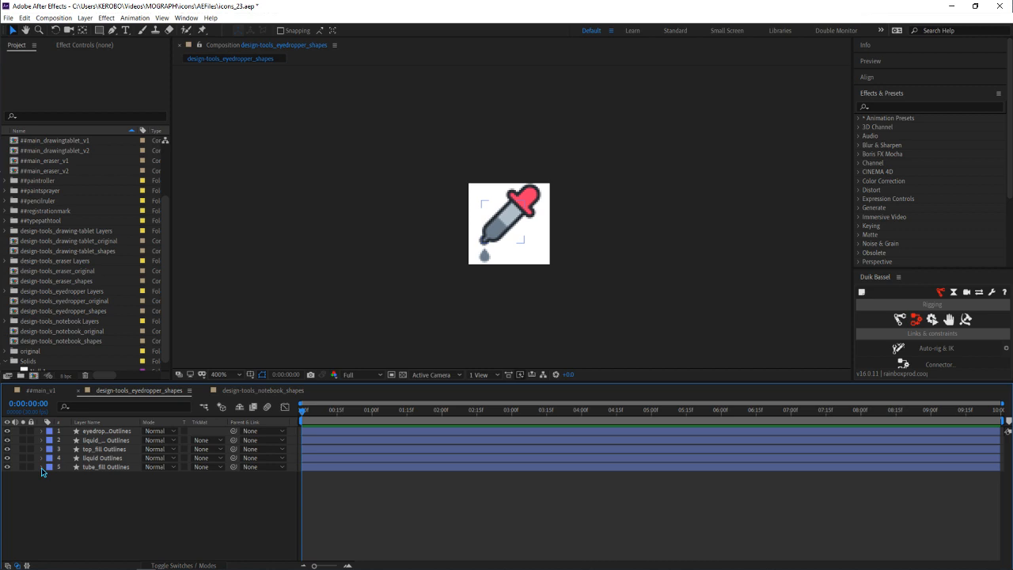
Expand the tube_fill Outlines layer and look over the types of new layer that can be created
left_click(41, 467)
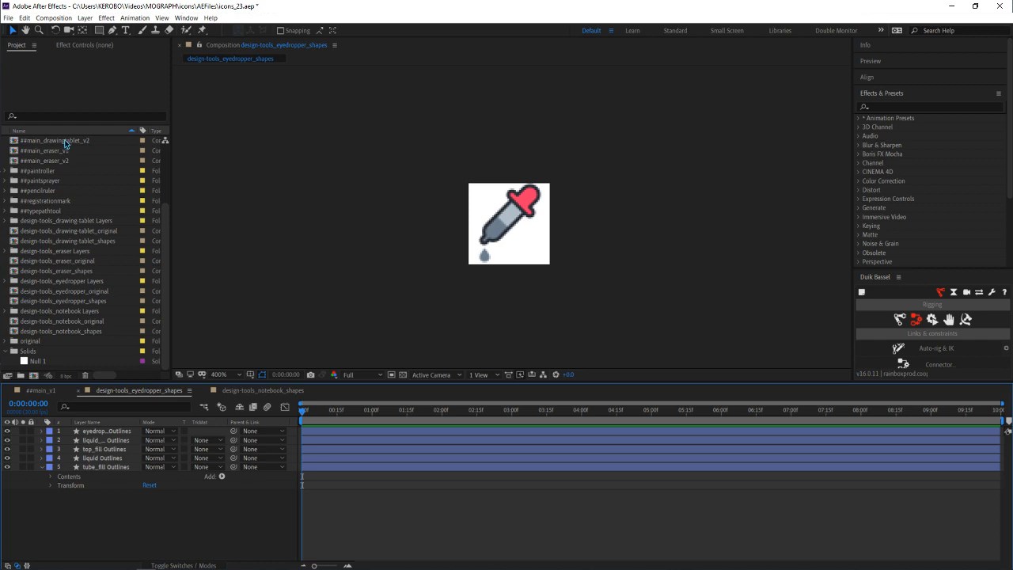
left_click(85, 17)
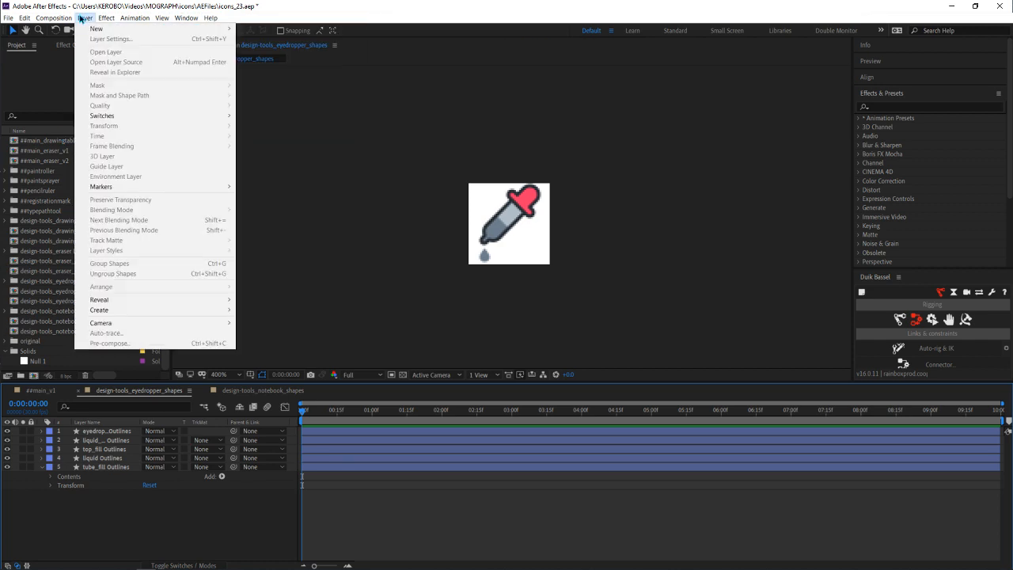
mouse_move(210, 29)
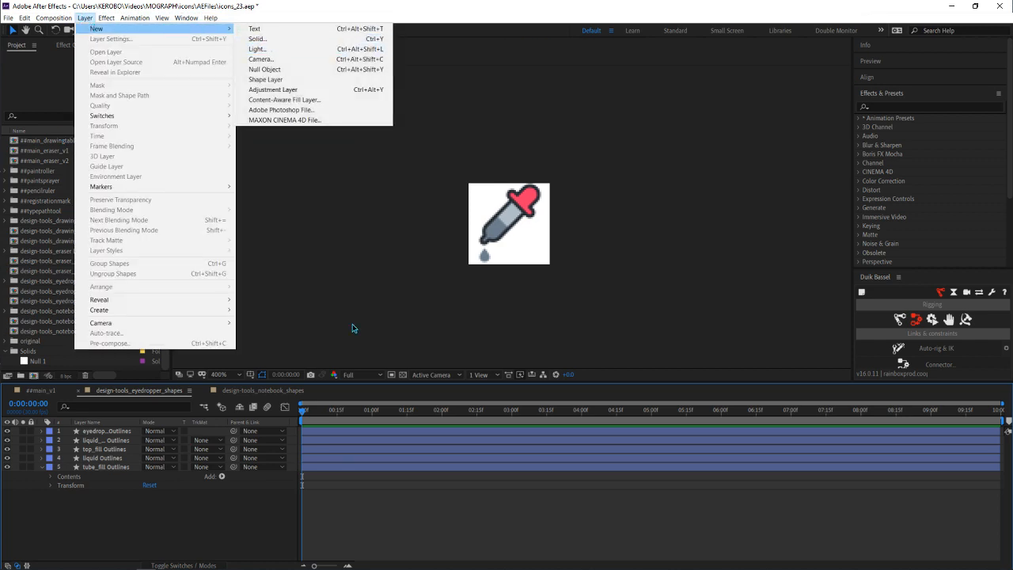
left_click(420, 513)
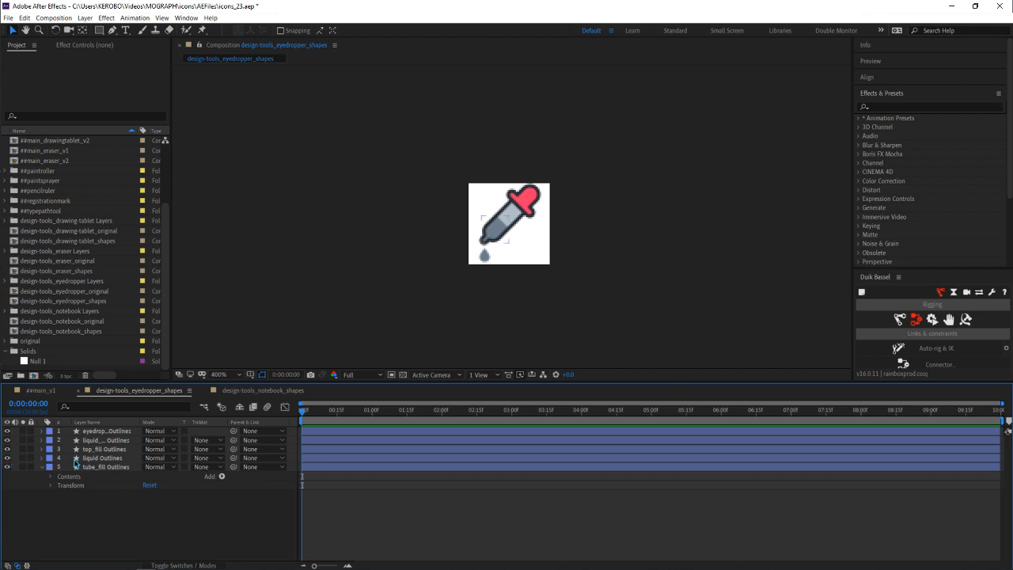
Expand the contents of tube_fill Outlines down to Group 1 to examine its path and fill
left_click(101, 467)
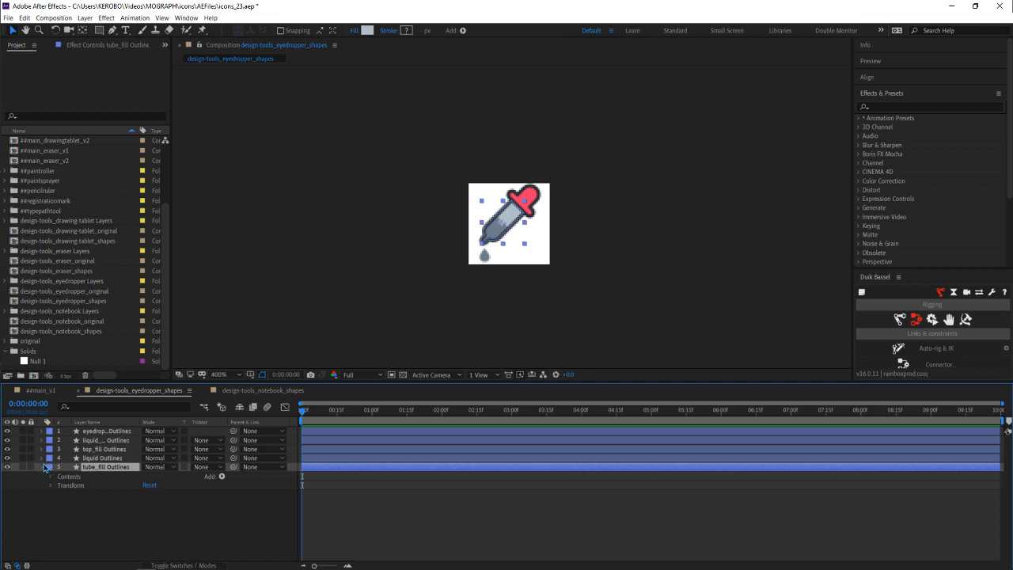
left_click(43, 467)
left_click(42, 467)
left_click(51, 477)
left_click(60, 485)
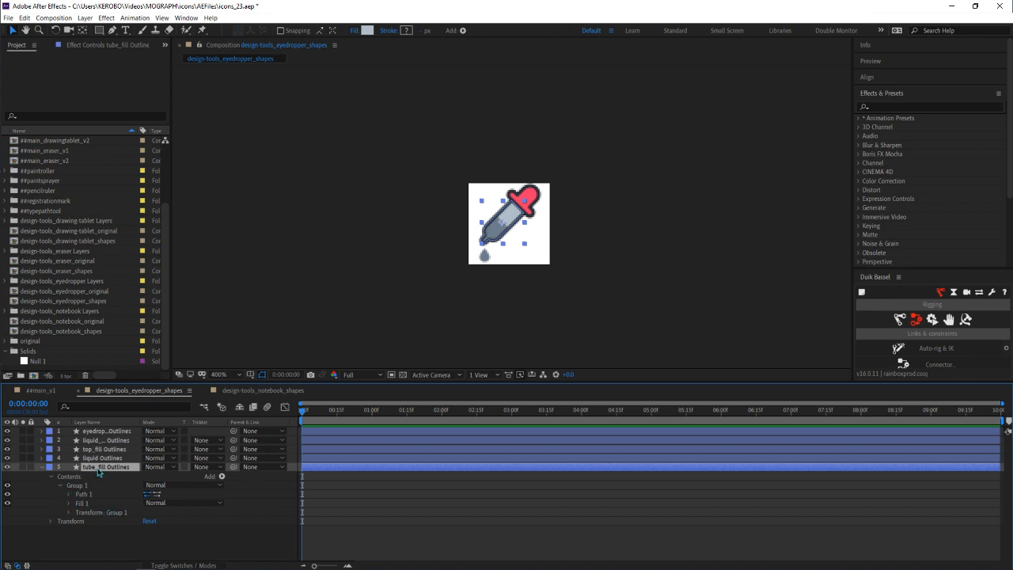
Rename the tube_fill Outlines layer to tube_fill and collapse its properties
key("Return")
double_click(117, 466)
key("BackSpace")
key("BackSpace")
key("Return")
key("period")
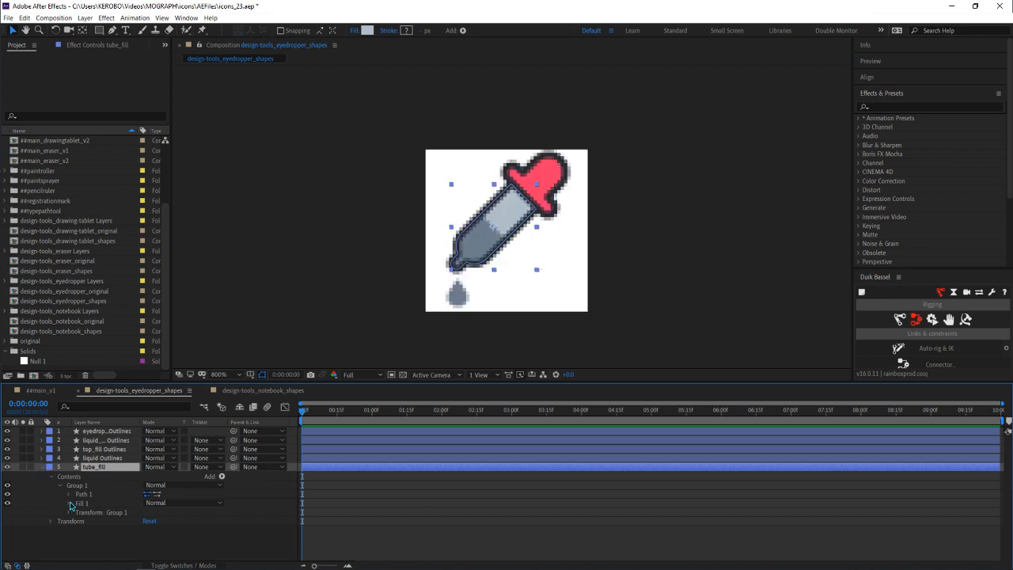
left_click(48, 468)
Expand the contents of liquid Outlines down to Group 1 and rename the layer to liquid
left_click(114, 459)
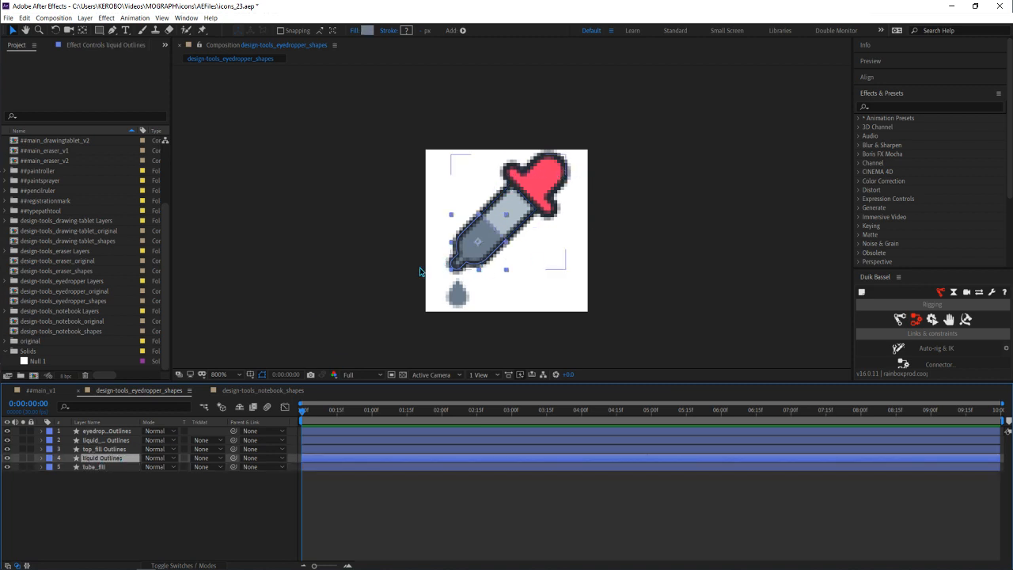
left_click(42, 458)
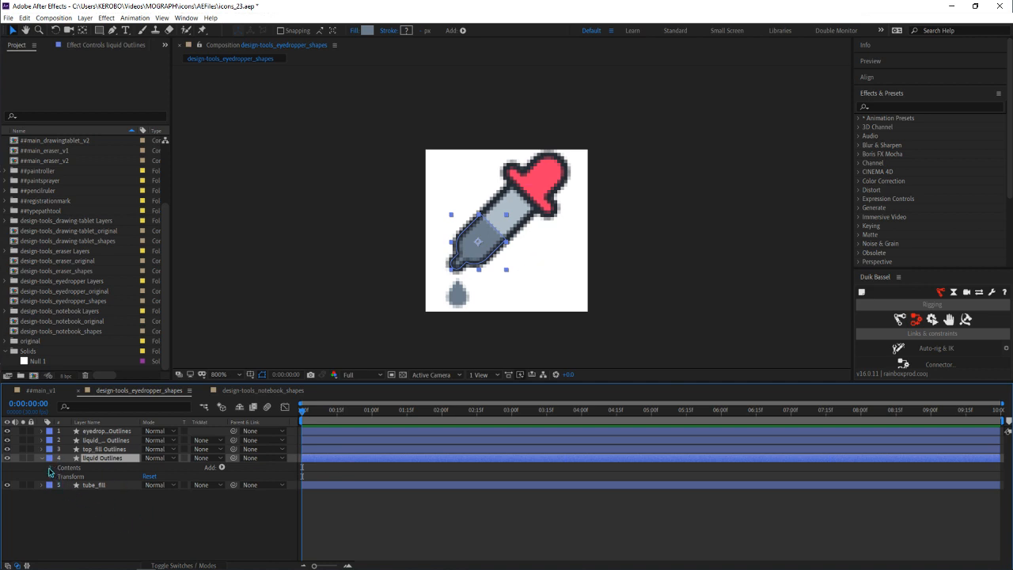
left_click(50, 468)
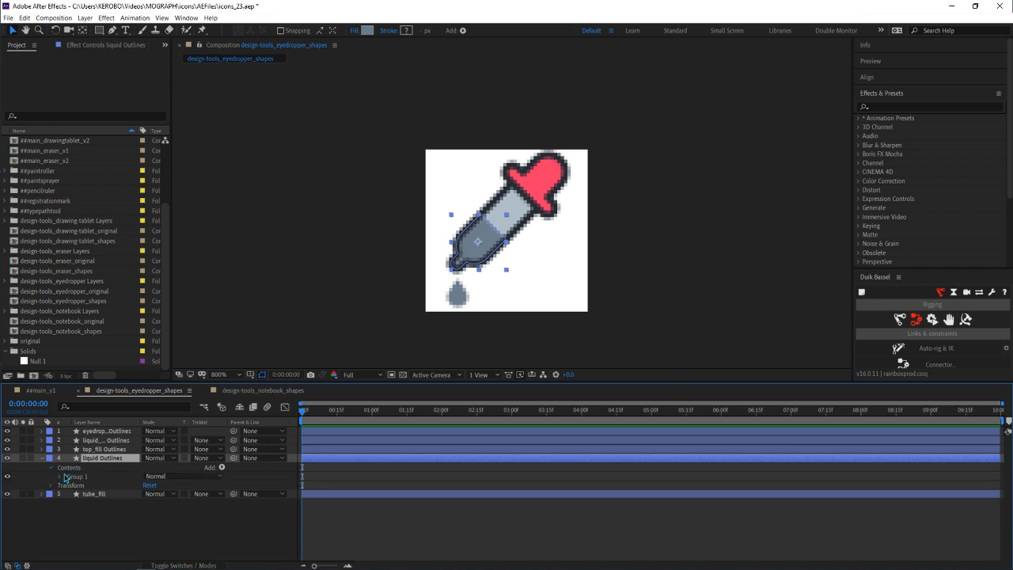
left_click(61, 478)
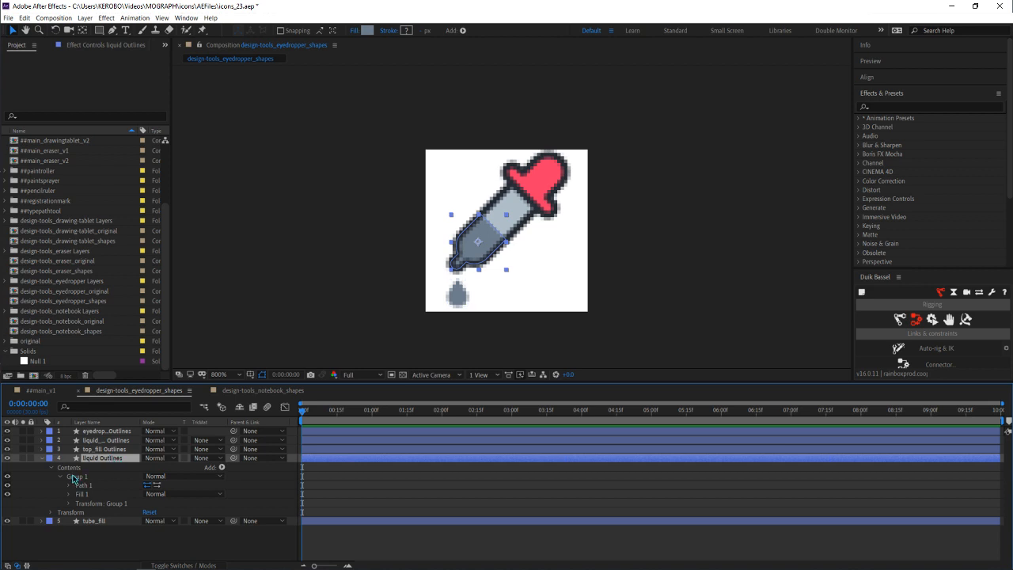
key("Return")
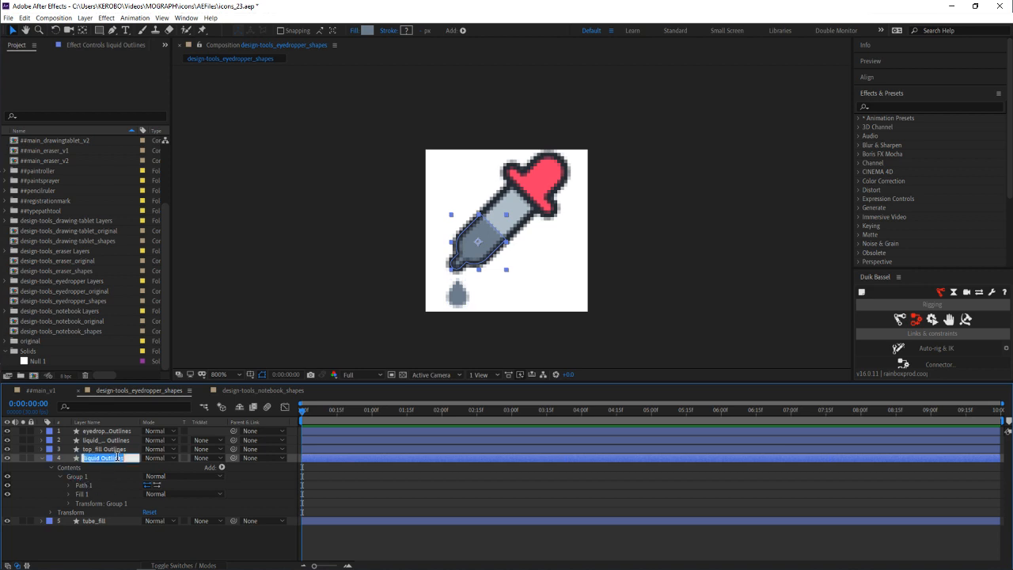
type("liquid")
key("Return")
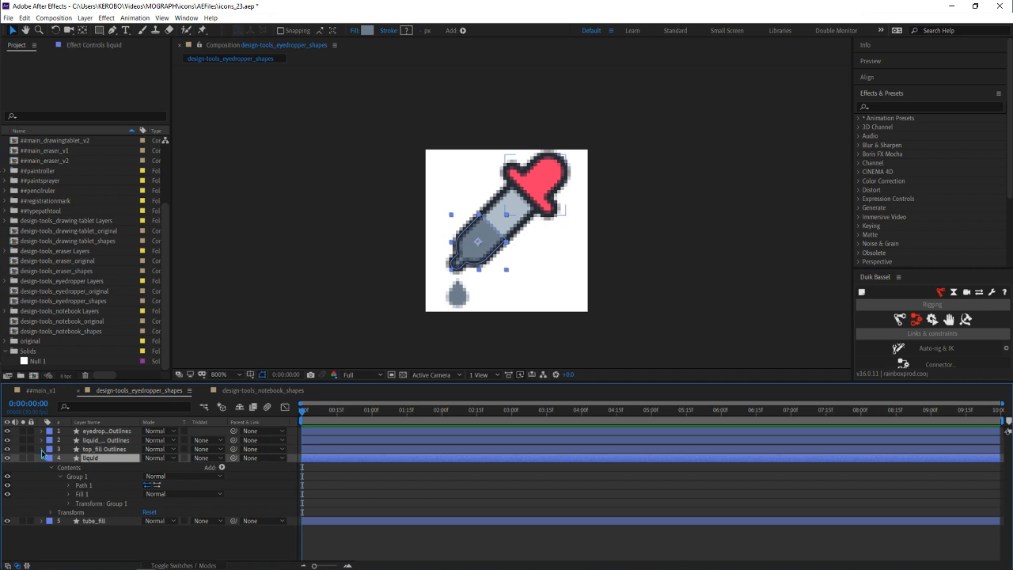
Expand the contents of top_fill Outlines down to Group 1 to examine its path and fill, and collapse the liquid layer
left_click(42, 449)
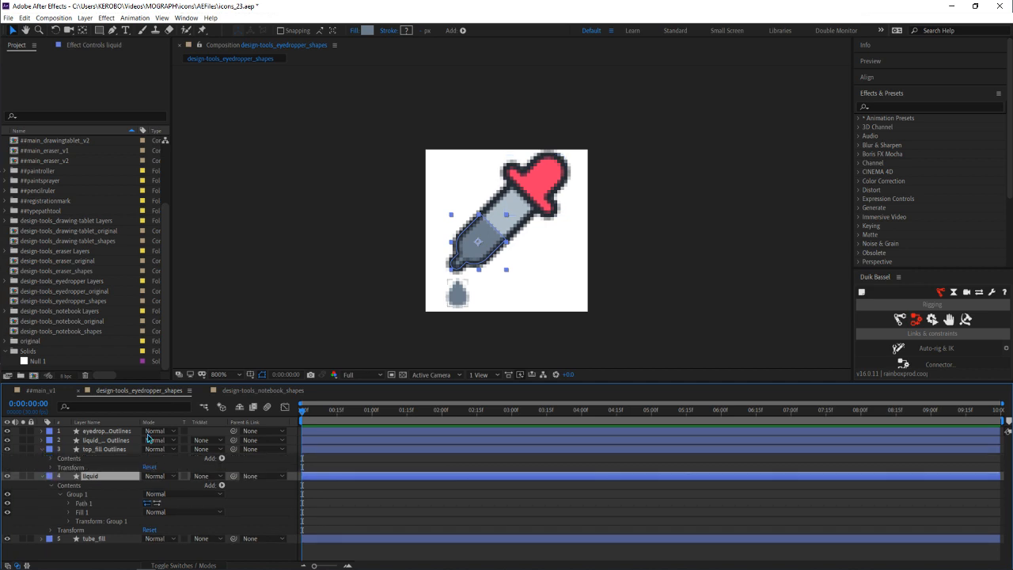
left_click(51, 459)
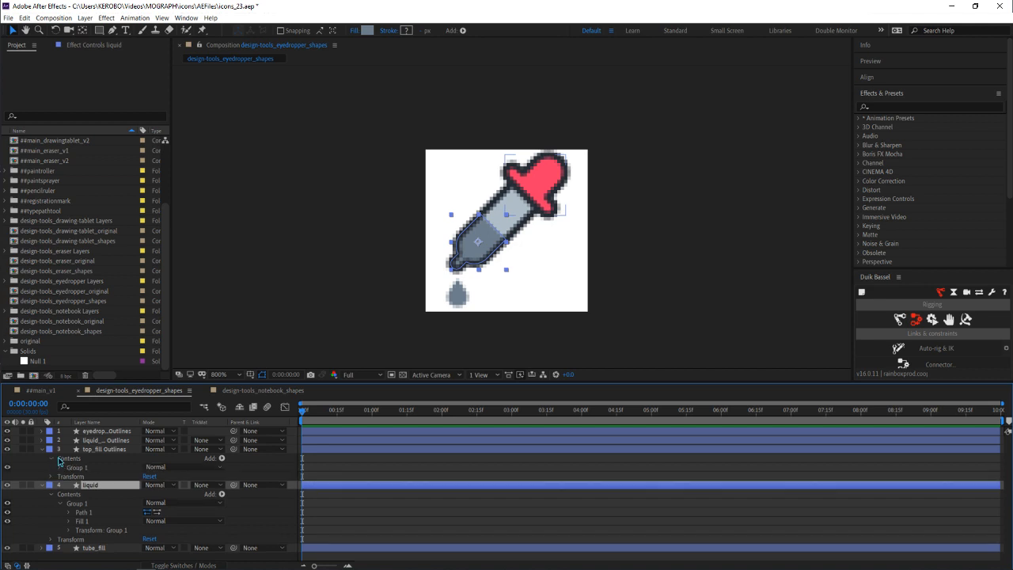
left_click(59, 468)
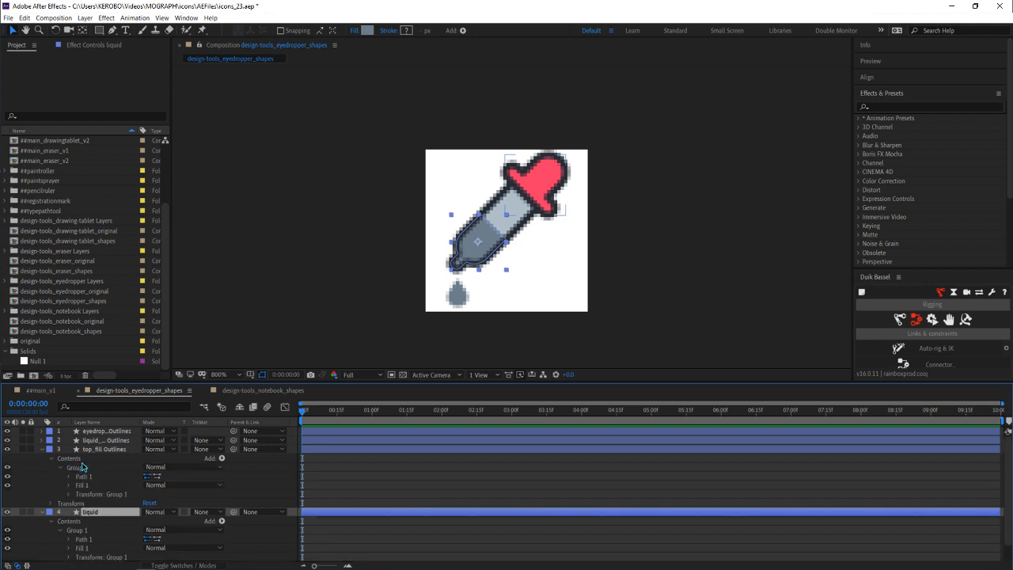
key("comma")
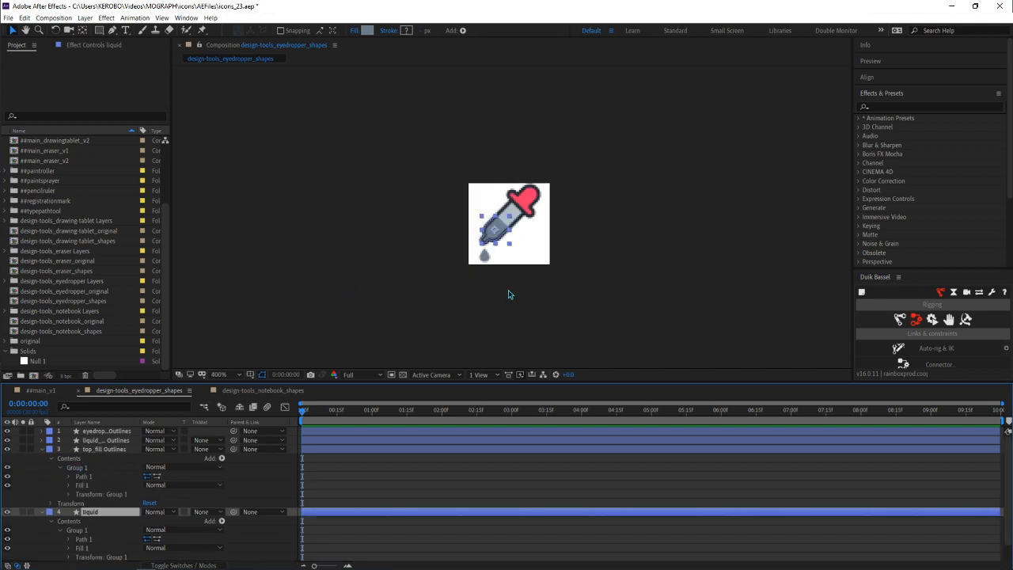
left_click(445, 484)
key("period")
left_click_drag(514, 282, 506, 287)
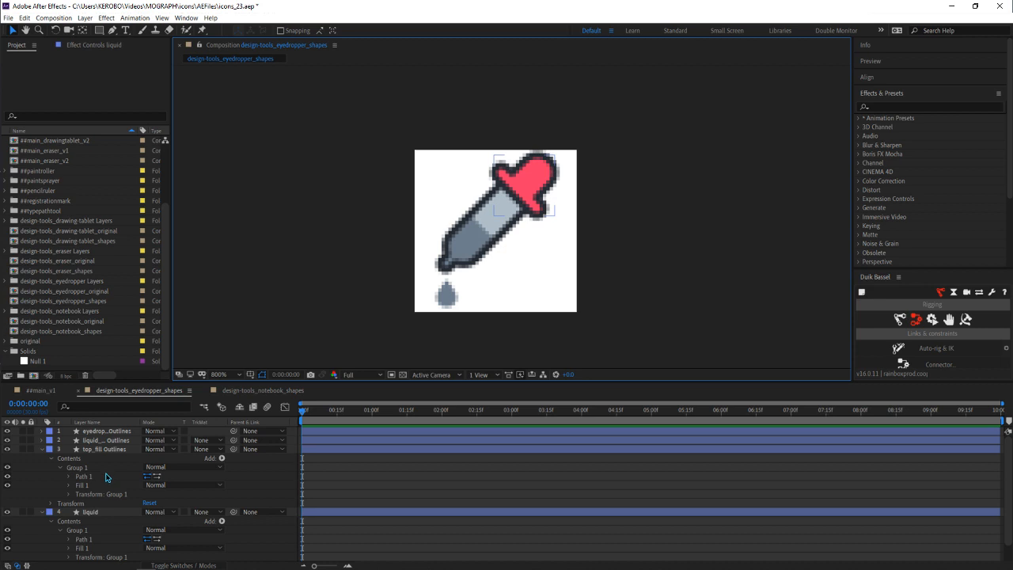
left_click(44, 512)
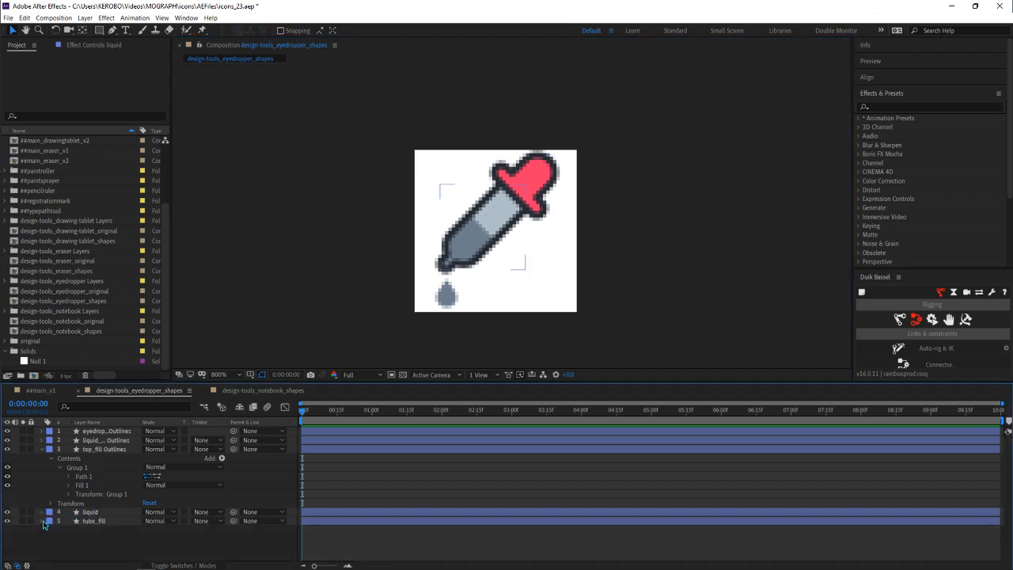
Rename the top_fill Outlines layer to top_fill and collapse its properties
left_click(61, 467)
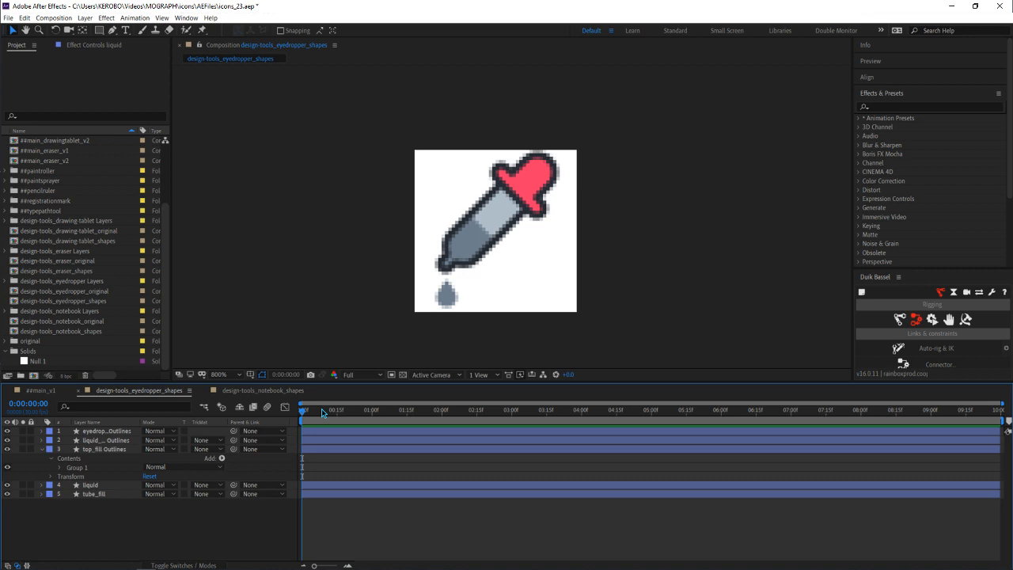
left_click(98, 450)
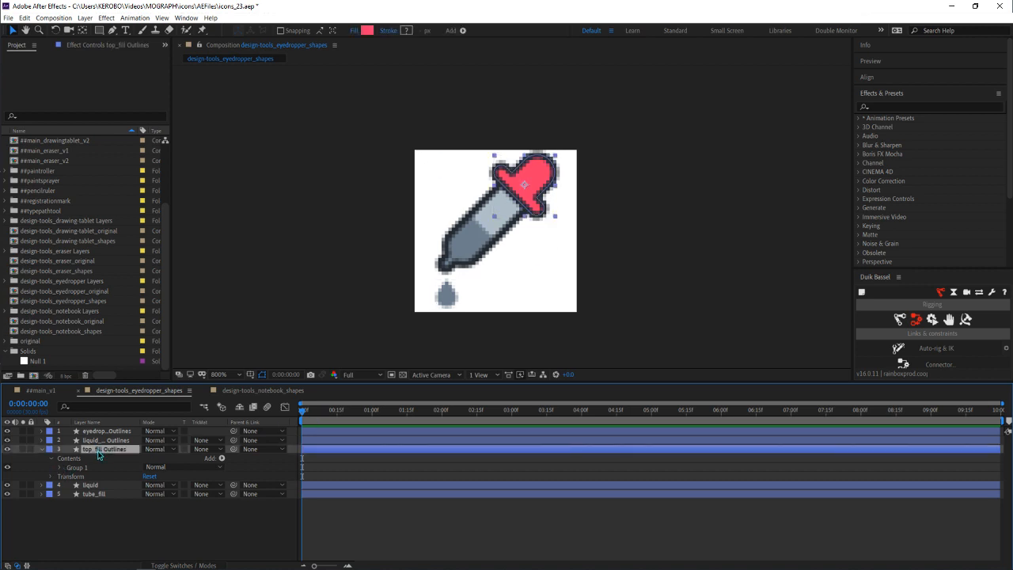
key("Return")
double_click(118, 448)
key("BackSpace")
key("BackSpace")
key("Return")
left_click(43, 450)
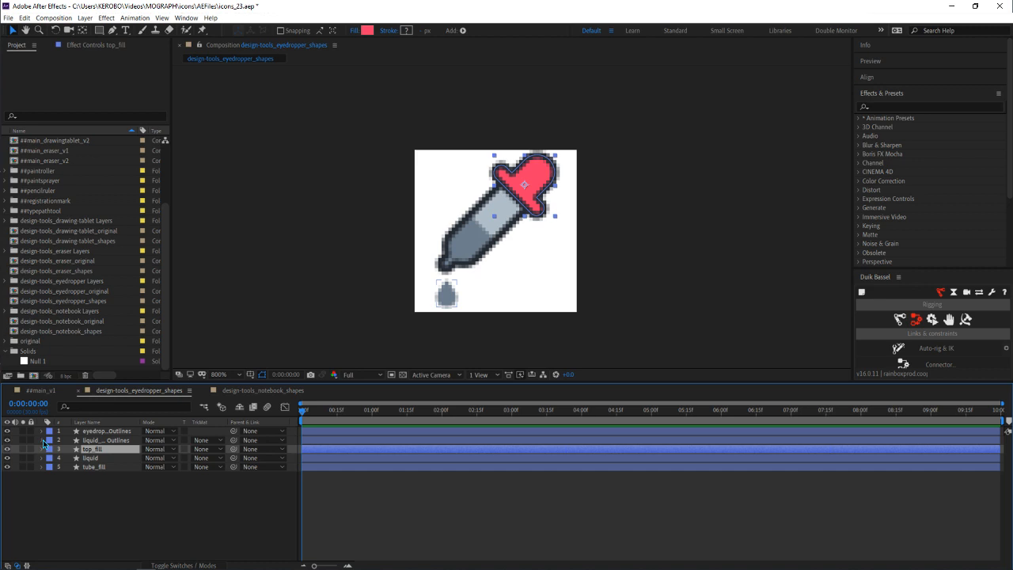
Rename the liquid_drop Outlines layer to liquid_drop, with its properties expanded
left_click(42, 440)
left_click(91, 440)
key("Return")
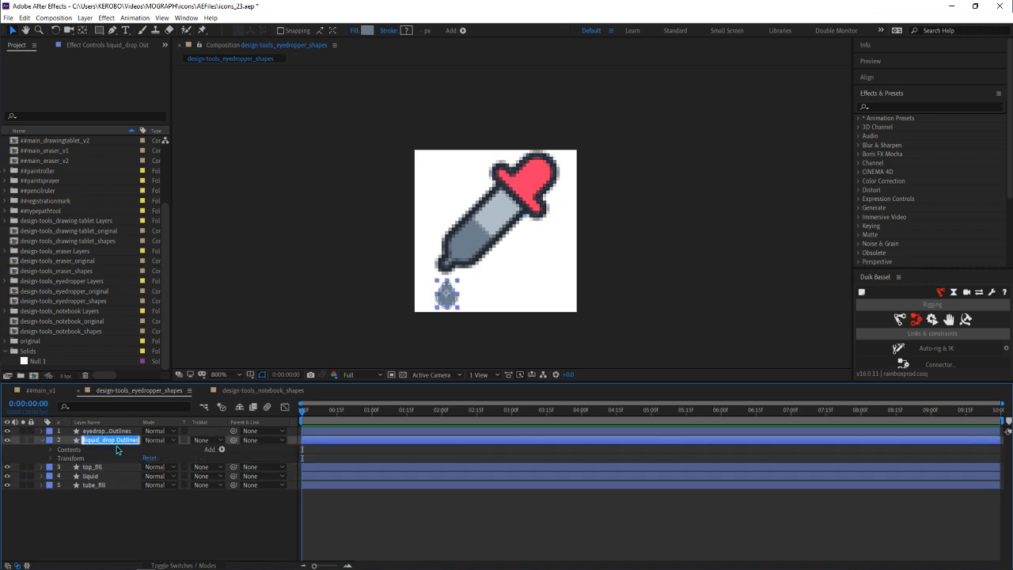
left_click(125, 440)
double_click(124, 440)
key("BackSpace")
key("Return")
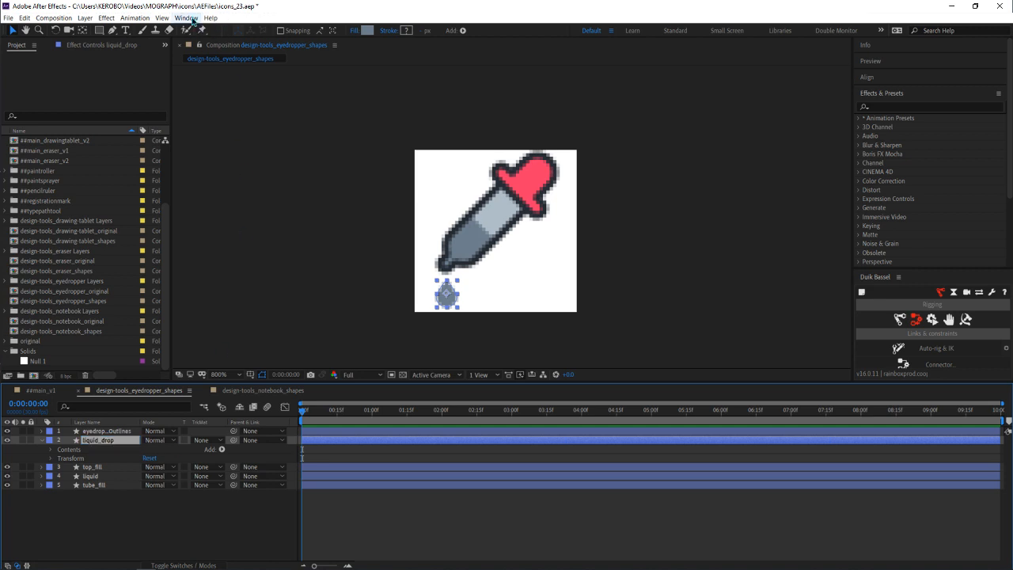
Open the Bodymovin extension, look through its list of compositions and close it again
left_click(187, 17)
mouse_move(220, 60)
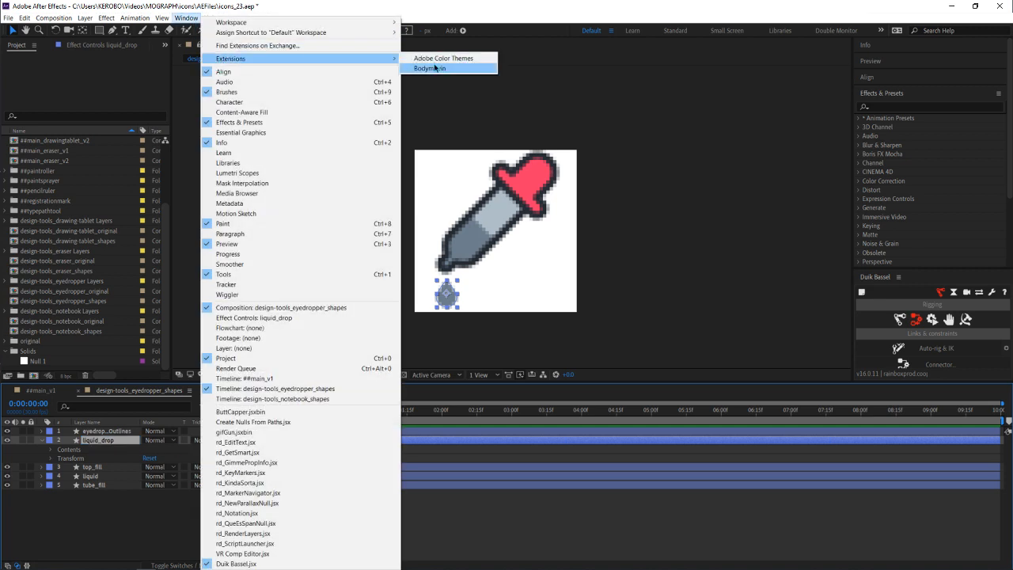
left_click(435, 69)
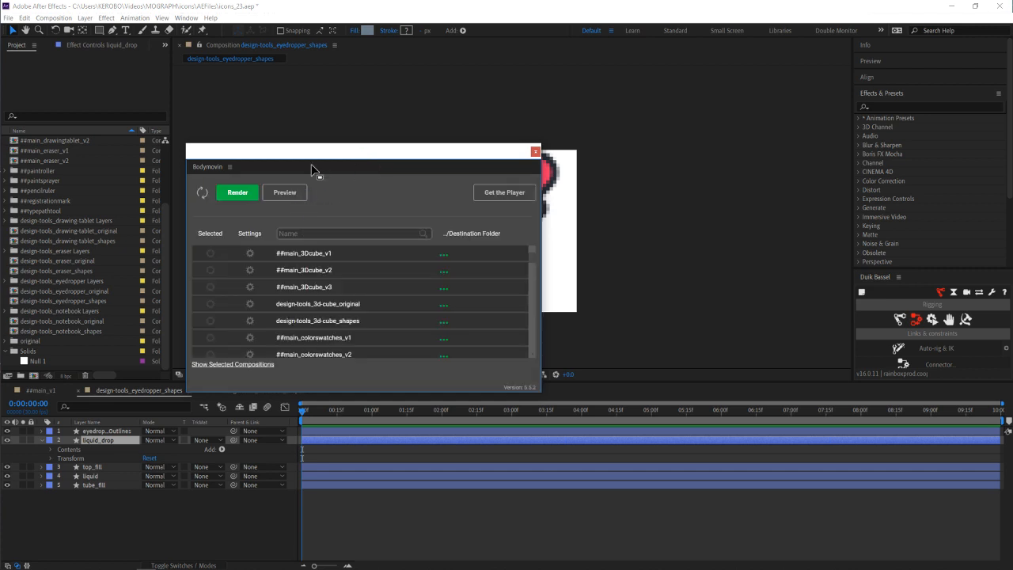
left_click_drag(316, 155, 354, 135)
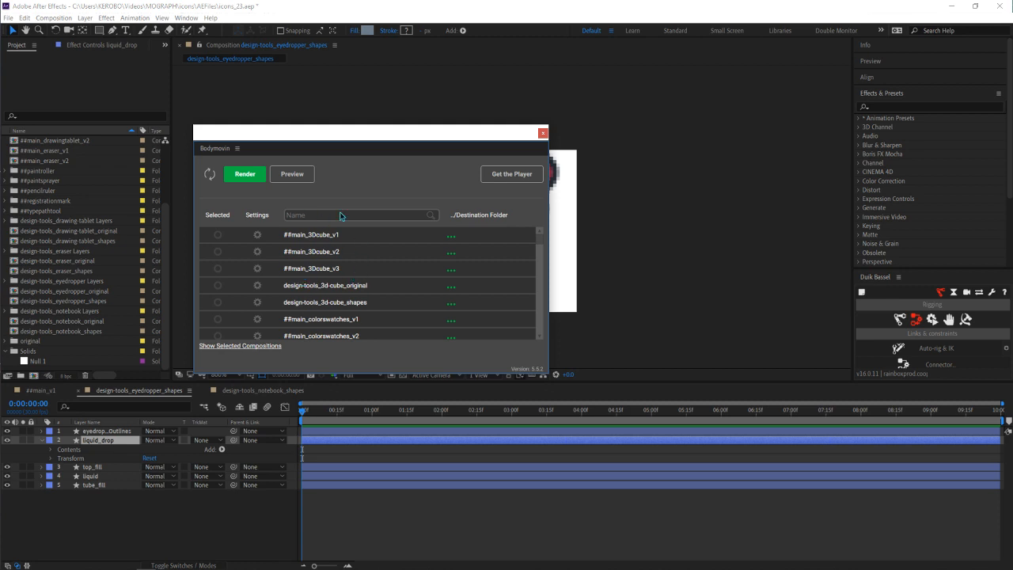
scroll(317, 301, "down", 5)
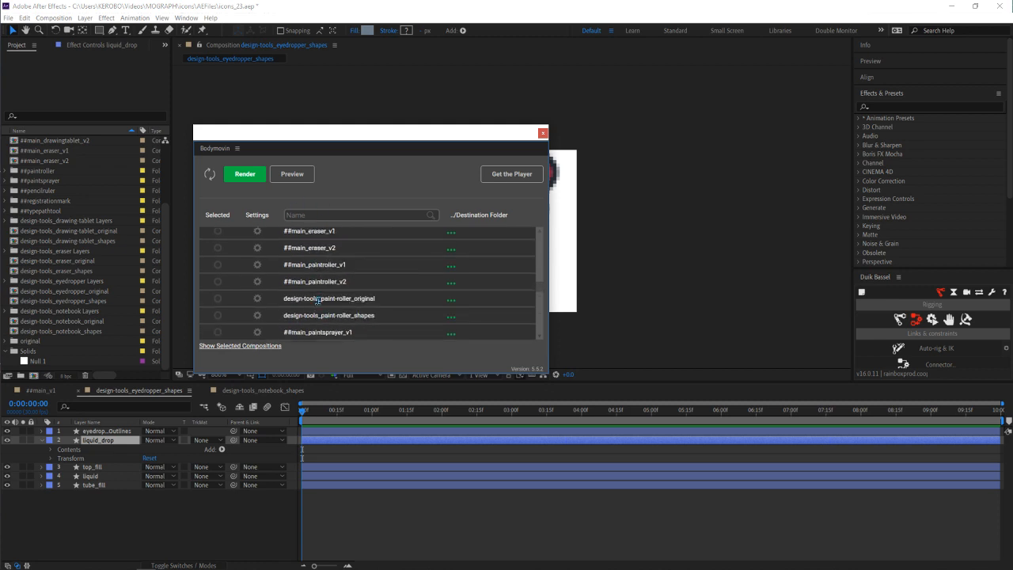
scroll(322, 309, "up", 4)
scroll(324, 317, "up", 1)
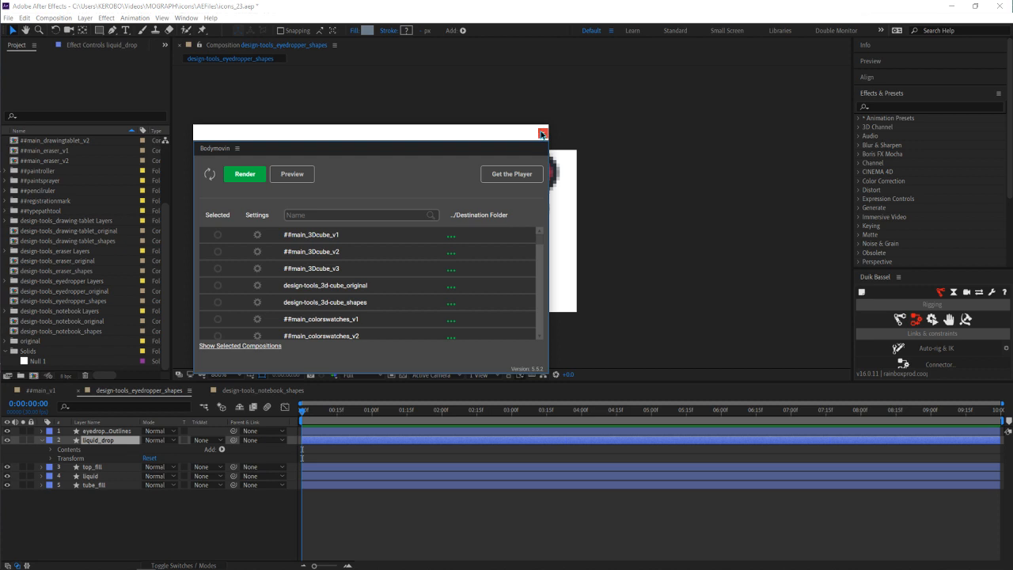
left_click(542, 134)
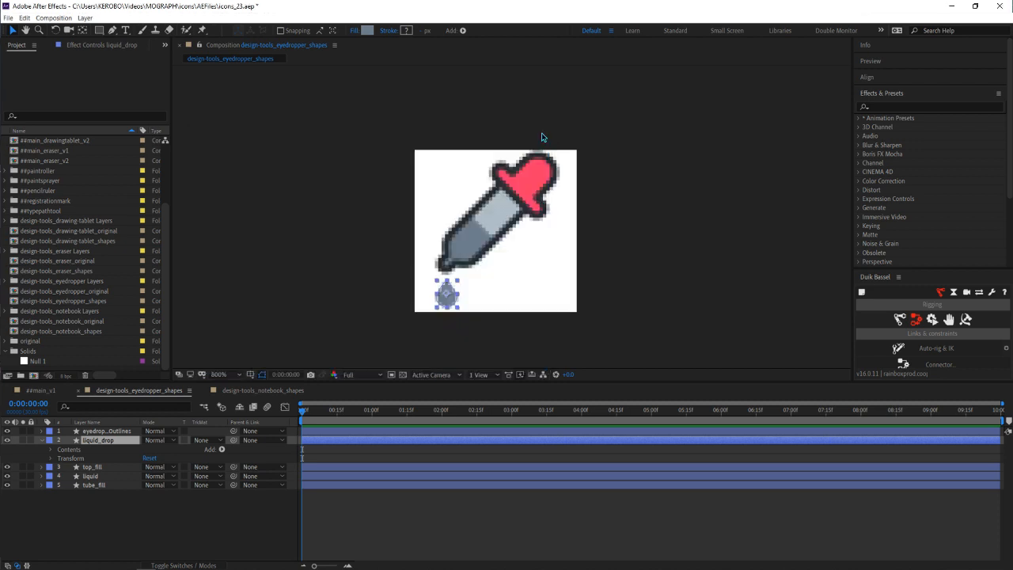
left_click(893, 95)
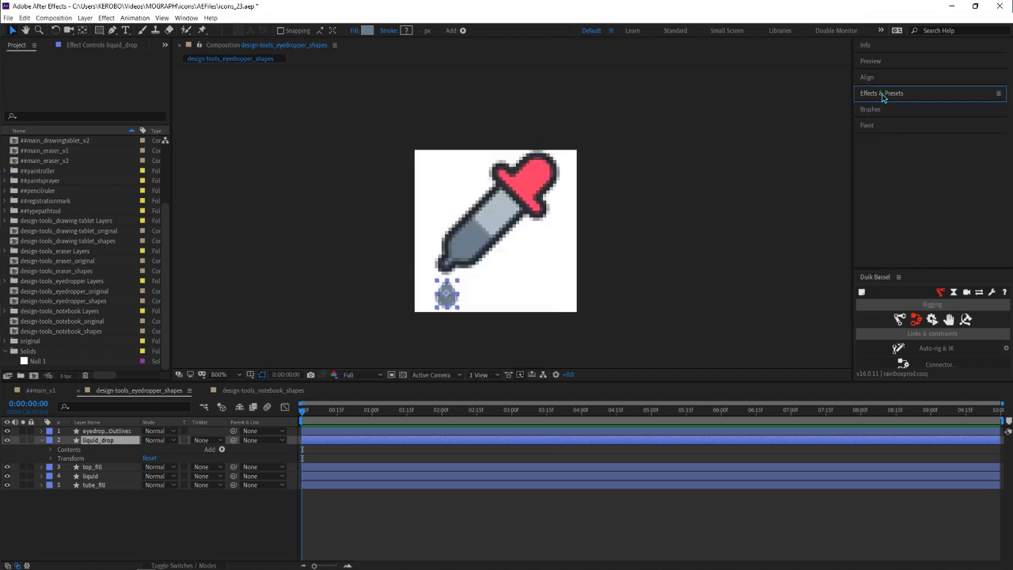
left_click(882, 98)
scroll(895, 243, "down", 4)
scroll(894, 243, "up", 4)
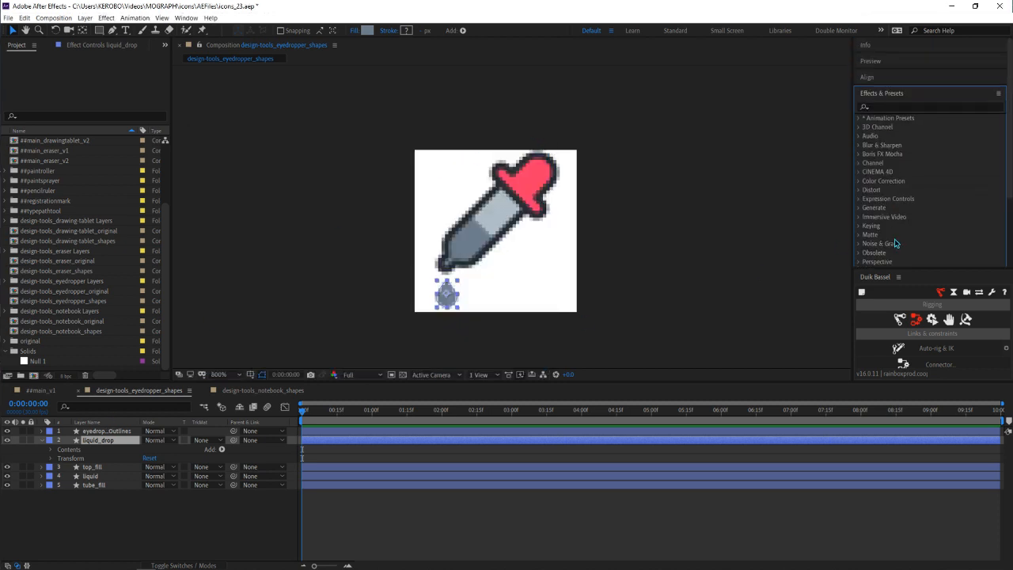
left_click(497, 511)
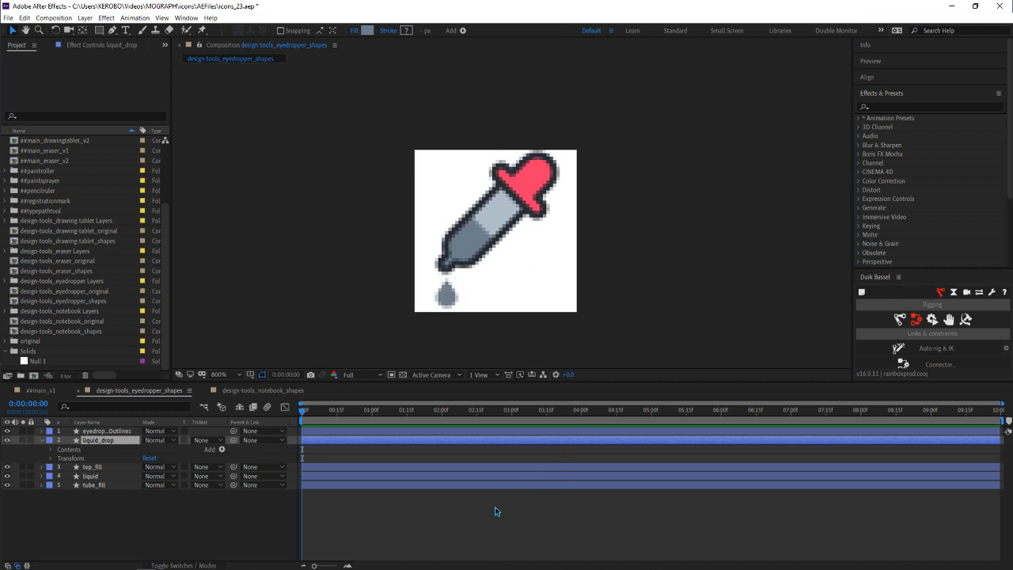
Expand the contents of liquid_drop down to Group 1 to examine its path and fill
left_click(99, 432)
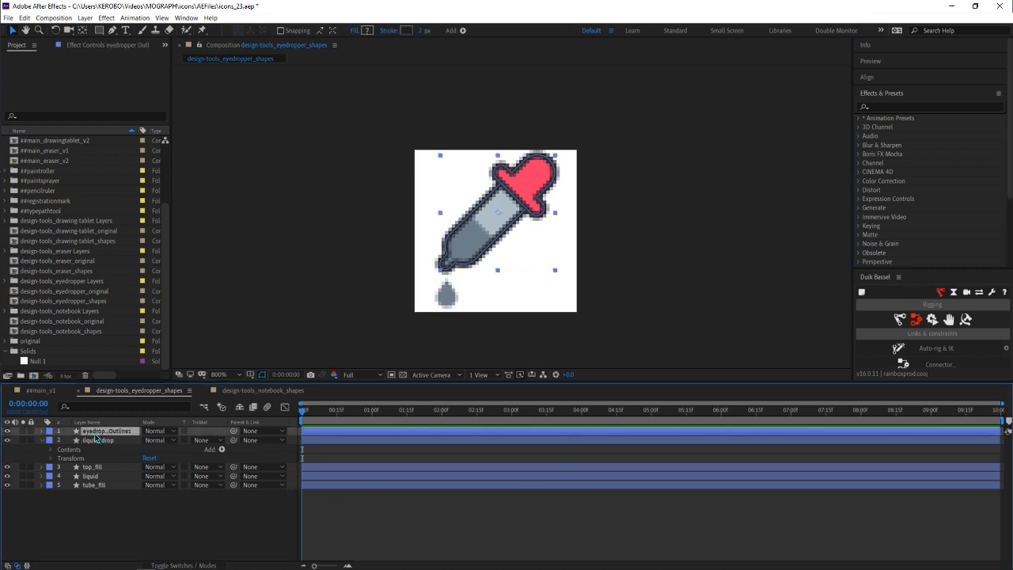
left_click(52, 450)
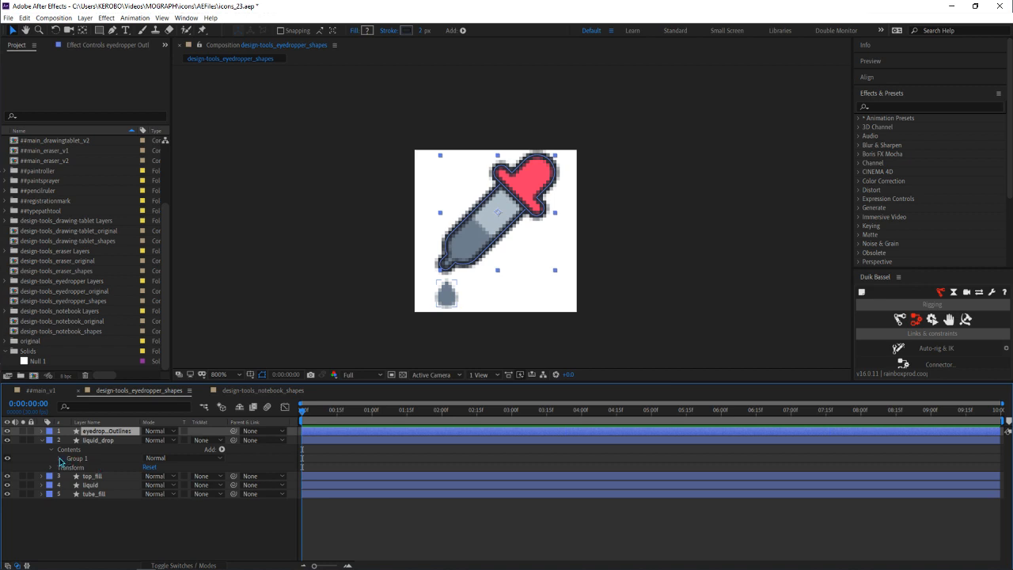
left_click(60, 459)
left_click(74, 449)
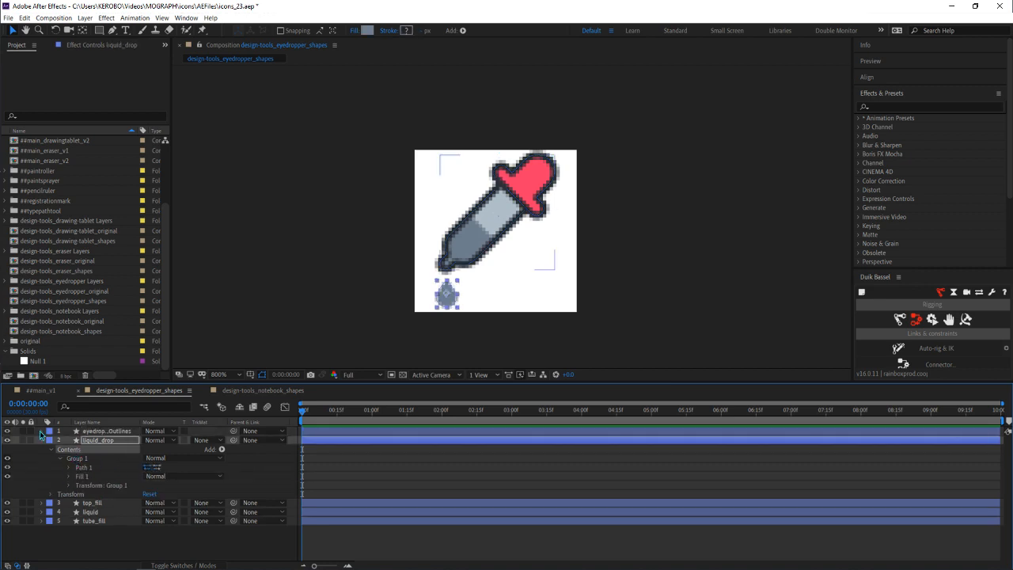
Collapse the liquid_drop layer, rename the eyedropper Outlines layer to eyedropper and collapse its properties
left_click(41, 432)
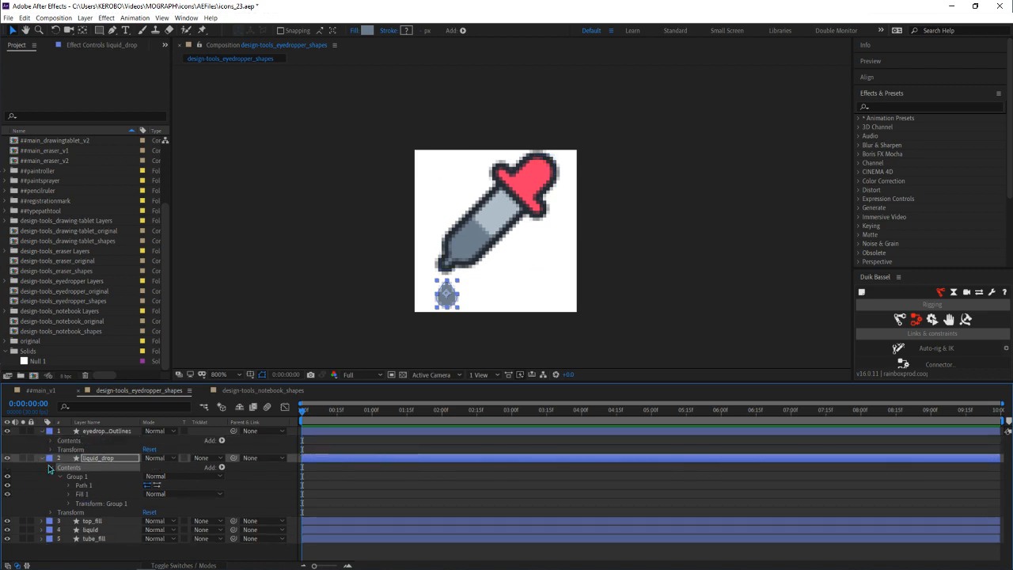
left_click(44, 459)
left_click(109, 432)
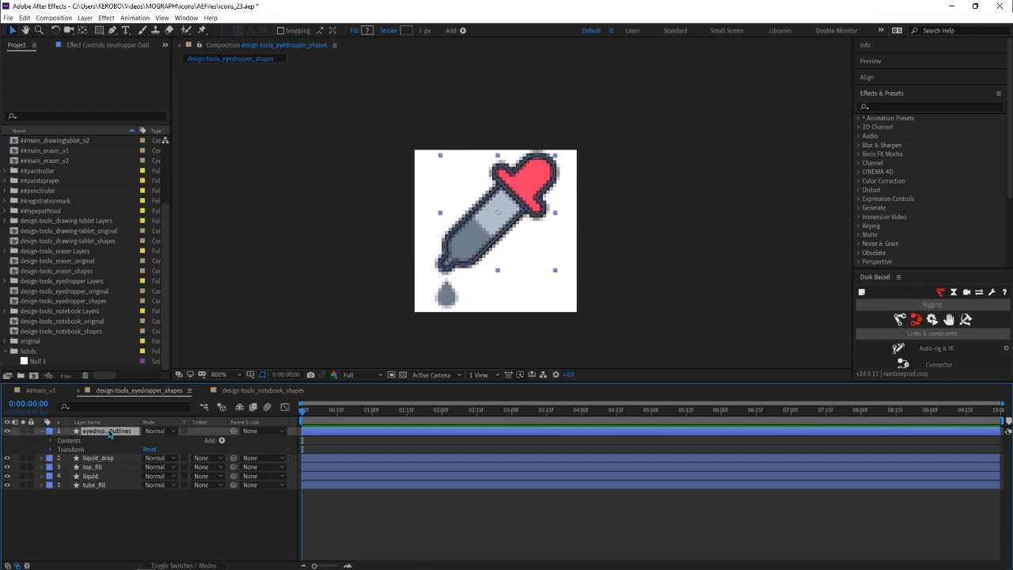
type("eyedropper")
key("Return")
left_click(42, 431)
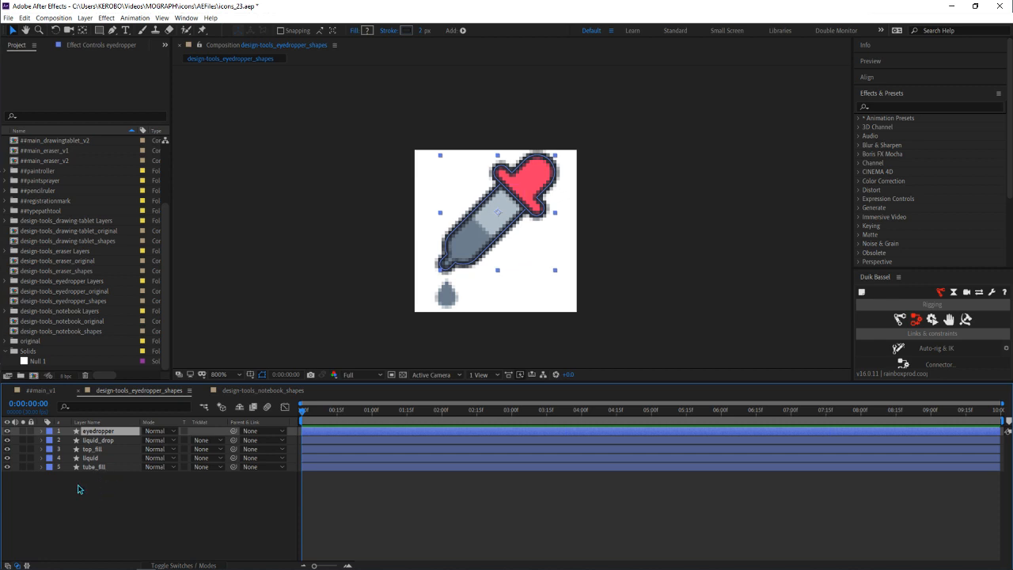
Expand the contents of the eyedropper layer down to Group 1 and Group 2 to examine their paths and strokes
left_click(41, 432)
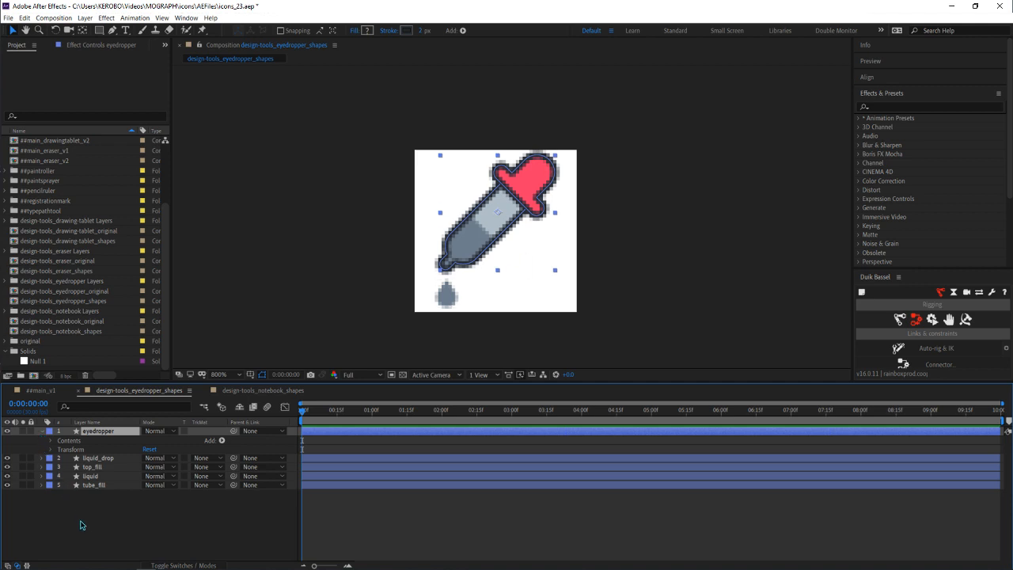
left_click(51, 440)
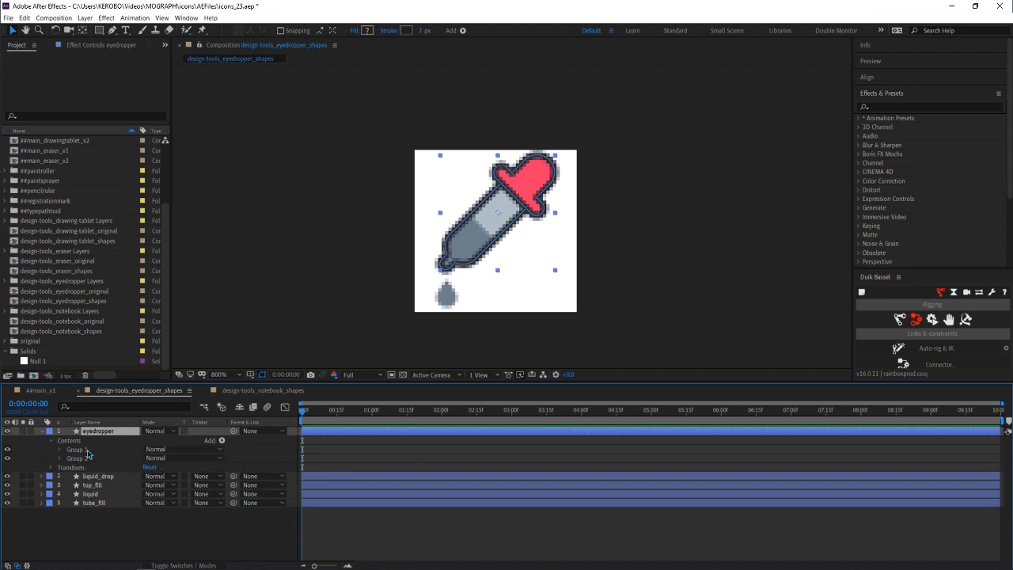
left_click(73, 449)
left_click(59, 449)
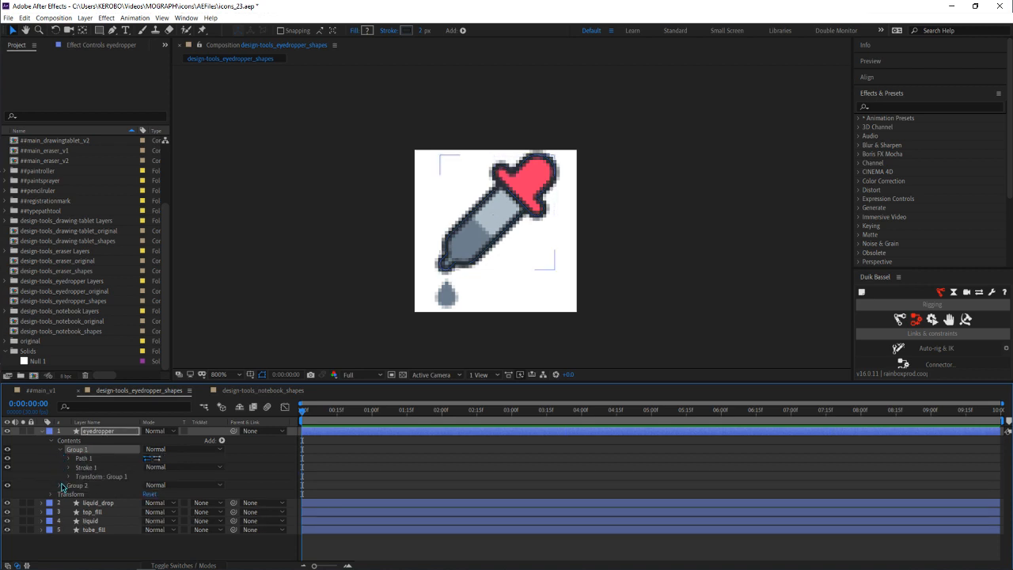
left_click(59, 485)
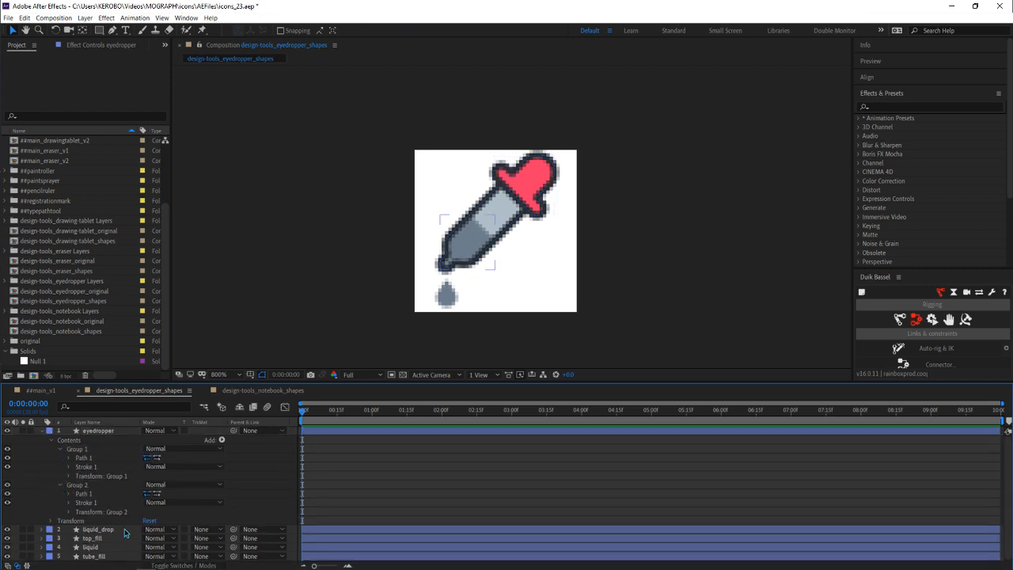
Check the path and fill of liquid_drop for comparison and collapse both the liquid_drop and eyedropper layers
left_click(42, 529)
scroll(41, 534, "down", 1)
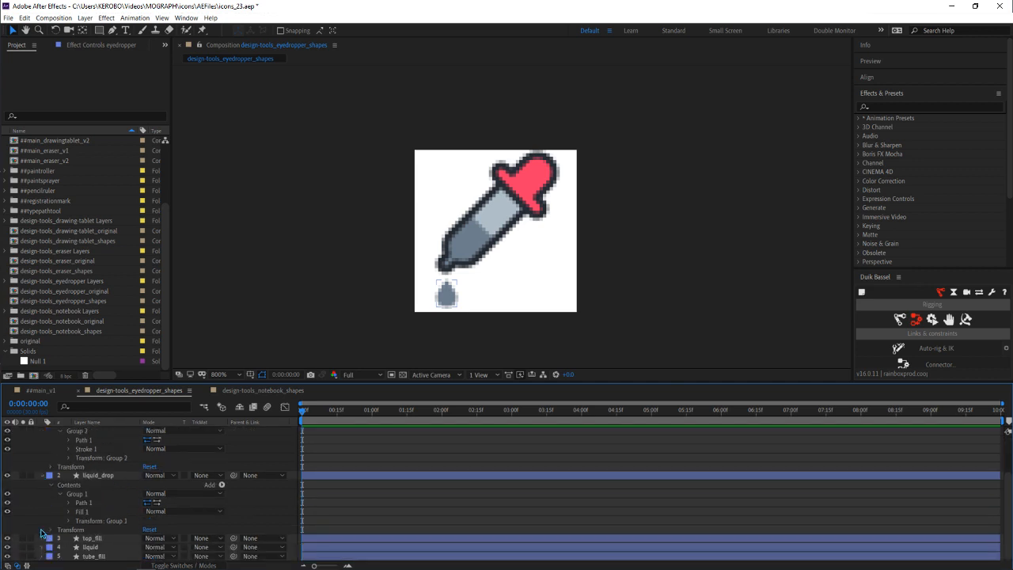
scroll(40, 532, "up", 2)
left_click(42, 530)
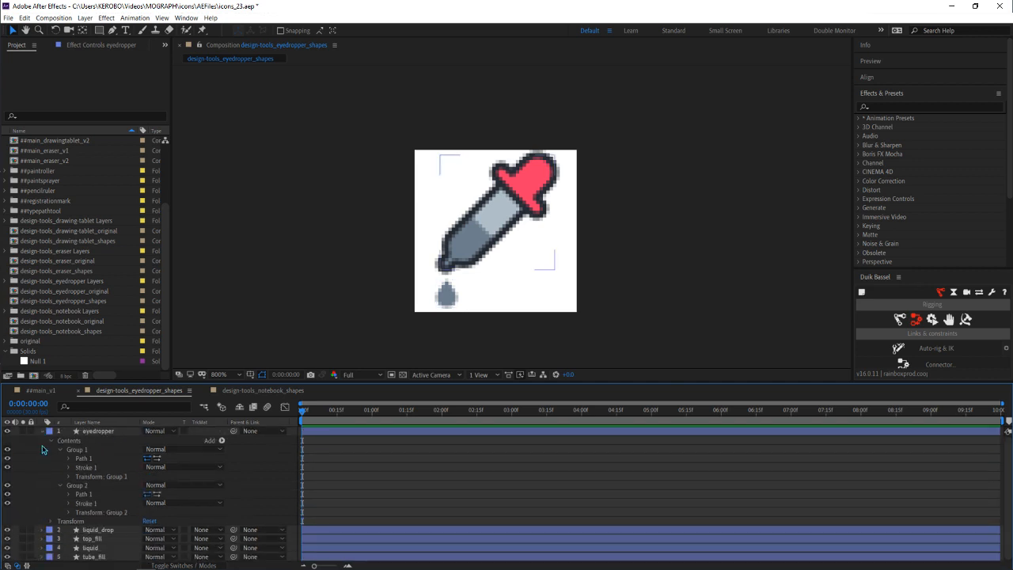
left_click(42, 431)
left_click(336, 509)
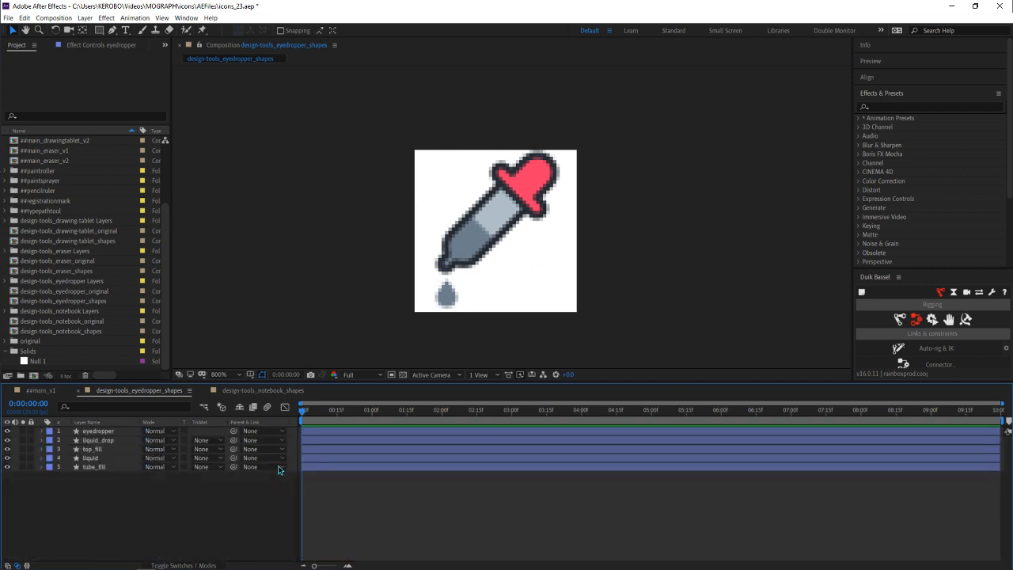
Select the eyedropper layer and inspect its outline against the tube, liquid and top fills at close range
left_click(182, 451)
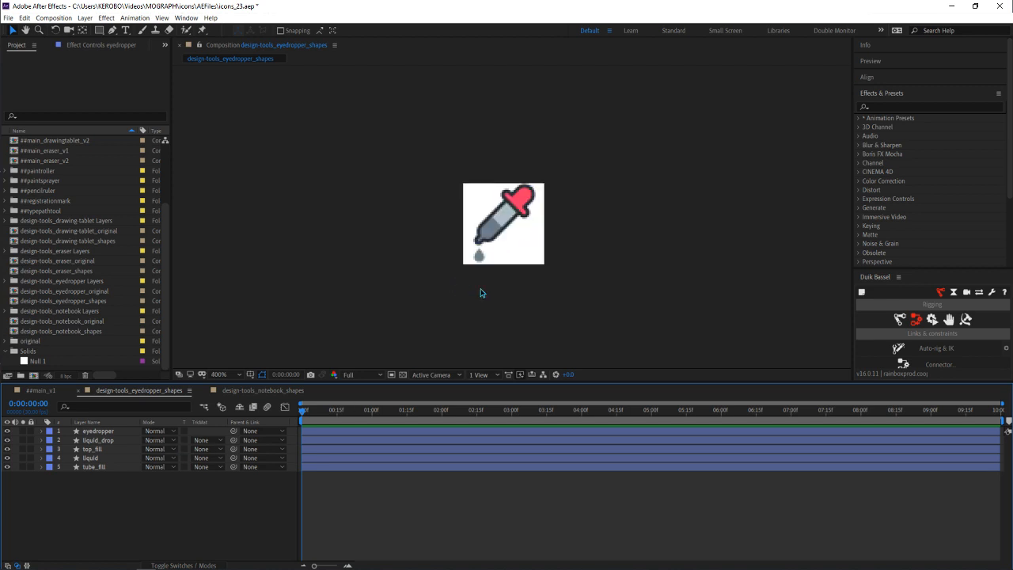
left_click_drag(463, 262, 441, 269)
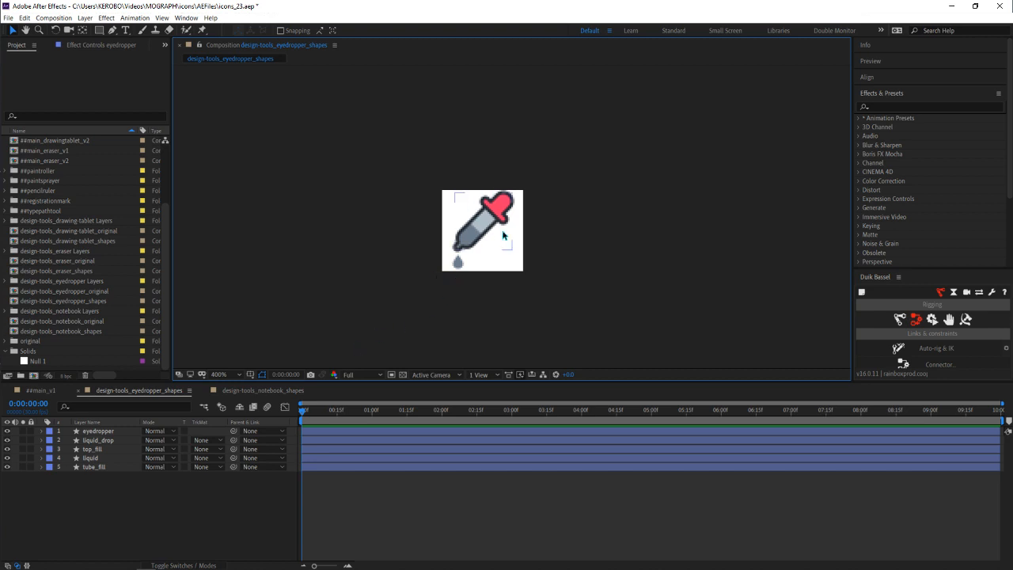
left_click(470, 227)
left_click(427, 264)
left_click(480, 240)
left_click(392, 360)
left_click(329, 431)
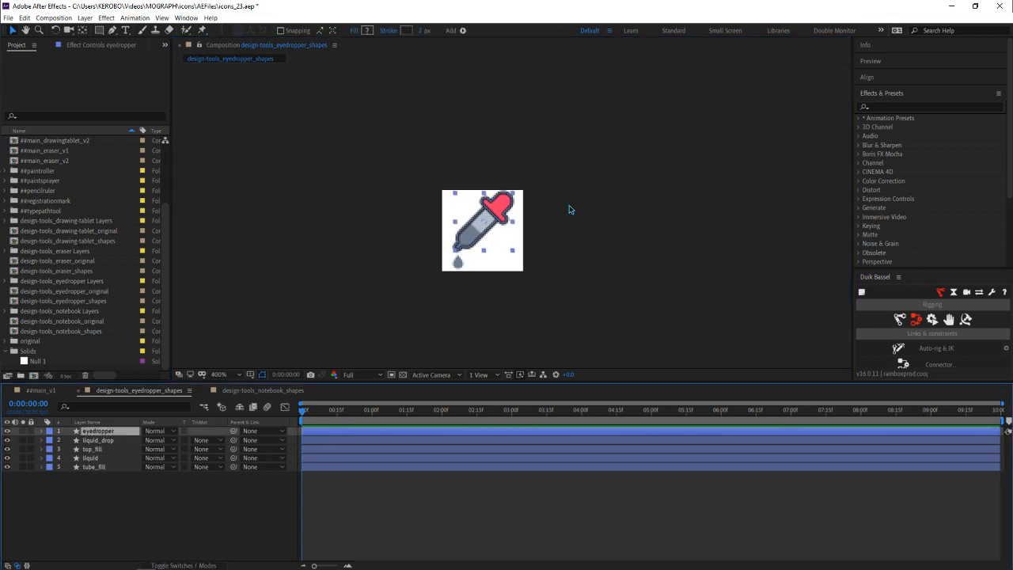
key("period")
key("period")
left_click_drag(394, 254, 429, 238)
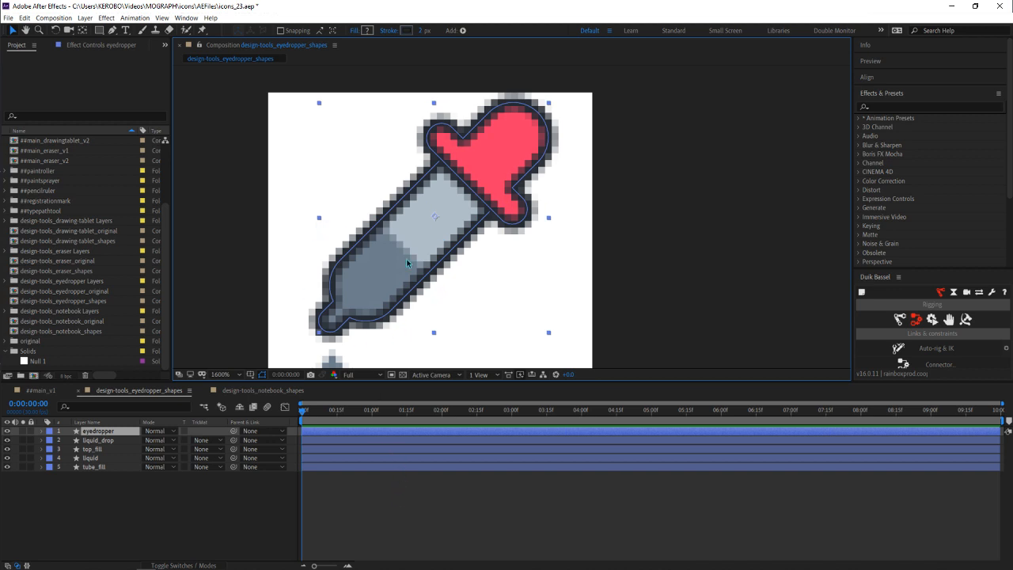
scroll(407, 259, "down", 1)
left_click_drag(413, 268, 383, 269)
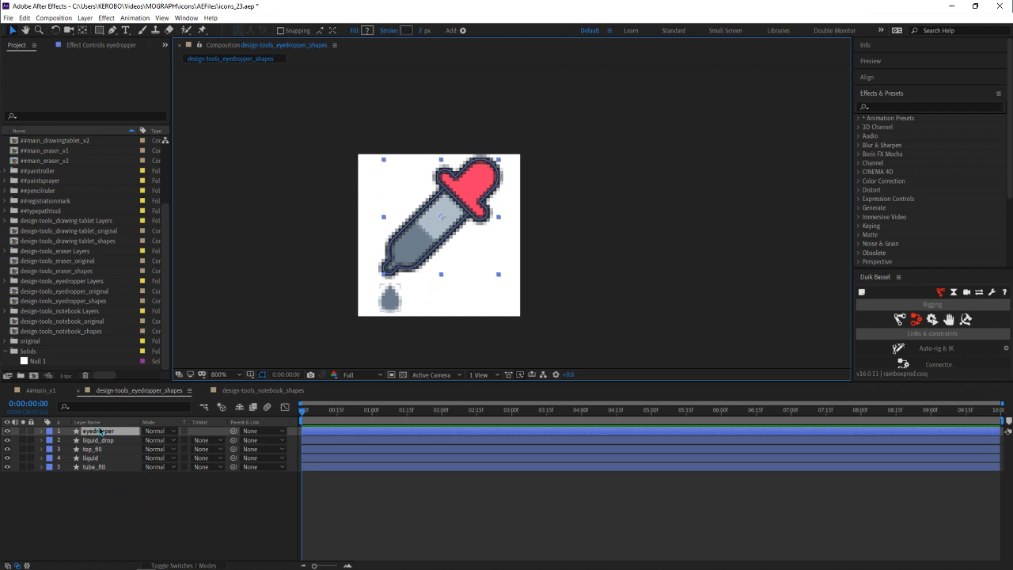
Set the label color of the tube_fill layer to Lavender
left_click(97, 467)
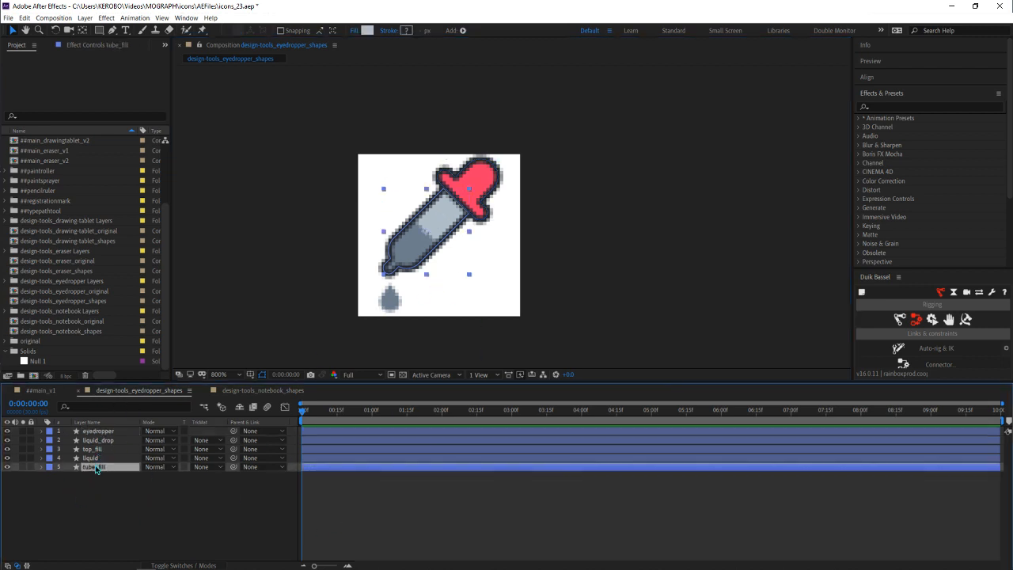
left_click(48, 469)
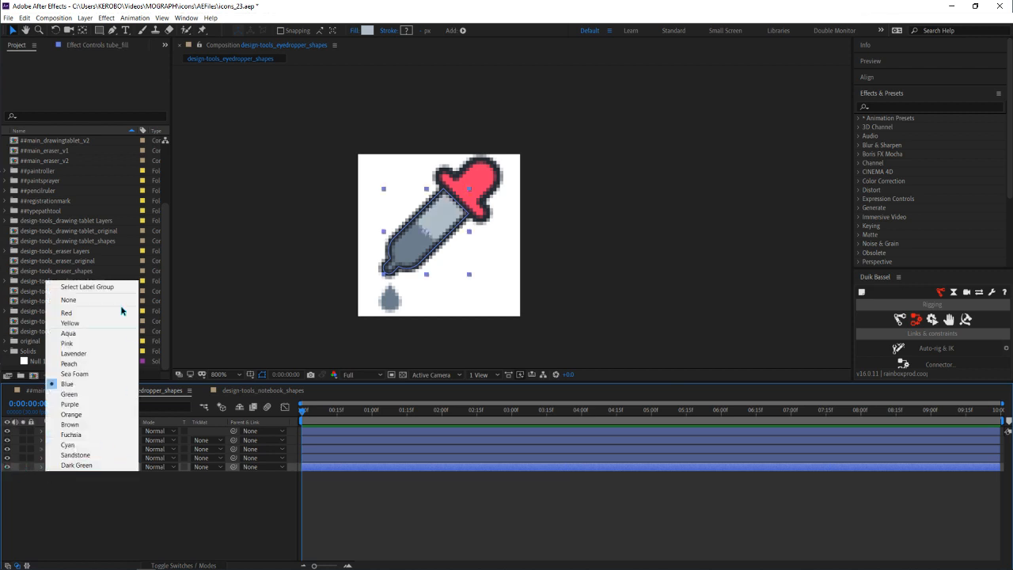
left_click(114, 353)
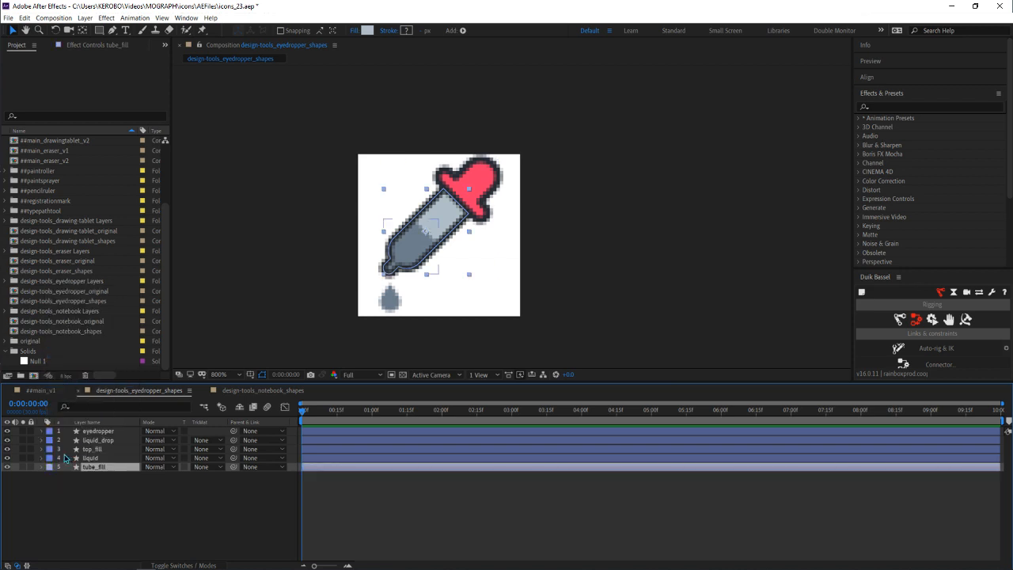
Set the label color of the liquid layer to None and that of the top_fill layer to Fuchsia
left_click(48, 458)
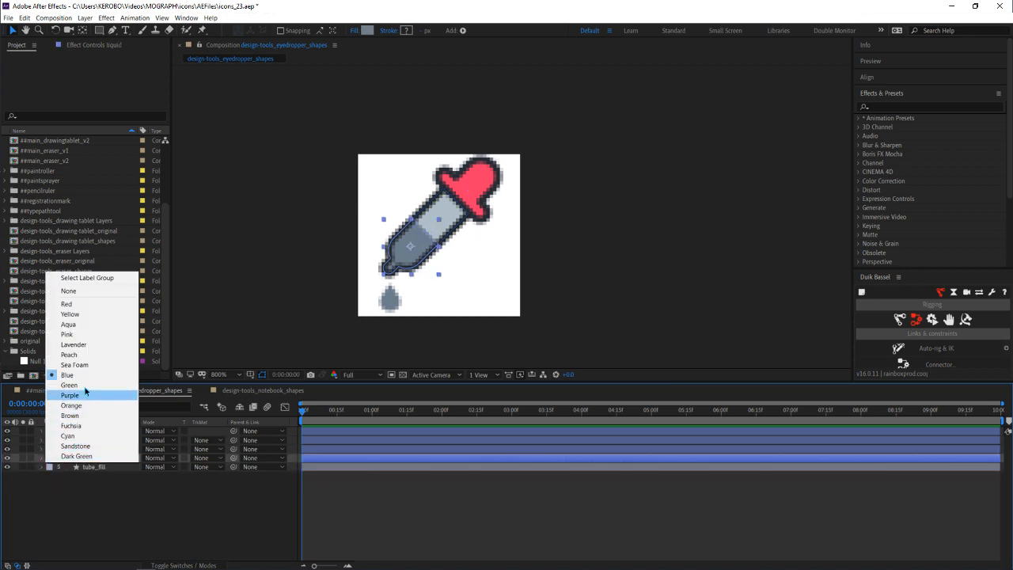
left_click(69, 290)
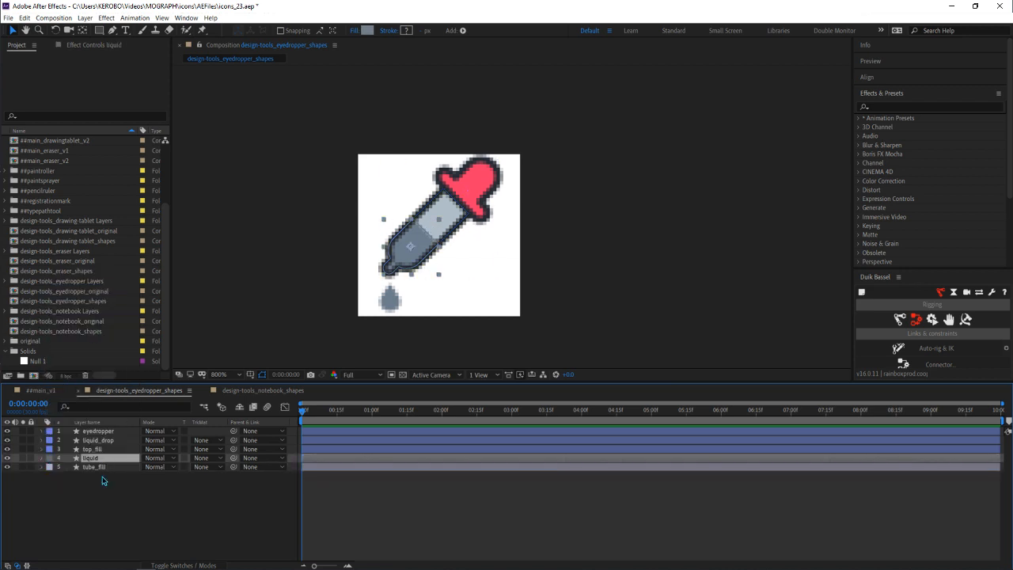
left_click(43, 448)
left_click(49, 450)
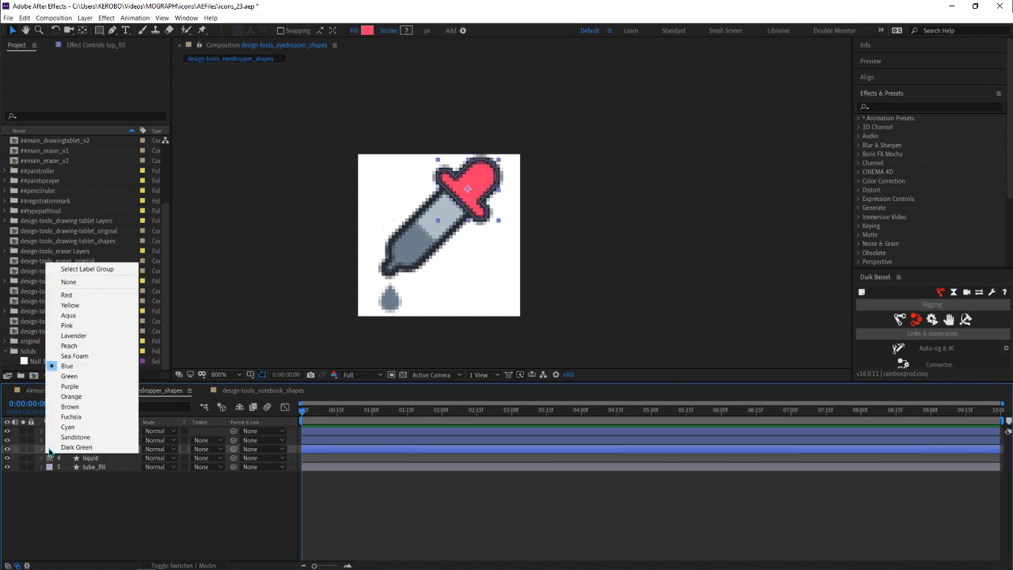
left_click(71, 416)
Set the label color of the eyedropper layer to Cyan and that of the liquid_drop layer to None
left_click(97, 440)
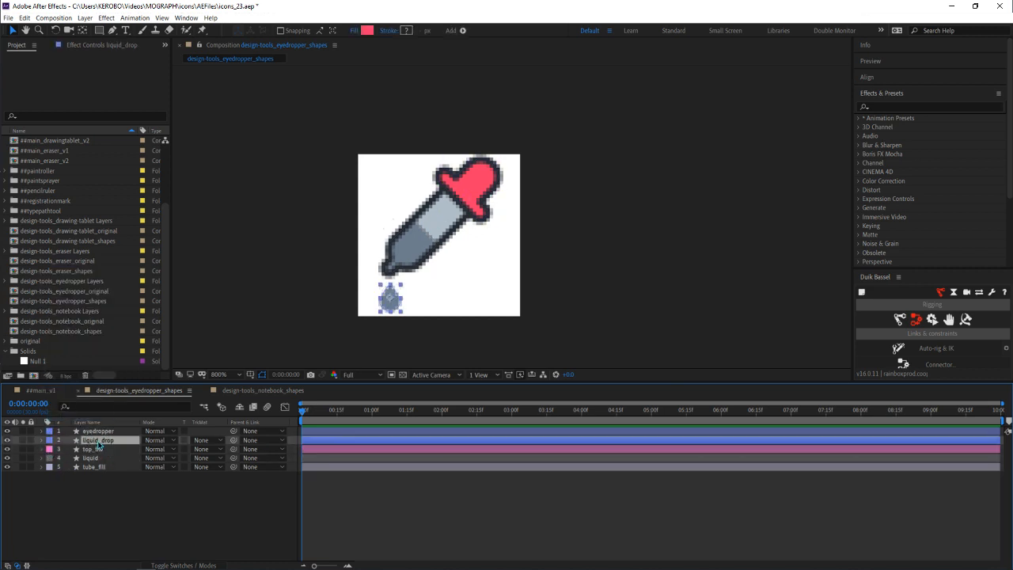
left_click(49, 441)
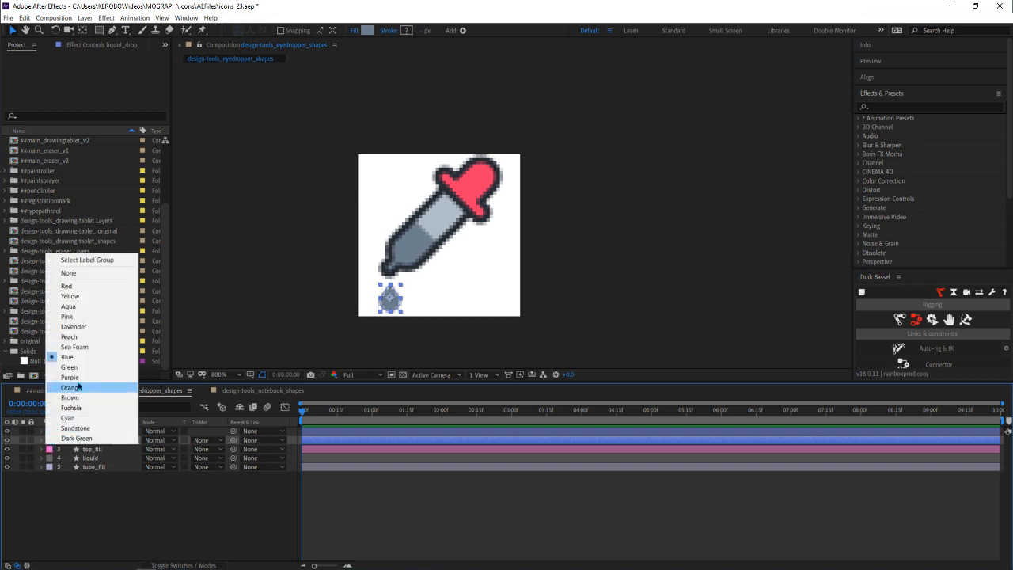
left_click(95, 423)
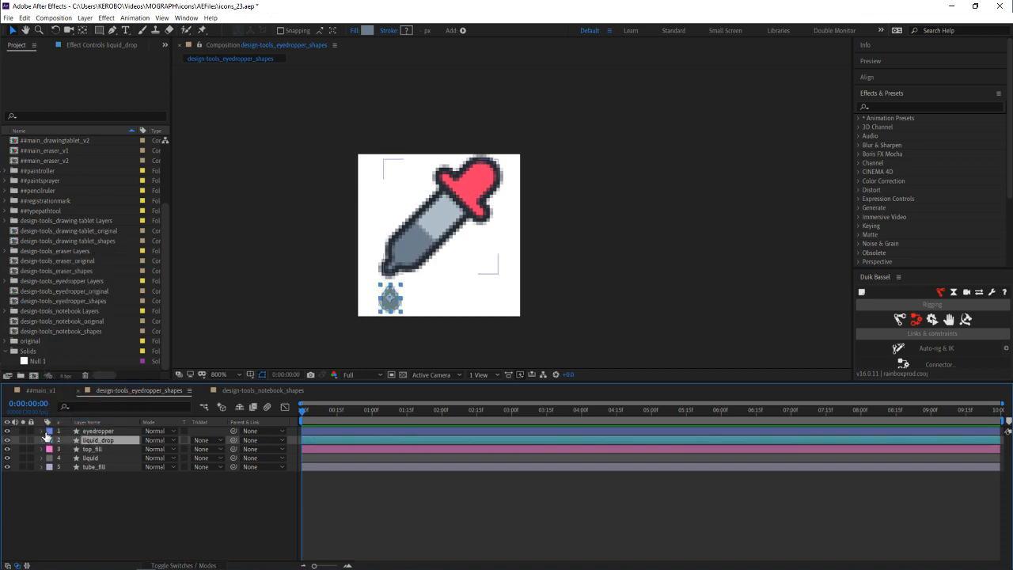
left_click(50, 430)
left_click(68, 408)
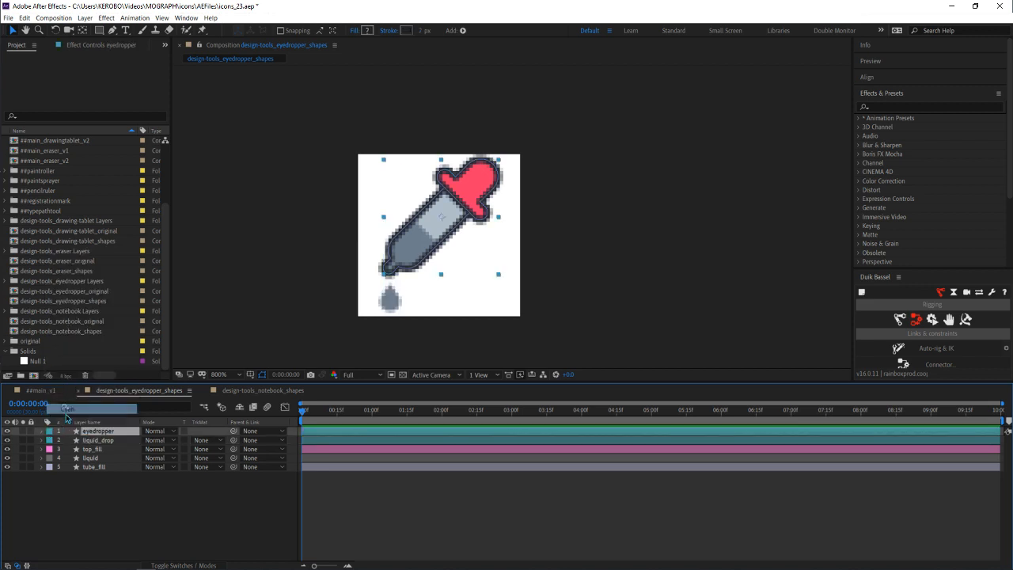
left_click(50, 439)
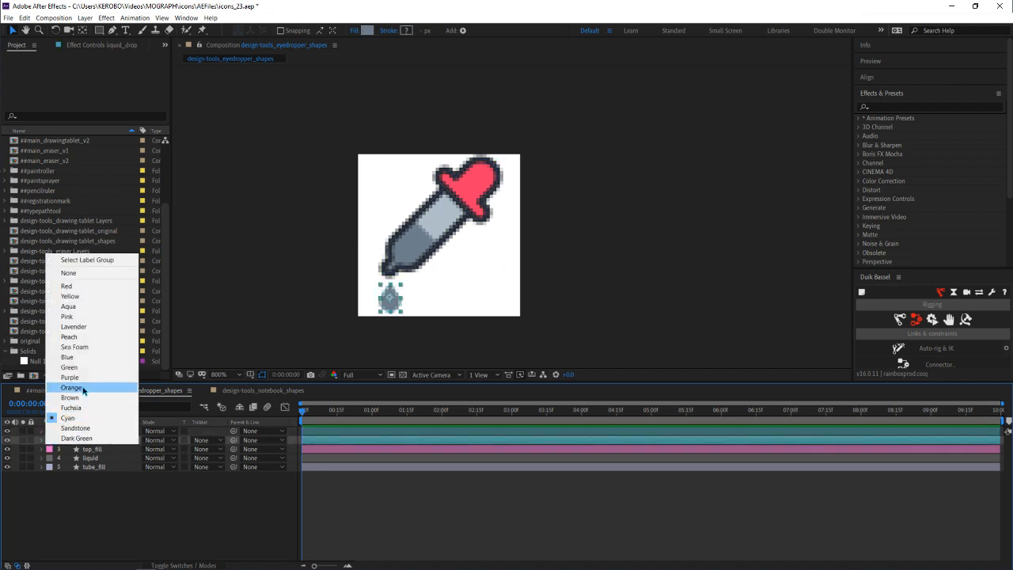
left_click(69, 273)
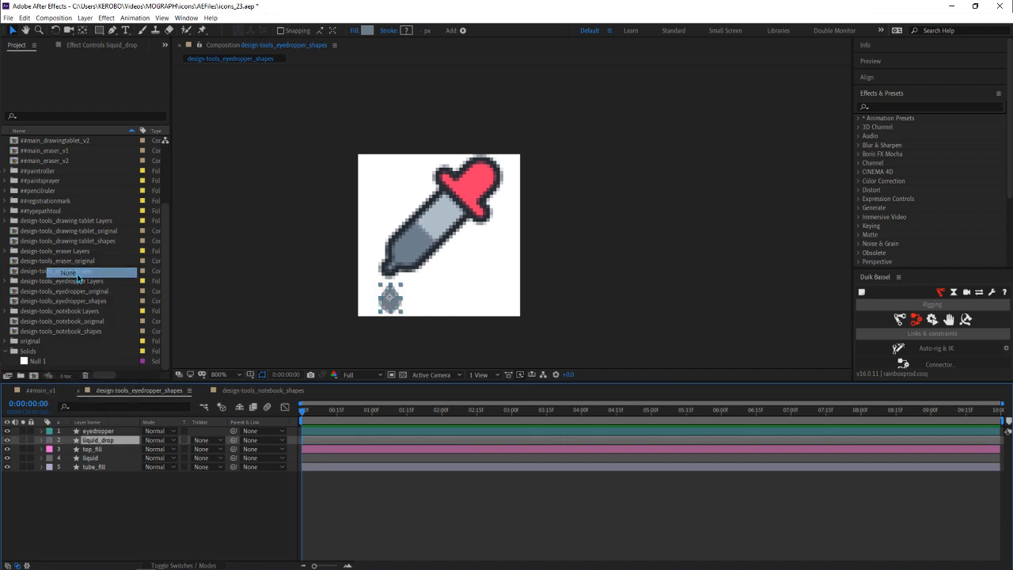
left_click(125, 538)
mouse_move(103, 444)
left_mouse_down()
mouse_move(111, 452)
mouse_move(99, 453)
mouse_move(100, 439)
left_mouse_up()
left_click(86, 458)
left_click(108, 499)
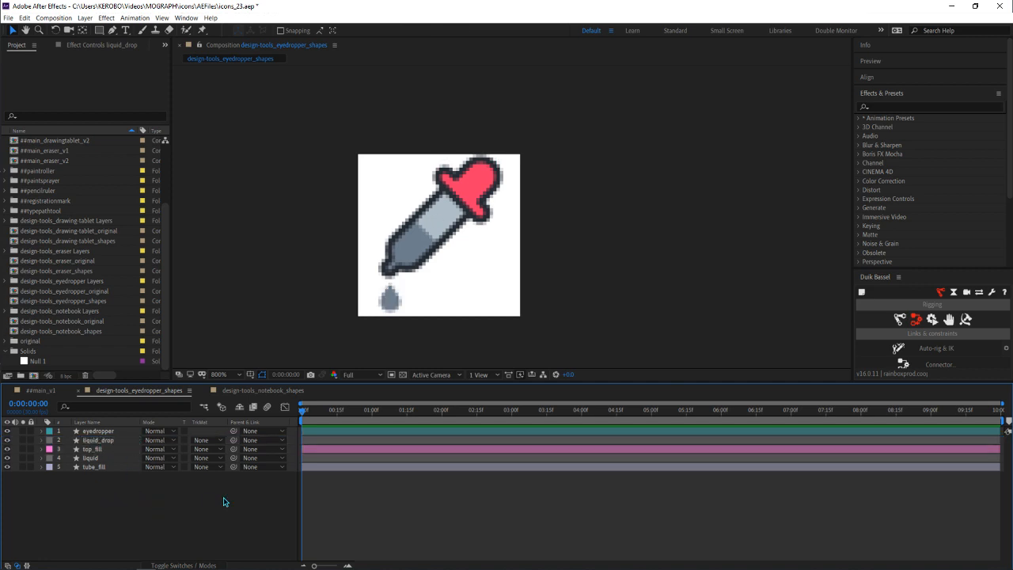
Add Null 1 from the project's Solids folder above the eyedropper layer and set its anchor point to 0, 0
scroll(499, 262, "down", 4)
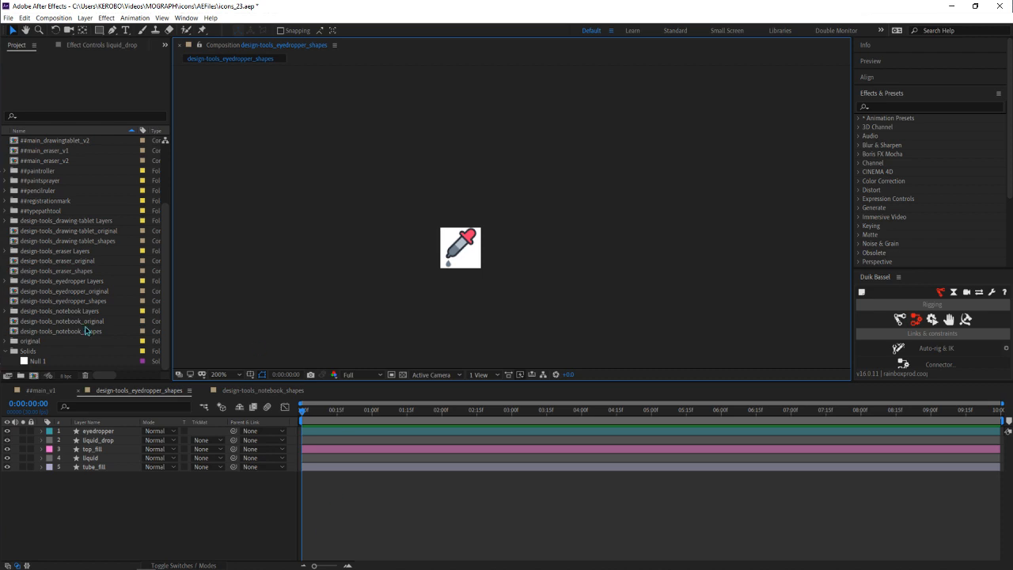
left_click_drag(38, 363, 85, 433)
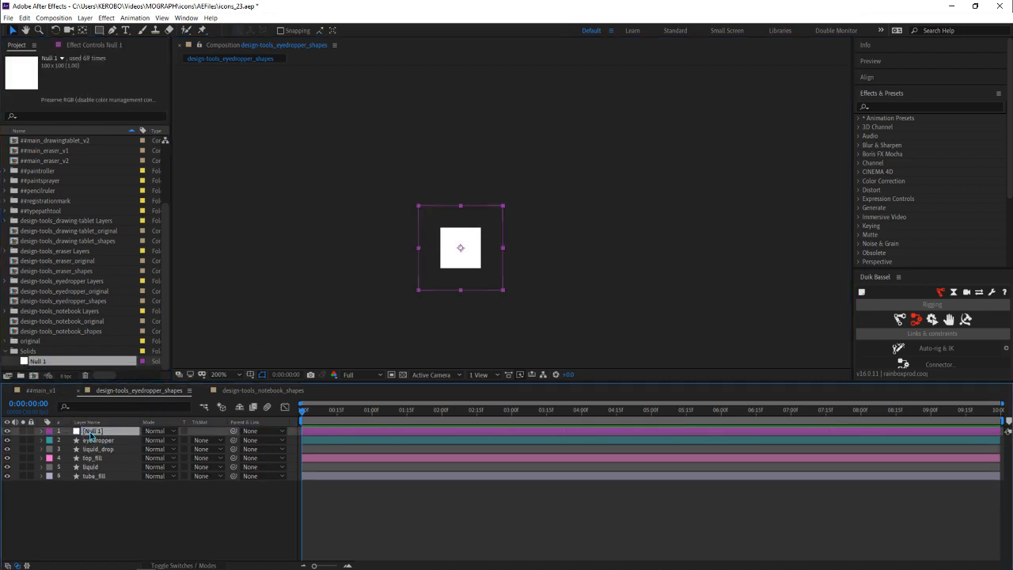
left_click(42, 431)
left_click(52, 441)
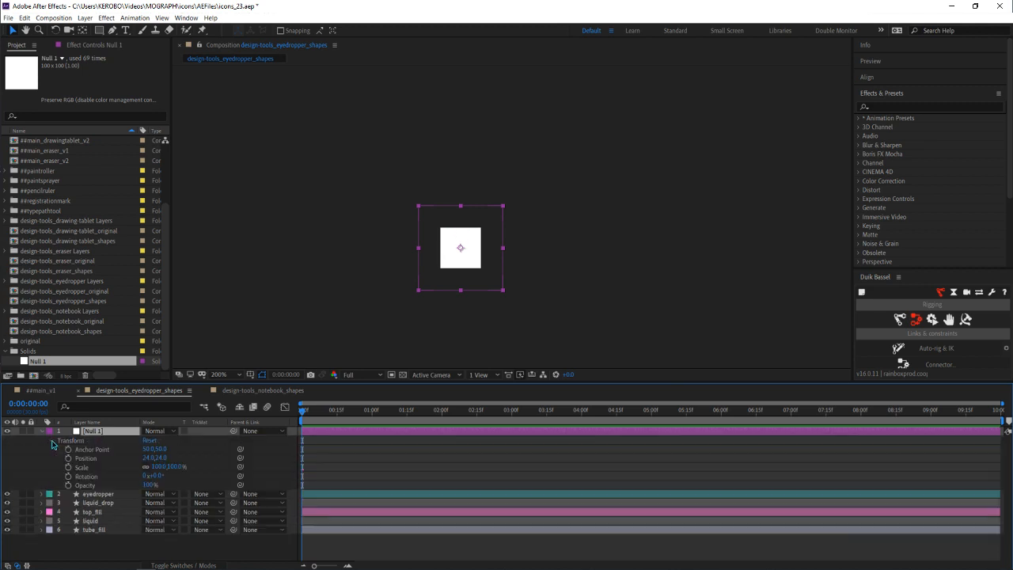
left_click(149, 449)
type("0")
key("Tab")
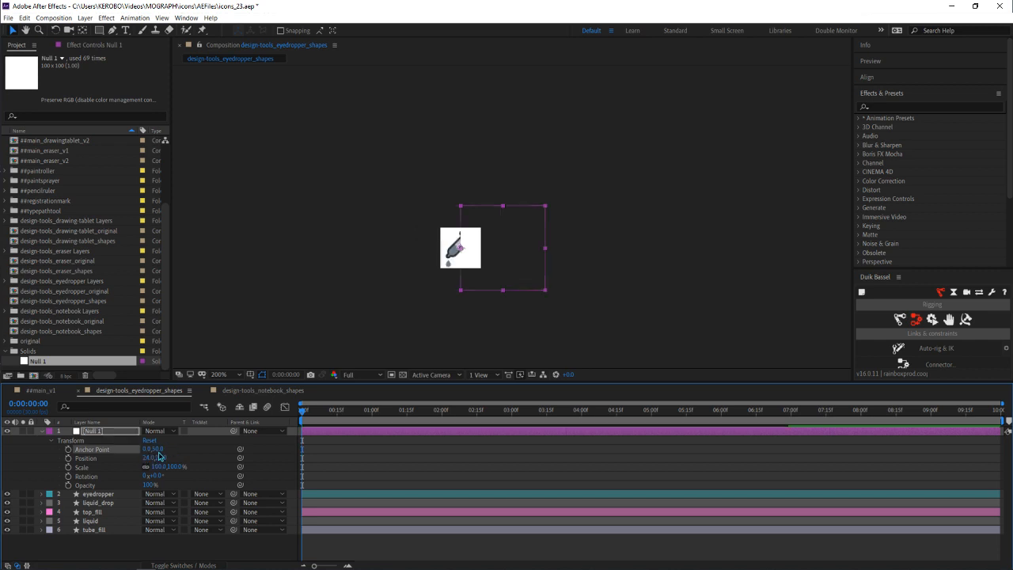
type("0")
key("Return")
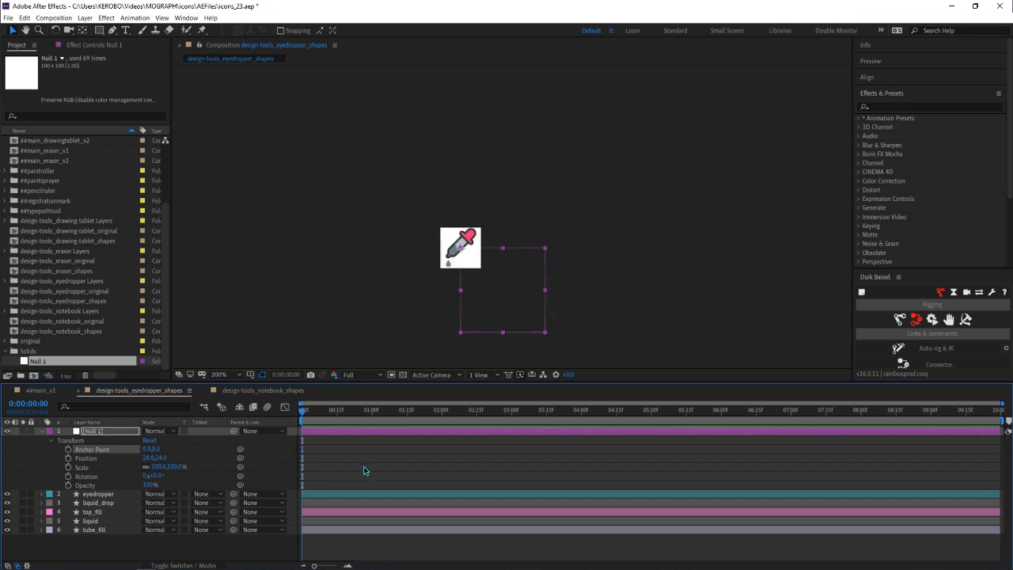
Select Null 1 together with all five eyedropper shape layers and copy them
scroll(480, 227, "up", 2)
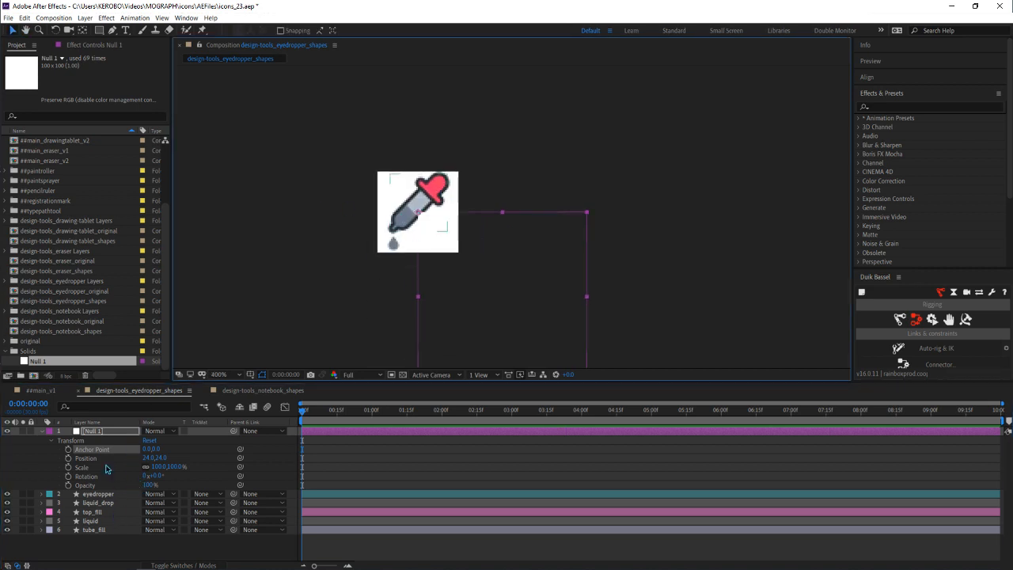
left_click(101, 433)
left_click(98, 532, "shift")
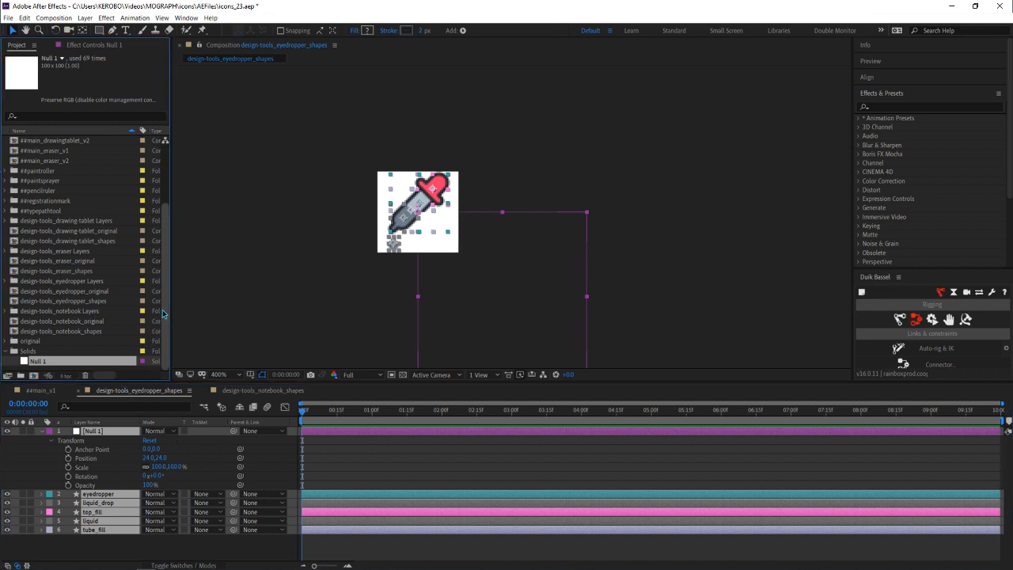
Duplicate the ##main_eraser_v2 composition and open the copy to play back its animation
left_click_drag(162, 314, 172, 233)
left_click(77, 240)
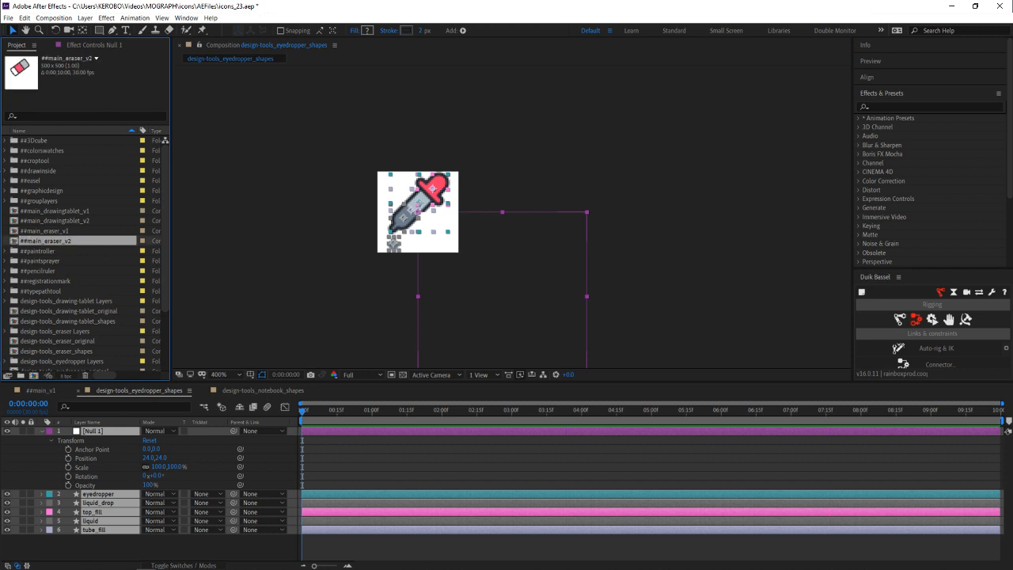
key("ctrl+d")
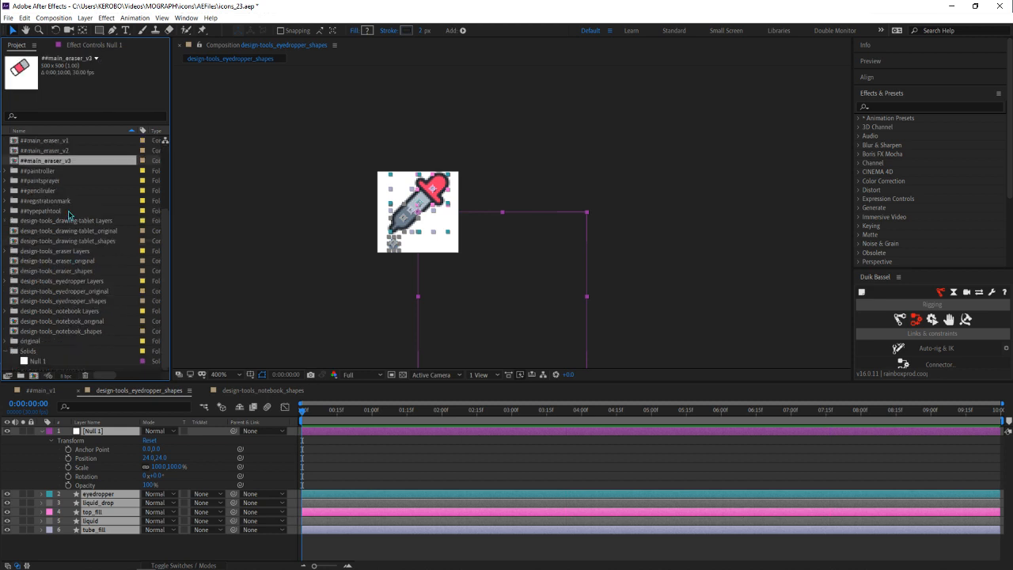
double_click(63, 163)
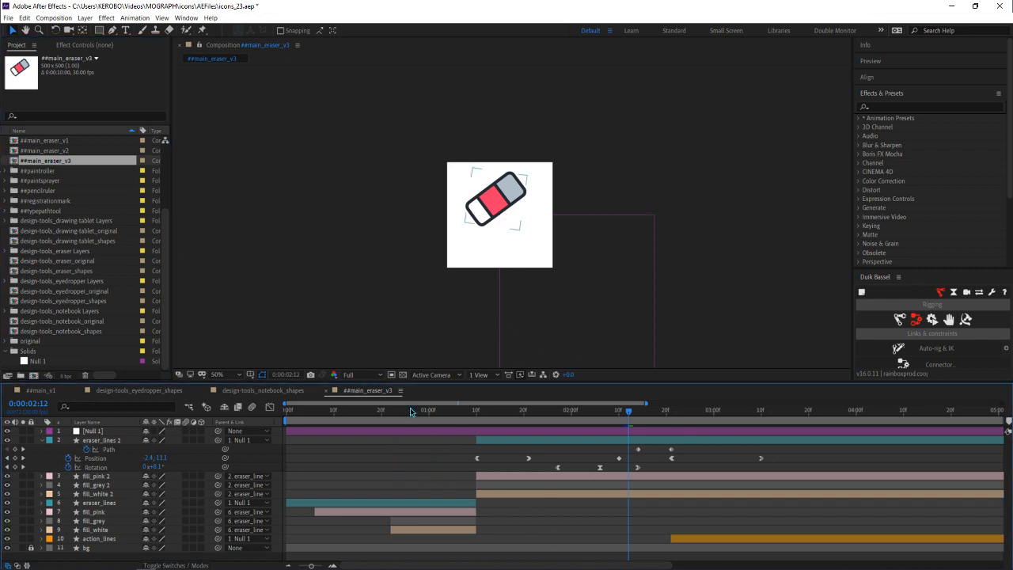
key("space")
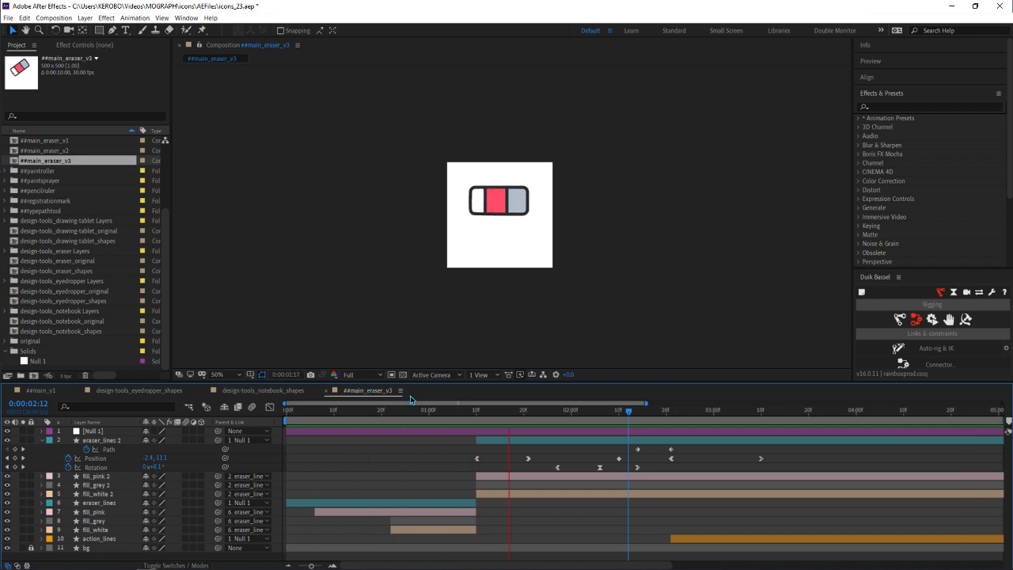
key("space")
Rename the duplicated eraser composition as ##main_eyedropper_v1
left_click(67, 163)
key("Return")
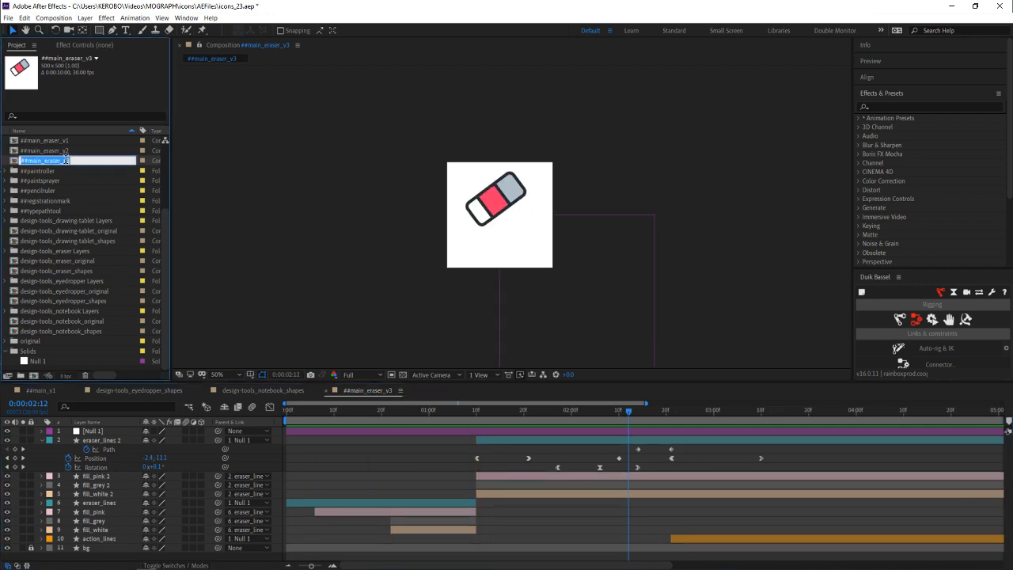
left_click_drag(47, 161, 77, 160)
type("yedropper_v1")
key("Return")
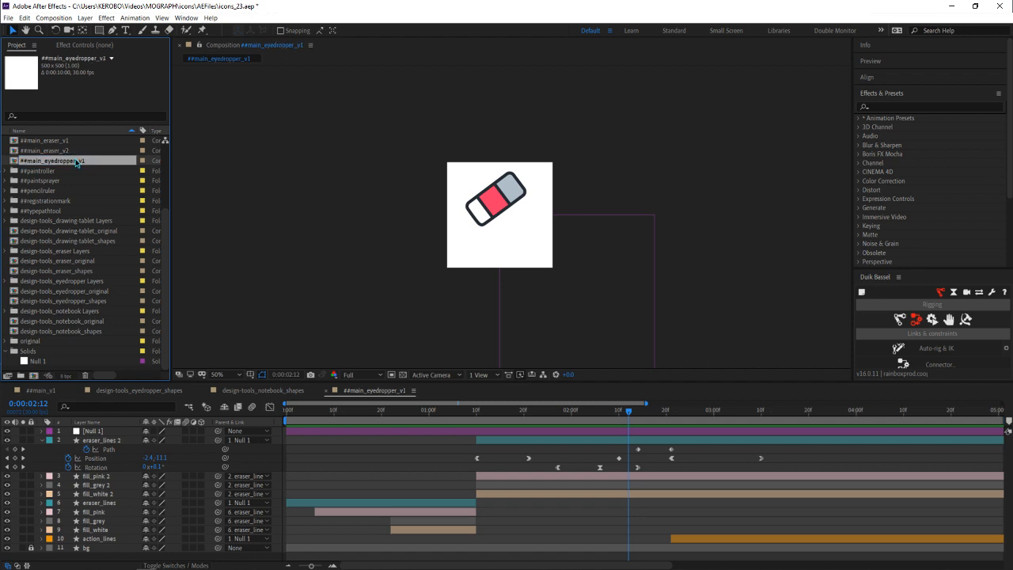
Delete all the eraser, fill, action-line and null layers from ##main_eyedropper_v1, leaving only the locked bg layer
left_click(502, 443)
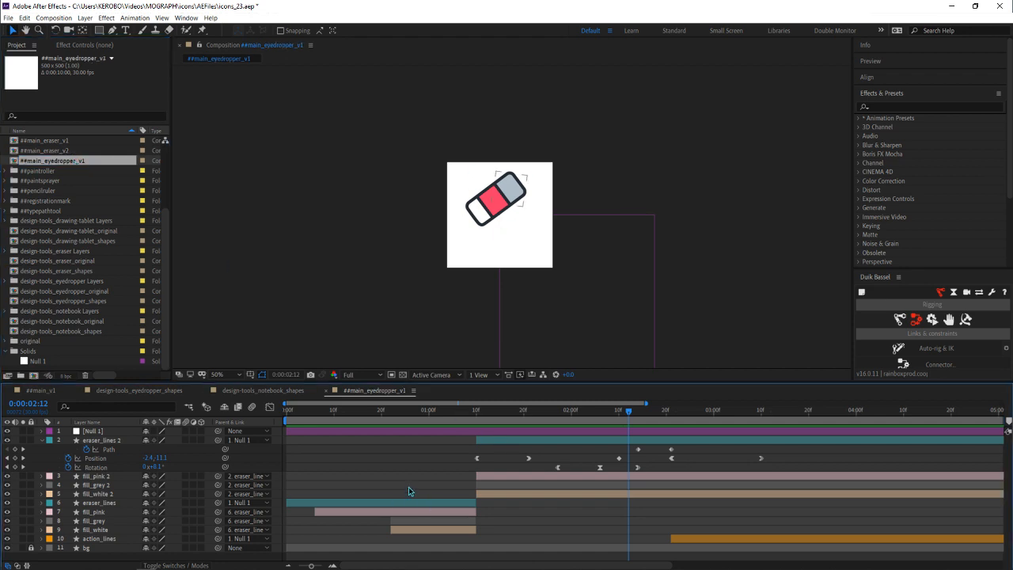
key("minus")
key("ctrl+a")
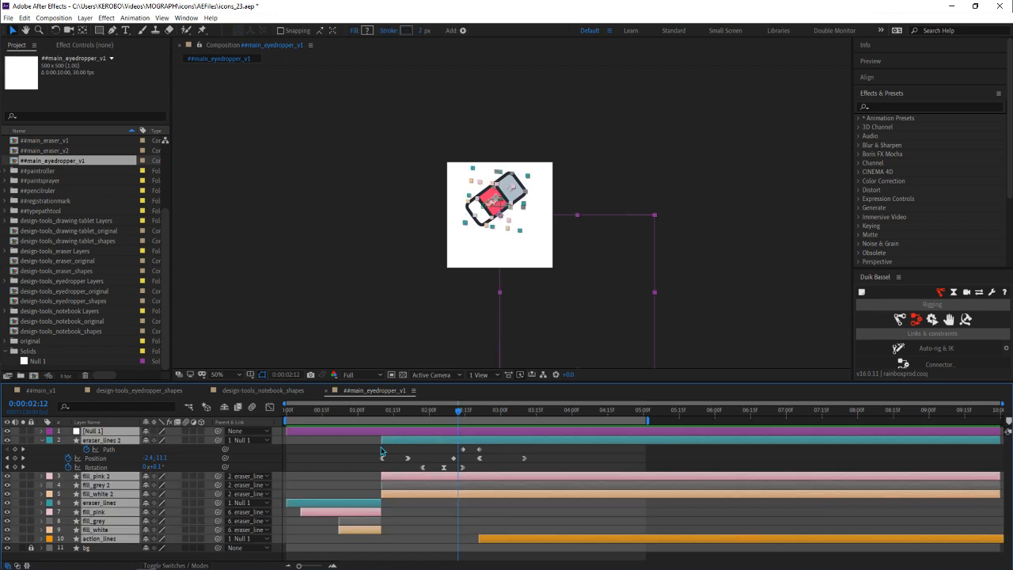
key("Delete")
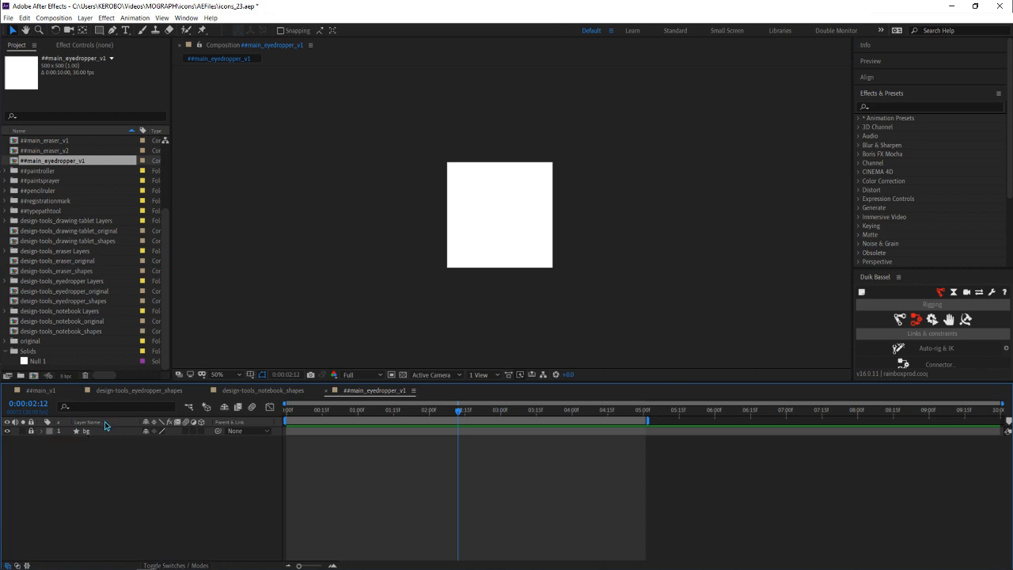
Inspect the white, light and dark groups of the bg layer by toggling their visibility, restore them and collapse the layer
left_click(42, 431)
left_click(51, 441)
left_click(76, 449)
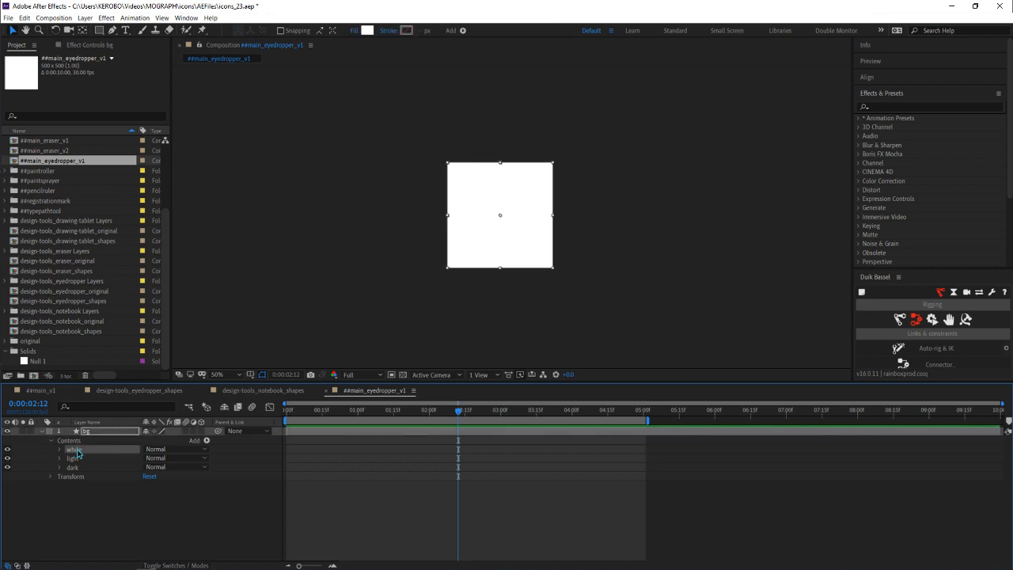
left_click(7, 450)
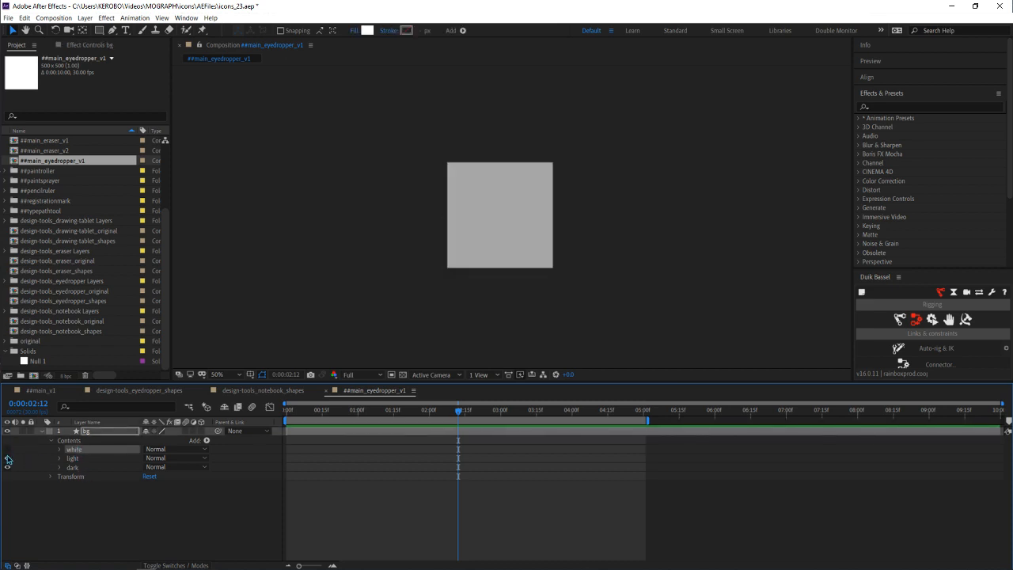
left_click(7, 458)
left_click(8, 458)
left_click(7, 449)
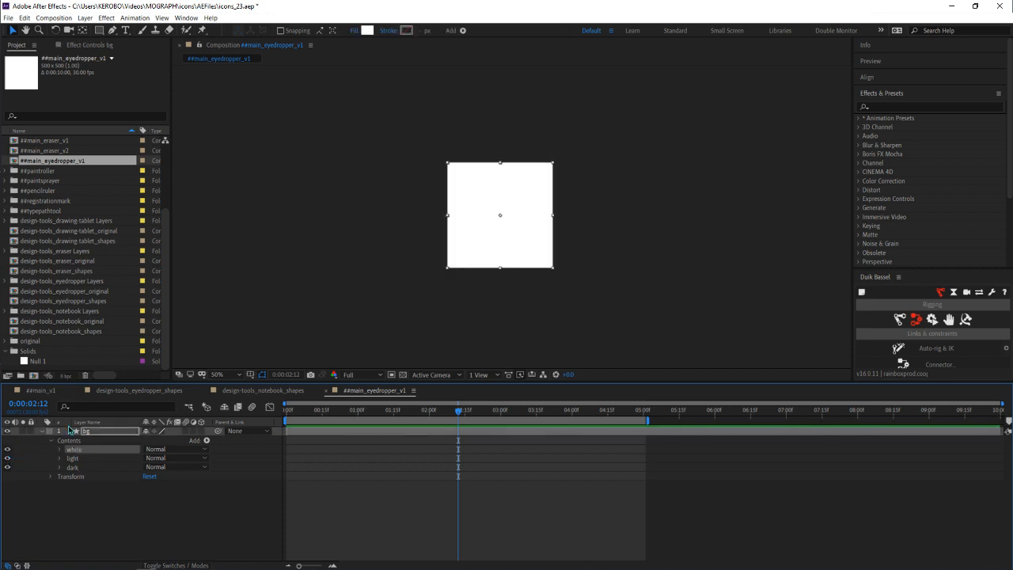
key("F2")
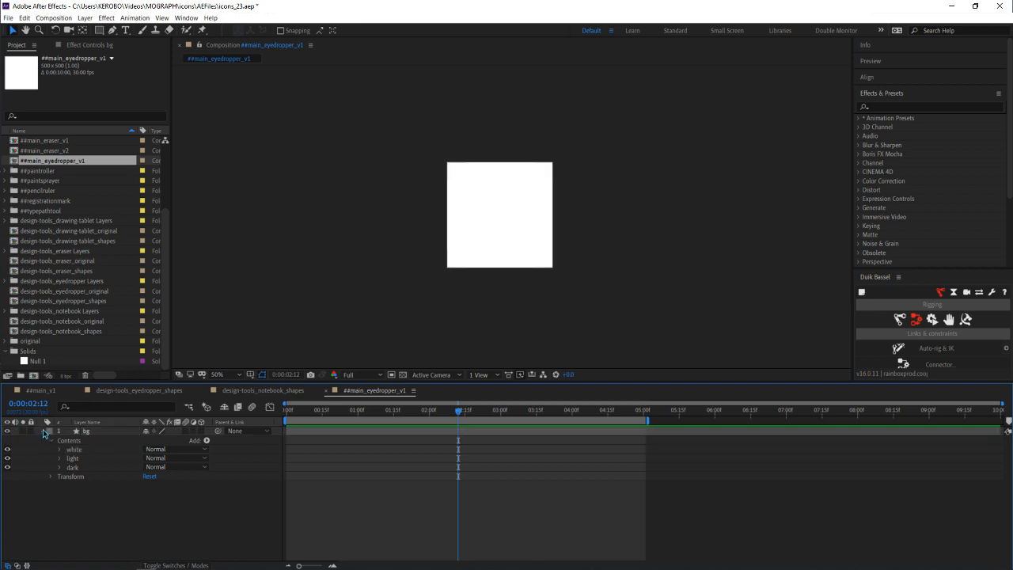
left_click(44, 431)
Paste the copied Null 1 and eyedropper shape layers above bg in ##main_eyedropper_v1 and clear the selection
key("ctrl+v")
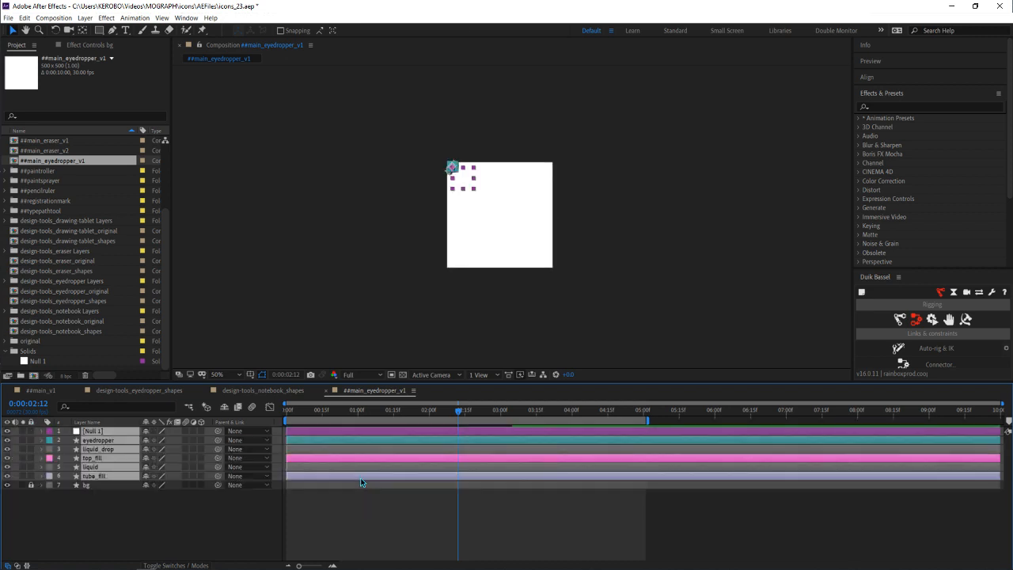
left_click(380, 507)
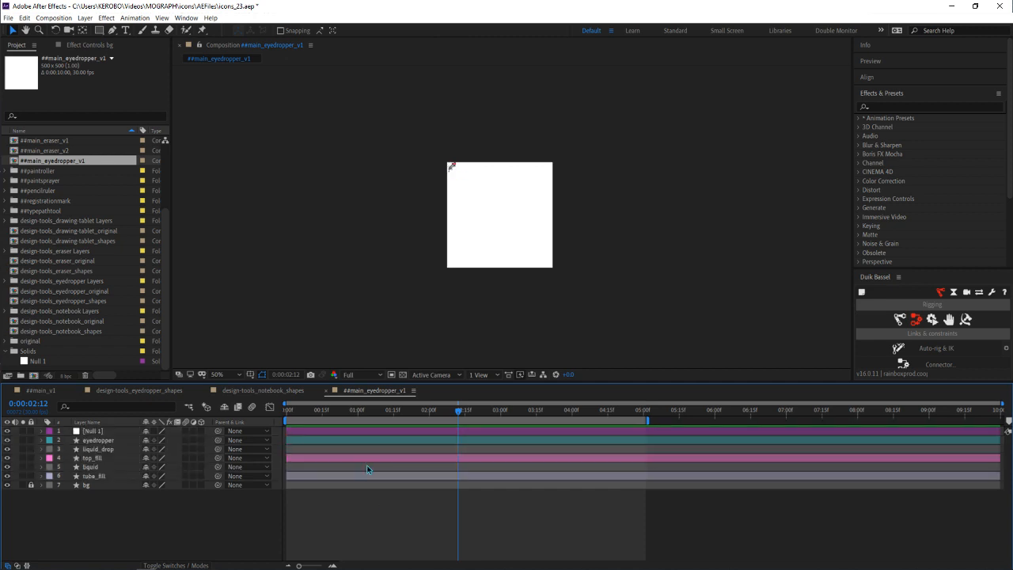
left_click(328, 475)
left_click(380, 520)
Return to the design-tools_eyedropper_shapes composition, collapse Null 1's transform properties and select all six layers
left_click(164, 390)
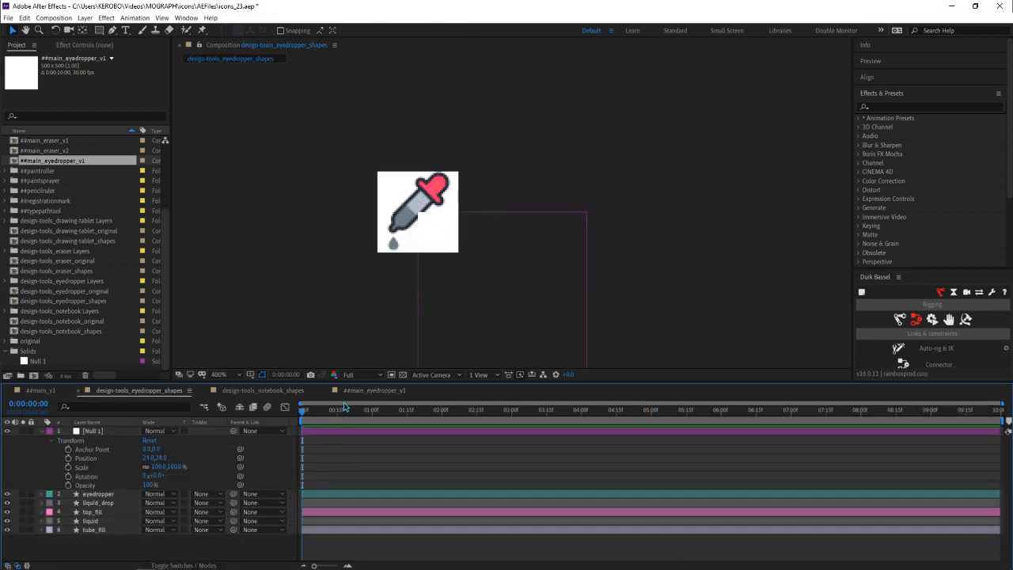
key("u")
left_click(334, 431)
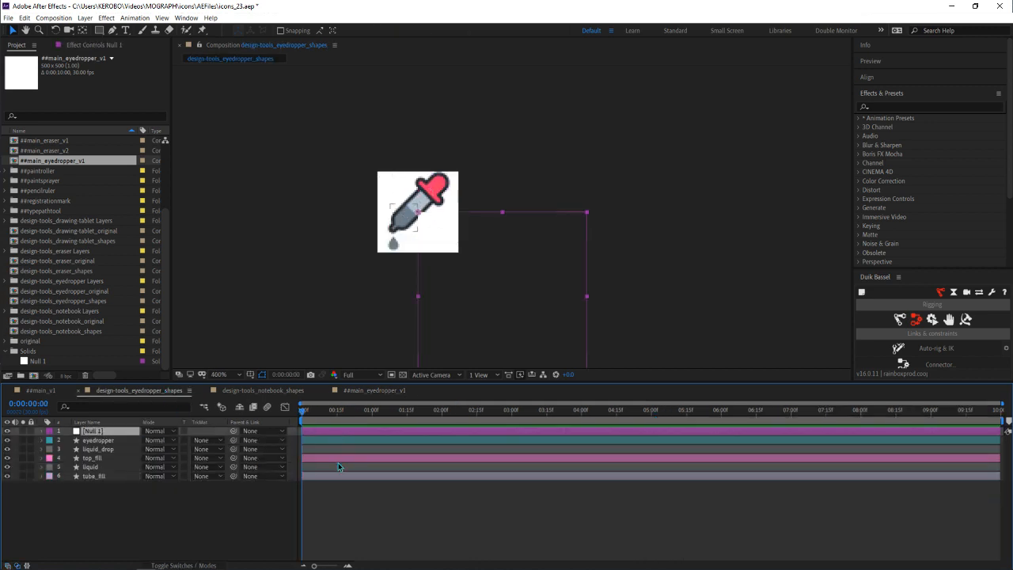
left_click(339, 475, "shift")
left_click(346, 508)
left_click(325, 430)
left_click(332, 478, "shift")
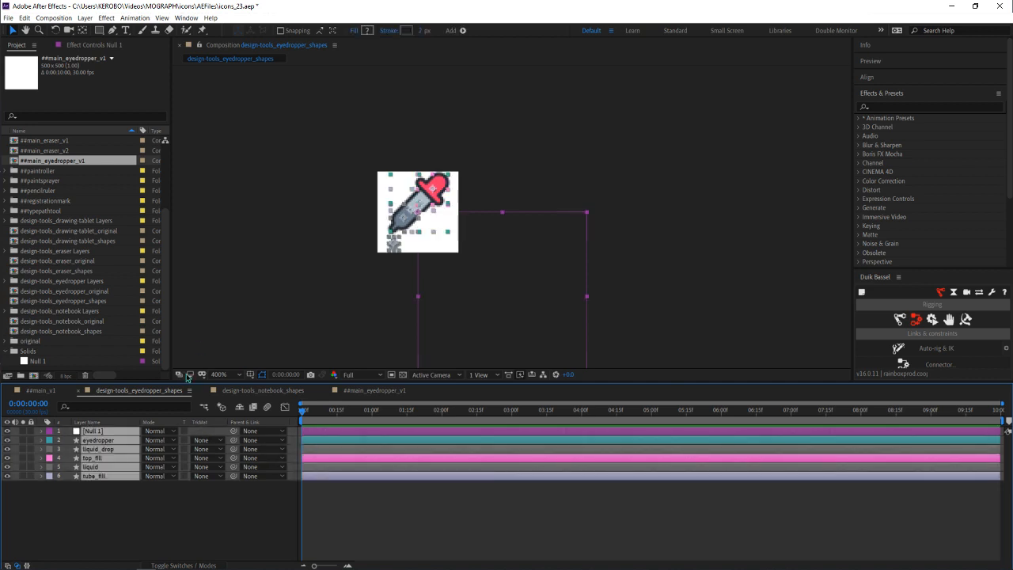
In ##main_eyedropper_v1, select the layers from tube_fill up to Null 1, then cut and paste them
left_click(381, 497)
left_click(376, 390)
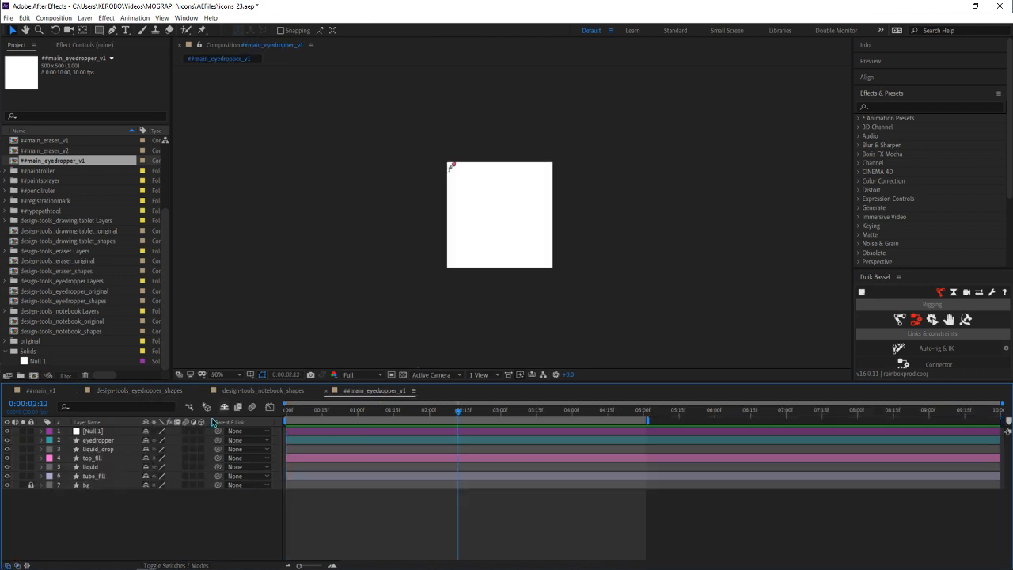
left_click(314, 479)
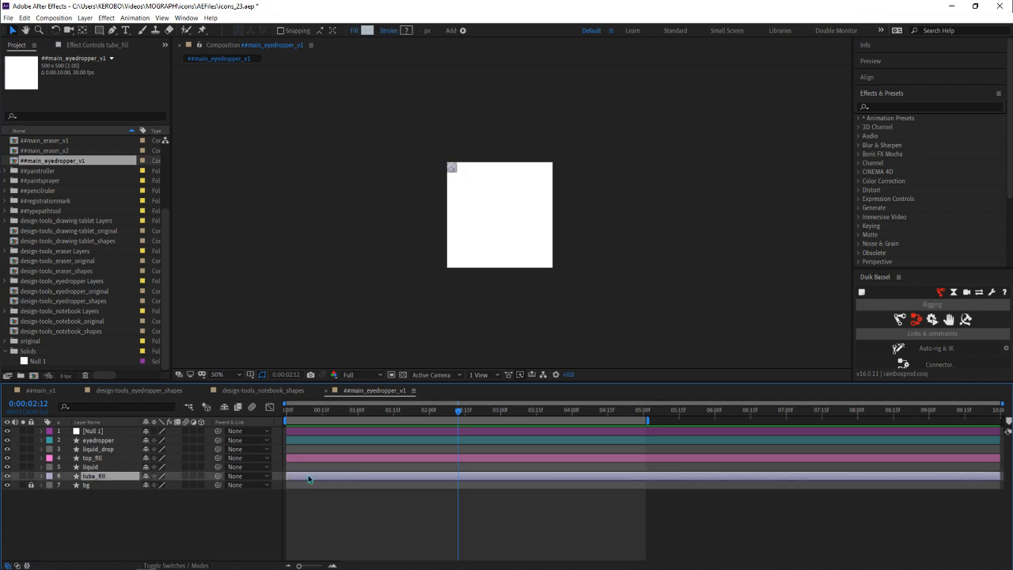
key("ctrl+a")
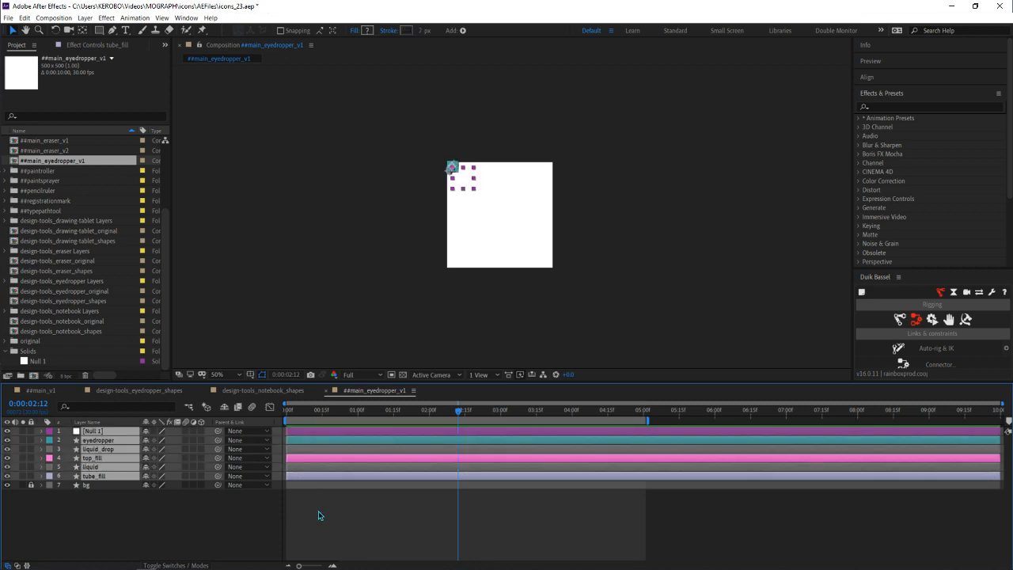
left_click(328, 530)
left_click(307, 475)
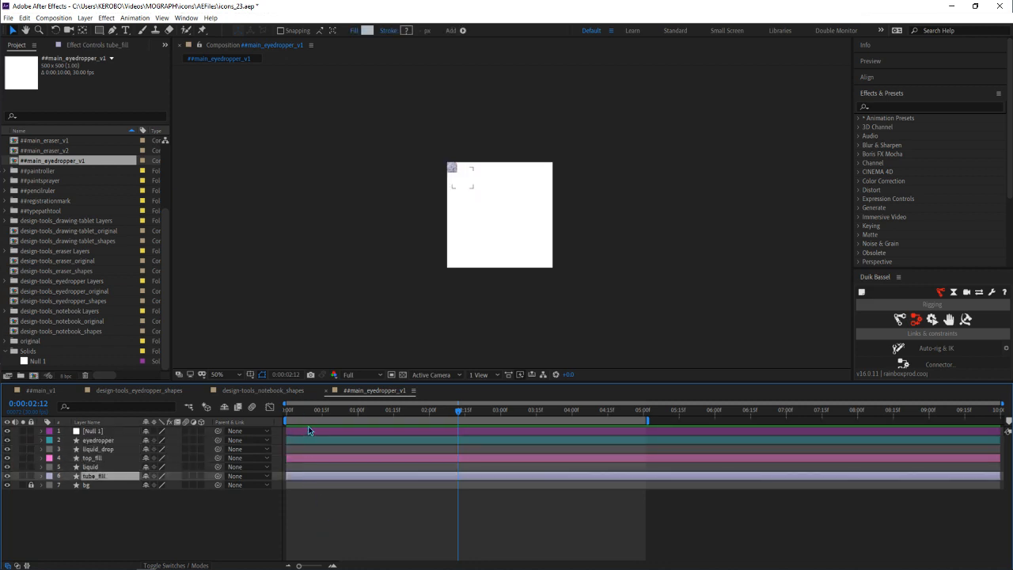
left_click(309, 431, "shift")
key("ctrl+x")
key("ctrl+v")
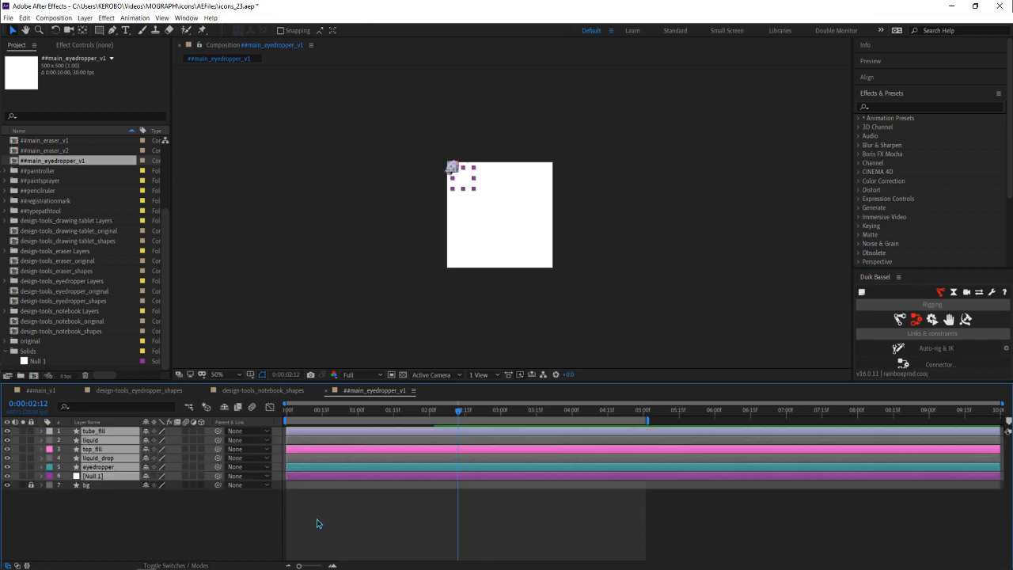
Cut and paste the same six layers again, selected from Null 1 up to tube_fill, to restore their original stacking order
left_click(325, 504)
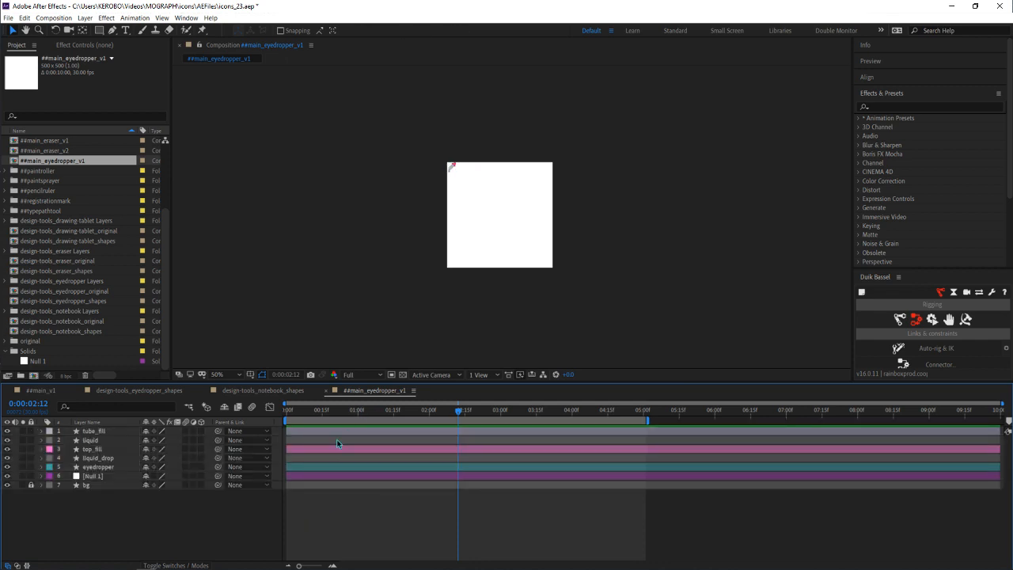
left_click(334, 473)
left_click(327, 430, "shift")
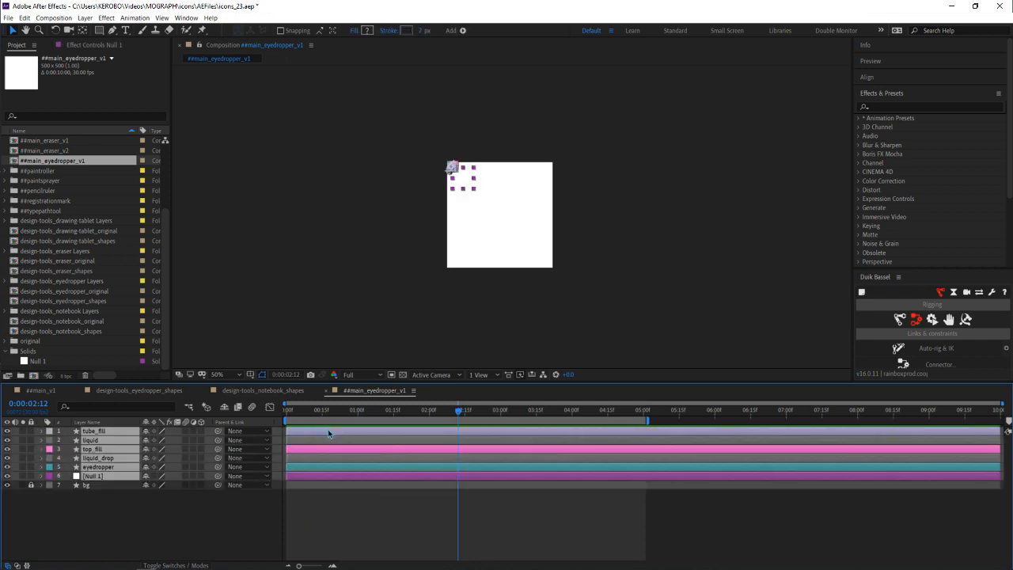
key("ctrl+x")
key("ctrl+v")
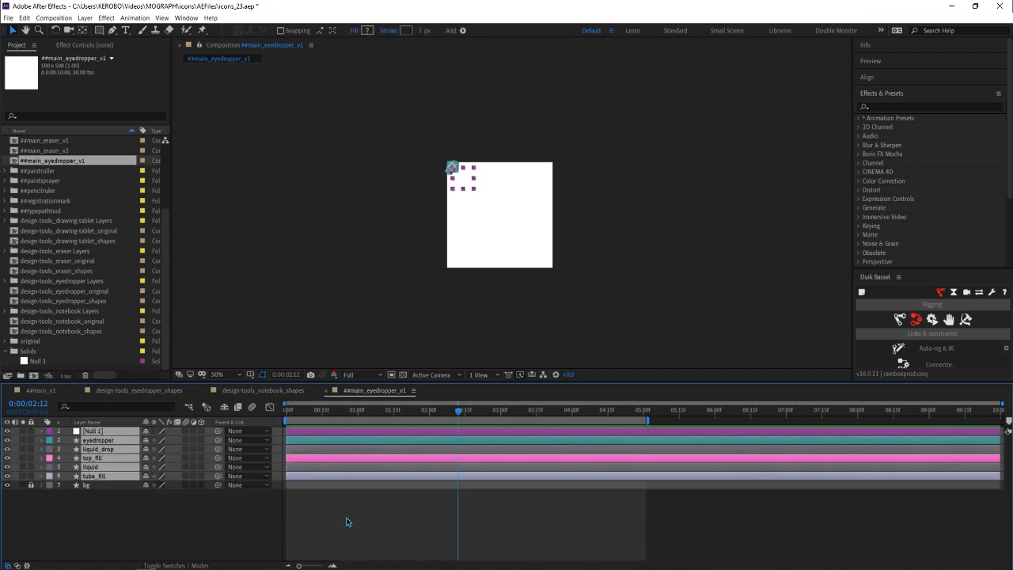
Parent the eyedropper, liquid_drop, top_fill, liquid and tube_fill layers to Null 1
left_click(347, 521)
left_click_drag(331, 410, 379, 414)
left_click(345, 431)
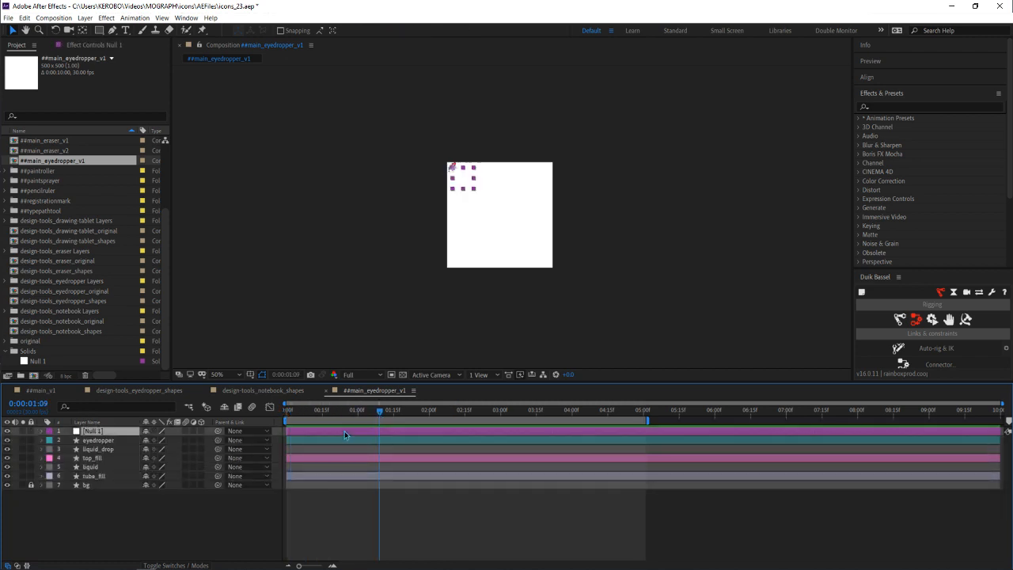
left_click(106, 441)
left_click(108, 478, "shift")
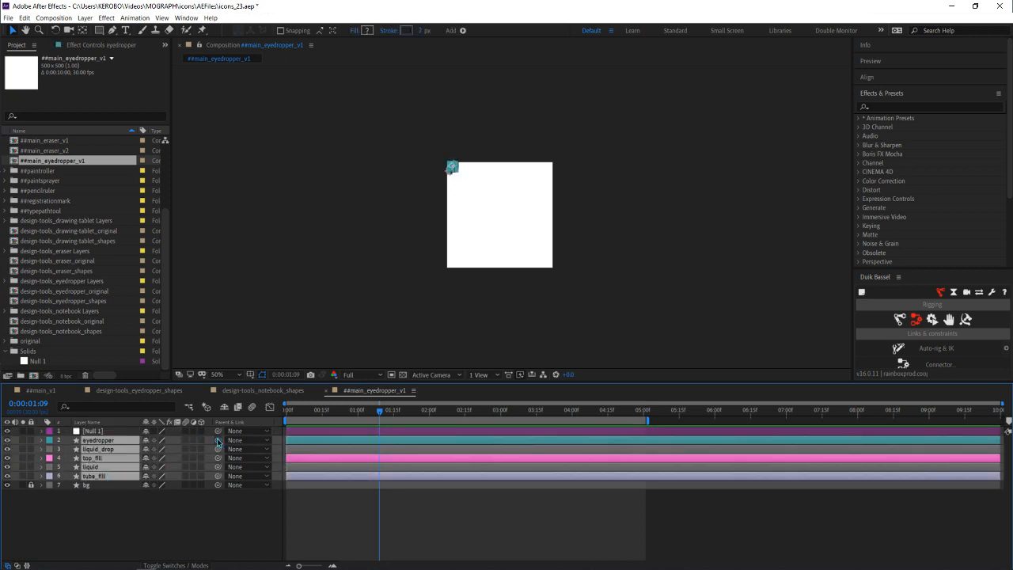
left_click_drag(219, 441, 101, 433)
left_click(328, 509)
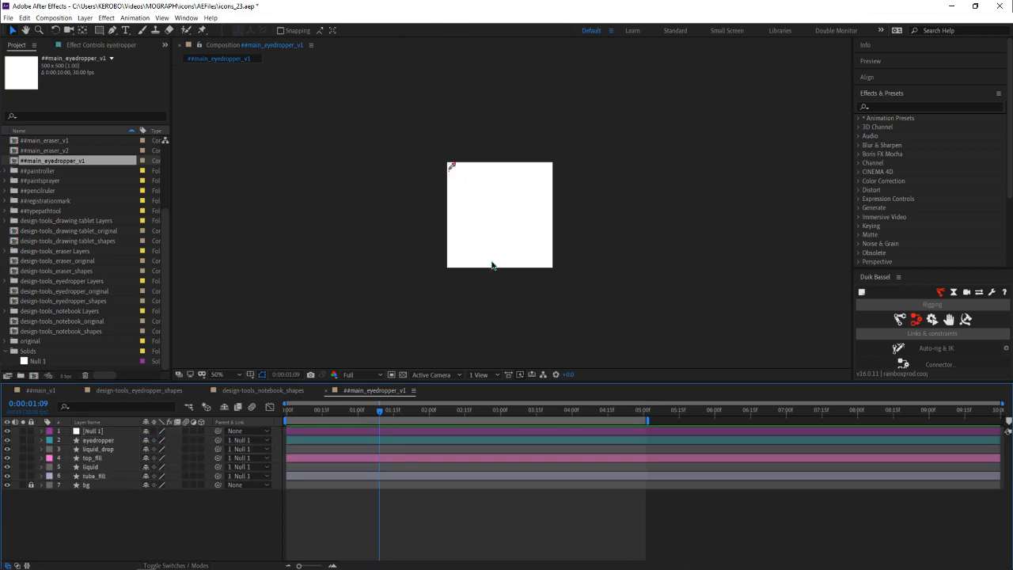
Set Null 1's opacity to 0% and collapse its properties
key("period")
left_click_drag(459, 181, 429, 260)
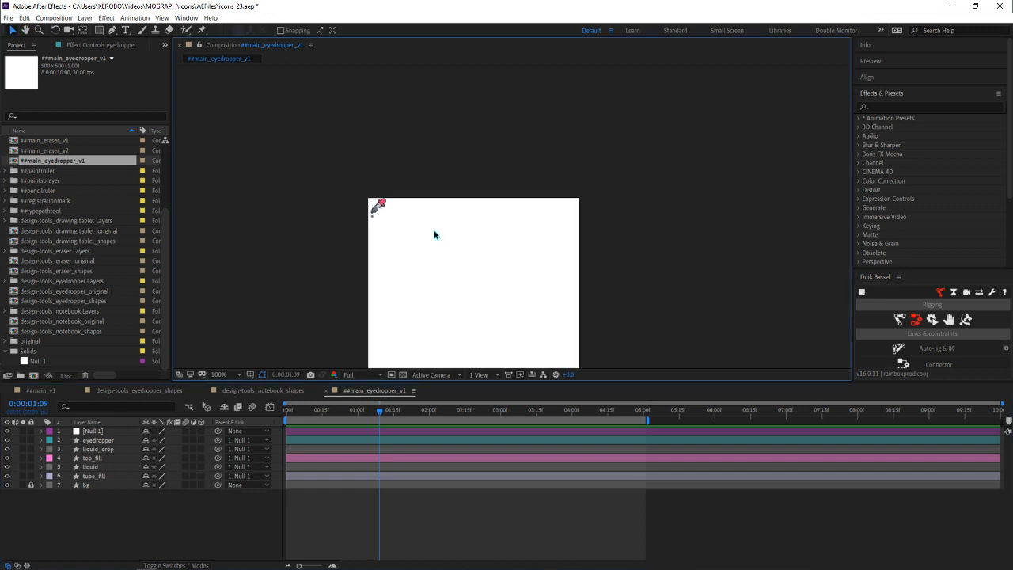
key("period")
left_click_drag(414, 217, 465, 211)
key("period")
left_click_drag(314, 213, 438, 214)
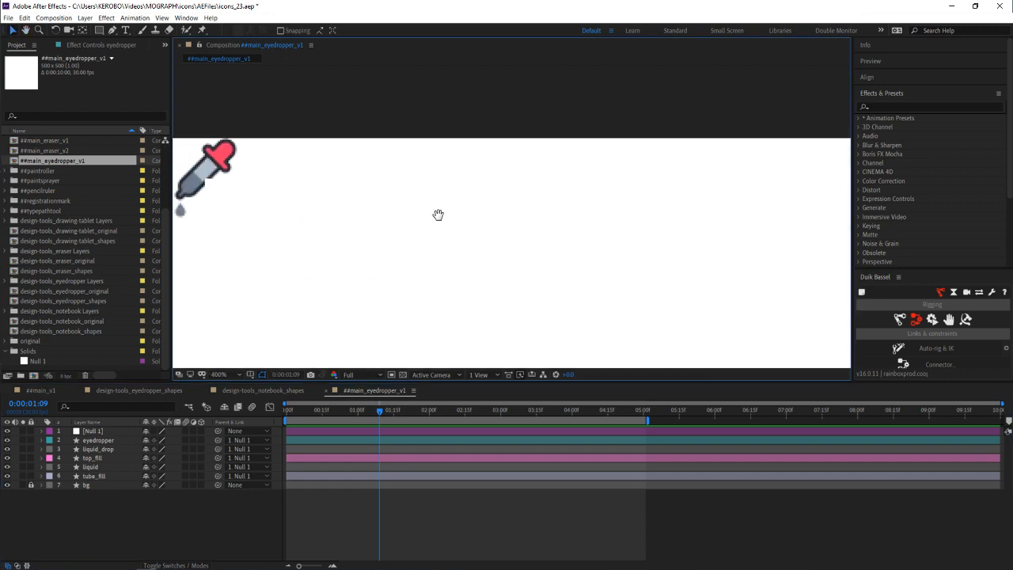
left_click_drag(251, 218, 330, 219)
left_click(92, 431)
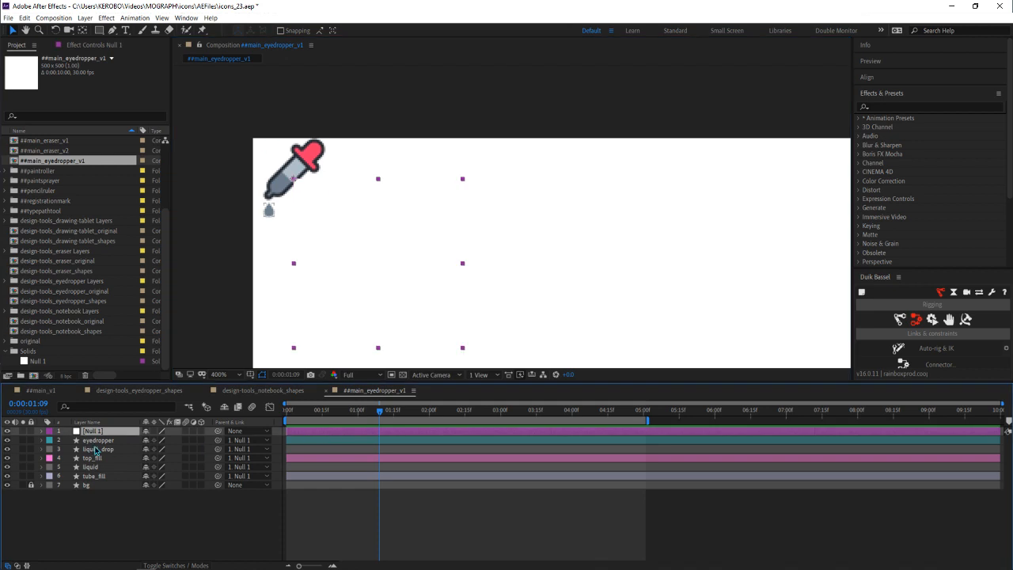
key("t")
left_click_drag(148, 440, 39, 443)
key("Return")
left_click(313, 520)
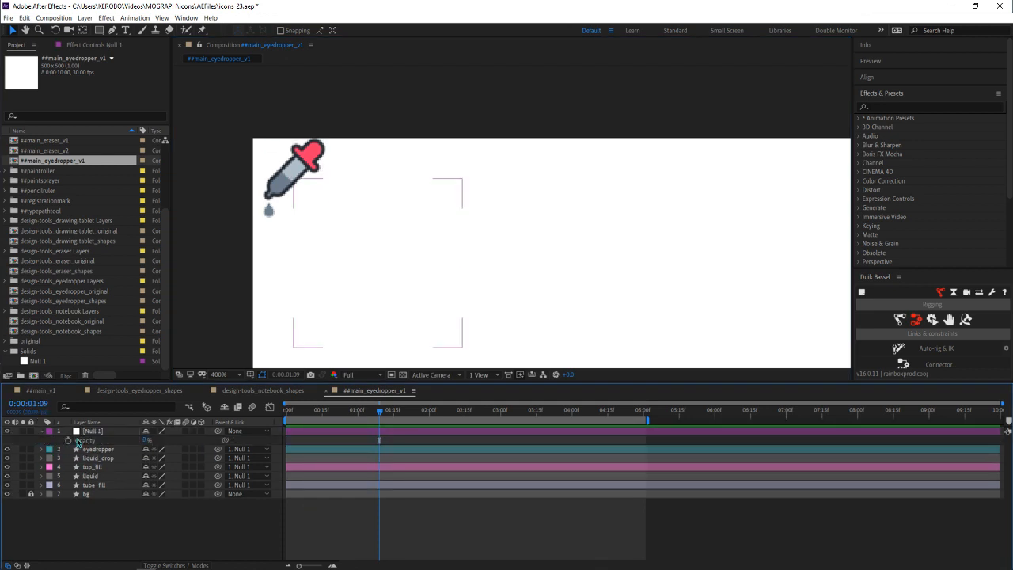
left_click(42, 431)
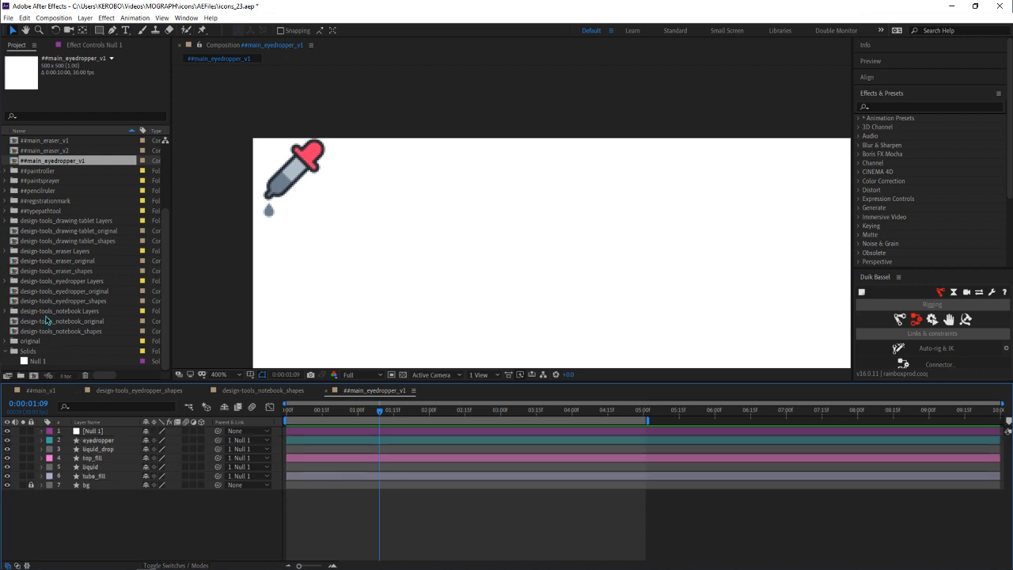
Examine the eyedropper icon's size and placement within the full ##main_eyedropper_v1 frame
key("comma")
left_click_drag(389, 278, 327, 251)
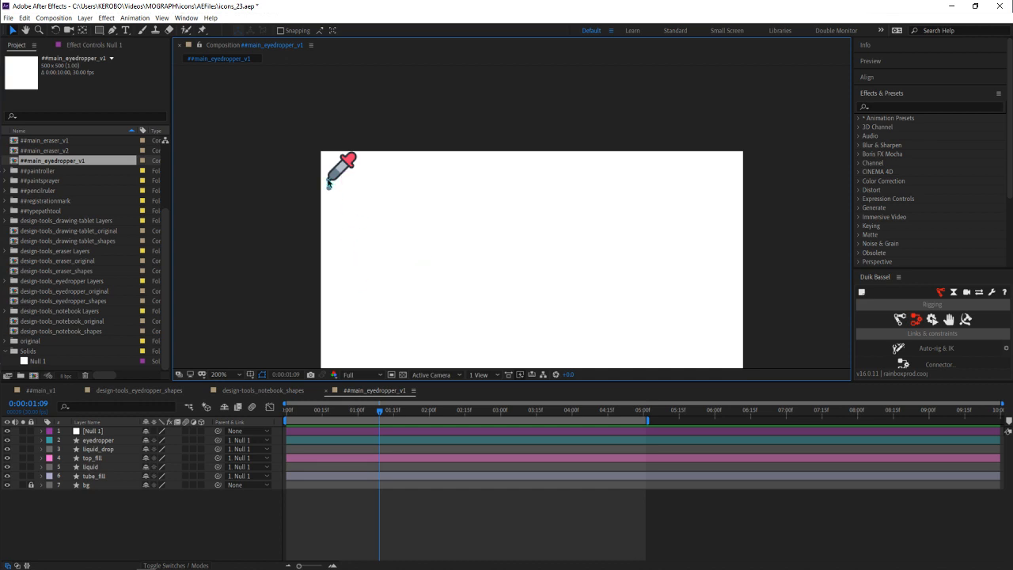
left_click_drag(403, 233, 351, 196)
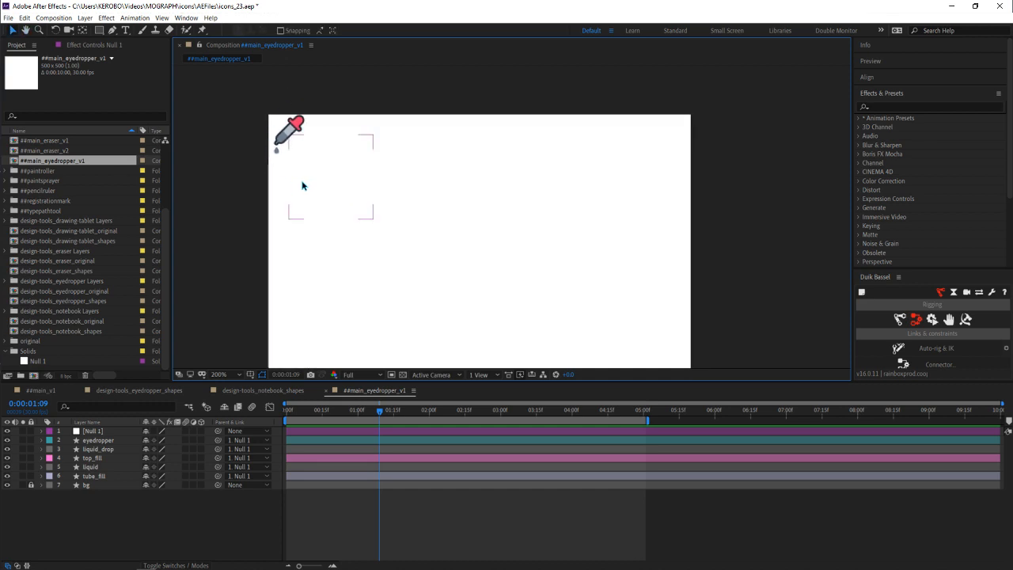
left_click(414, 204)
key("comma")
left_click_drag(391, 222, 323, 118)
left_click_drag(356, 231, 366, 209)
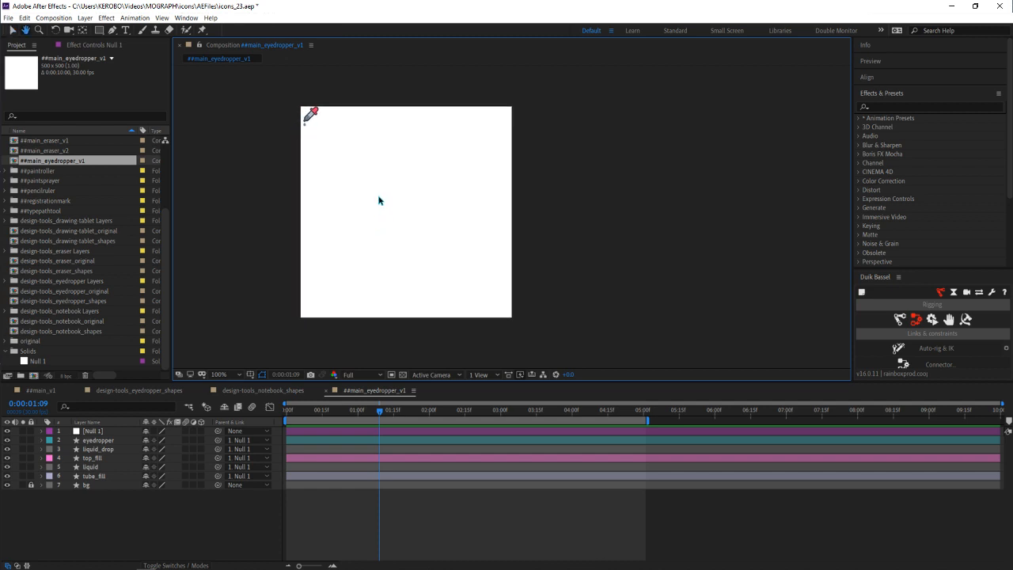
Check the width and height in the design-tools_eyedropper_shapes composition settings without changing them
left_click(162, 391)
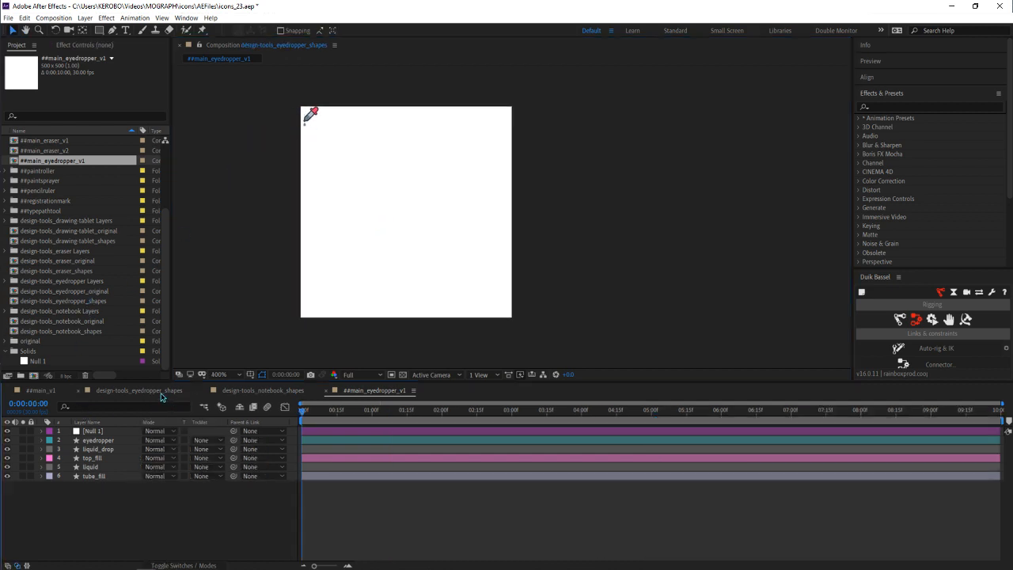
left_click(55, 18)
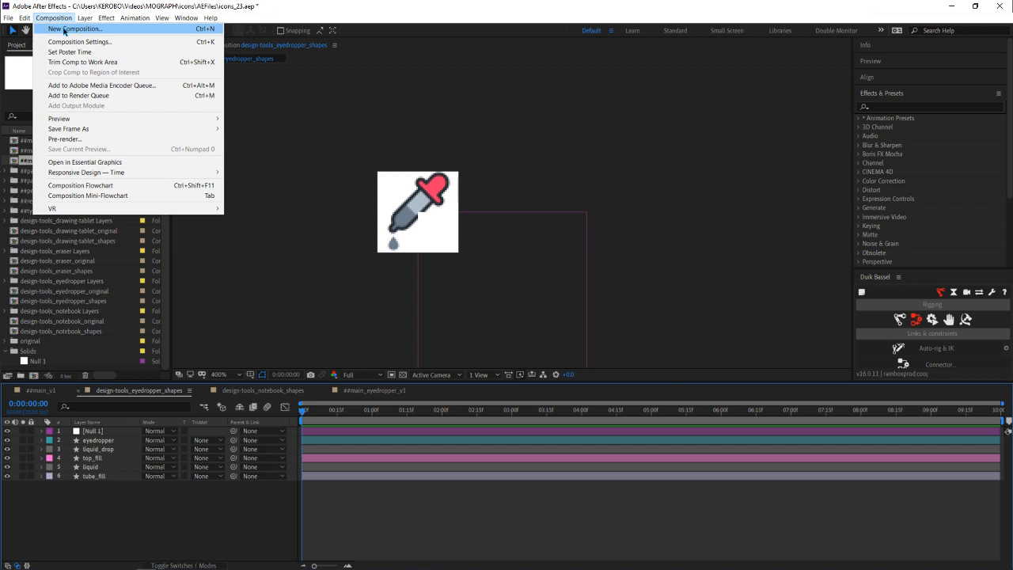
left_click(67, 42)
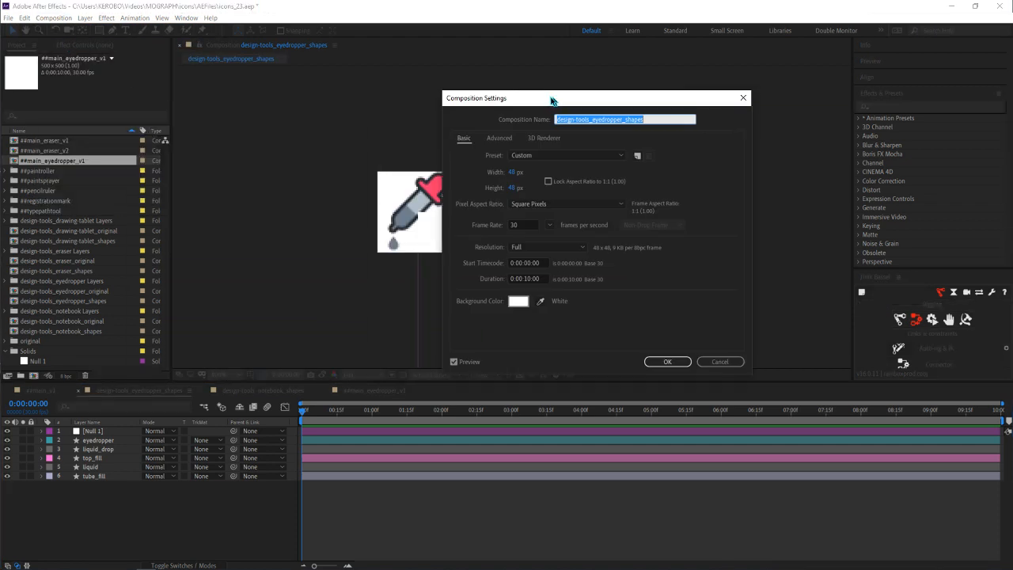
left_click_drag(552, 100, 239, 127)
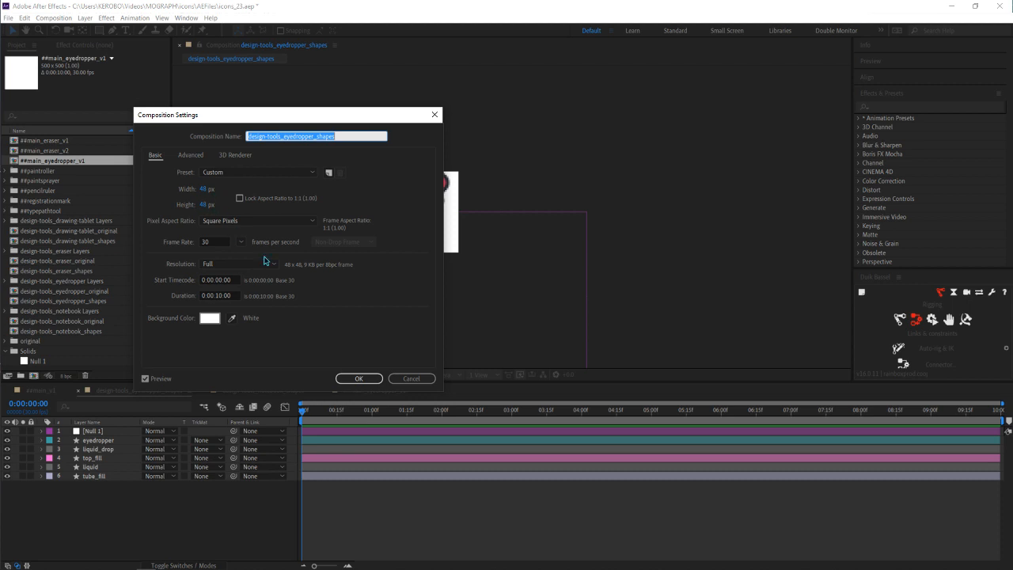
left_click(379, 379)
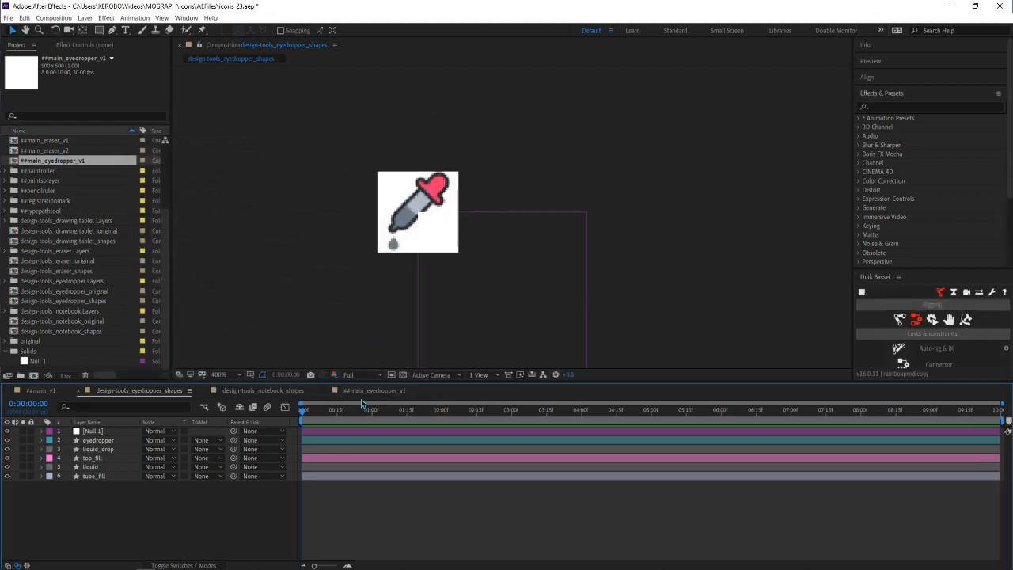
Return to ##main_eyedropper_v1, check its composition width and height for comparison and leave the settings unchanged
left_click(366, 391)
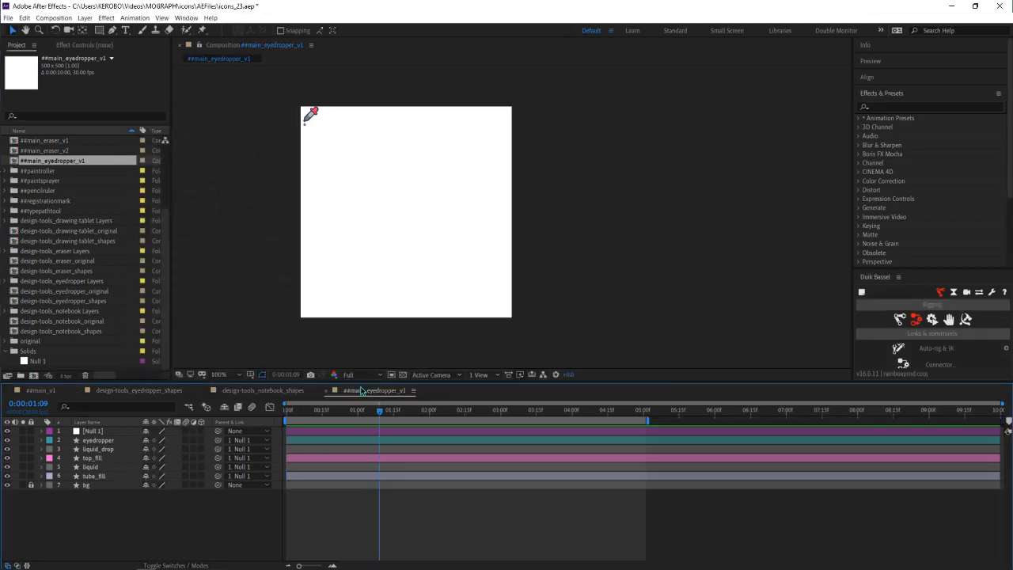
left_click(53, 17)
left_click(69, 41)
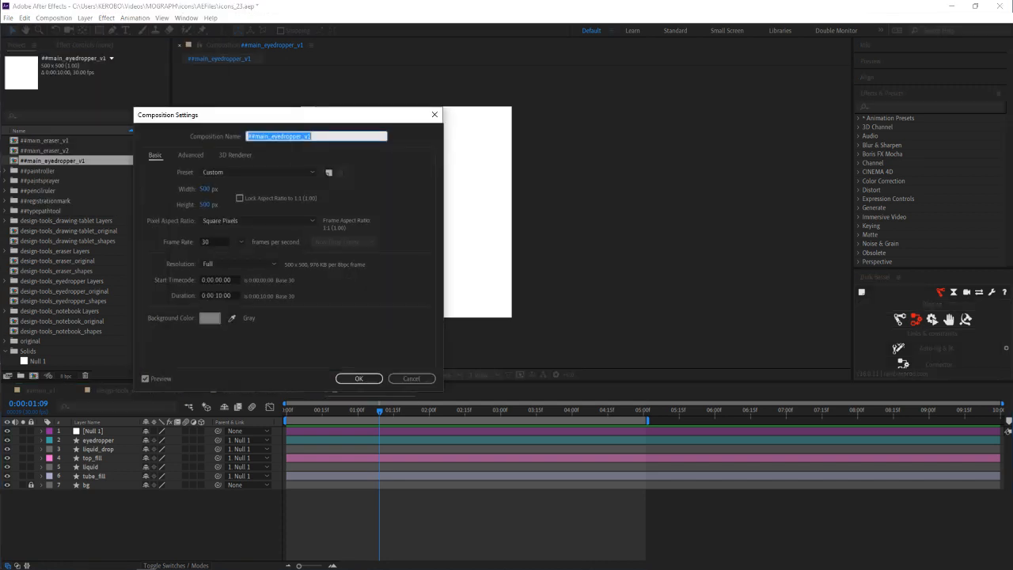
left_click_drag(261, 117, 174, 125)
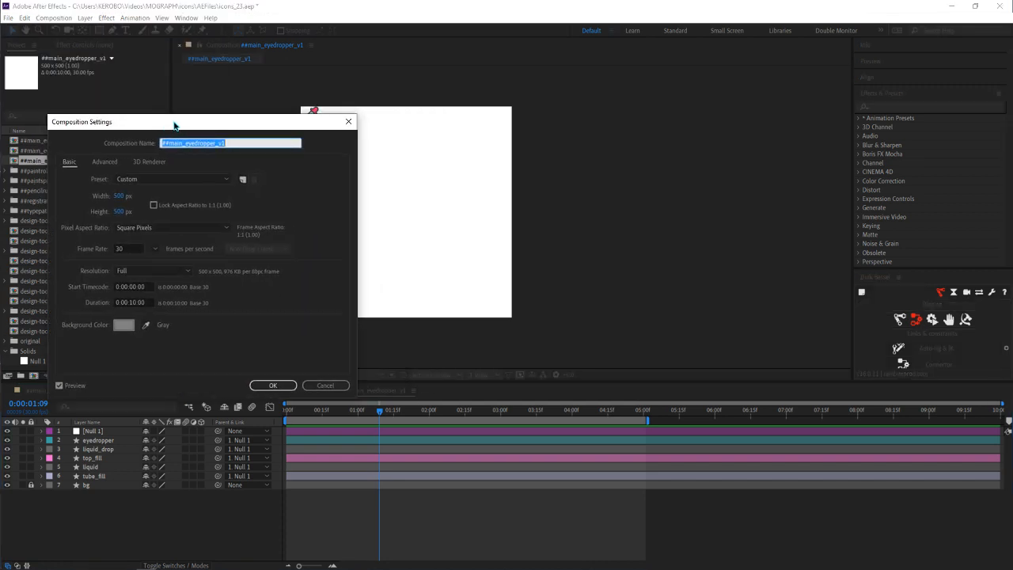
left_click(326, 385)
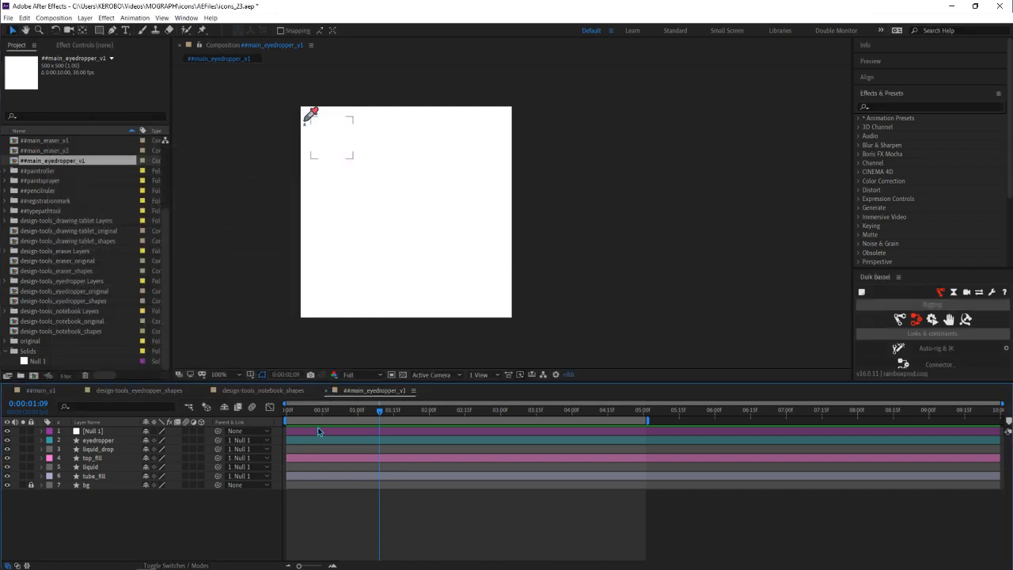
Select Null 1 and reveal its Position and Scale properties
left_click(321, 431)
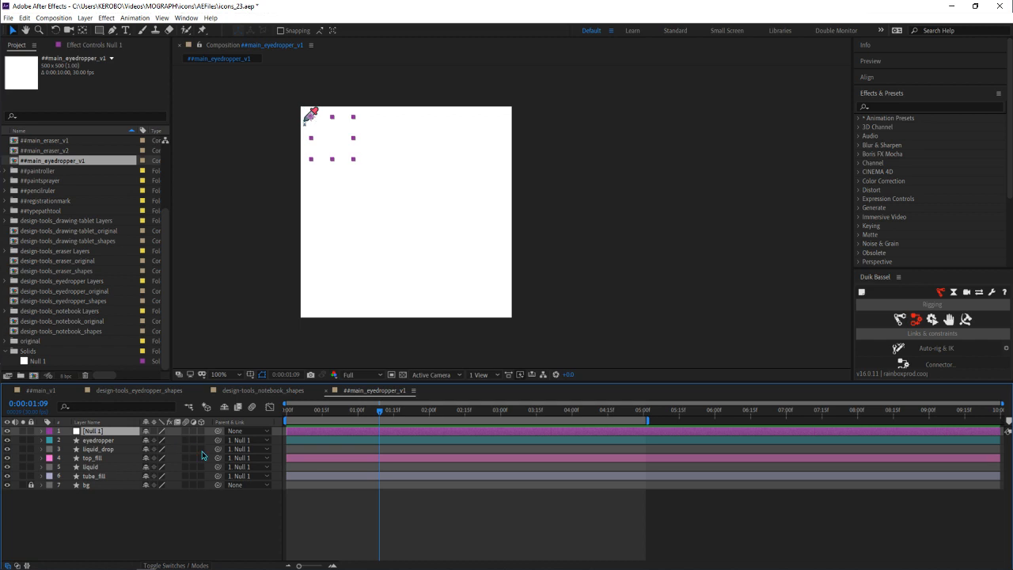
key("s")
key("shift+p")
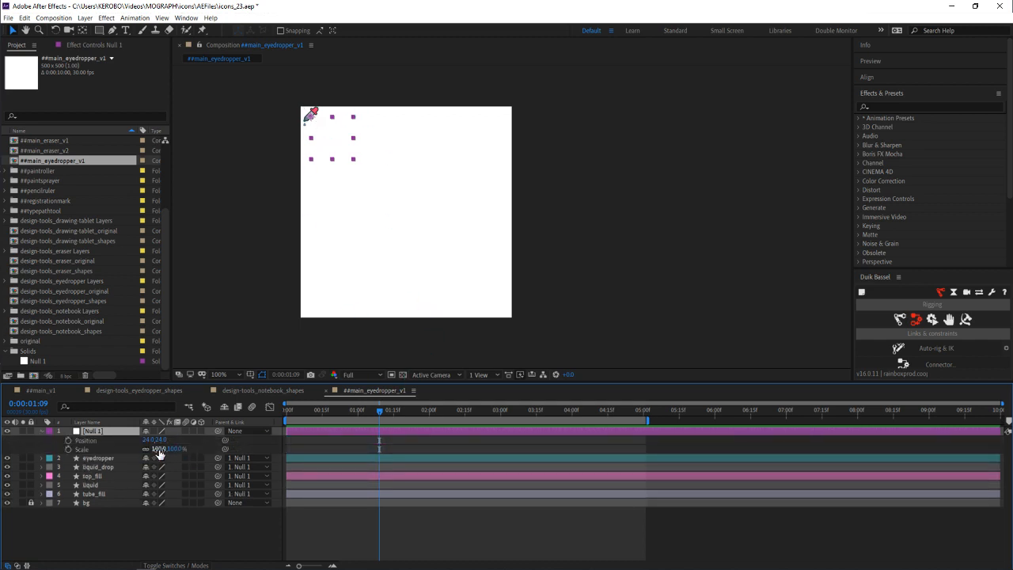
Try Null 1 at position 0, 0
left_click(148, 440)
key("Return")
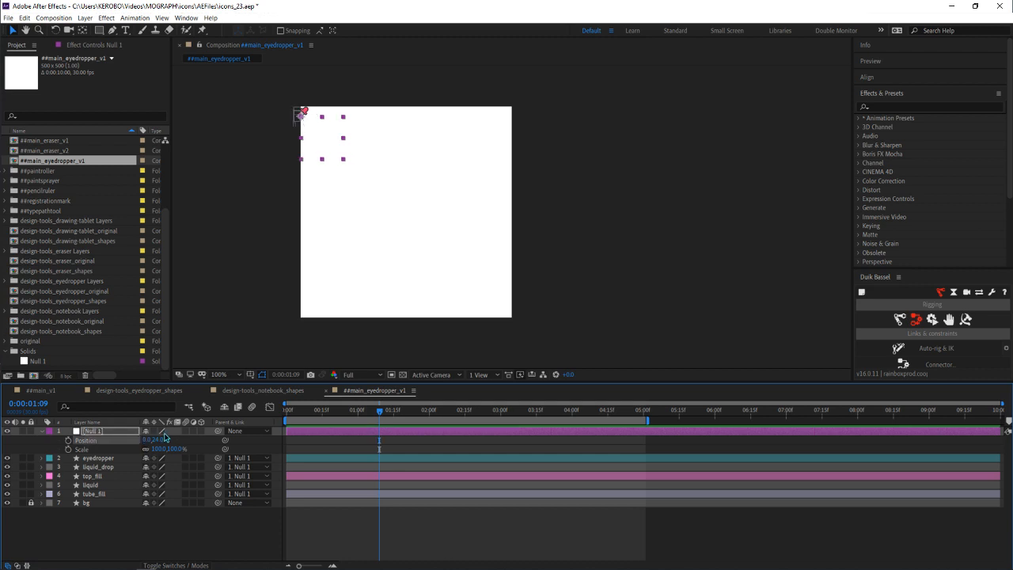
left_click(157, 441)
type("0")
key("Return")
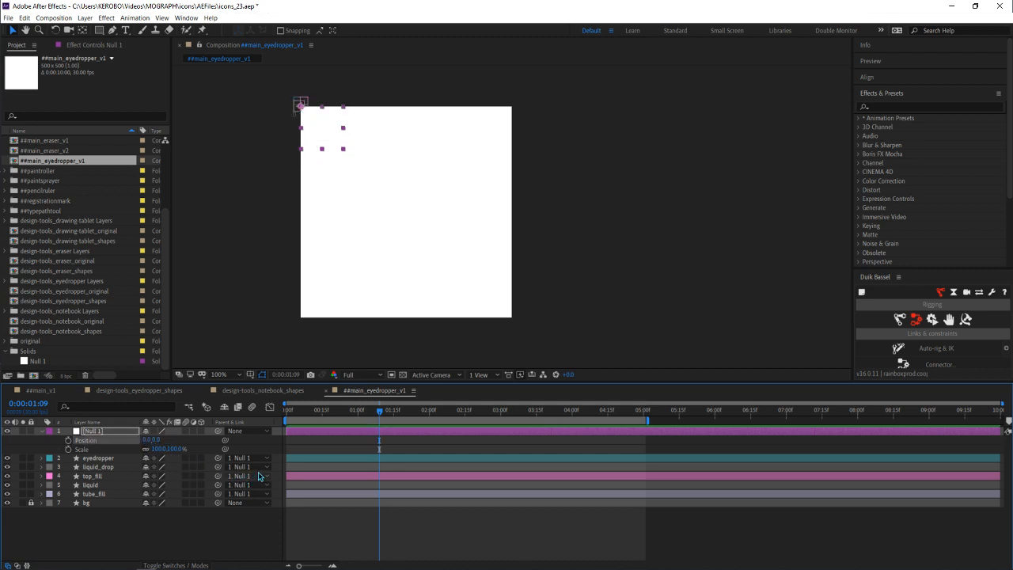
Center the eyedropper in the composition by setting Null 1's position to 250, 250
left_click(148, 440)
type("250")
key("Return")
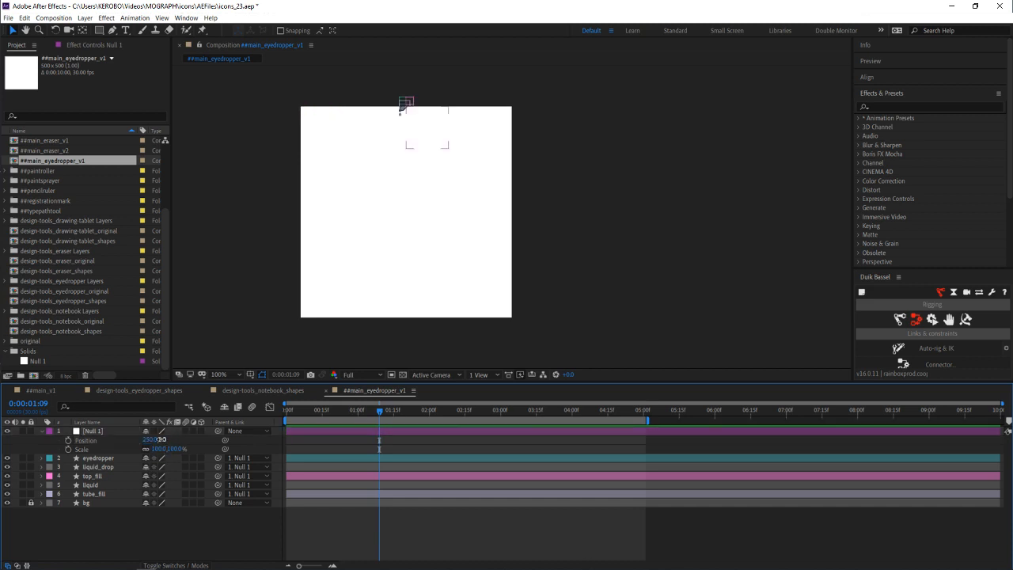
left_click(161, 440)
type("250")
key("Return")
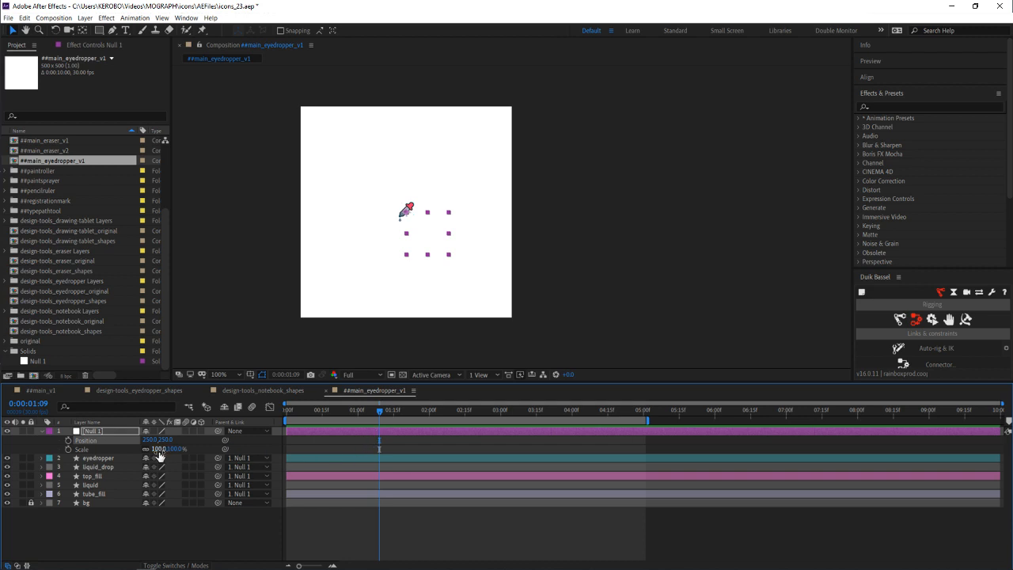
Scale Null 1 up to 422% and show the composition guides
left_click_drag(161, 449, 324, 453)
key("ctrl+semicolon")
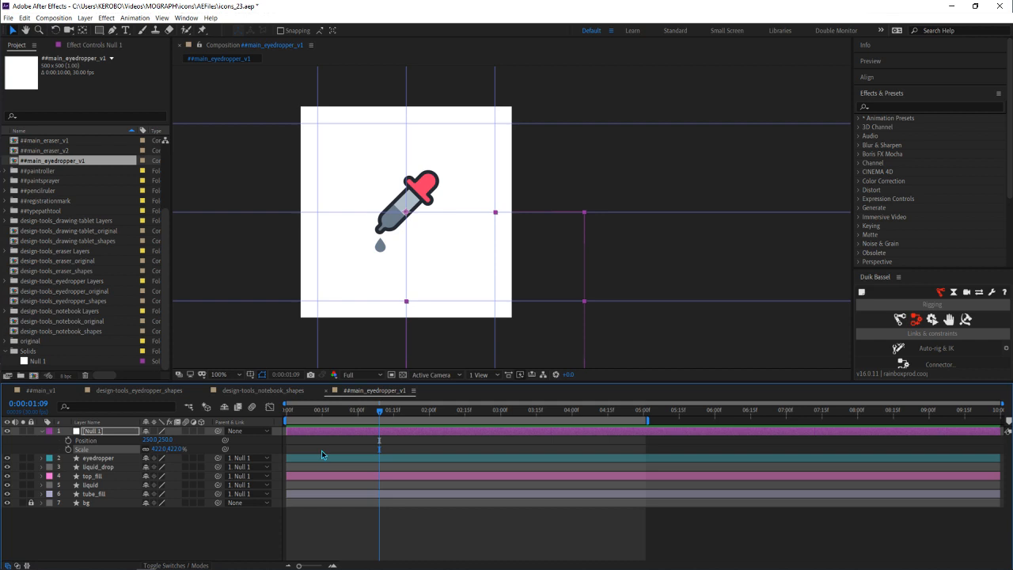
Try scaling Null 1 up to 774%
scroll(396, 243, "down", 1)
left_click_drag(395, 242, 401, 256)
scroll(396, 247, "up", 1)
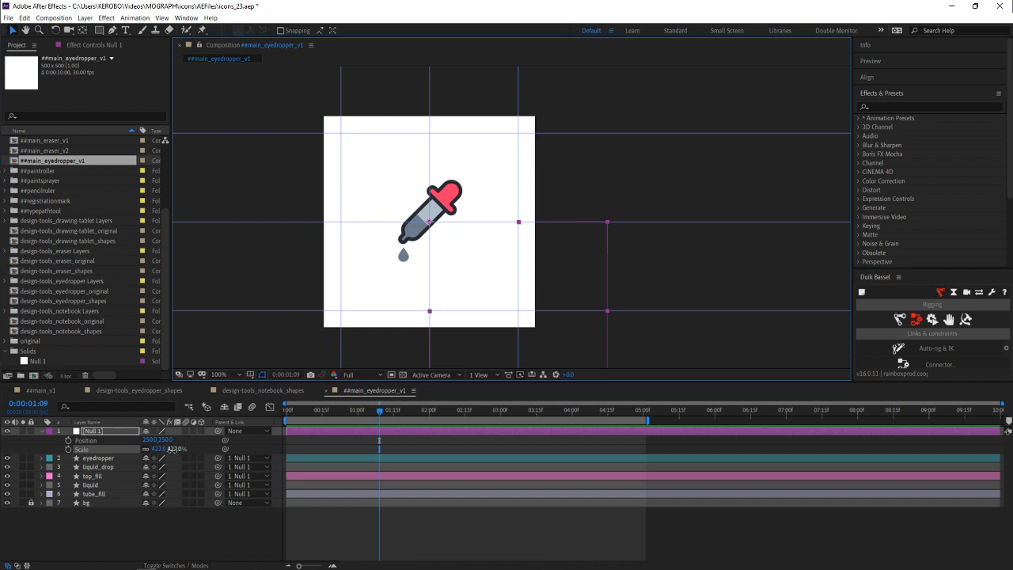
left_click_drag(170, 449, 443, 449)
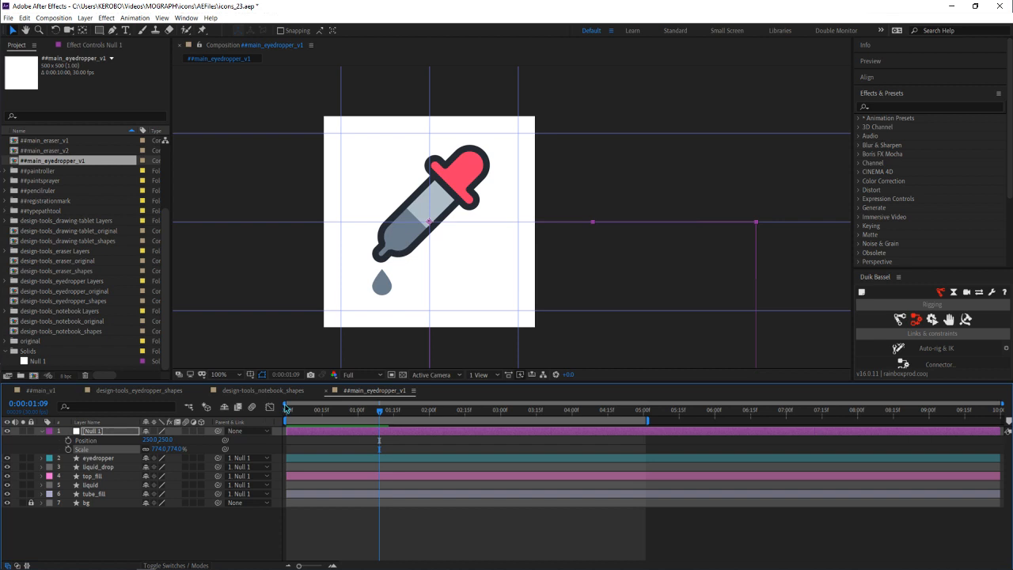
Check the icon size in ##main_eraser_v1 by scrubbing back to 0:00:03:05, and return to ##main_eyedropper_v1
double_click(44, 141)
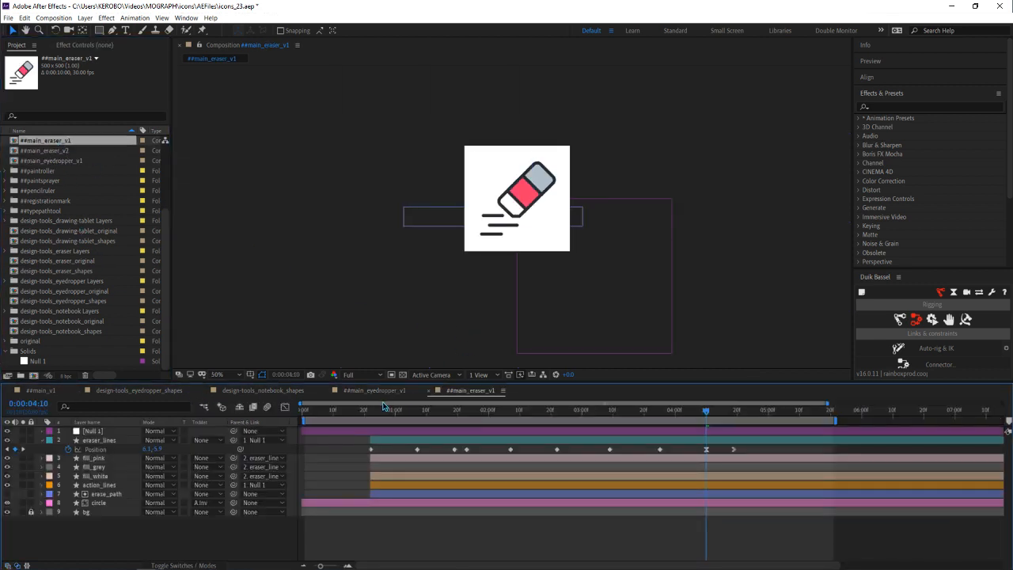
mouse_move(708, 411)
left_mouse_down()
mouse_move(412, 416)
mouse_move(597, 428)
left_mouse_up()
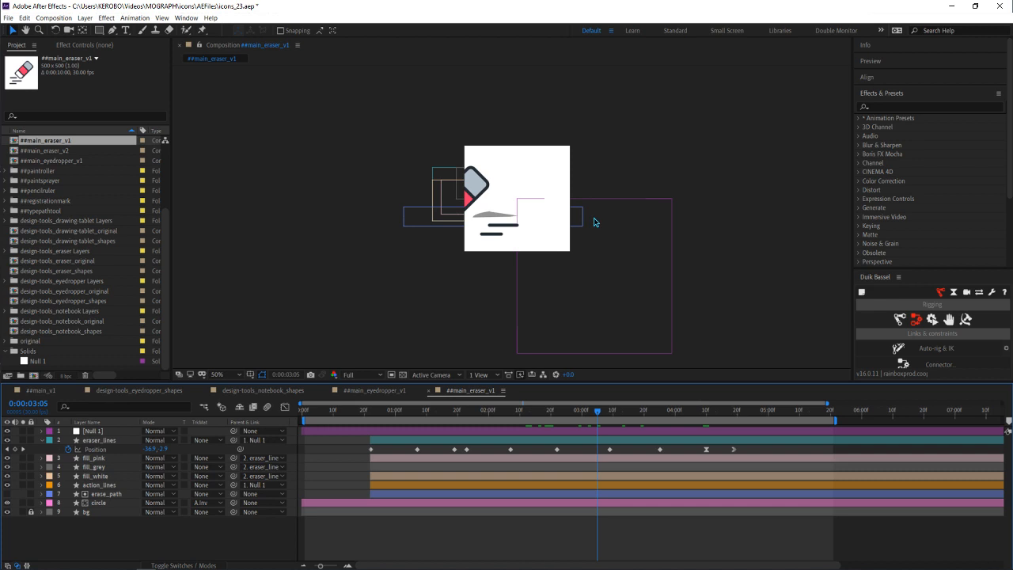
left_click(429, 392)
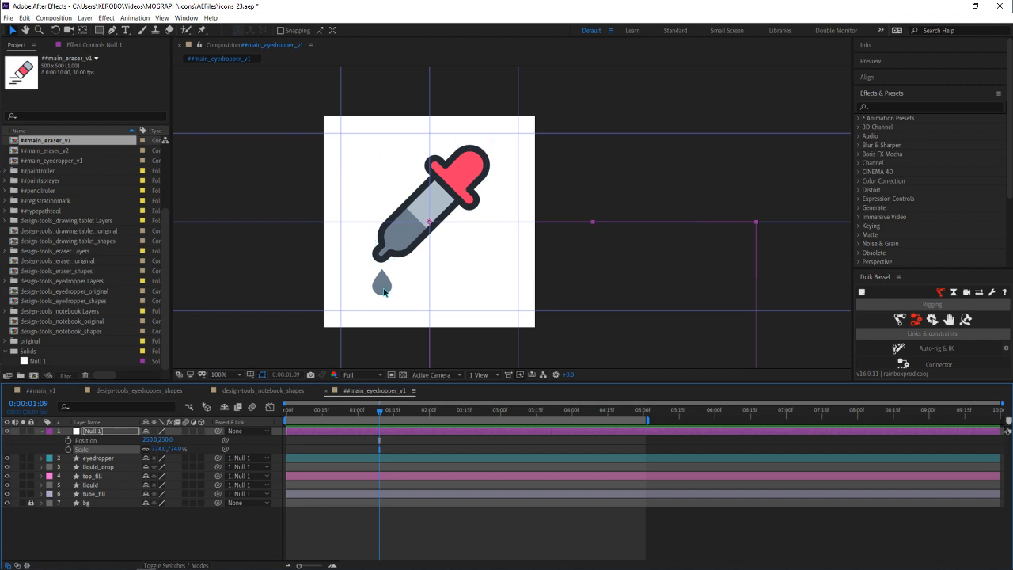
Set Null 1's scale to 647% and deselect the layer
scroll(471, 237, "down", 2)
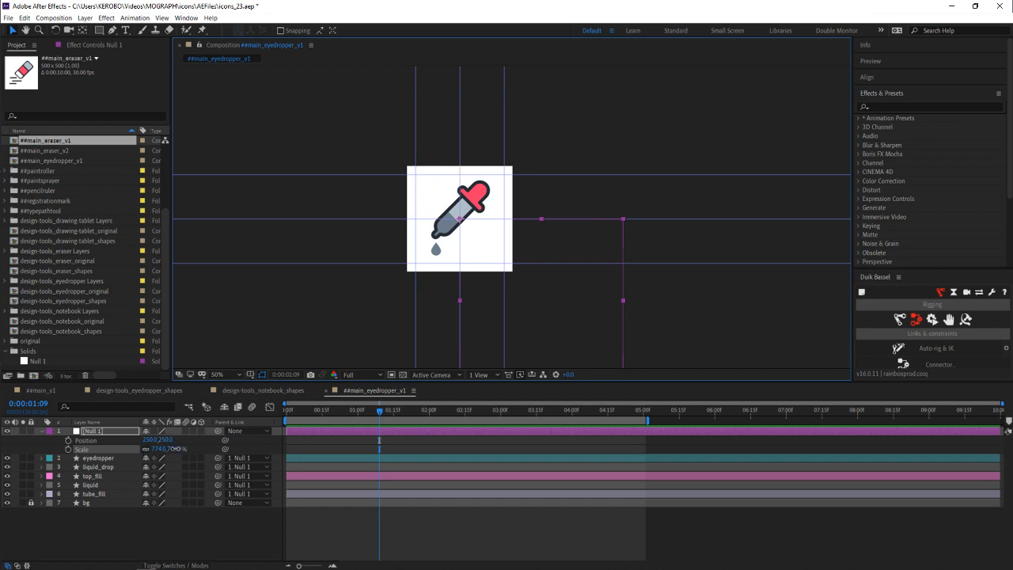
mouse_move(178, 449)
left_mouse_down()
mouse_move(141, 459)
mouse_move(162, 459)
left_mouse_up()
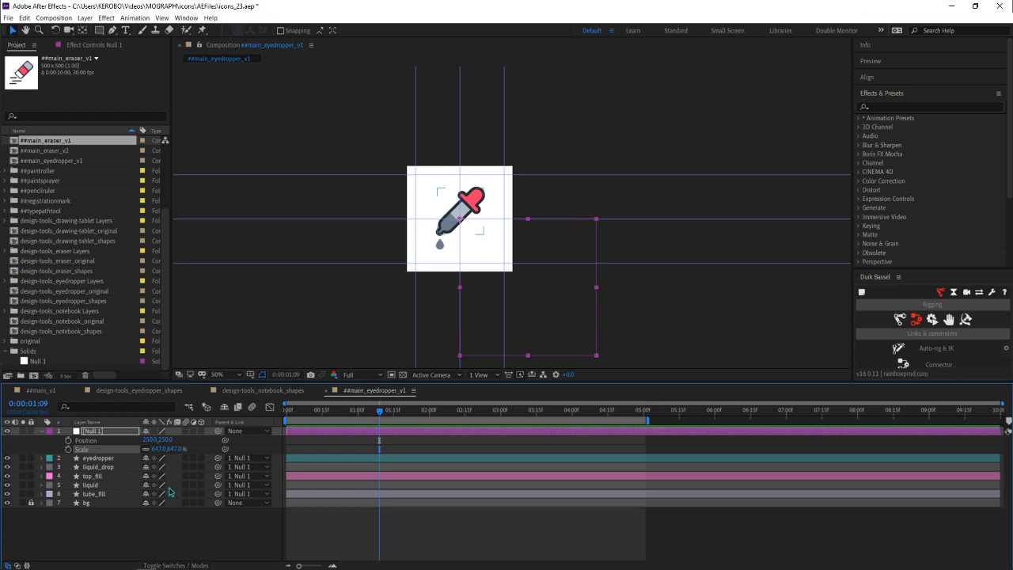
left_click(379, 526)
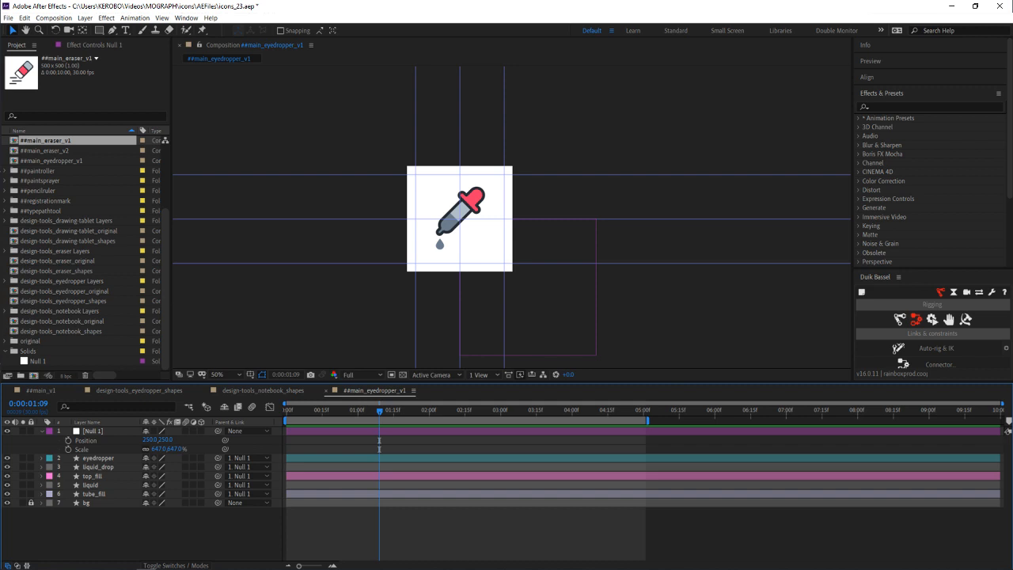
Review the storyboard sketch eyedropper_v1.jpg in Photos and return to After Effects
key("alt+Tab")
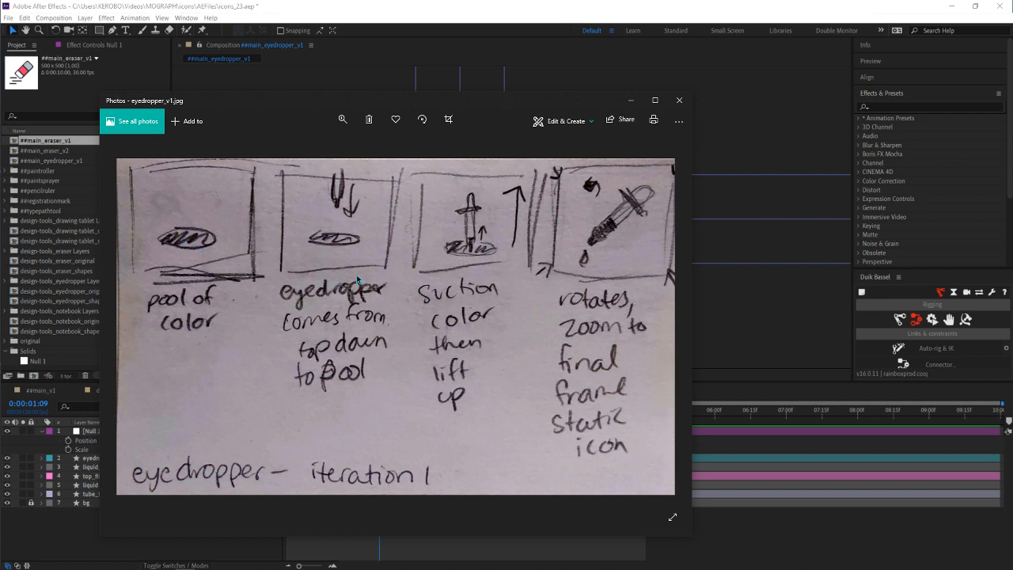
left_click(679, 101)
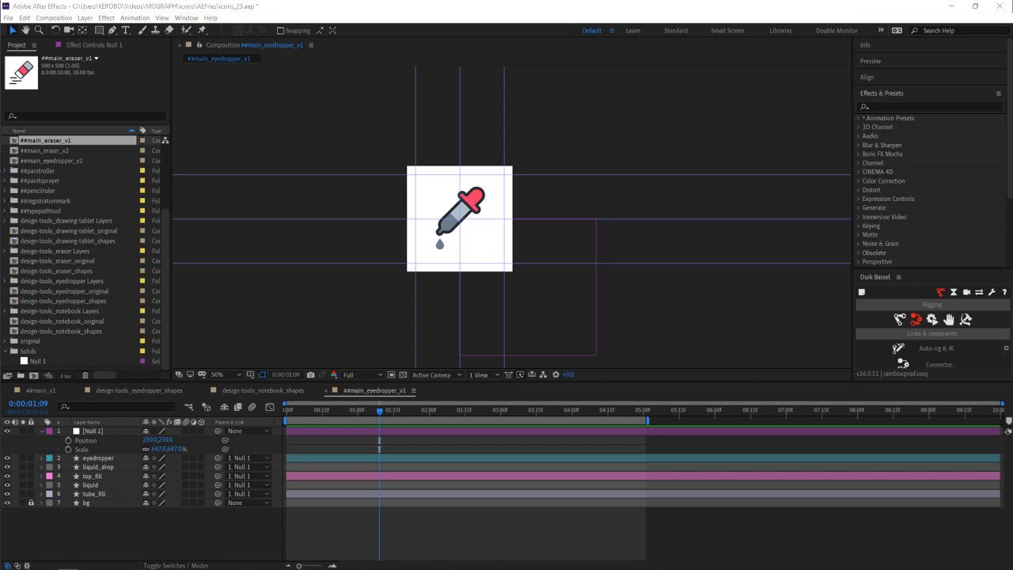
left_click(418, 526)
scroll(509, 218, "up", 1)
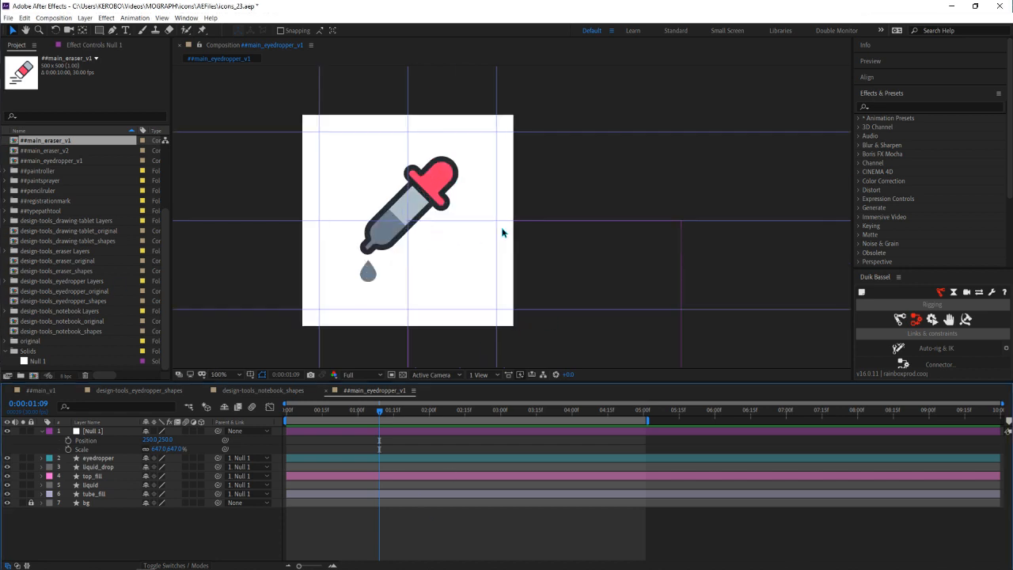
key("space")
left_click_drag(518, 237, 561, 232)
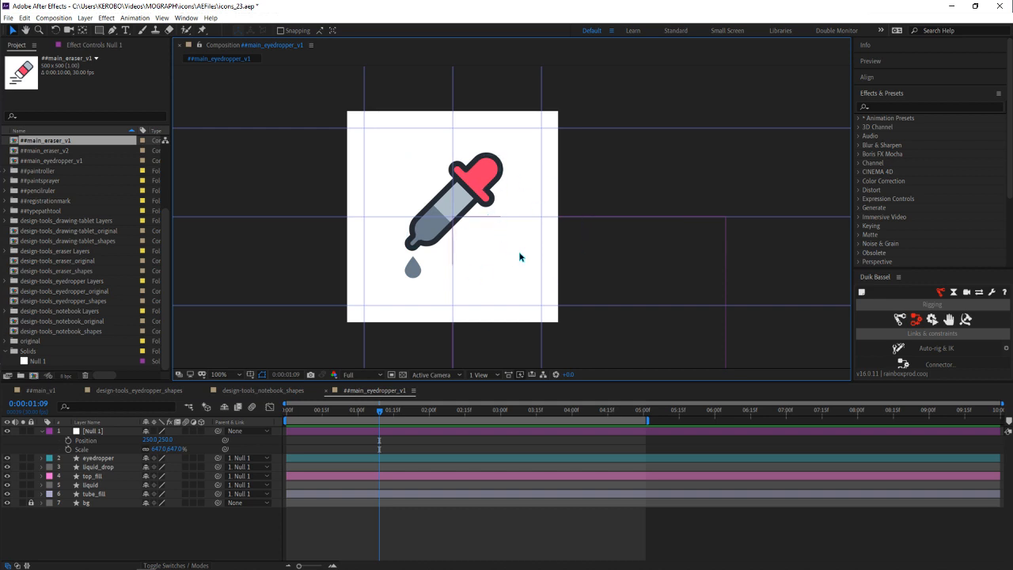
scroll(522, 257, "down", 2)
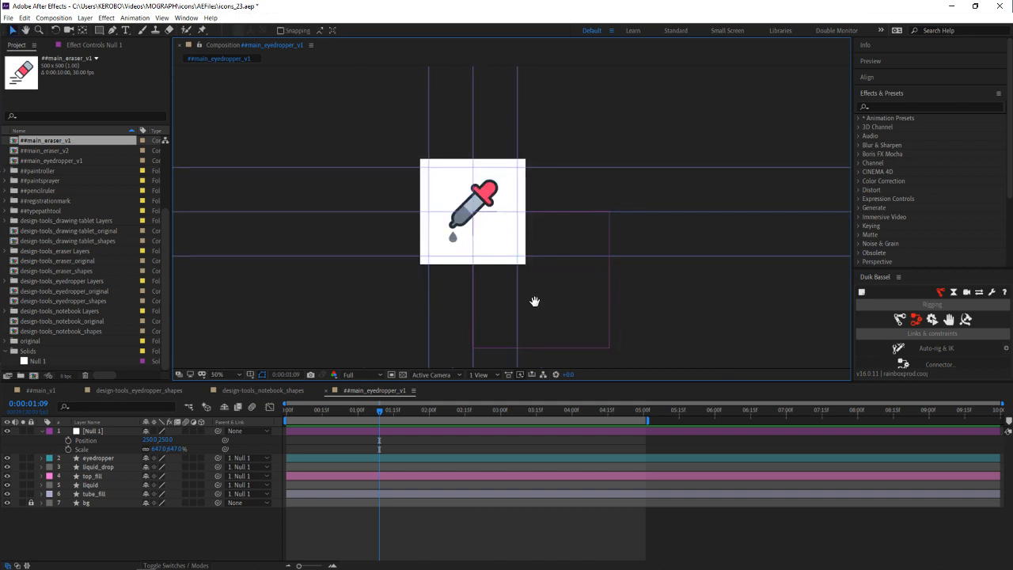
left_click_drag(534, 300, 531, 314)
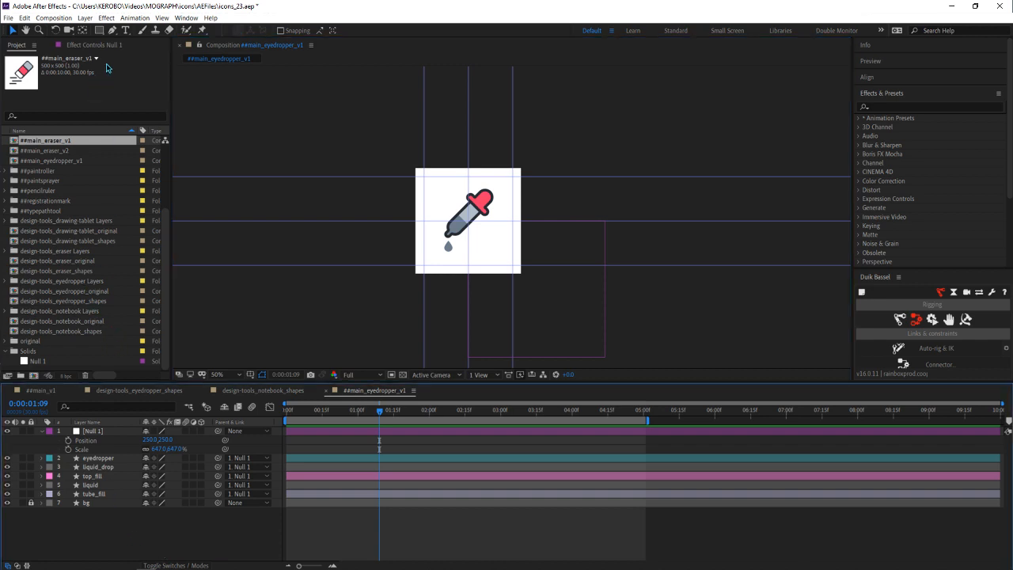
Add a new shape layer with an ellipse that fills the composition, using the Ellipse tool
left_click(100, 30)
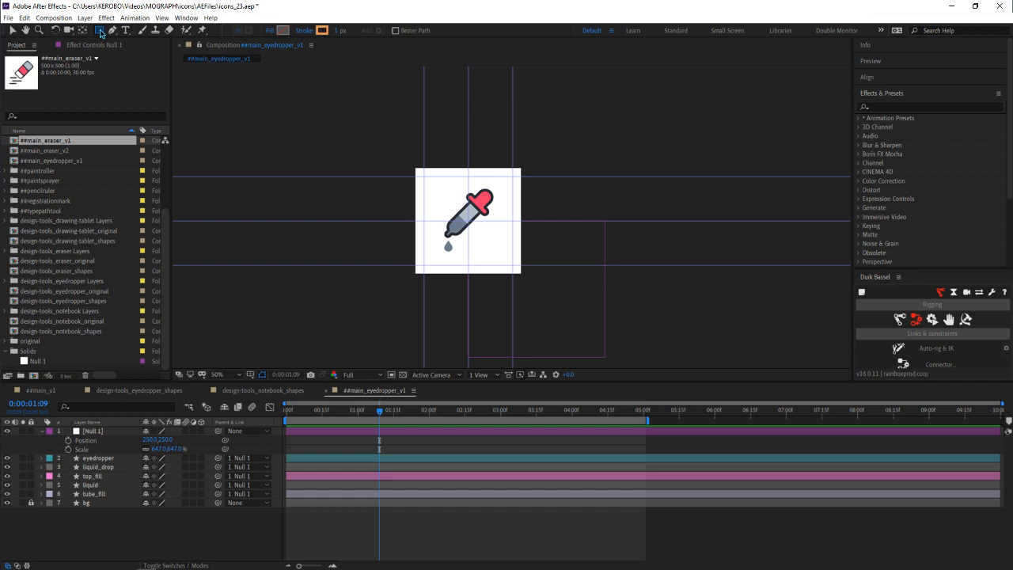
left_click_drag(99, 32, 117, 50)
double_click(100, 32)
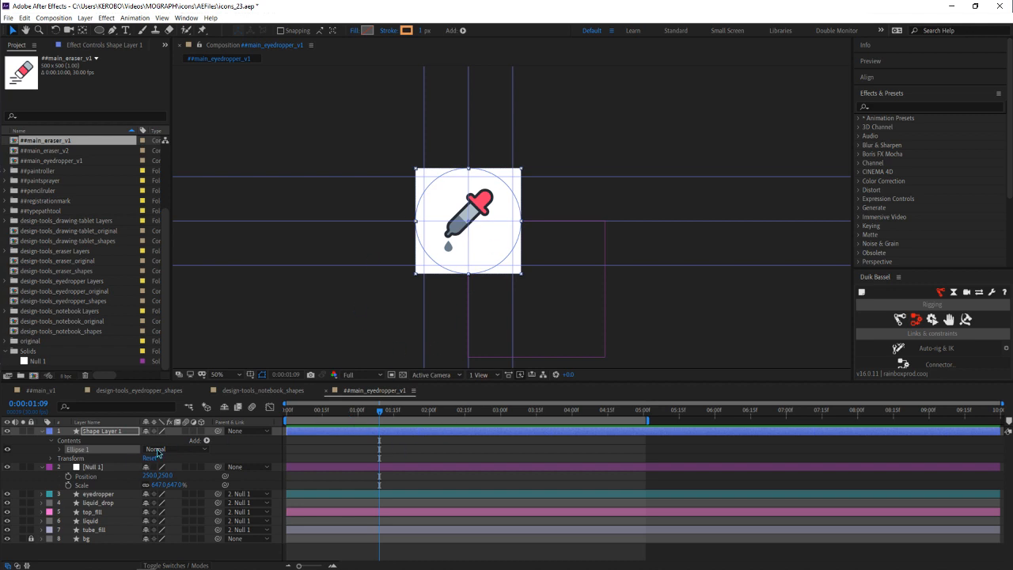
Give the new ellipse a solid color fill
left_click(356, 31)
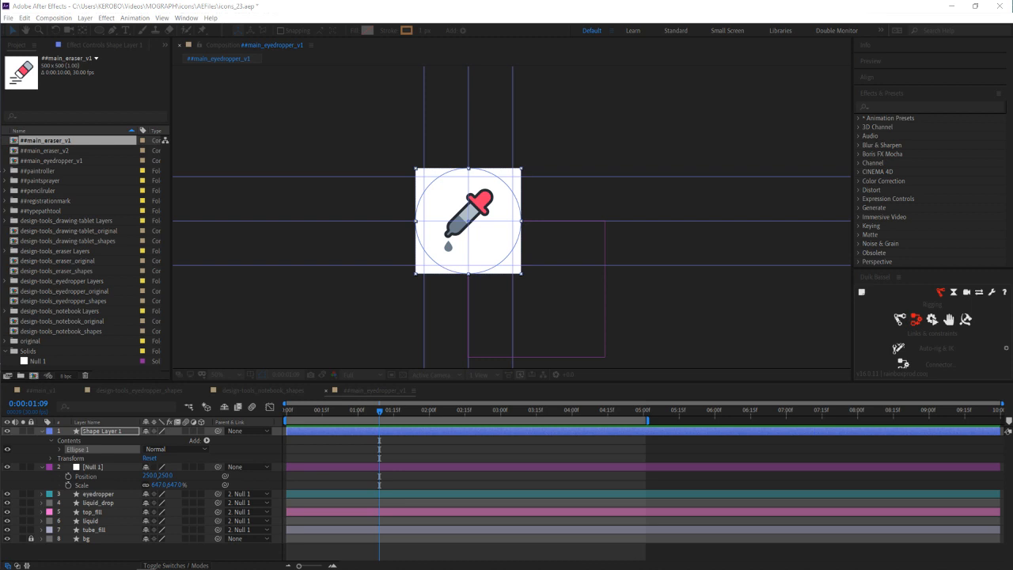
left_click(130, 142)
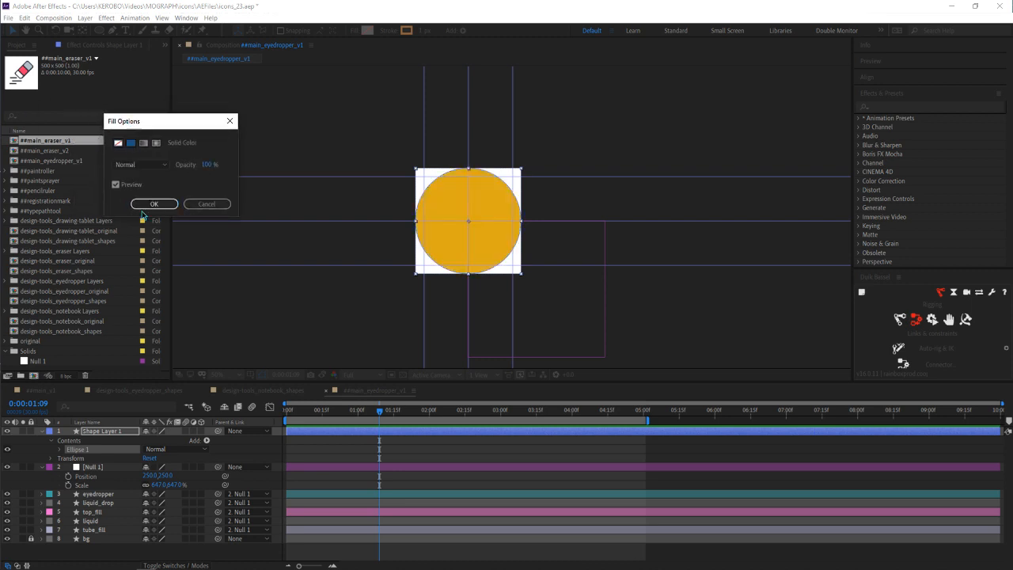
left_click(154, 204)
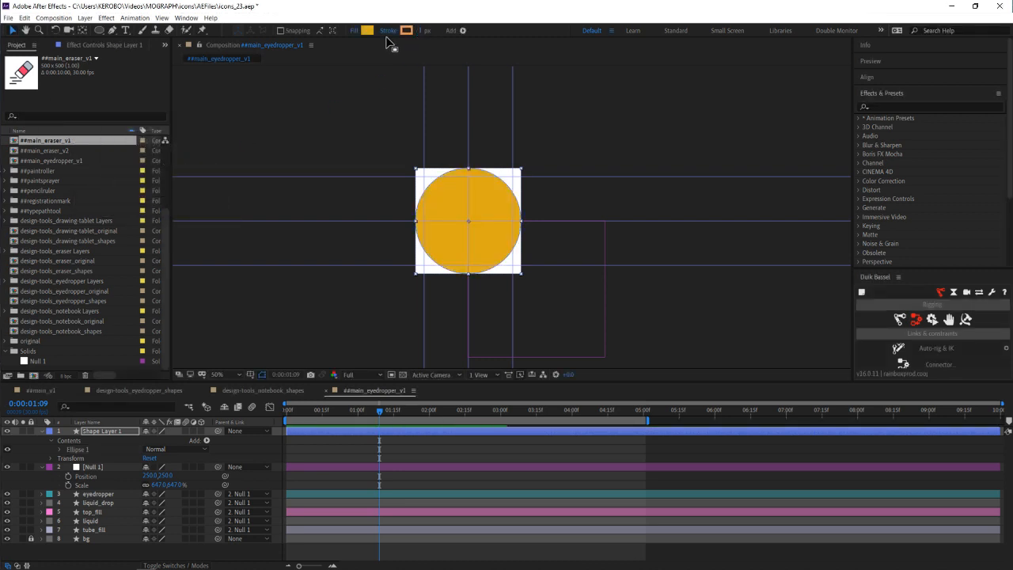
Set the ellipse's stroke to None and delete Stroke 1 from Ellipse 1
left_click(388, 31)
left_click(117, 143)
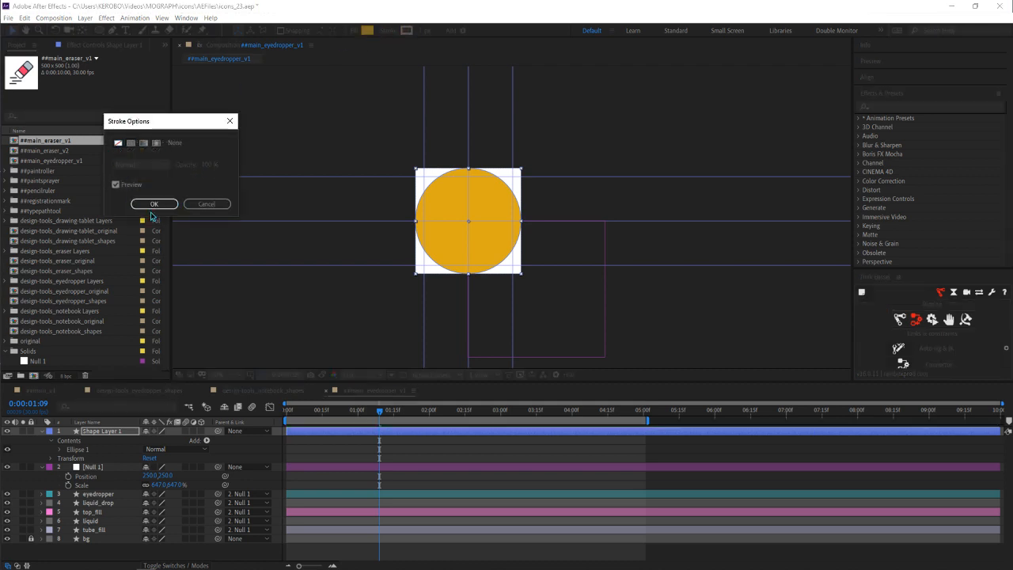
left_click(154, 204)
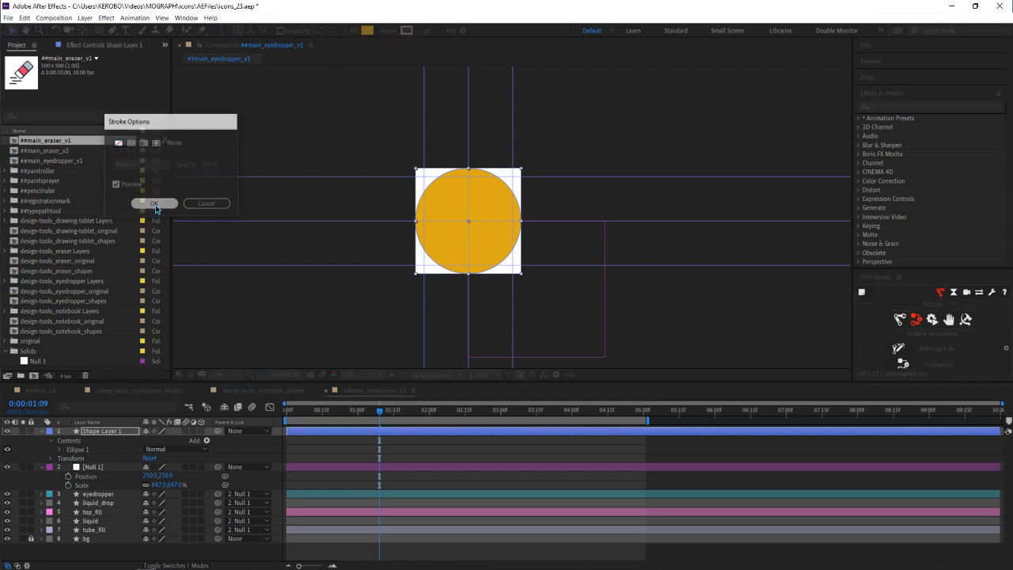
left_click(60, 451)
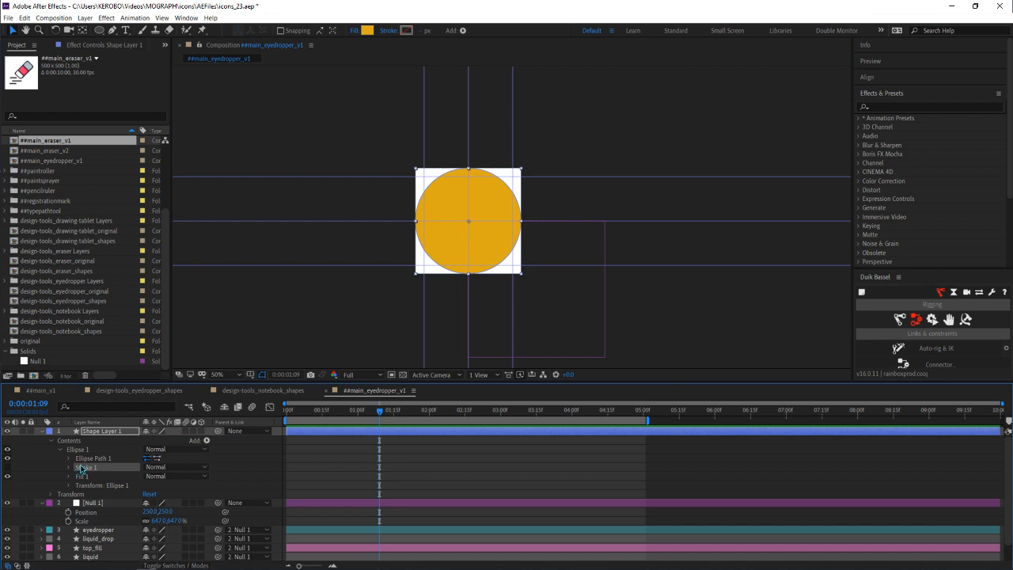
key("Delete")
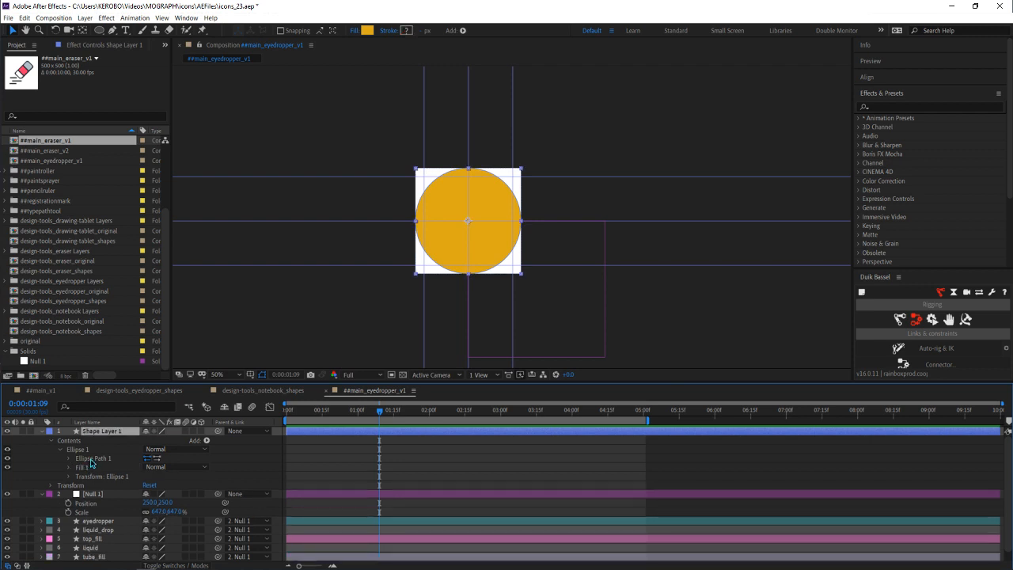
Flatten the ellipse into a pool shape by setting Ellipse Path 1's size to 370 by 180
left_click(75, 459)
left_click(70, 459)
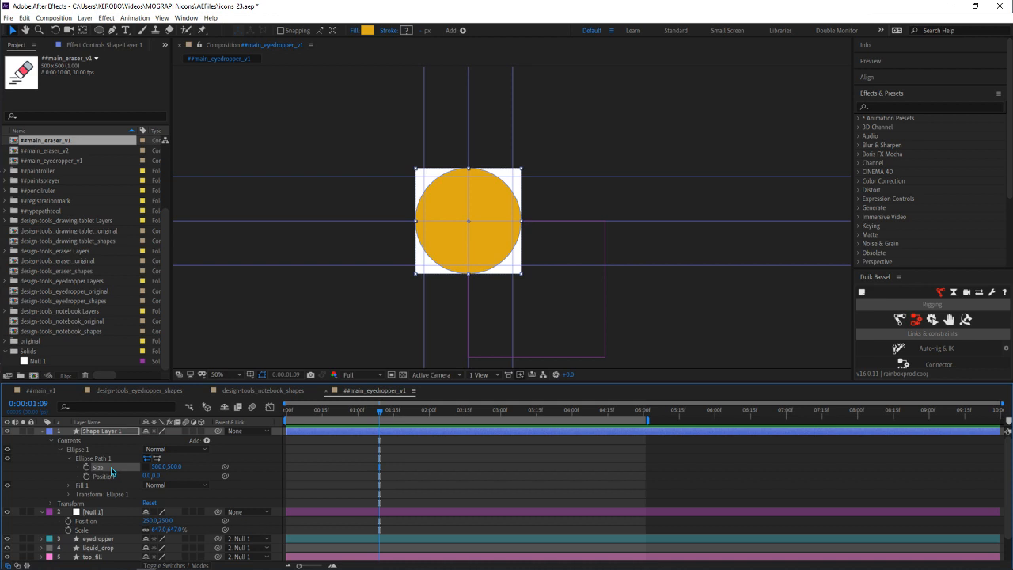
left_click(191, 468)
left_click_drag(191, 468, 148, 473)
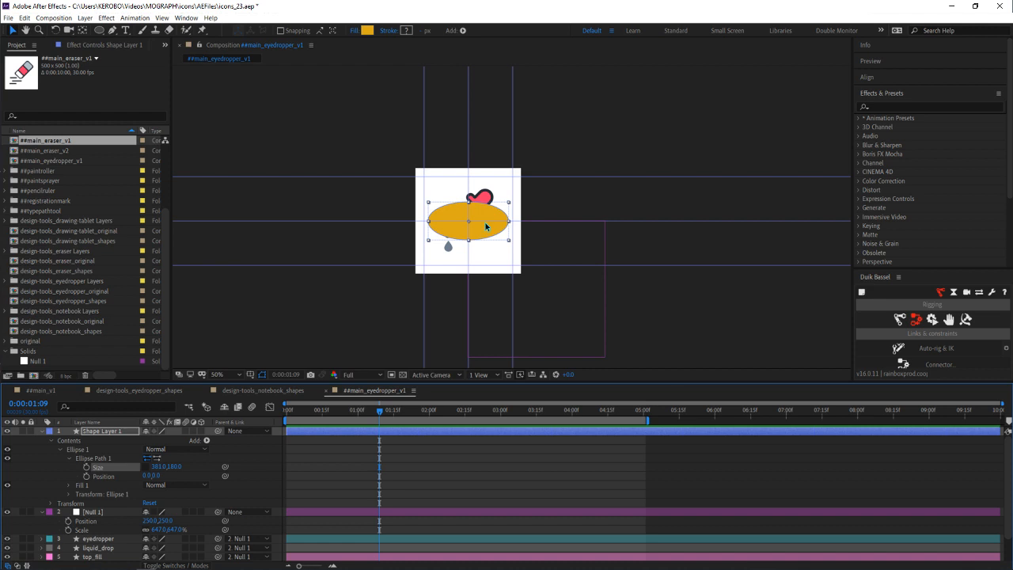
left_click_drag(155, 475, 181, 478)
key("ctrl+z")
left_click_drag(159, 467, 156, 467)
left_click(157, 467)
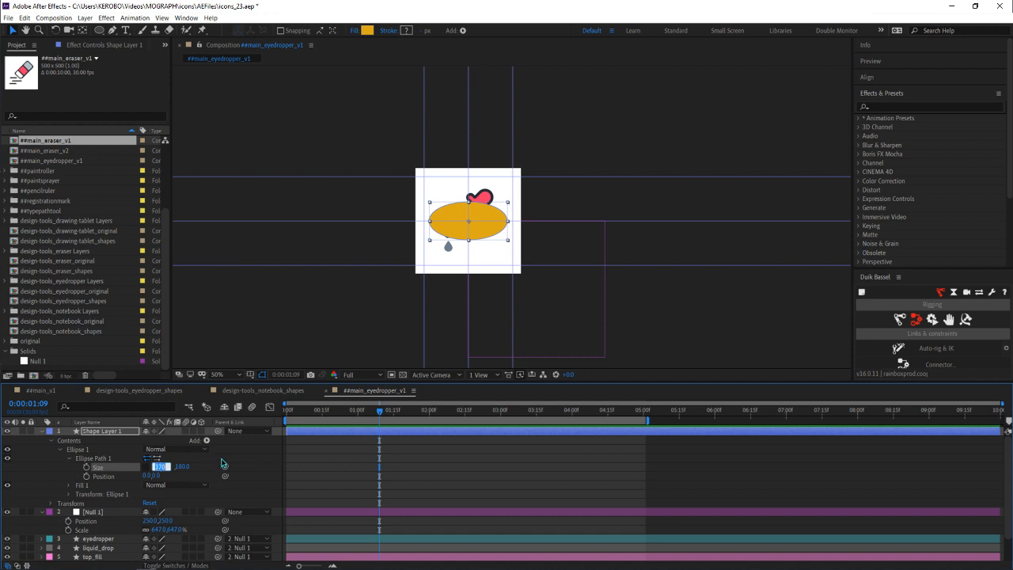
left_click(260, 450)
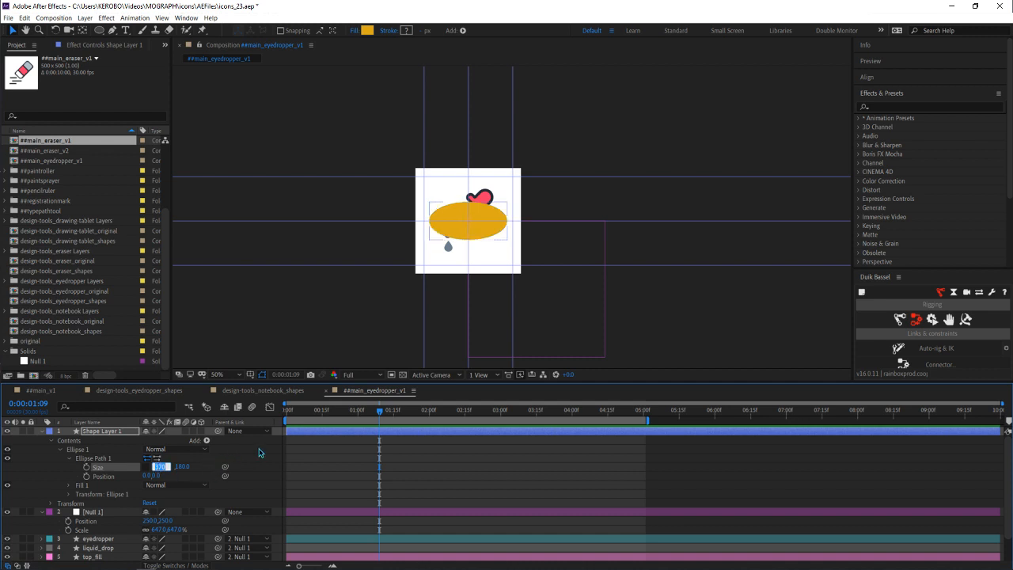
Examine Ellipse Path 1's Size and Position properties in Shape Layer 1 and the available shape tools
left_click(70, 459)
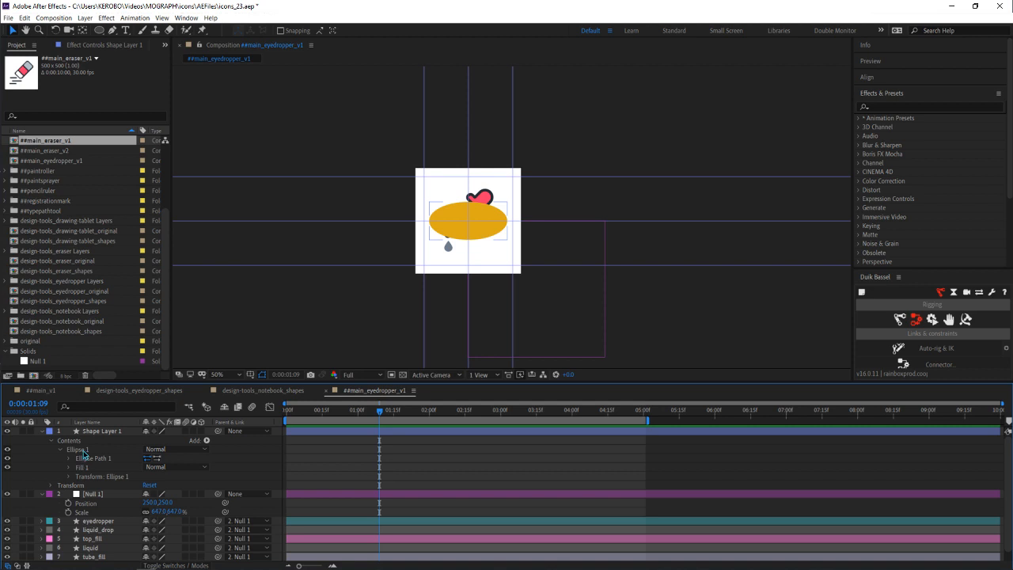
left_click(83, 450)
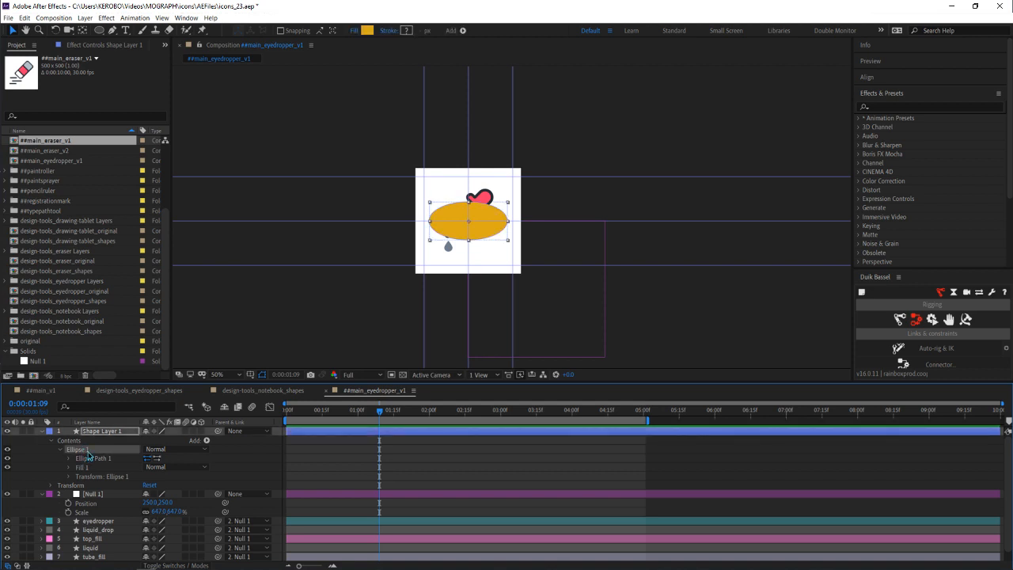
left_click(76, 459)
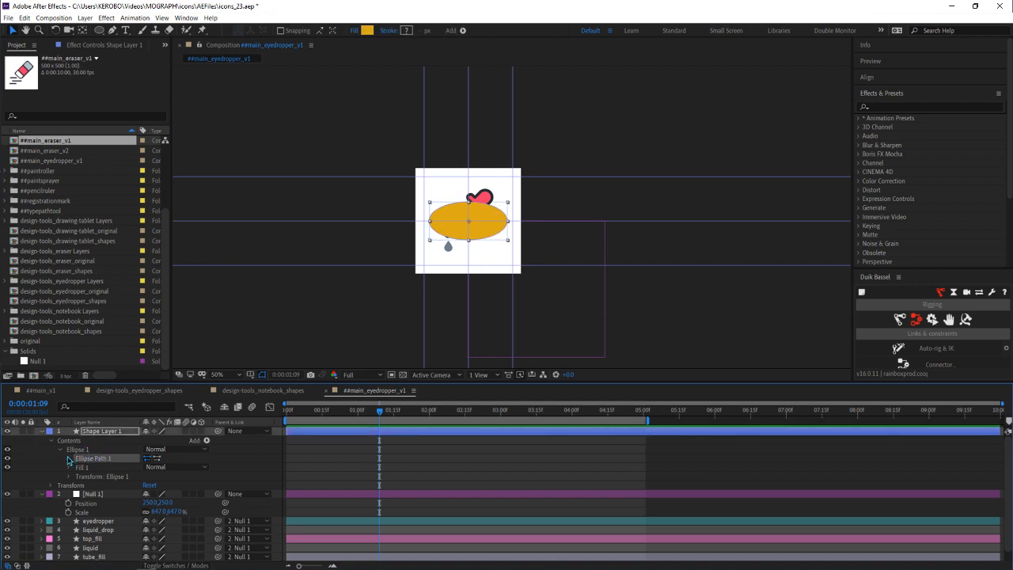
left_click(69, 459)
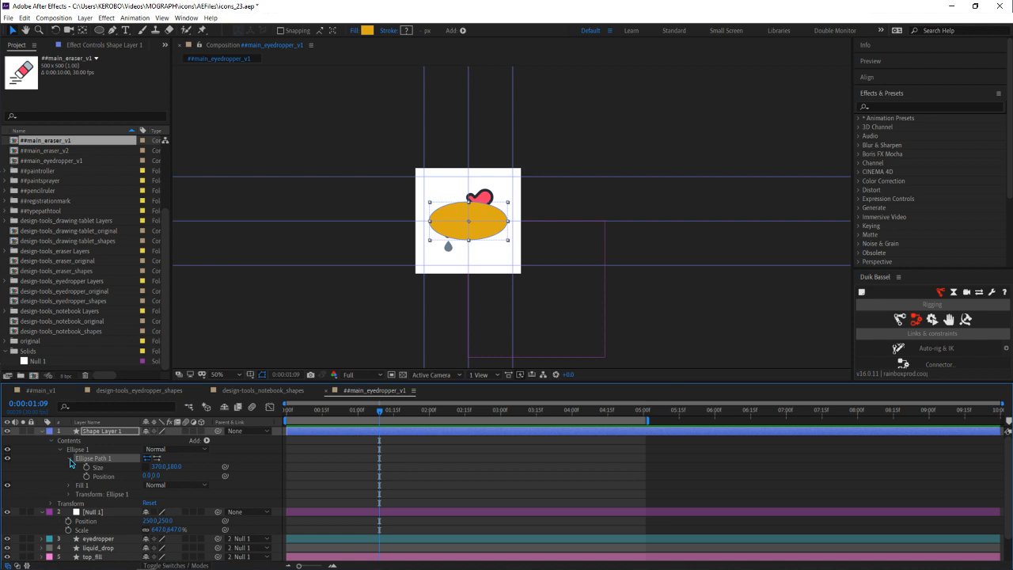
left_click(108, 476)
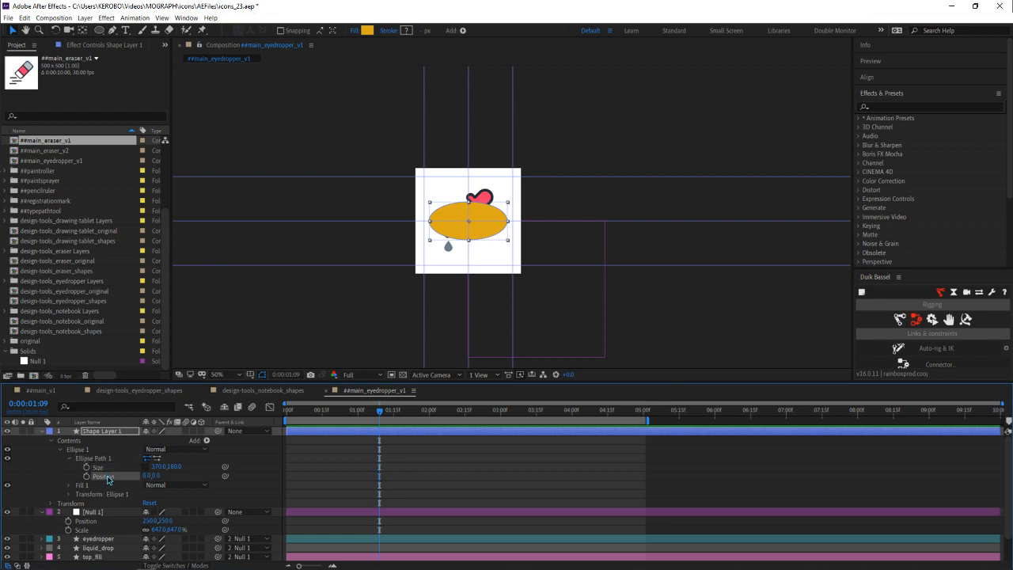
left_click(98, 460)
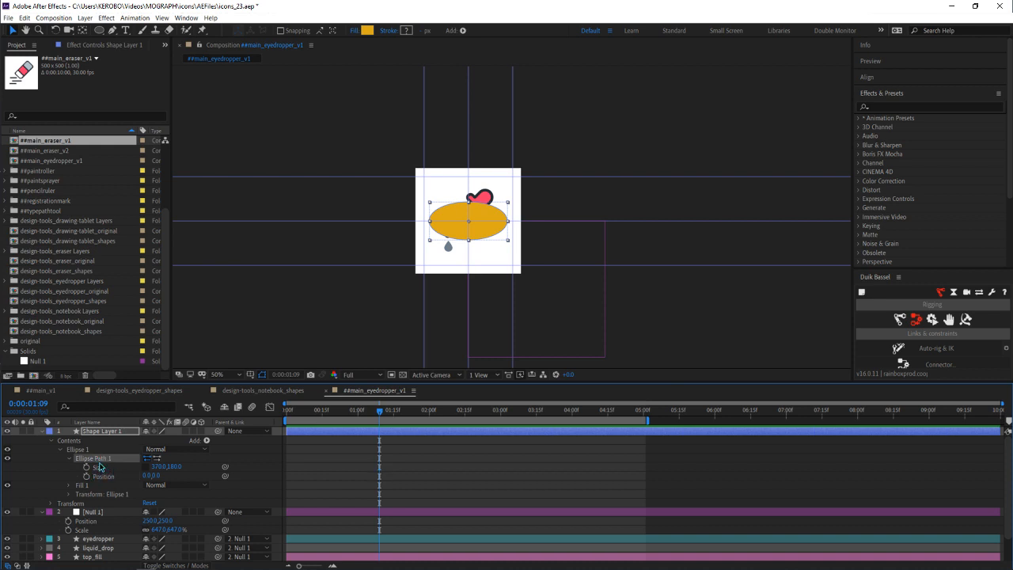
left_click(99, 30)
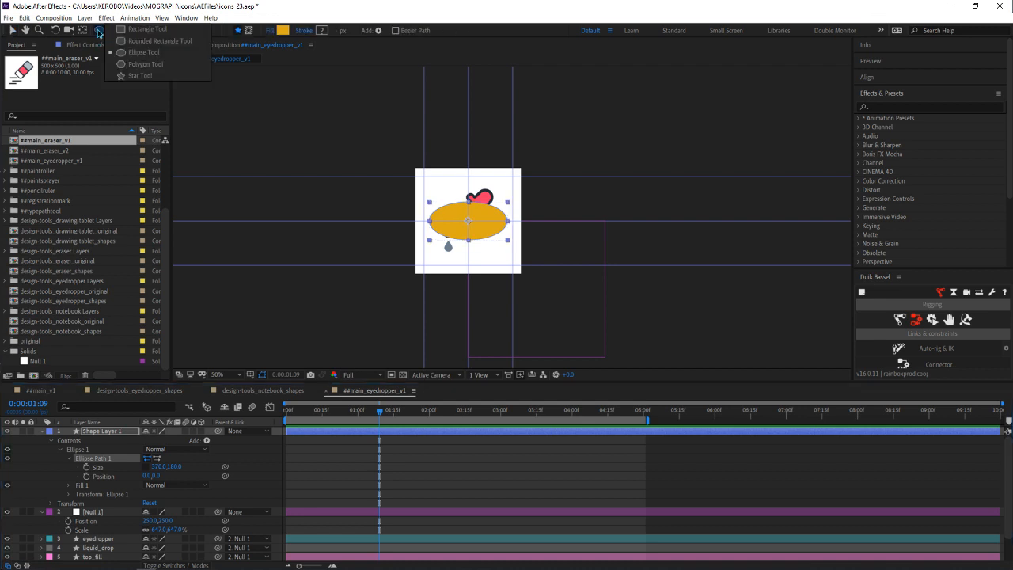
left_click(99, 30)
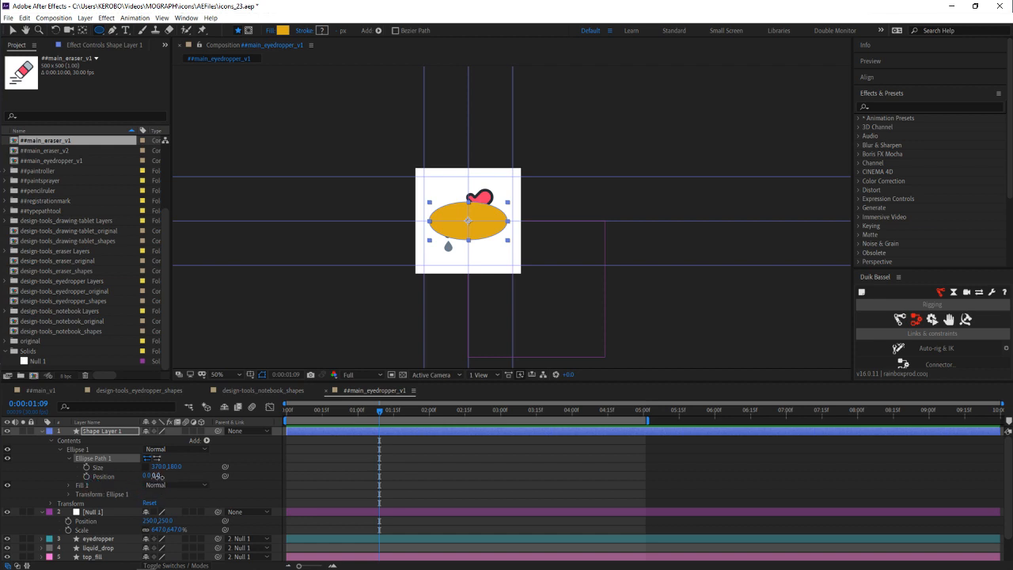
Try shifting the ellipse by setting Ellipse Path 1's Position to 0, 7, and undo the change
mouse_move(152, 476)
left_mouse_down()
mouse_move(216, 480)
mouse_move(162, 483)
left_mouse_up()
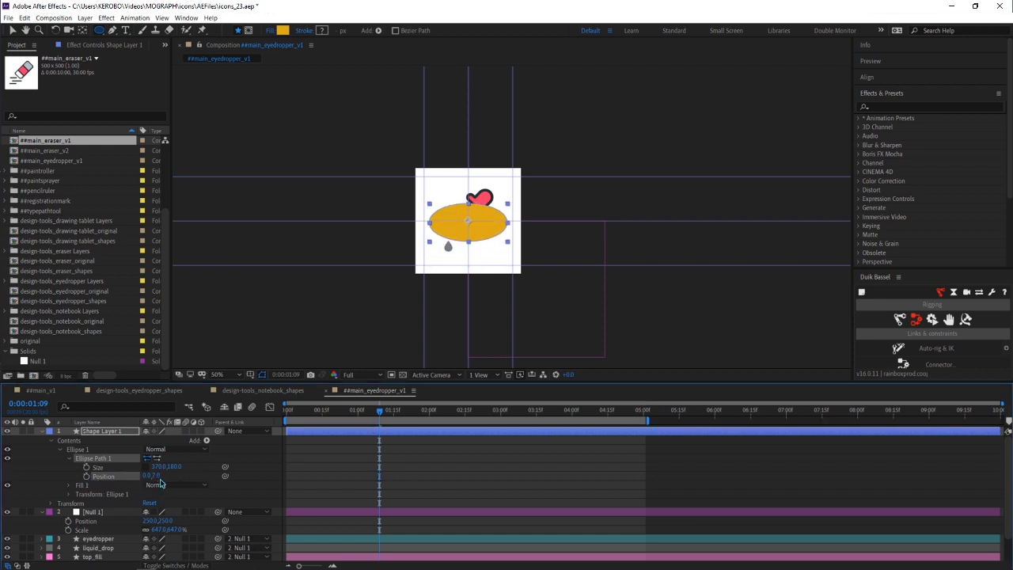
key("ctrl+z")
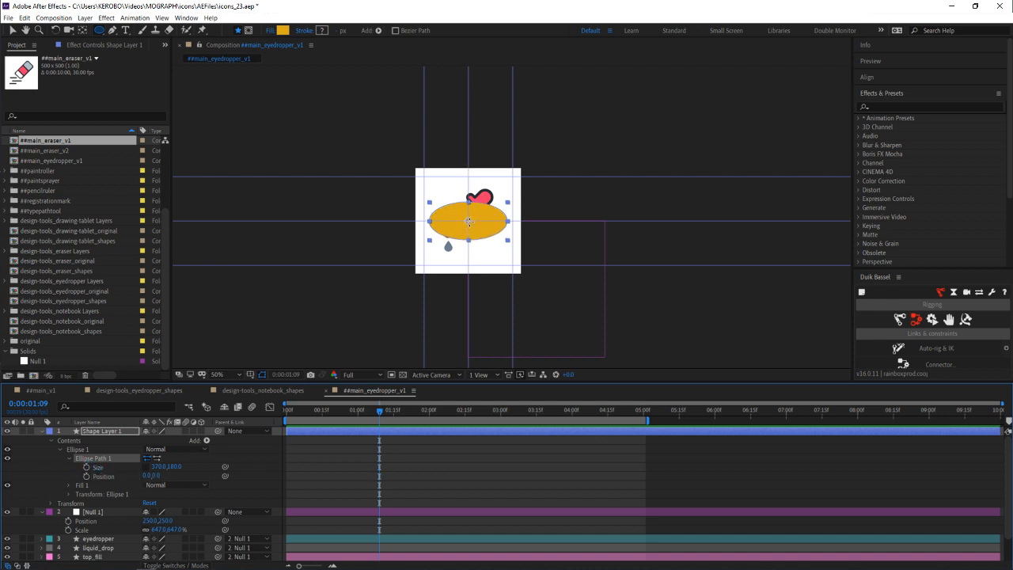
left_click(107, 468)
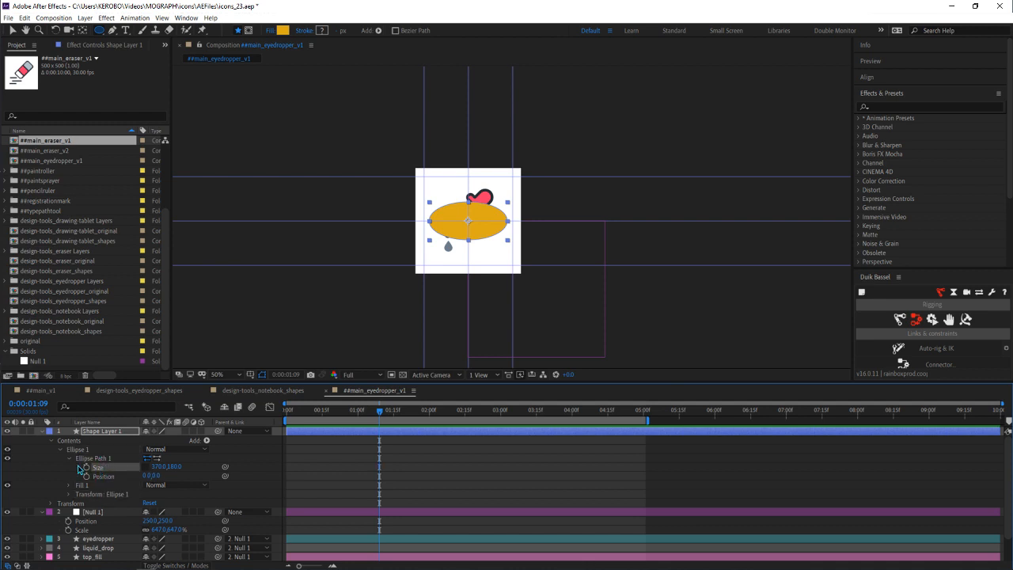
left_click(418, 500)
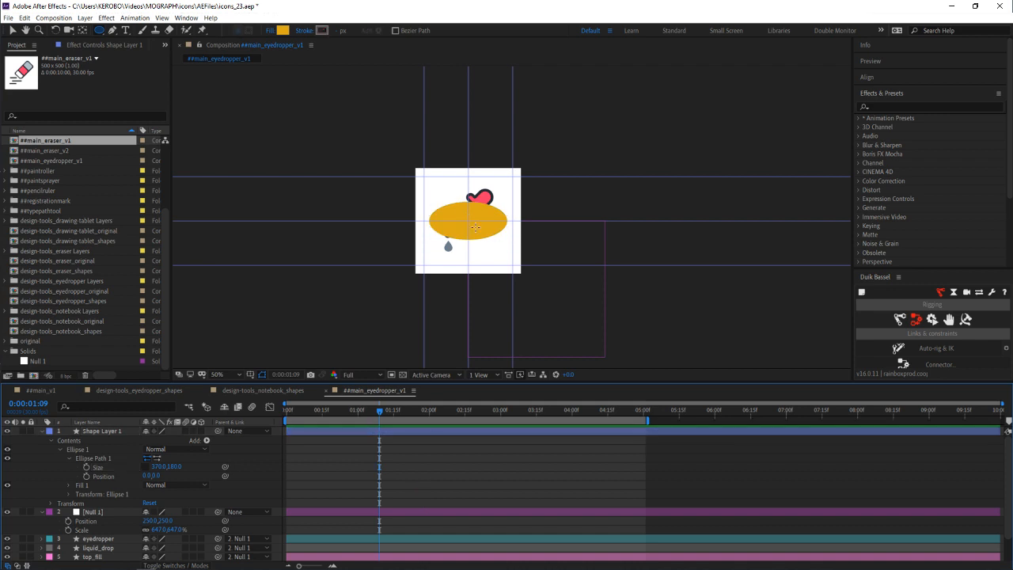
Move the ellipse down by setting Ellipse Path 1's Position to 0, 140
key("v")
left_click(476, 229)
left_click(476, 229)
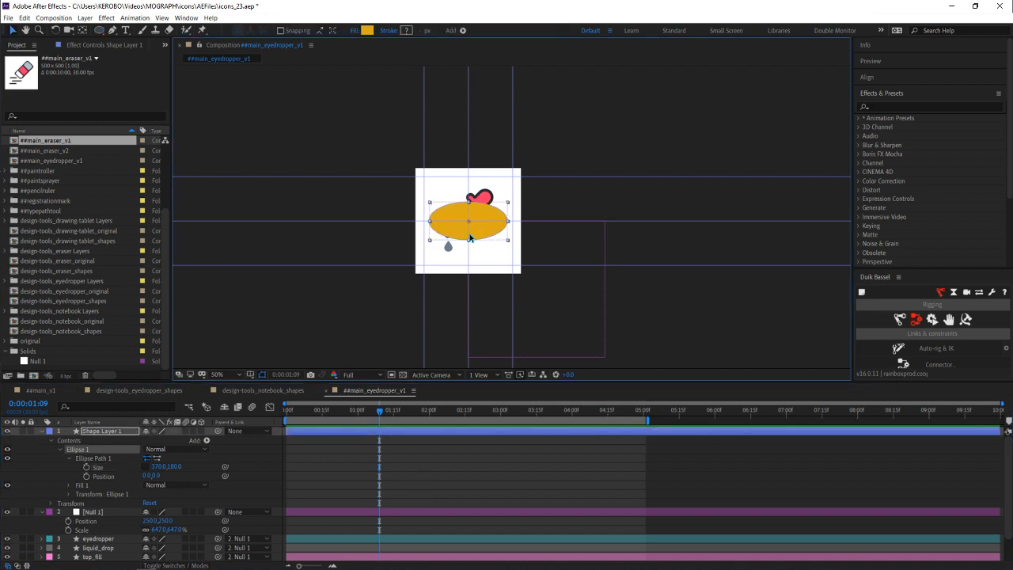
scroll(470, 237, "up", 4)
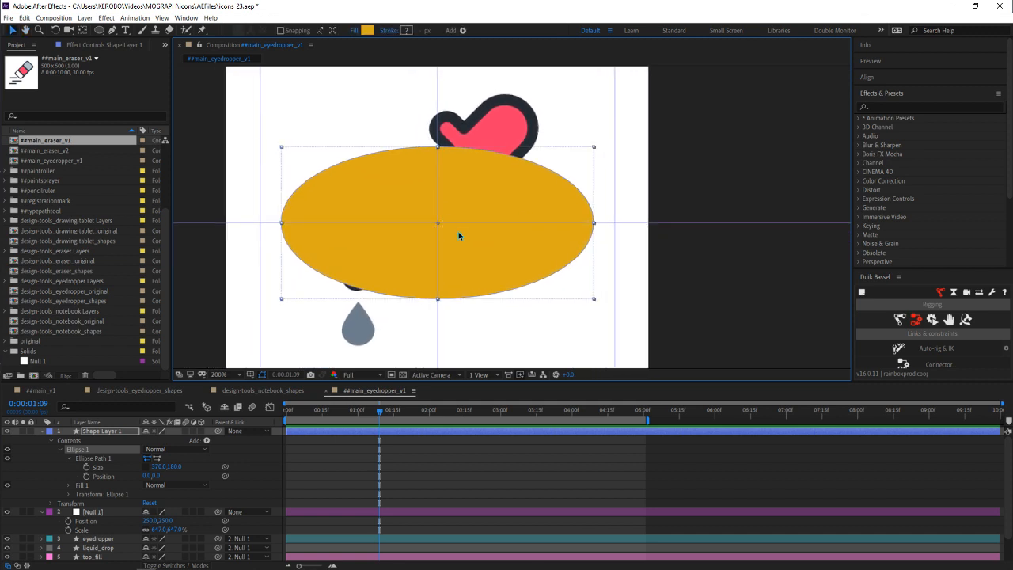
left_click_drag(459, 235, 486, 219)
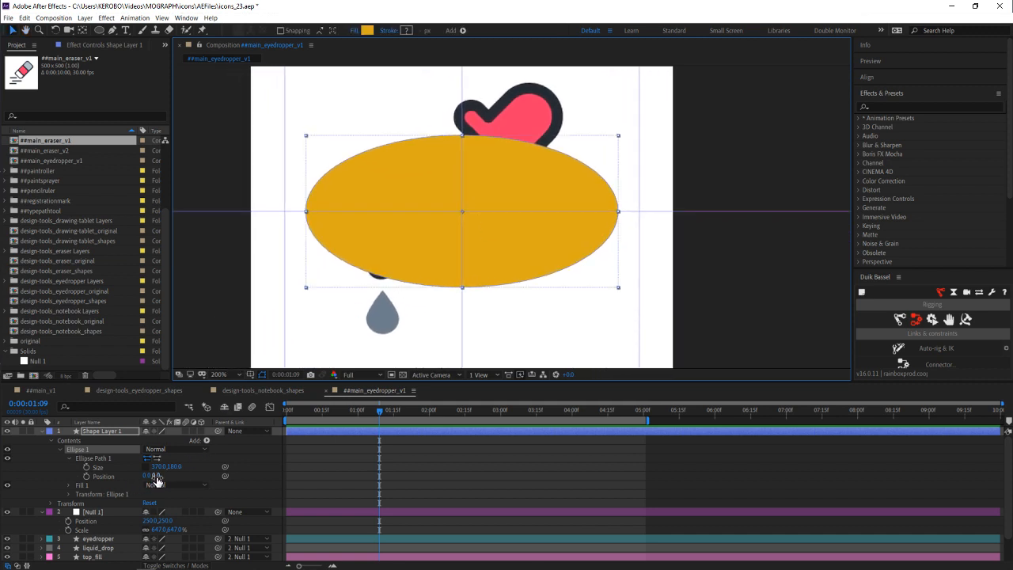
left_click_drag(157, 476, 226, 481)
left_click(97, 460)
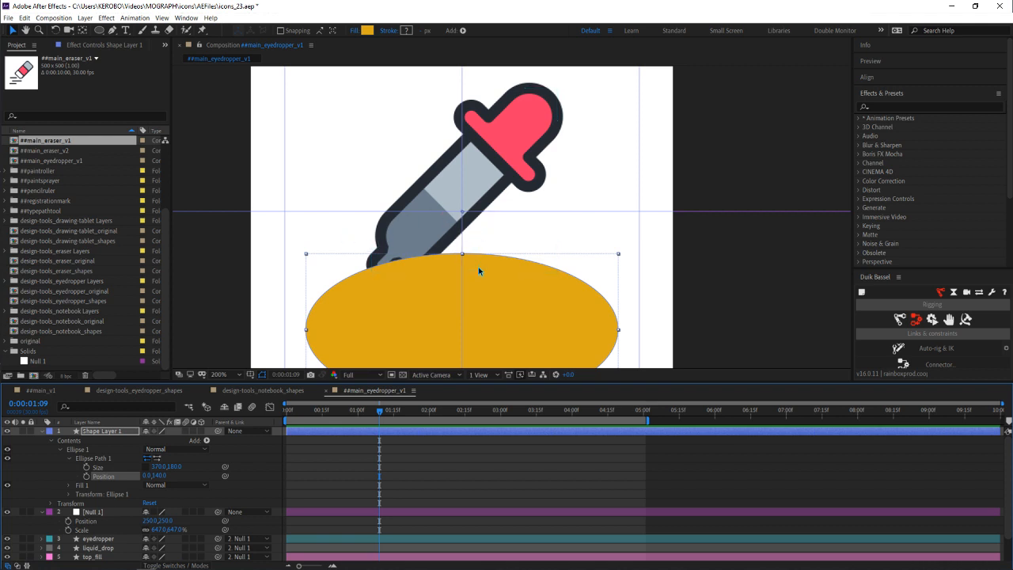
key("ctrl+z")
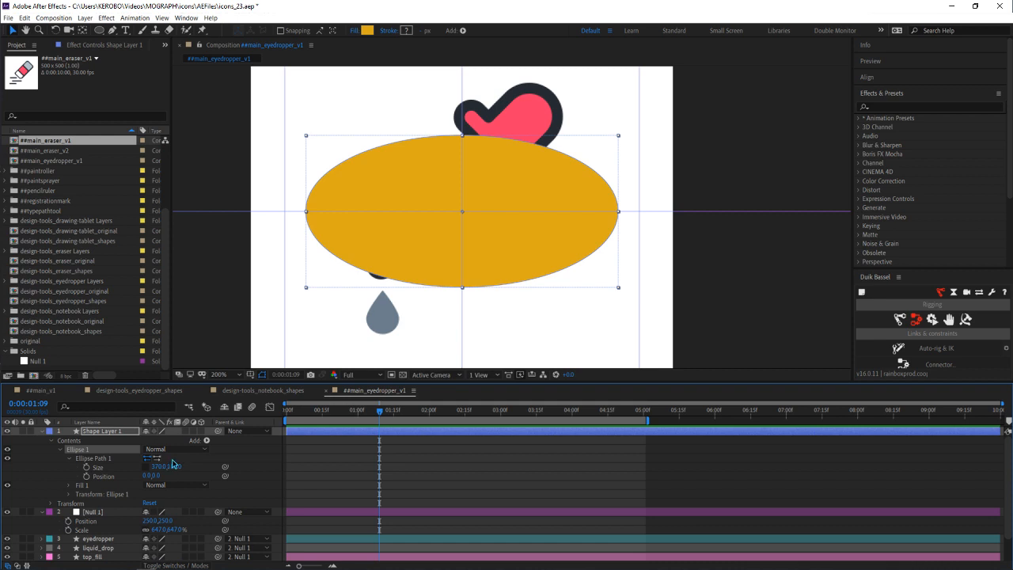
key("ctrl+shift+z")
key("space")
mouse_move(430, 273)
left_mouse_down()
mouse_move(419, 185)
mouse_move(422, 220)
left_mouse_up()
Try rotating Ellipse 1 to 1x+3° in its group transform, and undo both the rotation and the path offset
left_click(68, 494)
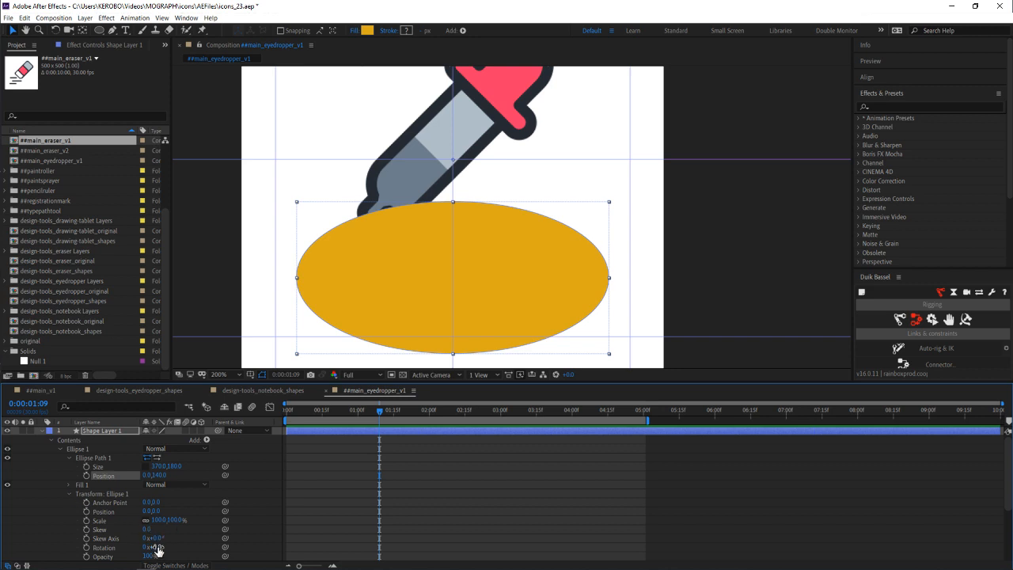
left_click_drag(157, 546, 340, 540)
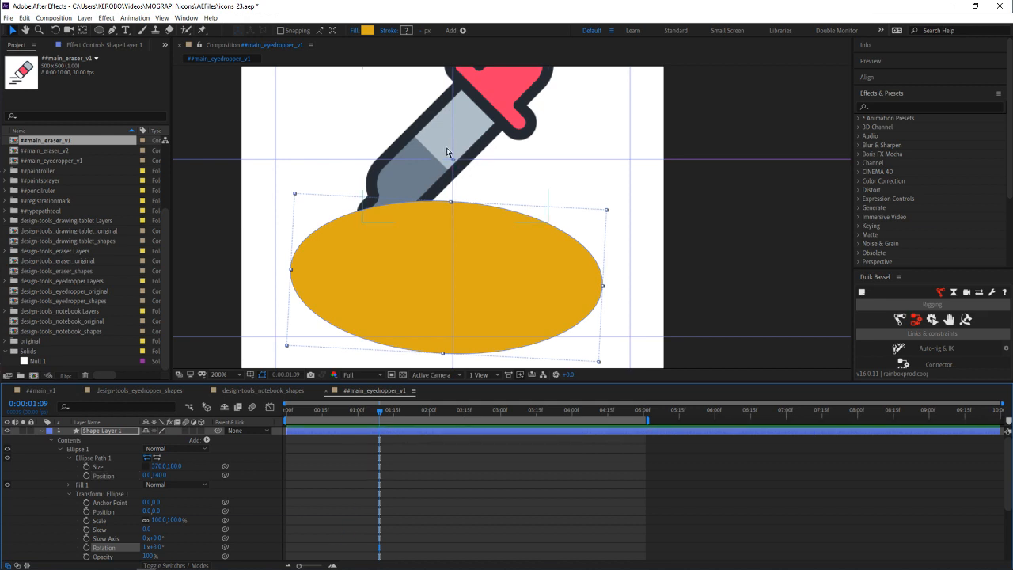
key("ctrl+z")
key("ctrl+z")
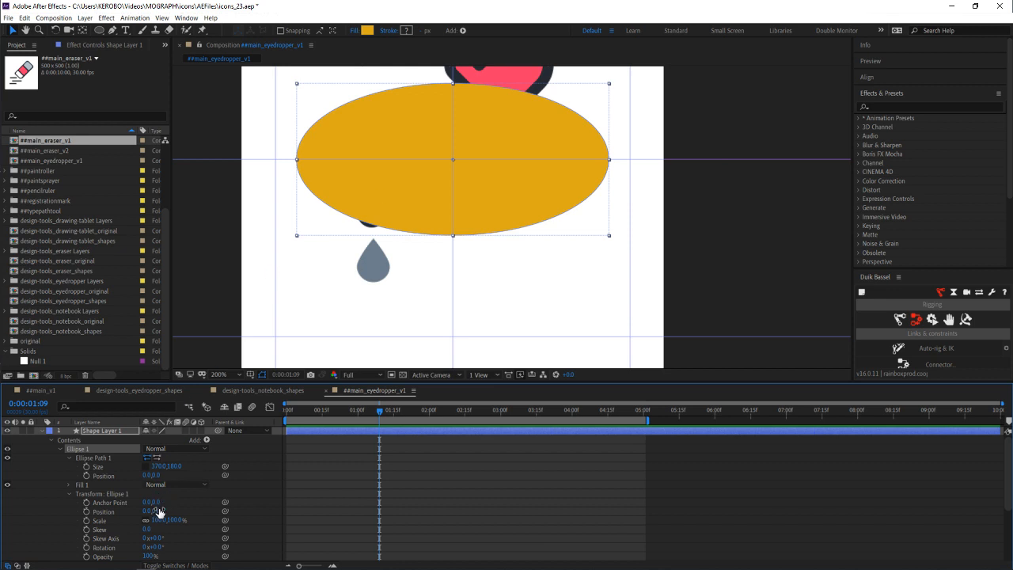
Set Transform: Ellipse 1's Position to 0, 107 and try a rotation of 1x+51°, undoing the rotation
left_click_drag(158, 511, 215, 509)
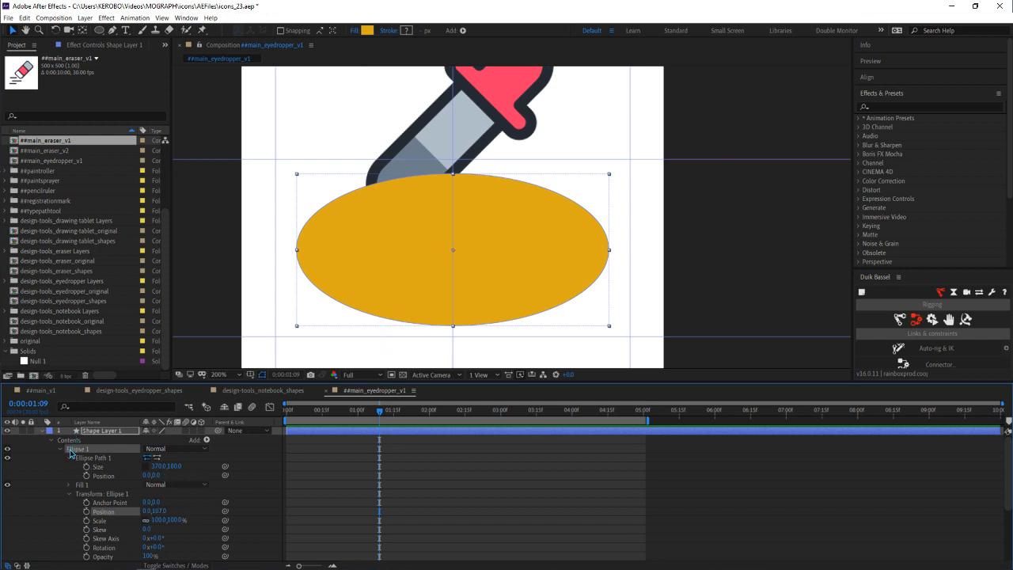
left_click(103, 476)
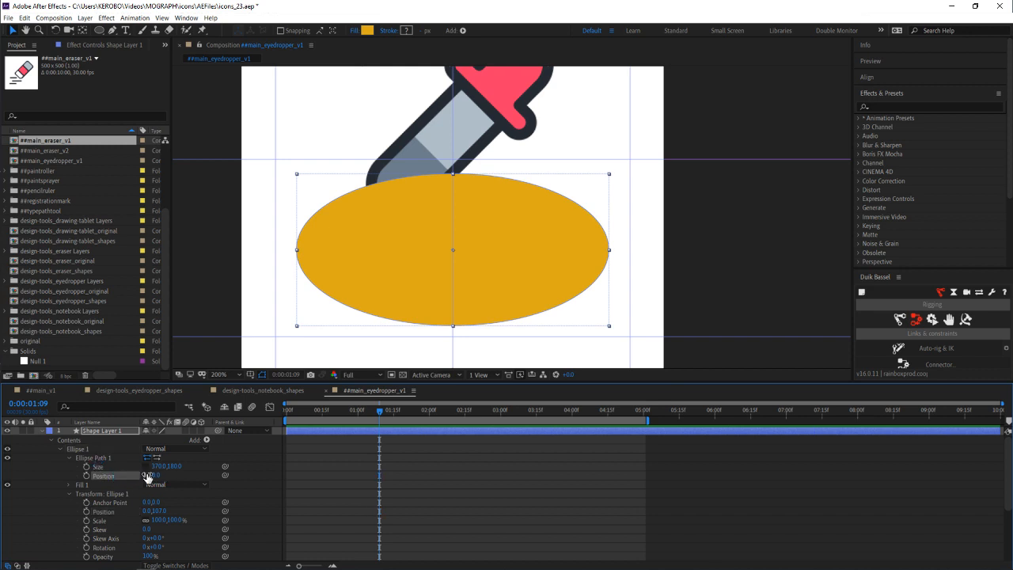
left_click(70, 459)
left_click(109, 477)
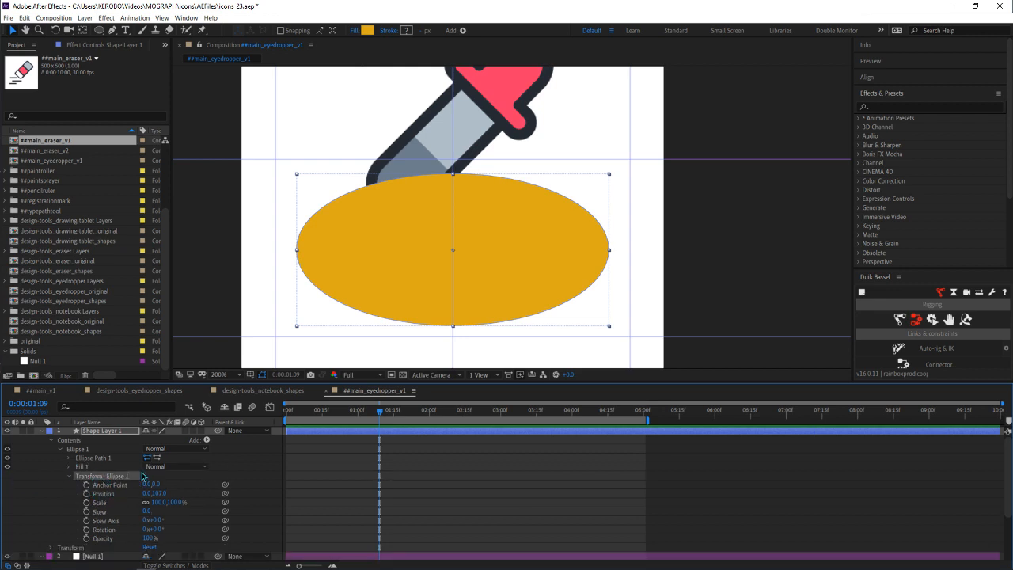
left_click_drag(159, 493, 159, 493)
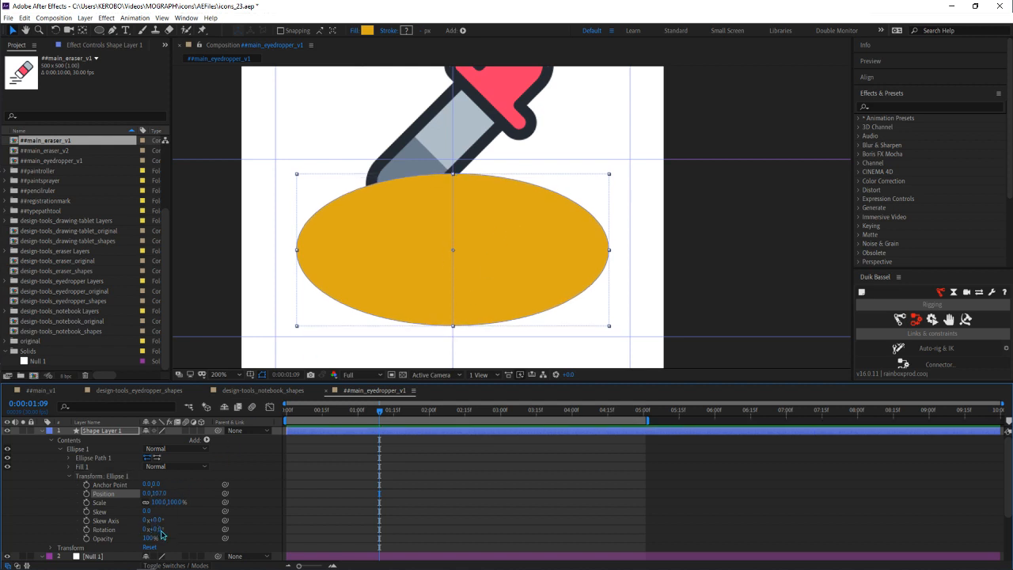
left_click_drag(157, 532, 334, 533)
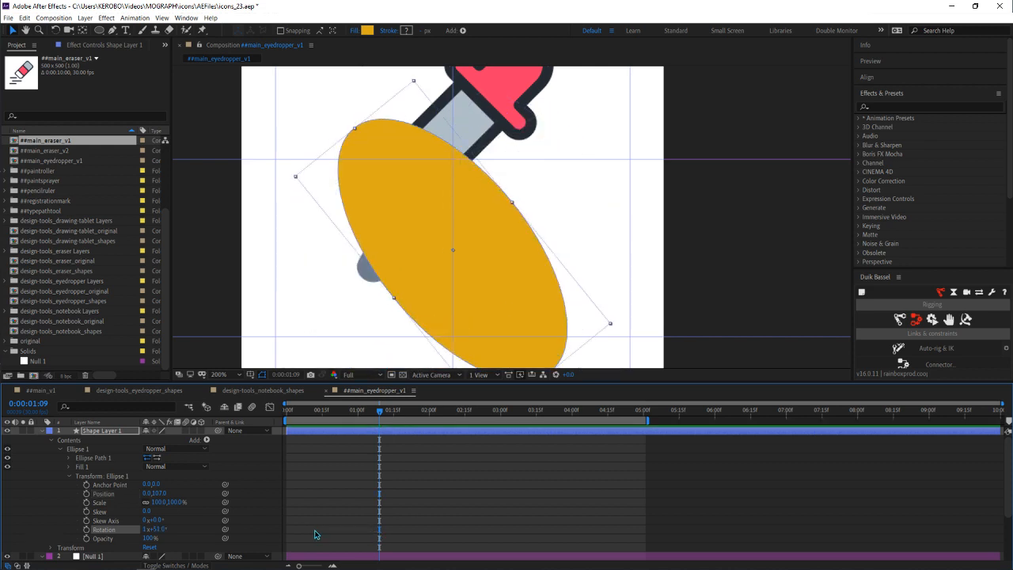
key("ctrl+z")
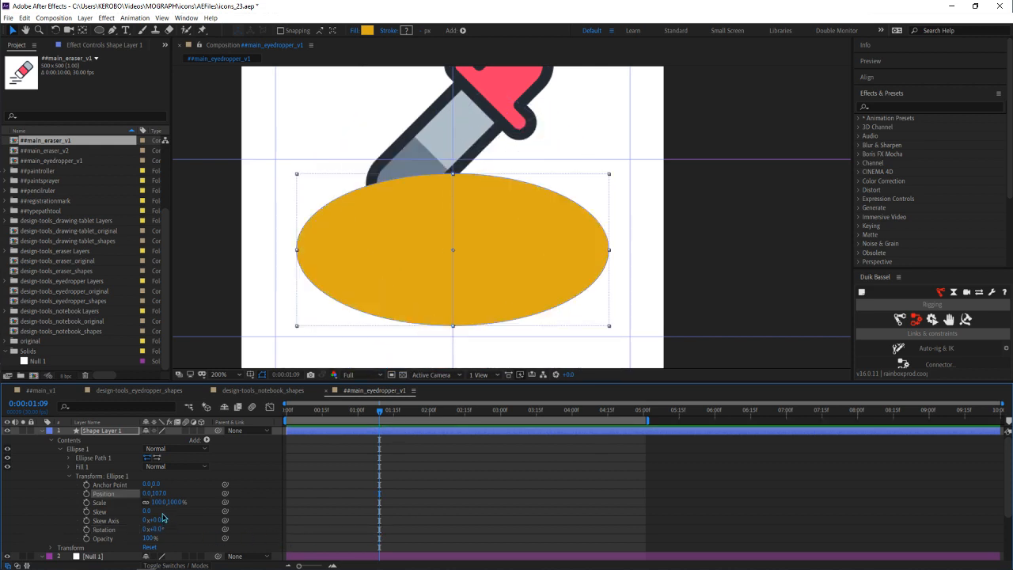
Set Transform: Ellipse 1's Position to 0, 100 and collapse the transform group
left_click(161, 493)
type("100")
key("Return")
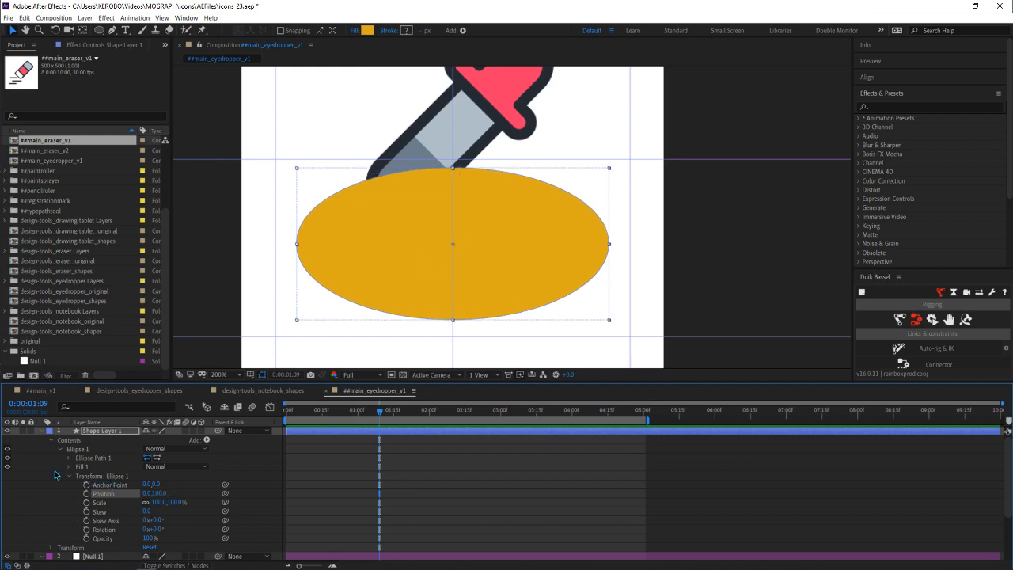
key("F2")
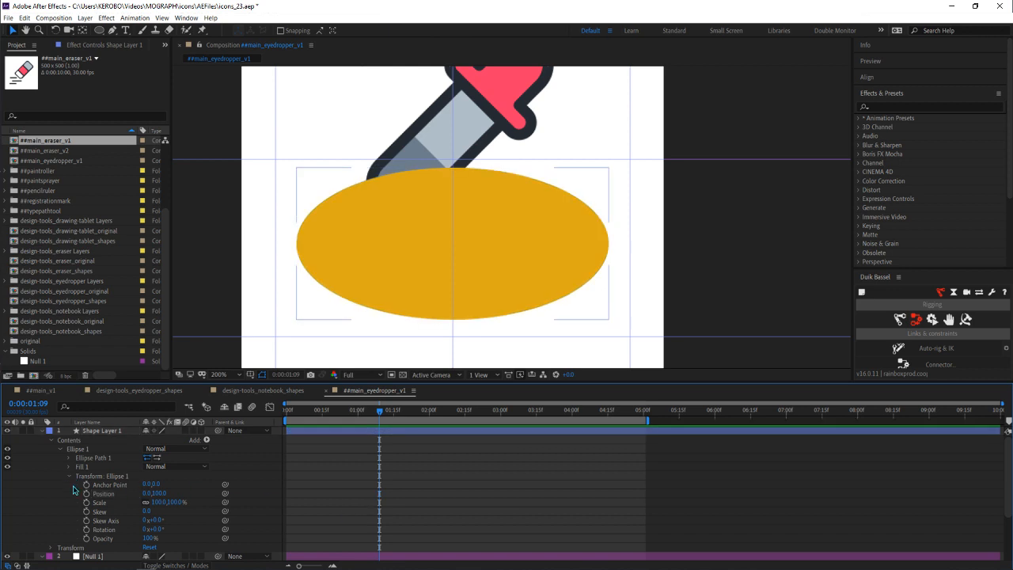
left_click(68, 477)
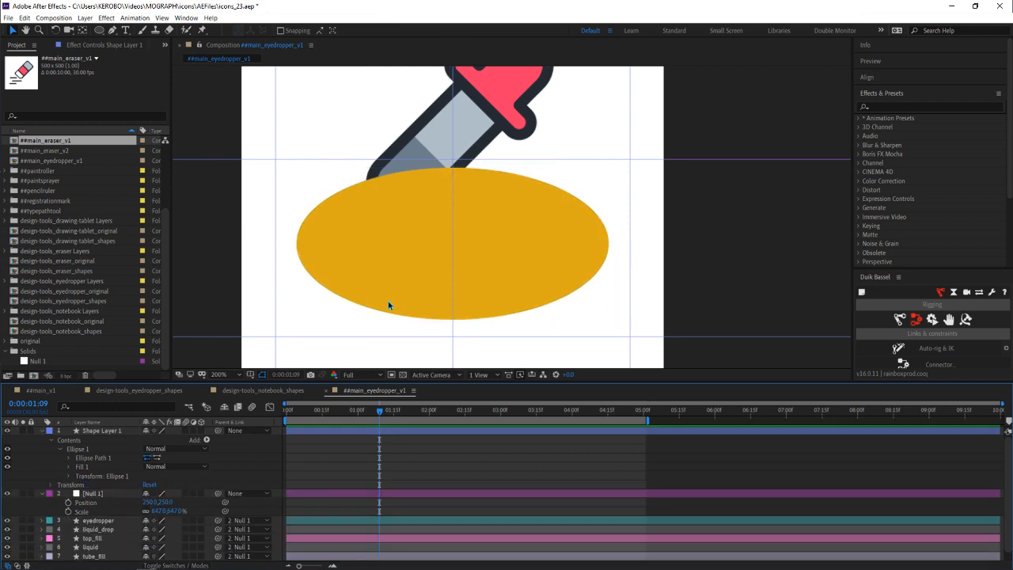
Move Shape Layer 1 below tube_fill in the layer stack so it sits just above bg
left_click_drag(388, 303, 364, 323)
key("comma")
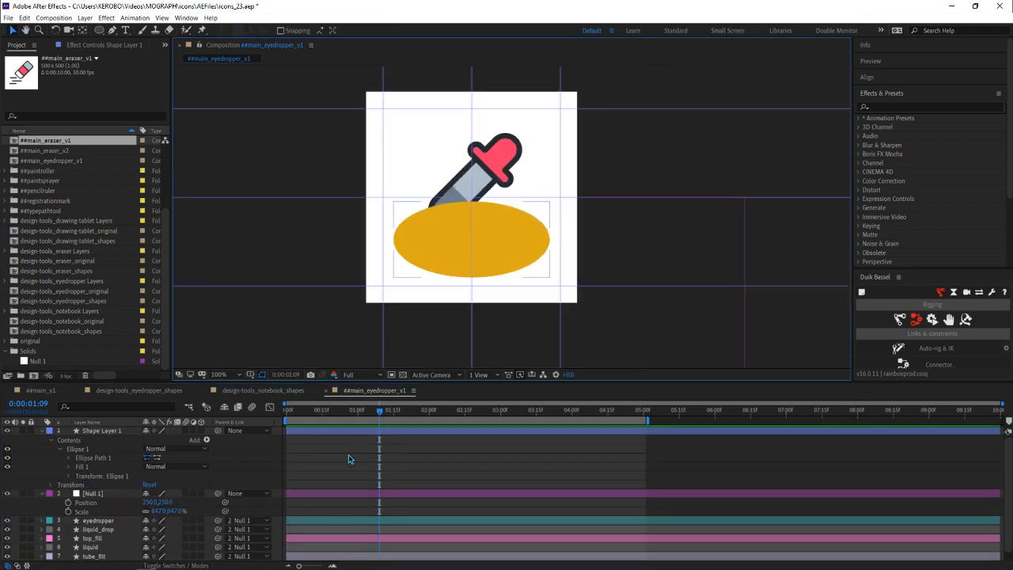
left_click(98, 432)
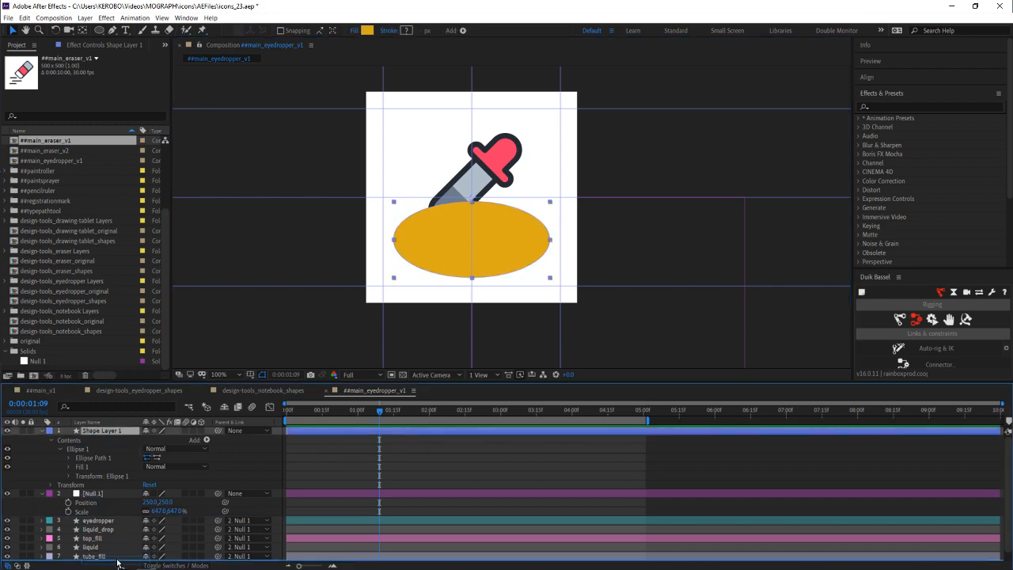
scroll(111, 546, "down", 1)
left_click_drag(116, 553, 116, 552)
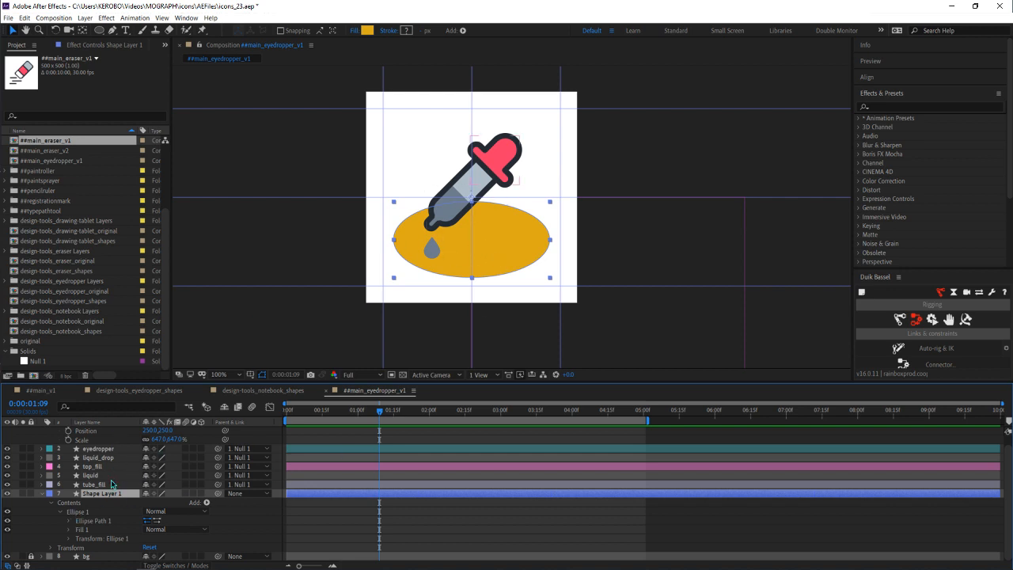
Rename Shape Layer 1 as circle and collapse its contents
key("Return")
type("circle")
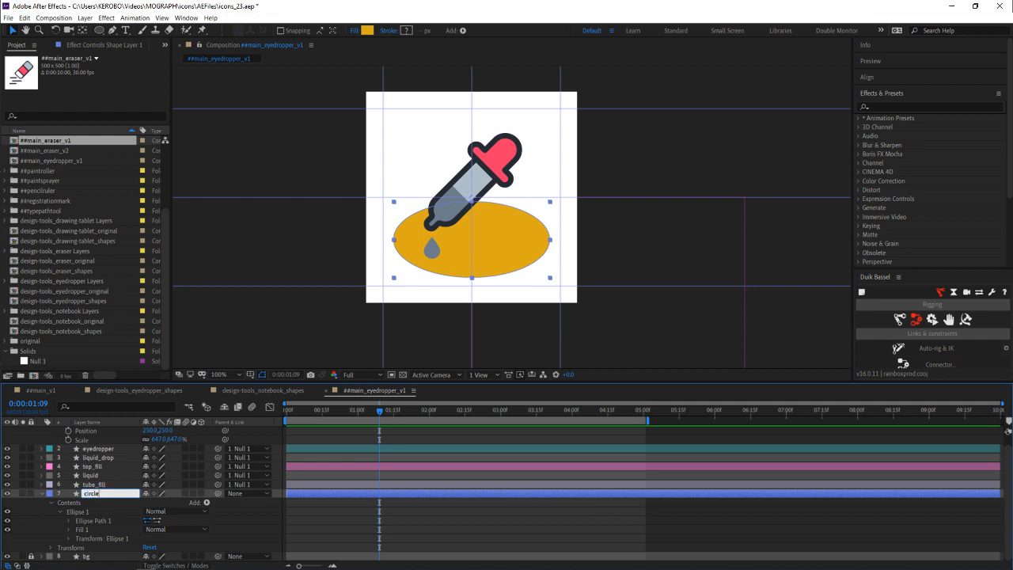
key("Return")
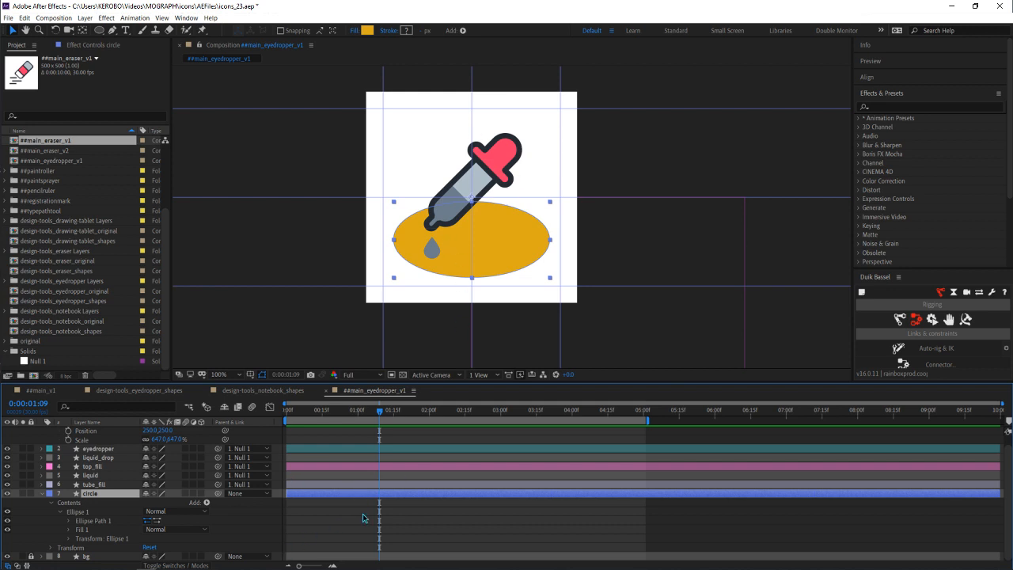
left_click(53, 511)
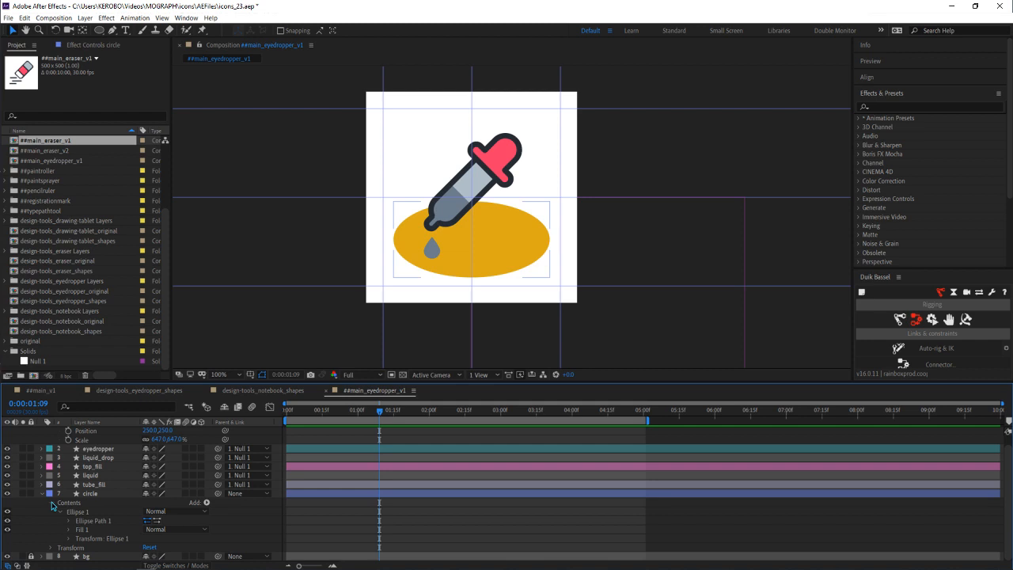
left_click(51, 504)
Recolor the circle layer's fill to 6D7C8C by sampling the grey liquid inside the eyedropper
left_click(91, 502)
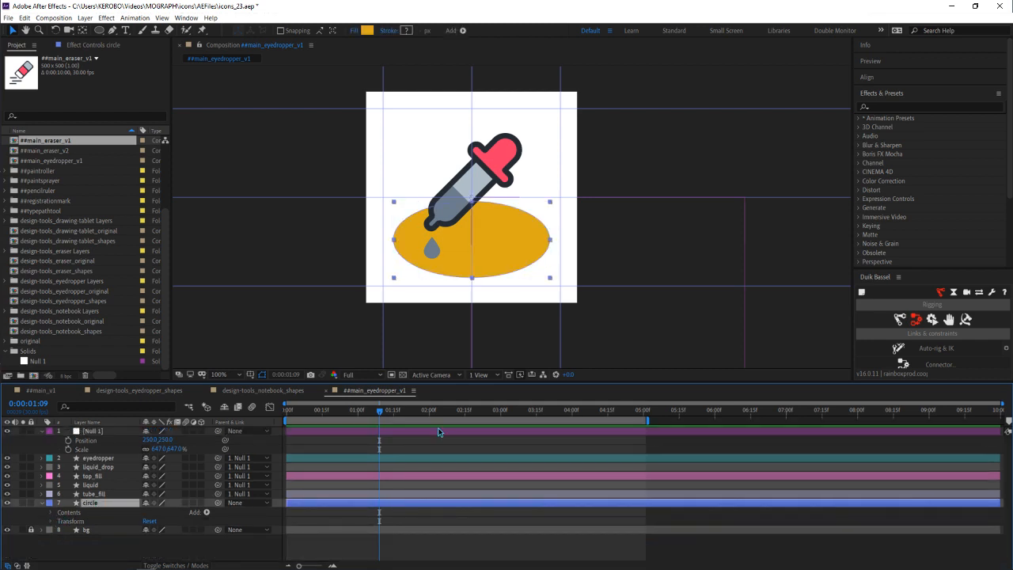
left_click(368, 32)
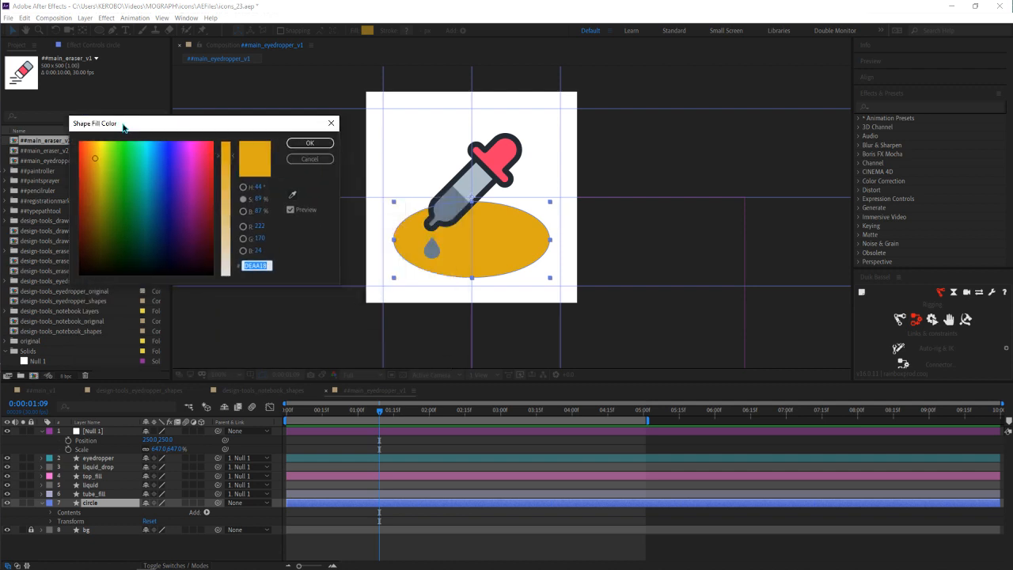
left_click(293, 198)
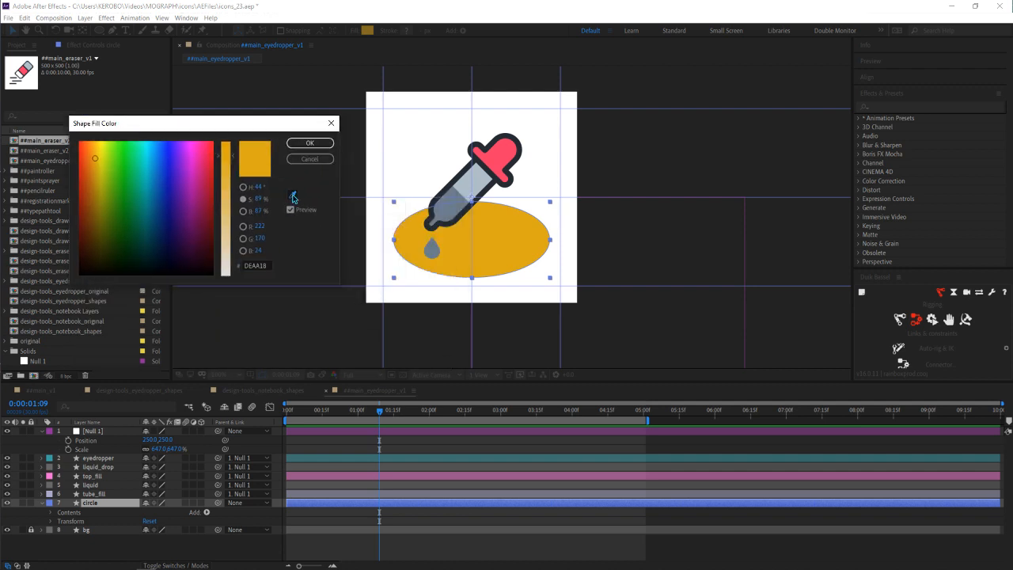
left_click(458, 193)
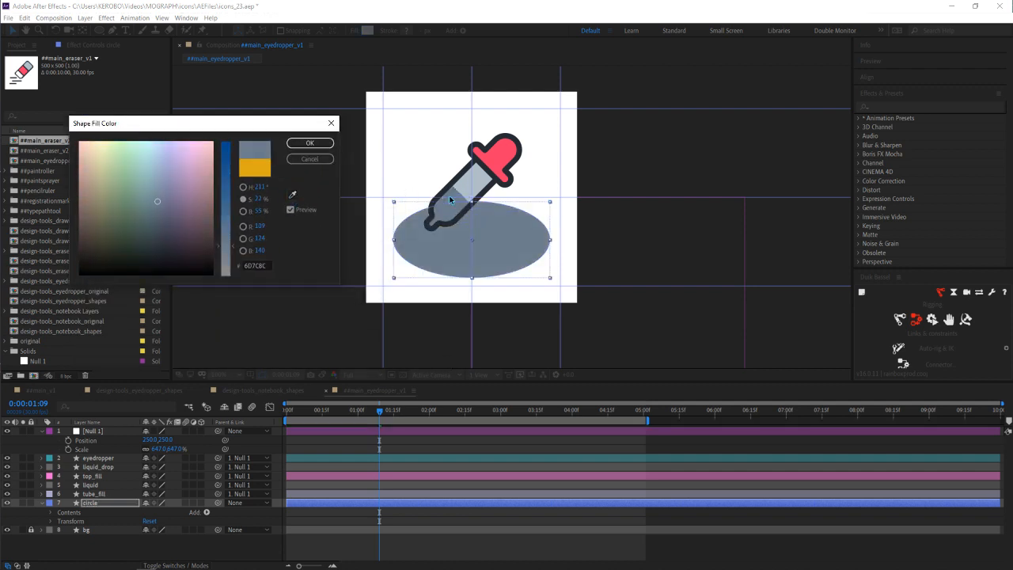
left_click(311, 144)
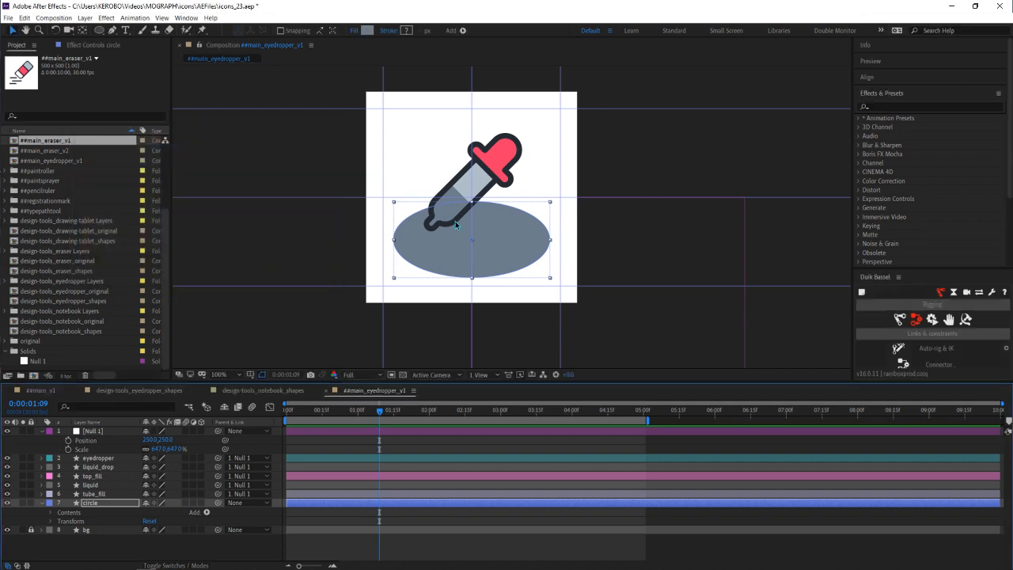
Hide the circle layer to check the liquid_drop layer beneath the eyedropper tip, and show the circle again
left_click(8, 503)
left_click(98, 467)
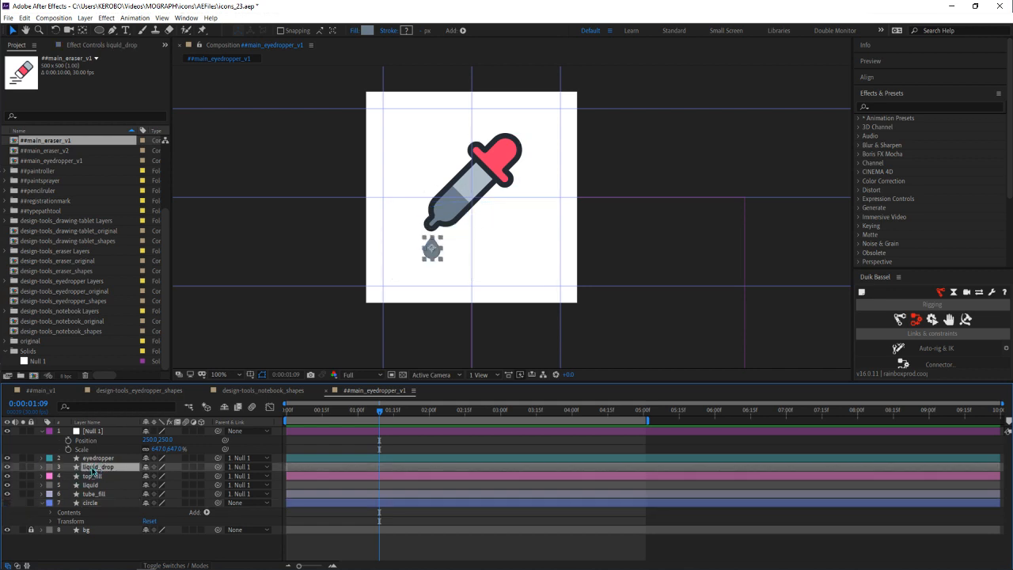
left_click(7, 503)
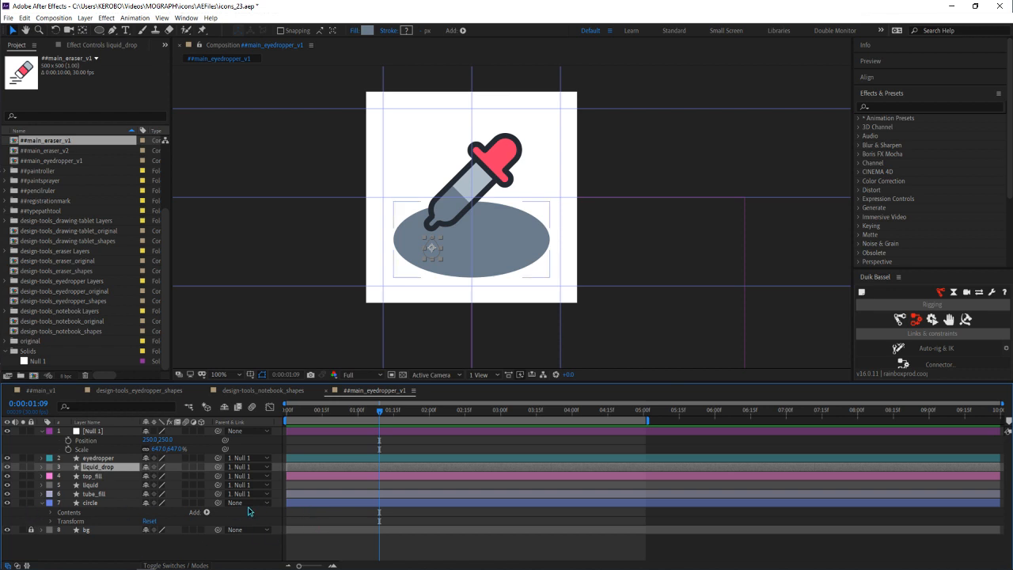
left_click(318, 517)
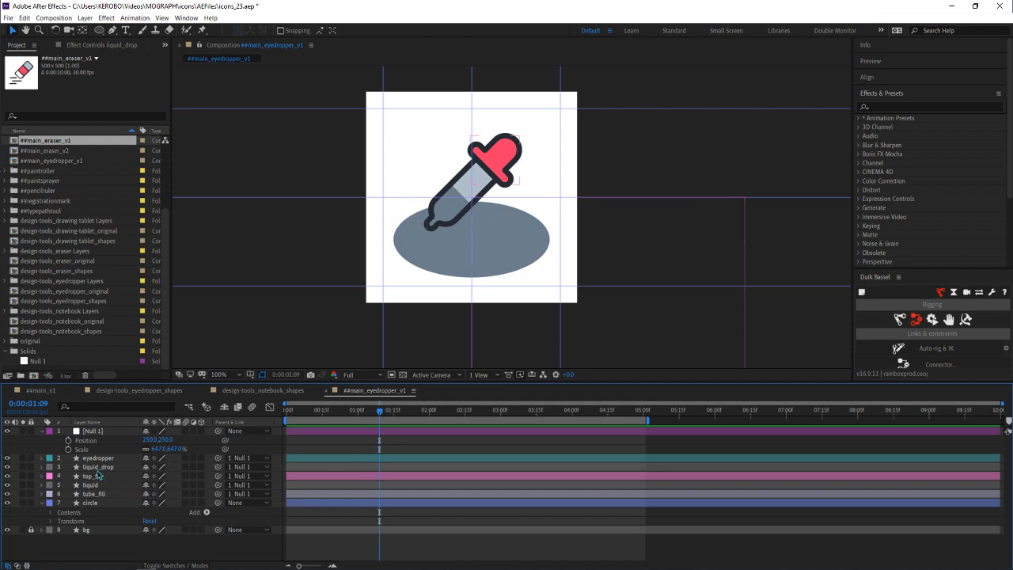
Hide the circle and liquid_drop layers so only the eyedropper icon shows on the background
left_click(8, 503)
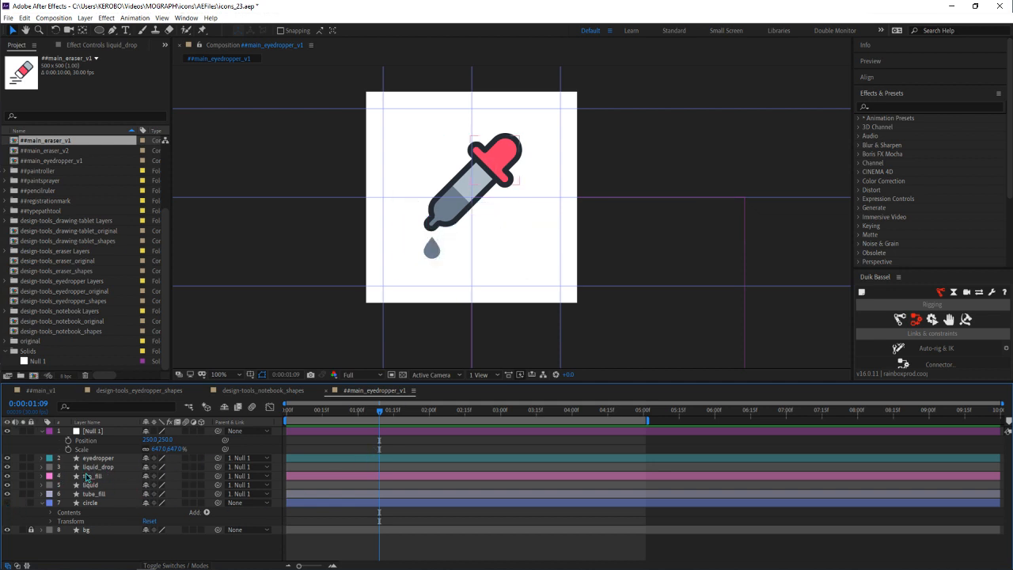
left_click(97, 467)
left_click(7, 467)
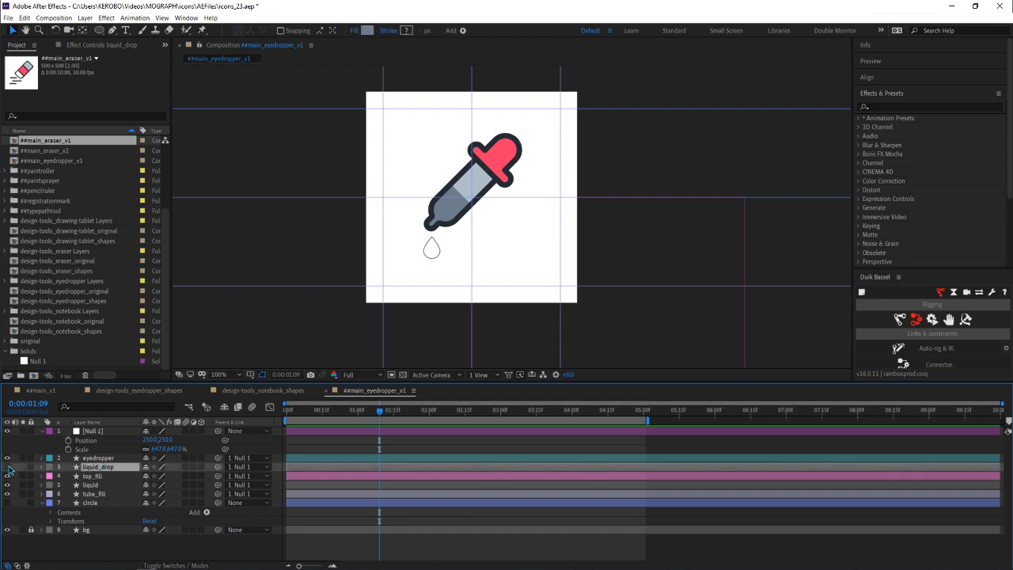
left_click(349, 548)
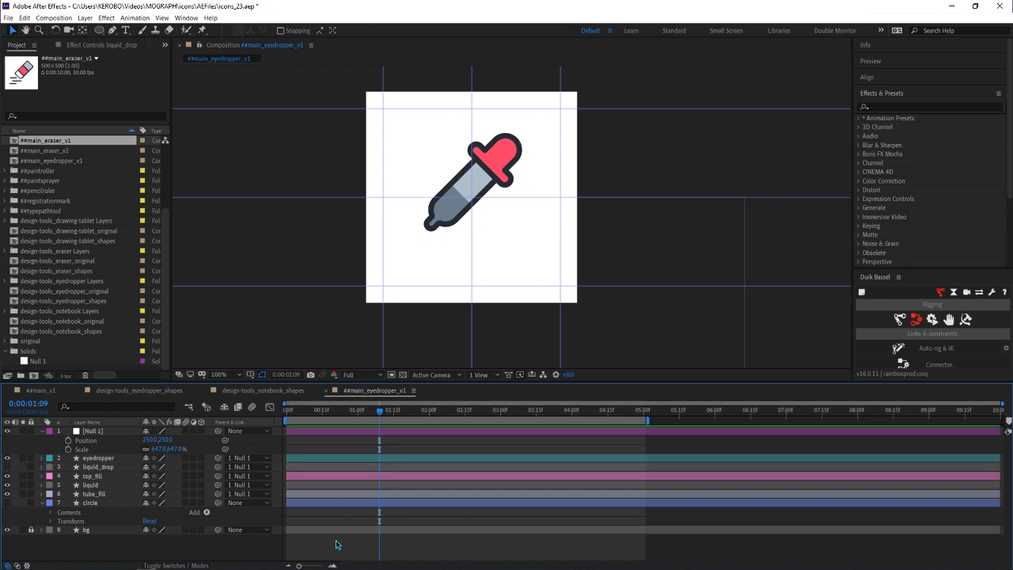
Try deleting the Null 1 layer that parents the eyedropper parts, and undo the deletion
left_click(112, 494)
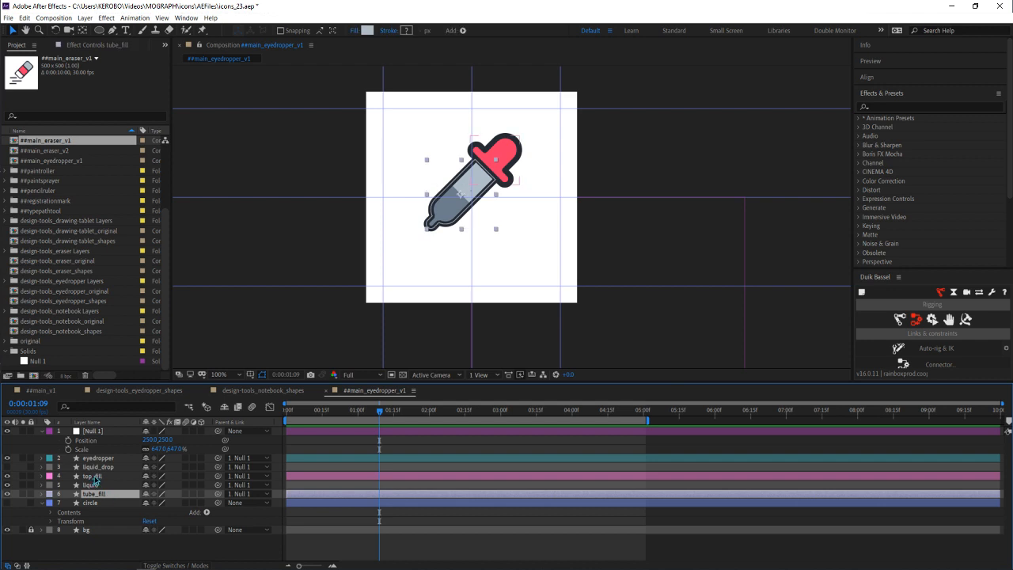
left_click(96, 475)
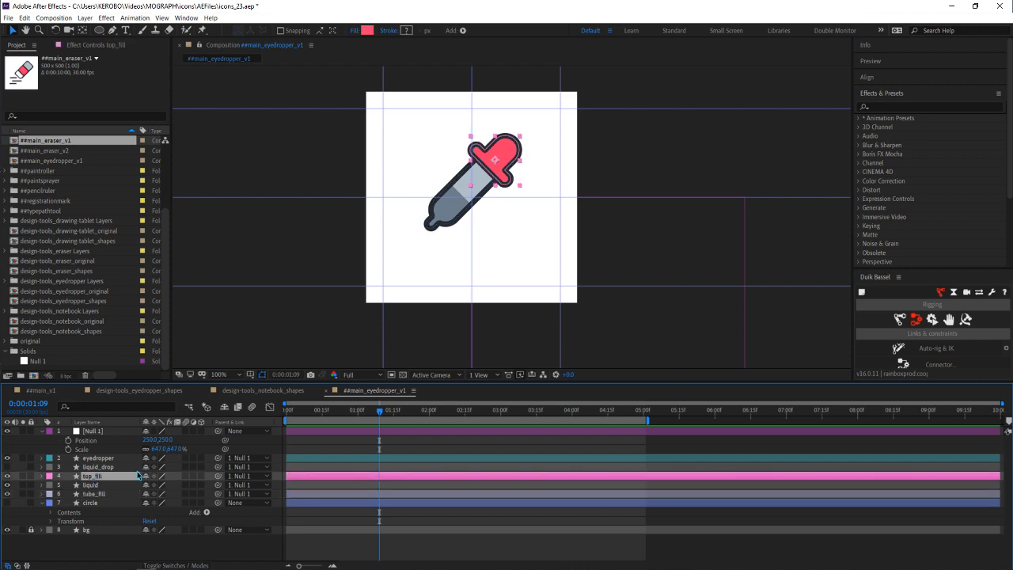
left_click(109, 433)
left_click(393, 448)
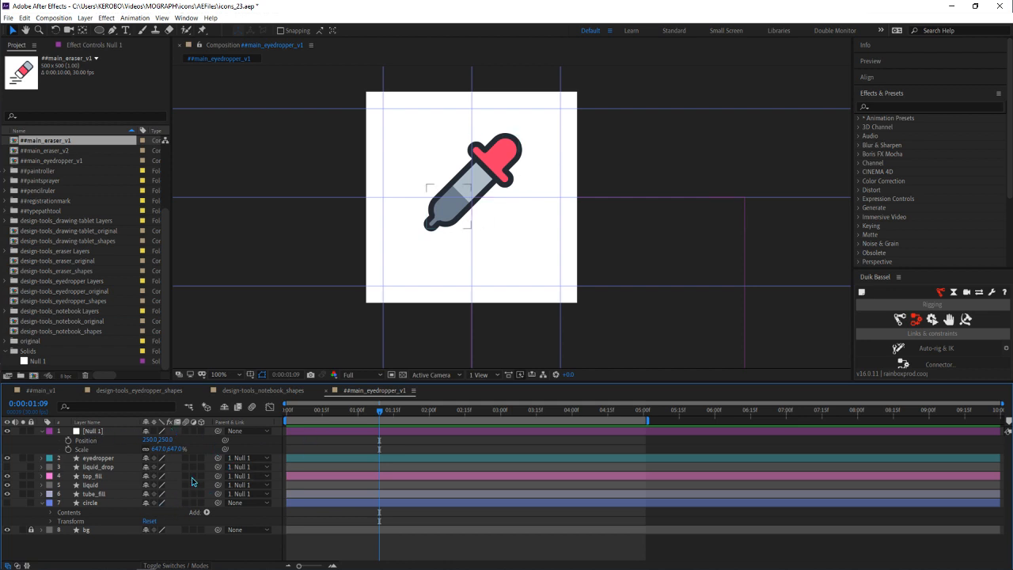
left_click(116, 432)
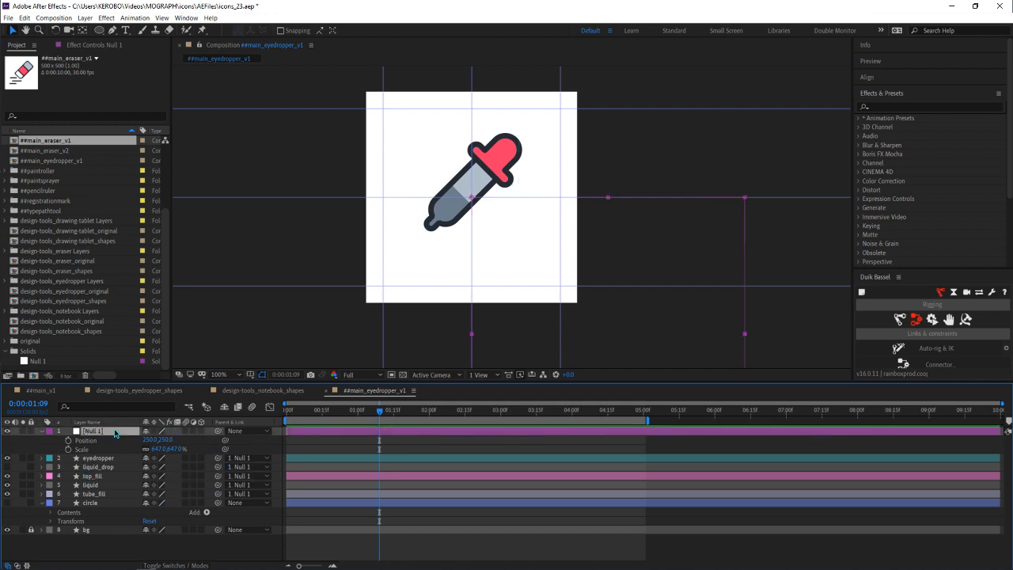
key("Delete")
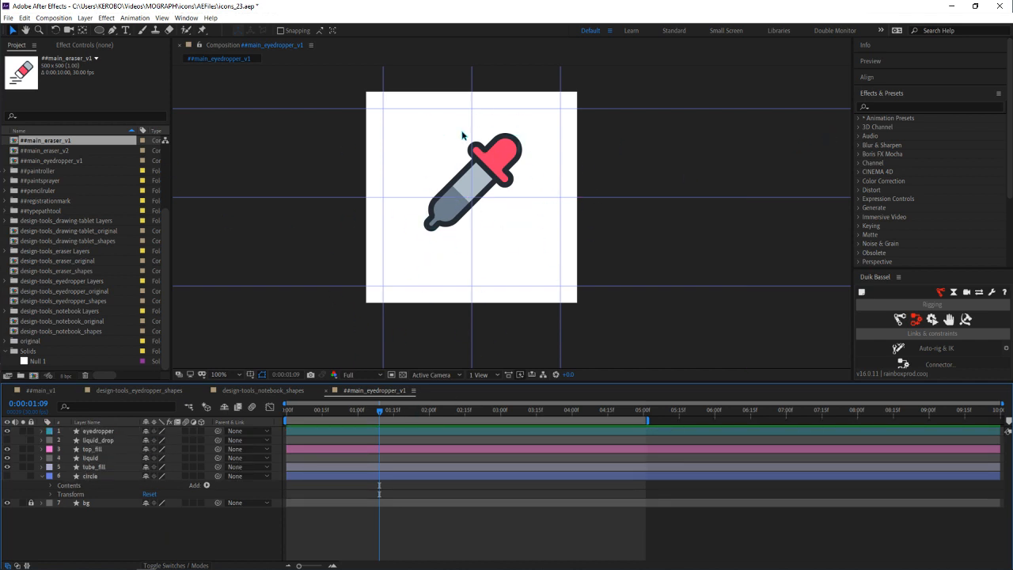
key("ctrl+z")
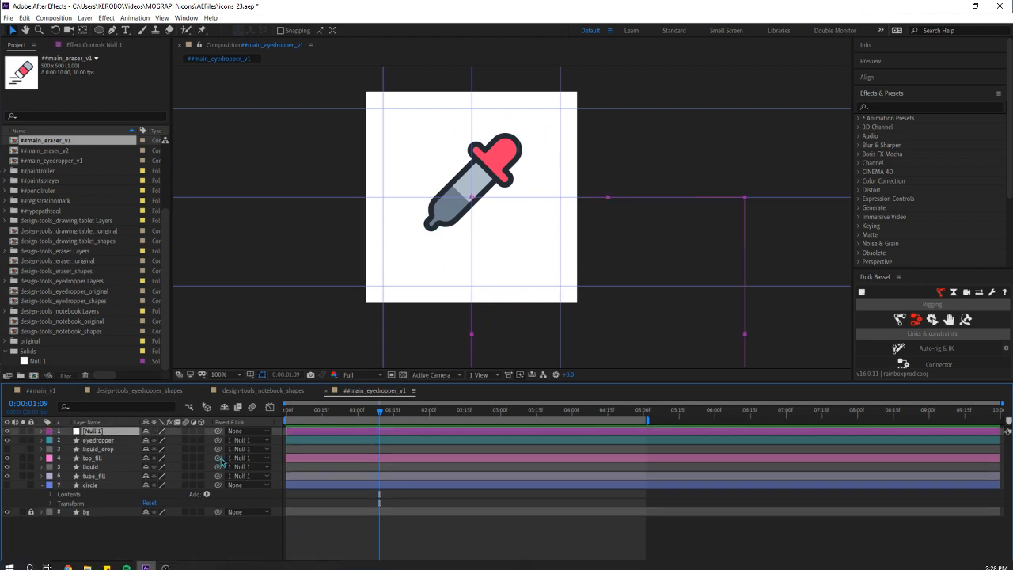
Parent the top_fill, liquid and tube_fill layers to the eyedropper layer
left_click(97, 441)
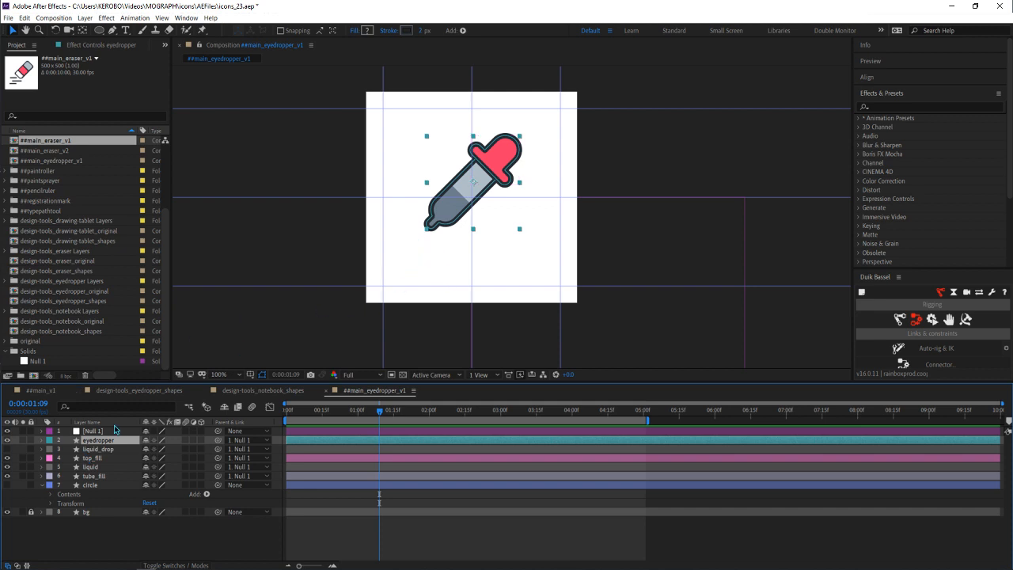
left_click(109, 449)
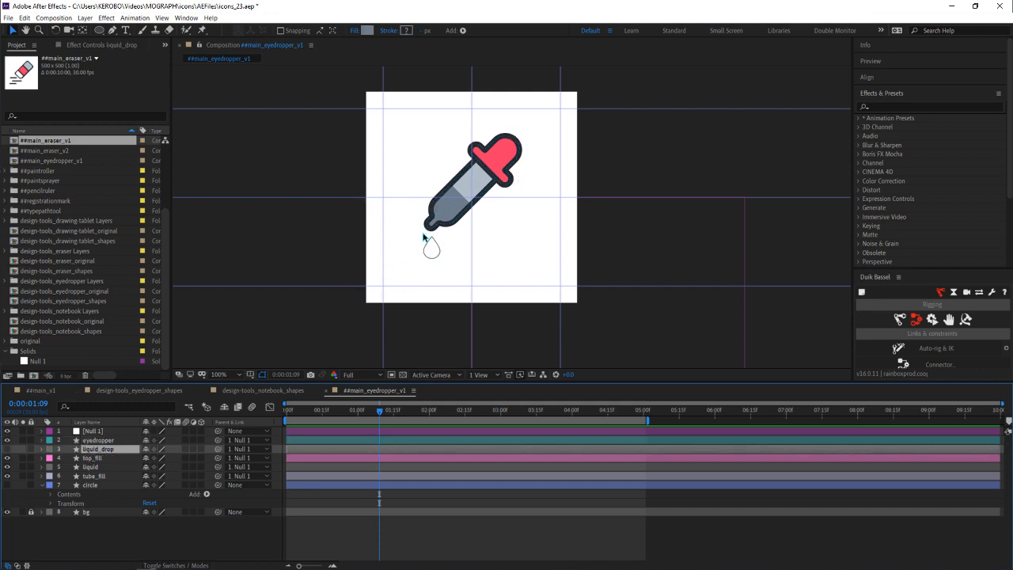
key("ctrl+Down")
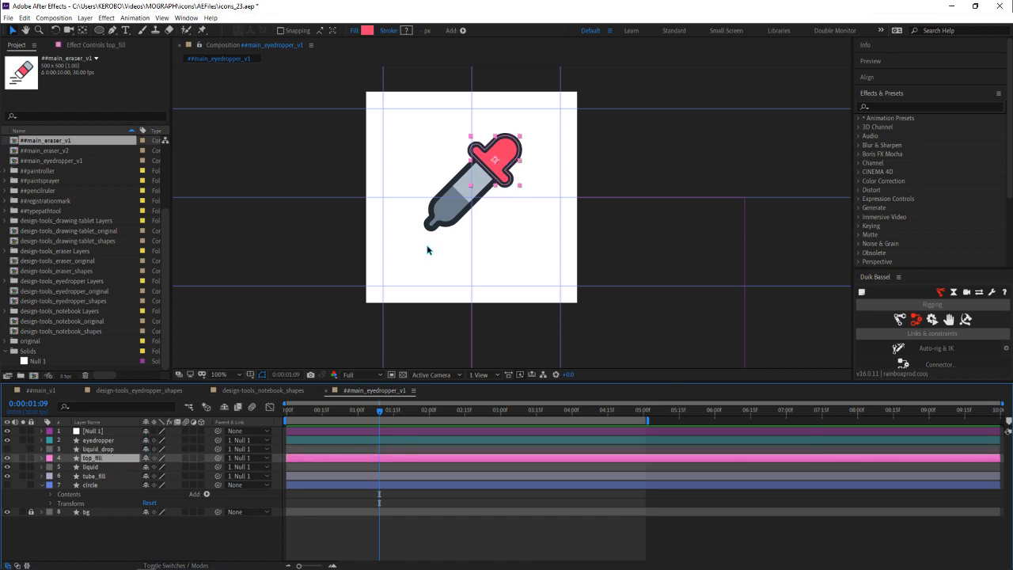
left_click(97, 468)
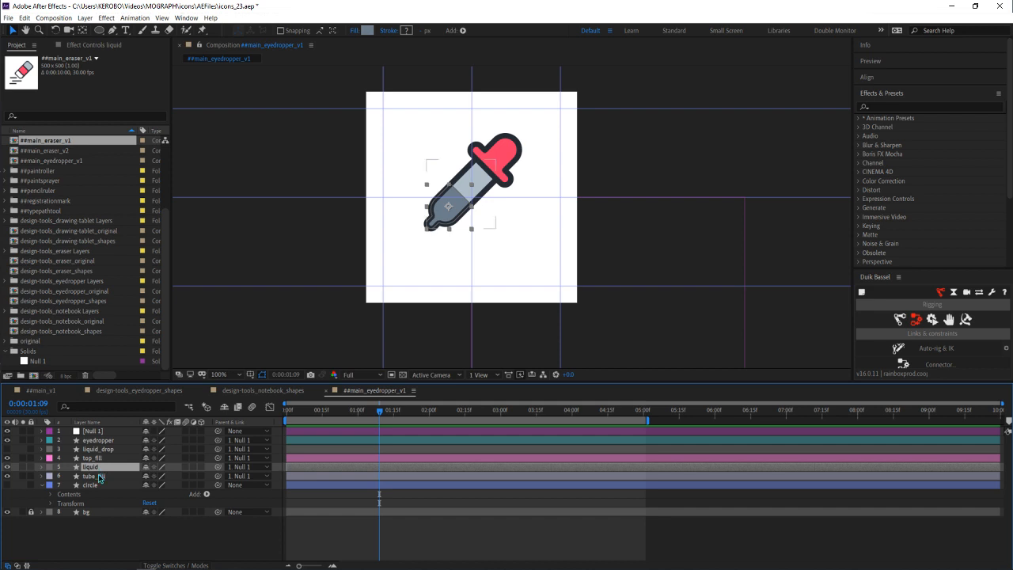
left_click(99, 476, "ctrl")
left_click(98, 459, "ctrl")
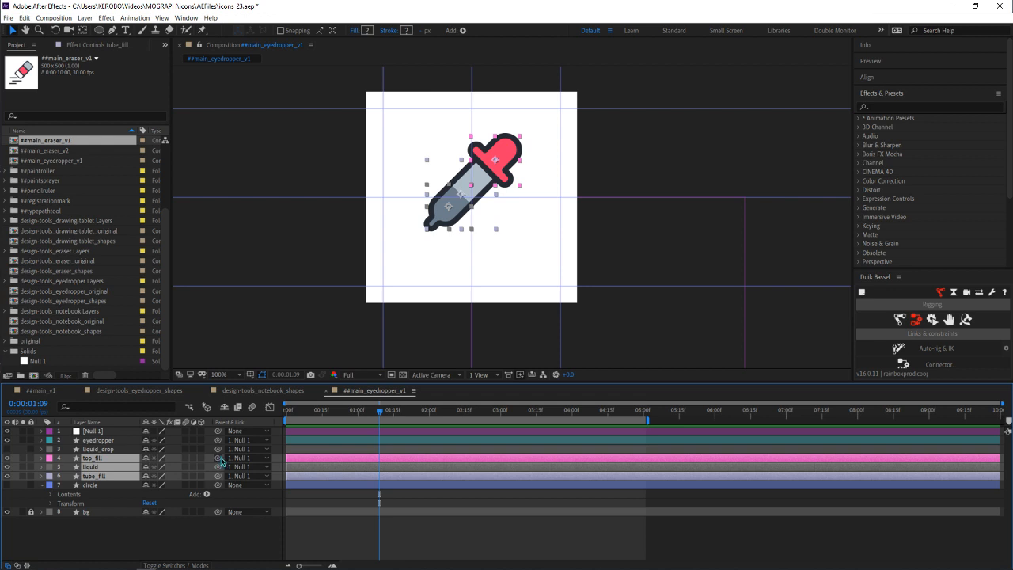
left_click_drag(219, 460, 109, 441)
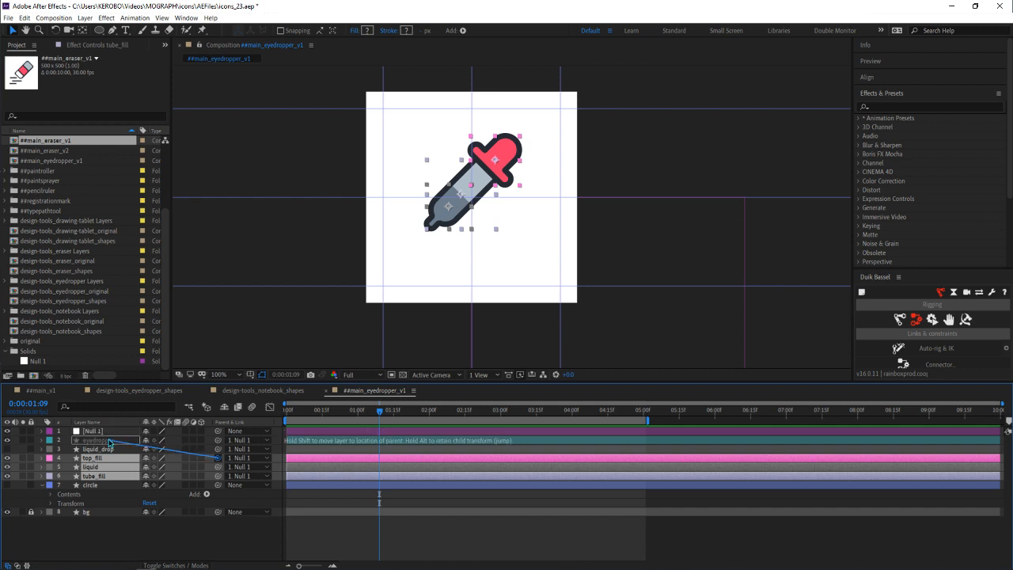
left_click_drag(109, 442, 110, 443)
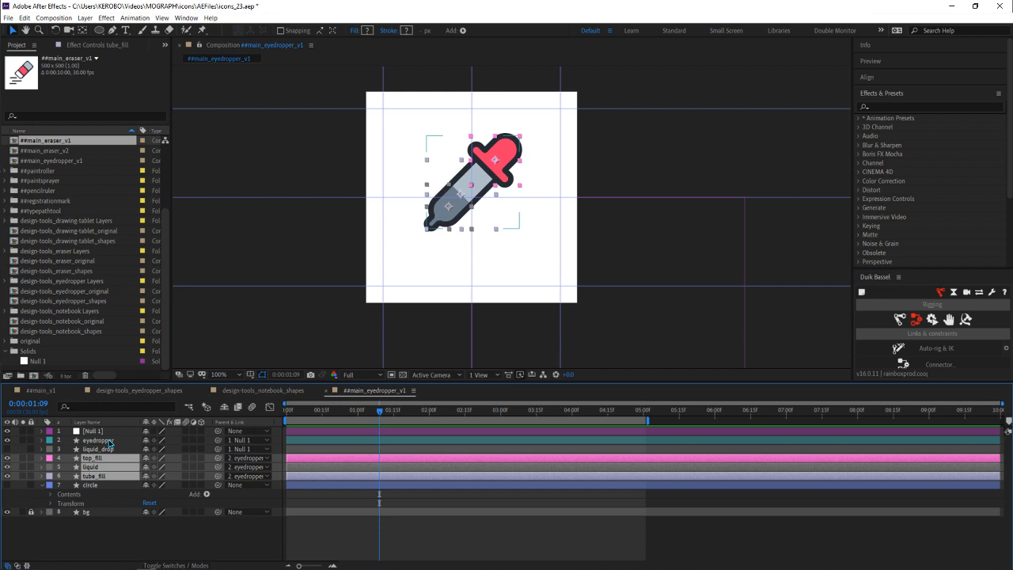
Toggle the eyedropper layer's visibility off and on to check which part of the icon it draws
left_click(108, 440)
left_click(7, 440)
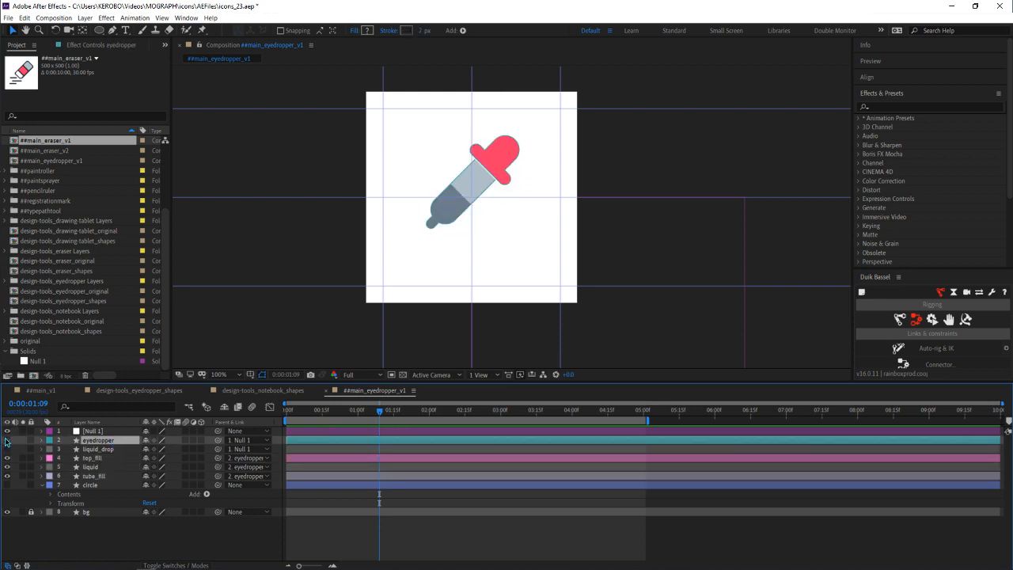
left_click(7, 440)
left_click(7, 441)
left_click(8, 441)
Add Position and Rotation keyframes to the eyedropper layer at 0:00:01:09
key("p")
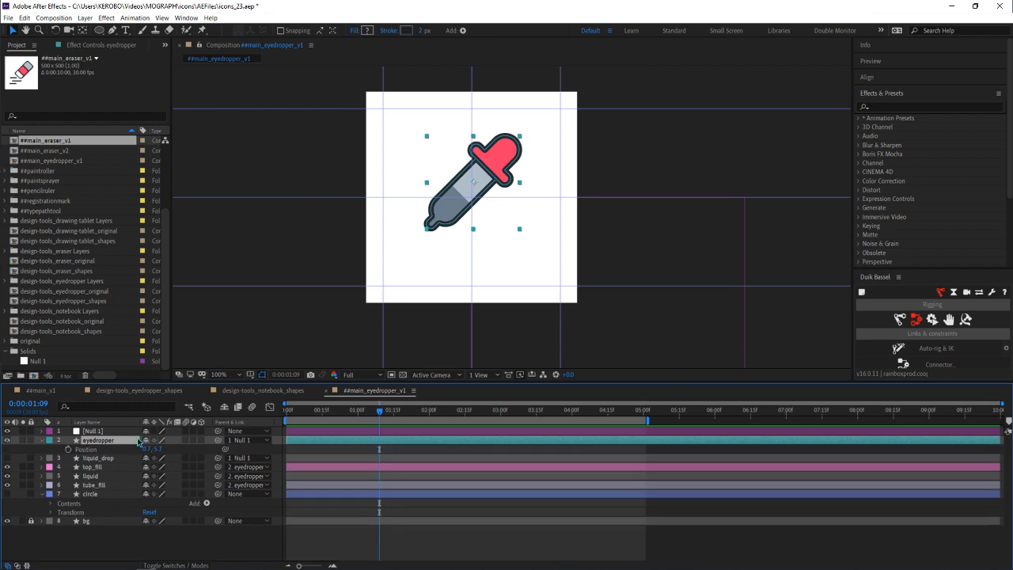
mouse_move(147, 448)
left_mouse_down()
mouse_move(164, 451)
mouse_move(133, 452)
mouse_move(143, 456)
left_mouse_up()
left_click(68, 449)
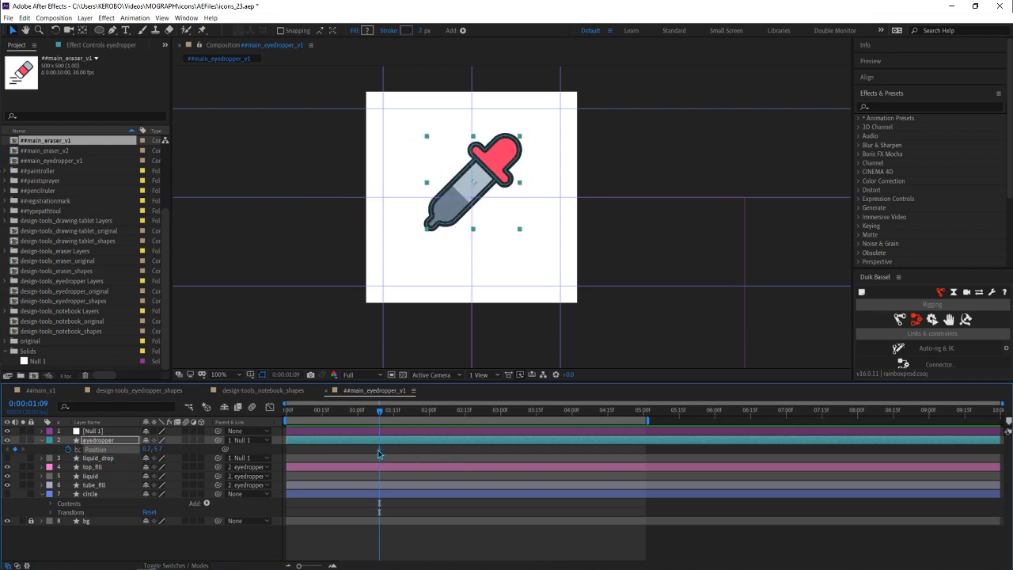
key("shift+r")
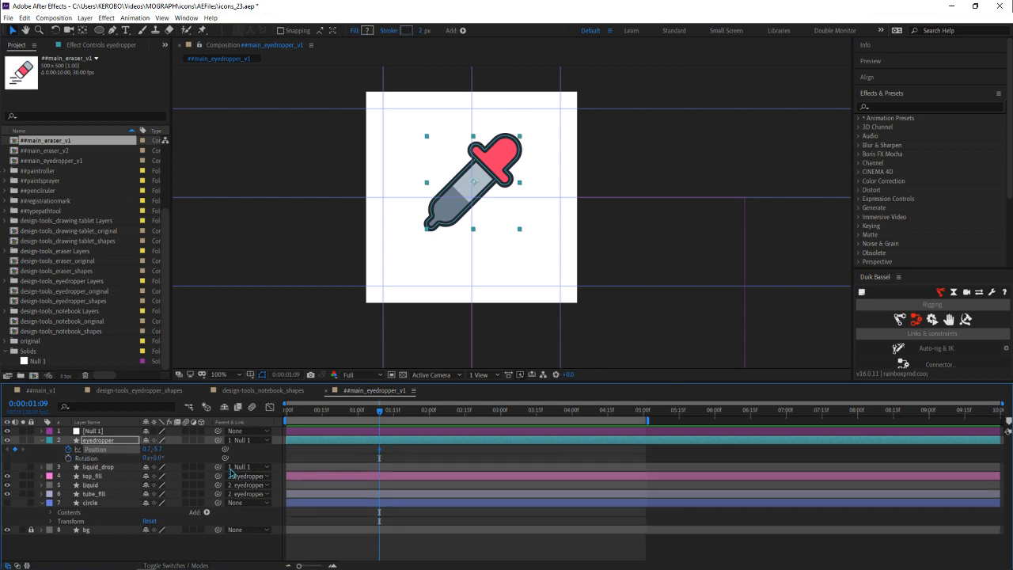
left_click(69, 457)
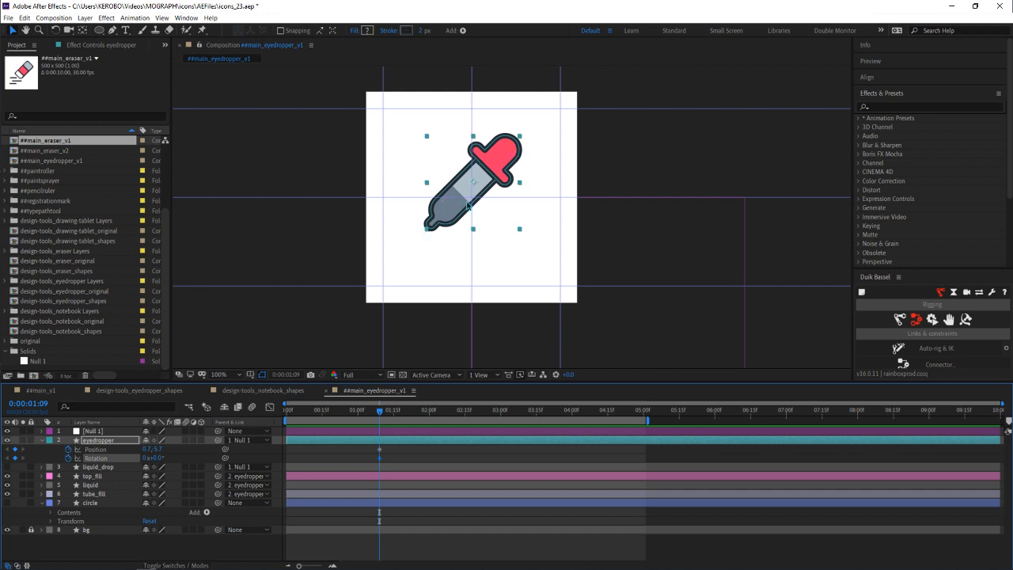
left_click(405, 459)
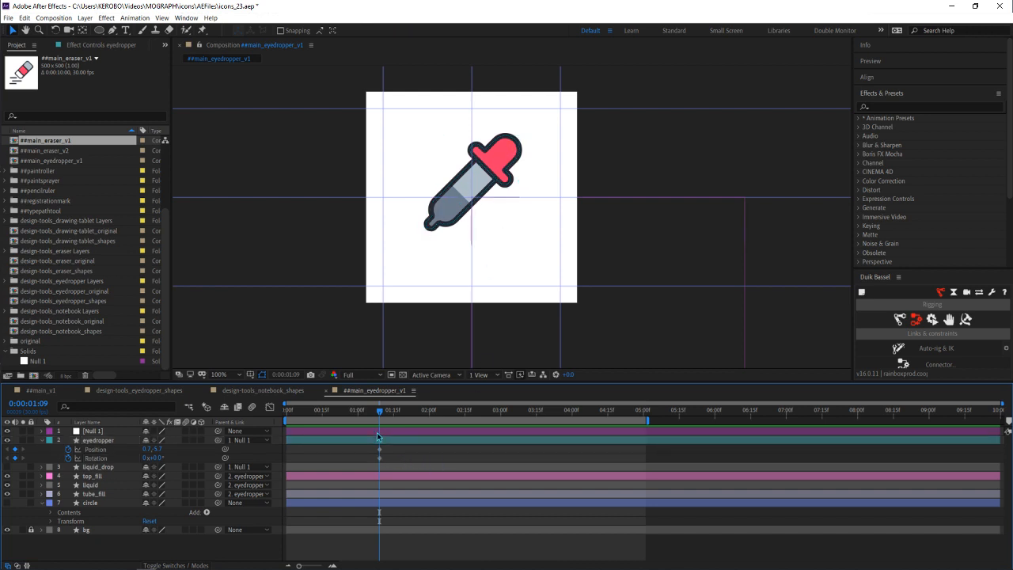
Review the eyedropper_v1.jpg storyboard sketch for the planned eyedropper motion and close it
left_click(385, 452)
left_click(99, 449)
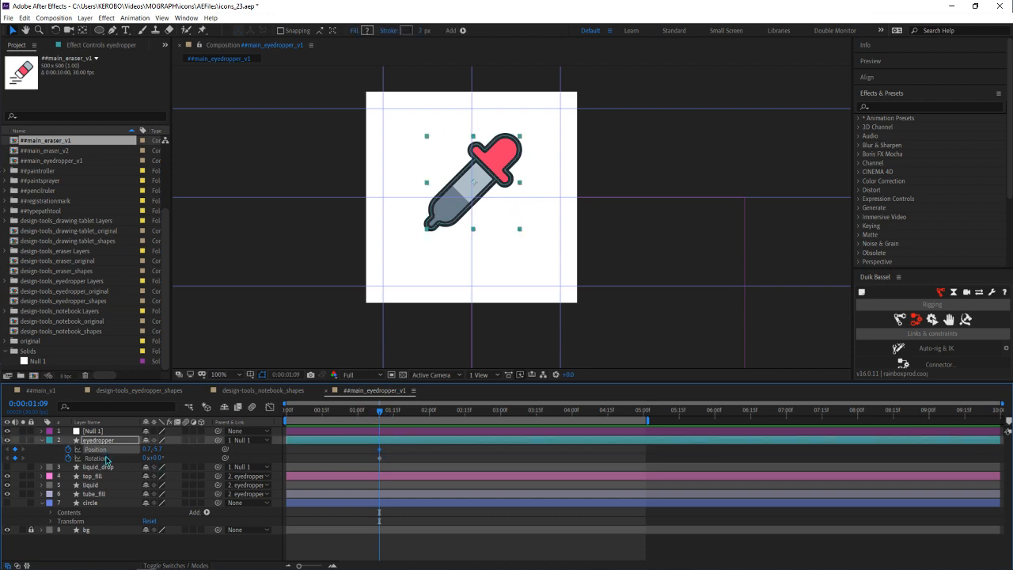
left_click(104, 441)
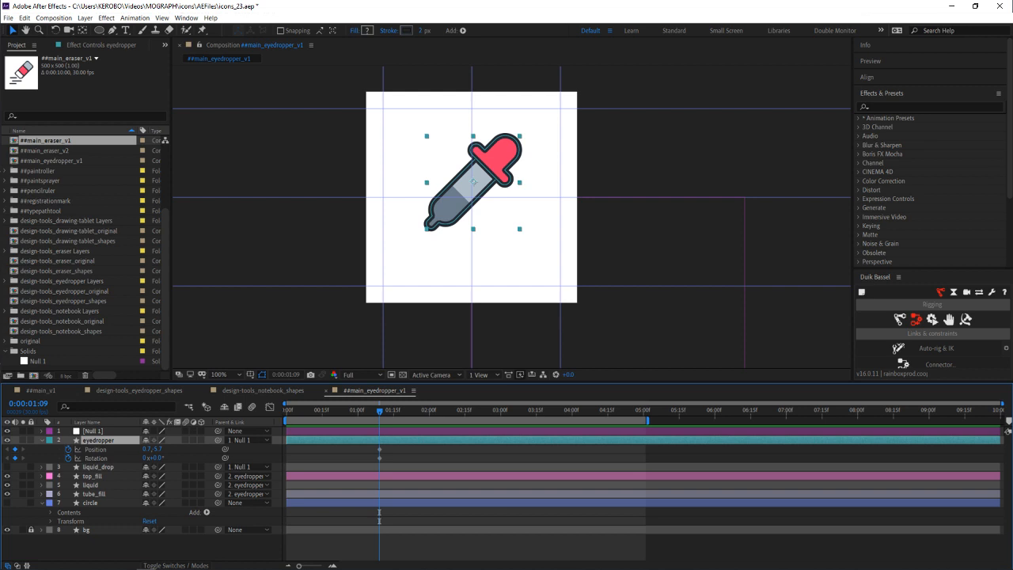
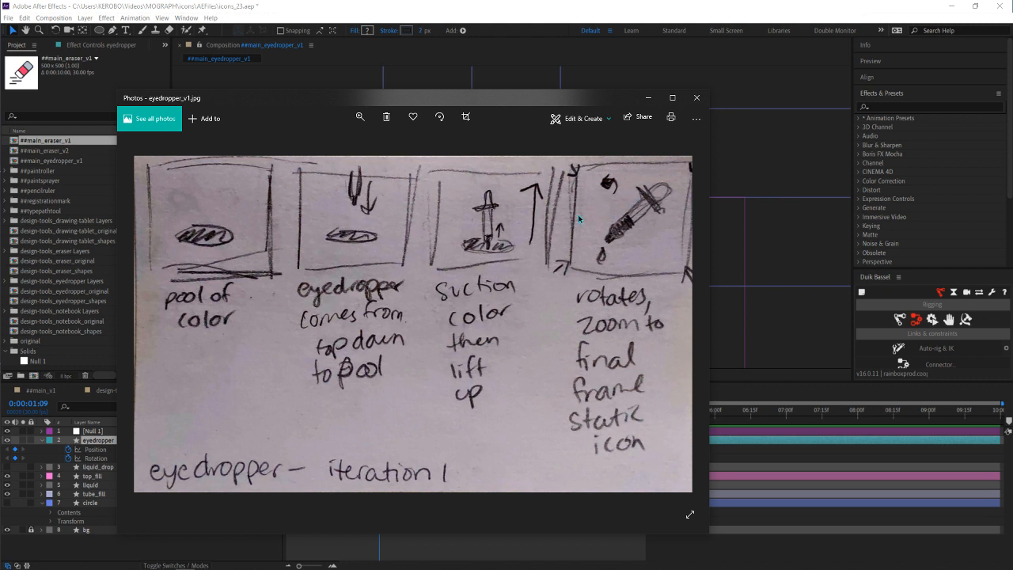
left_click(696, 98)
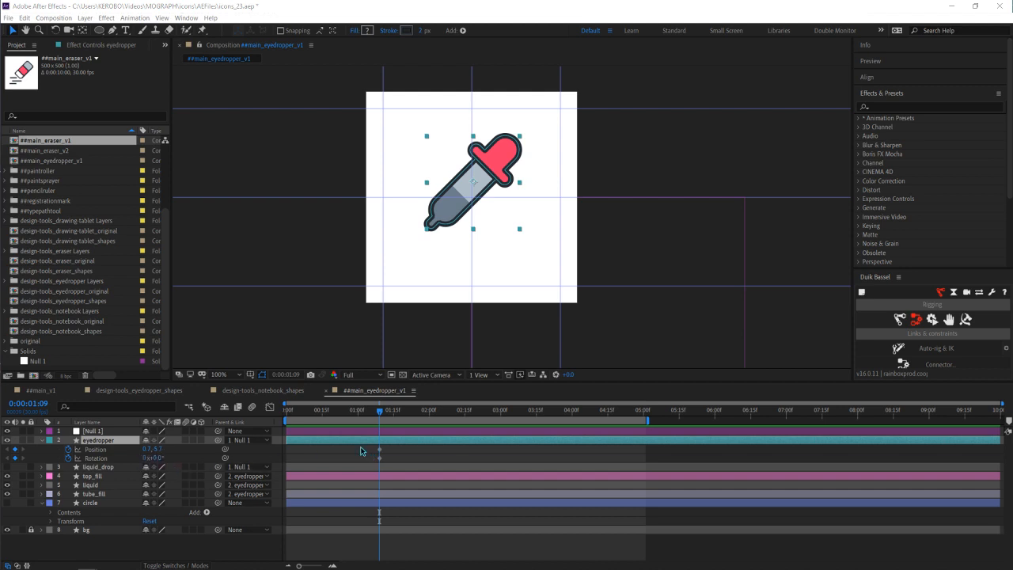
Move the eyedropper's Position and Rotation keyframes to 0:00:02:23 and align the current time with them
left_click_drag(357, 453, 397, 468)
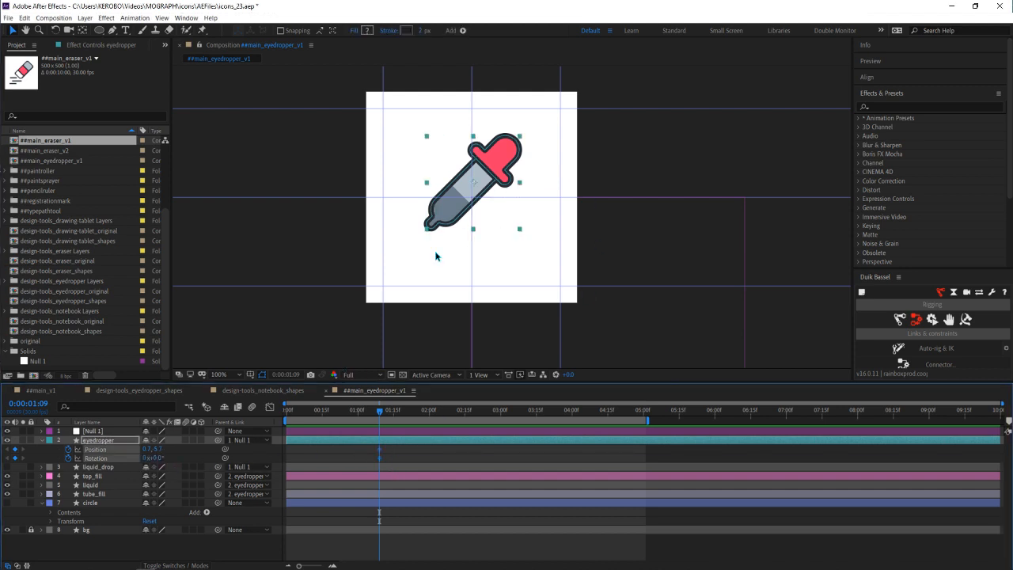
left_click(408, 463)
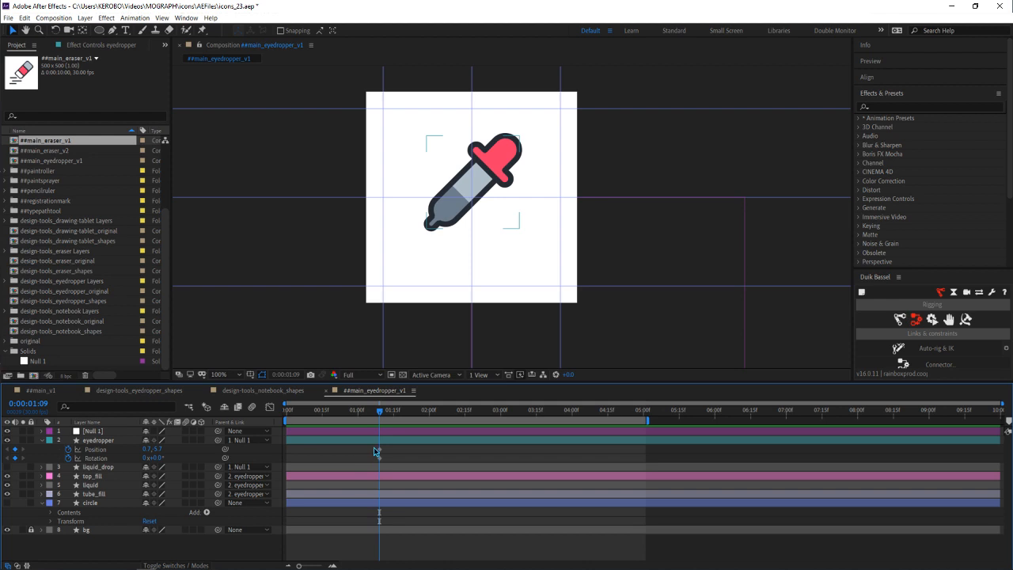
left_click_drag(373, 447, 483, 454)
left_click(488, 412)
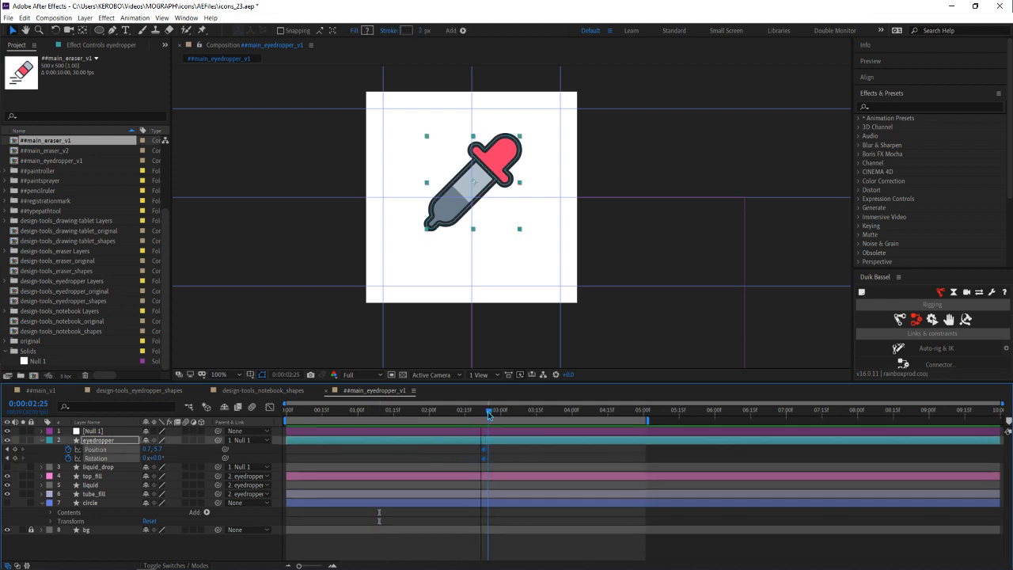
left_click_drag(488, 412, 484, 413)
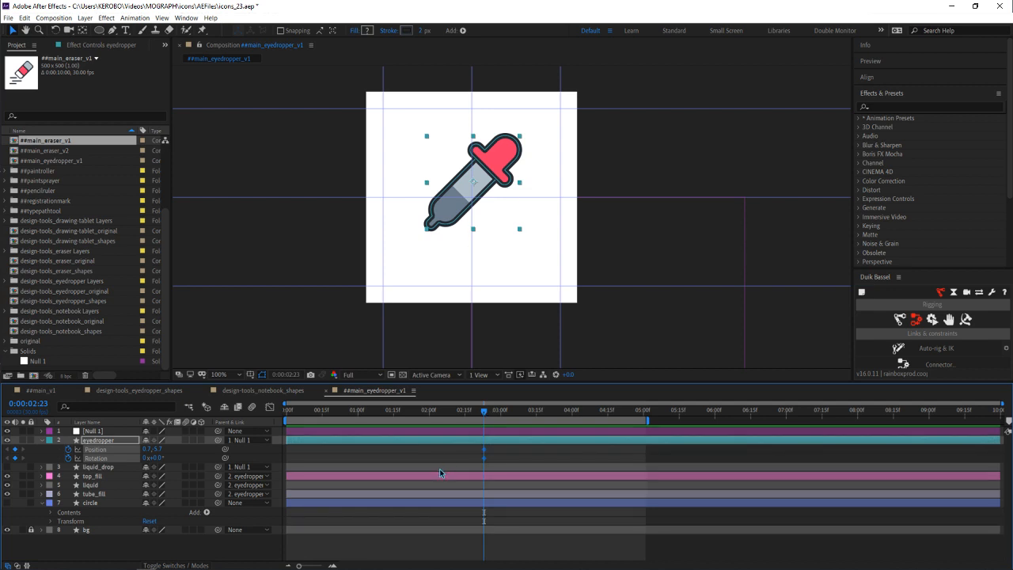
Keyframe the eyedropper's Rotation to -45° at 0:00:02:05 so it stands upright, and save the project
left_click_drag(480, 413, 441, 417)
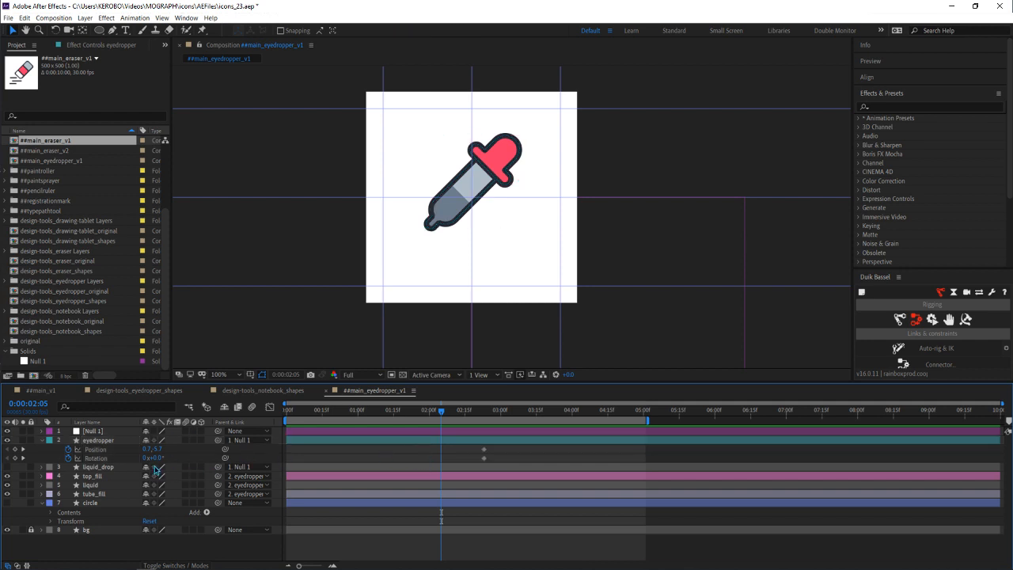
left_click_drag(159, 458, 139, 466)
left_click(436, 443)
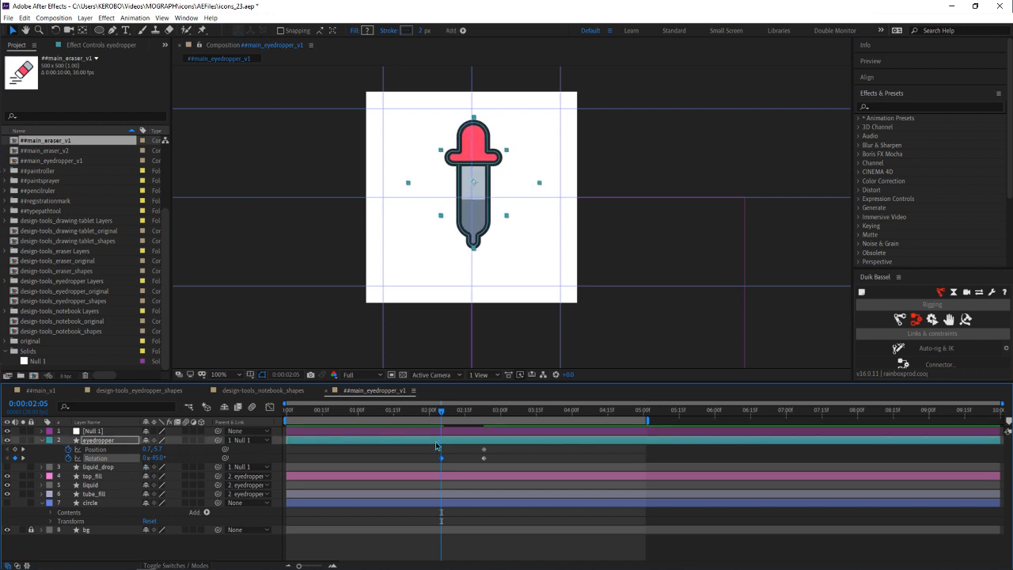
left_click(514, 447)
mouse_move(441, 409)
left_mouse_down()
mouse_move(504, 412)
mouse_move(441, 424)
left_mouse_up()
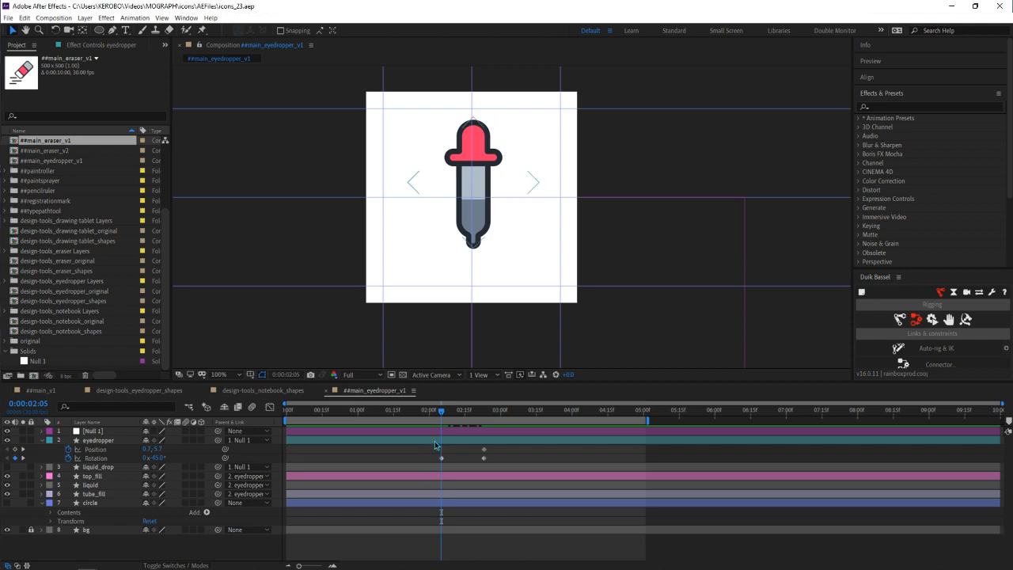
left_click(220, 449)
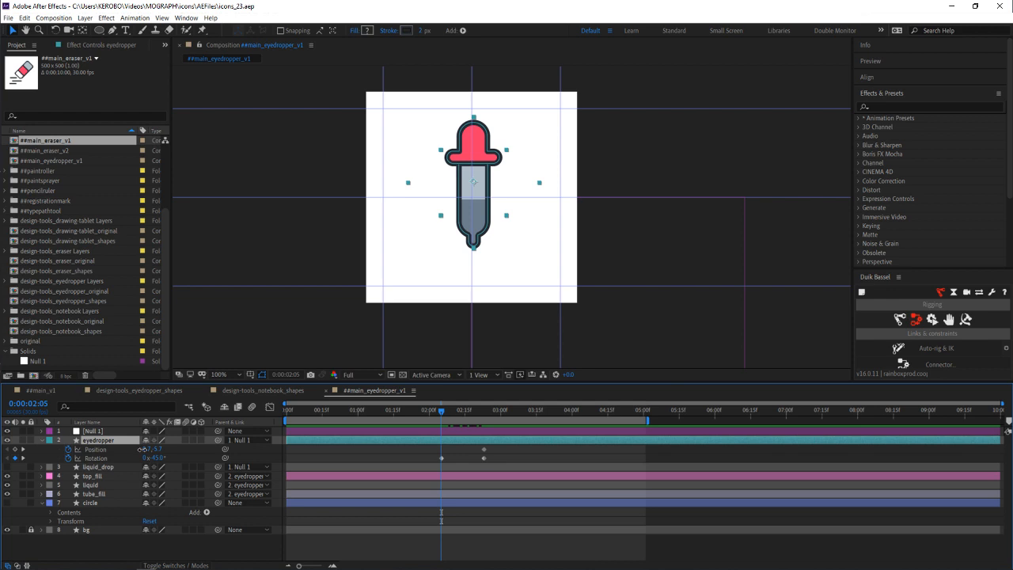
left_click_drag(142, 449, 148, 449)
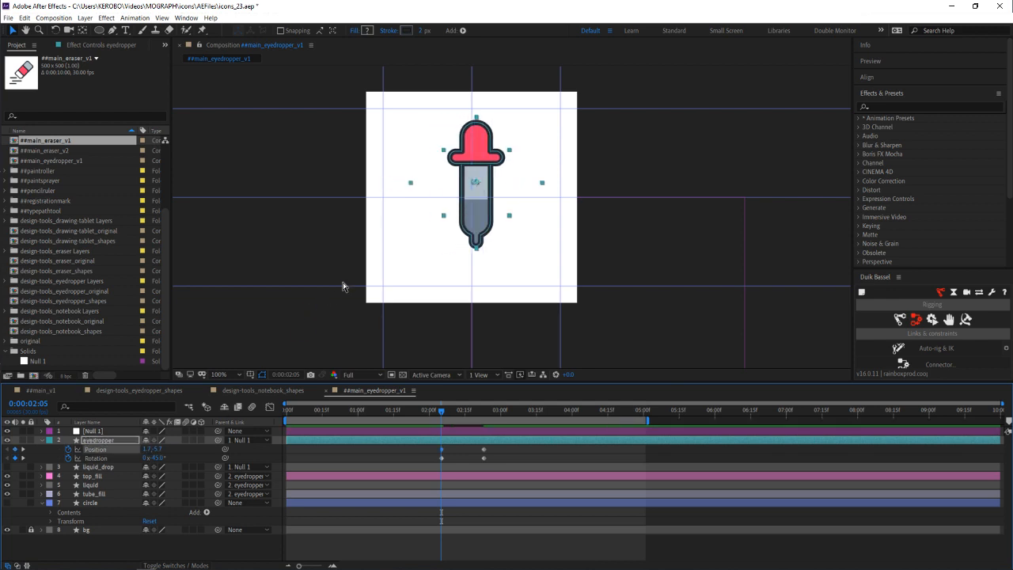
key("ctrl+z")
key("ctrl+z")
Keyframe the eyedropper layer's Position to 0.0, 0.0 at 0:00:02:05 so it sits centred in the composition
scroll(503, 158, "up", 1)
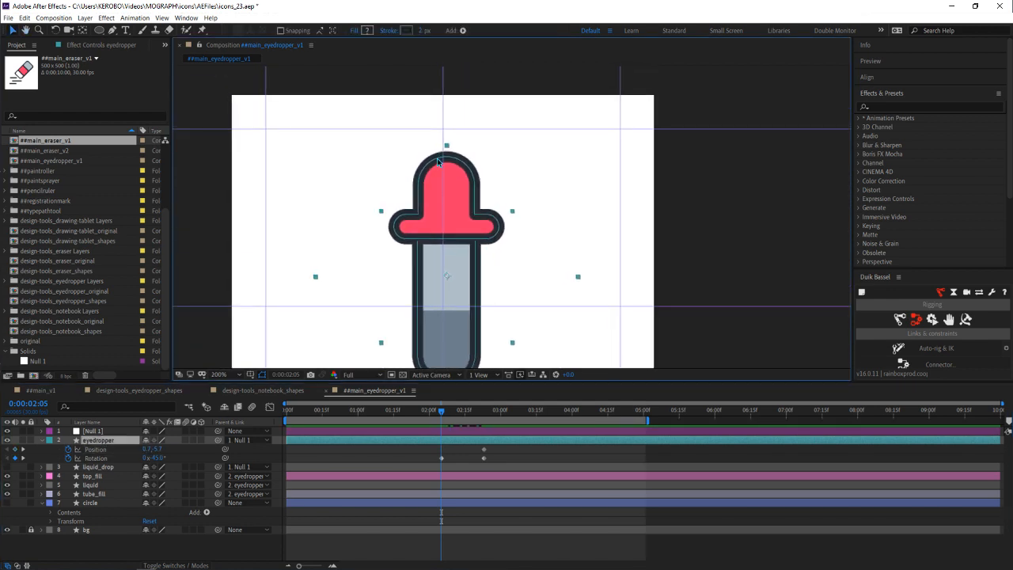
scroll(440, 161, "up", 1)
scroll(427, 281, "up", 1)
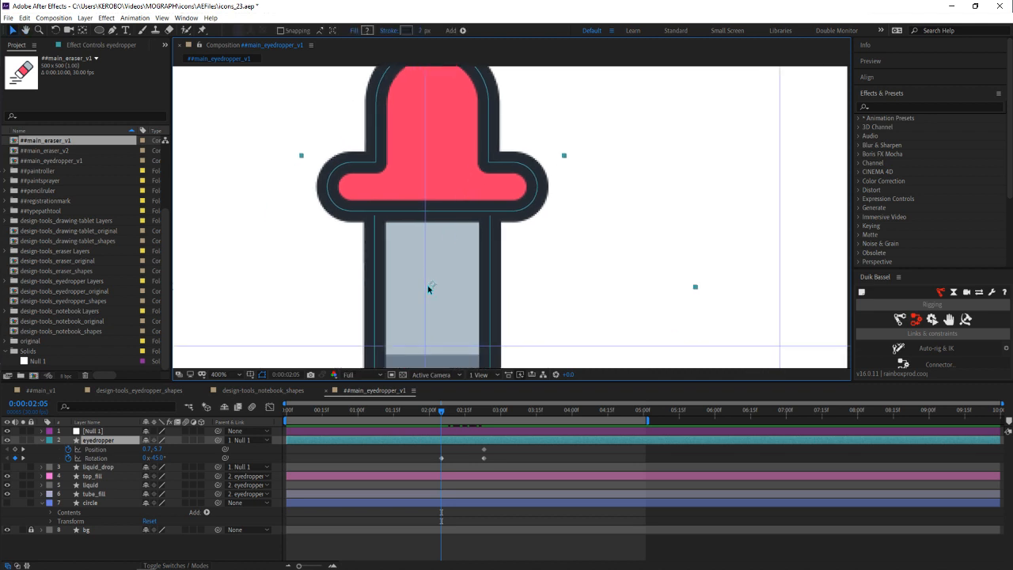
scroll(427, 289, "down", 3)
scroll(443, 237, "up", 2)
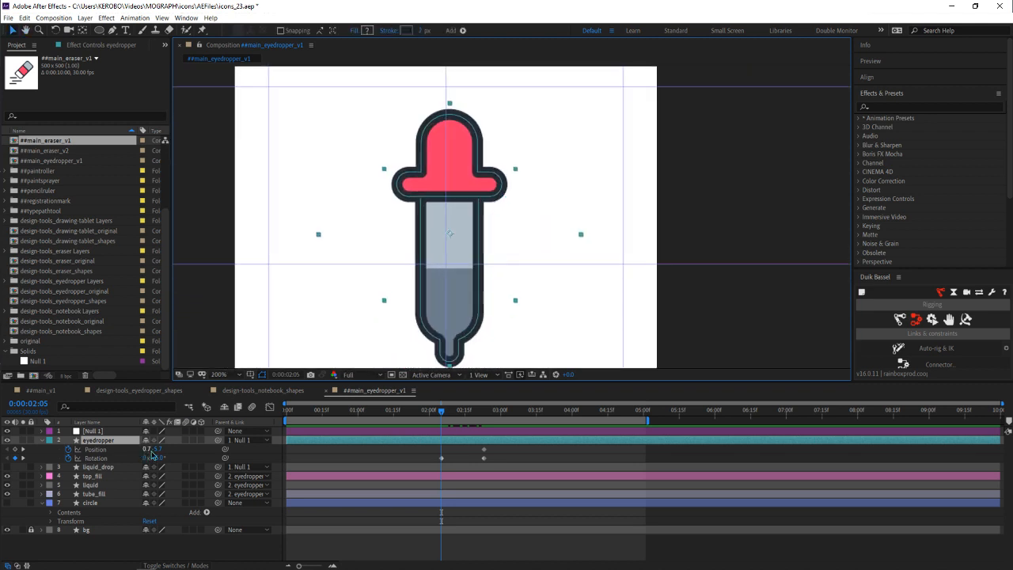
left_click(150, 448)
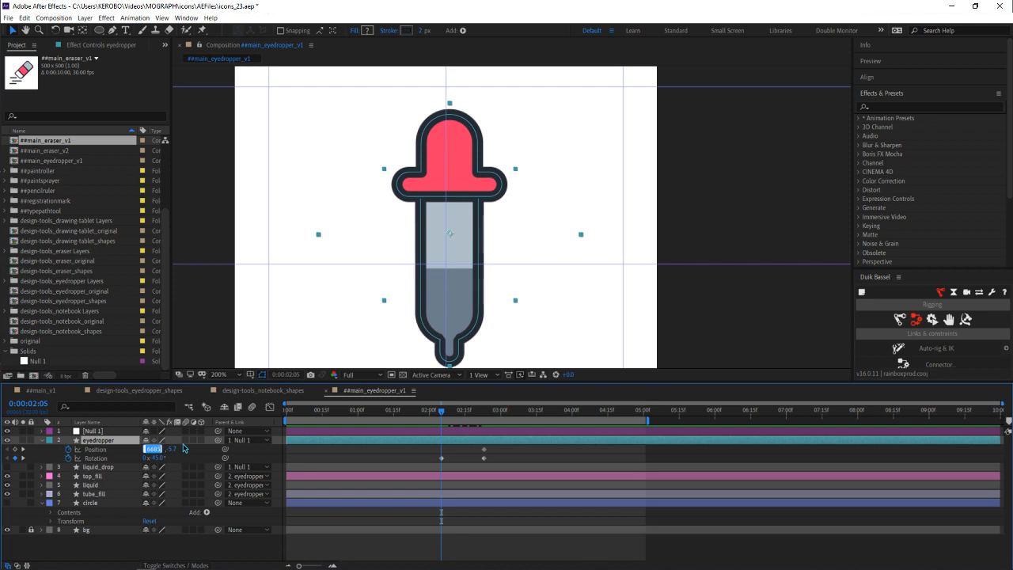
type("0")
key("Return")
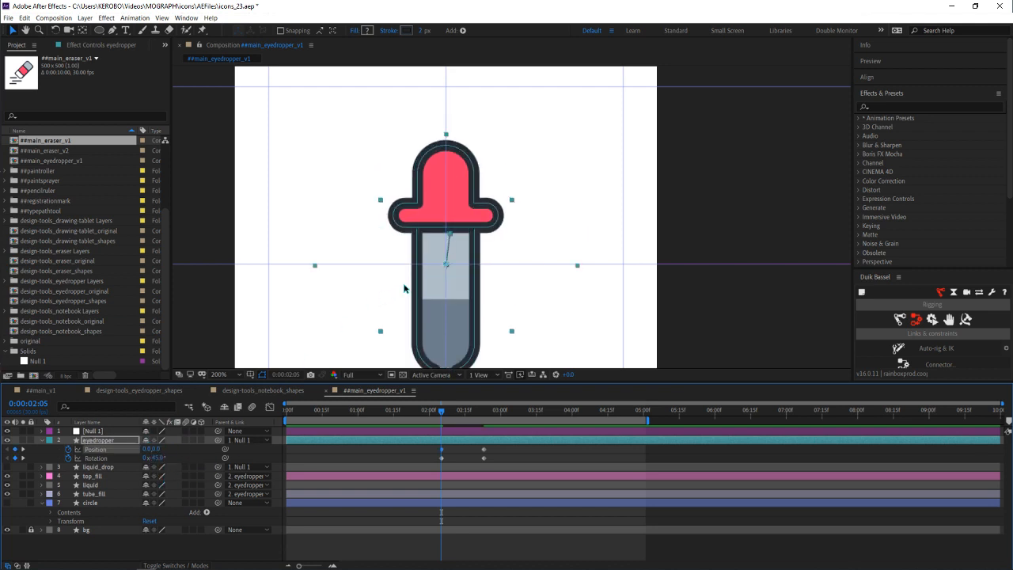
scroll(404, 289, "down", 1)
left_click_drag(404, 289, 376, 275)
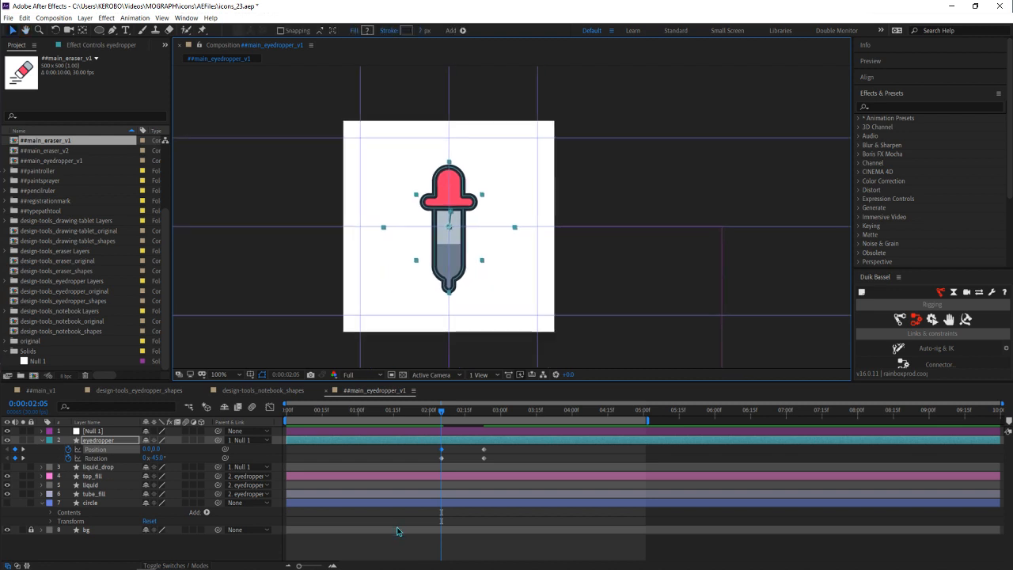
left_click(397, 558)
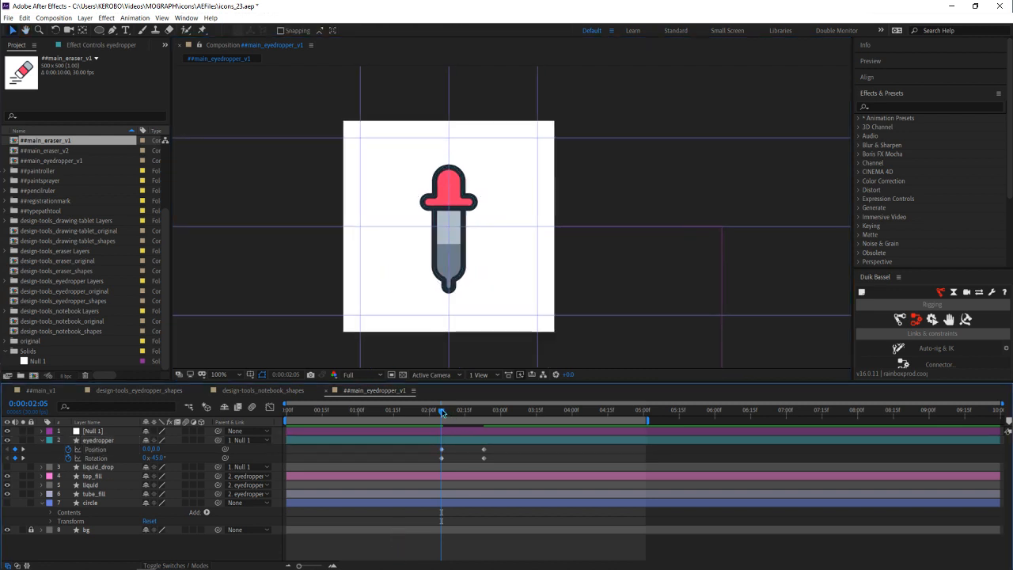
mouse_move(442, 412)
left_mouse_down()
mouse_move(495, 412)
mouse_move(431, 411)
mouse_move(441, 410)
left_mouse_up()
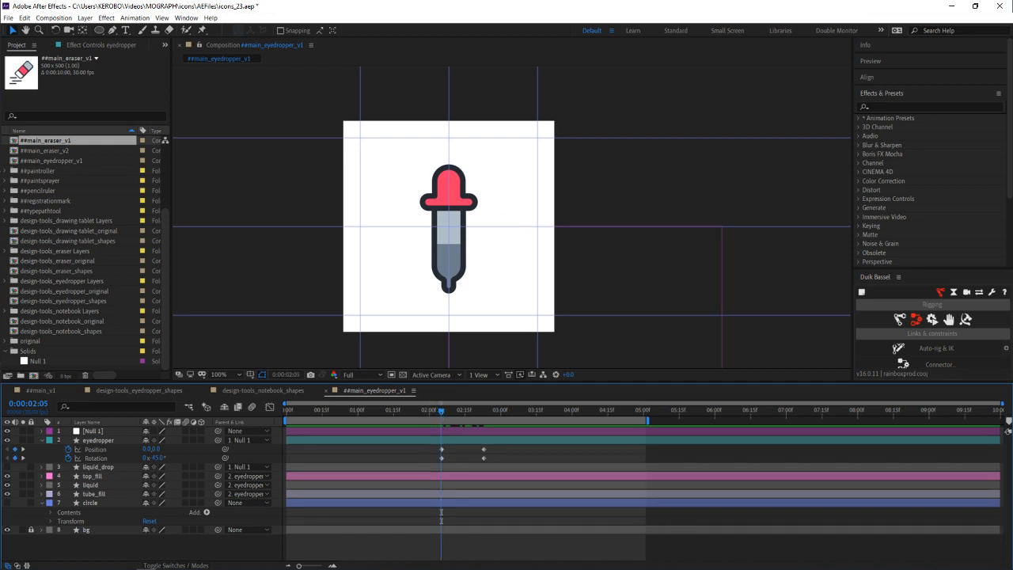
Make the circle layer visible behind the eyedropper and select it
left_click(8, 503)
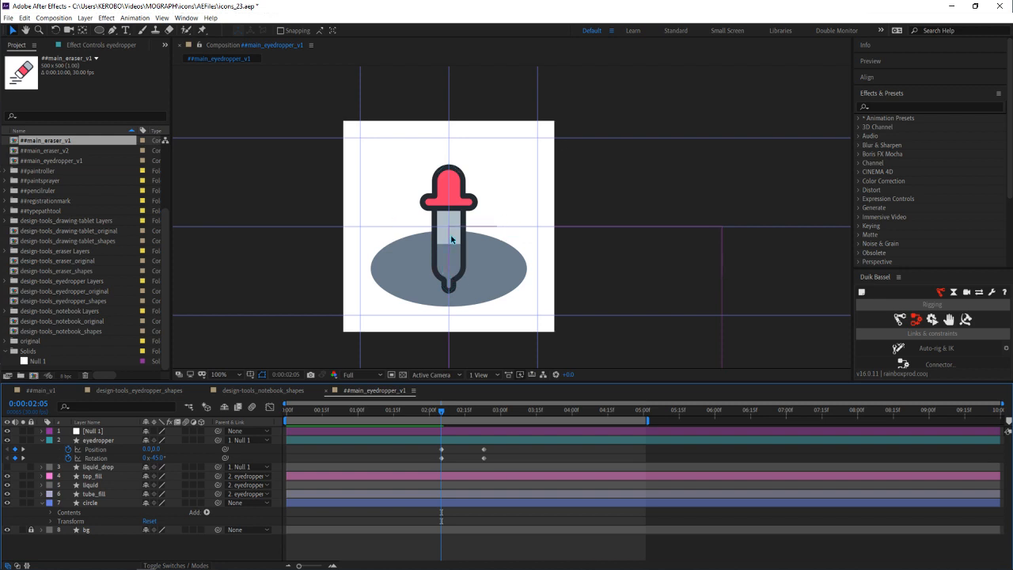
left_click(503, 258)
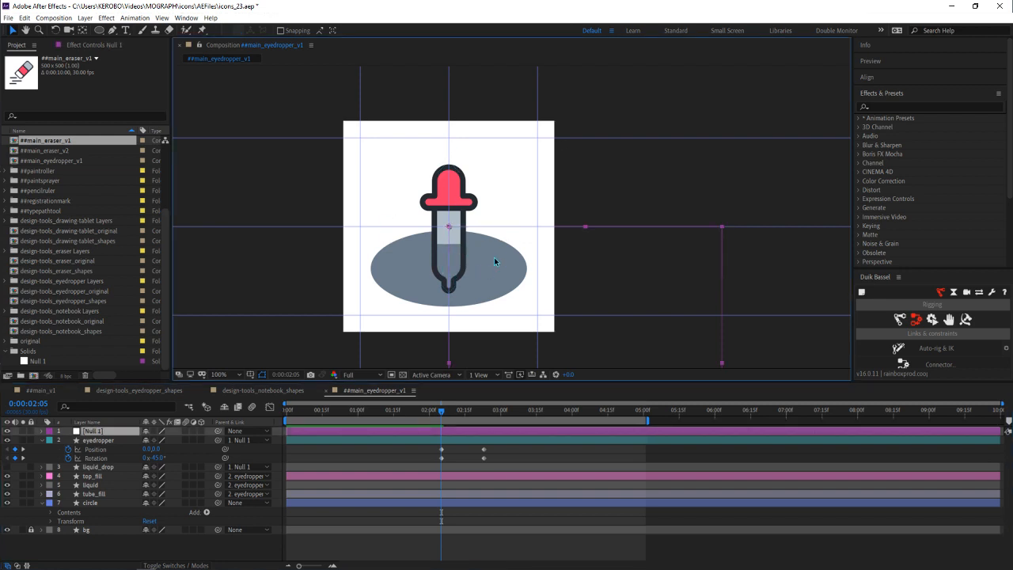
left_click(314, 502)
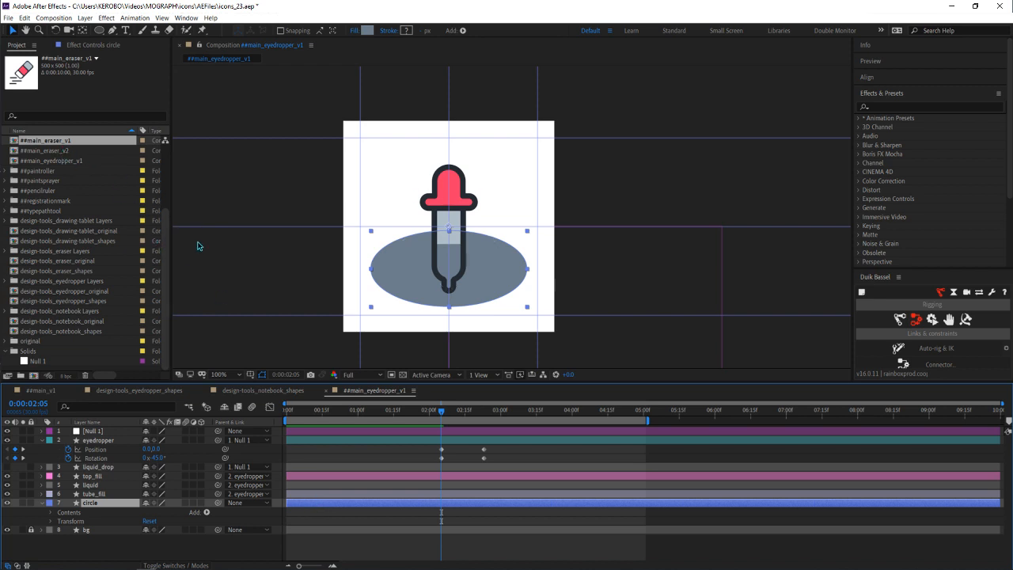
Open the ##main_eraser_v1 composition and play back its eraser animation over the grey ellipse
scroll(166, 250, "up", 2)
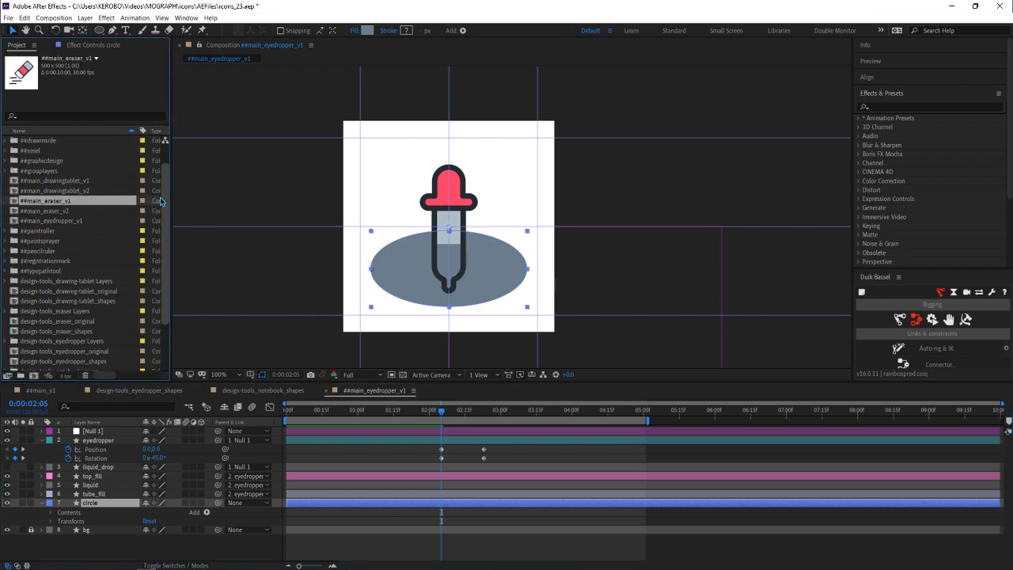
double_click(45, 202)
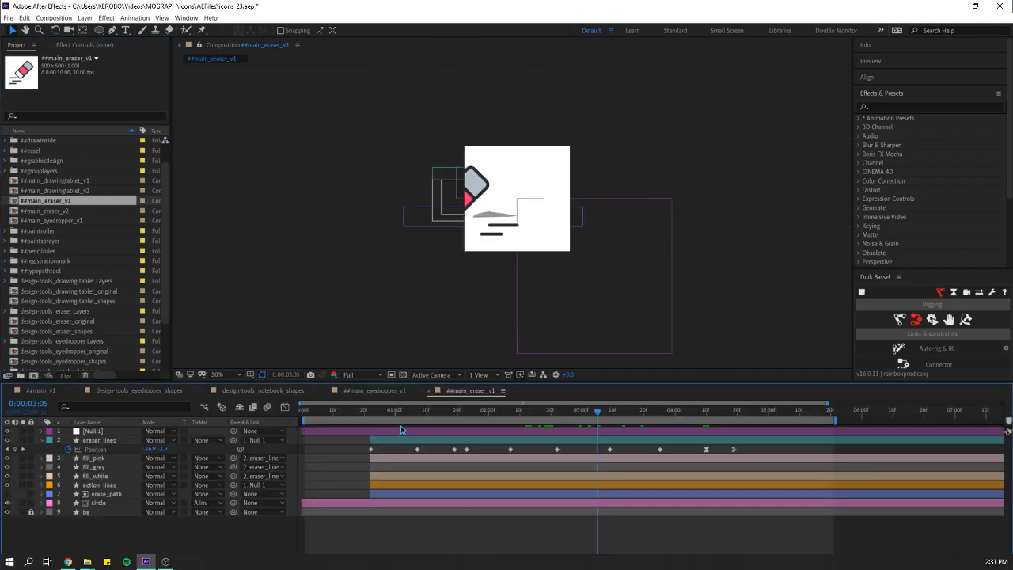
left_click(364, 410)
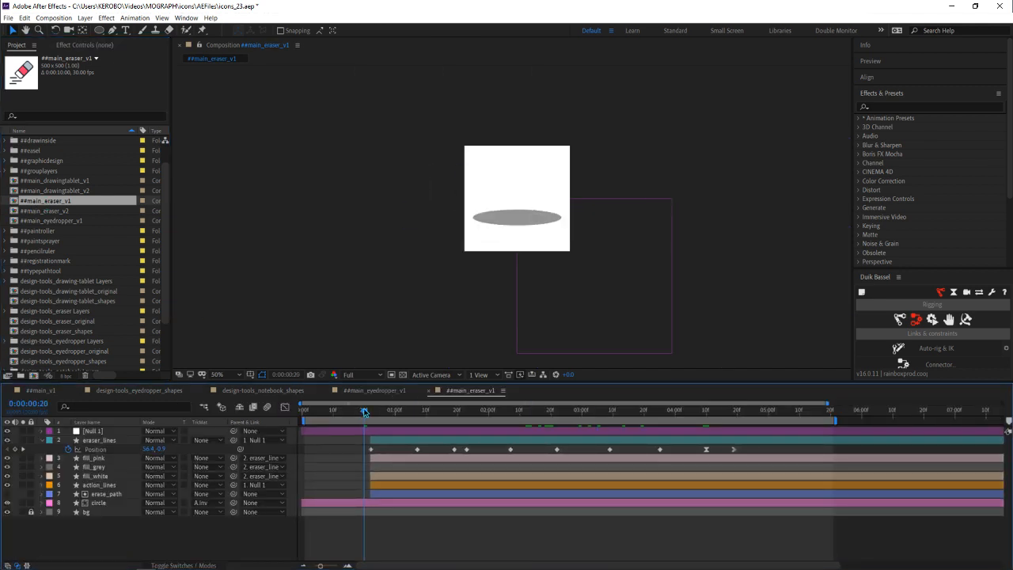
key("space")
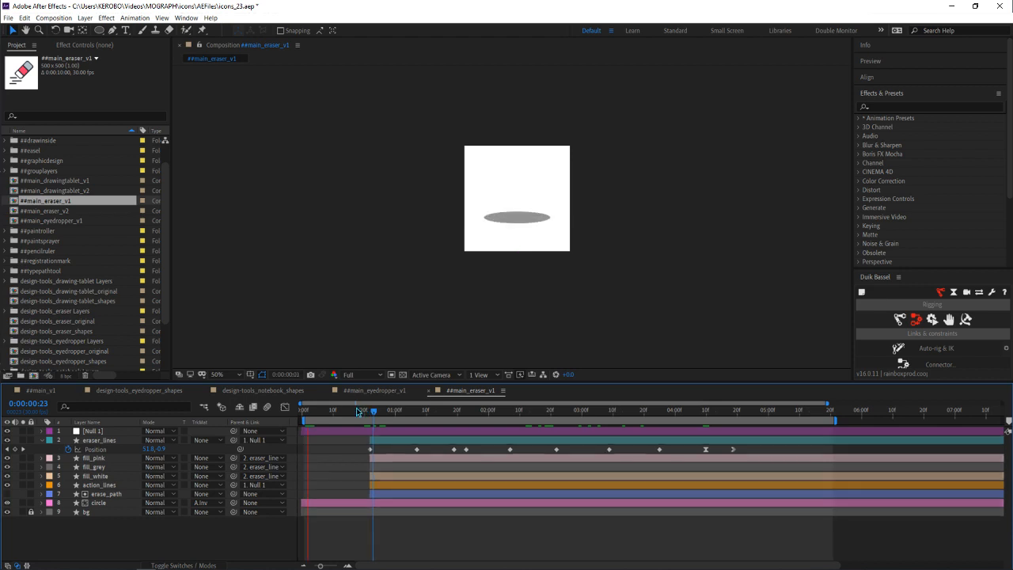
key("space")
scroll(415, 279, "up", 1)
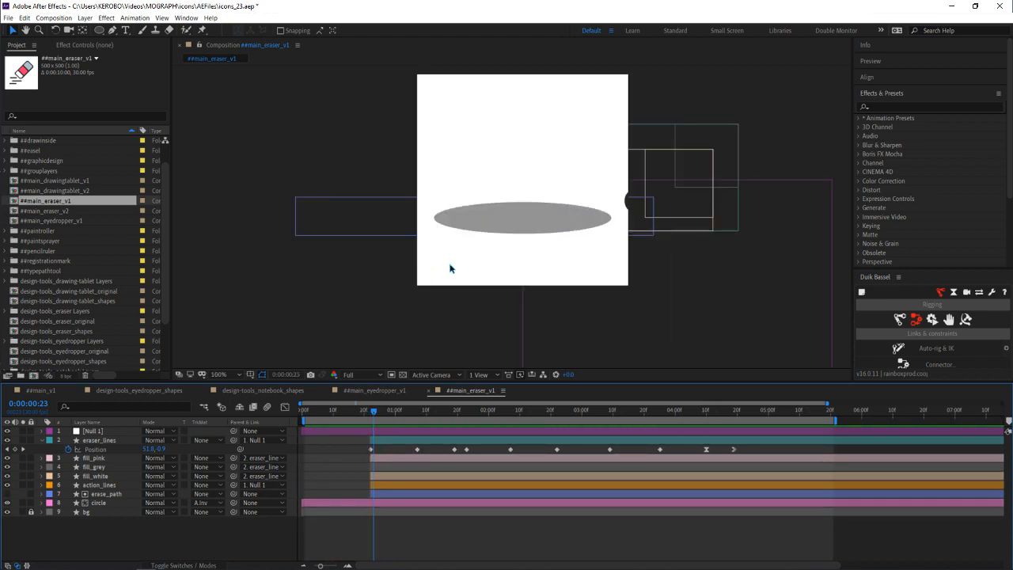
left_click_drag(451, 267, 420, 294)
key("space")
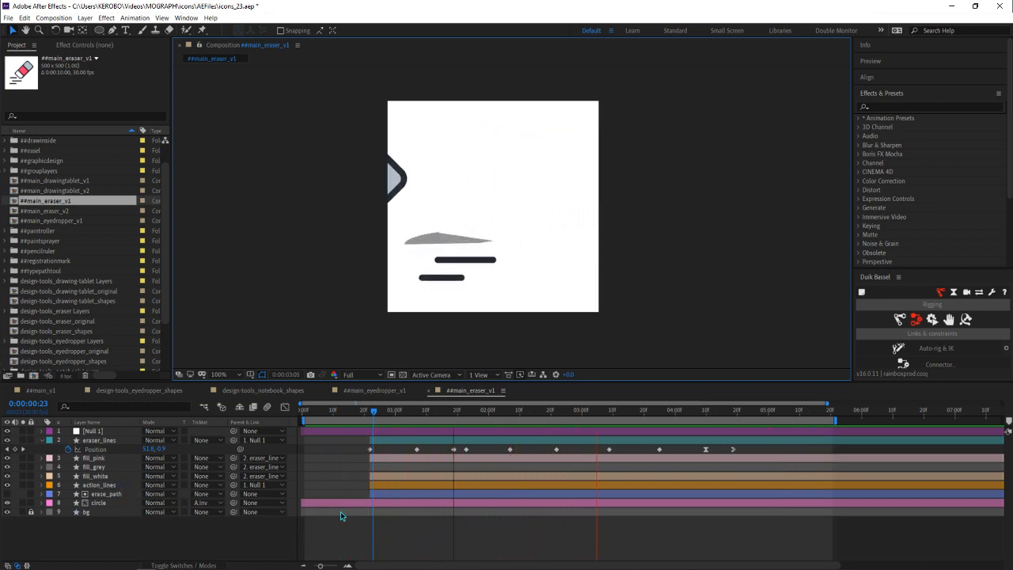
key("space")
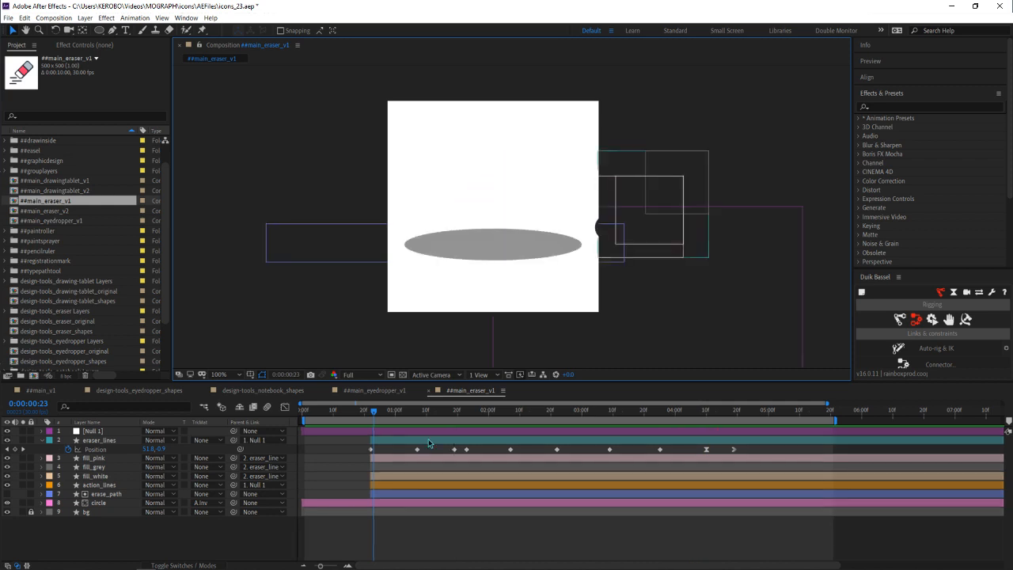
Scrub the eraser animation to 0:00:01:23 and compare the erase_path shape with the motion path of eraser_lines
mouse_move(427, 412)
left_mouse_down()
mouse_move(482, 428)
mouse_move(603, 417)
left_mouse_up()
left_click(464, 423)
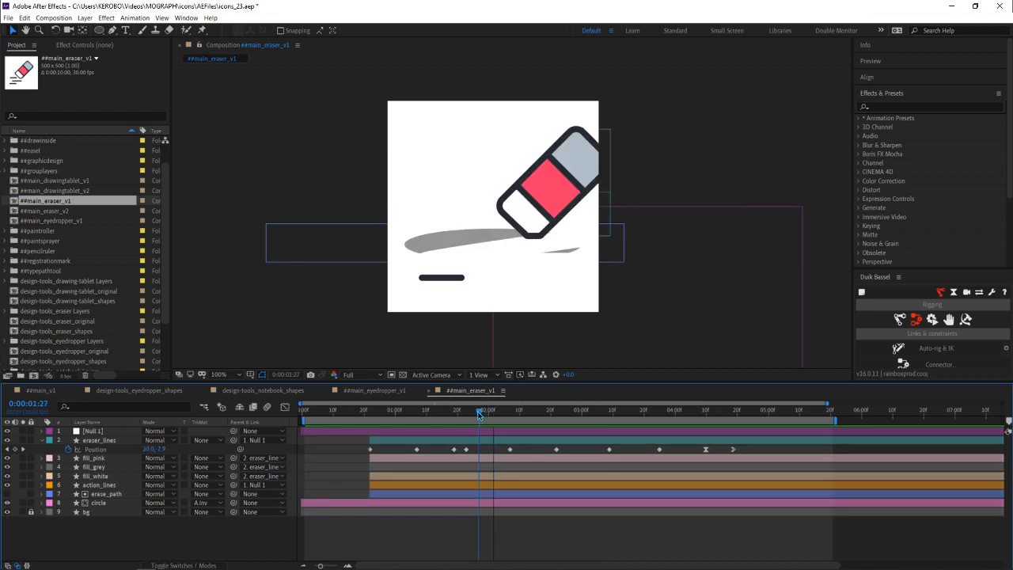
left_click_drag(464, 423, 466, 415)
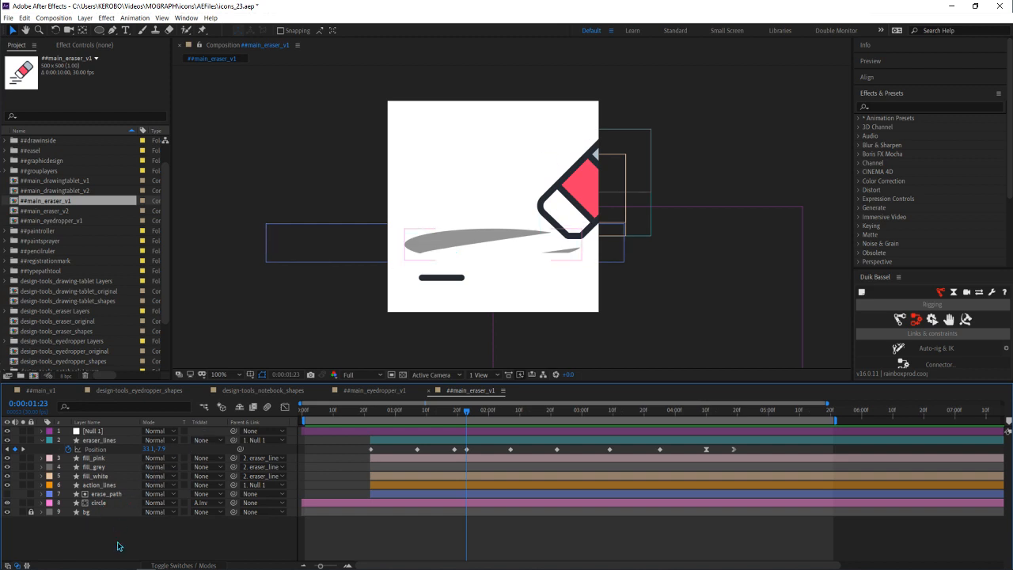
left_click(113, 496)
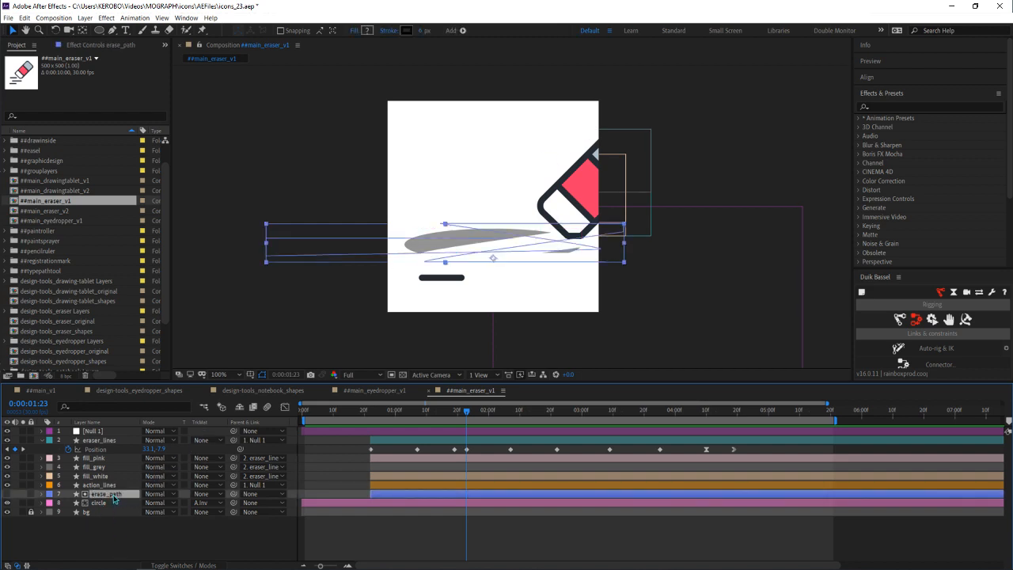
left_click(103, 452)
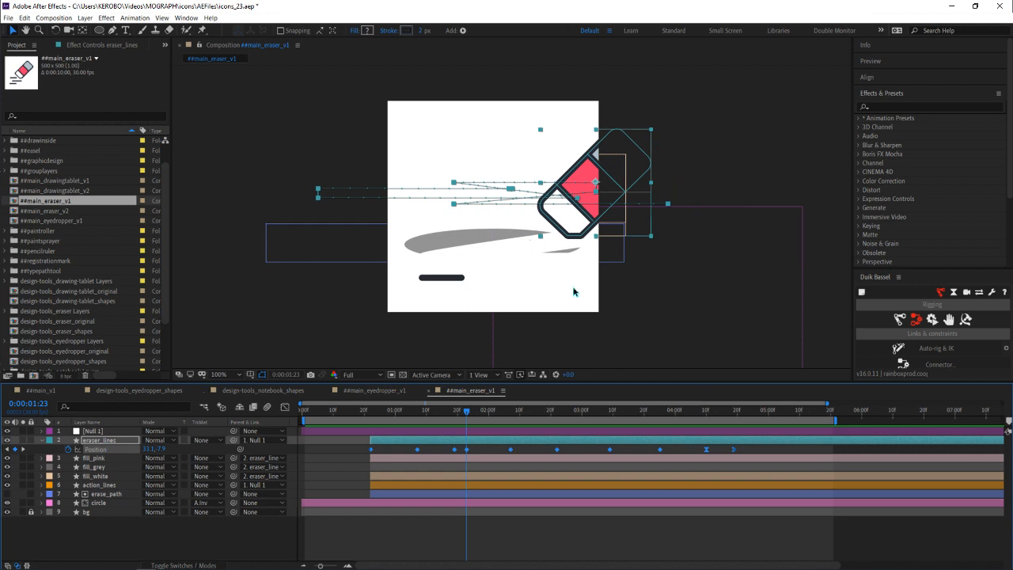
left_click(123, 495)
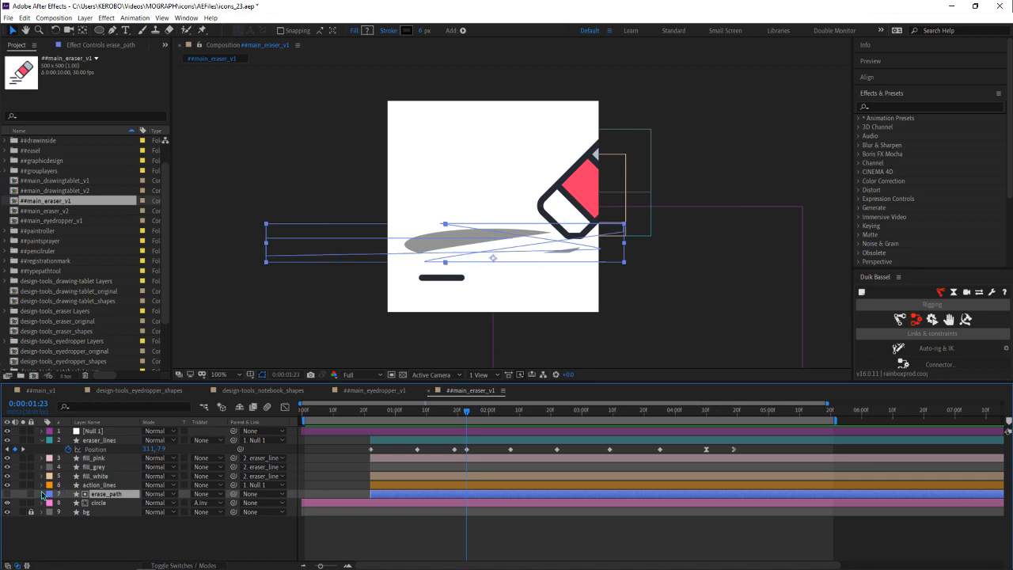
Examine the Trim Paths End keyframes of erase_path against the eraser's movement at 0:00:01:07, and collapse the layer's properties
key("u")
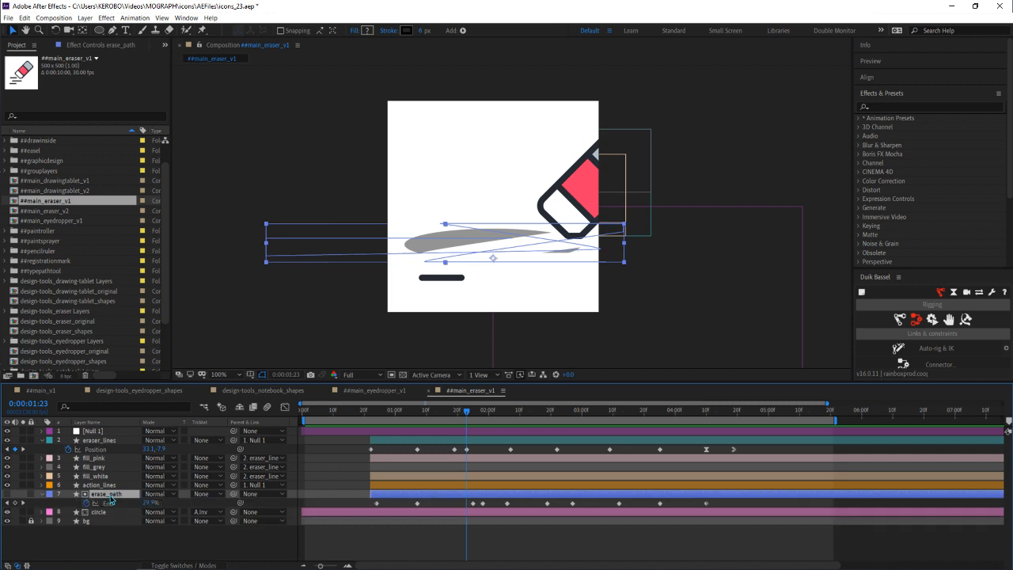
left_click(42, 494)
left_click(42, 494)
scroll(49, 502, "down", 1)
left_click(87, 495)
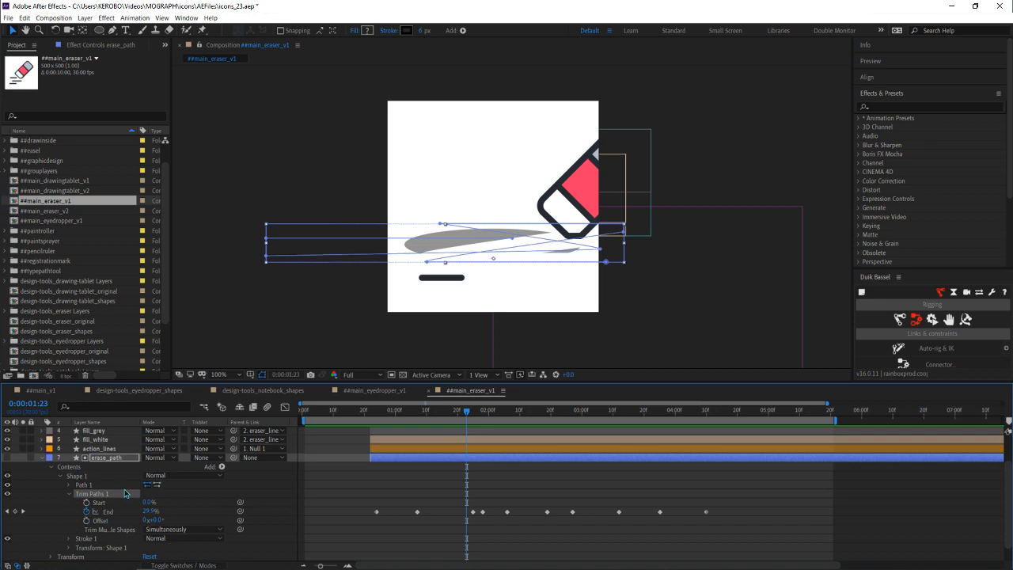
left_click_drag(362, 411, 418, 419)
left_click(435, 462)
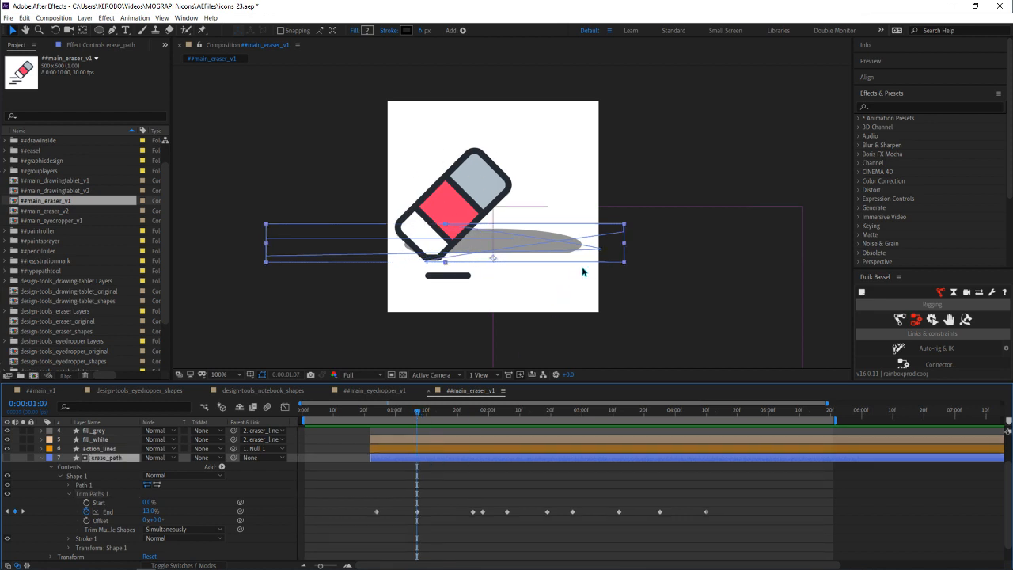
left_click(95, 494)
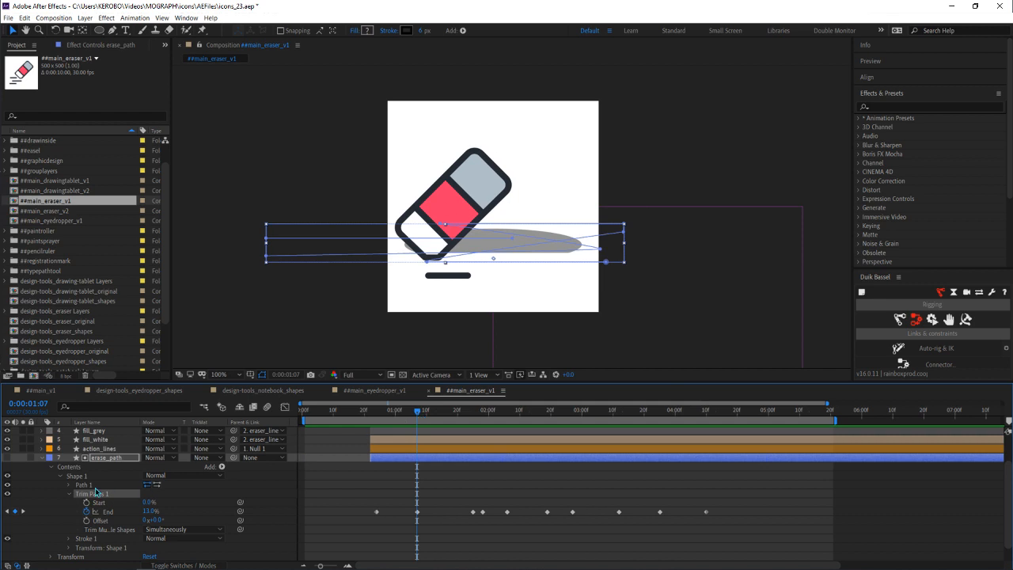
left_click(45, 463)
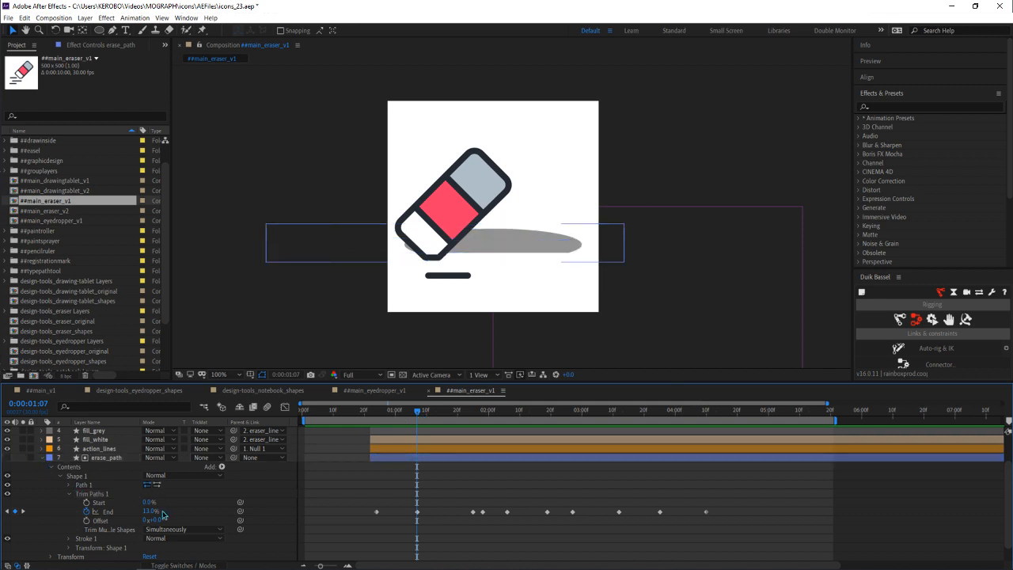
left_click(43, 459)
Review the circle layer's track matte options, keeping Alpha Inverted Matte "erase_path" selected
left_click(94, 504)
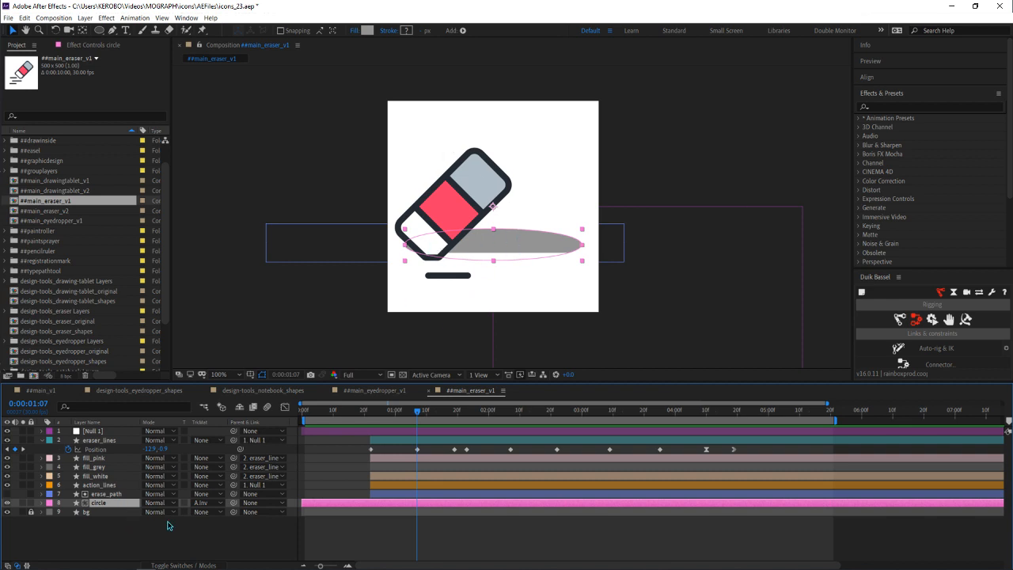
left_click(109, 495)
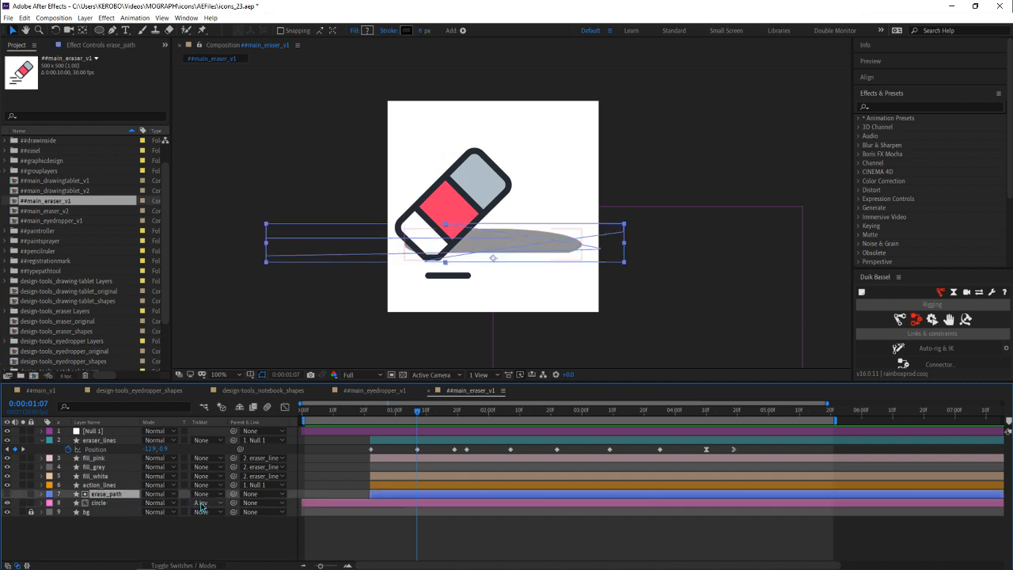
left_click(203, 504)
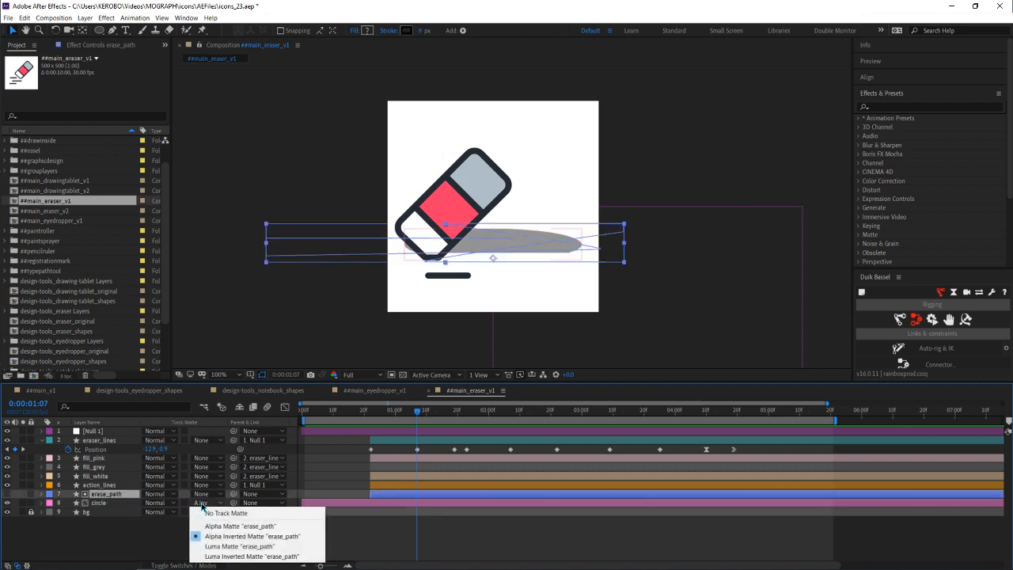
left_click(266, 541)
left_click(440, 536)
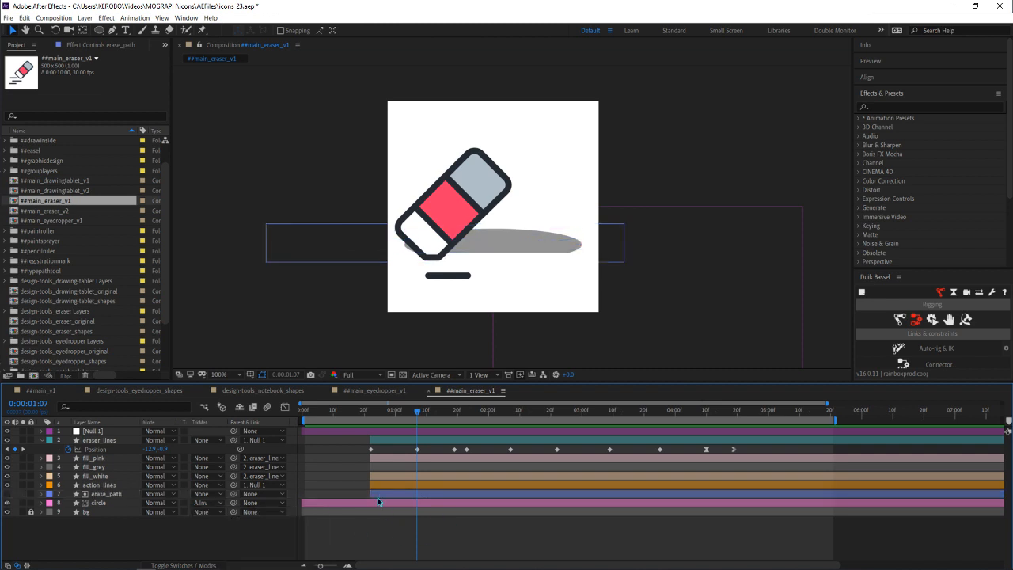
left_click(480, 248)
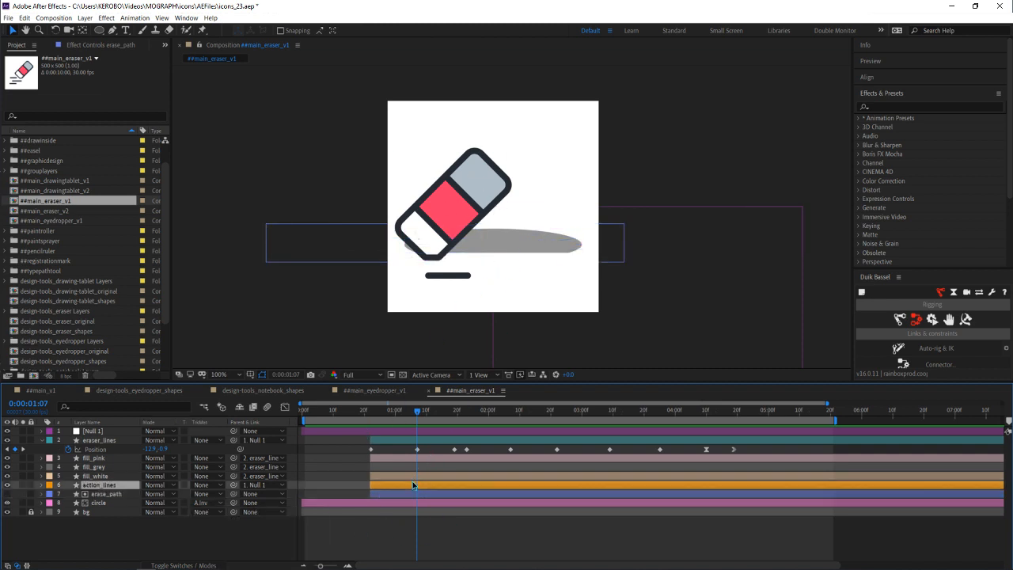
Inspect the erase_path and circle layers of the eraser composition and scrub through its animation to 0:00:05:16
left_click(541, 235)
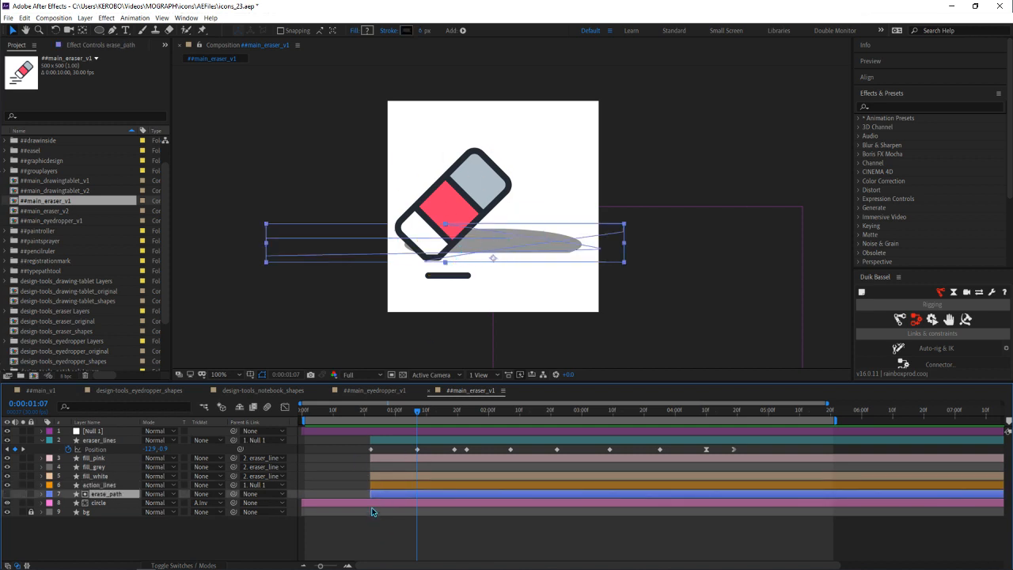
left_click(513, 249)
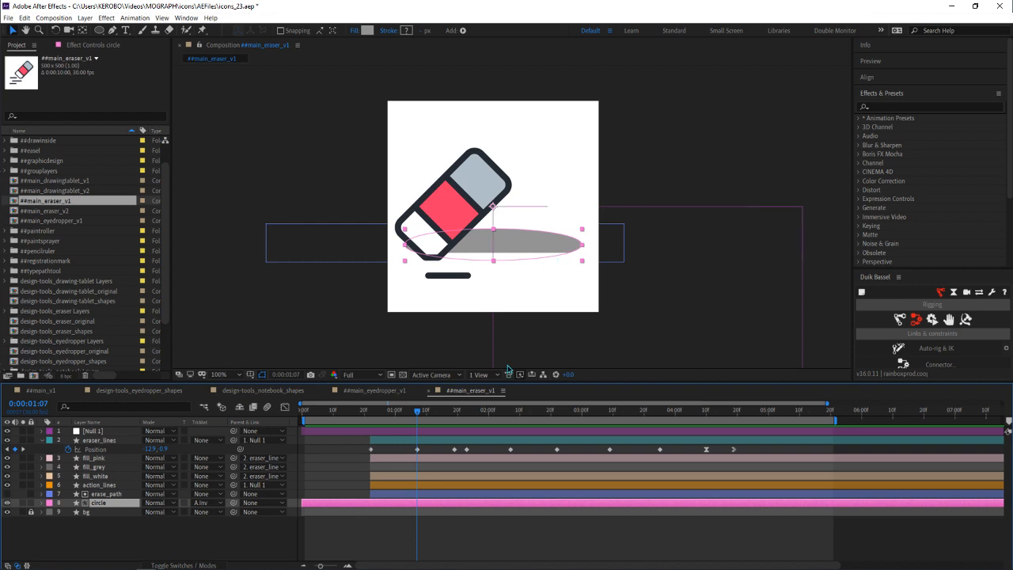
left_click(467, 546)
mouse_move(361, 415)
left_mouse_down()
mouse_move(547, 411)
mouse_move(818, 427)
left_mouse_up()
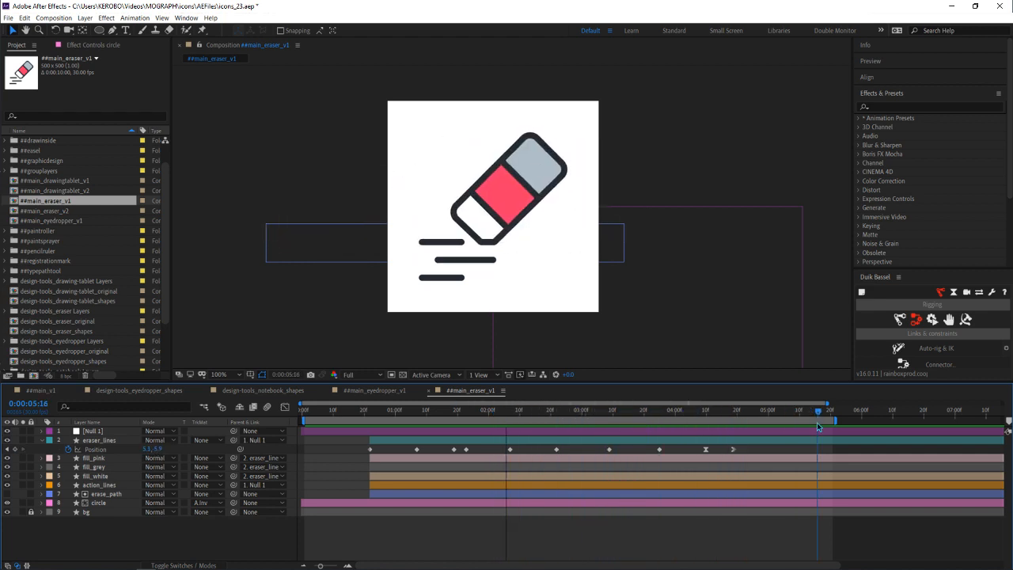
Return to the ##main_eyedropper_v1 composition and compare the tube_fill and eyedropper layers with the circle behind them
left_click(430, 392)
left_click(349, 448)
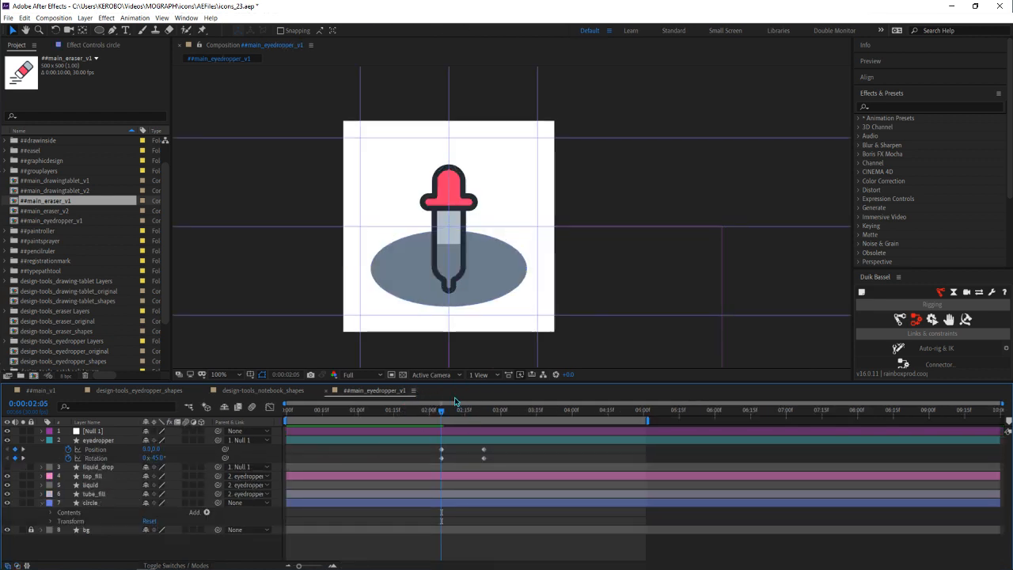
left_click(430, 270)
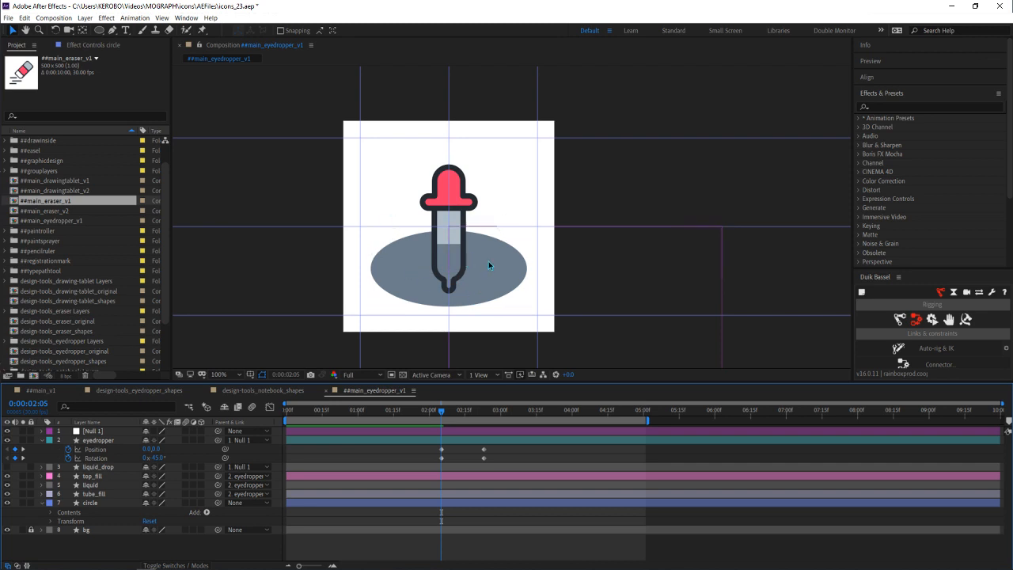
left_click(100, 494)
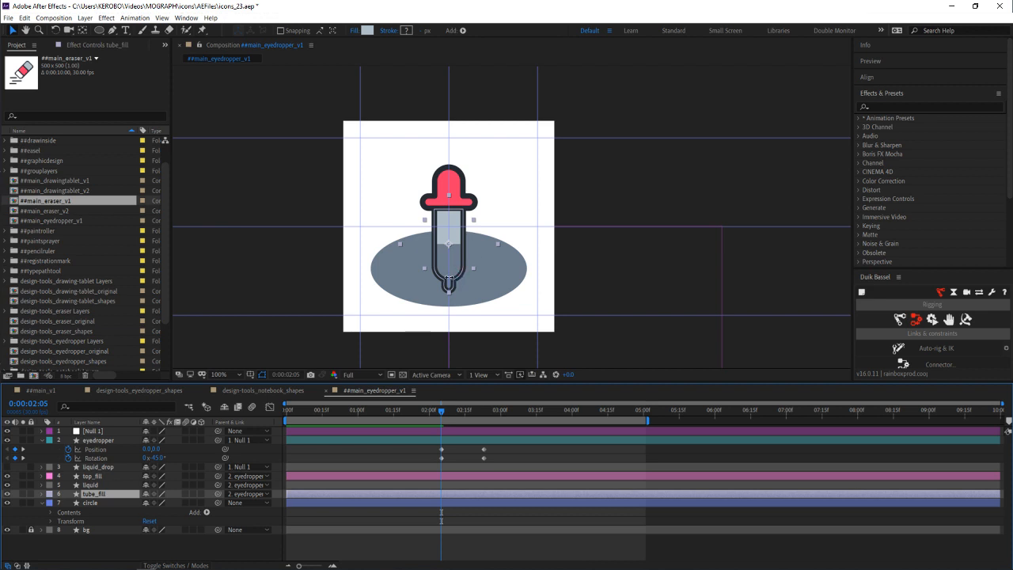
left_click(433, 257)
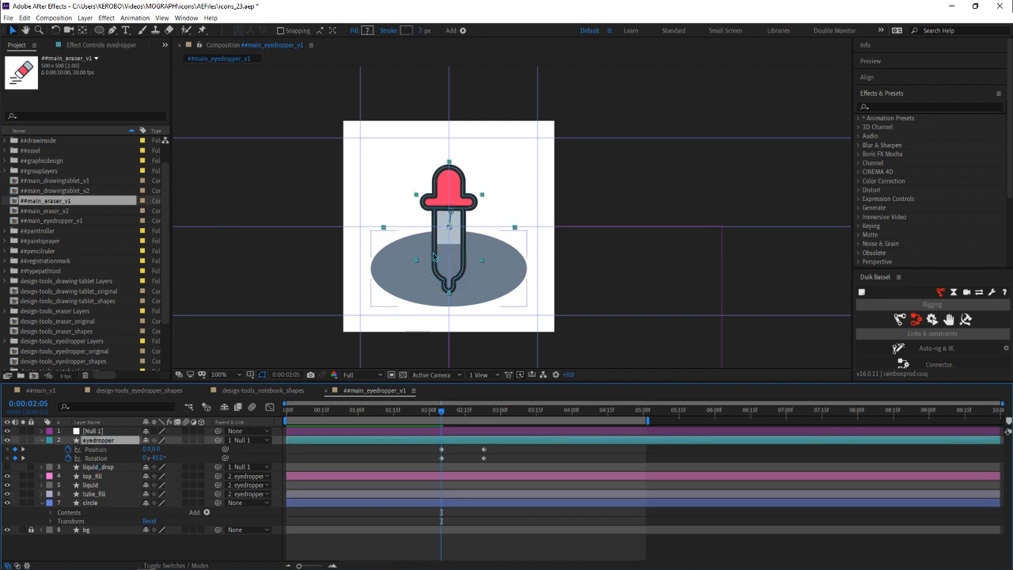
left_click(515, 461)
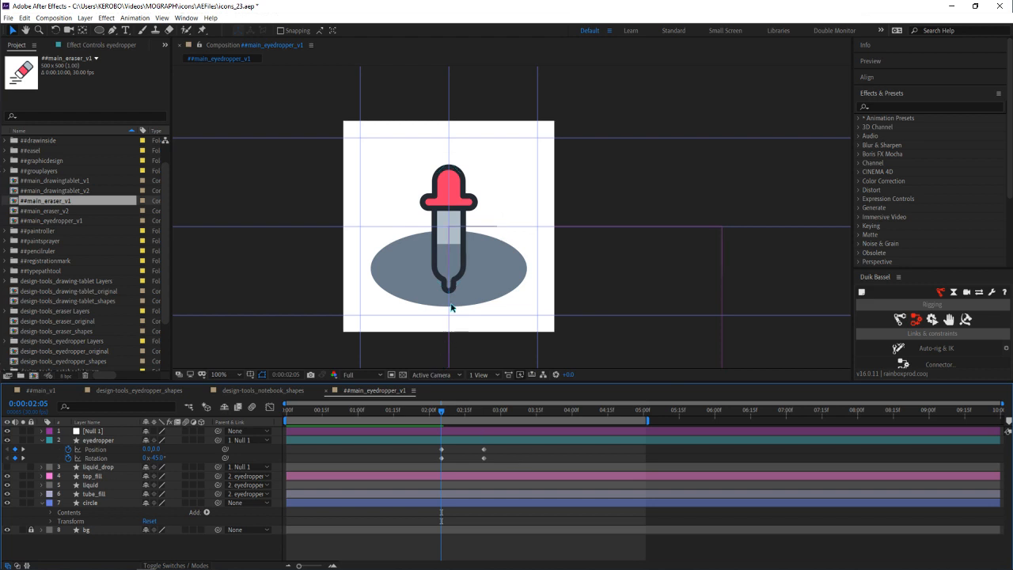
Examine up close how the eyedropper's tube and liquid overlap the circle, comparing the outlines of the eyedropper and circle layers
left_click(425, 283)
key("ctrl+shift+a")
left_click(445, 210)
scroll(486, 256, "up", 4)
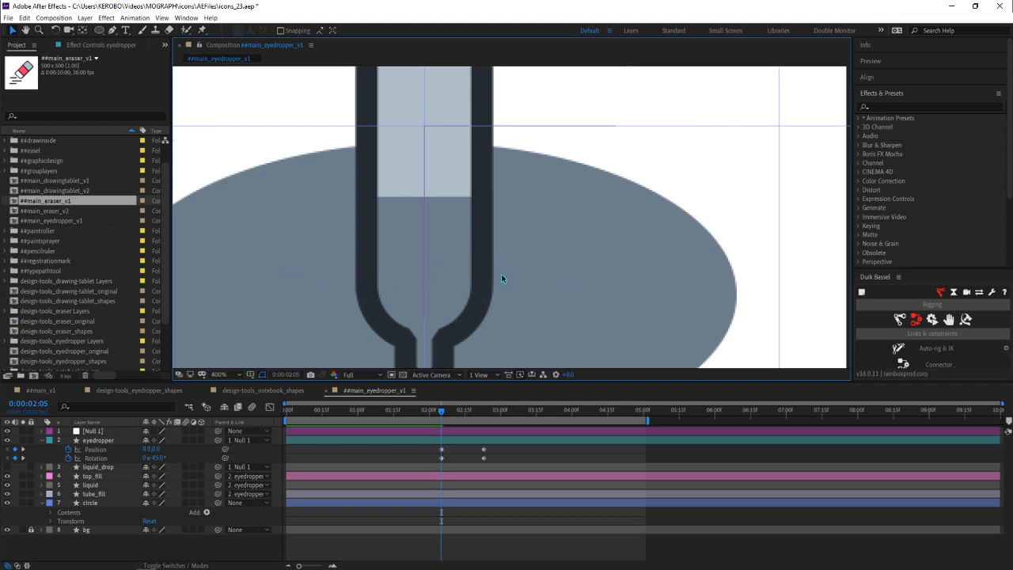
scroll(541, 268, "down", 2)
scroll(541, 268, "down", 1)
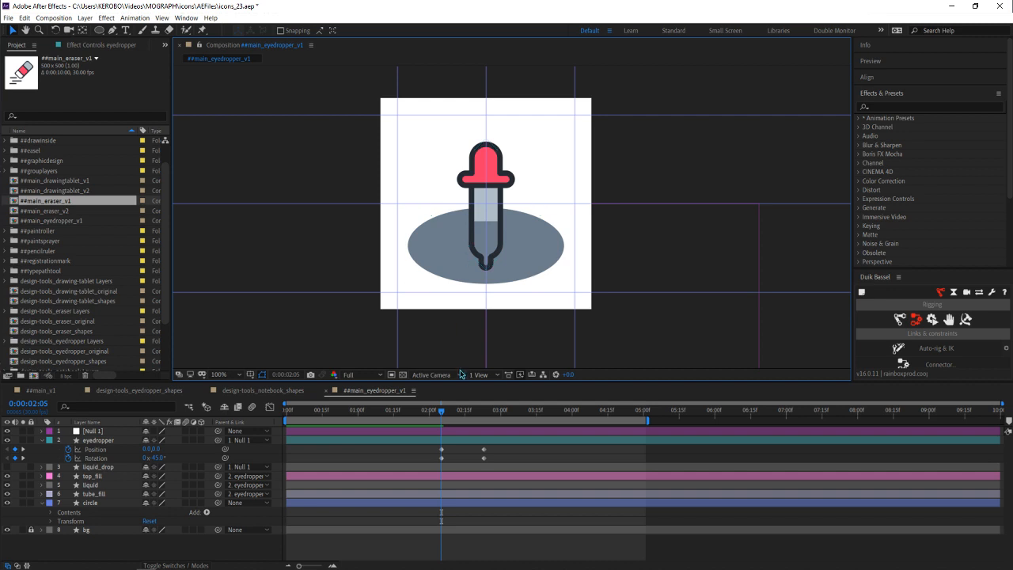
left_click(460, 441)
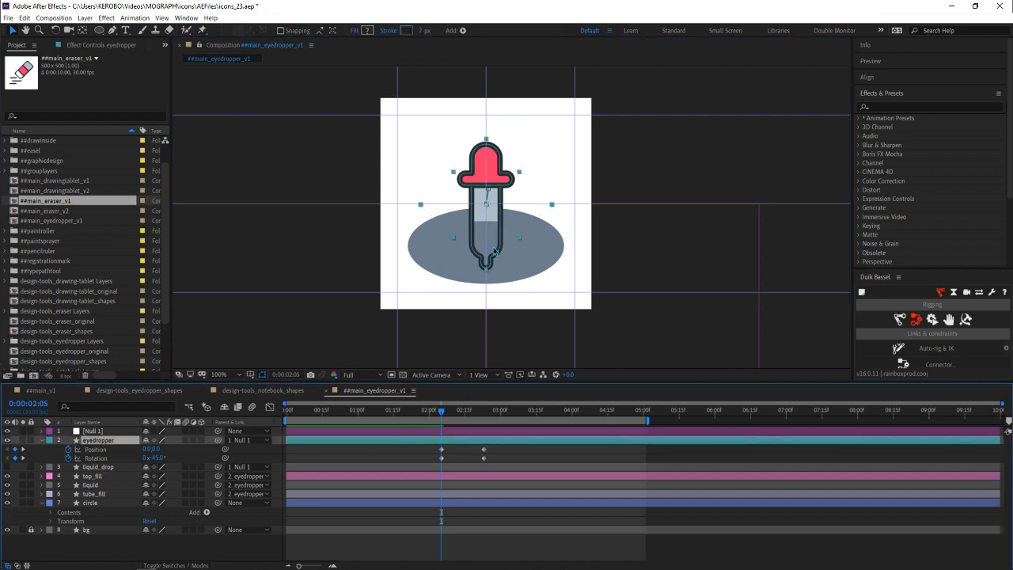
left_click(99, 503)
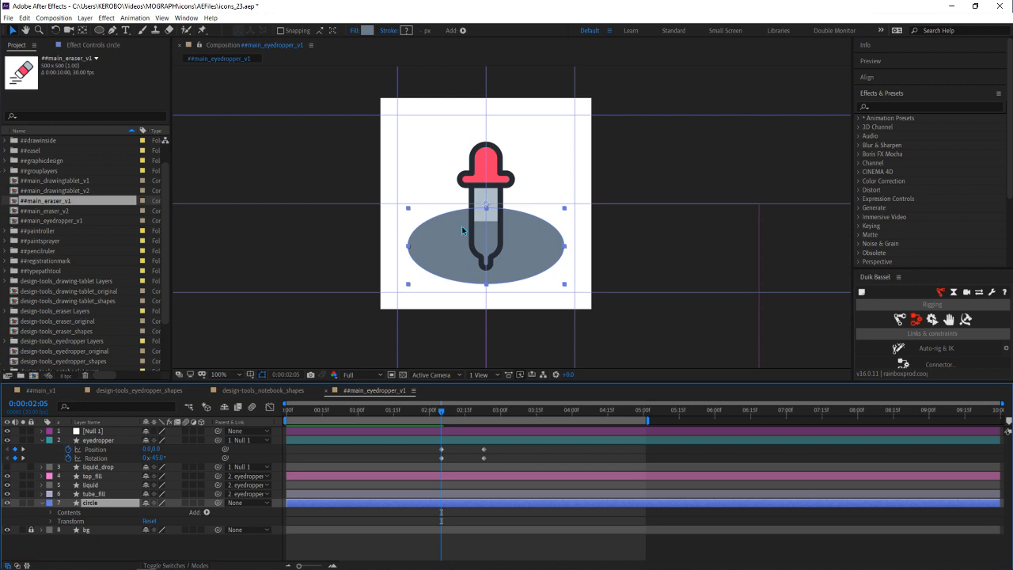
left_click(111, 441)
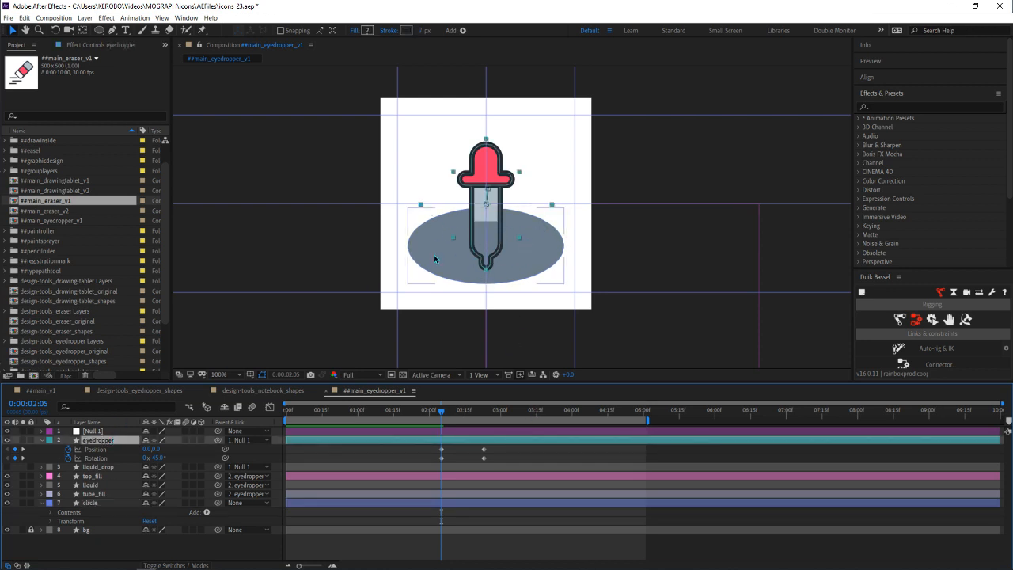
left_click(454, 455)
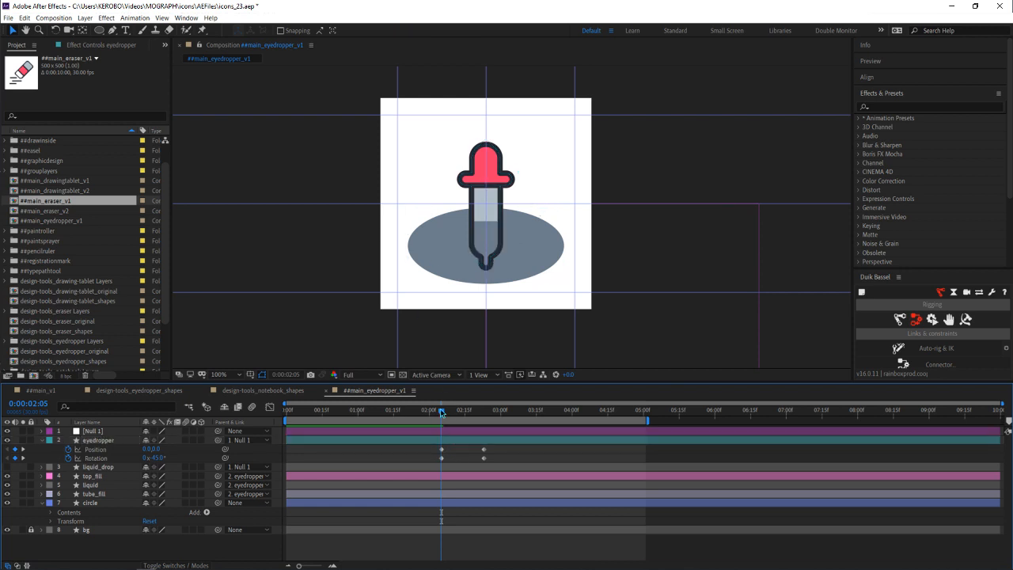
Review the storyboard sketches eyedropper_v1.jpg and eyedropper_v2.jpg, and close the image viewer
left_click_drag(442, 412, 390, 413)
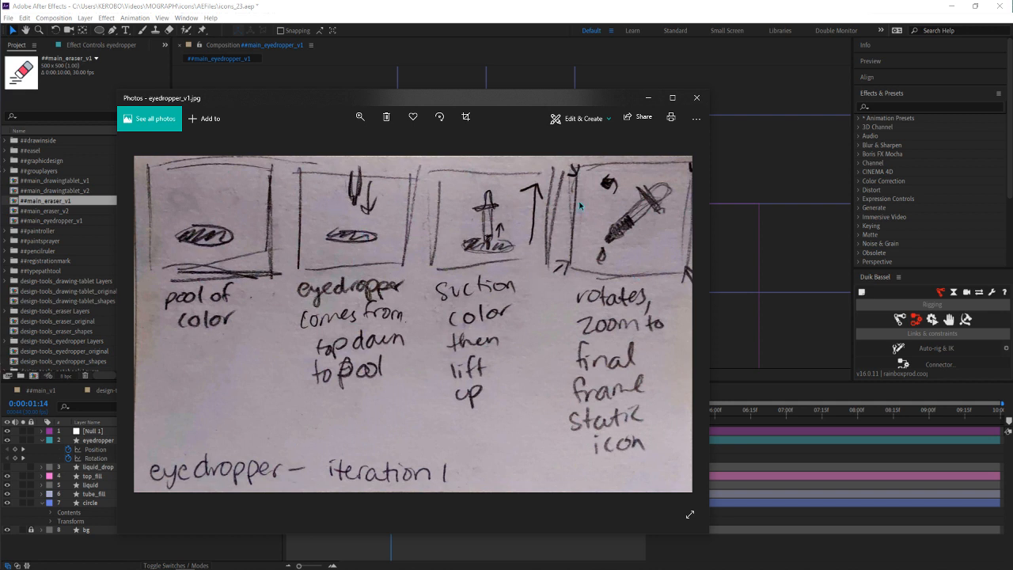
left_click(688, 325)
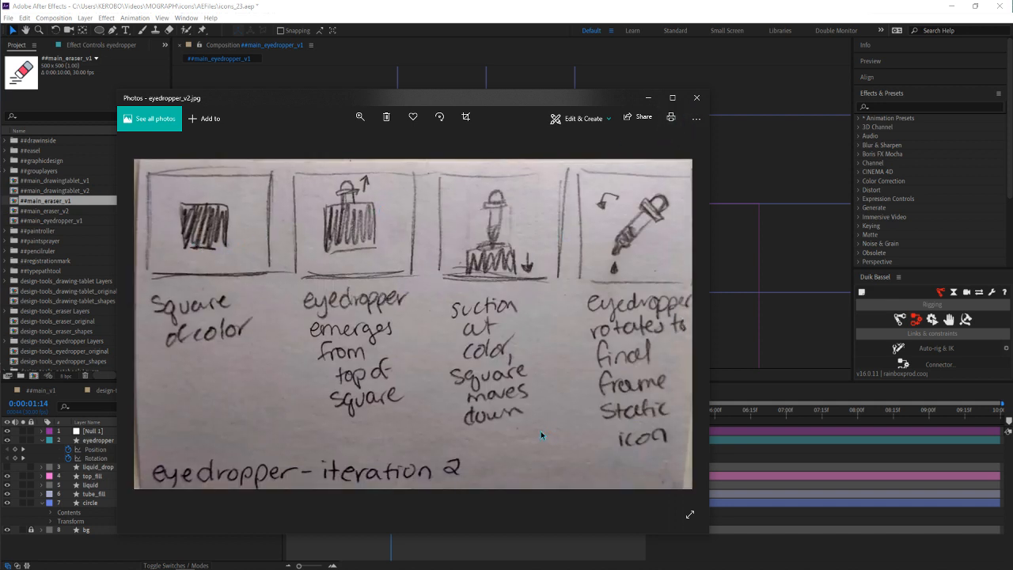
left_click(696, 99)
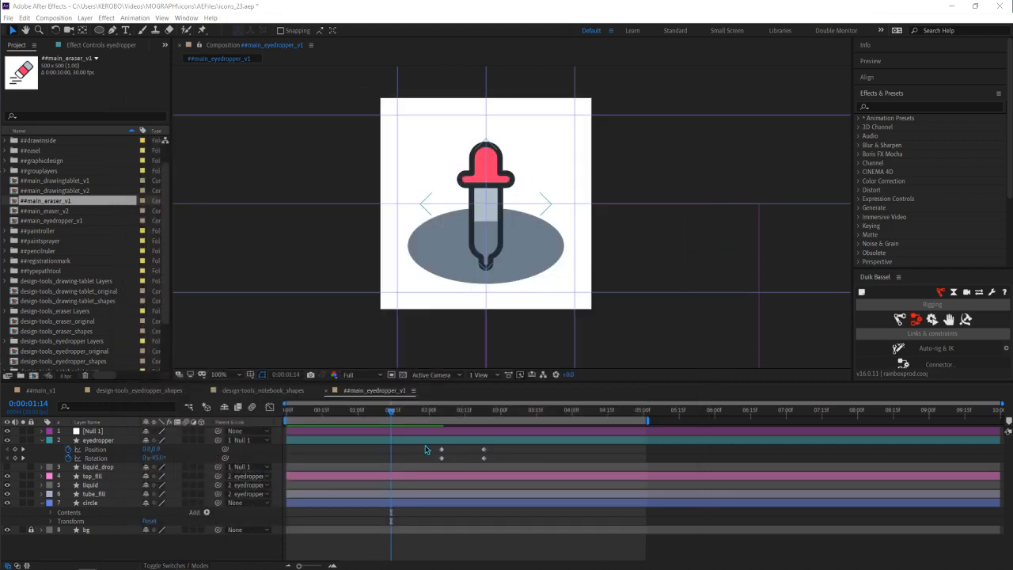
left_click(433, 529)
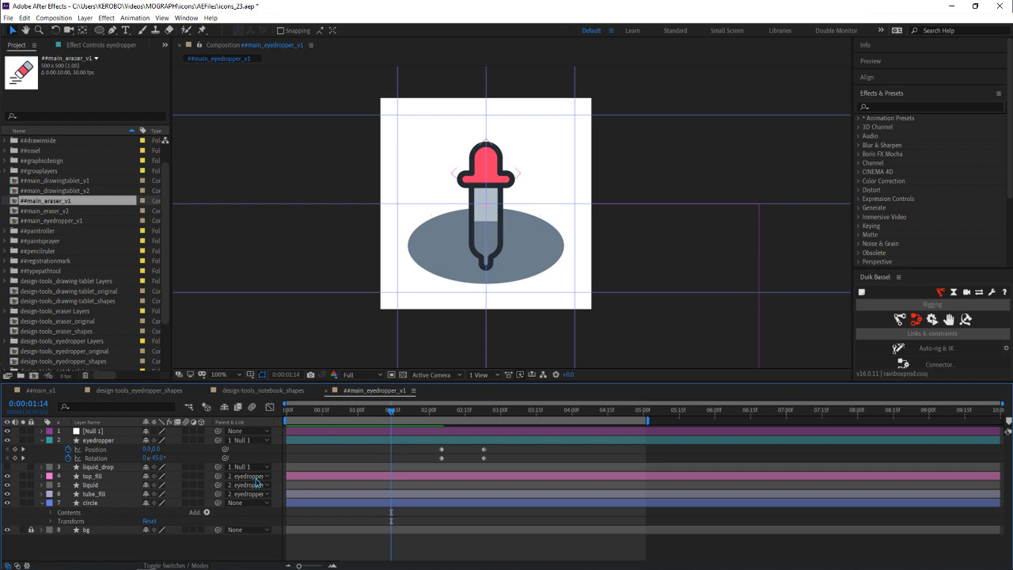
left_click(299, 514)
mouse_move(396, 411)
left_mouse_down()
mouse_move(413, 411)
mouse_move(393, 413)
left_mouse_up()
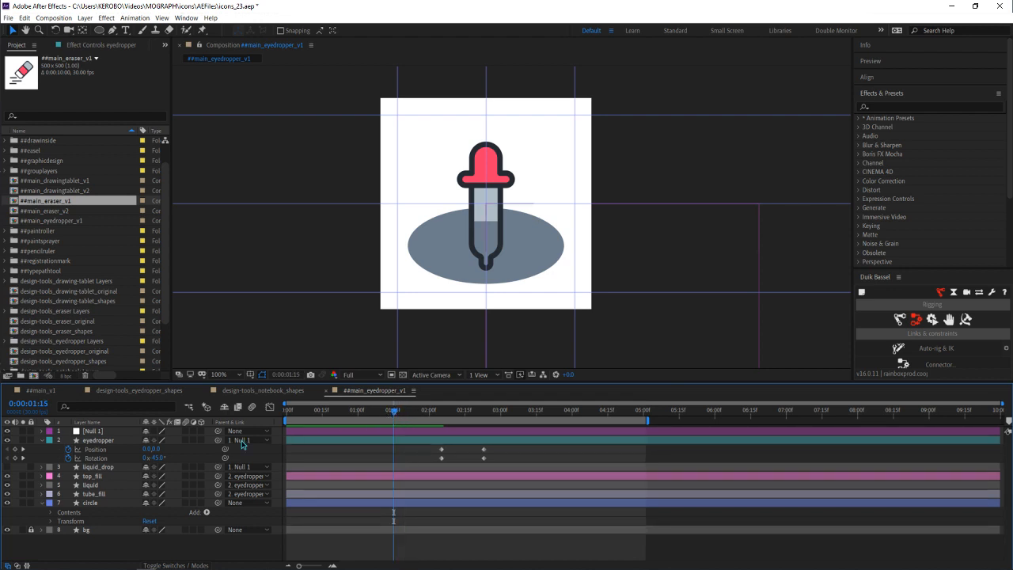
left_click(312, 455)
left_click(434, 441)
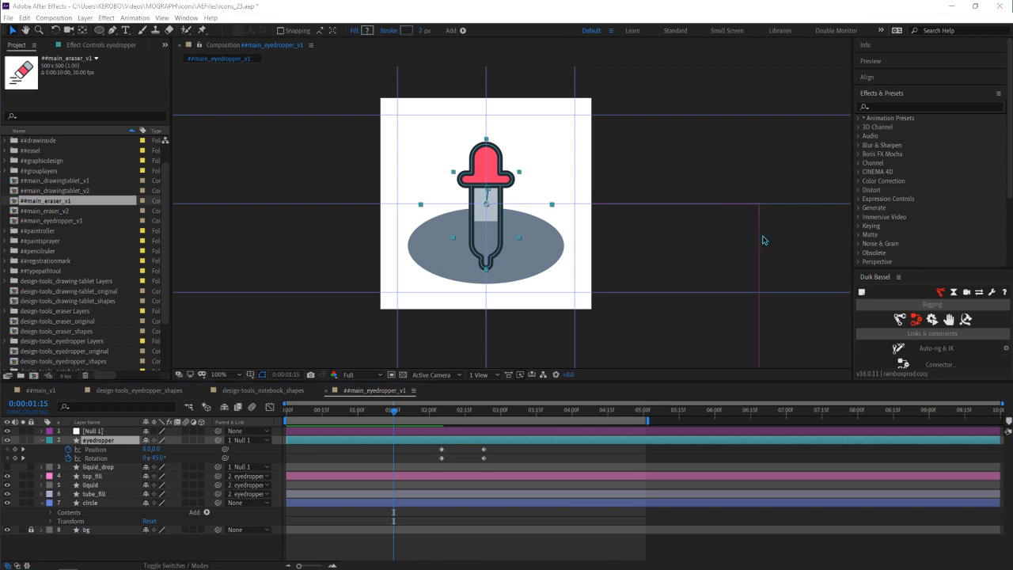
left_click(356, 450)
Keyframe the eyedropper layer's Position to 0.0, -65.0 at 0:00:01:12 so it sits above the frame
left_click_drag(328, 409, 286, 410)
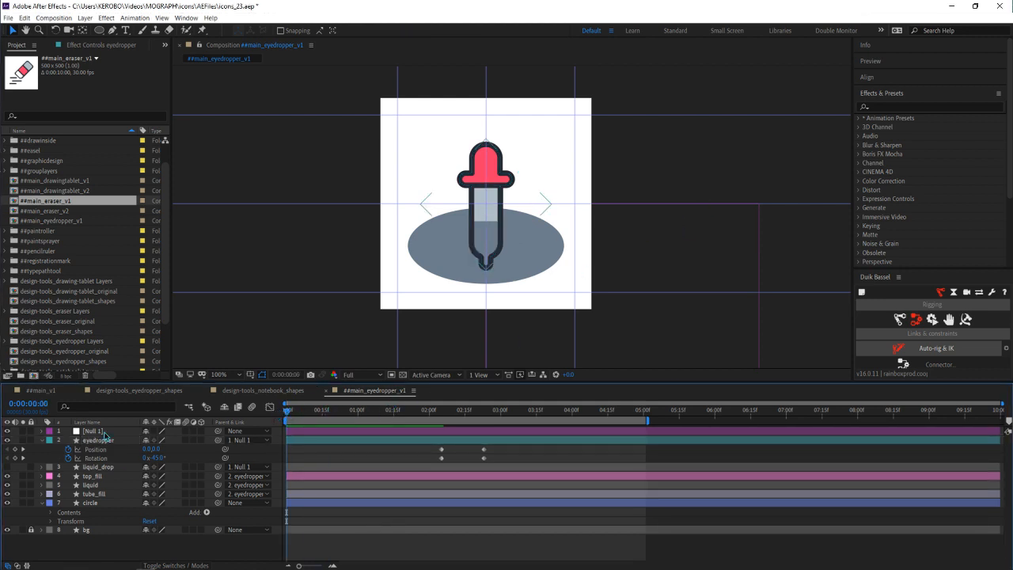
left_click(92, 476)
left_click(424, 453)
key("space")
left_click_drag(401, 410, 387, 439)
left_click_drag(155, 449, 119, 448)
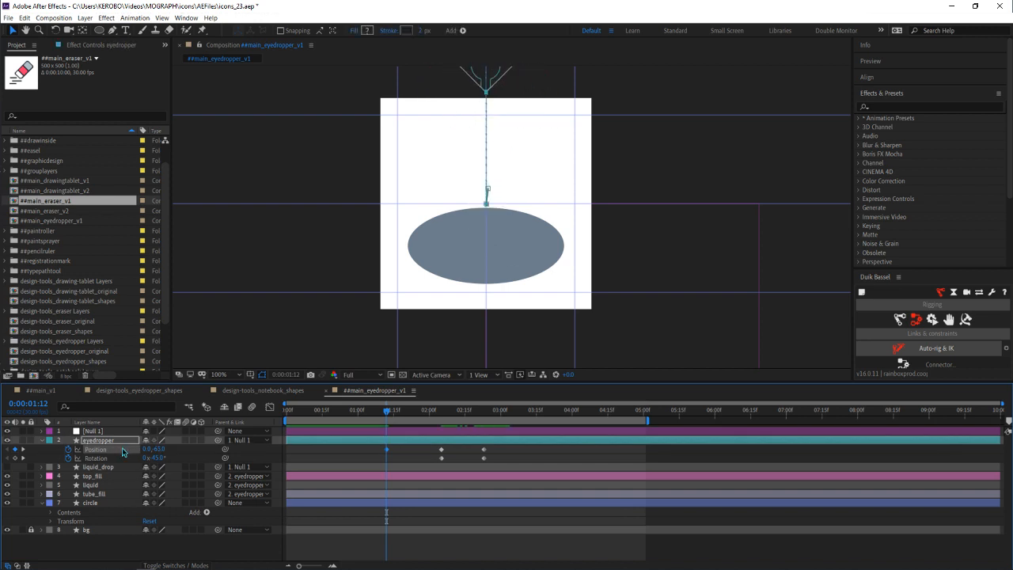
Check the raised eyedropper outside the canvas and preview its descent and rotation
left_click(360, 460)
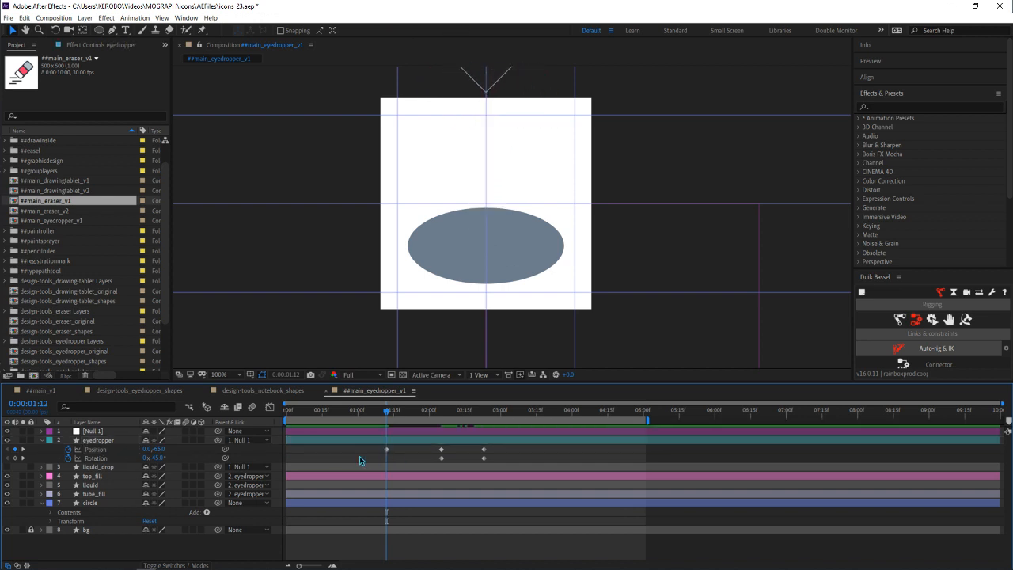
scroll(507, 238, "up", 5)
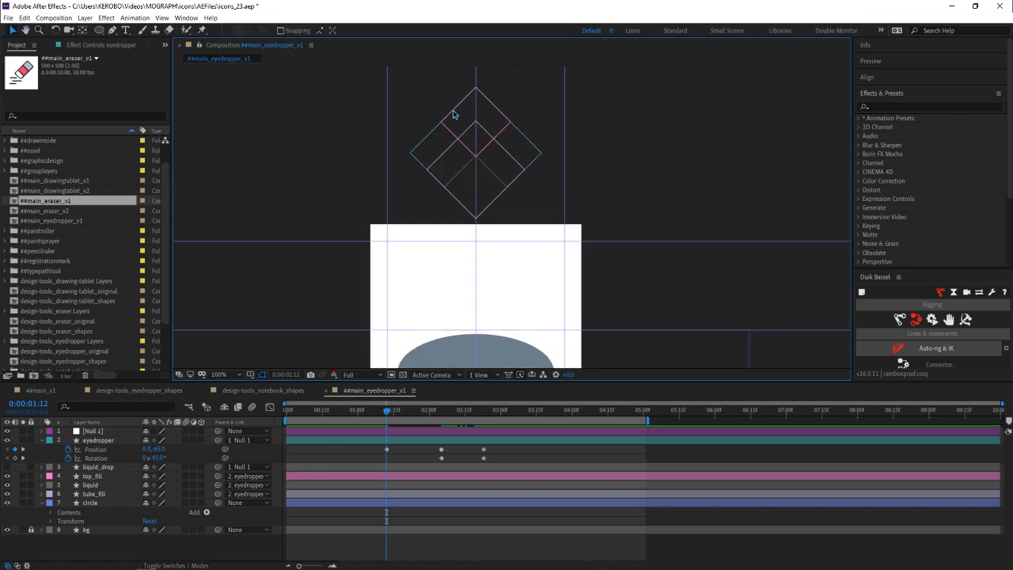
left_click_drag(556, 297, 527, 214)
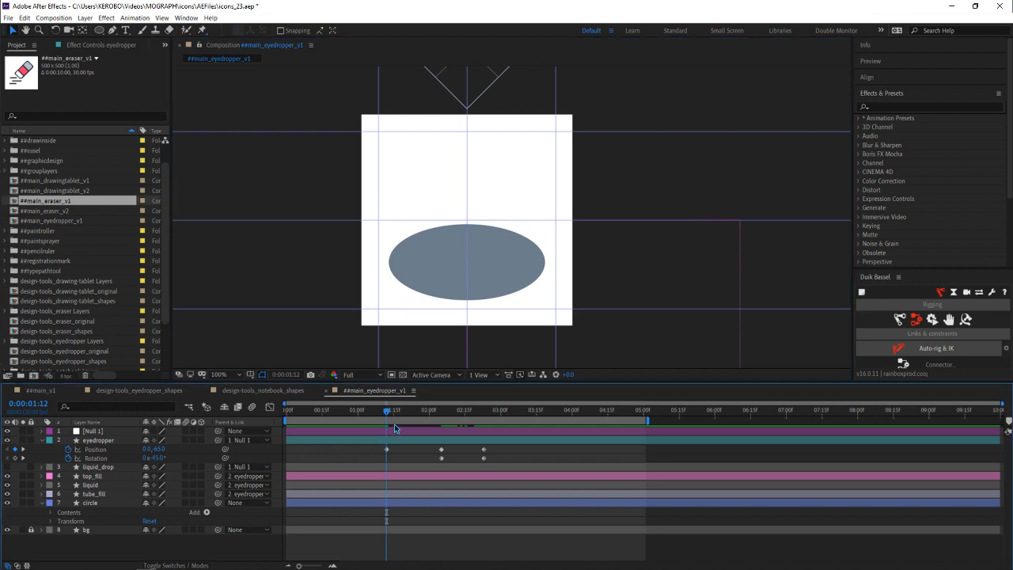
key("space")
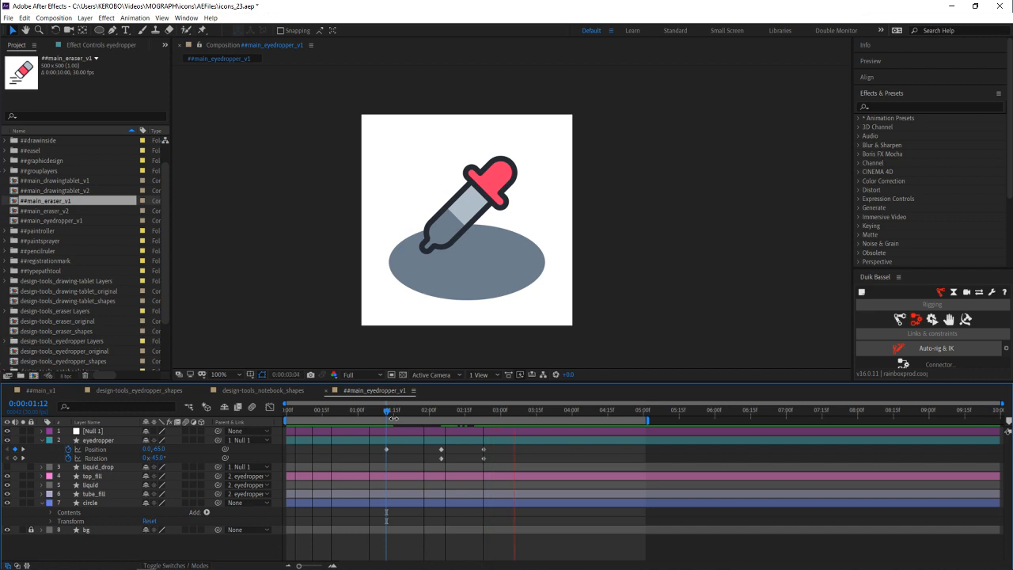
key("space")
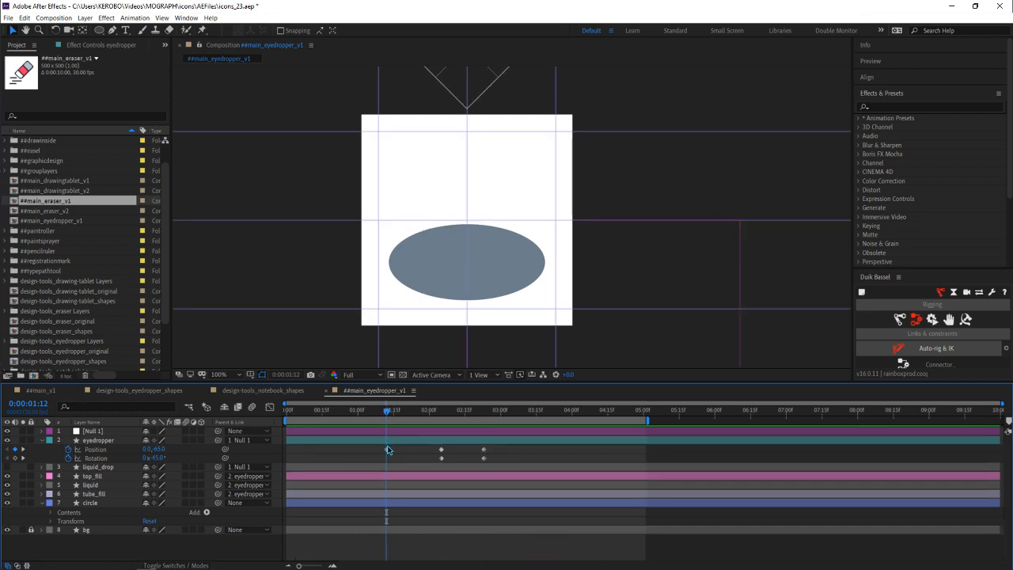
Move the eyedropper's raised Position keyframe to 0:00:00:23, check the slower descent, and cut the keyframe
left_click_drag(387, 450, 345, 451)
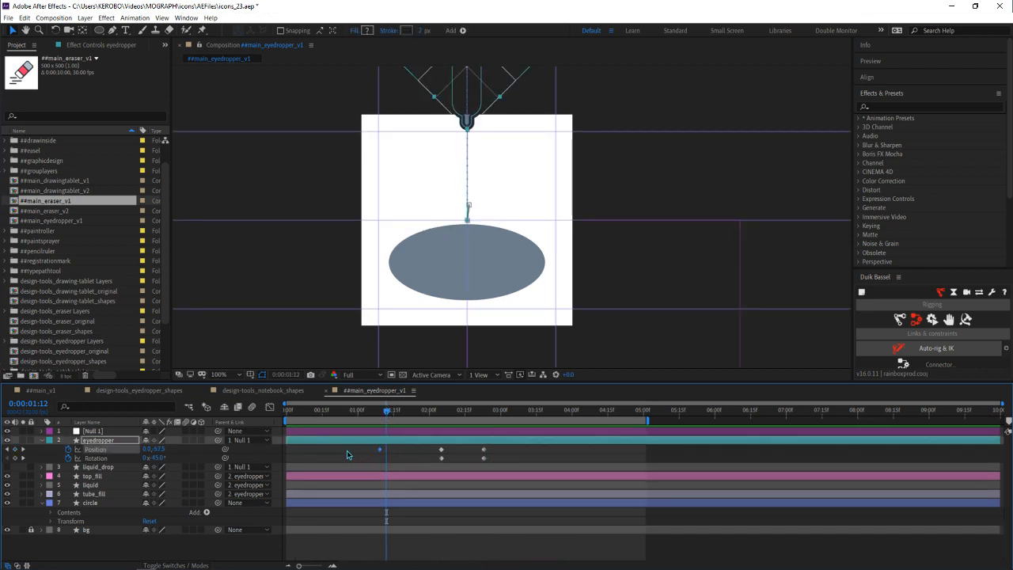
left_click(422, 411)
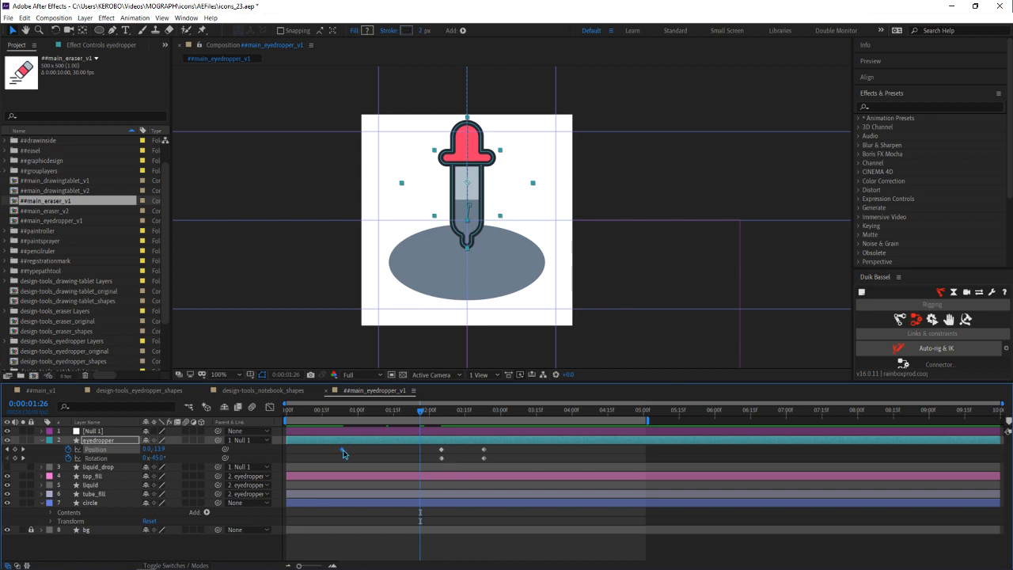
key("Delete")
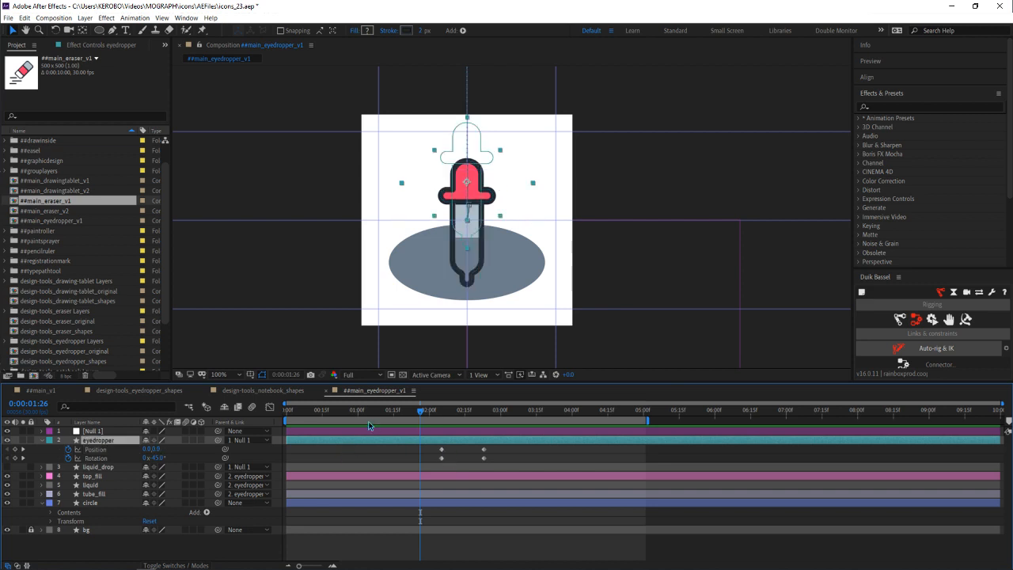
key("ctrl+z")
left_click_drag(352, 411, 343, 413)
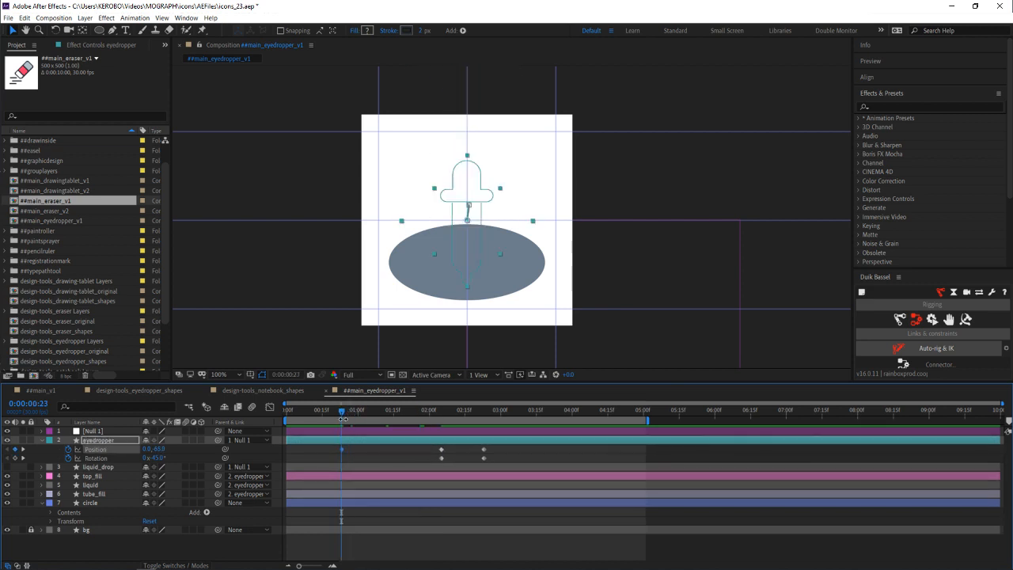
Add Position and Rotation keyframes to the eyedropper at 0:00:01:24 and paste the raised Position keyframe at 0:00:01:05
left_click(411, 411)
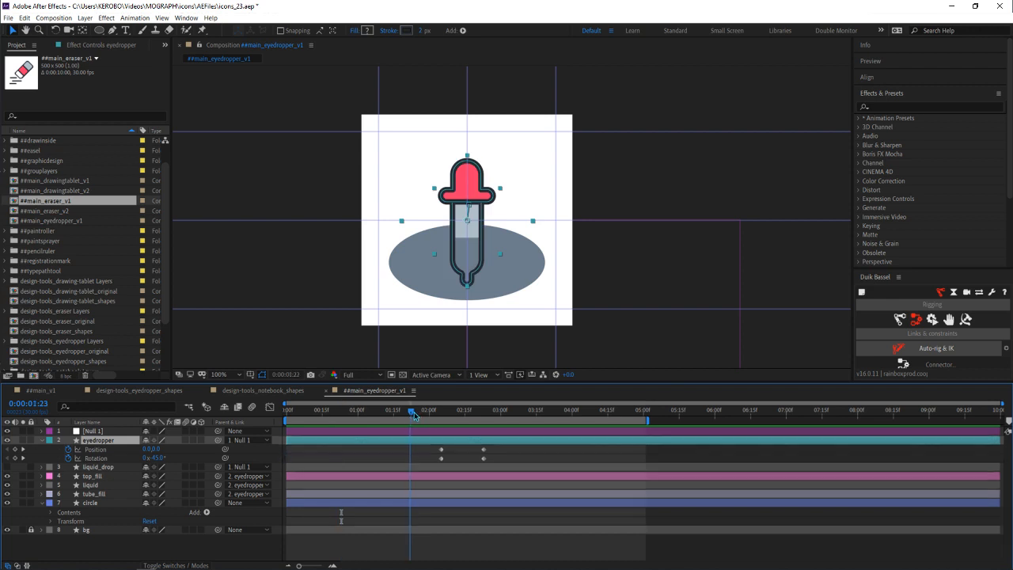
left_click_drag(413, 412, 416, 414)
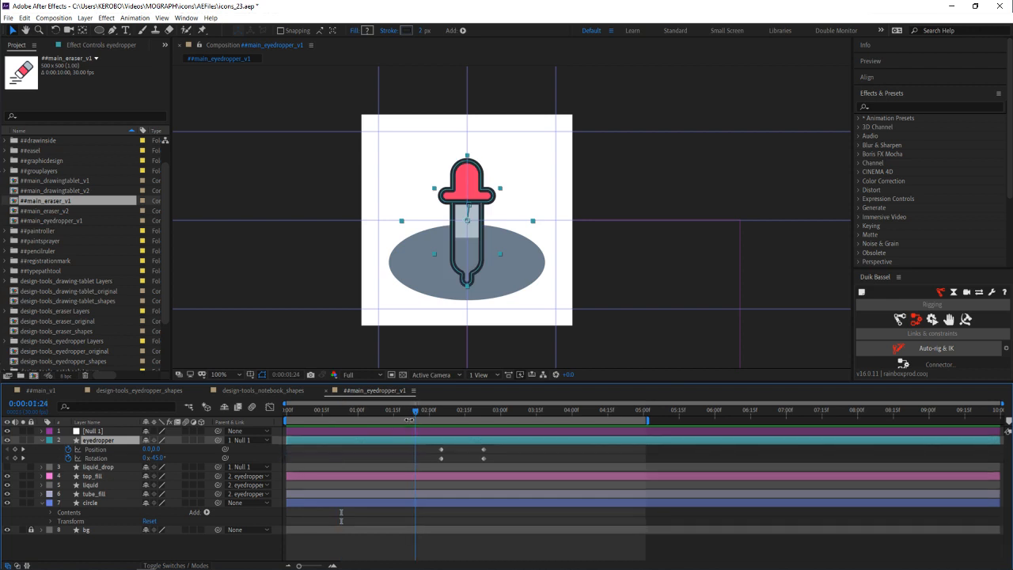
left_click(14, 448)
left_click(14, 457)
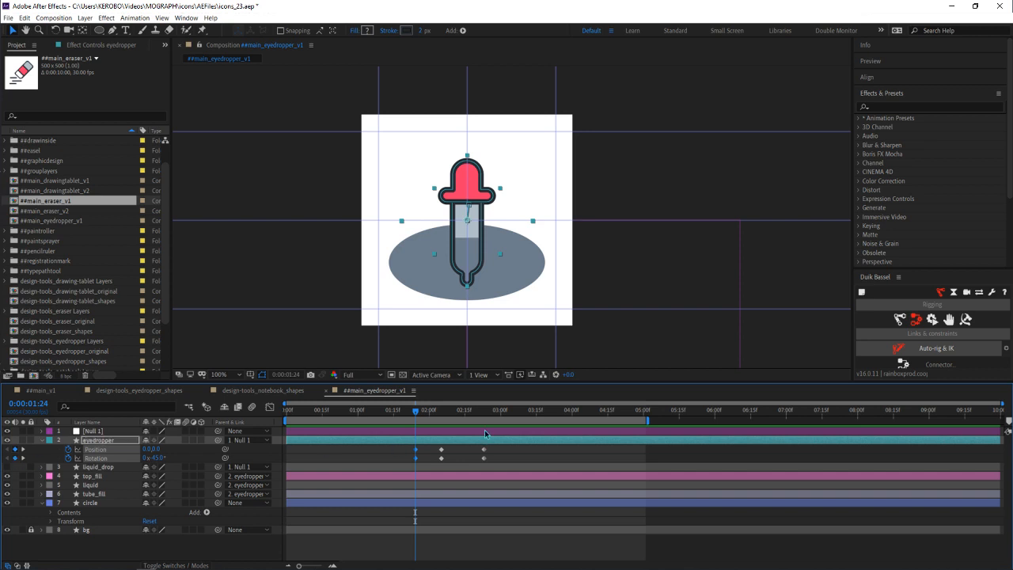
left_click(371, 411)
key("ctrl+v")
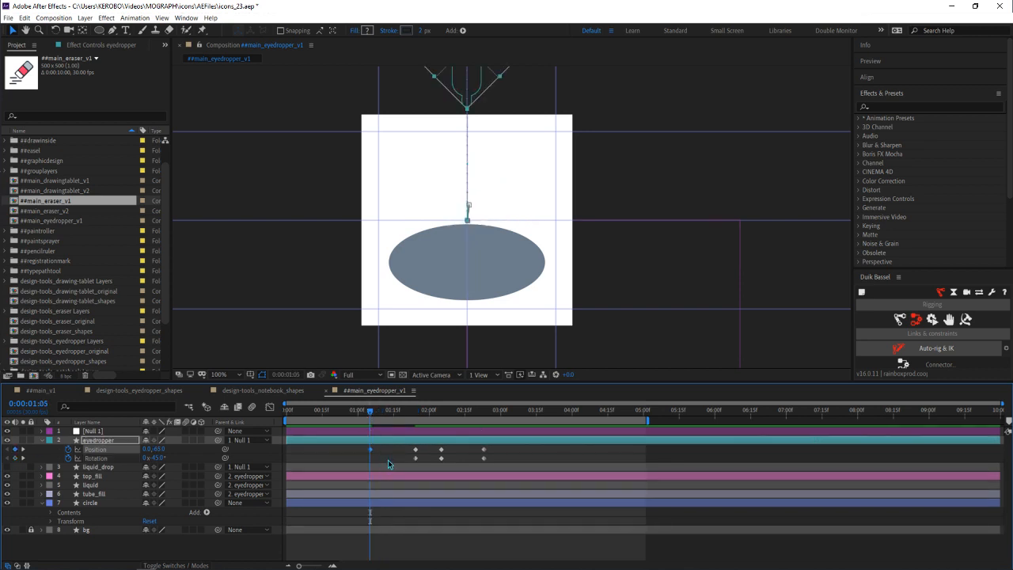
Scrub and play back the eyedropper's descent and rotation to check the timing of its keyframes
left_click_drag(374, 419, 484, 416)
key("space")
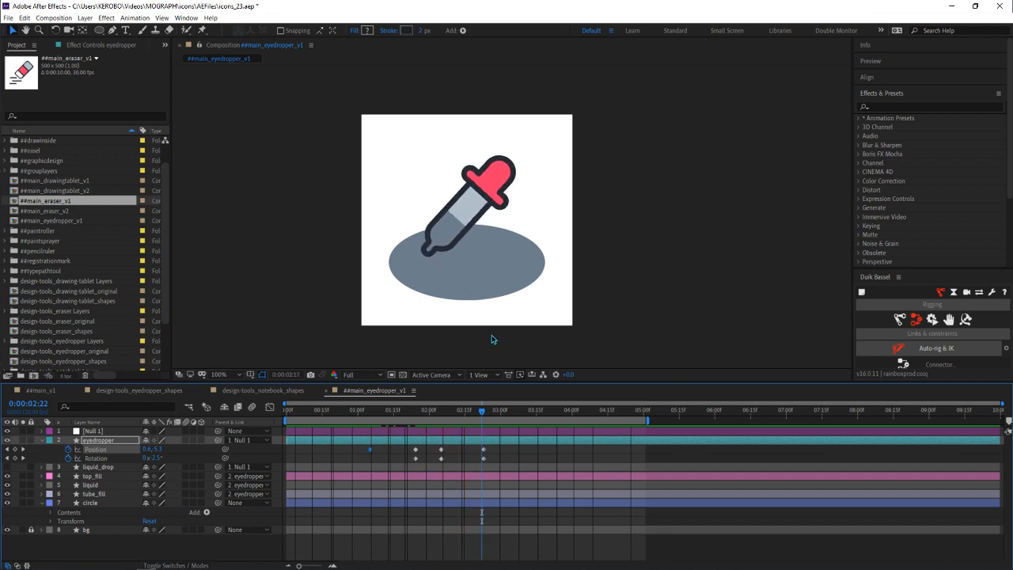
key("space")
Shift the eyedropper's first two Position keyframes and first Rotation keyframe earlier together, so the descent starts just before one second
left_click_drag(427, 449, 358, 464)
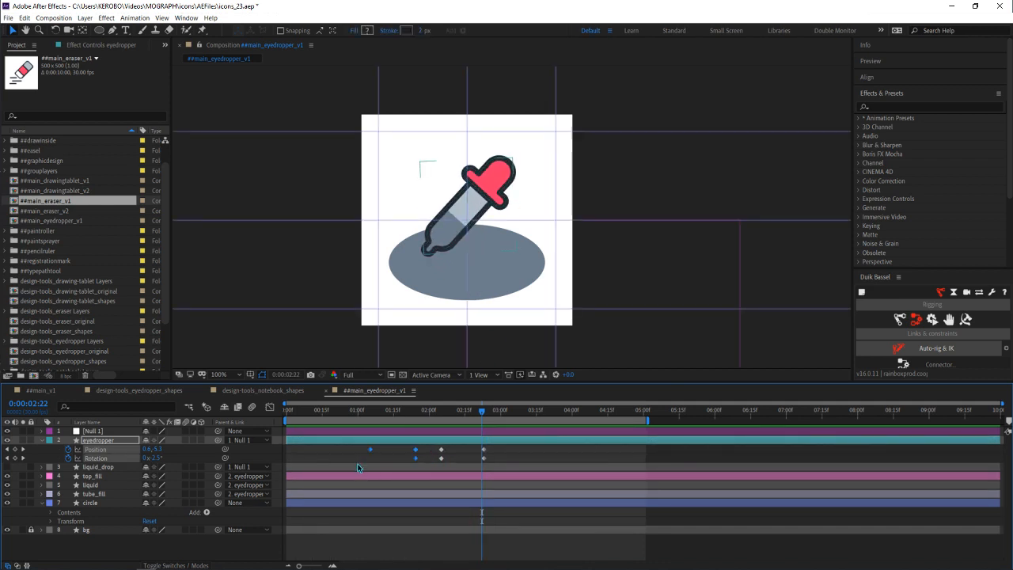
left_click_drag(415, 450, 389, 452)
left_click(404, 449)
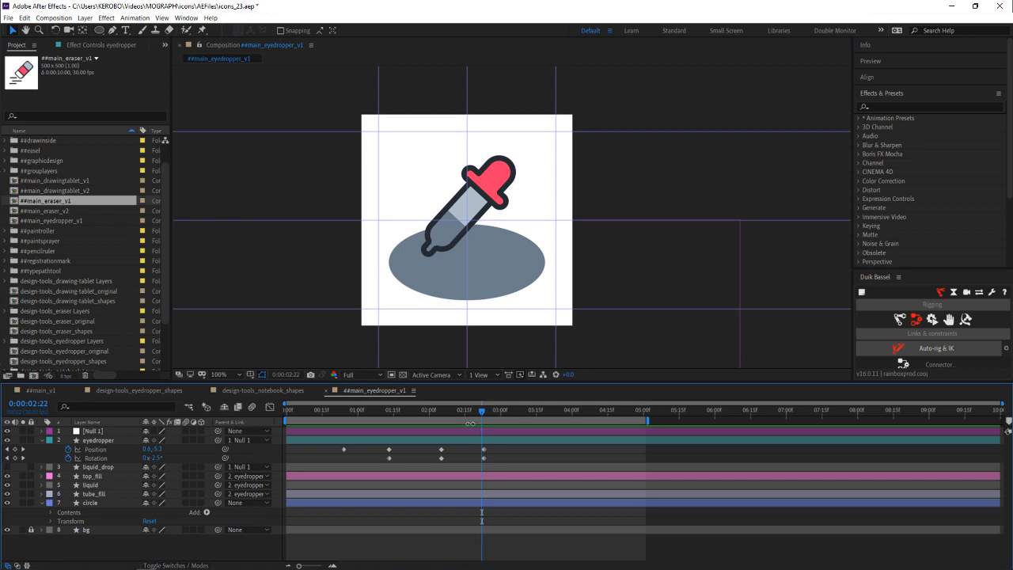
Trim the start of the liquid_drop layer to 0:00:02:18 and move the current time to 0:00:03:03
mouse_move(462, 415)
left_mouse_down()
mouse_move(389, 423)
mouse_move(473, 416)
left_mouse_up()
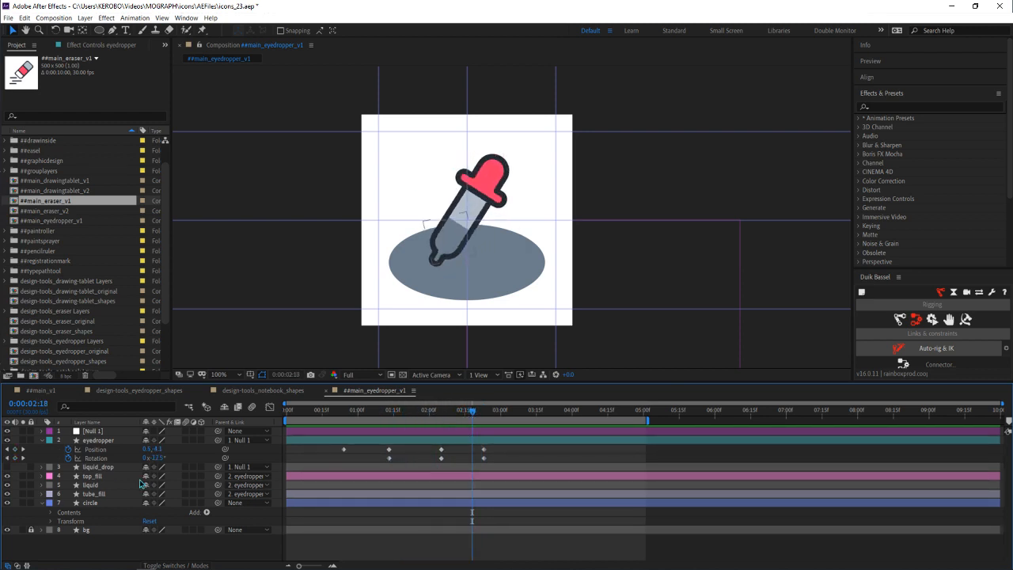
left_click(103, 469)
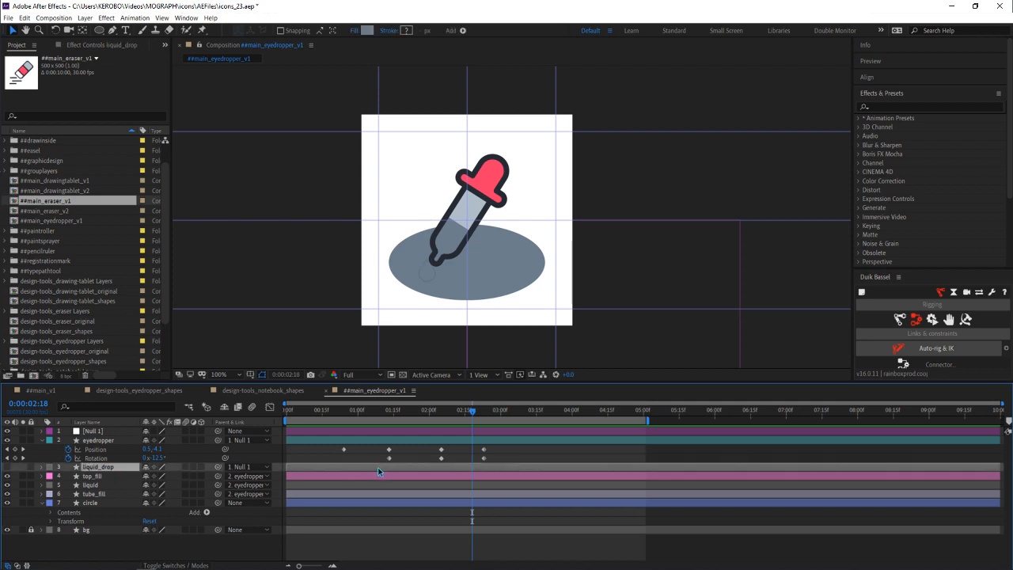
key("alt+bracketleft")
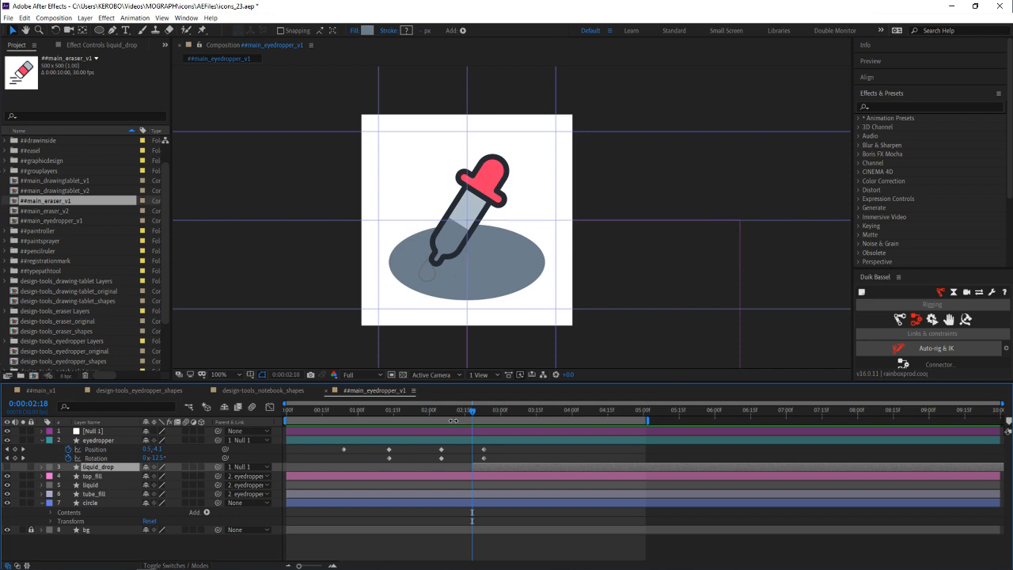
left_click_drag(473, 411, 508, 413)
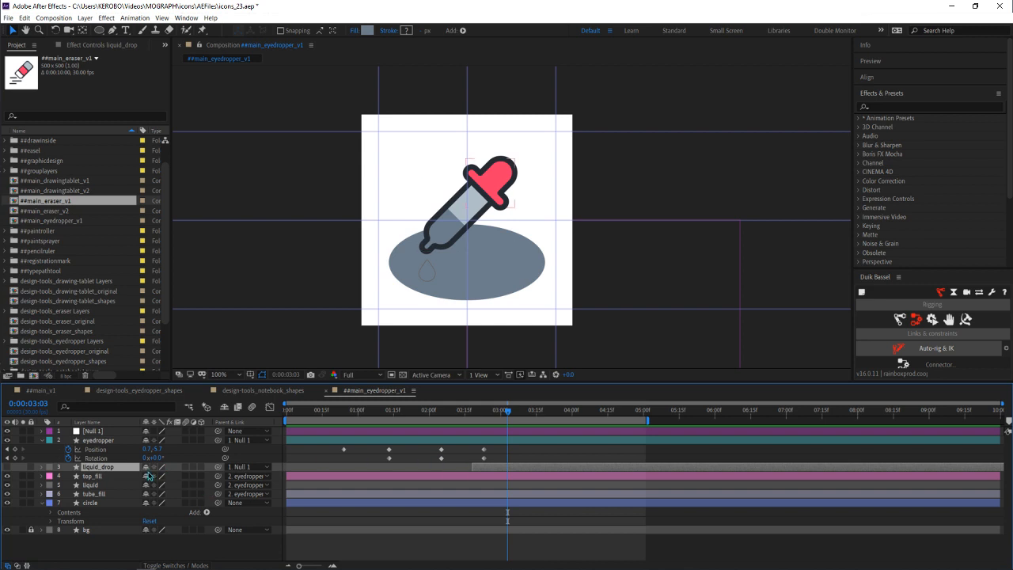
Move the eyedropper layer's first two Position keyframes and first Rotation keyframe earlier, placing the second Position keyframe at 0:00:00:25
left_click(421, 465)
left_click_drag(508, 412, 286, 431)
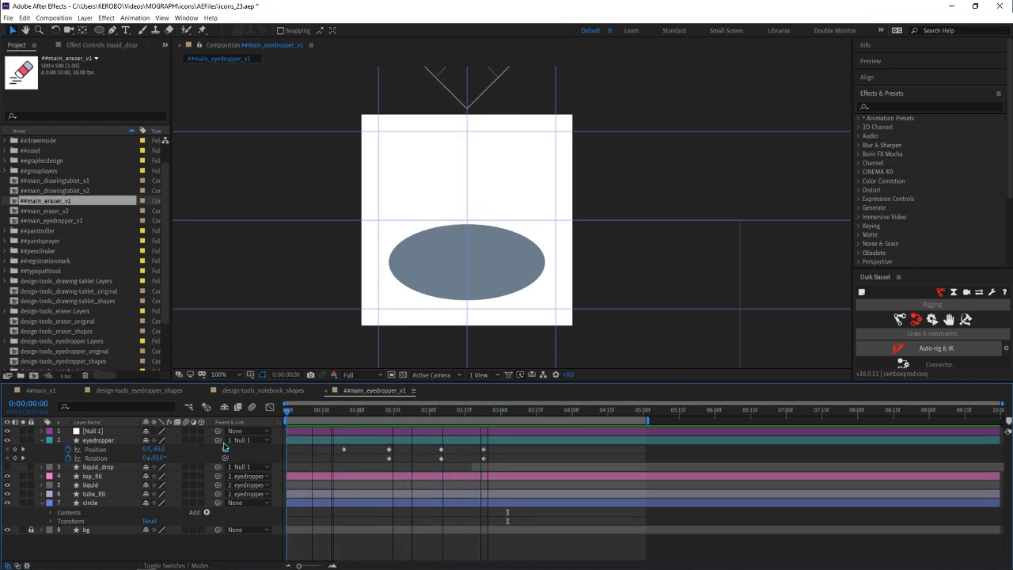
left_click_drag(375, 460, 417, 461)
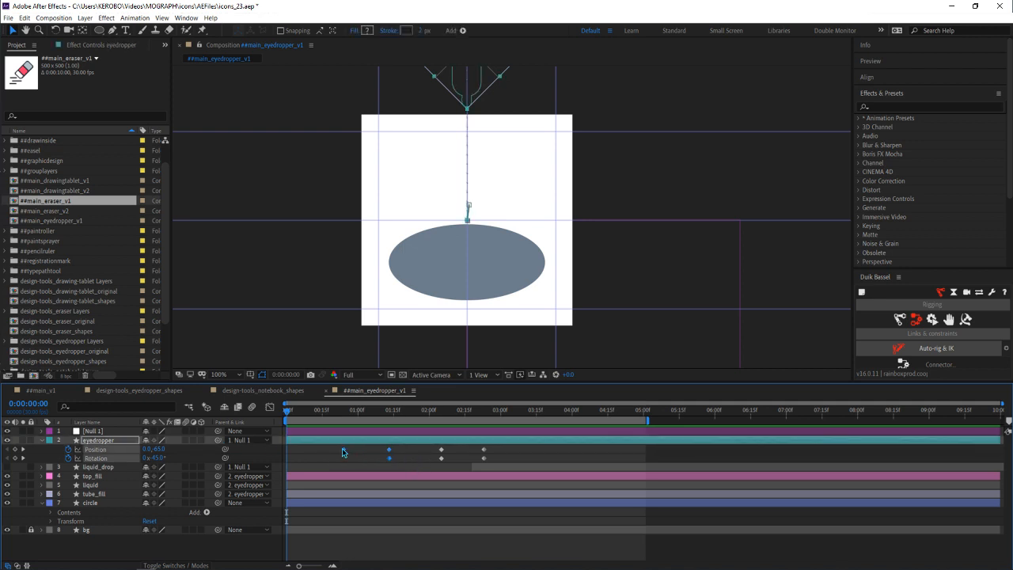
left_click_drag(342, 449, 300, 460)
left_click(300, 461)
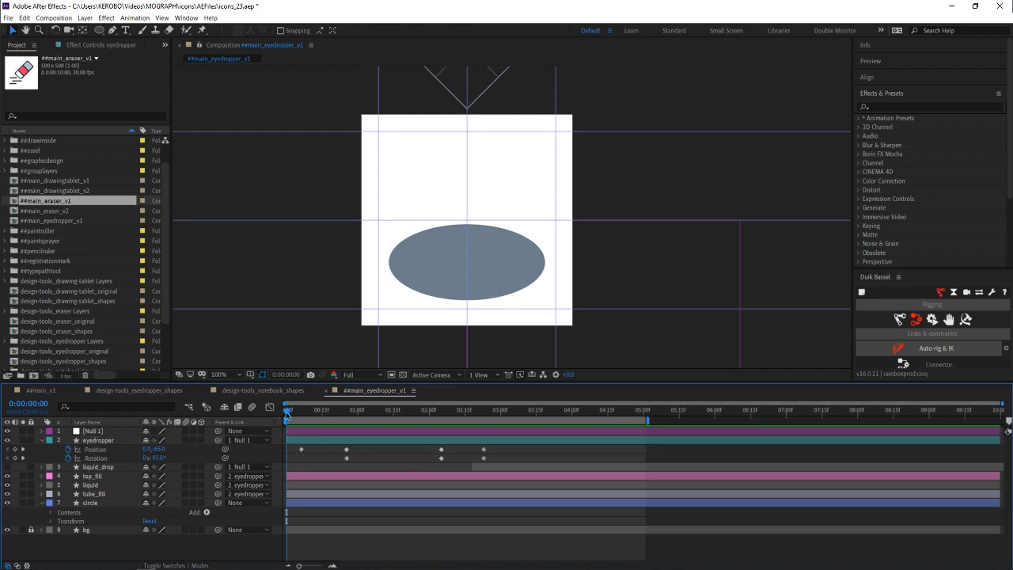
At 0:00:00:25, select the liquid layer and solo the liquid, eyedropper and bg layers
left_click_drag(287, 412, 358, 411)
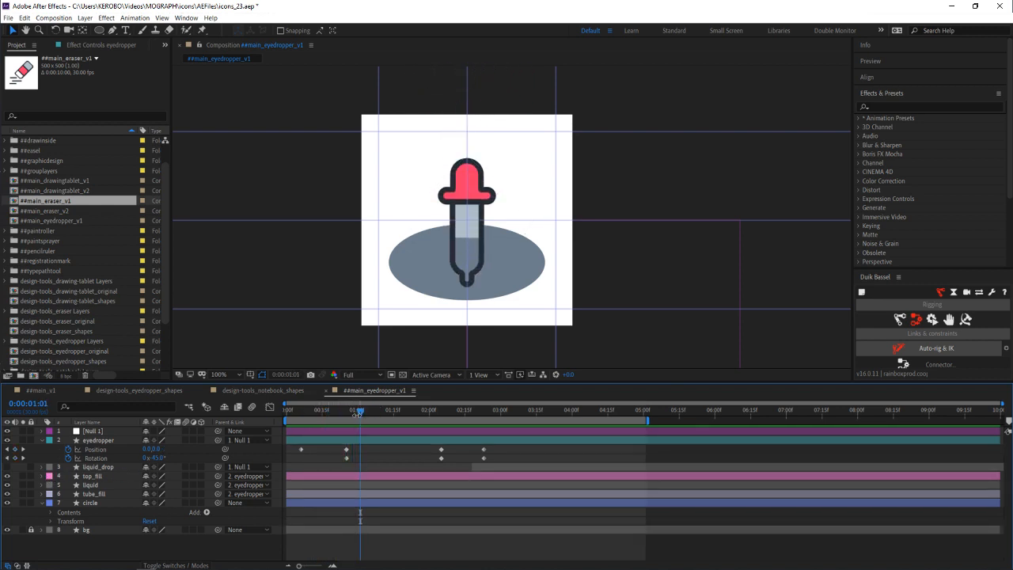
key("j")
left_click(351, 482)
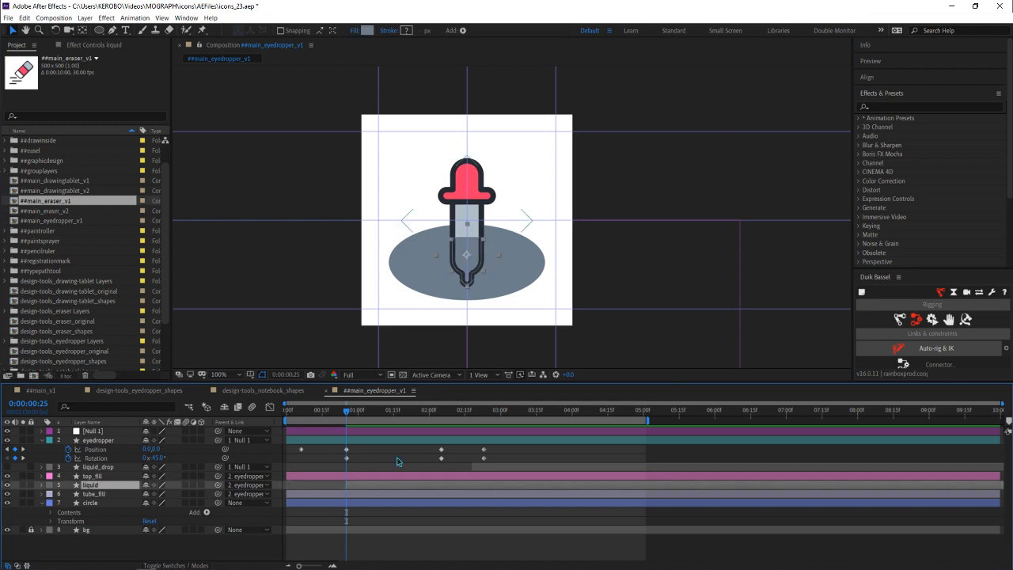
scroll(480, 252, "up", 4)
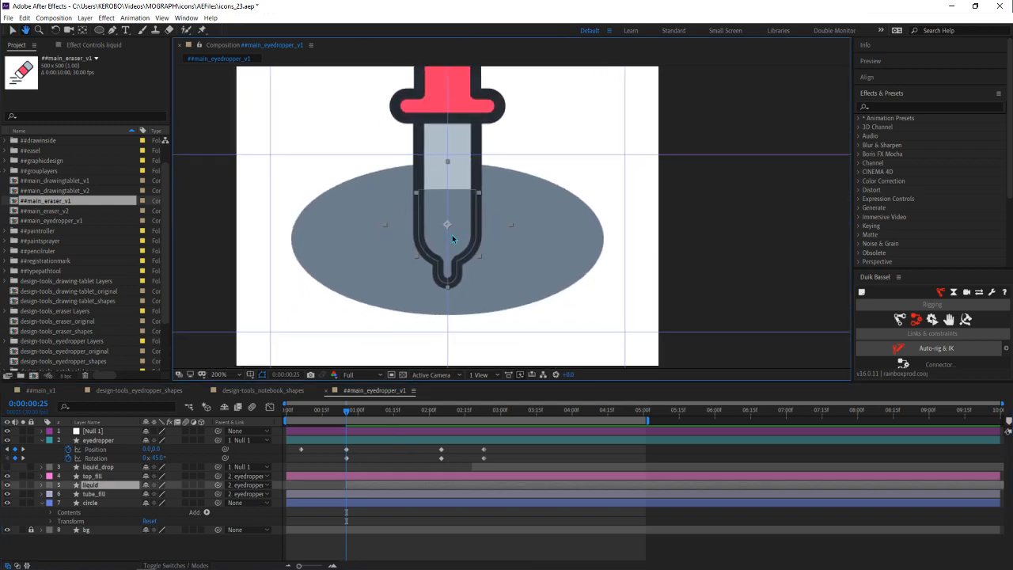
key("v")
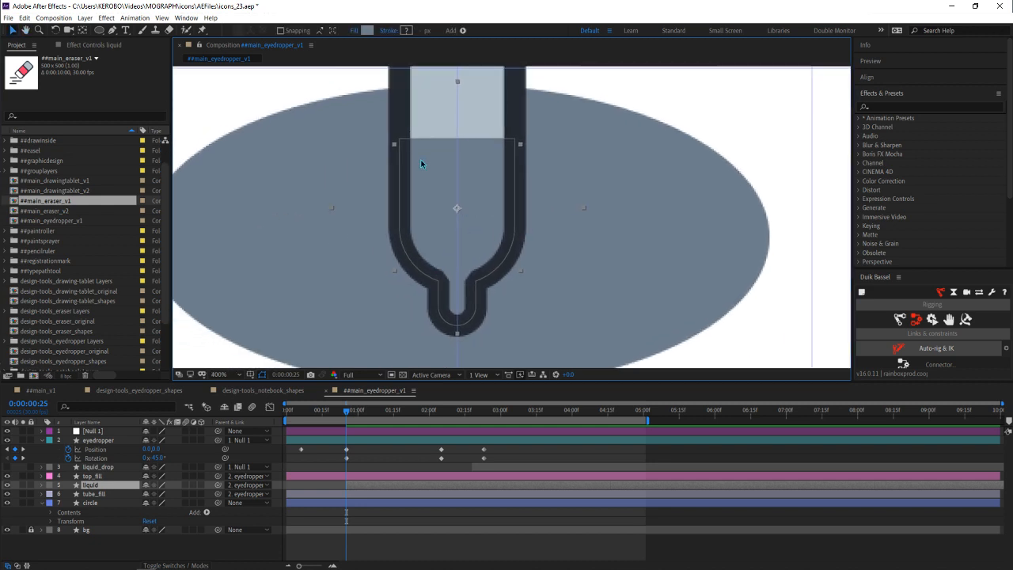
left_click(23, 484)
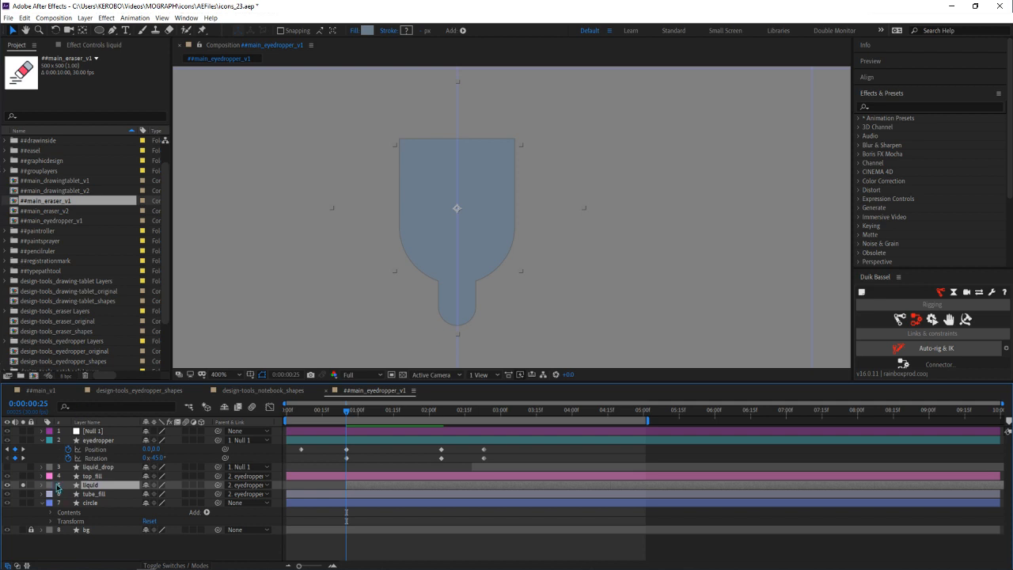
left_click(23, 440)
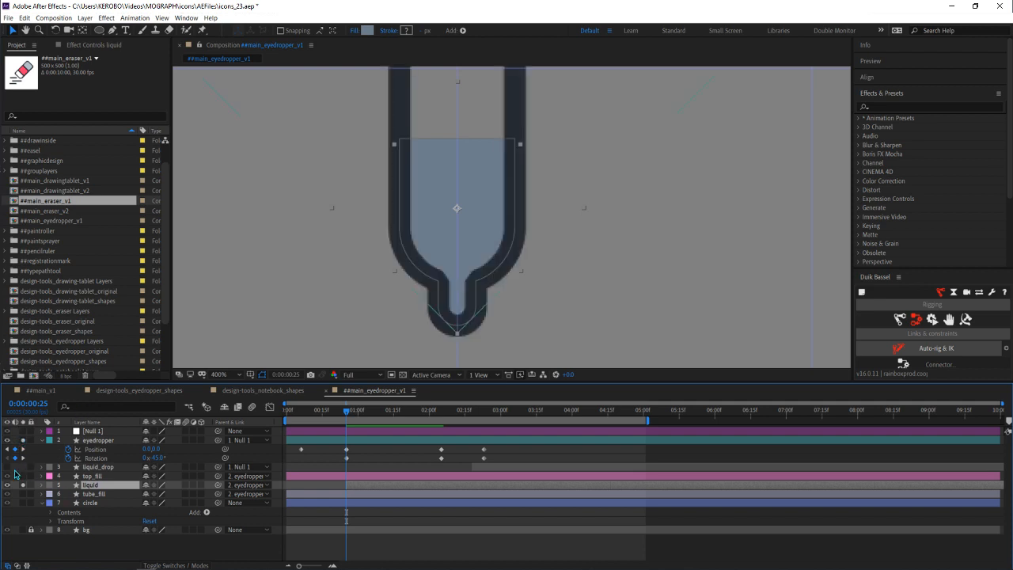
left_click(23, 530)
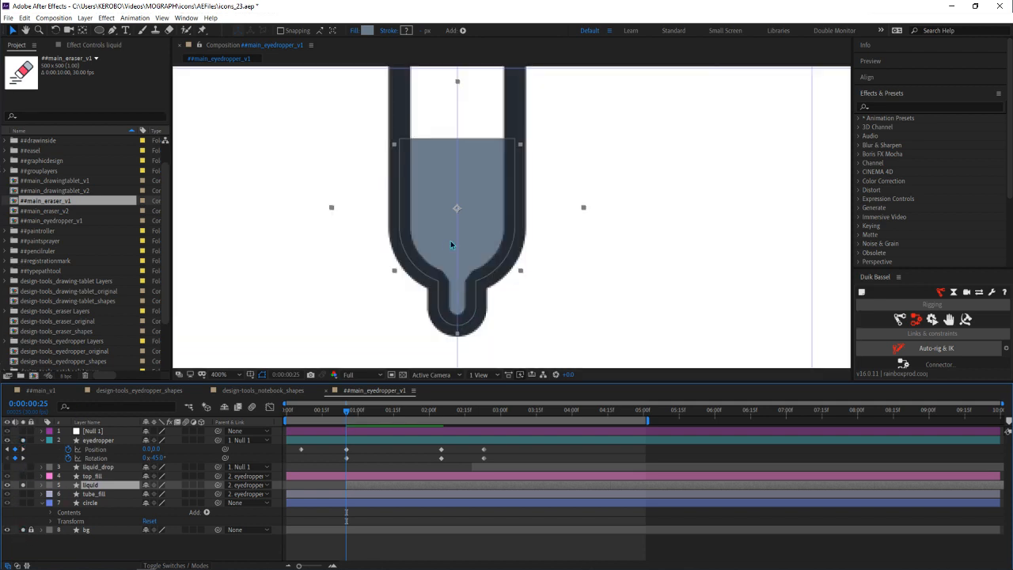
Expand the liquid layer's Group 1 down to Path 1 and start keyframing its Path at 0:00:00:25
key("comma")
left_click(473, 546)
key("period")
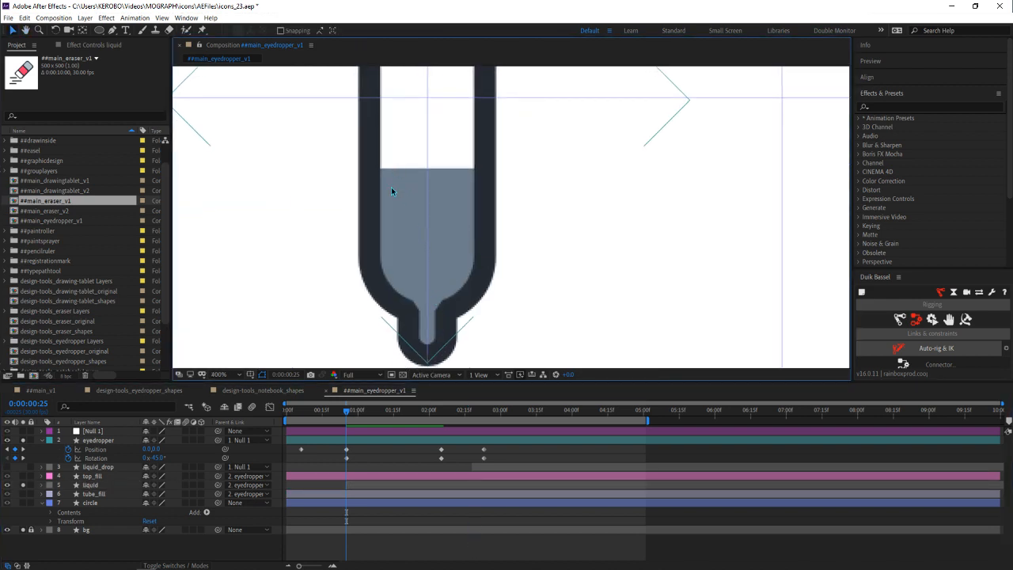
left_click(344, 484)
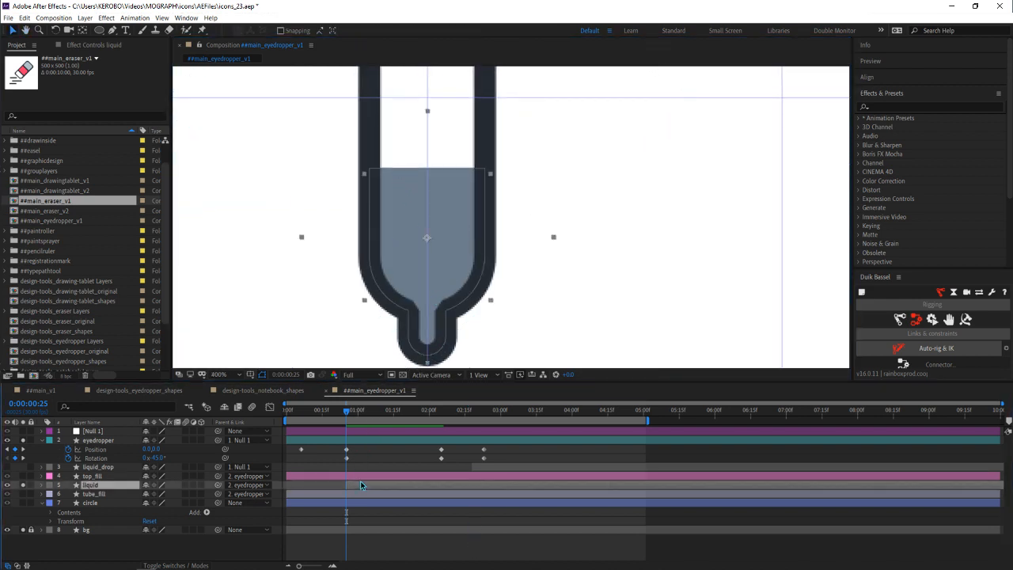
left_click(42, 485)
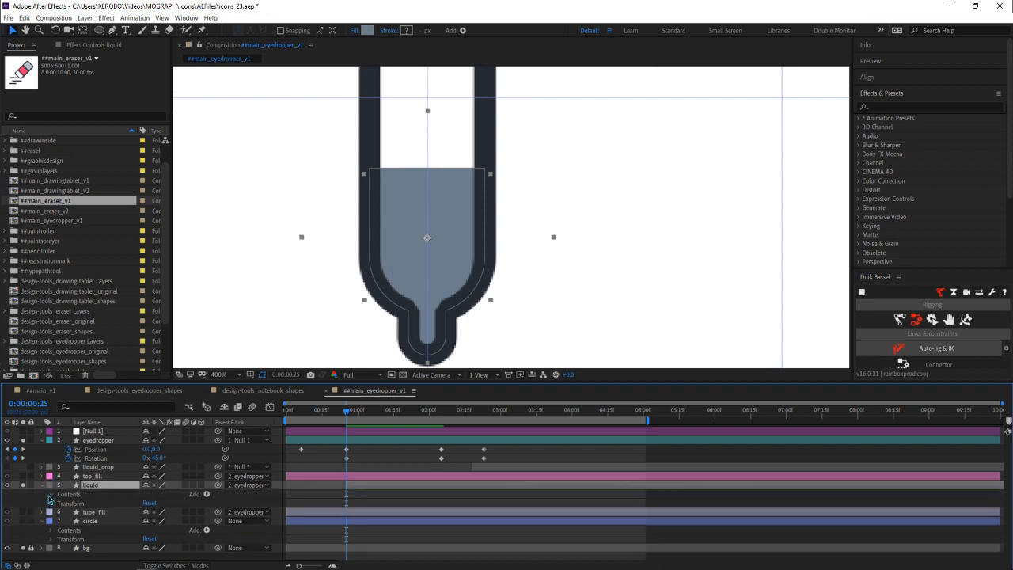
left_click(50, 494)
left_click(58, 503)
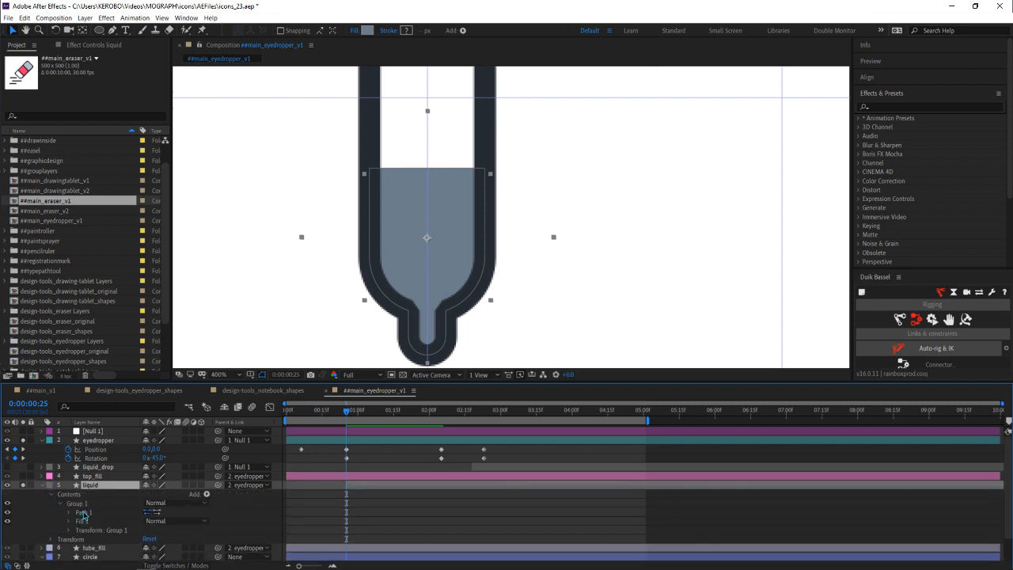
left_click(83, 512)
left_click(69, 513)
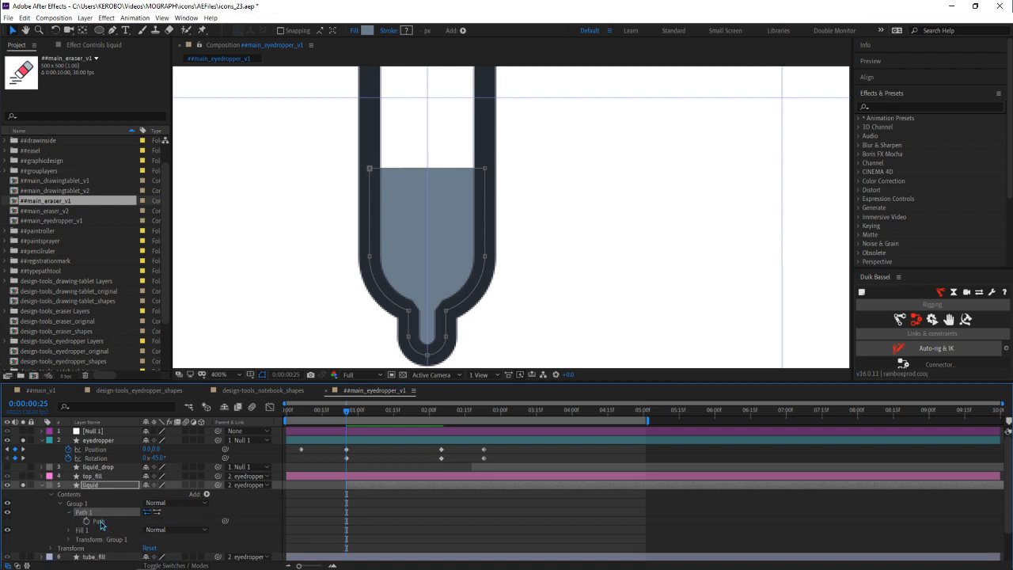
left_click(100, 522)
left_click(86, 522)
Move the liquid's Path keyframe to between 0:00:01:00 and 0:00:01:15, and add another Path keyframe at 0:00:00:25
left_click_drag(506, 268, 504, 246)
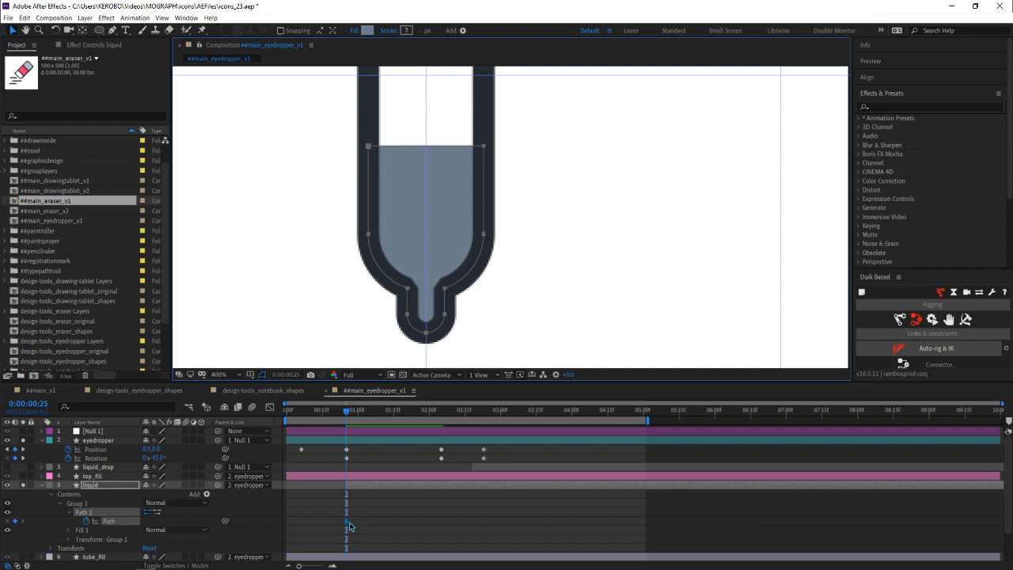
left_click_drag(347, 522, 378, 522)
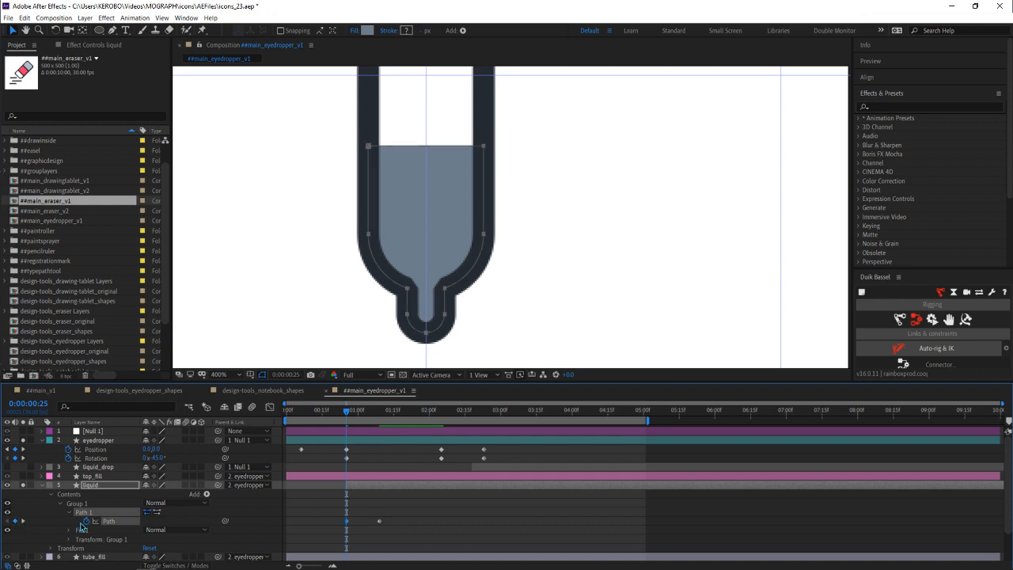
left_click_drag(359, 521, 347, 522)
Lower the liquid path's top two points to the tube's lower curve and shift that Path keyframe to just past 0:00:01:00
left_click_drag(537, 131, 347, 163)
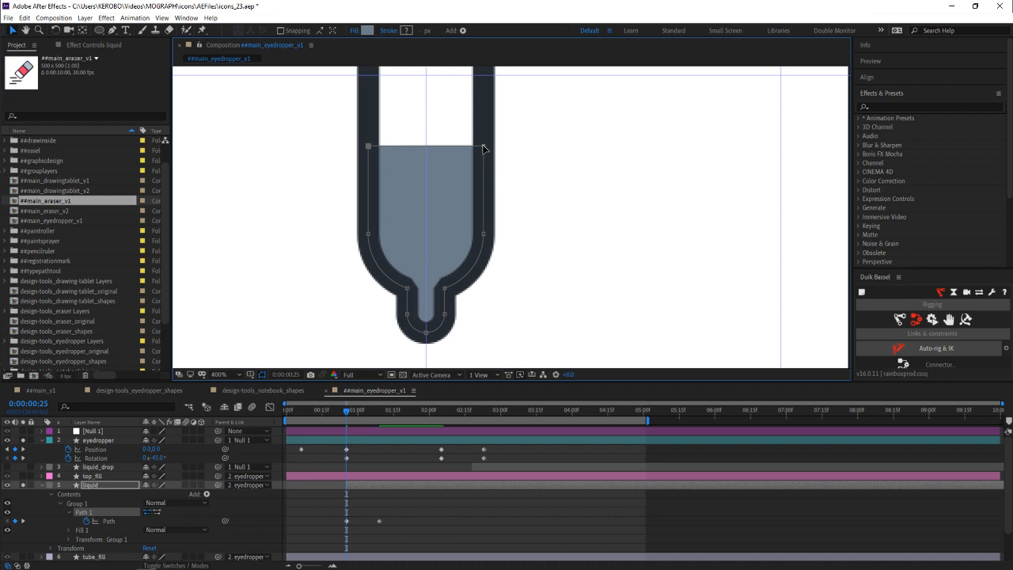
left_click_drag(484, 149, 485, 235)
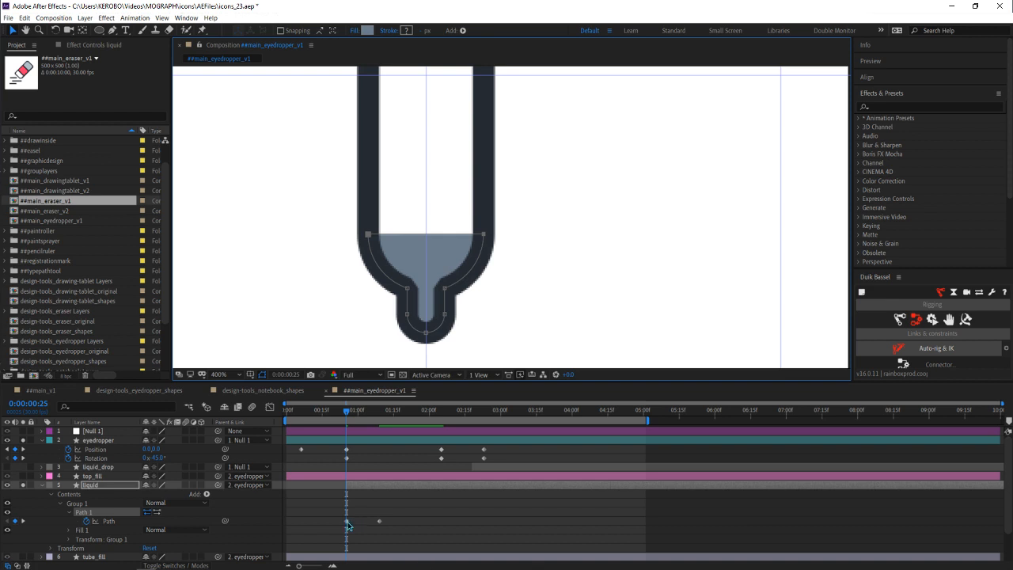
left_click_drag(348, 525, 368, 528)
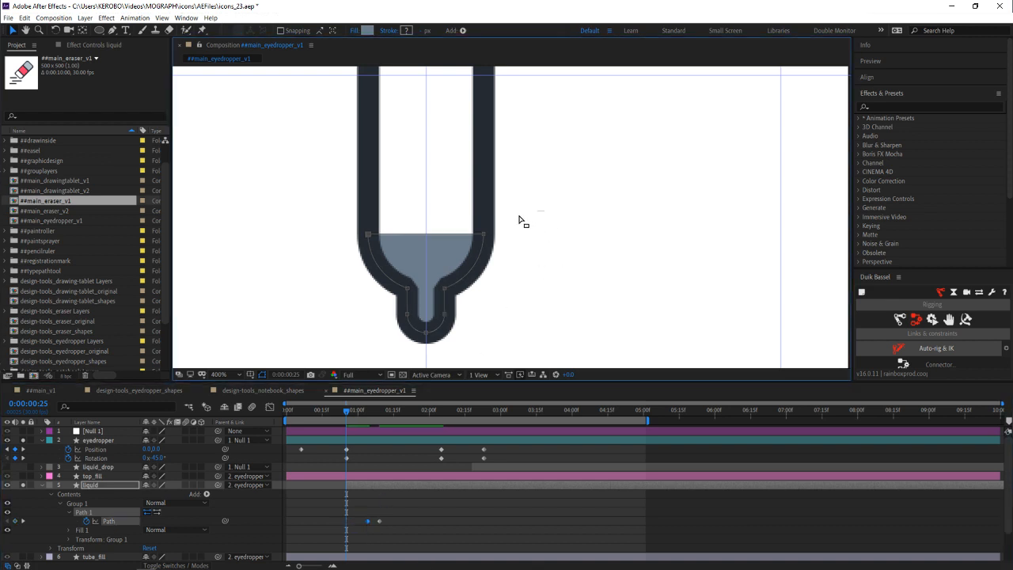
At 0:00:00:25, select the liquid path's upper points and lower them to the level of the nozzle neck
left_click_drag(544, 211, 349, 242)
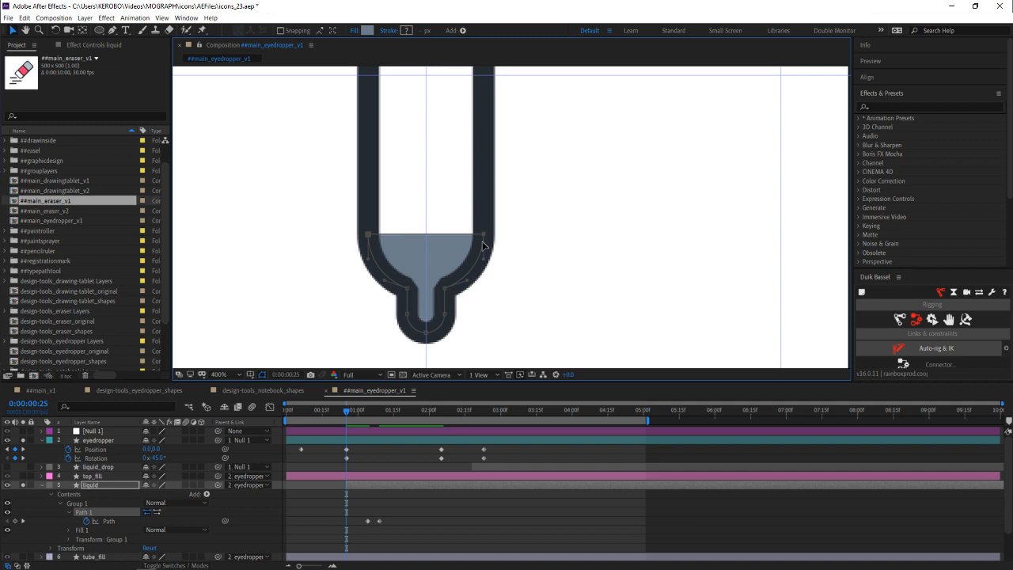
left_click_drag(485, 237, 478, 291)
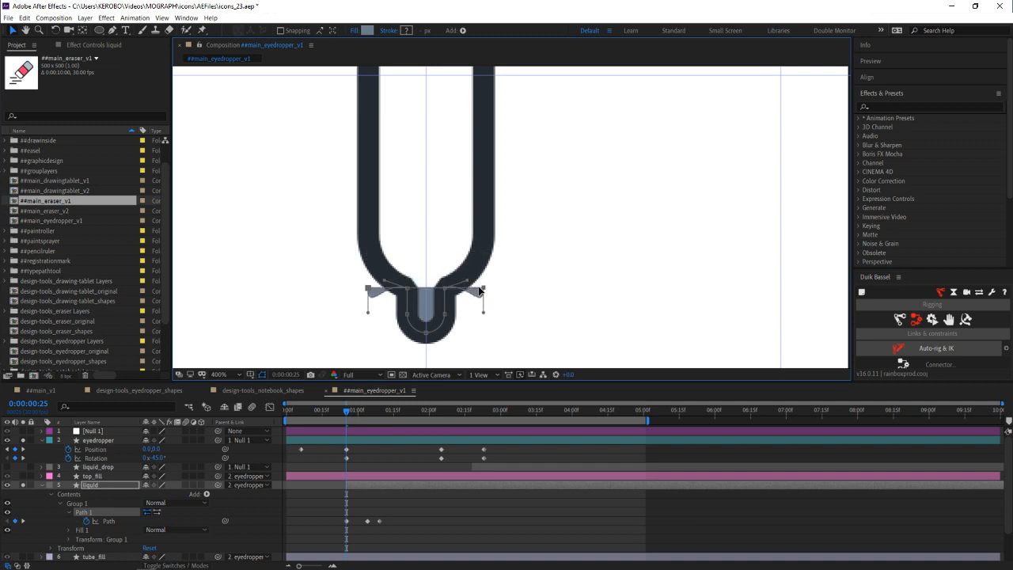
double_click(481, 289)
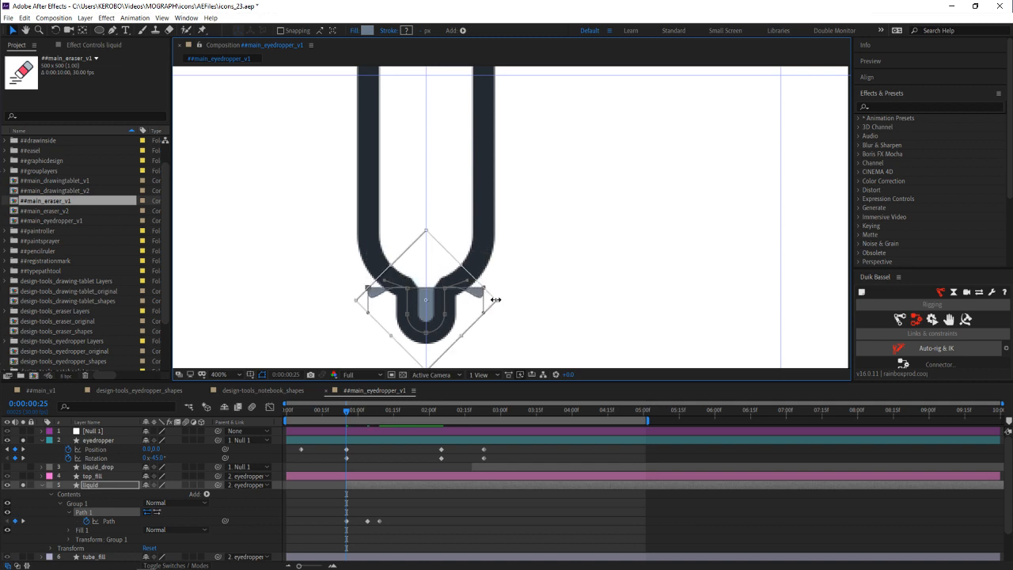
key("Escape")
left_click_drag(507, 280, 523, 181)
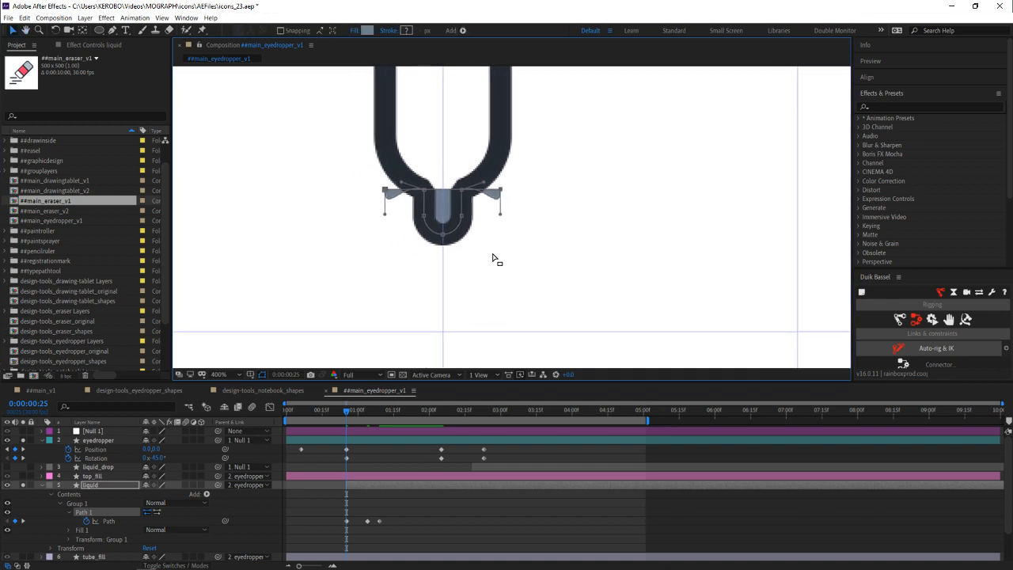
double_click(500, 191)
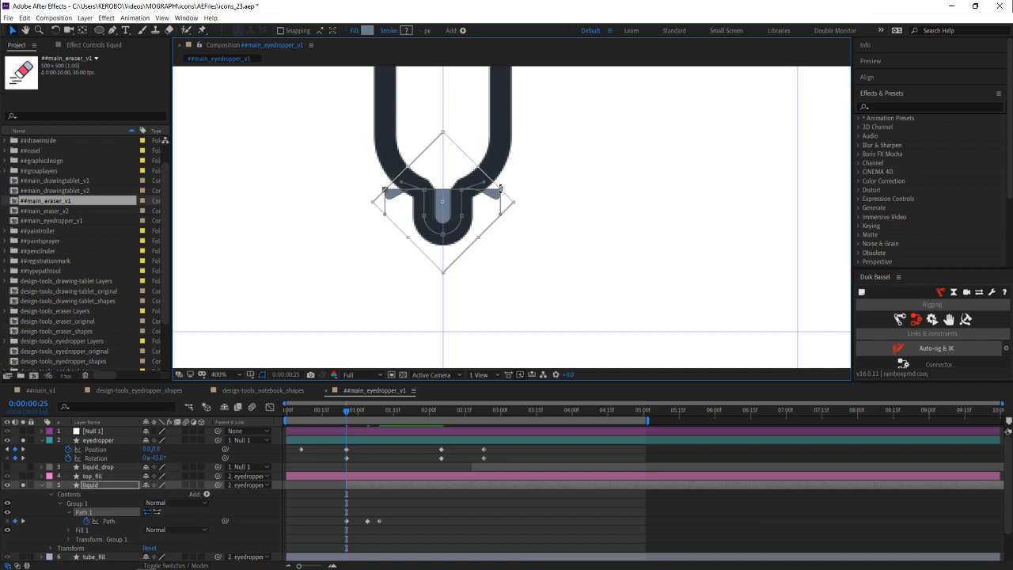
double_click(473, 231)
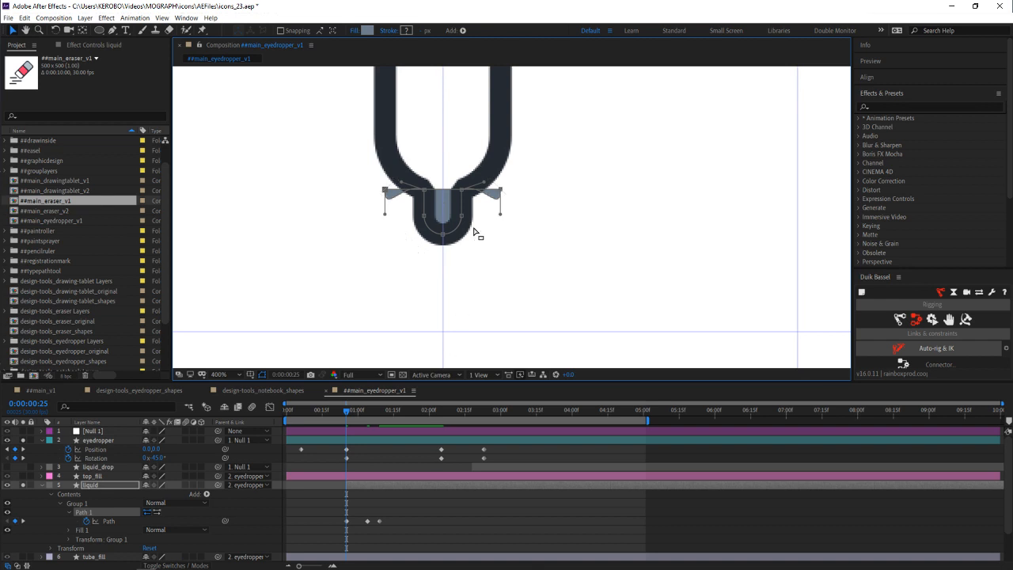
Examine the liquid inside the eyedropper around 0:00:03:00, then at 0:00:00:25 and at the Rotation keyframe at 0:00:02:05
key("comma")
left_click(502, 414)
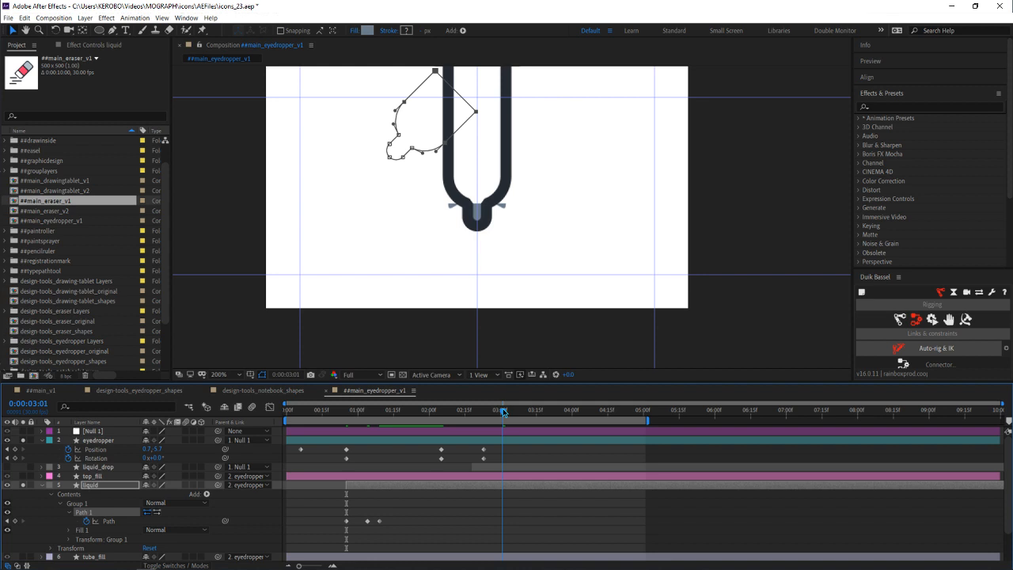
scroll(511, 319, "down", 1)
left_click_drag(491, 234, 481, 259)
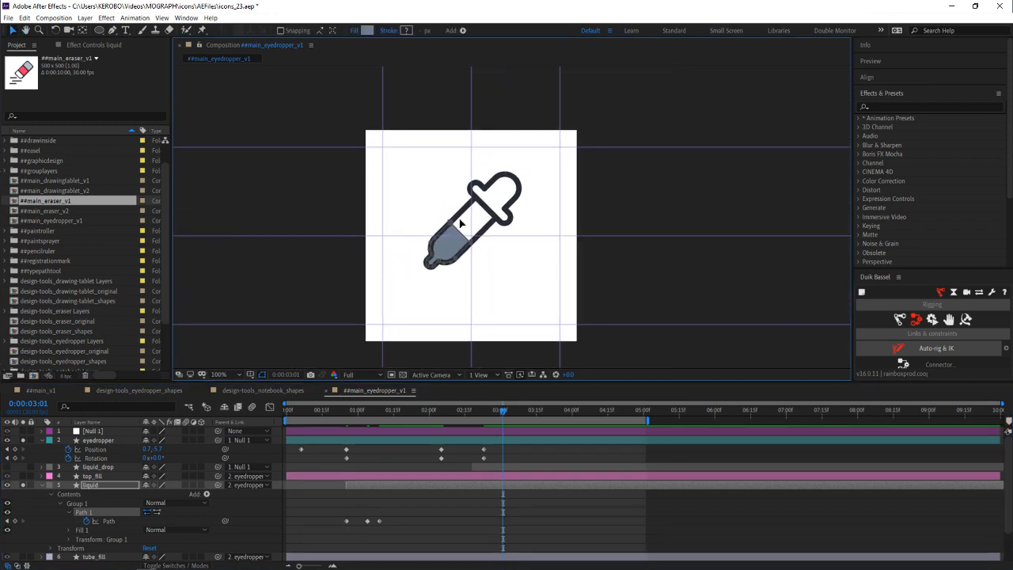
scroll(533, 169, "up", 2)
left_click_drag(448, 272, 488, 249)
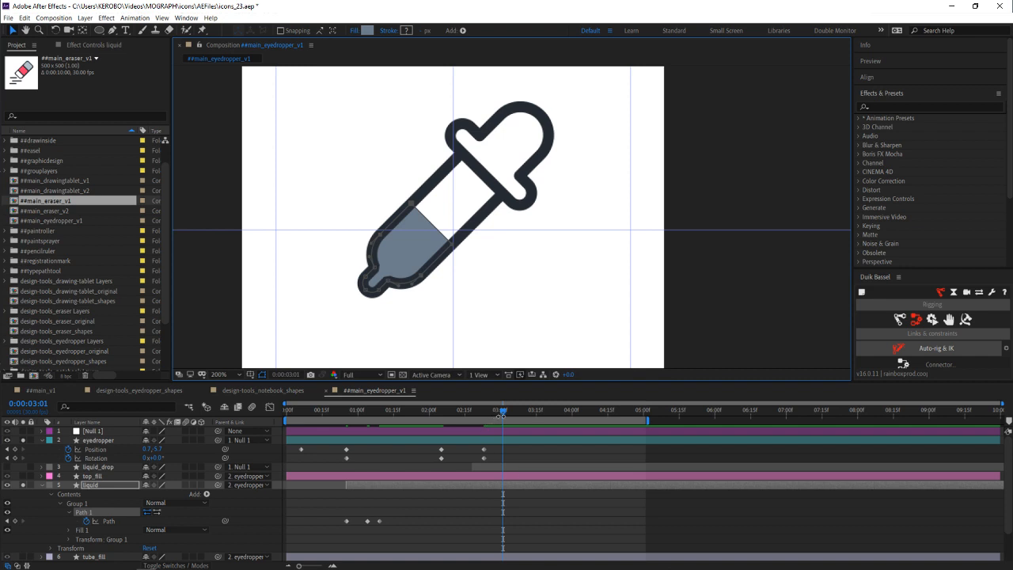
mouse_move(504, 412)
left_mouse_down()
mouse_move(440, 420)
mouse_move(500, 421)
left_mouse_up()
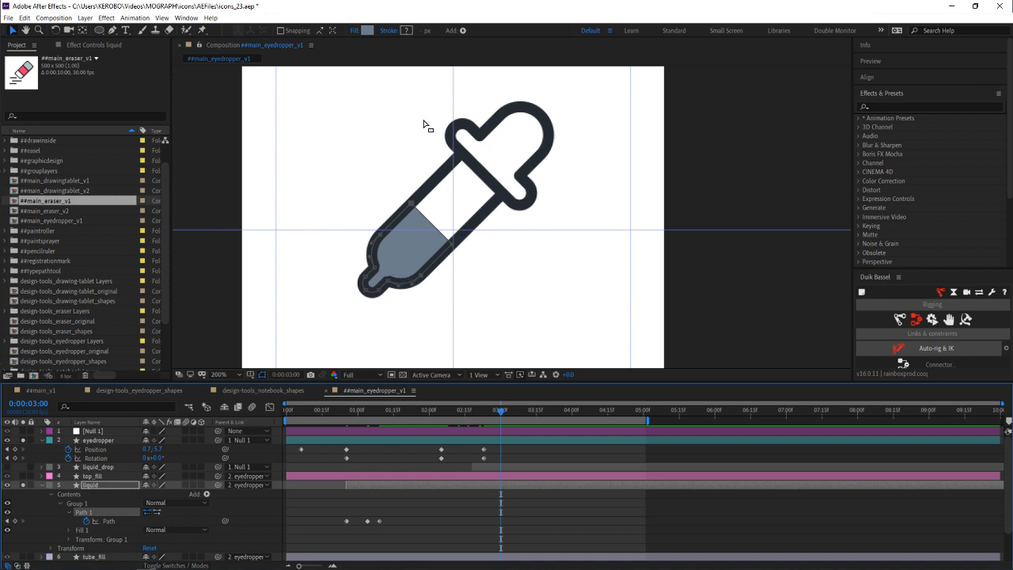
left_click_drag(447, 216, 420, 189)
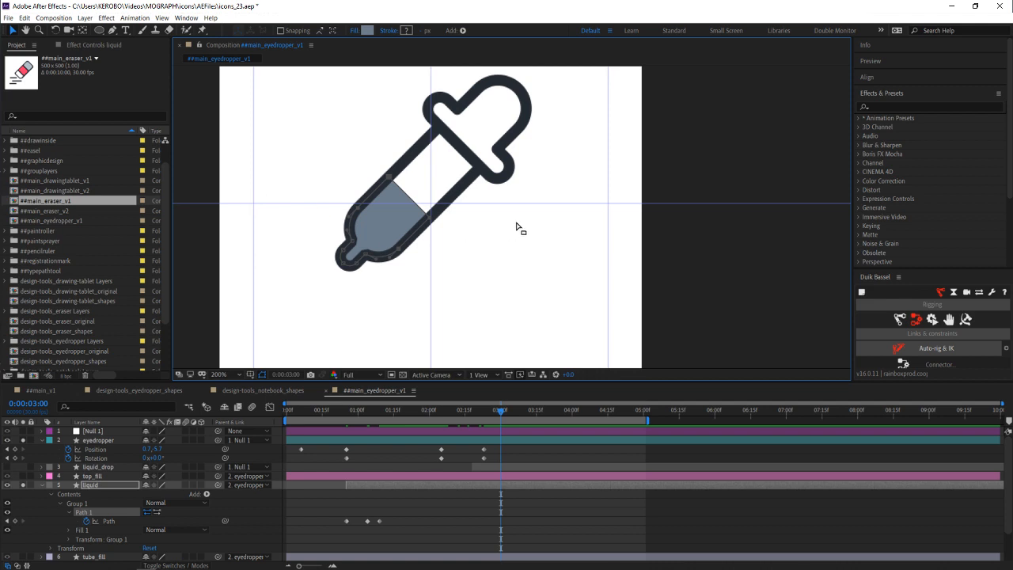
left_click_drag(379, 219, 392, 293)
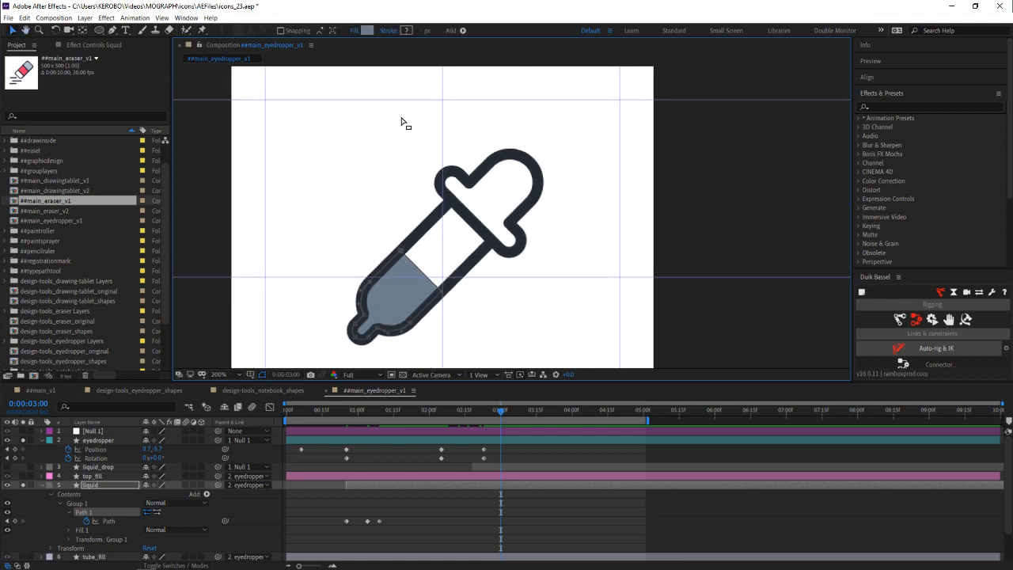
left_click_drag(422, 339, 403, 306)
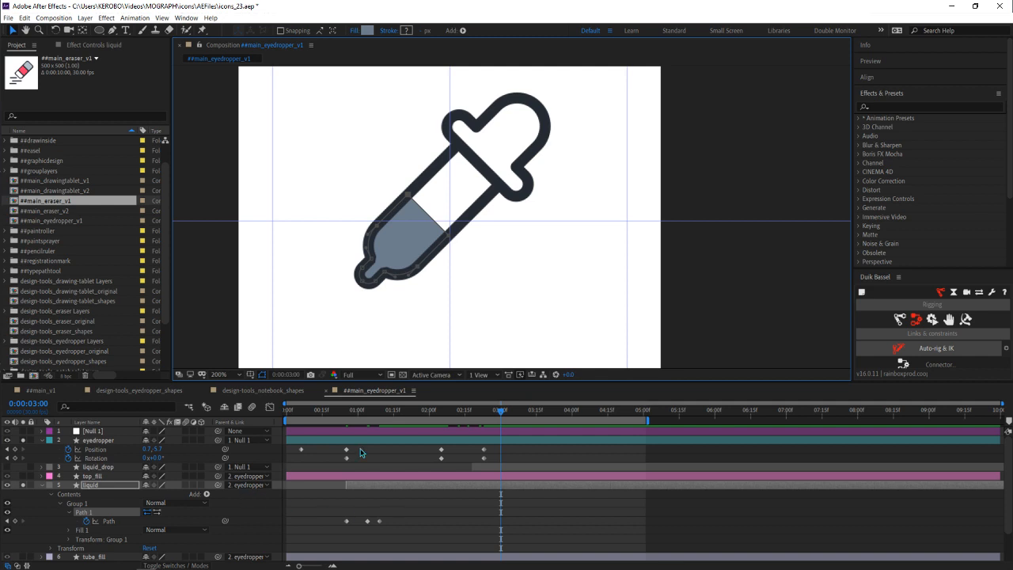
left_click_drag(439, 413, 347, 427)
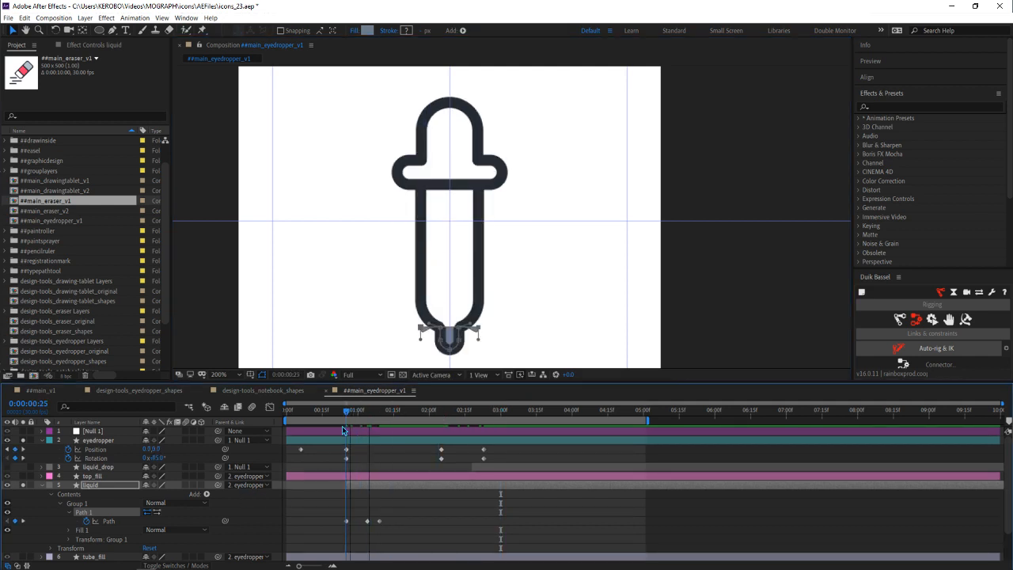
left_click(23, 459)
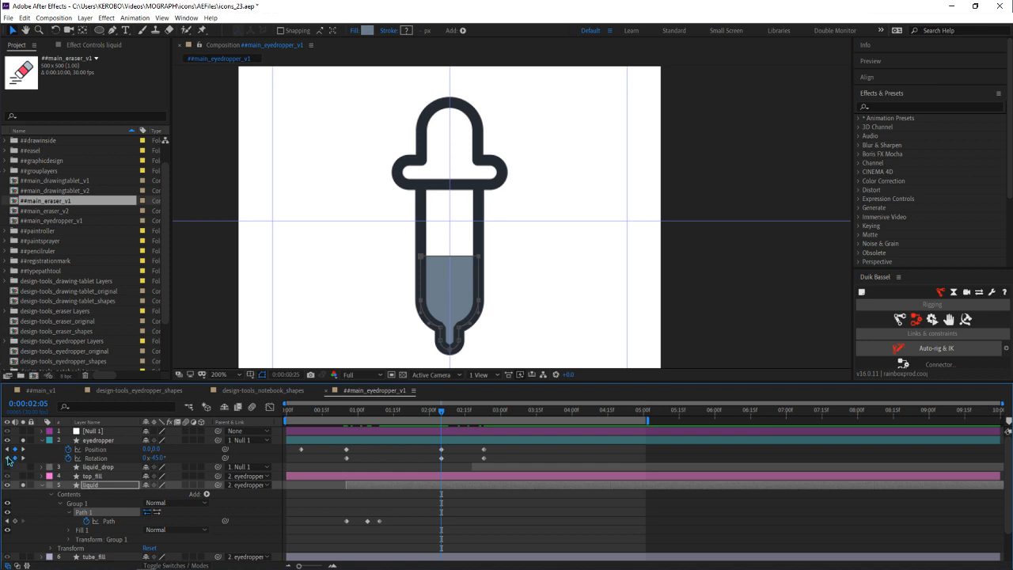
Return to the liquid's Path keyframe at 0:00:00:25 for editing the points at the nozzle neck
left_click(8, 458)
left_click_drag(561, 227, 562, 156)
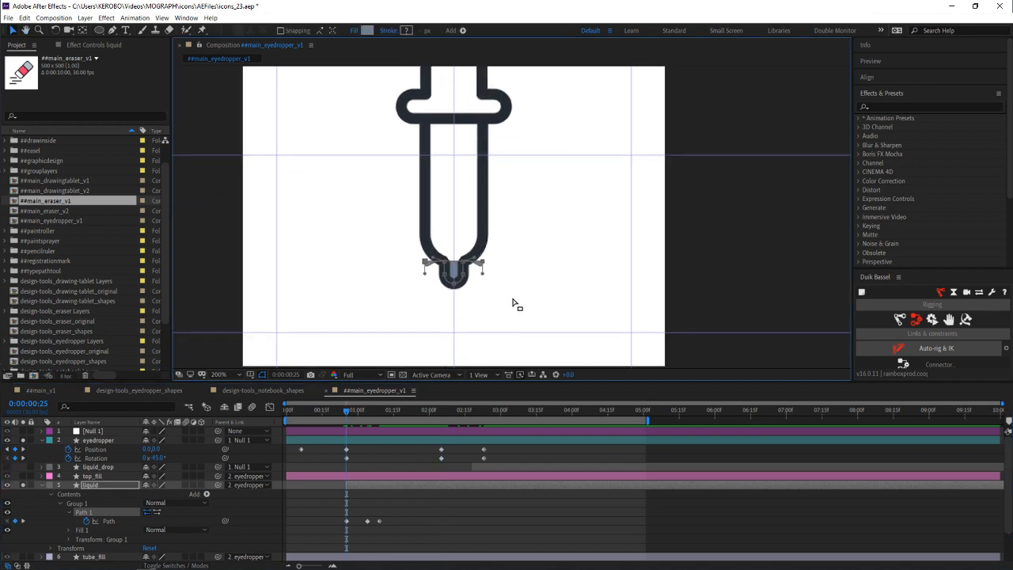
scroll(515, 277, "up", 3)
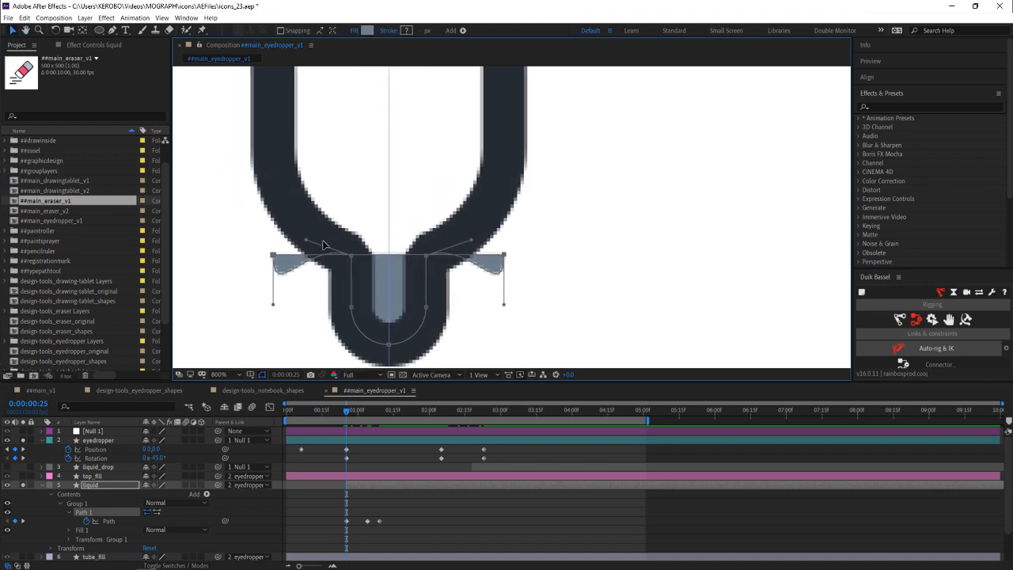
key("comma")
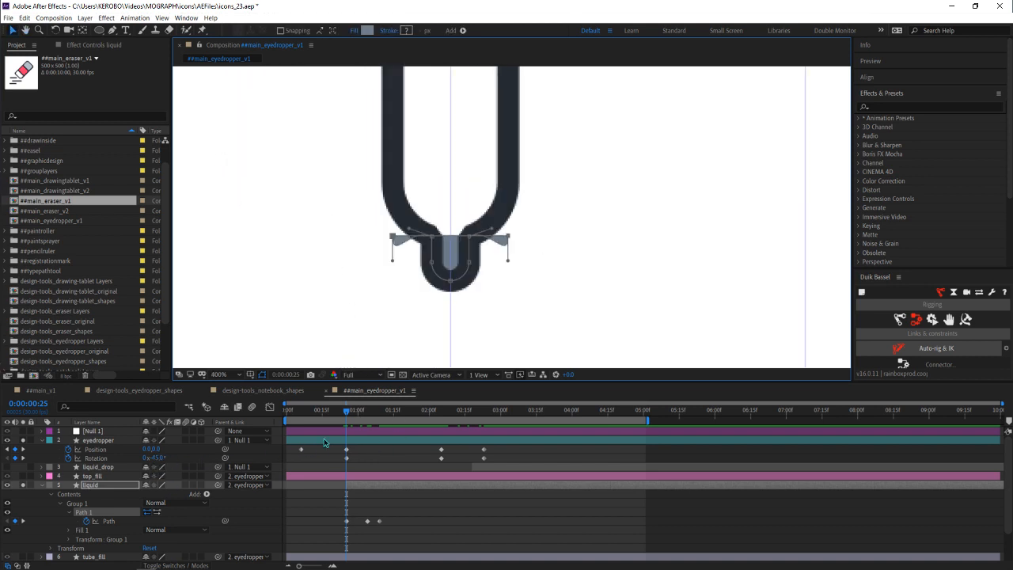
key("period")
Try shifting the liquid path's upper points upward and sideways with a free transform so they follow the tube's lower curve
double_click(505, 257)
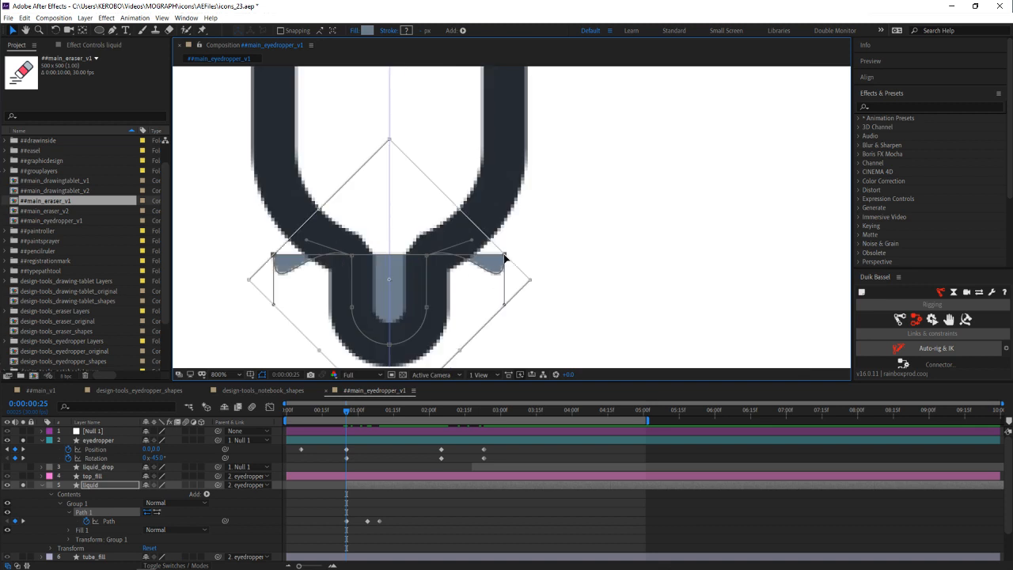
left_click_drag(578, 276, 628, 211)
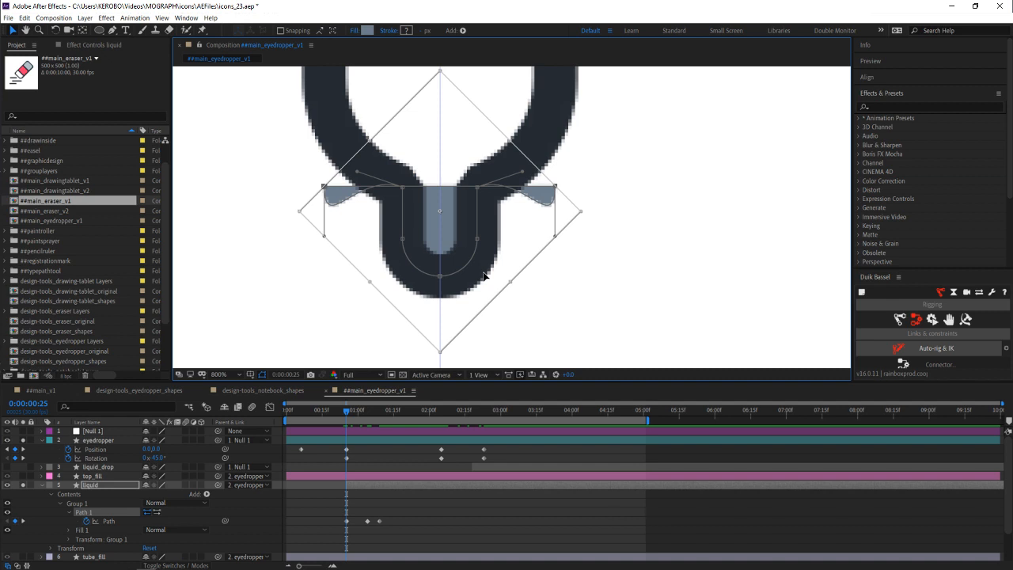
key("Right")
key("Right")
key("Right")
key("Right")
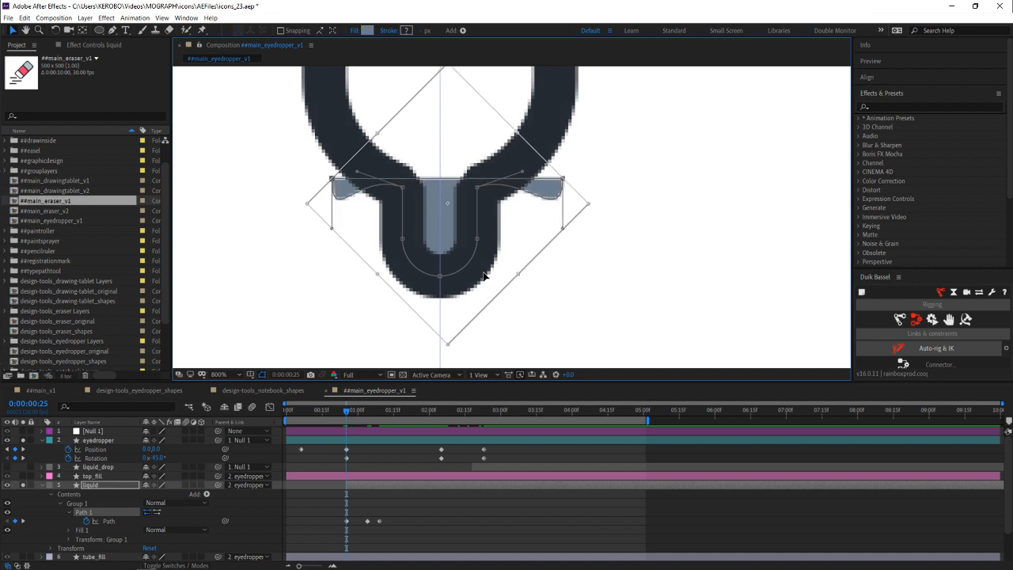
key("Right")
key("Right")
key("Right")
key("Up")
key("Up")
key("Right")
key("Right")
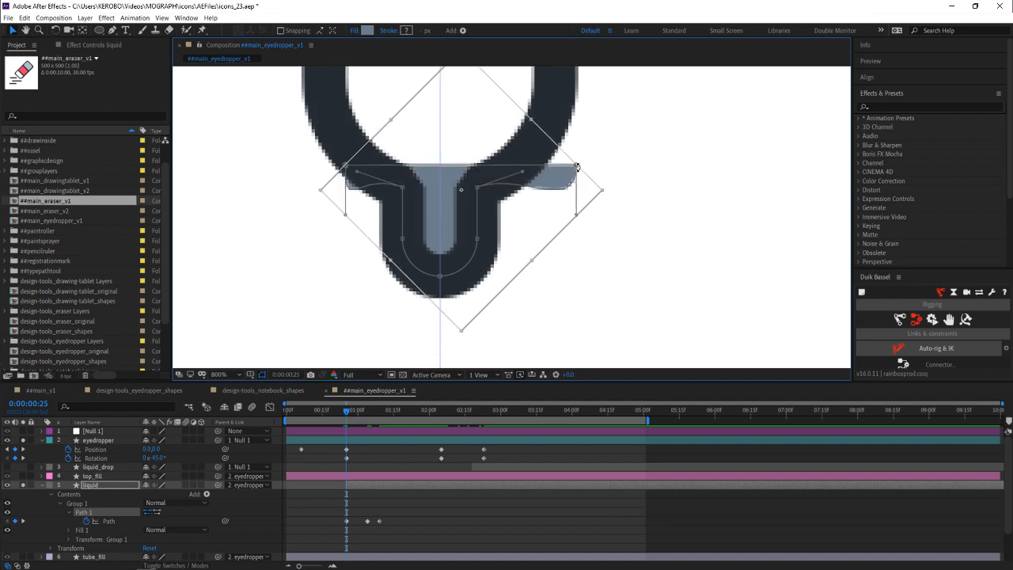
key("Up")
key("Up")
key("Up")
key("Right")
key("Right")
key("Right")
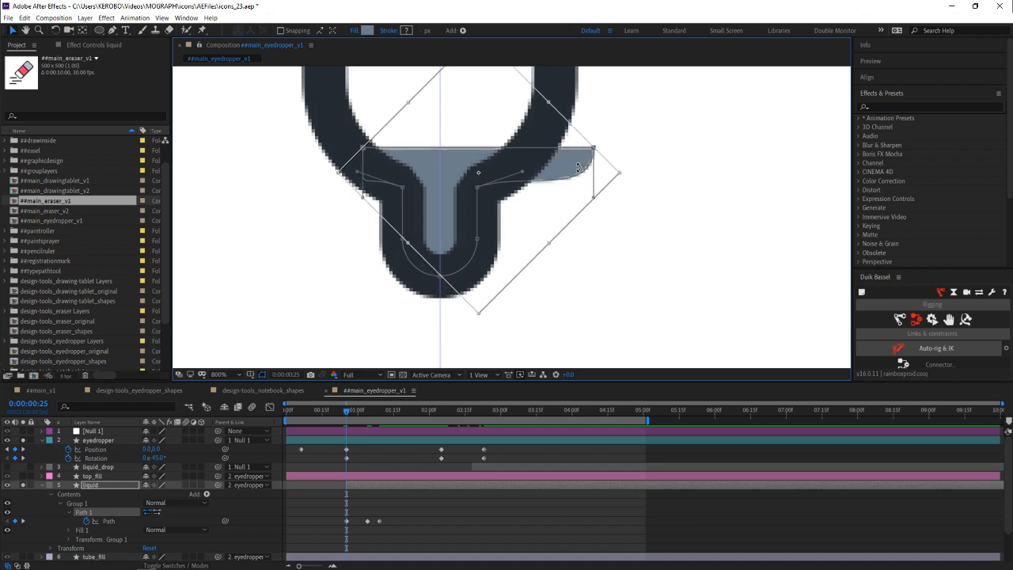
key("Up")
key("Right")
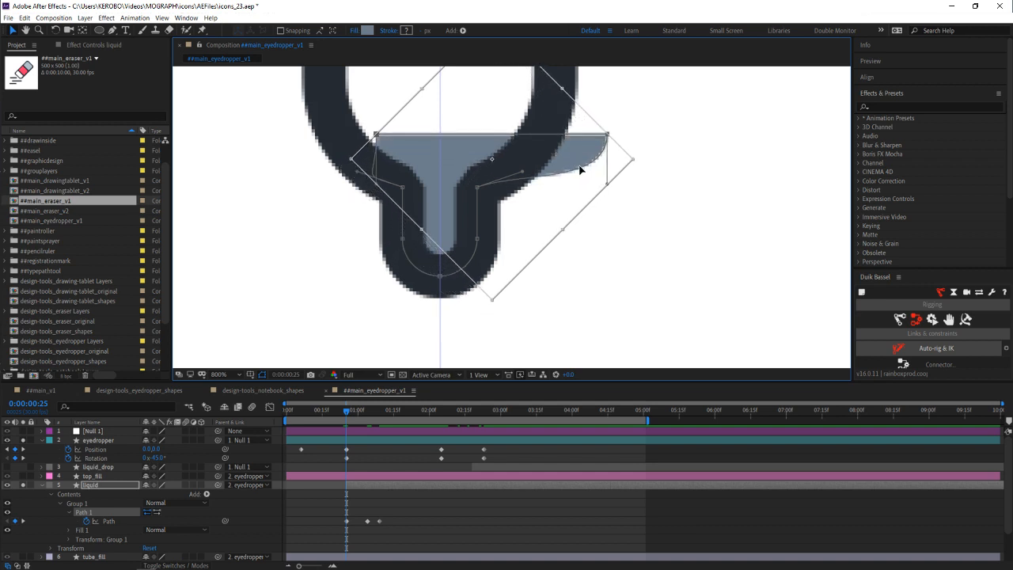
Move the transformed upper points of the liquid path back down to the level of the nozzle neck
key("Down")
key("Down")
key("Left")
key("Left")
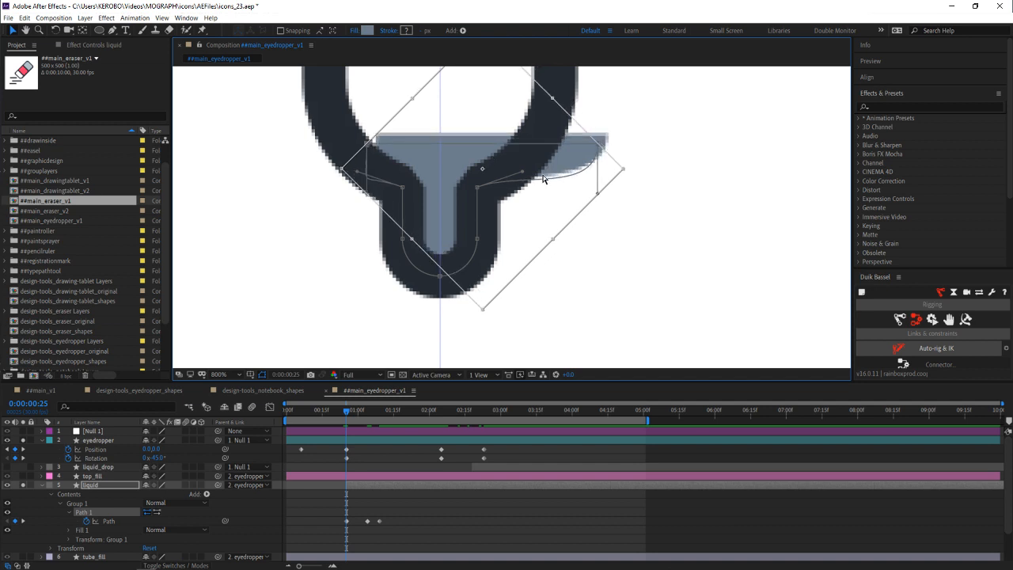
key("Down")
key("Left")
key("Down")
key("Left")
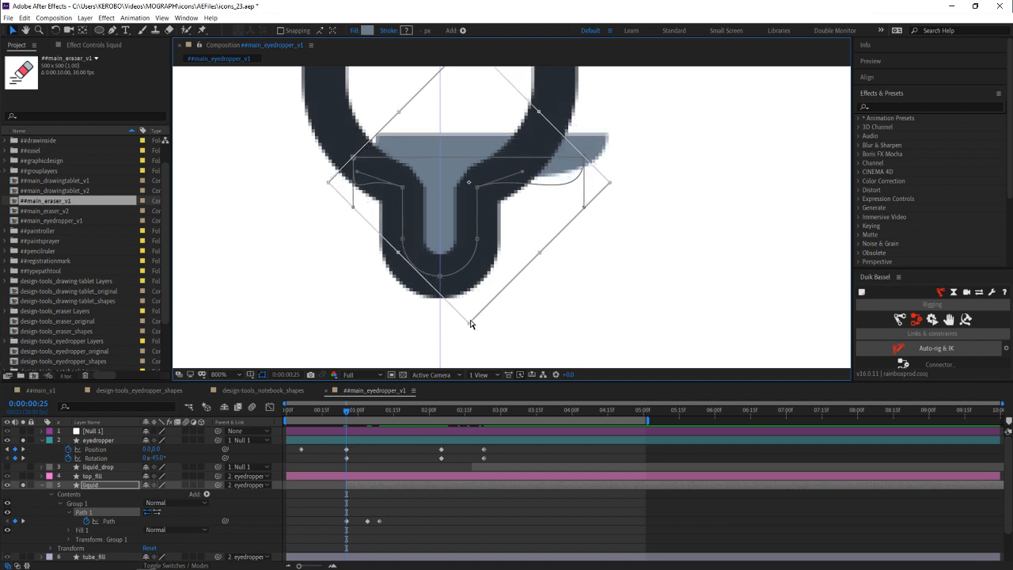
key("Down")
key("Left")
key("Down")
key("Left")
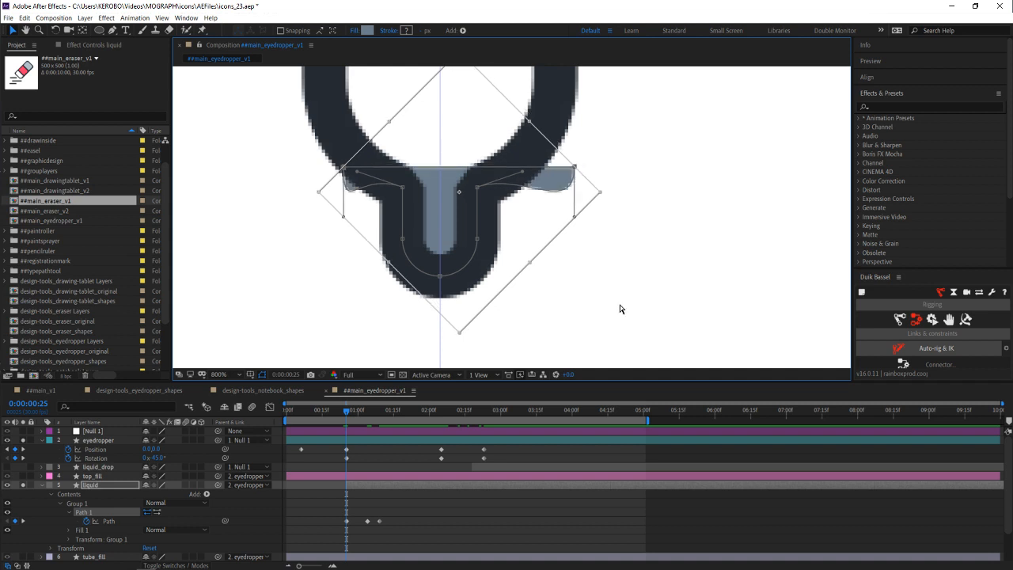
key("Down")
key("Left")
key("Down")
key("Left")
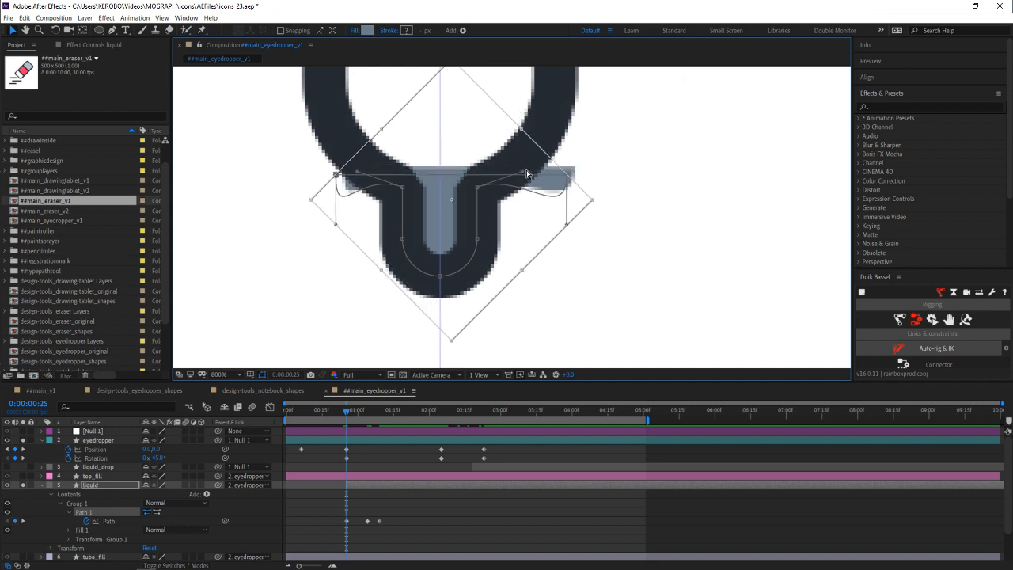
key("Down")
key("Left")
key("Down")
key("Left")
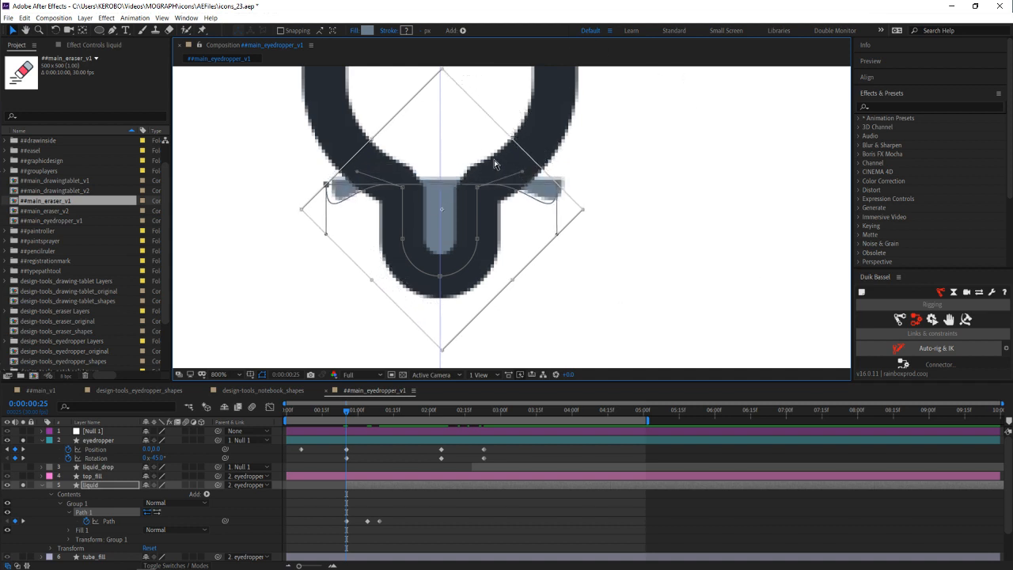
key("Return")
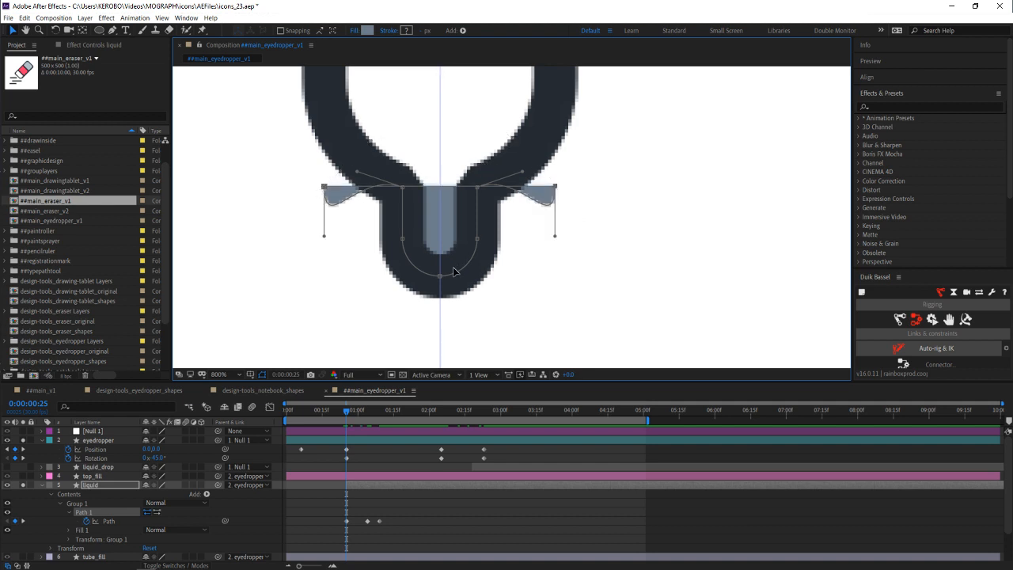
double_click(556, 190)
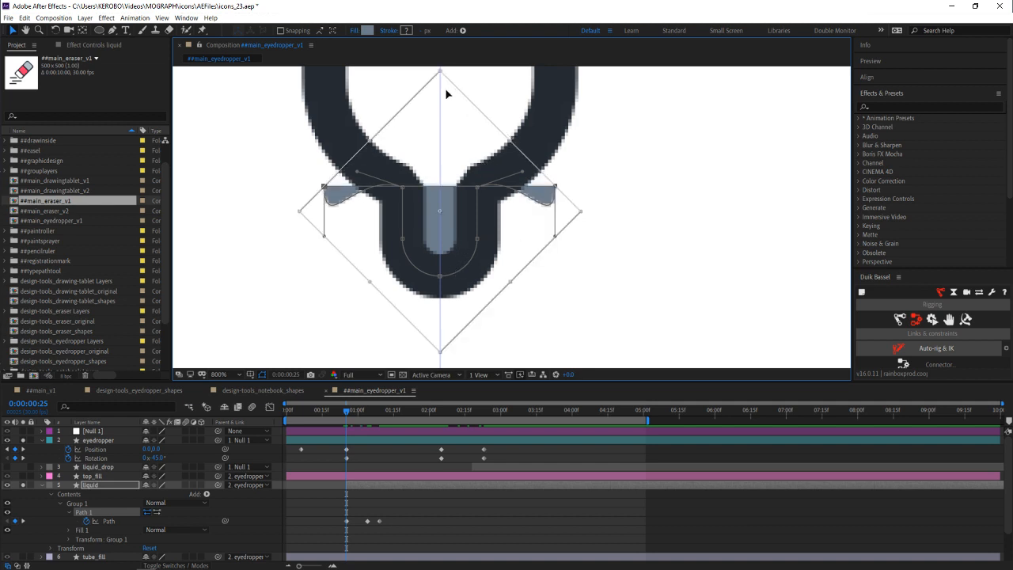
scroll(488, 156, "down", 2)
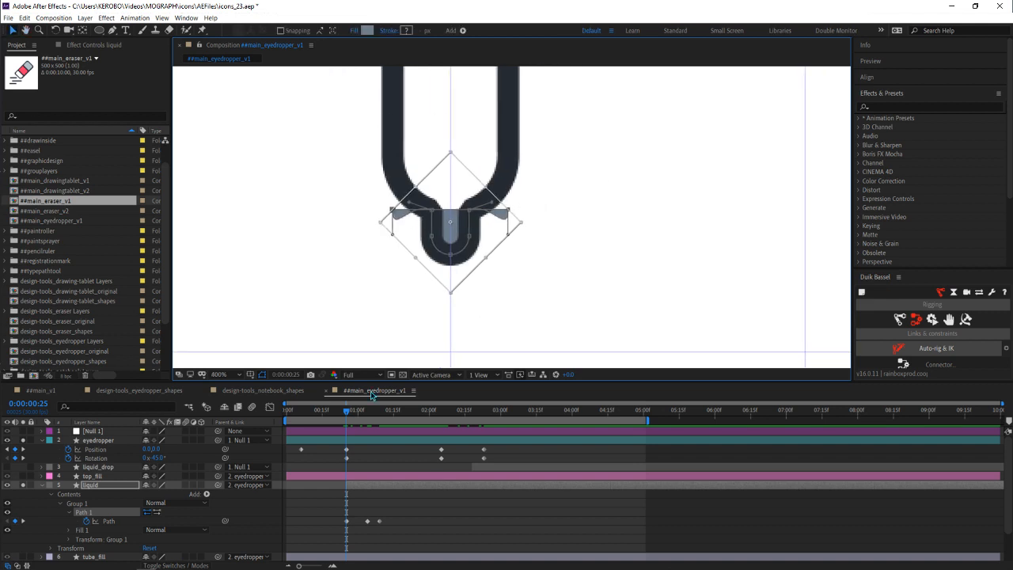
key("Escape")
Move the liquid path's two outer top points inward so they line up with the path's vertical sides in the nozzle
scroll(515, 219, "up", 2)
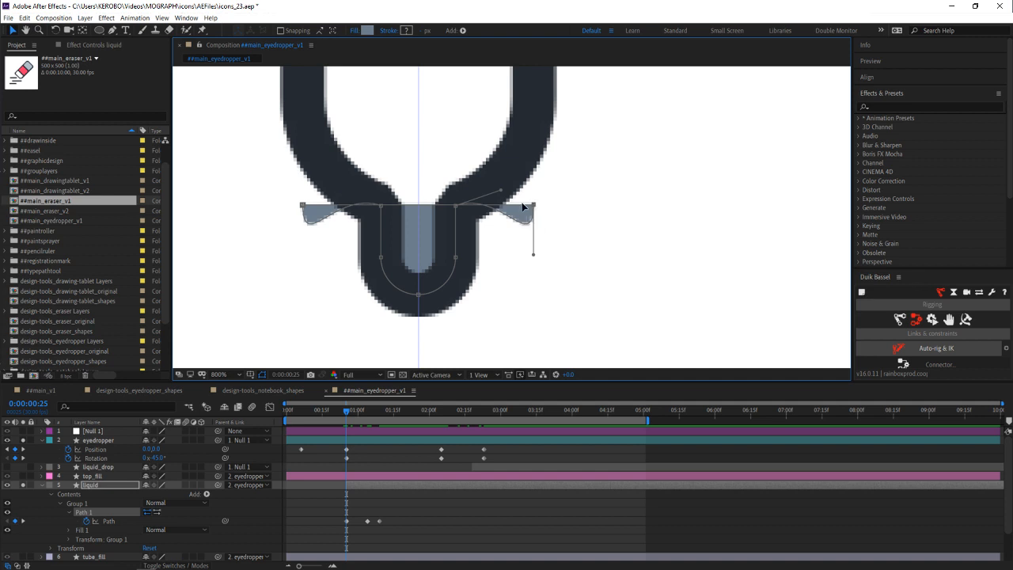
left_click_drag(522, 207, 455, 210)
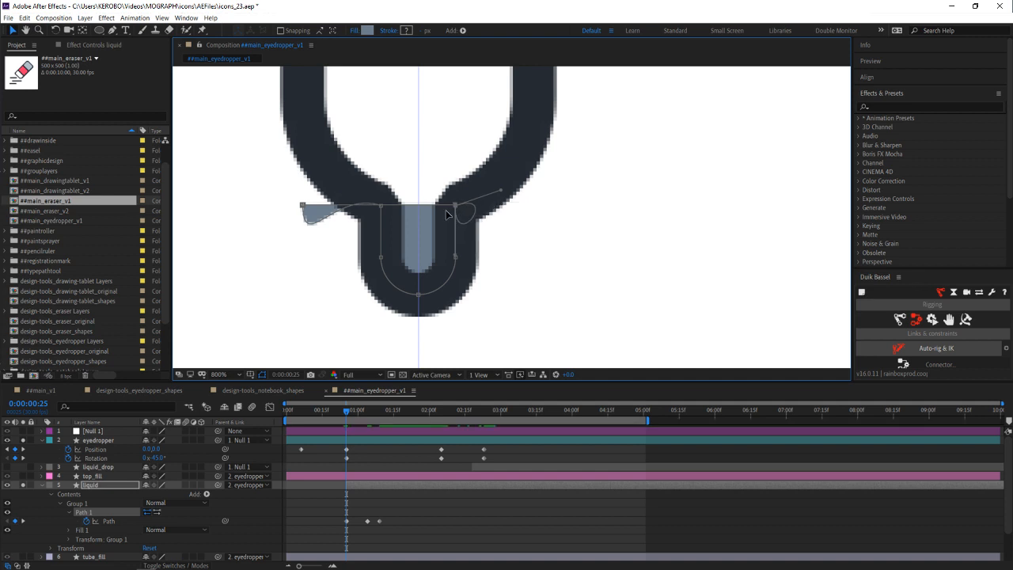
left_click(302, 208)
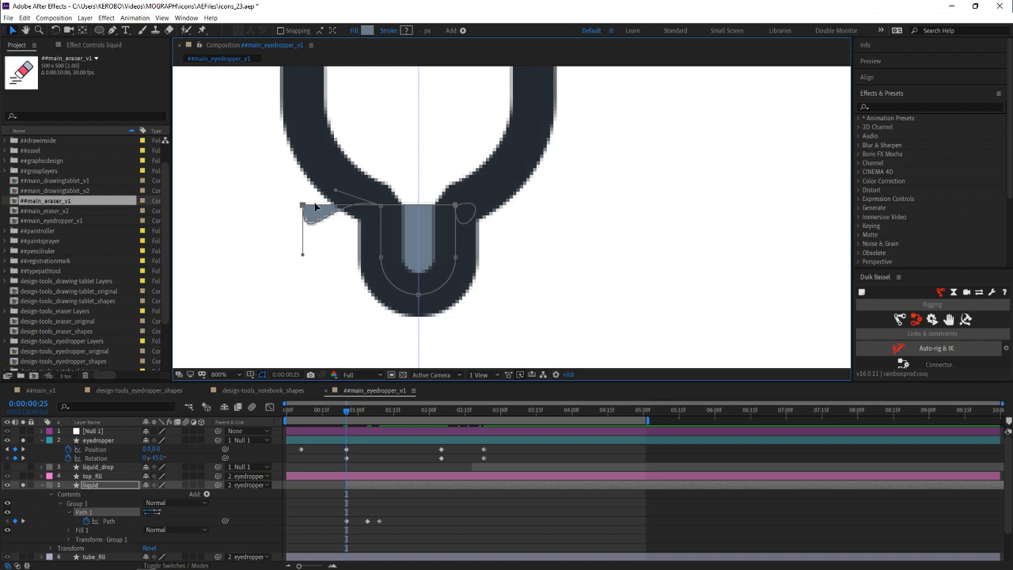
left_click_drag(315, 208, 380, 209)
Convert the liquid path's two looping top points to sharp corners with the Convert Vertex tool
scroll(451, 215, "down", 6)
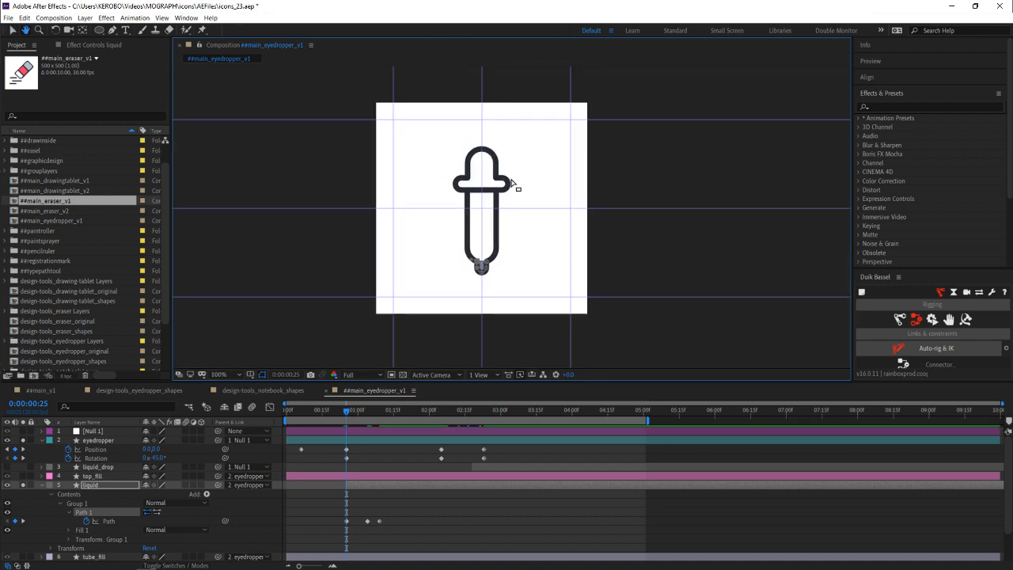
scroll(500, 273, "up", 4)
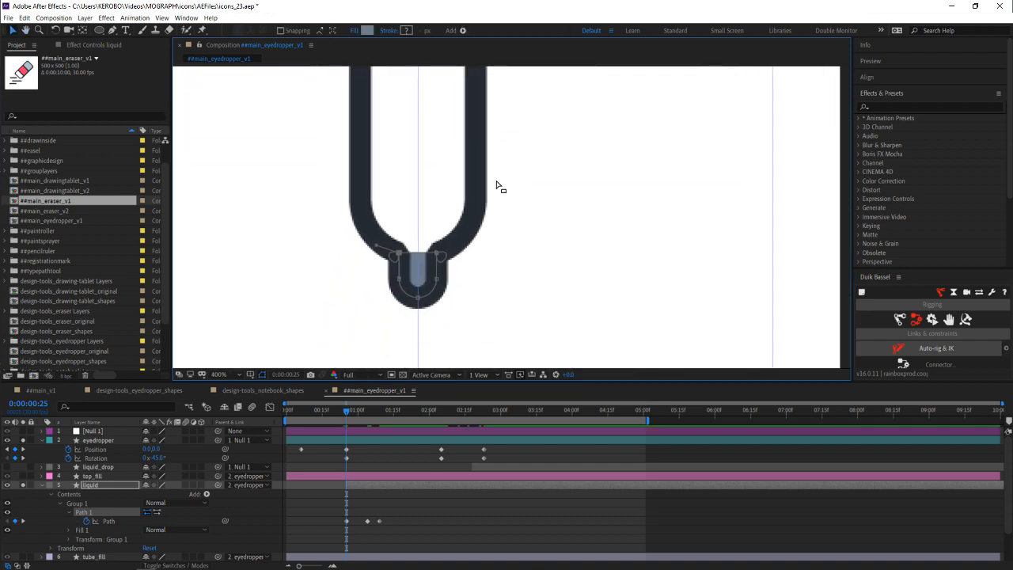
scroll(479, 205, "up", 1)
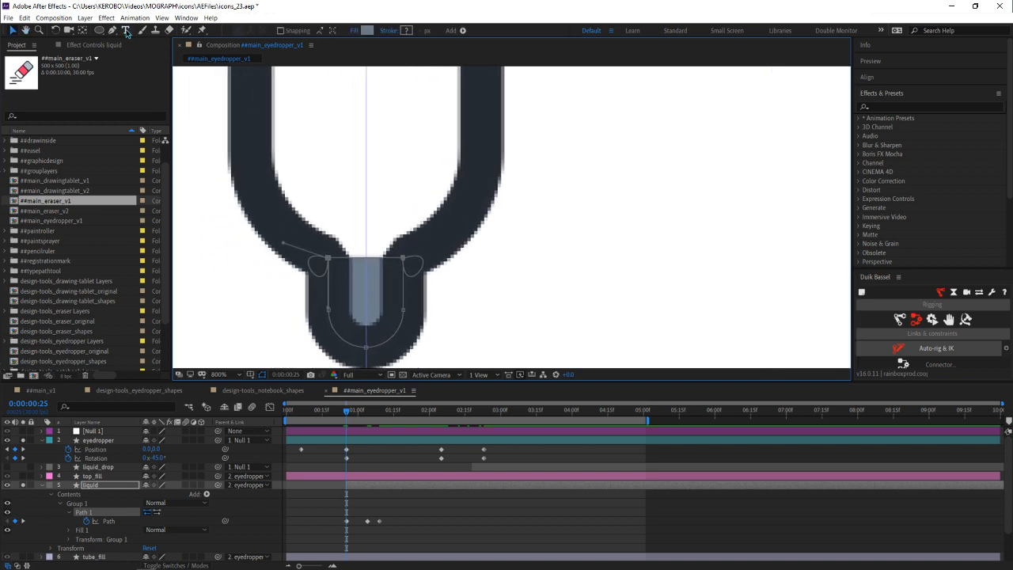
left_click_drag(111, 33, 137, 63)
left_click(329, 258)
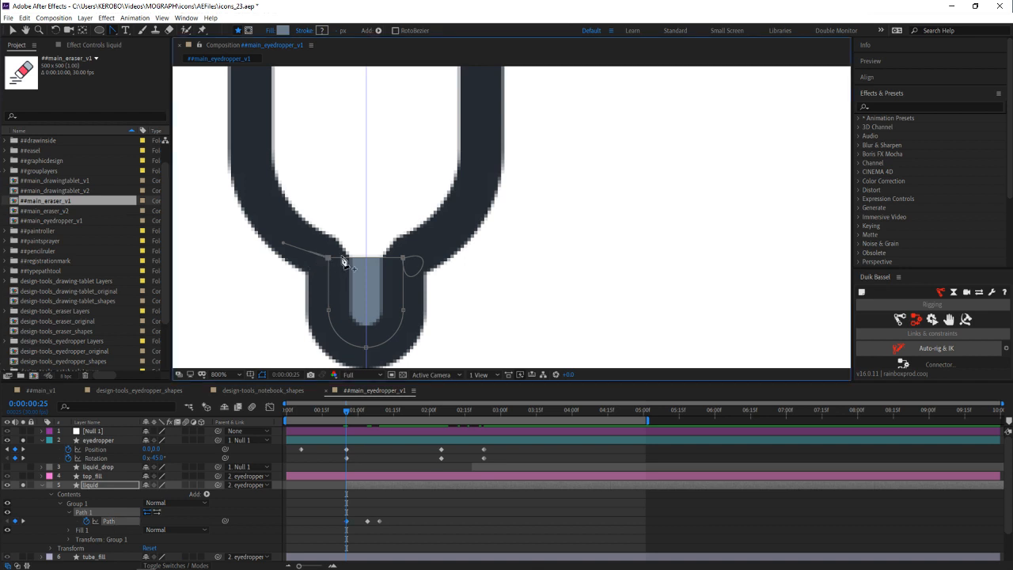
left_click(404, 258)
key("v")
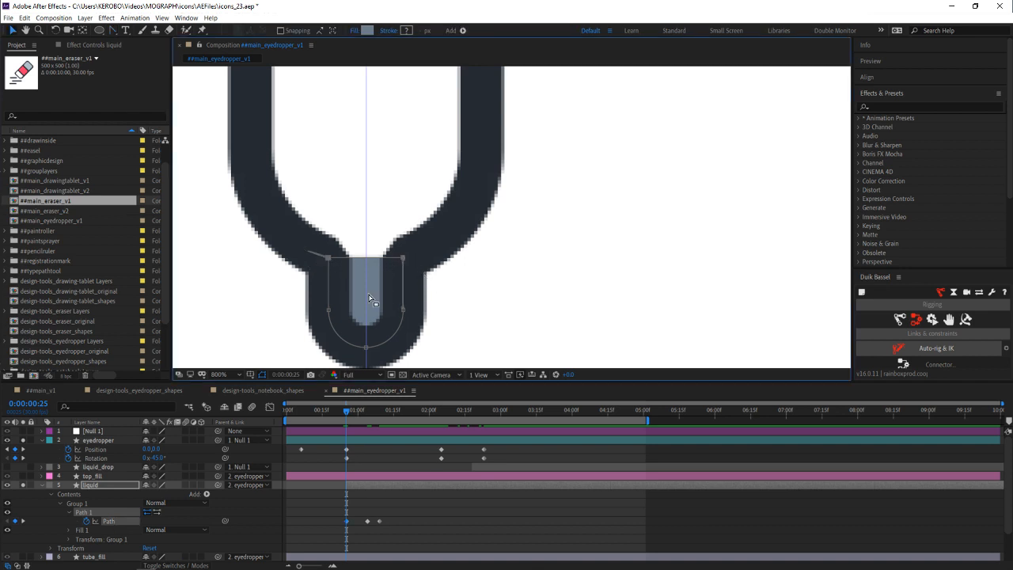
Remove the leftover curve handle at the liquid path's upper-left corner with the Convert Vertex tool
left_click(112, 30)
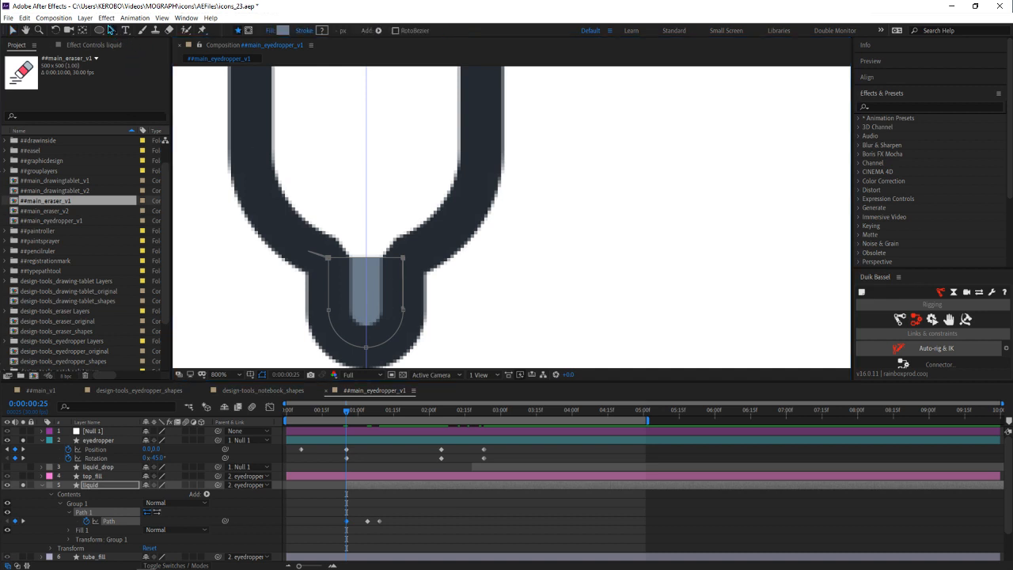
left_click(111, 30)
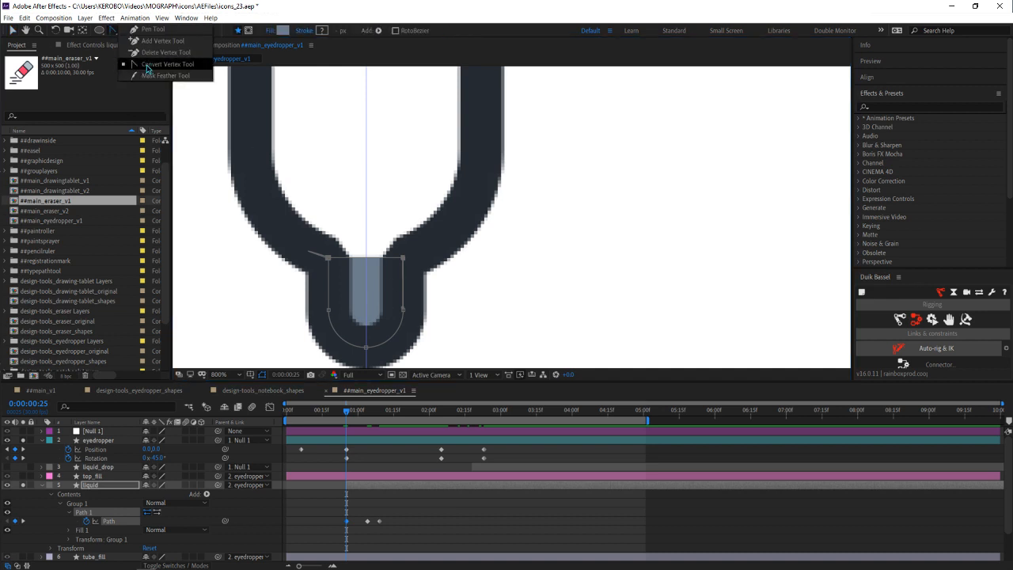
left_click(147, 67)
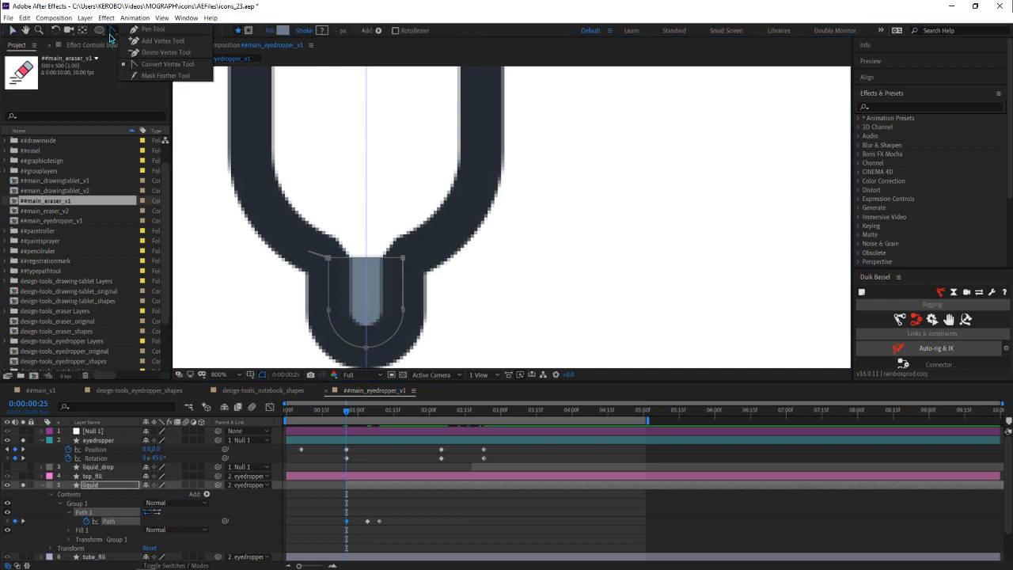
left_click(328, 258)
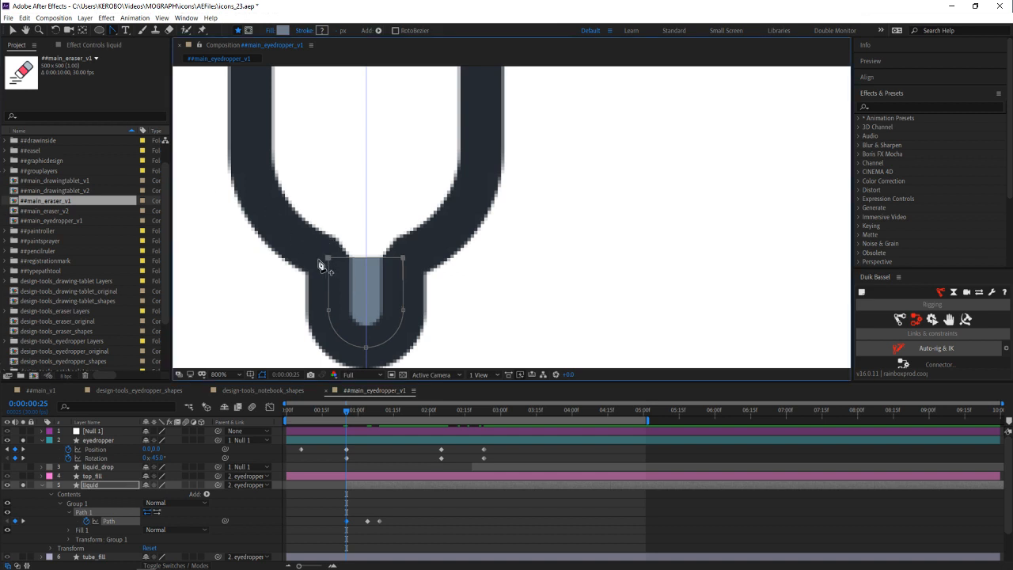
key("v")
Shift the liquid's Path keyframe from 0:00:00:25 to just before 0:00:01:00
key("comma")
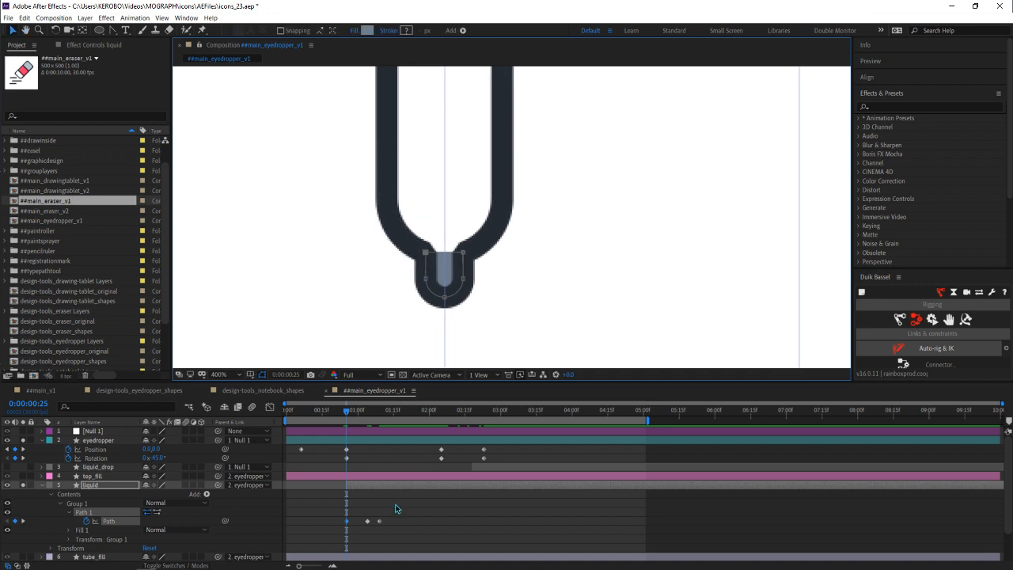
left_click(349, 524)
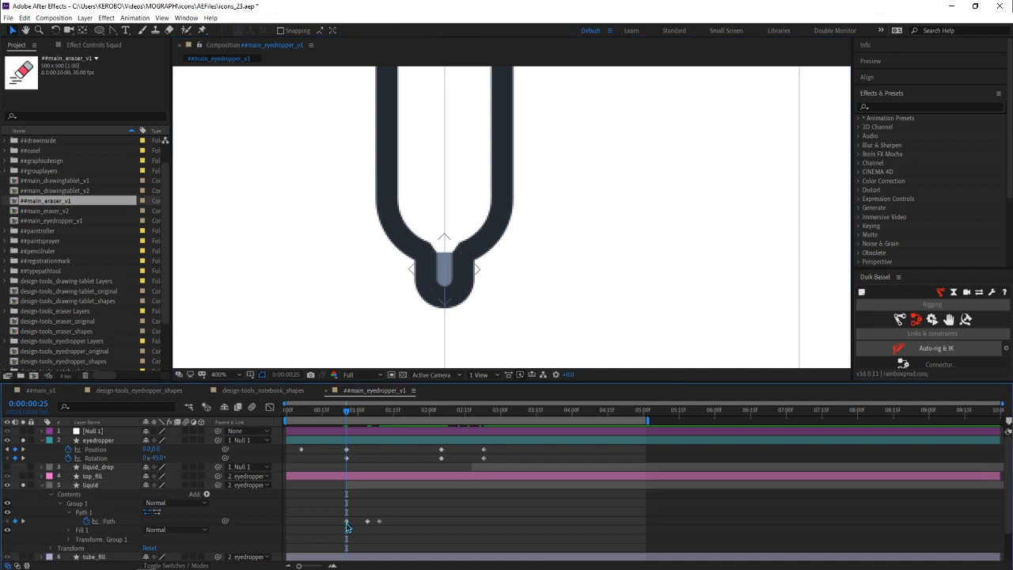
left_click_drag(349, 523, 357, 522)
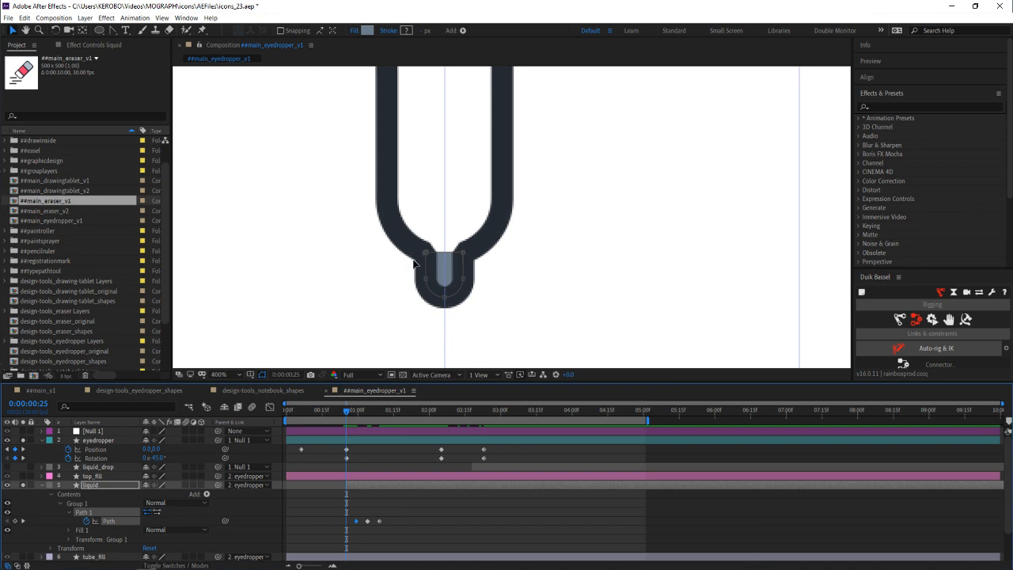
At 0:00:00:25, lower the liquid path's upper points into the nozzle's bottom outline so the nozzle is empty
scroll(473, 301, "up", 1)
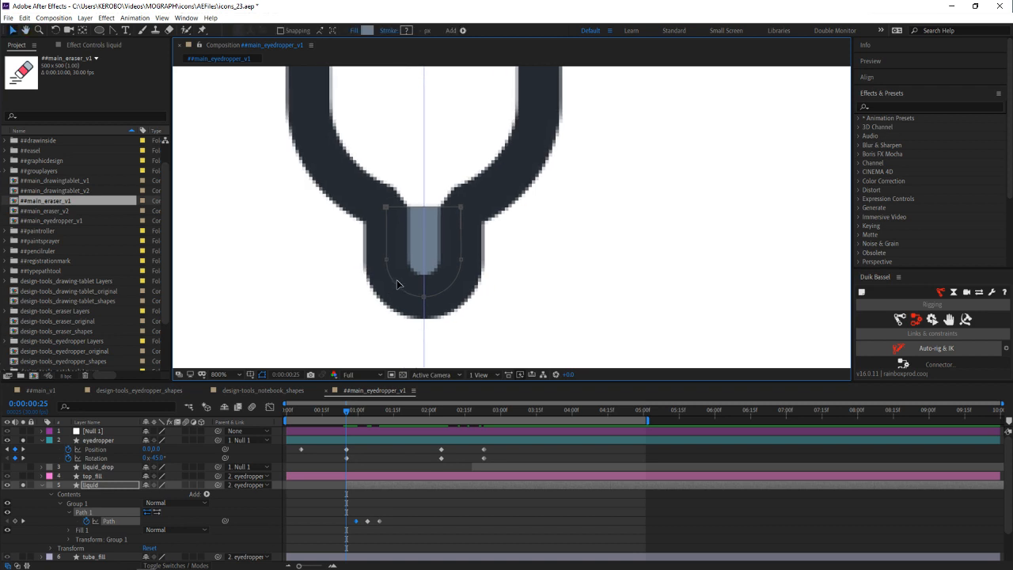
scroll(397, 279, "up", 1)
left_click_drag(235, 192, 408, 307)
left_click_drag(446, 269, 286, 241)
left_click_drag(443, 229, 441, 275)
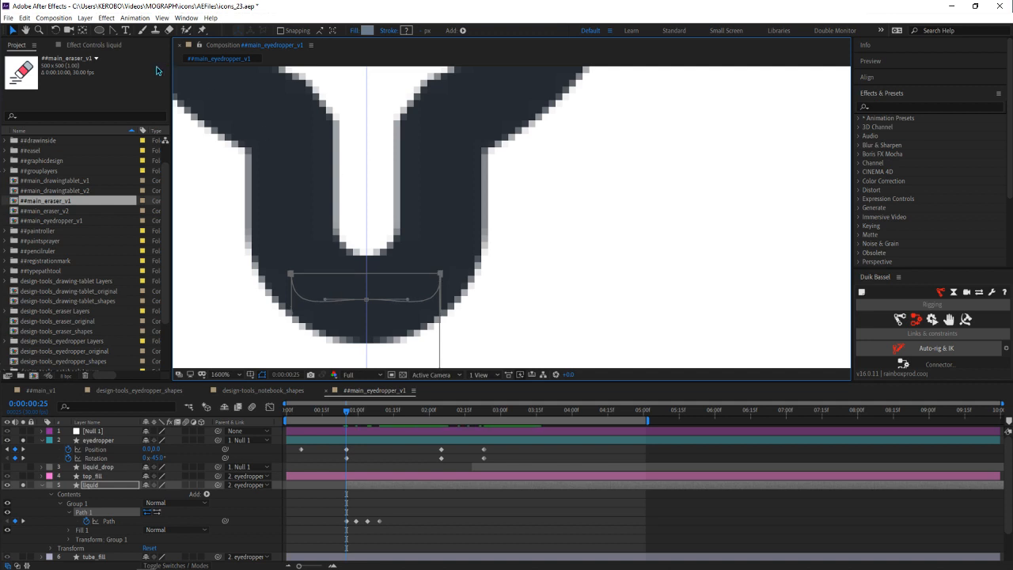
scroll(385, 271, "down", 6)
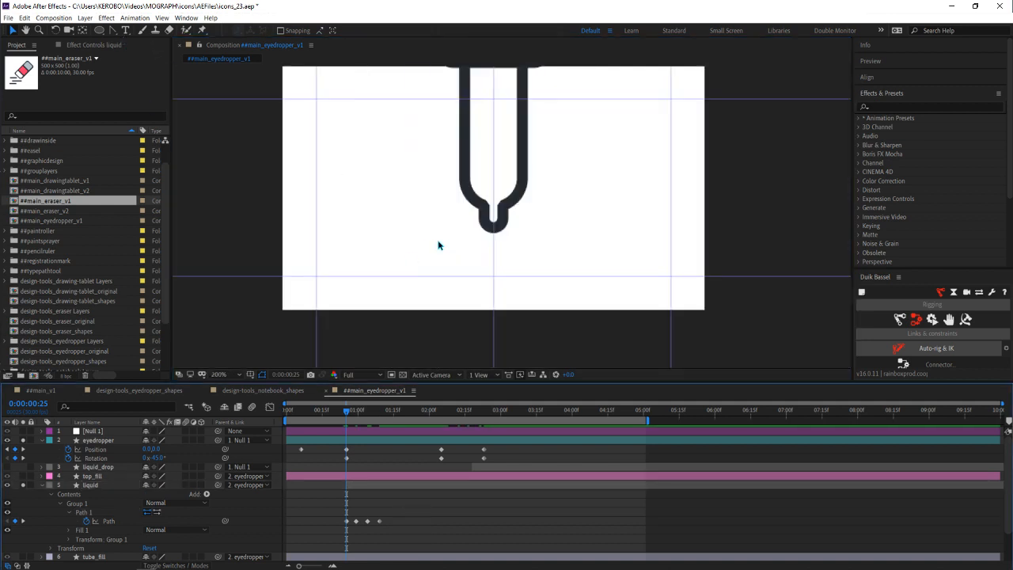
Play and scrub through the eyedropper animation to check how fast the liquid fills the tube after landing
left_click(412, 319)
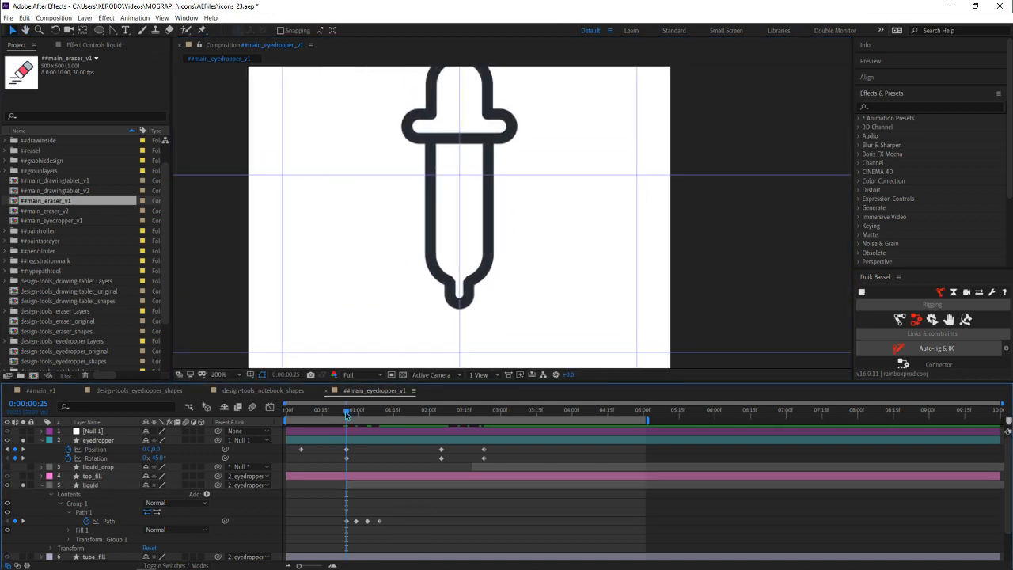
left_click_drag(346, 413, 384, 416)
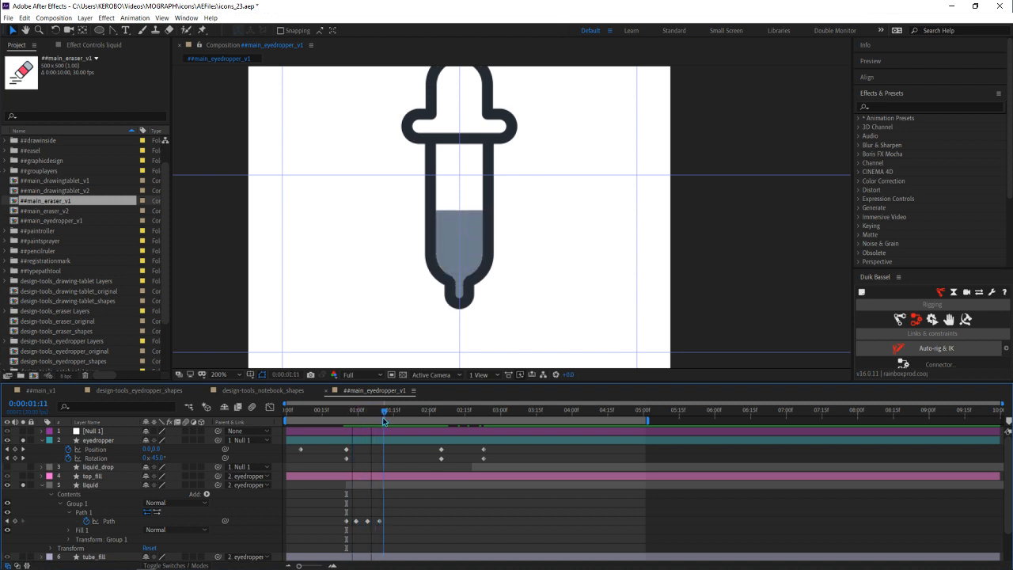
scroll(459, 273, "down", 2)
left_click_drag(444, 266, 426, 273)
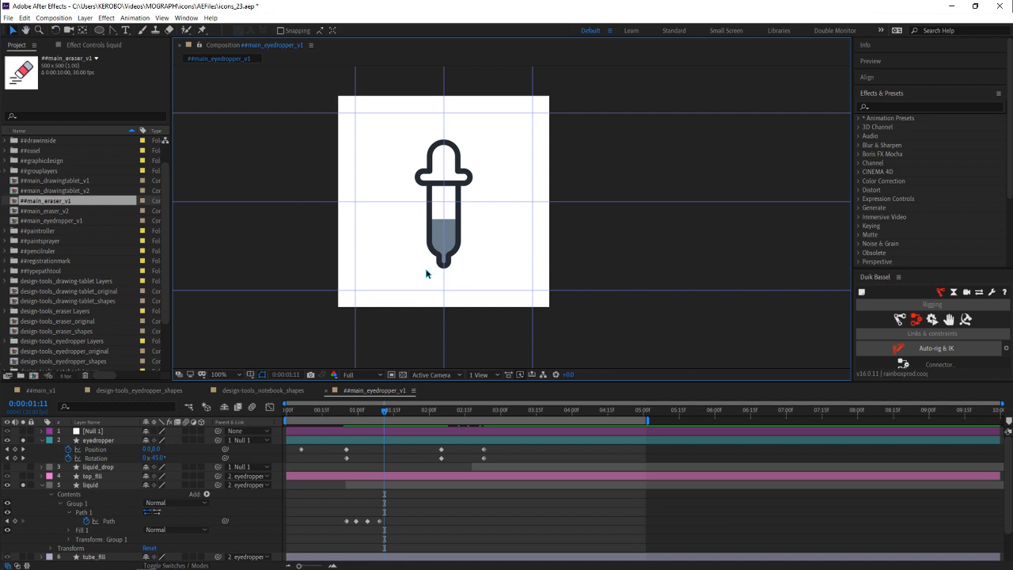
key("space")
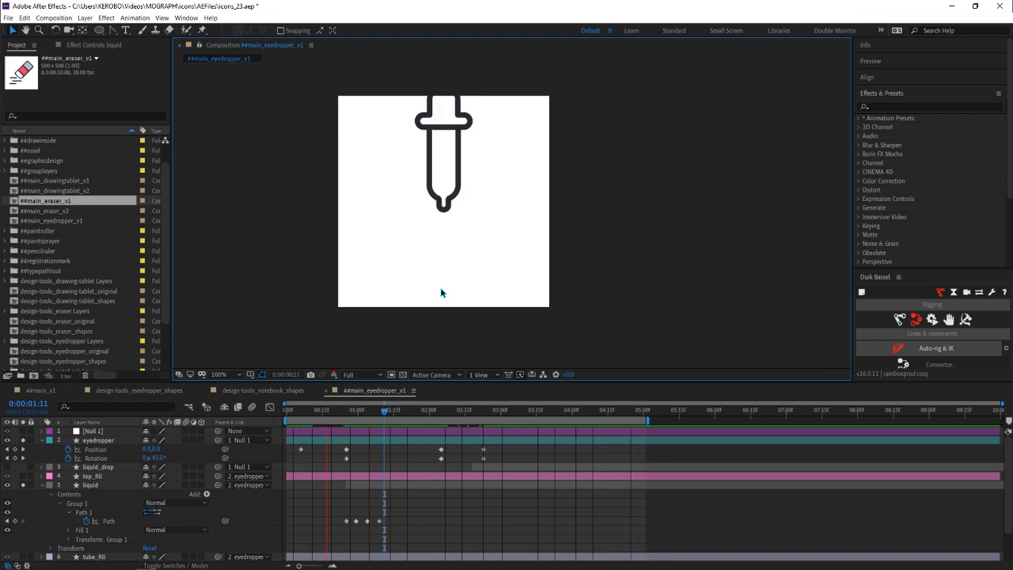
key("space")
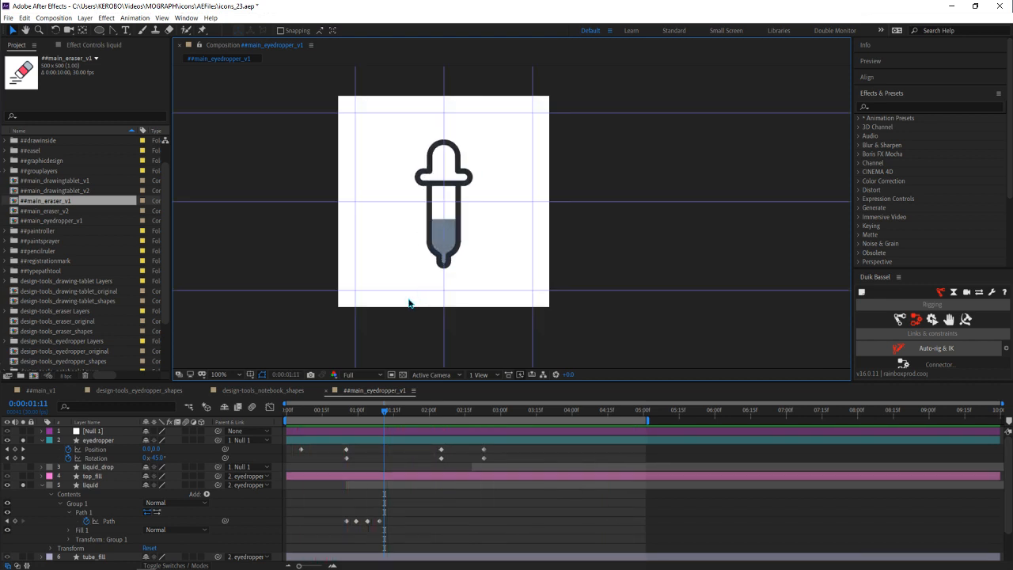
left_click_drag(333, 414, 385, 410)
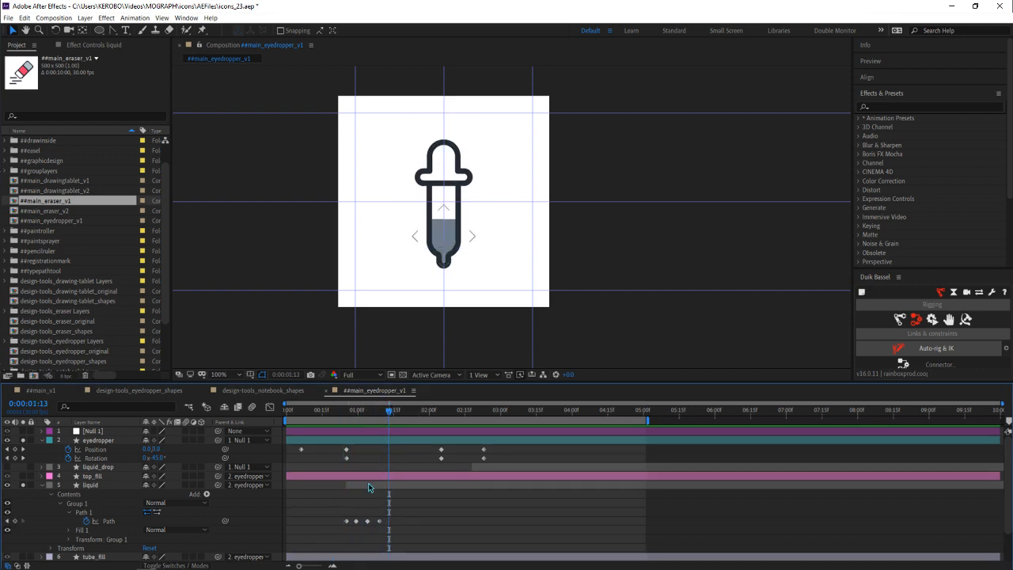
Stretch the liquid's four Path keyframes proportionally so the last one sits at about 0:00:01:18, preview the slower fill and save the project
left_click_drag(410, 543, 321, 516)
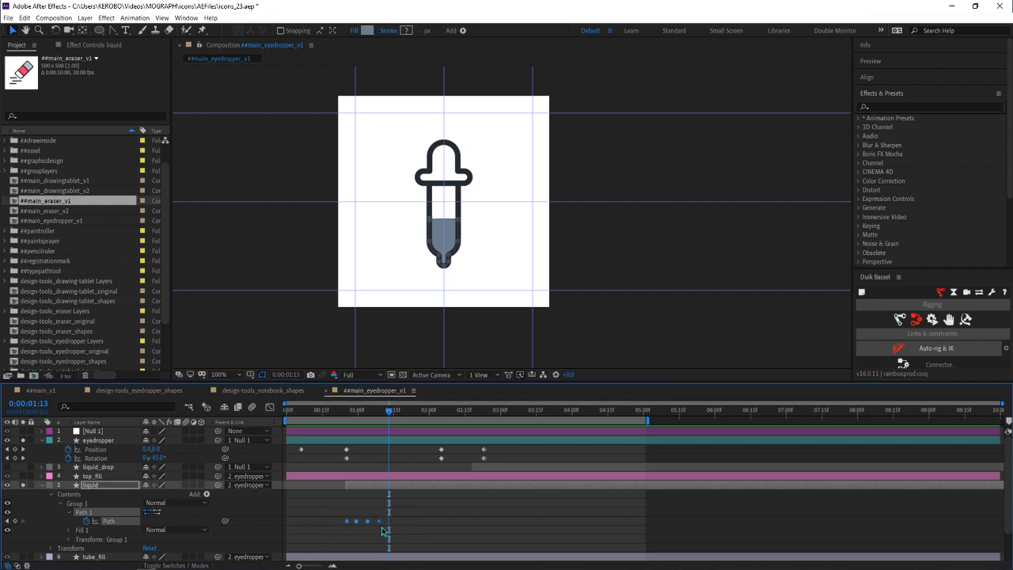
scroll(354, 526, "up", 3)
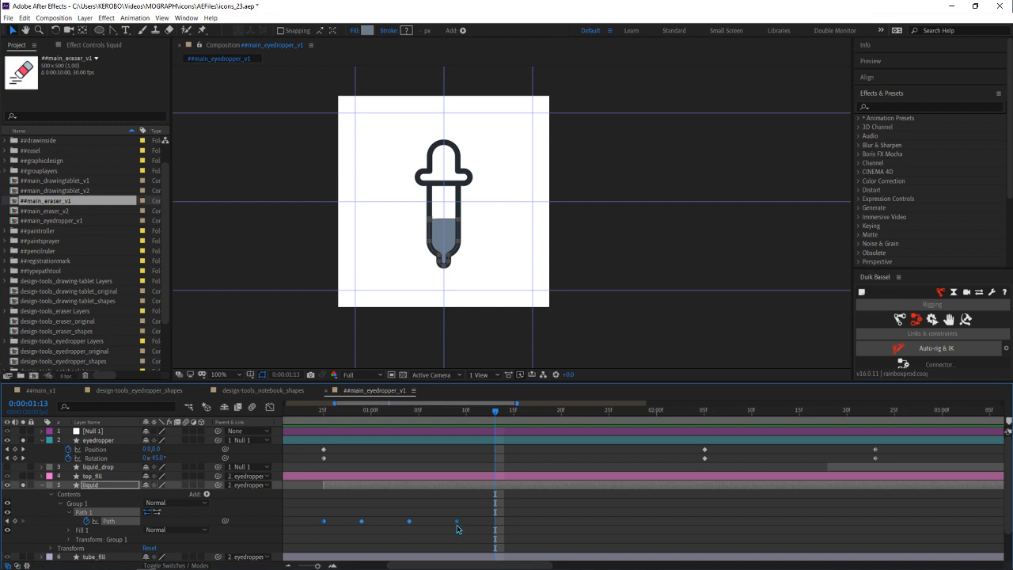
left_click_drag(457, 523, 542, 528)
scroll(446, 522, "down", 2)
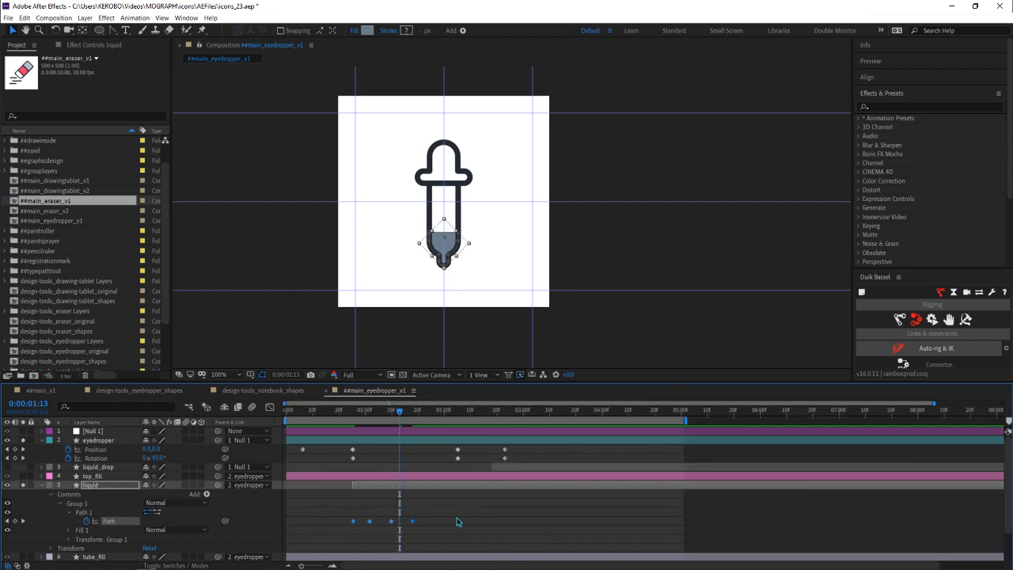
key("space")
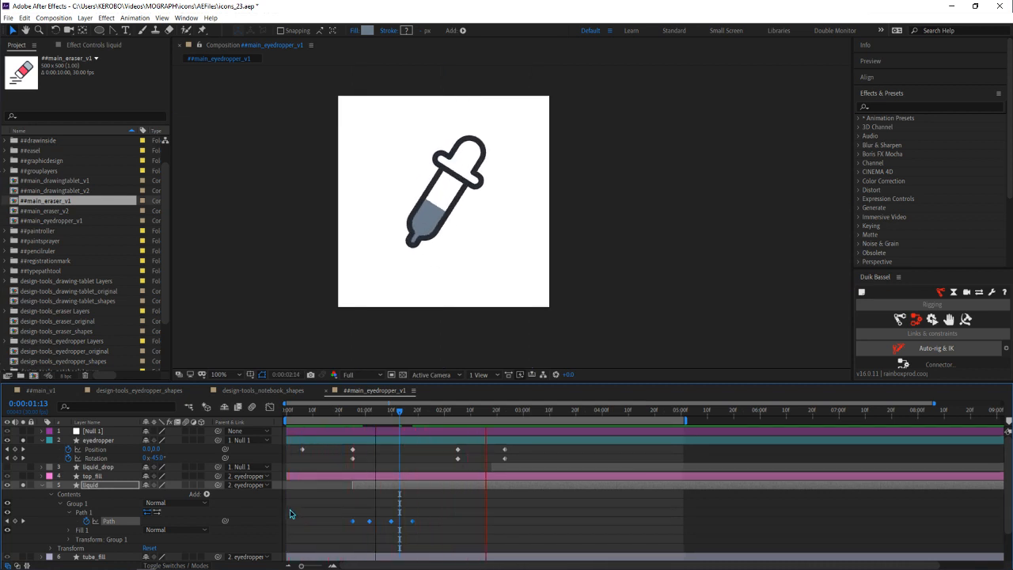
key("space")
key("ctrl+s")
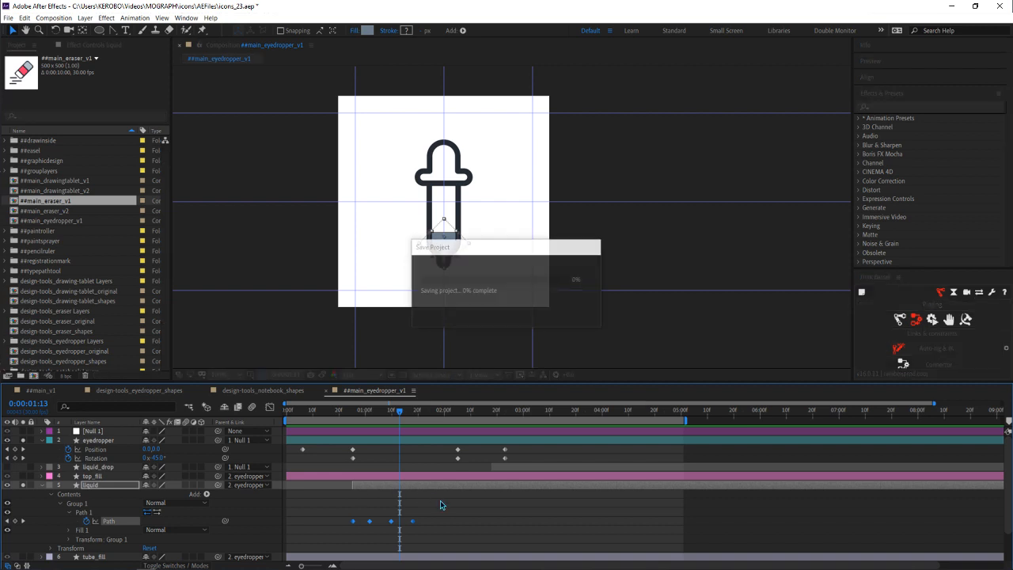
left_click(400, 493)
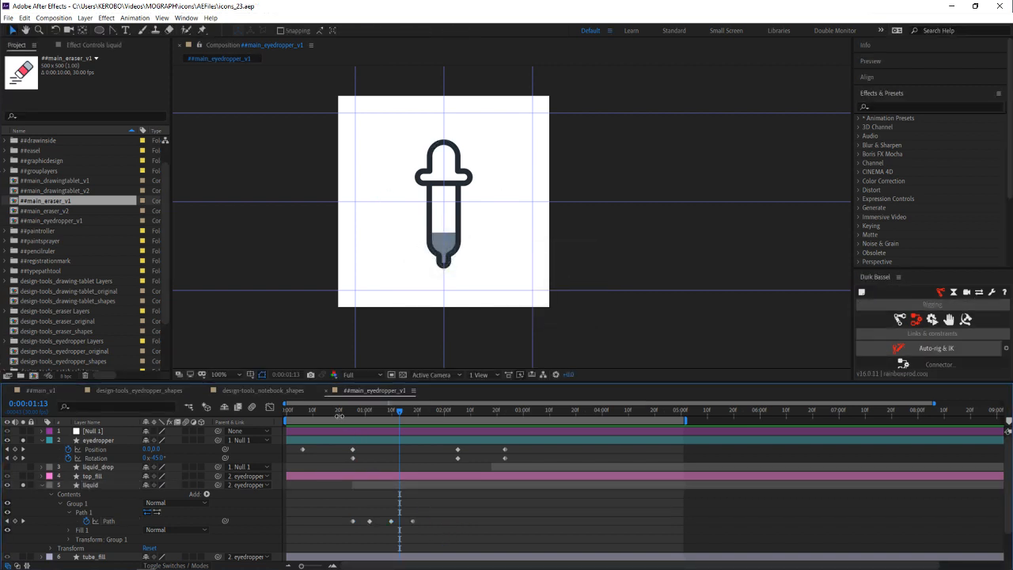
Scrub through the liquid fill and play the whole animation from 0:00:00:00 to review its timing
left_click_drag(335, 413, 387, 433)
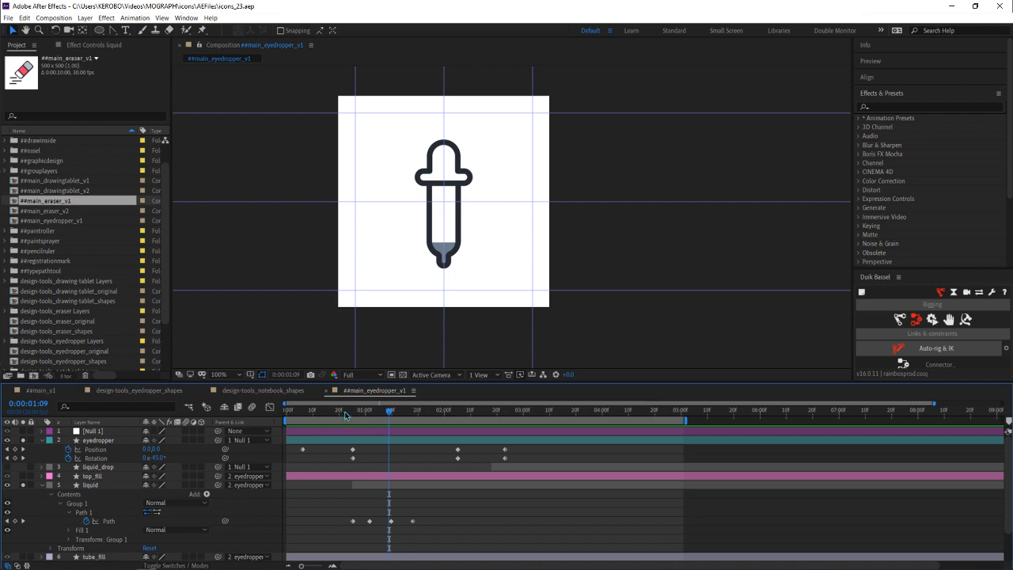
left_click_drag(345, 415, 426, 411)
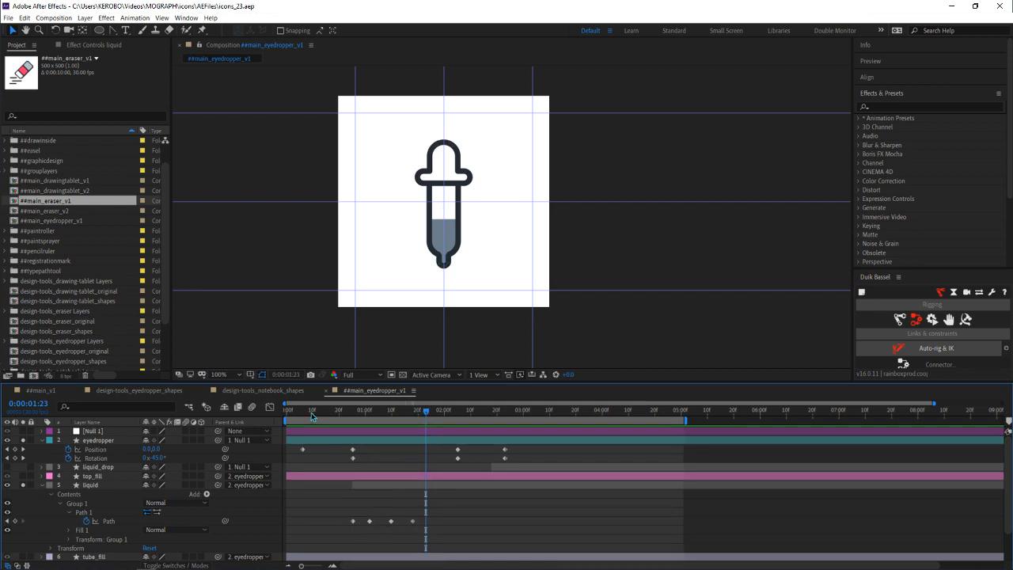
left_click_drag(311, 412, 262, 418)
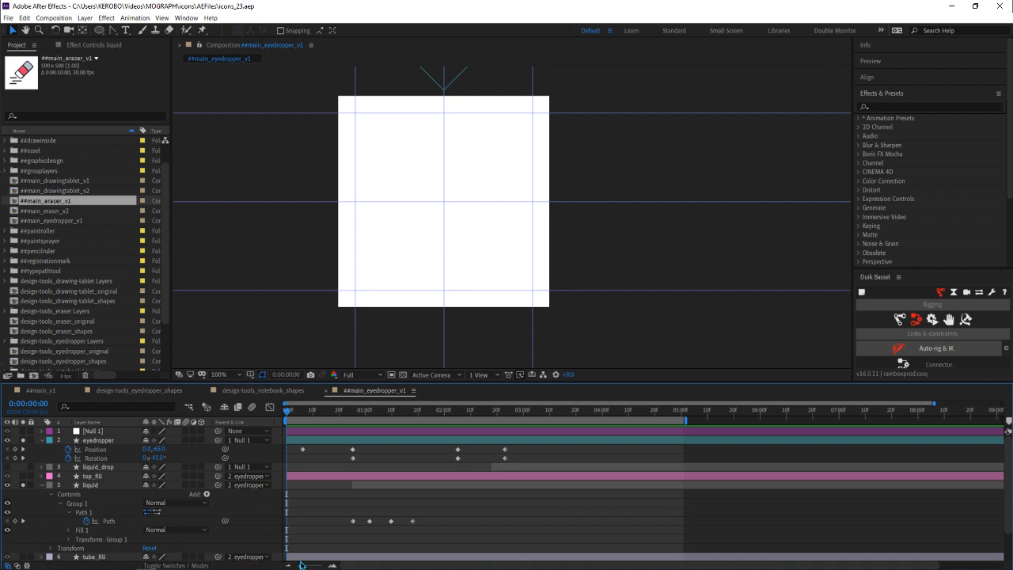
left_click_drag(301, 564, 278, 562)
key("space")
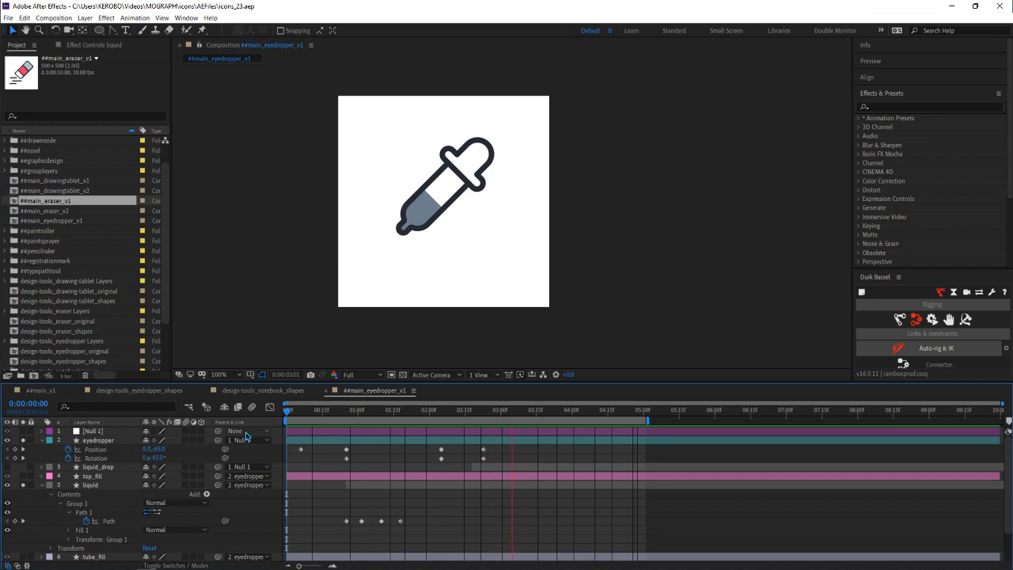
key("space")
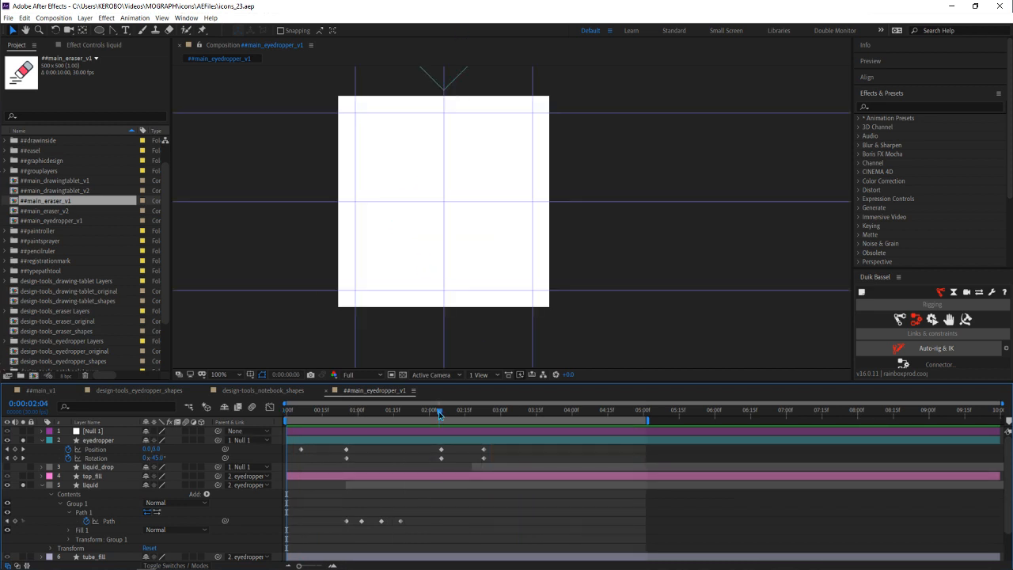
Move the eyedropper's middle Rotation keyframe to 0:00:02:12 so the tilt starts after the position move
left_click_drag(440, 413, 456, 412)
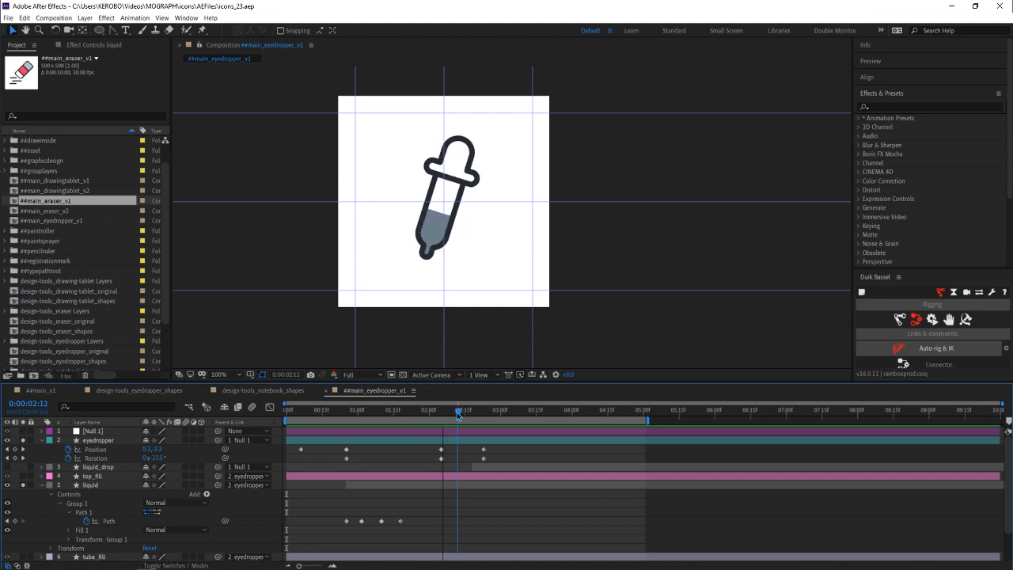
left_click_drag(441, 458, 458, 463)
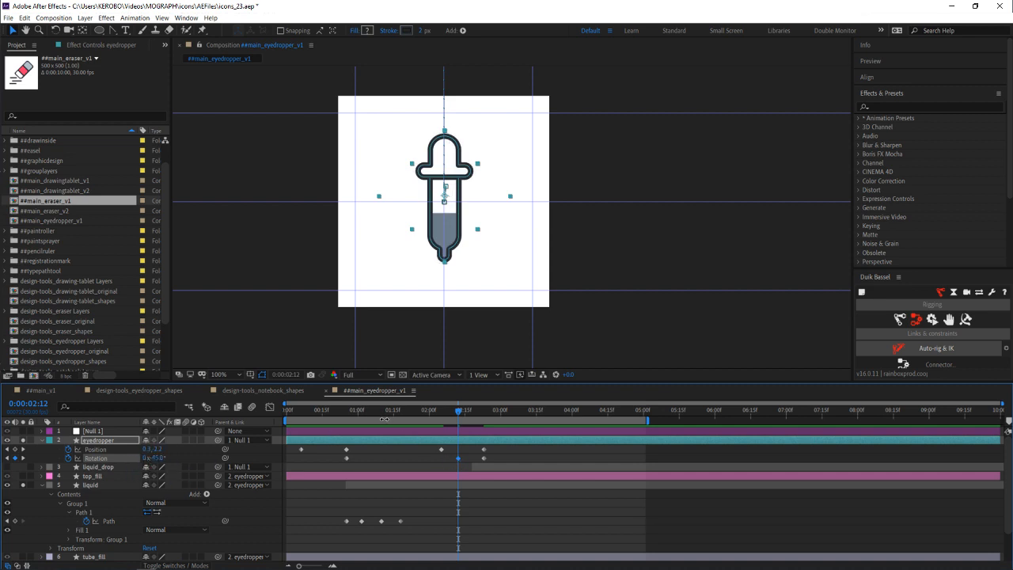
left_click_drag(460, 411, 484, 411)
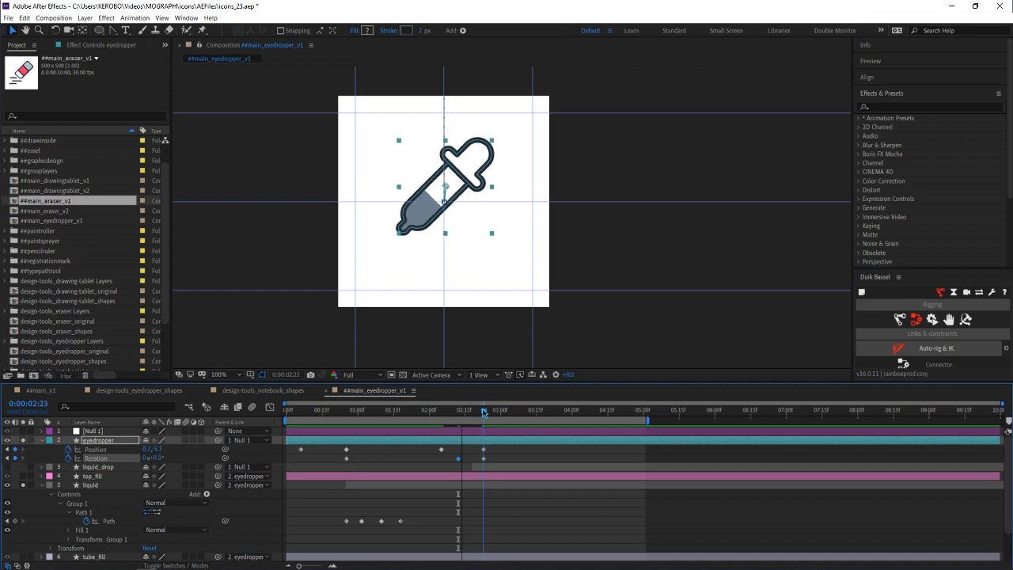
left_click(521, 504)
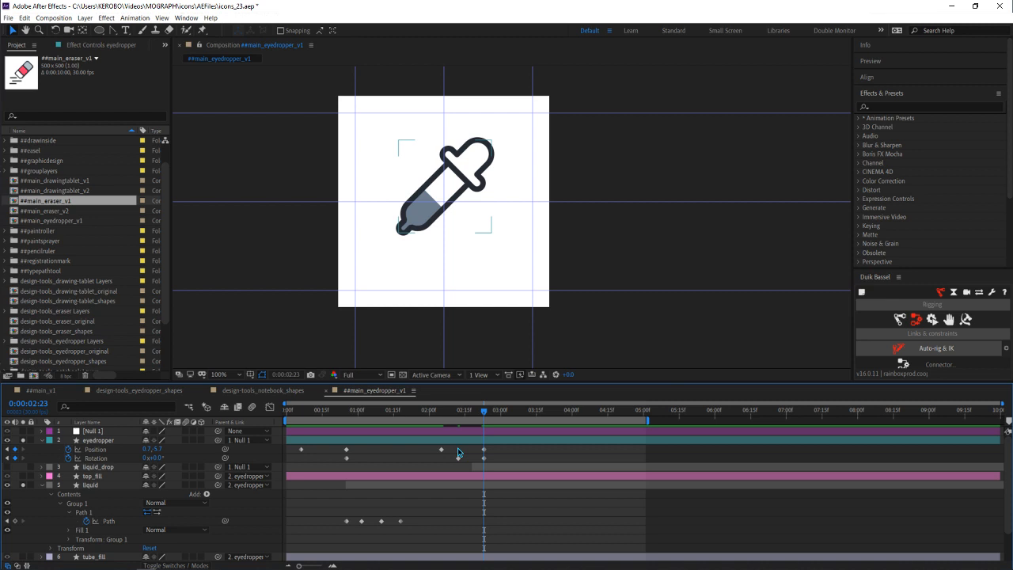
Preview the eyedropper's upward move with its delayed rotation
left_click_drag(431, 413, 496, 412)
key("j")
key("space")
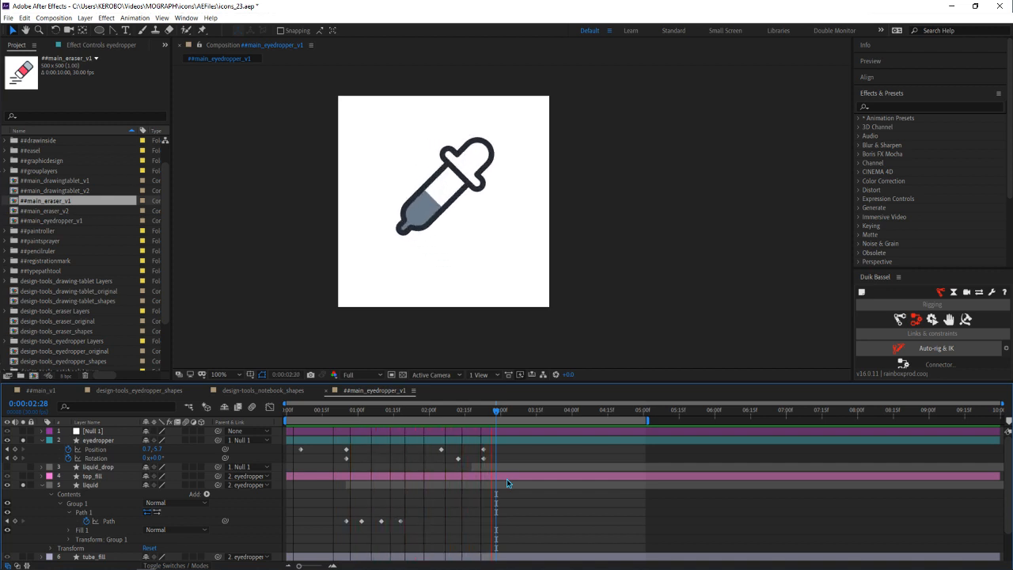
key("space")
Shift the eyedropper's third Position and middle Rotation keyframes together about 9 frames earlier, and preview the longer tilt
left_click_drag(466, 445, 436, 457)
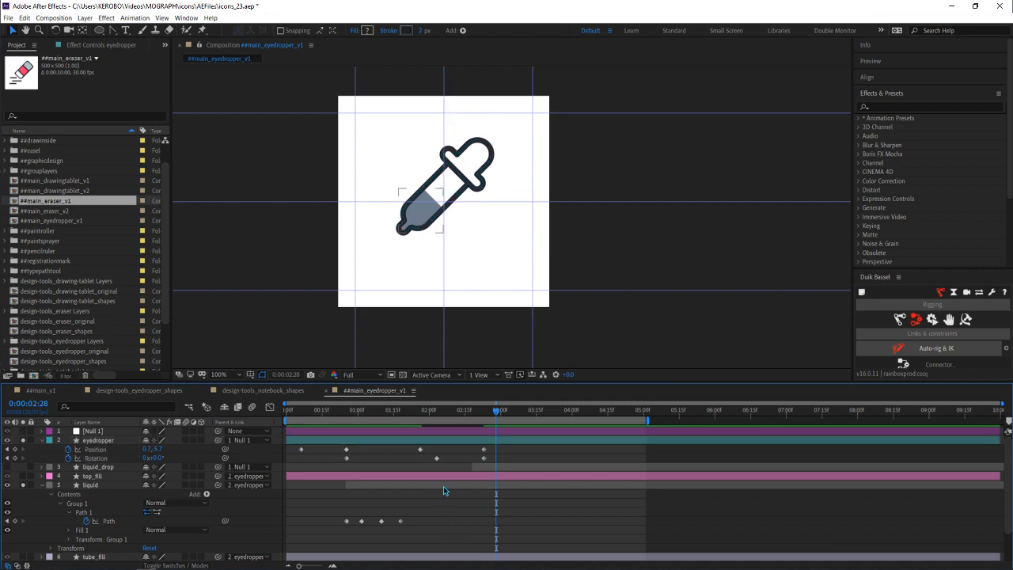
key("space")
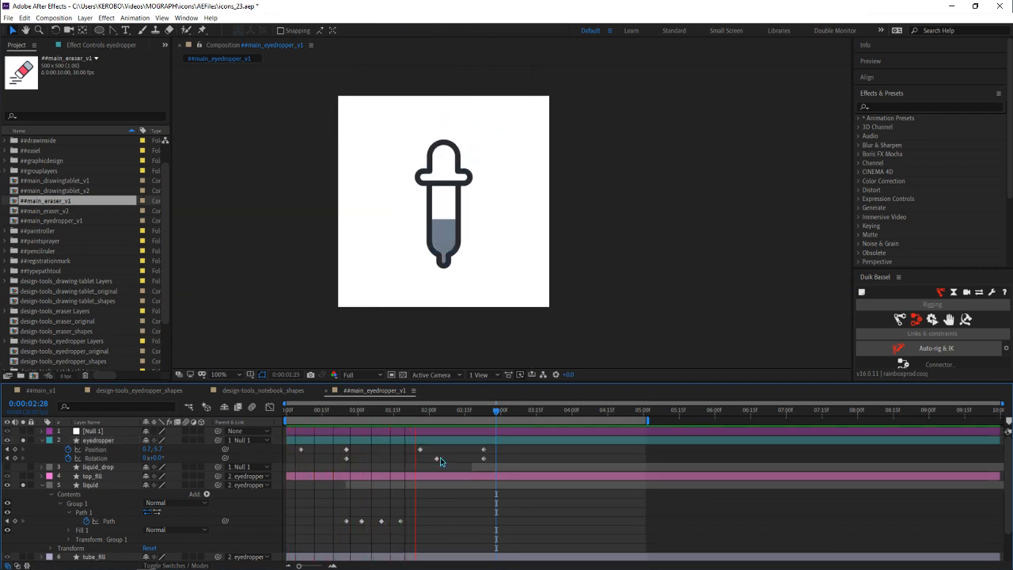
key("space")
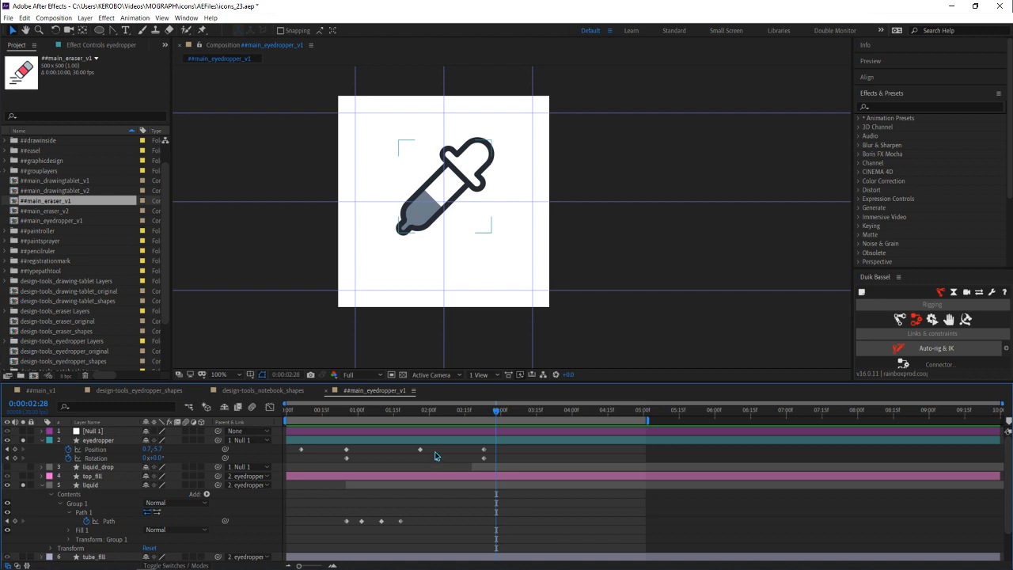
Examine the eyedropper's motion path and tilt up close at 0:00:02:11
left_click(447, 441)
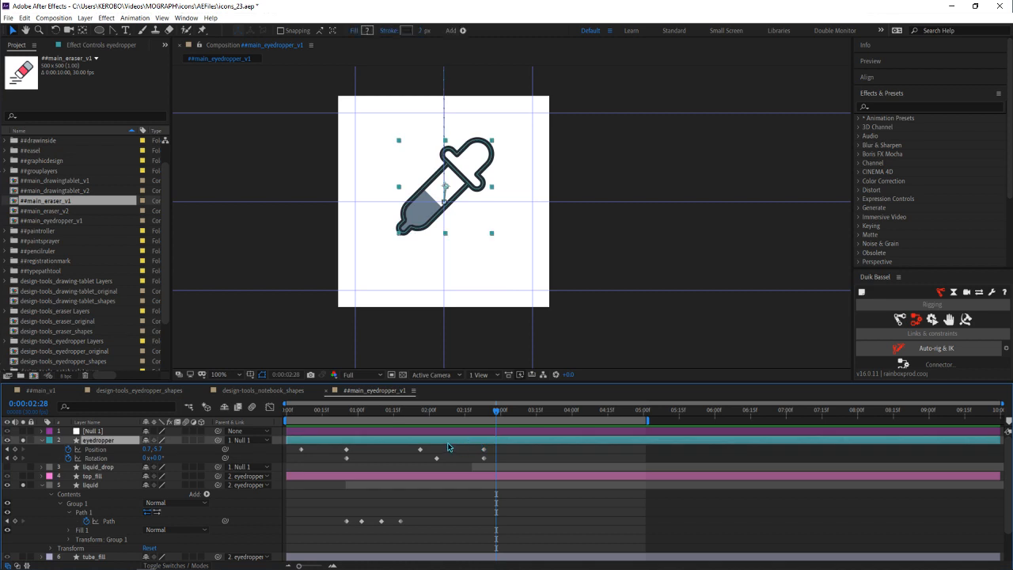
left_click(453, 413)
scroll(452, 209, "up", 2)
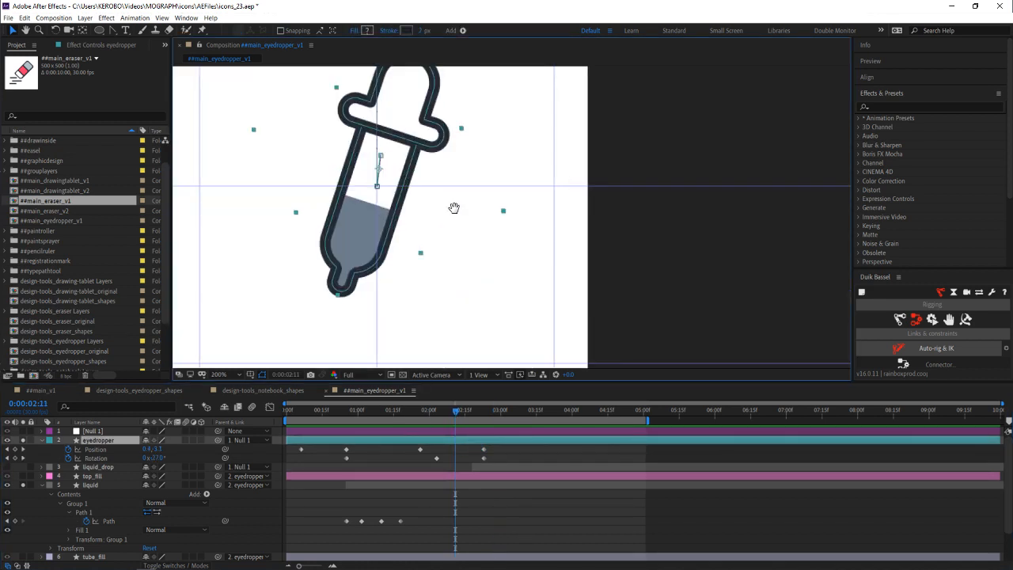
left_click_drag(452, 208, 508, 211)
scroll(482, 208, "up", 2)
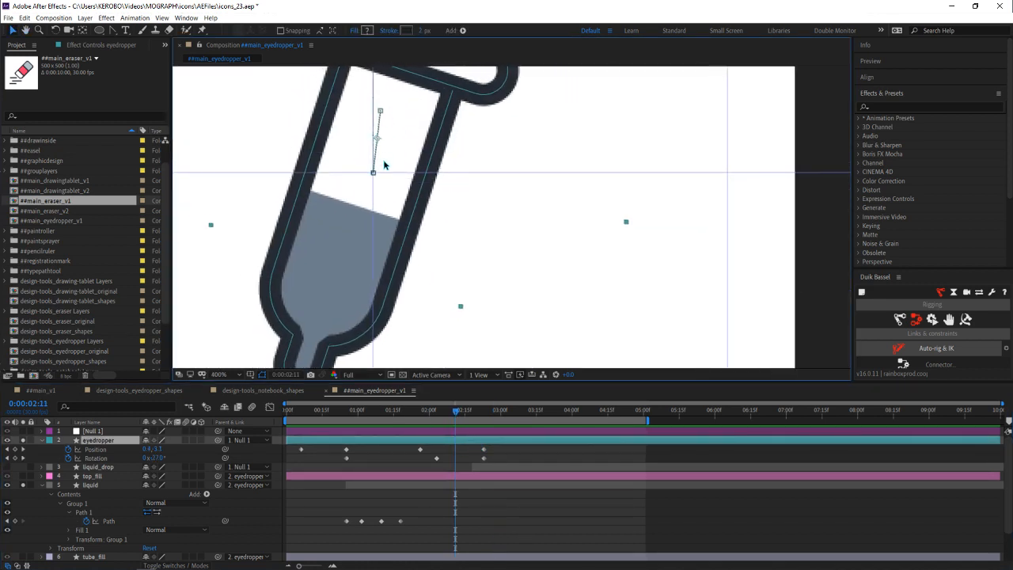
scroll(400, 275, "down", 4)
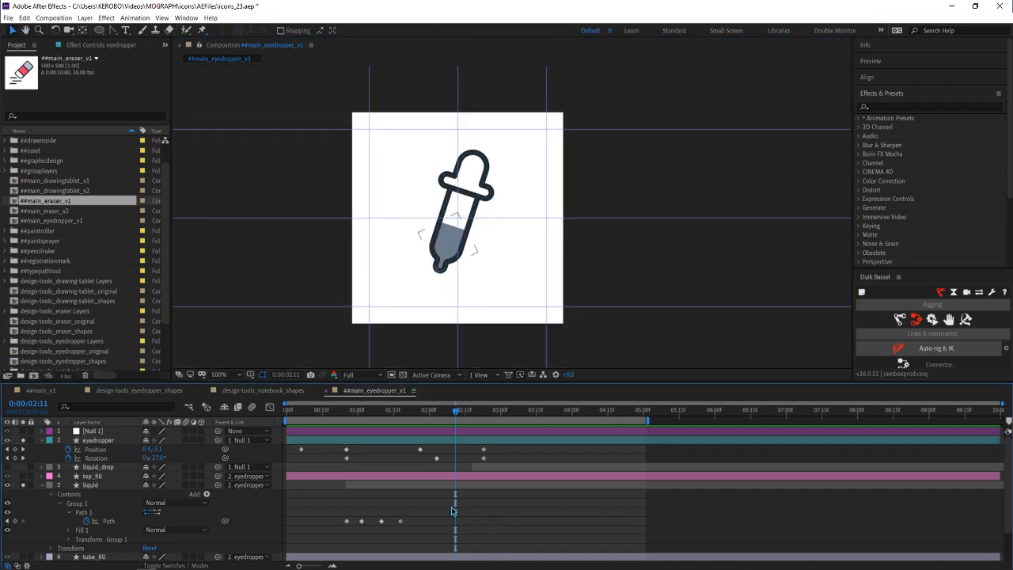
Turn off solo for the liquid, eyedropper and remaining soloed layer further down to show the full colored icon
left_click(24, 485)
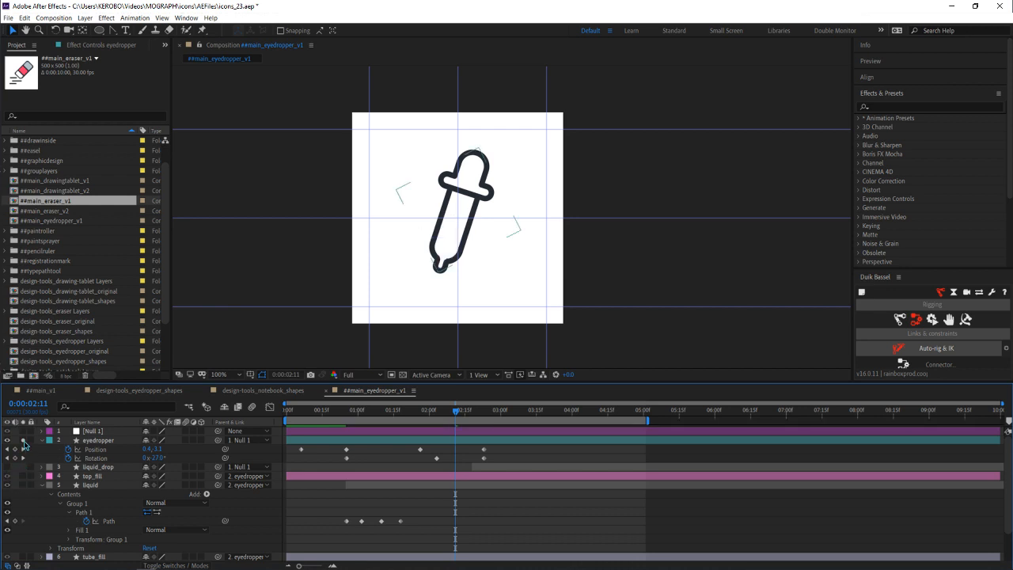
left_click(23, 441)
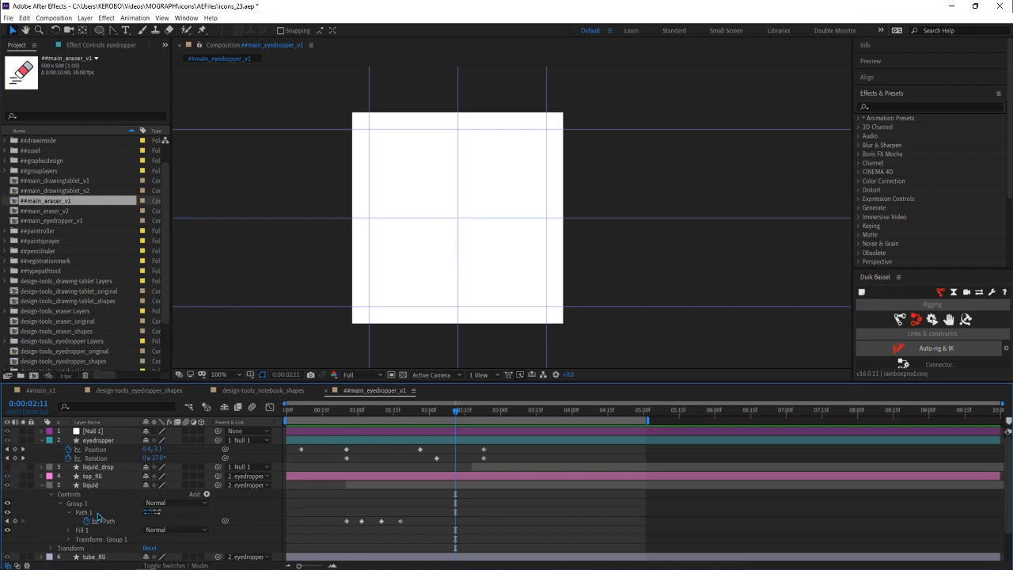
scroll(99, 518, "down", 2)
left_click(20, 556)
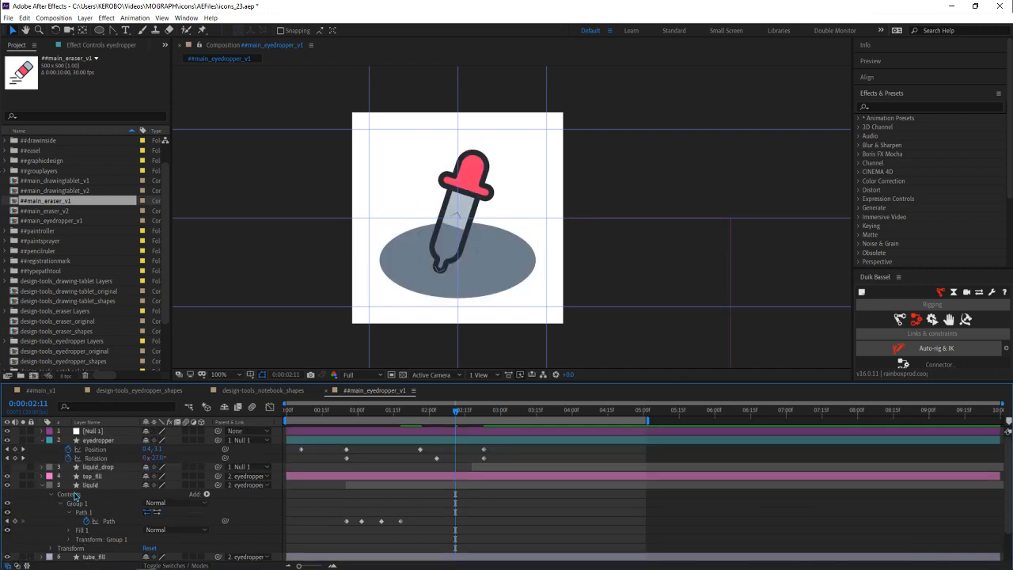
scroll(517, 506, "up", 2)
Play the complete eyedropper icon animation with all layers shown, checking from 0:00:00:18
left_click(329, 410)
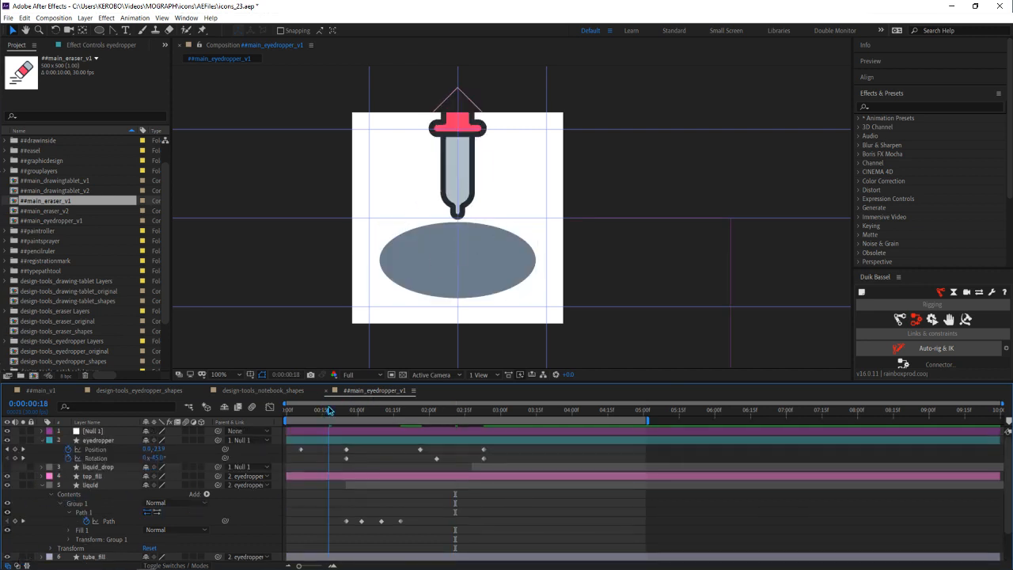
key("space")
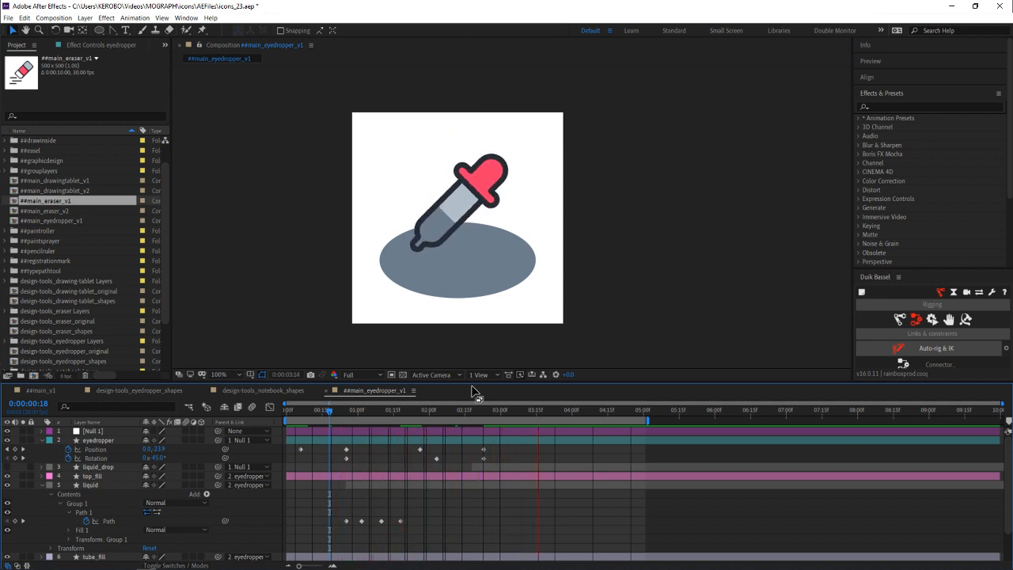
key("space")
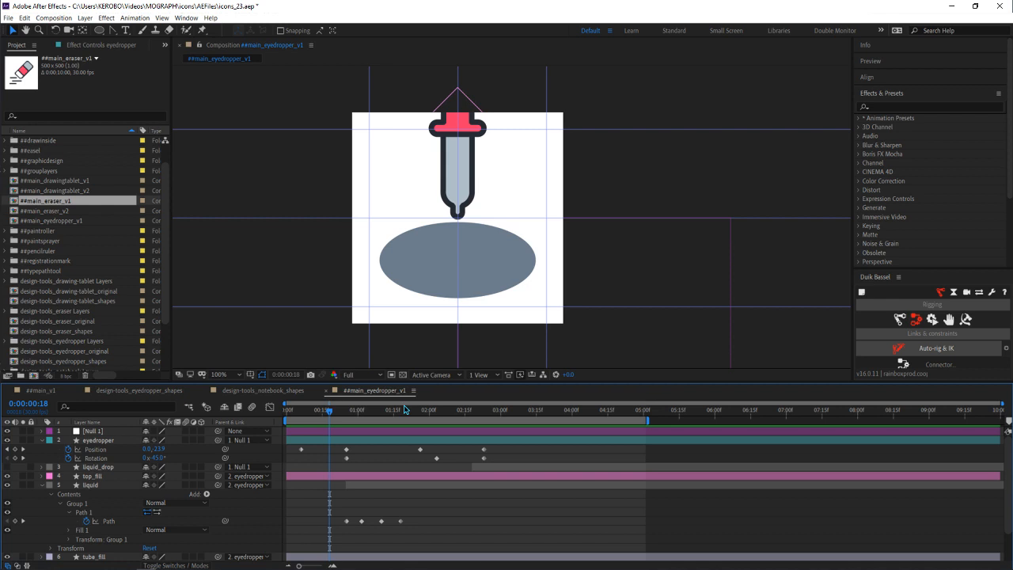
At 0:00:02:00, flatten the circle layer's pool ellipse by setting its Ellipse Path size to 370 by 110
left_click_drag(405, 409, 429, 412)
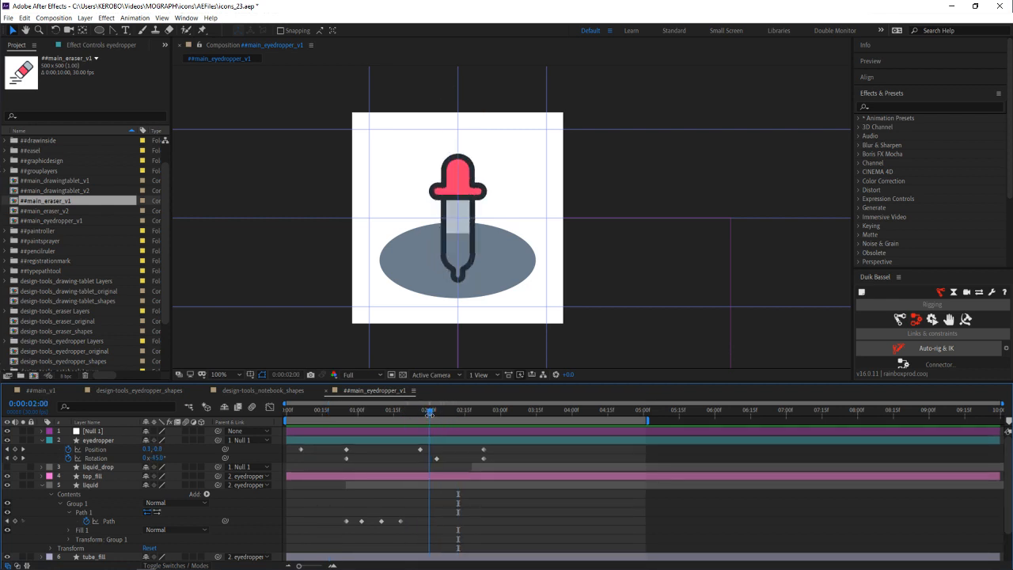
scroll(237, 491, "down", 2)
left_click(69, 538)
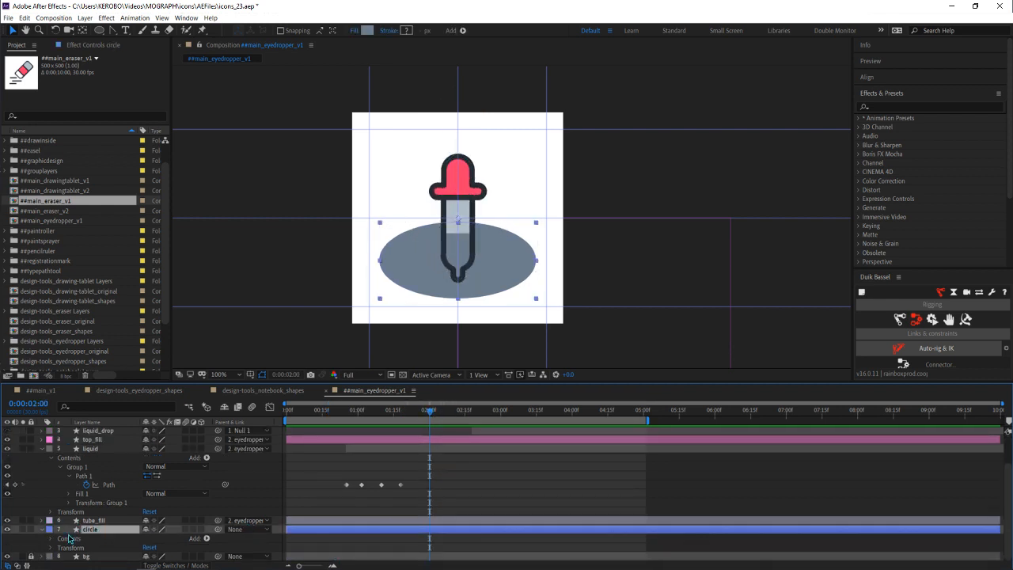
left_click(50, 538)
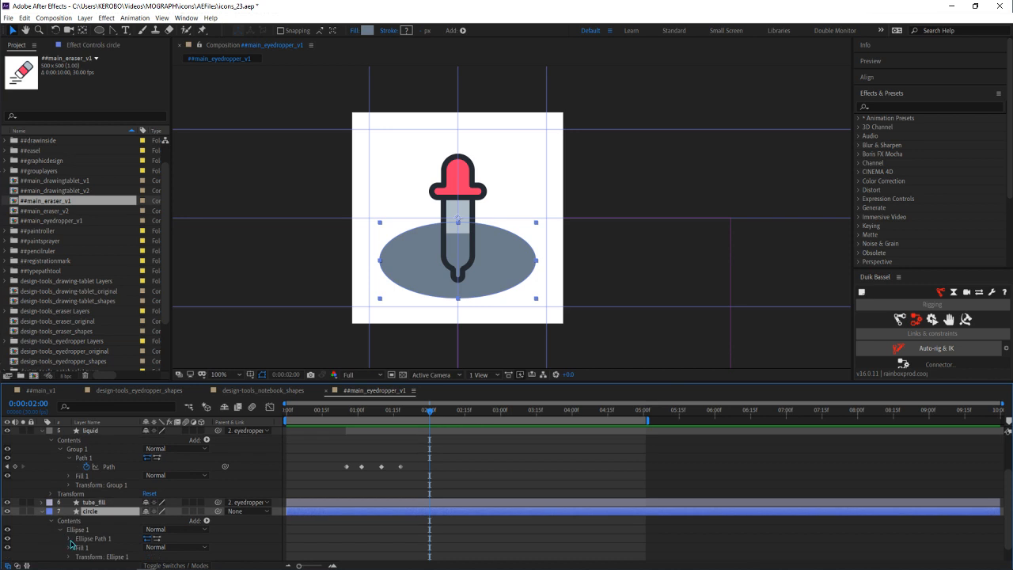
left_click(70, 540)
scroll(158, 522, "down", 2)
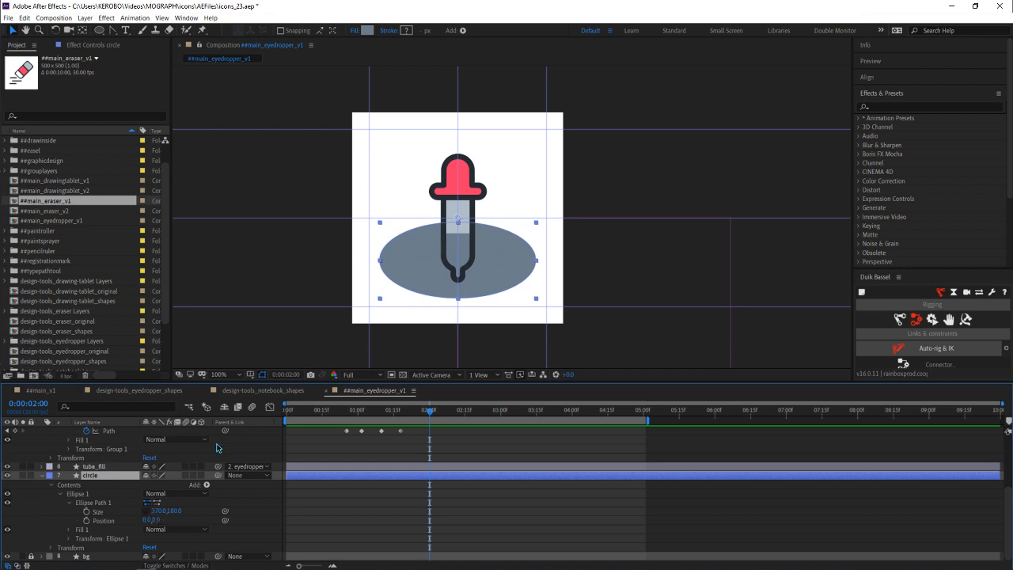
left_click_drag(175, 510, 143, 518)
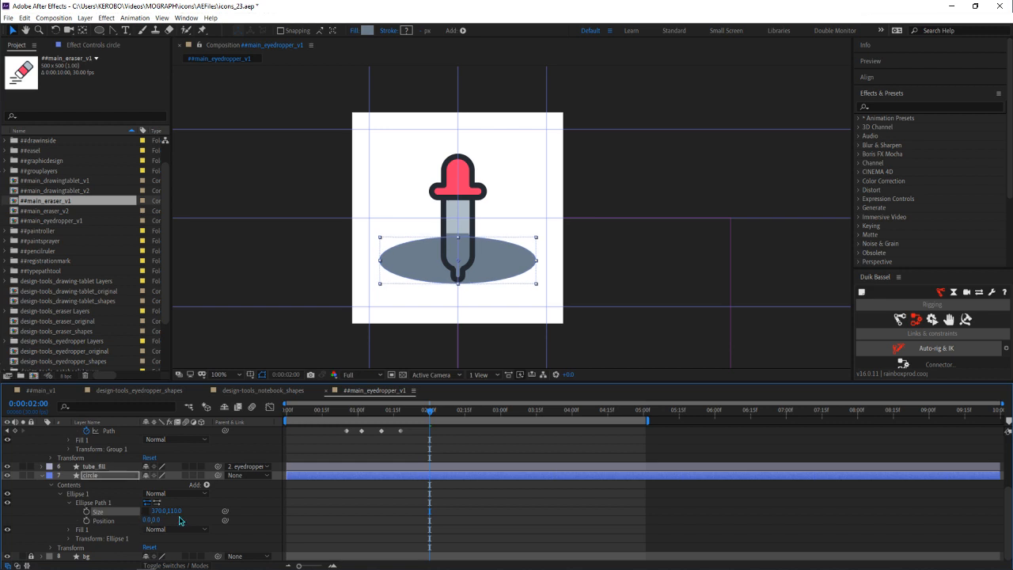
Lower the pool by setting Ellipse 1's transform position to 0, 137, and preview the animation
left_click(68, 539)
scroll(95, 522, "down", 3)
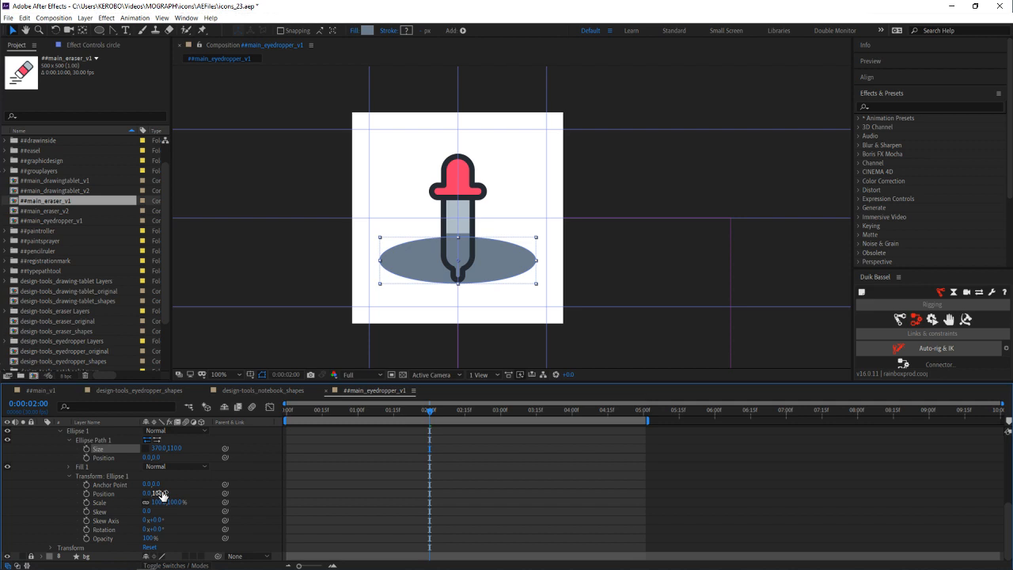
left_click_drag(160, 493, 189, 494)
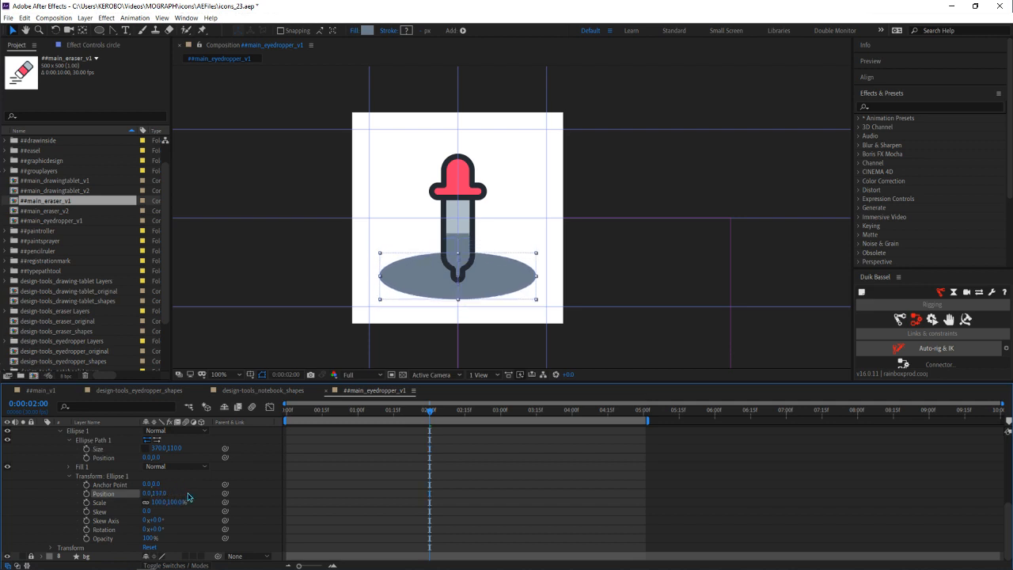
left_click(578, 500)
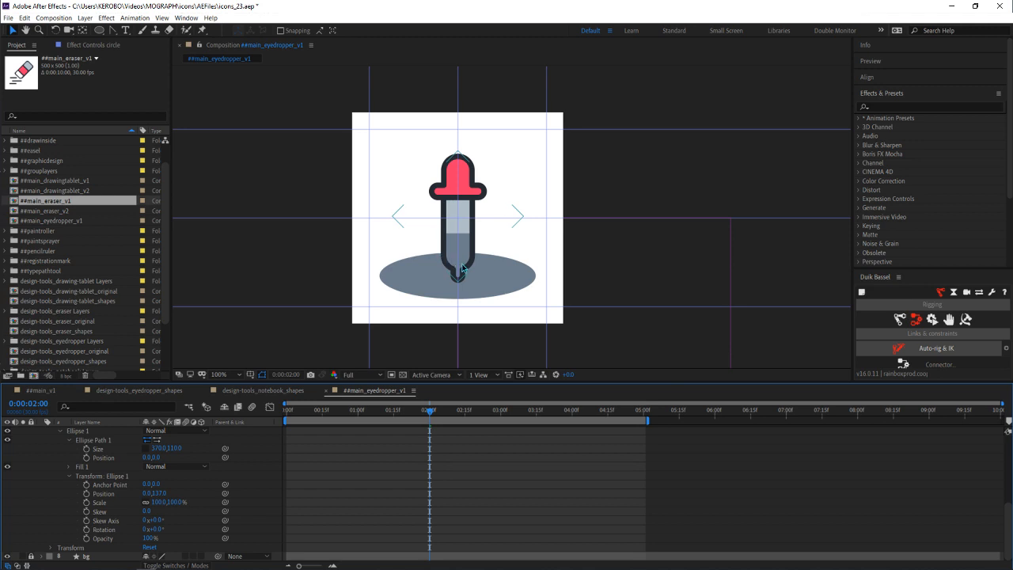
key("space")
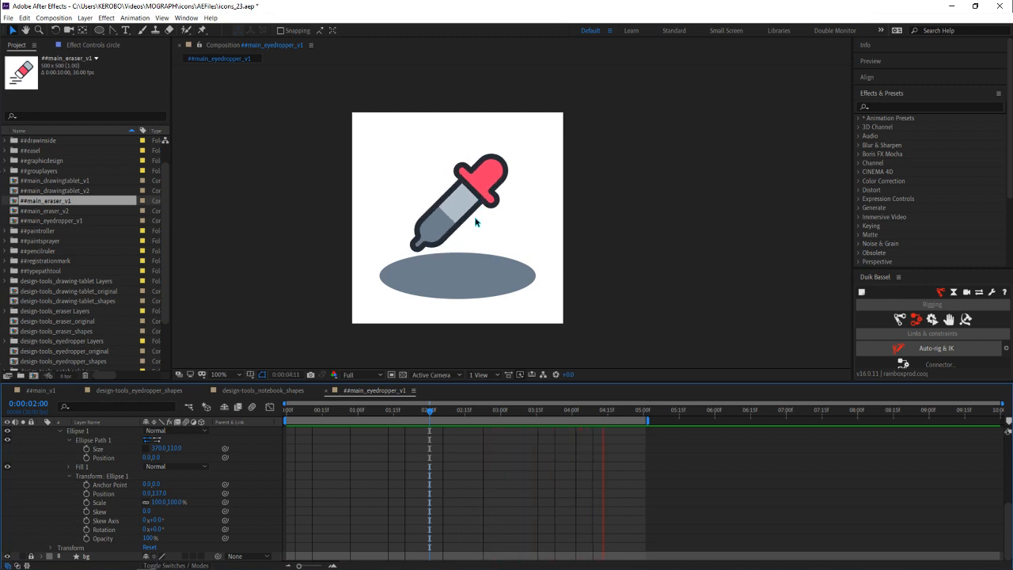
key("space")
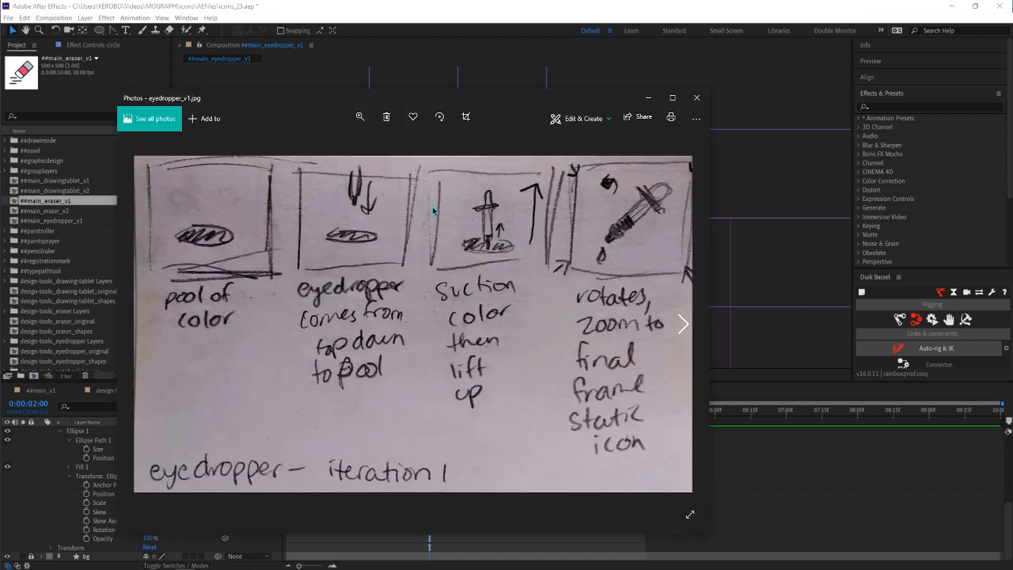
Compare the two hand-drawn eyedropper storyboards, eyedropper_v1.jpg and eyedropper_v2.jpg, in Photos and return to After Effects
left_click(689, 325)
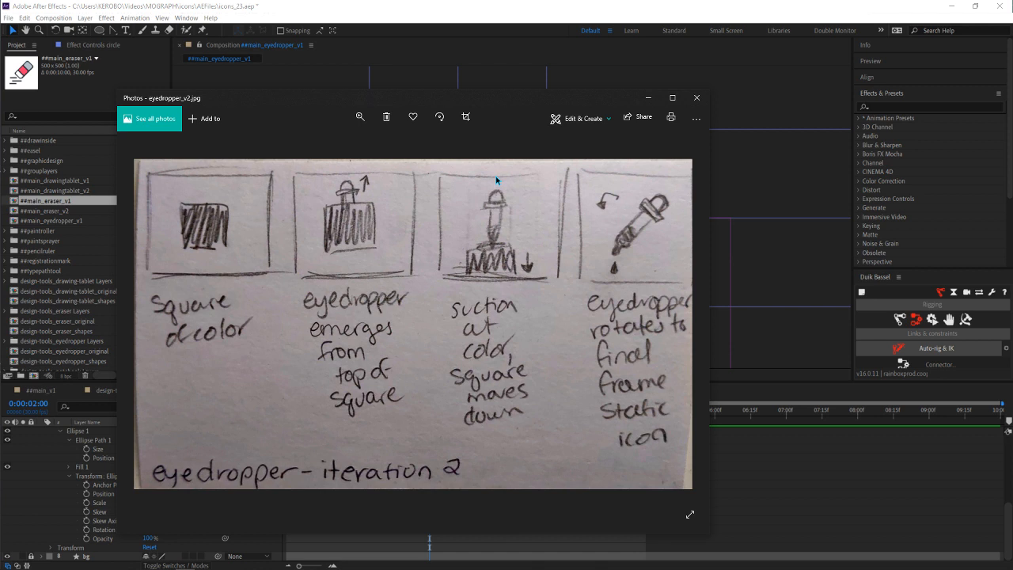
left_click(150, 323)
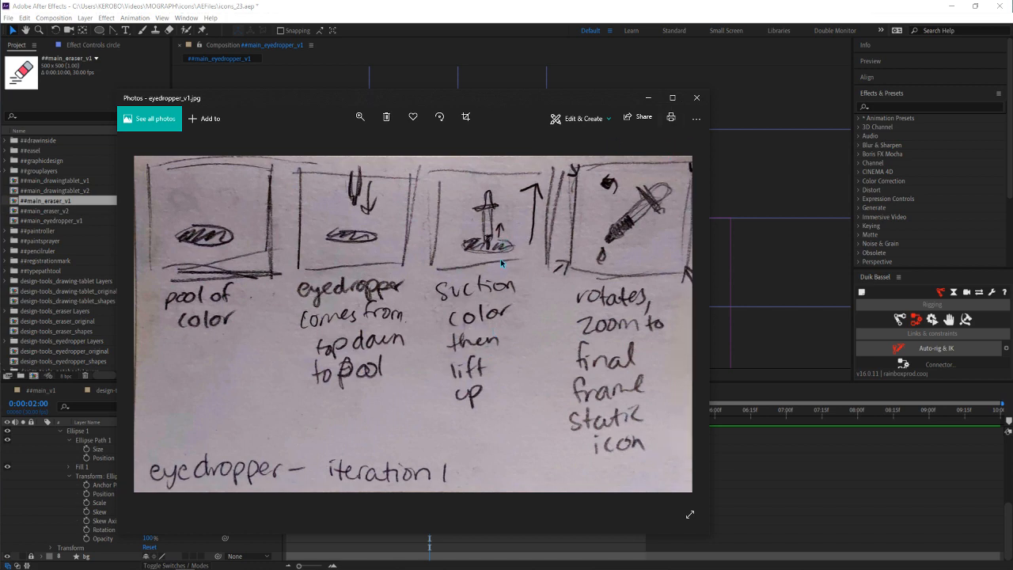
left_click(696, 97)
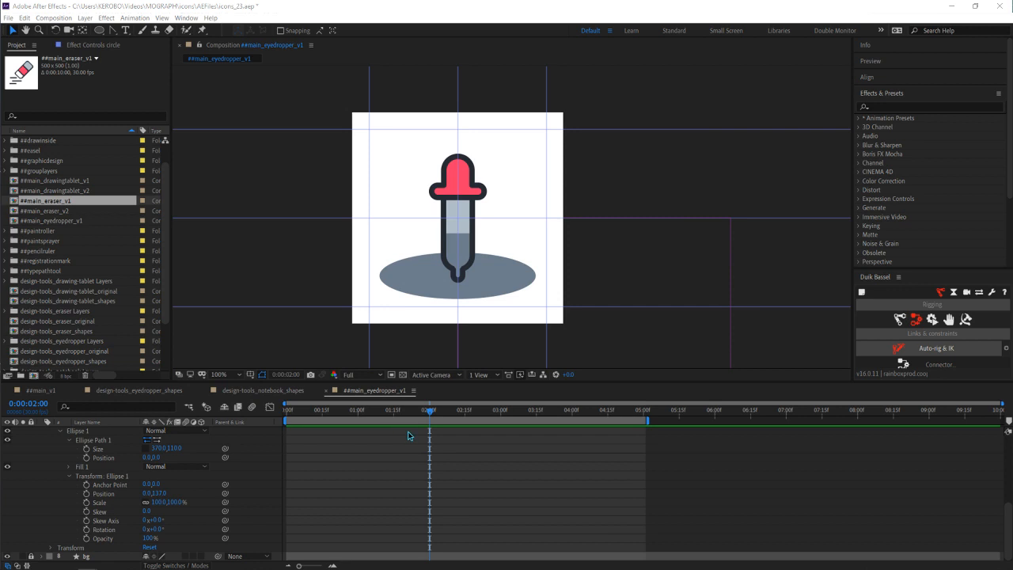
Shift the eyedropper's last two Position and last two Rotation keyframes about 11 frames later, and start the liquid_drop layer later too
left_click(288, 410)
left_click_drag(287, 408, 461, 410)
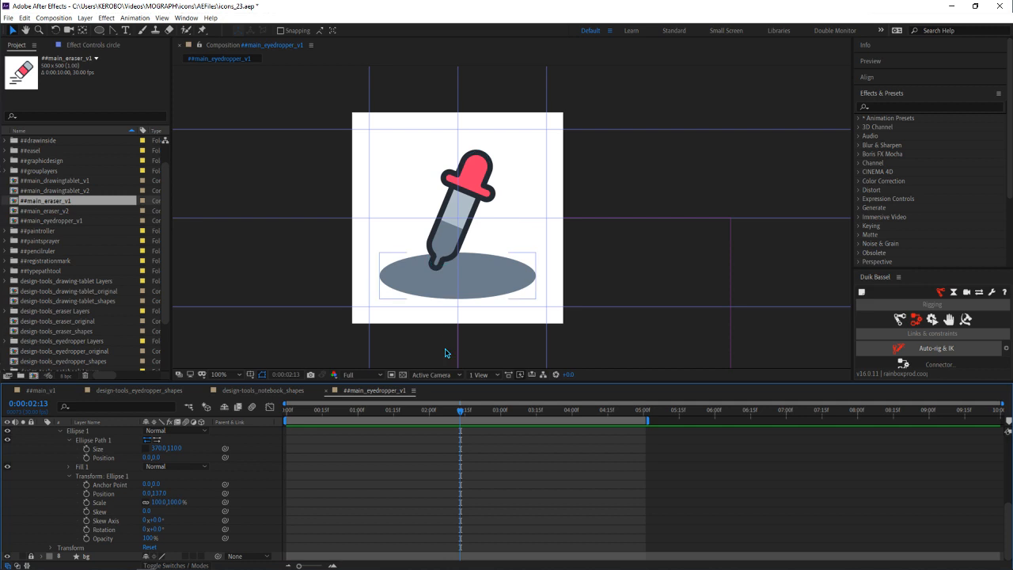
scroll(518, 485, "up", 5)
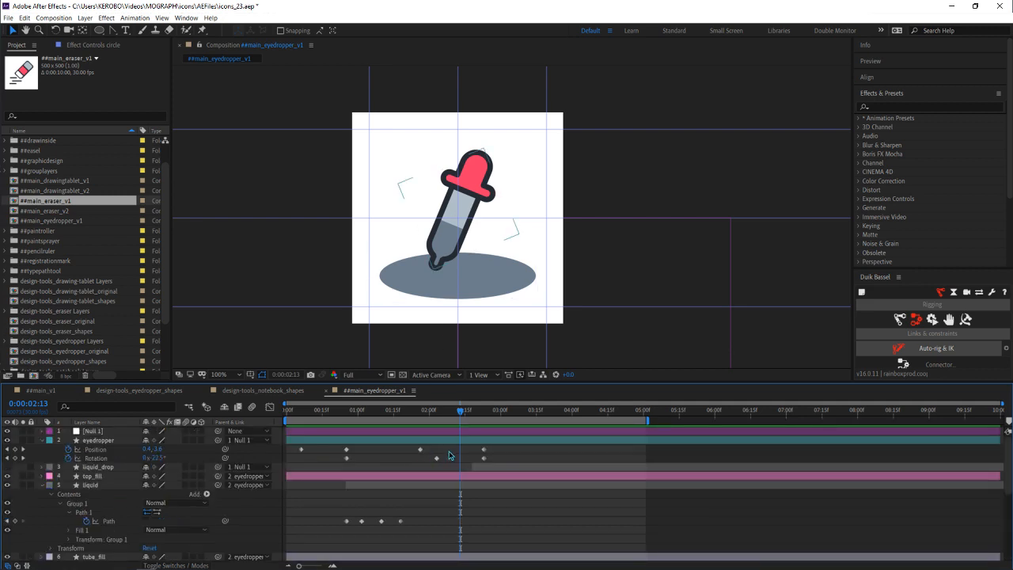
left_click_drag(414, 447, 509, 468)
left_click(417, 449)
left_click_drag(417, 448, 501, 465)
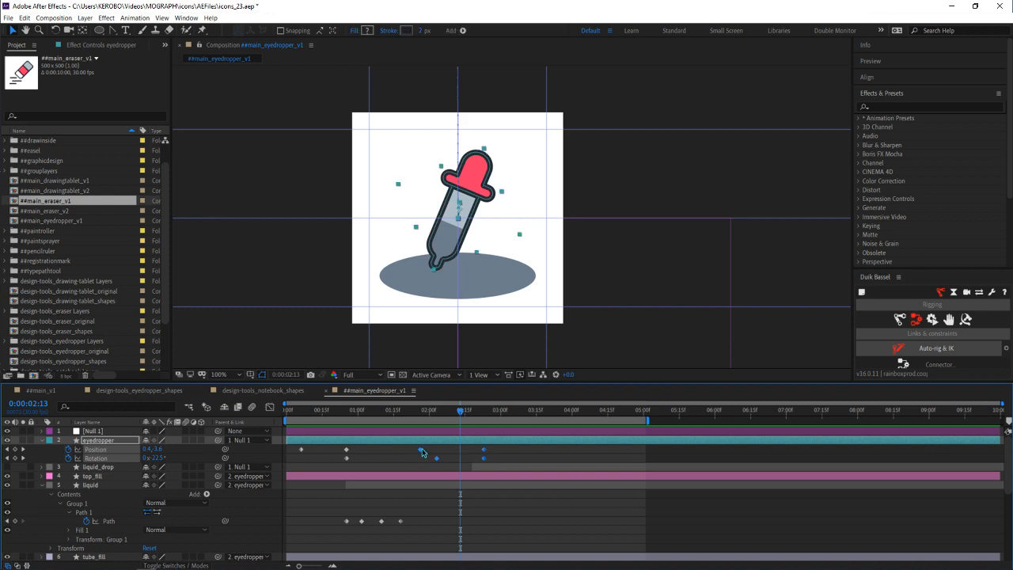
left_click_drag(421, 452, 526, 468)
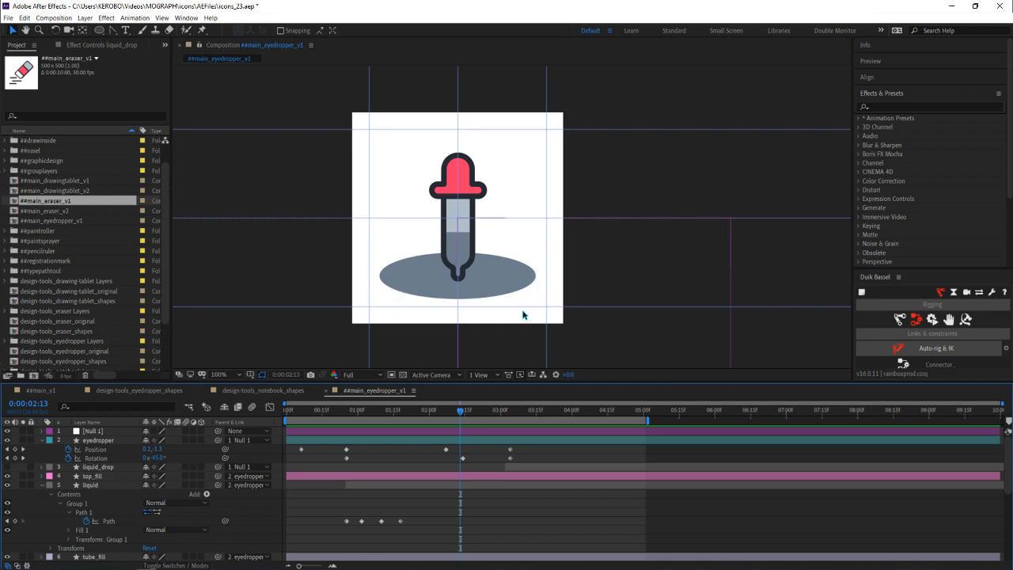
Go to the liquid layer's start at 0:00:00:25, collapse all layer properties, and reveal only the liquid's Path keyframes
scroll(408, 514, "down", 5)
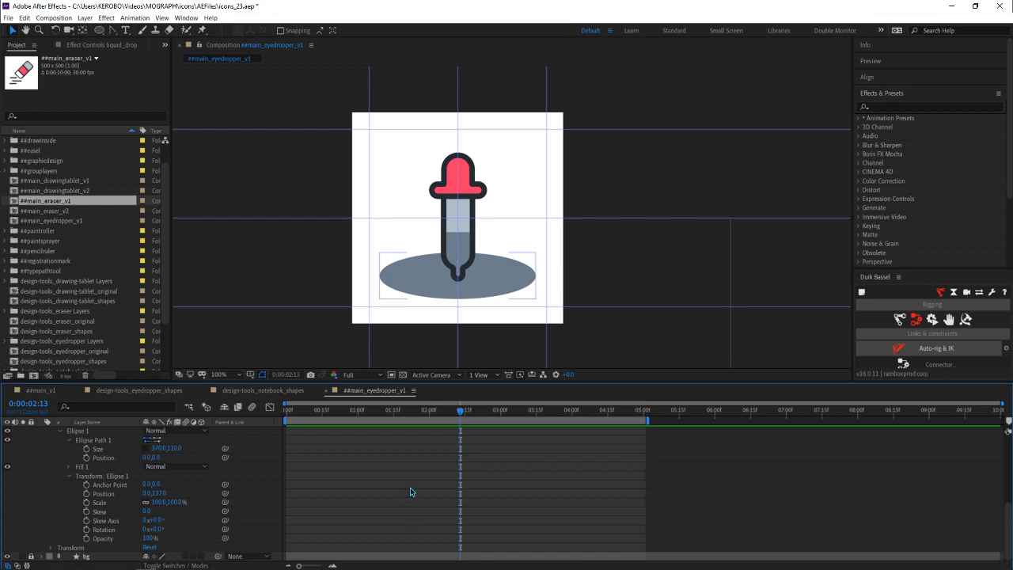
scroll(410, 492, "up", 5)
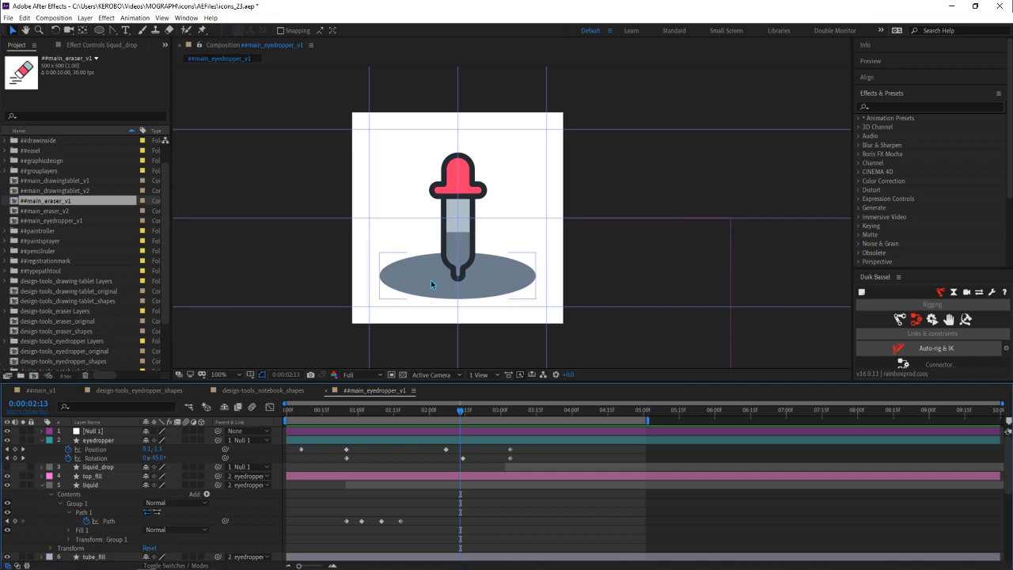
left_click(362, 486)
key("i")
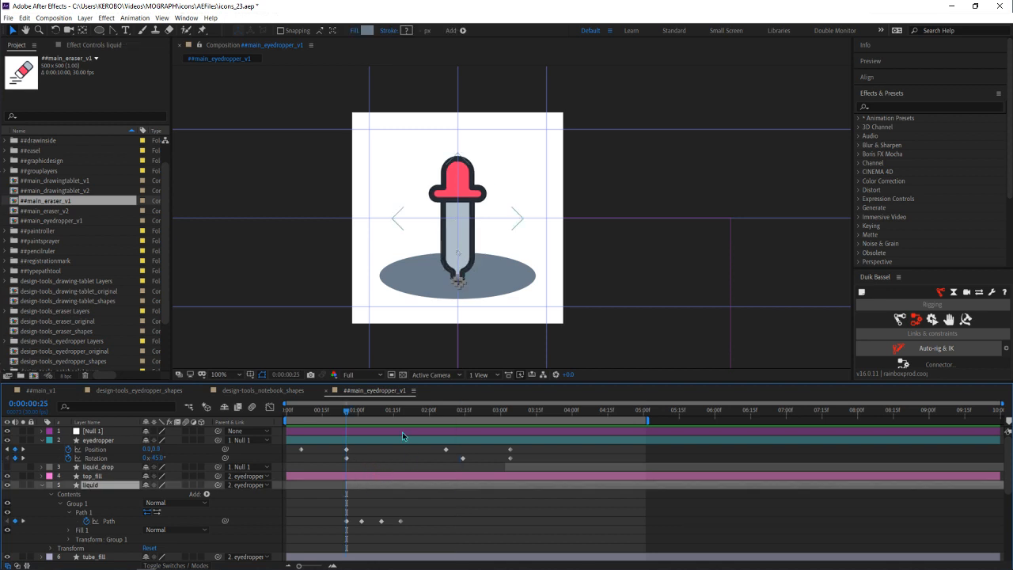
scroll(402, 436, "down", 5)
scroll(428, 487, "up", 2)
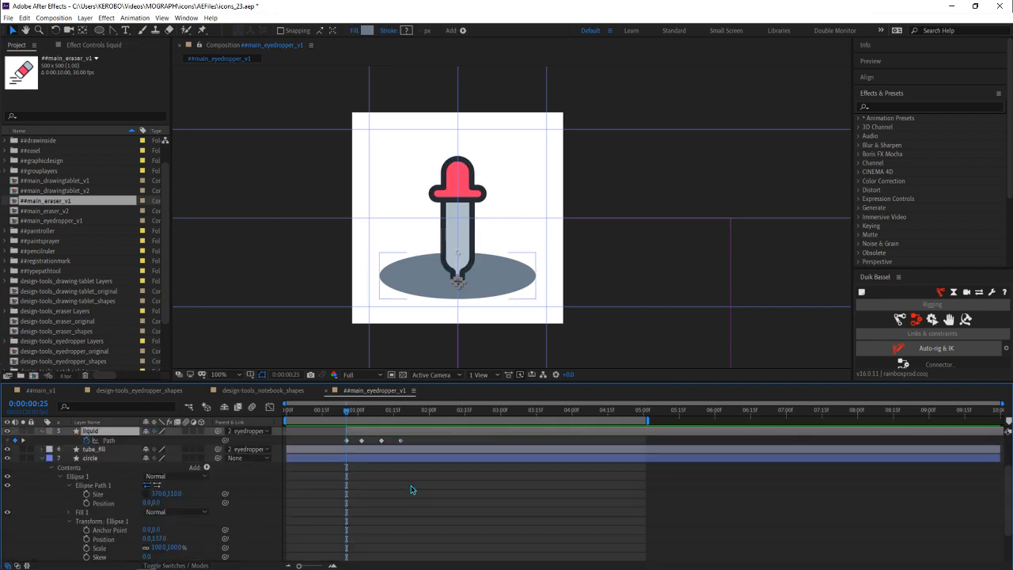
left_click(414, 509)
scroll(413, 510, "up", 2)
key("u")
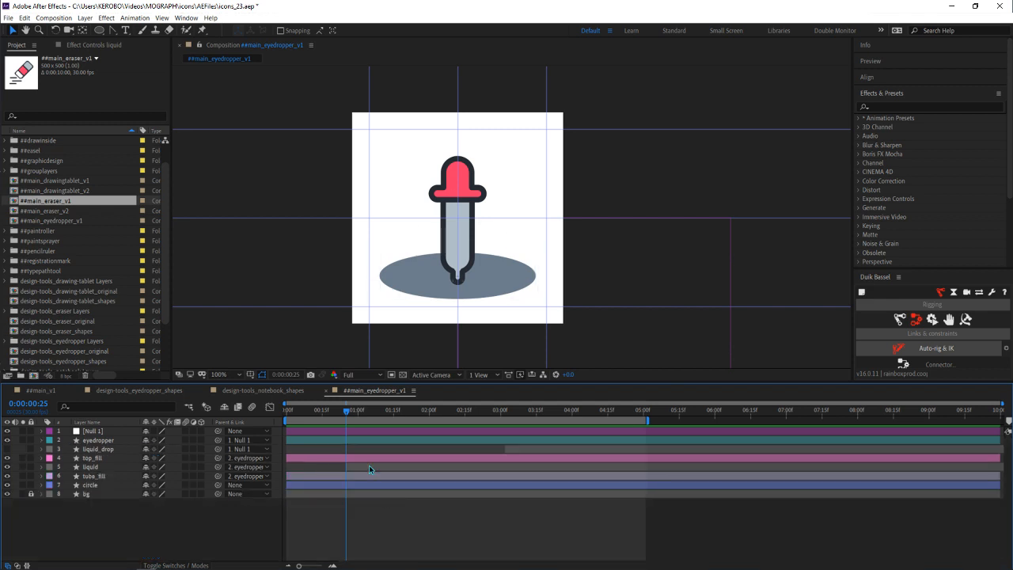
left_click(369, 467)
key("u")
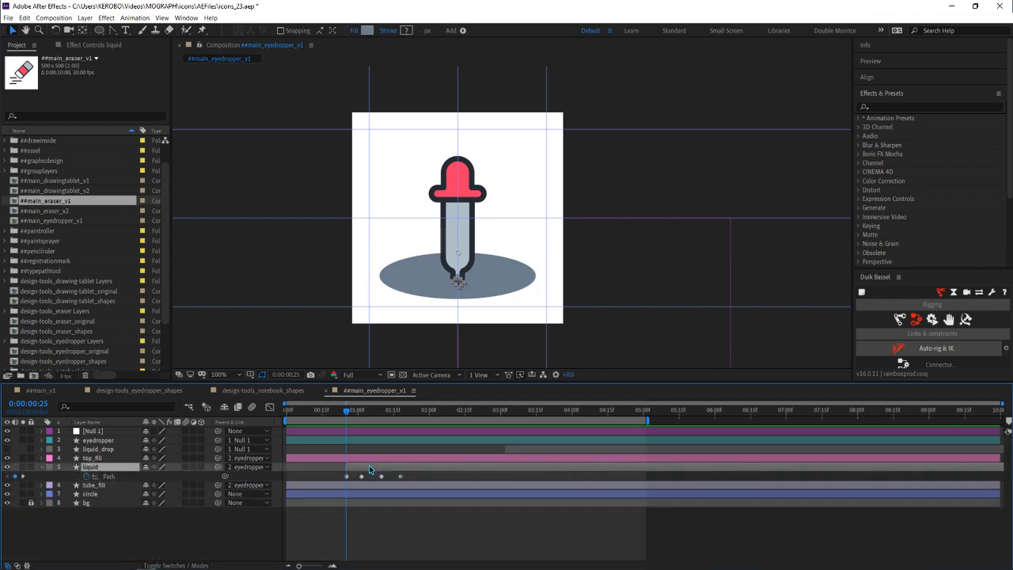
left_click(399, 522)
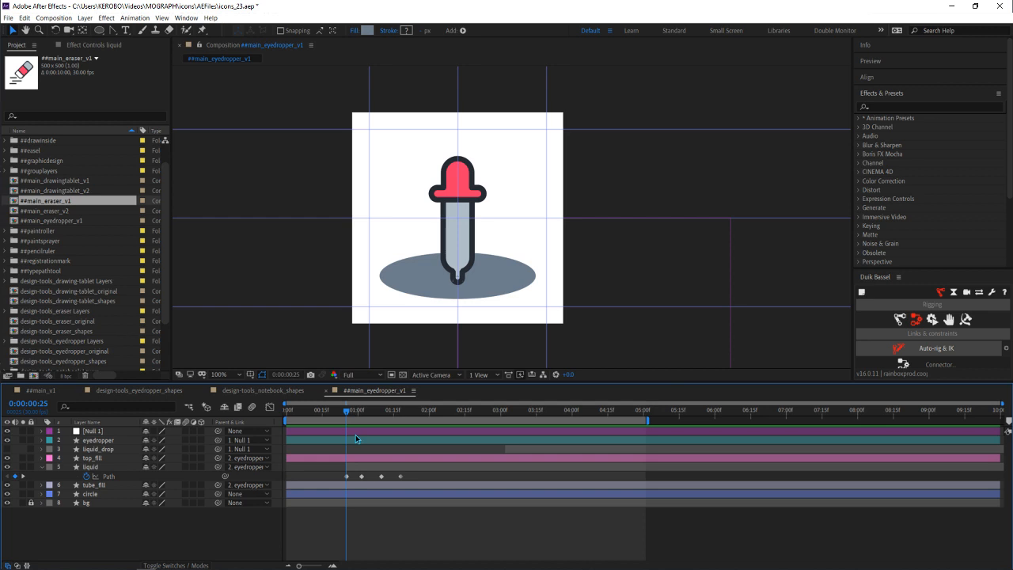
left_click_drag(345, 410, 348, 430)
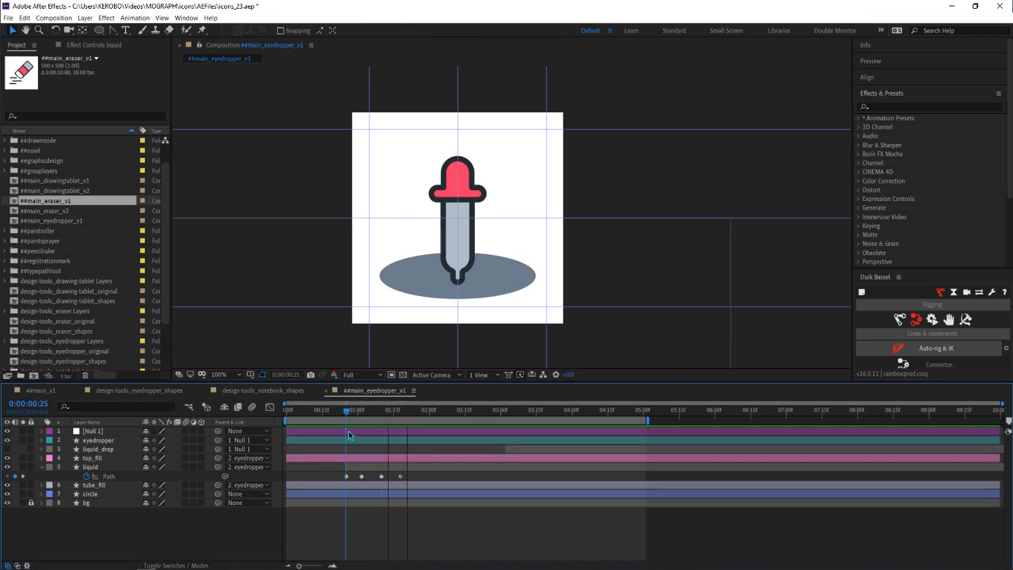
Add a 100% Scale keyframe to the circle layer's Ellipse 1 transform at 0:00:00:25 and reveal only that keyframed property
left_click(352, 493)
left_click(42, 494)
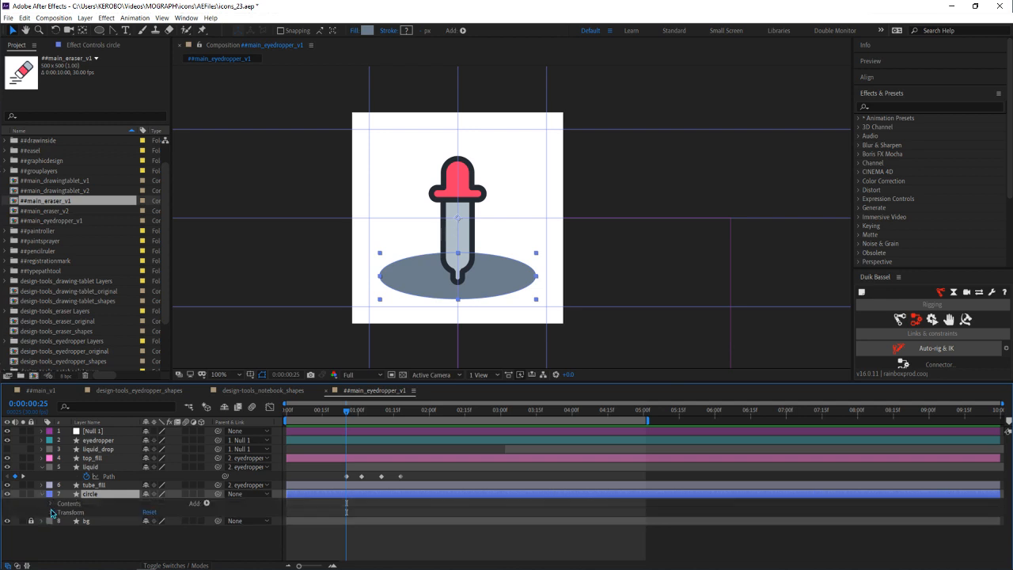
left_click(50, 504)
left_click(60, 512)
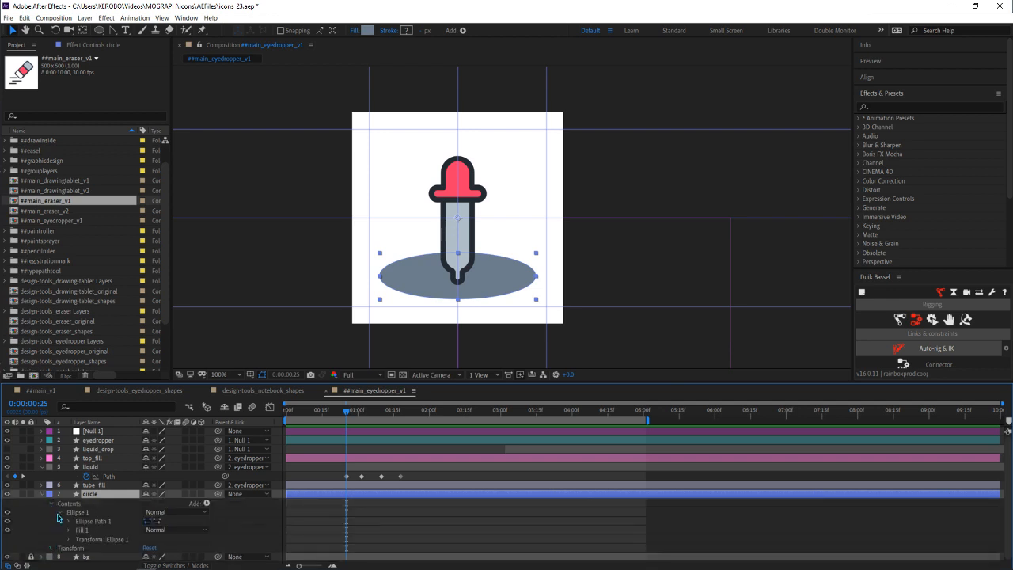
left_click(70, 541)
scroll(79, 523, "down", 2)
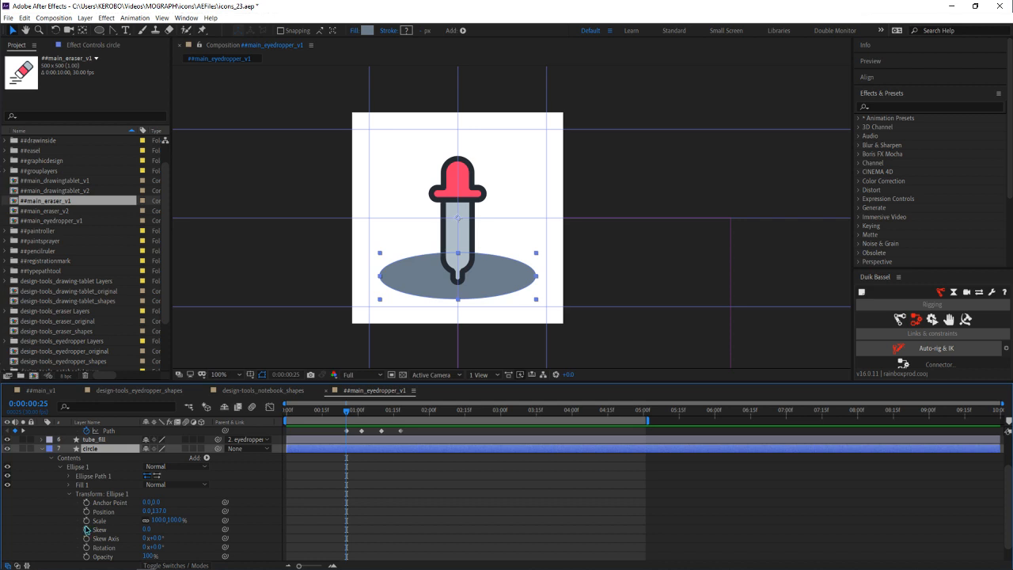
left_click(87, 520)
key("Return")
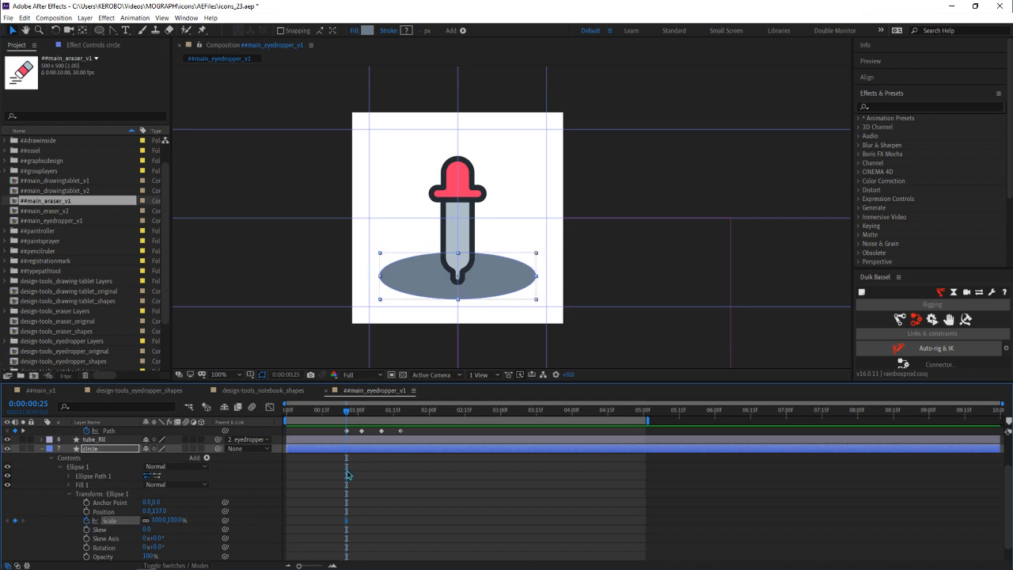
key("u")
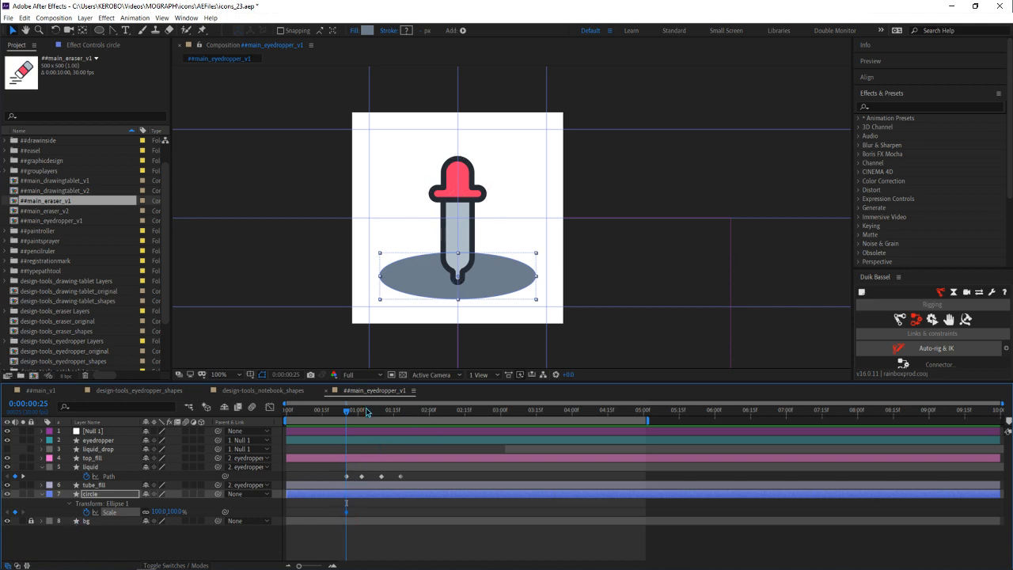
Add a second Scale keyframe to the circle's ellipse at 0:00:01:18, aligned with the liquid's last Path keyframe
left_click(353, 466)
left_click_drag(346, 412, 400, 409)
left_click(400, 477)
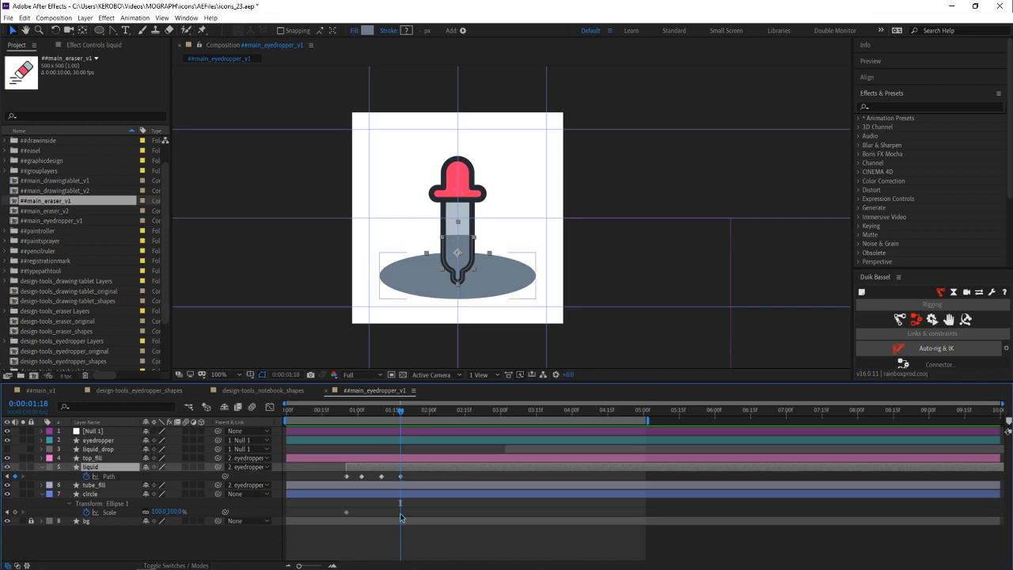
left_click(16, 512)
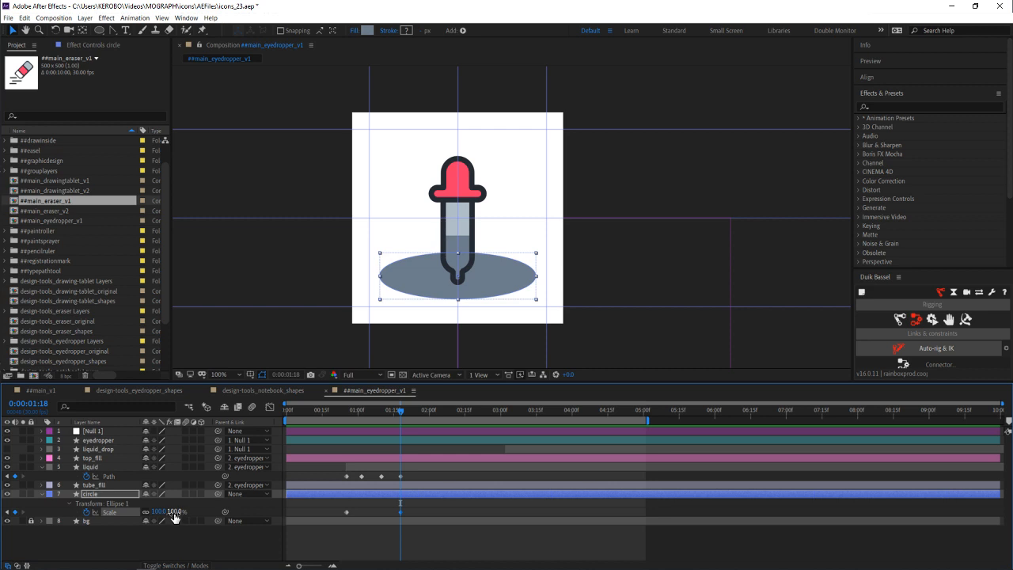
Try shrinking the pool ellipse's scale to 46% at 0:00:01:18, and undo the scale changes
left_click_drag(177, 512, 164, 516)
left_click_drag(159, 520, 169, 520)
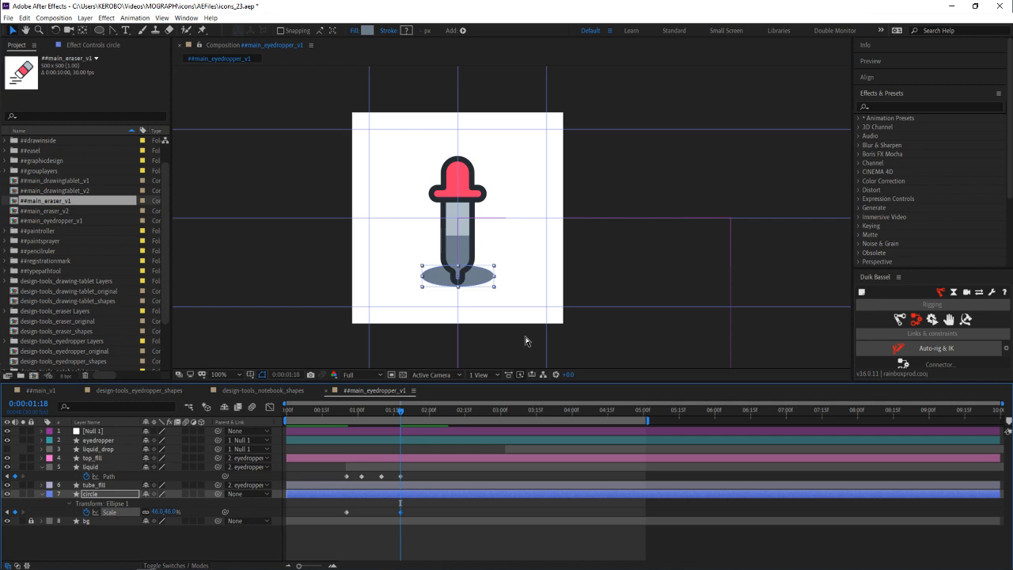
key("ctrl+z")
key("ctrl+z")
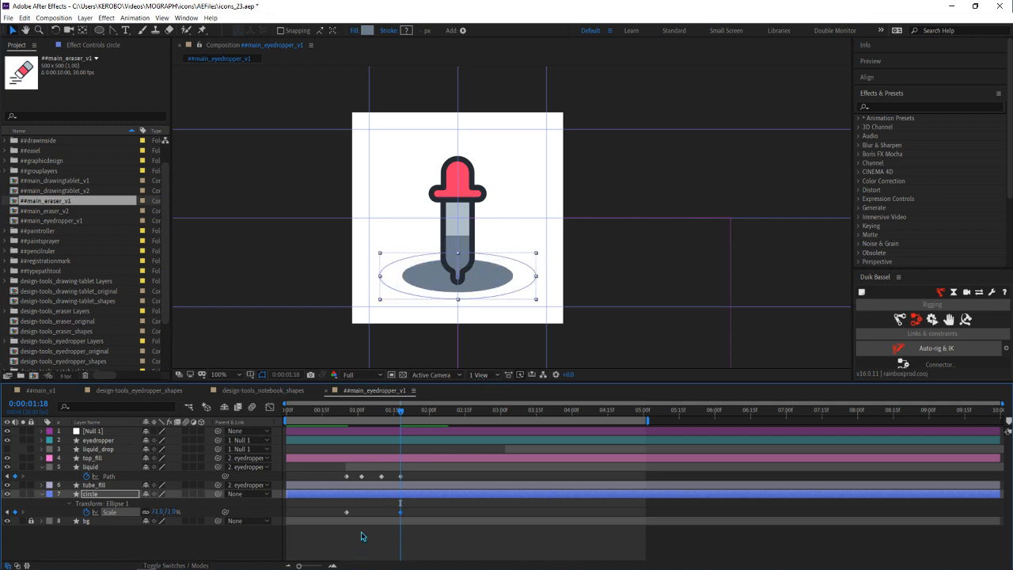
scroll(499, 251, "up", 4)
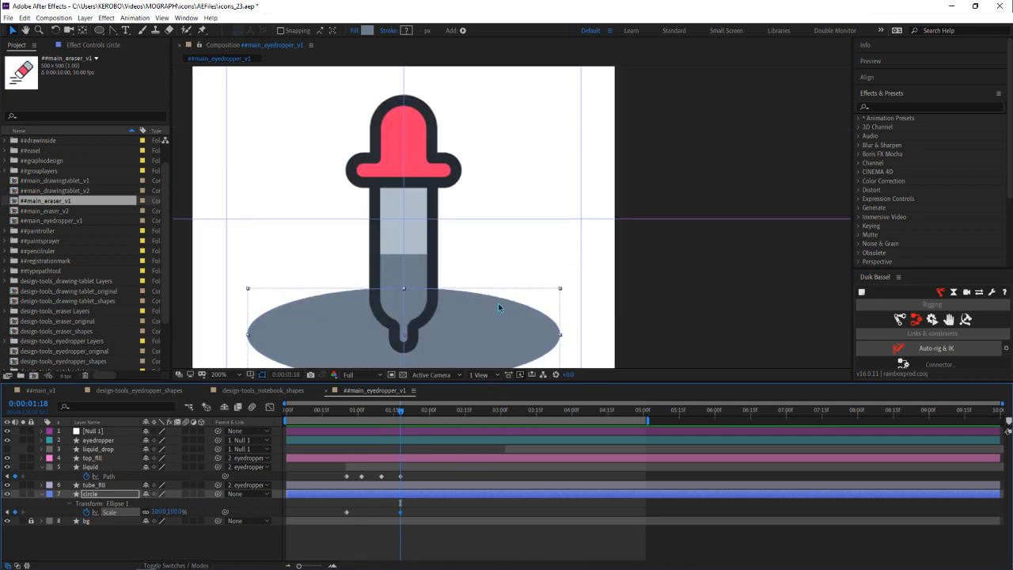
Expand the circle layer's contents and examine the properties of Ellipse Path 1 and Transform: Ellipse 1
key("v")
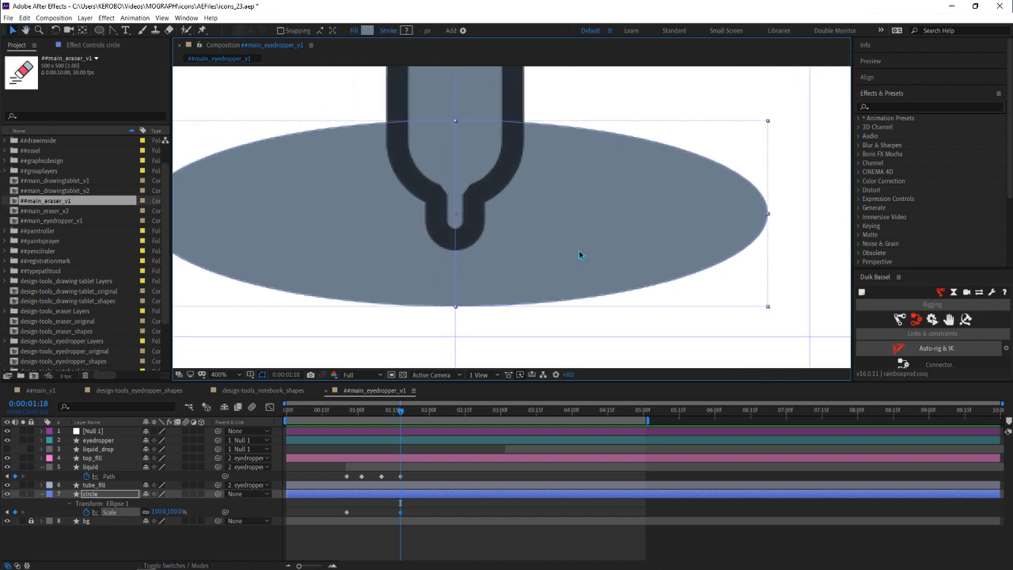
scroll(523, 244, "left", 2)
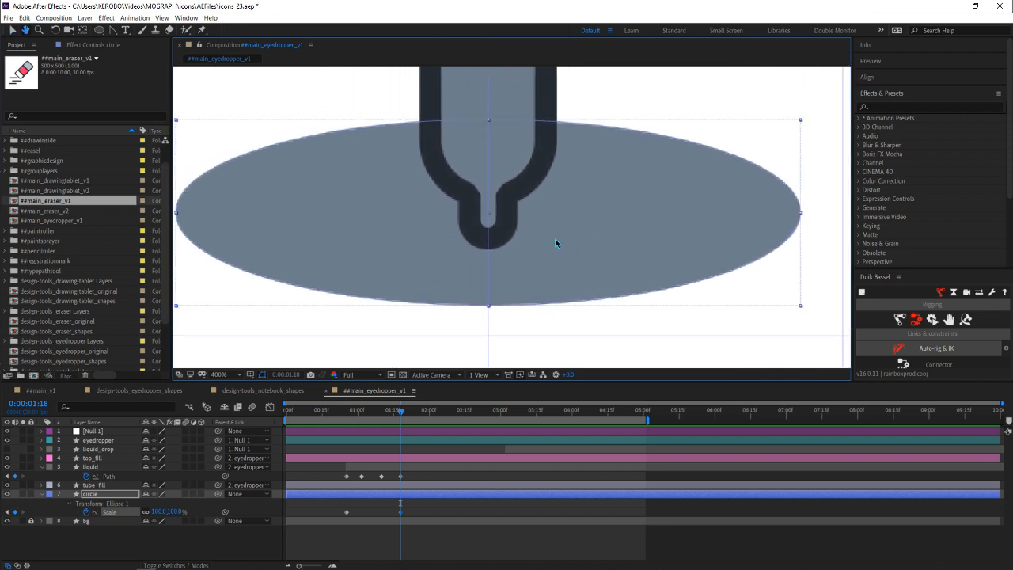
left_click(42, 495)
left_click(43, 494)
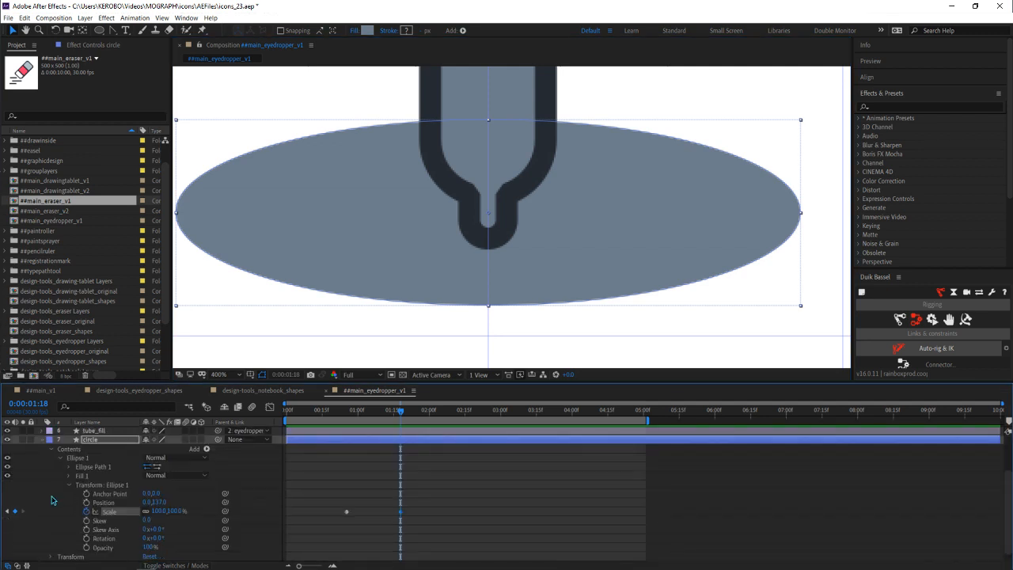
left_click(76, 468)
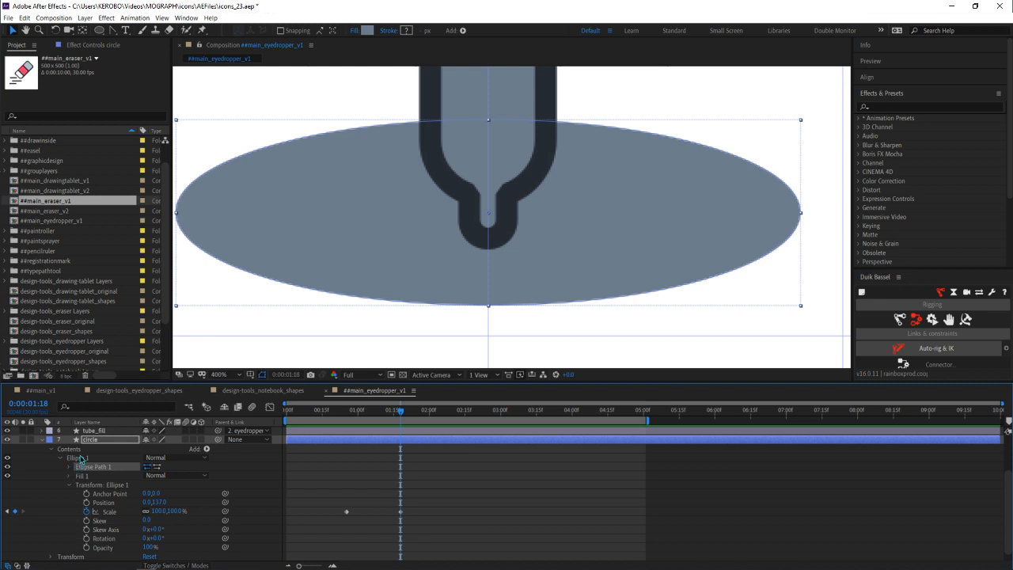
left_click(111, 486)
scroll(491, 229, "down", 2)
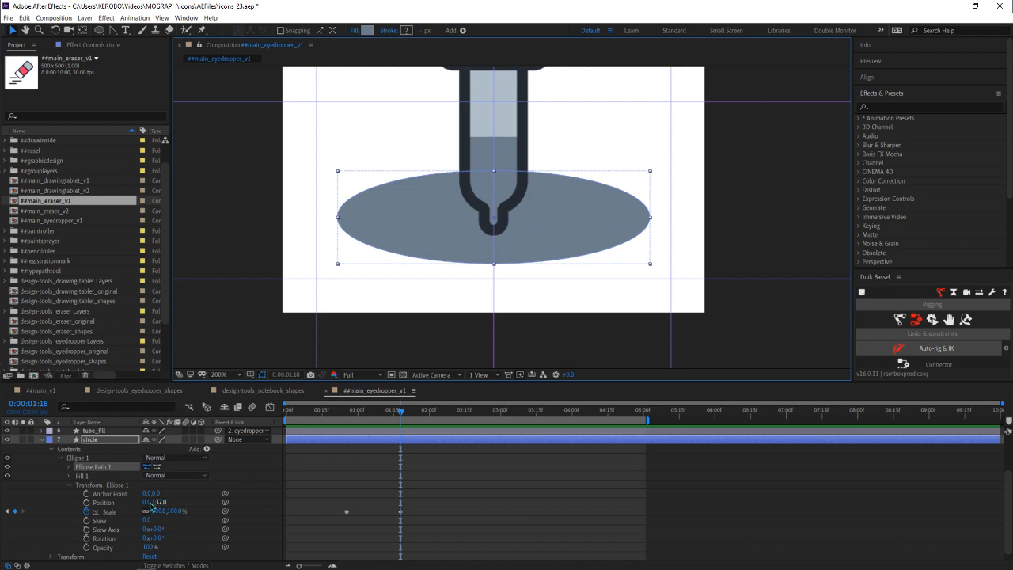
left_click(70, 468)
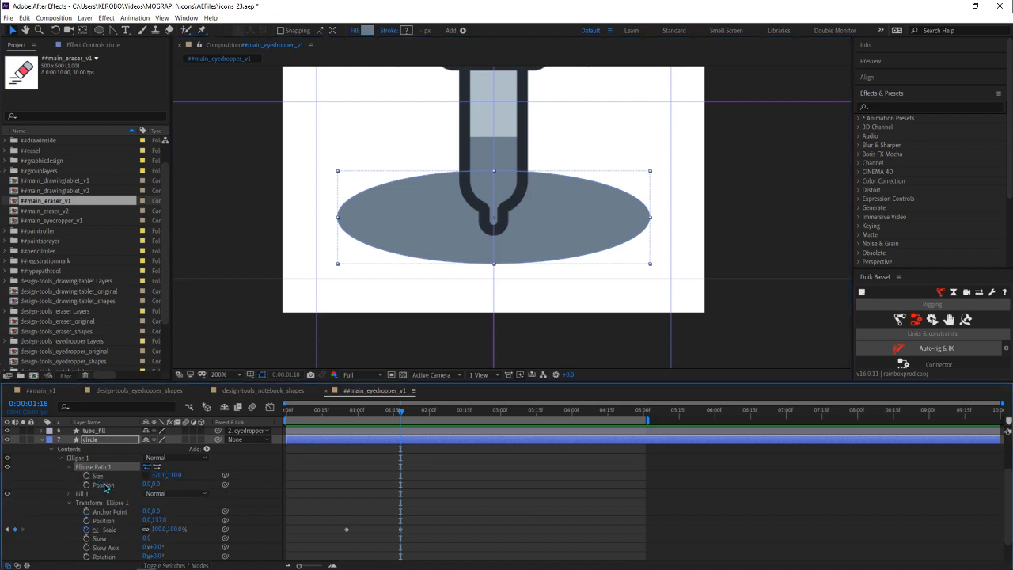
left_click(104, 485)
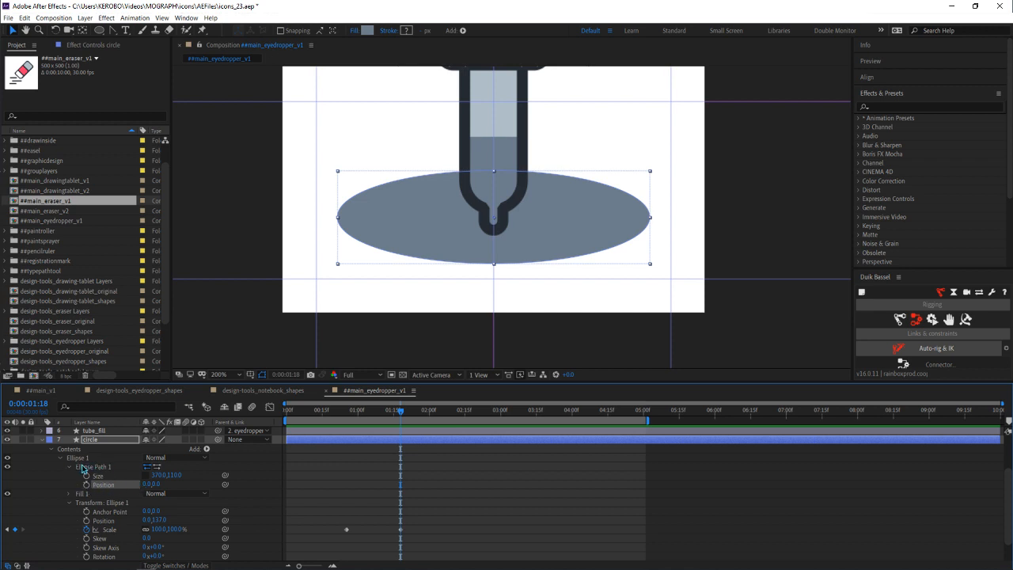
left_click(99, 503)
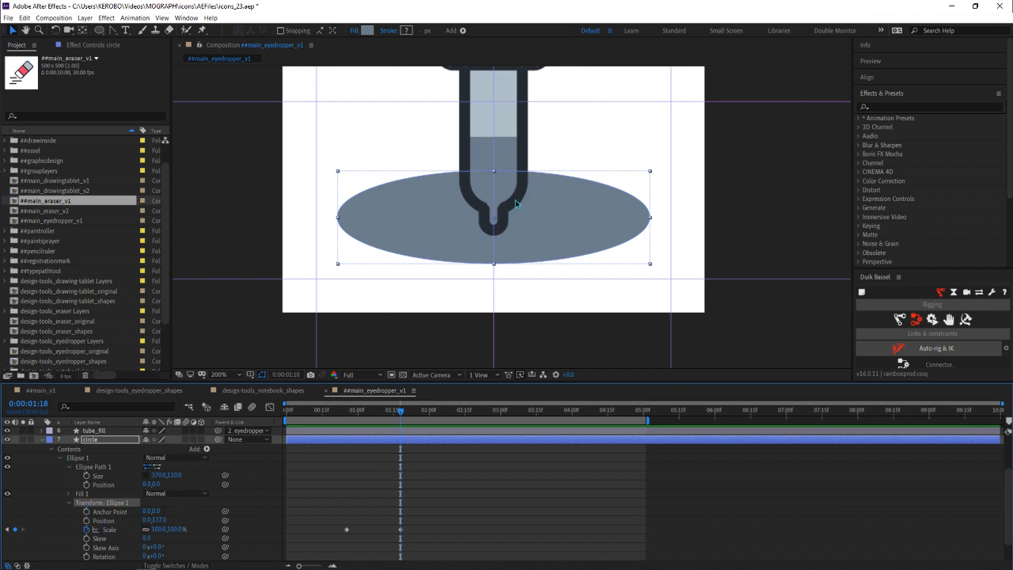
Try shrinking the pool ellipse's Scale to 32% at 0:00:01:18 and check it around the dropper tip
scroll(522, 245, "down", 4)
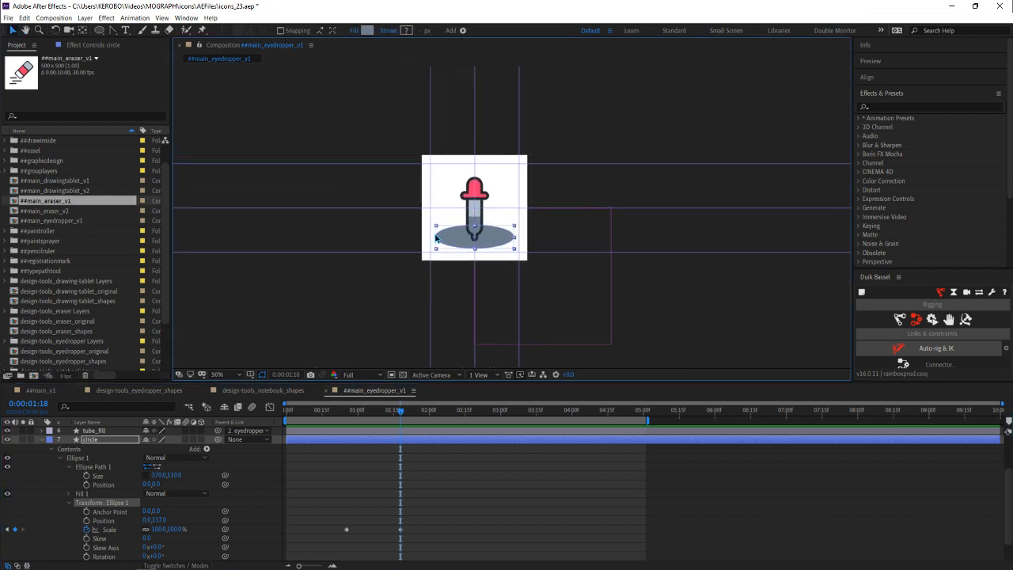
left_click(521, 300)
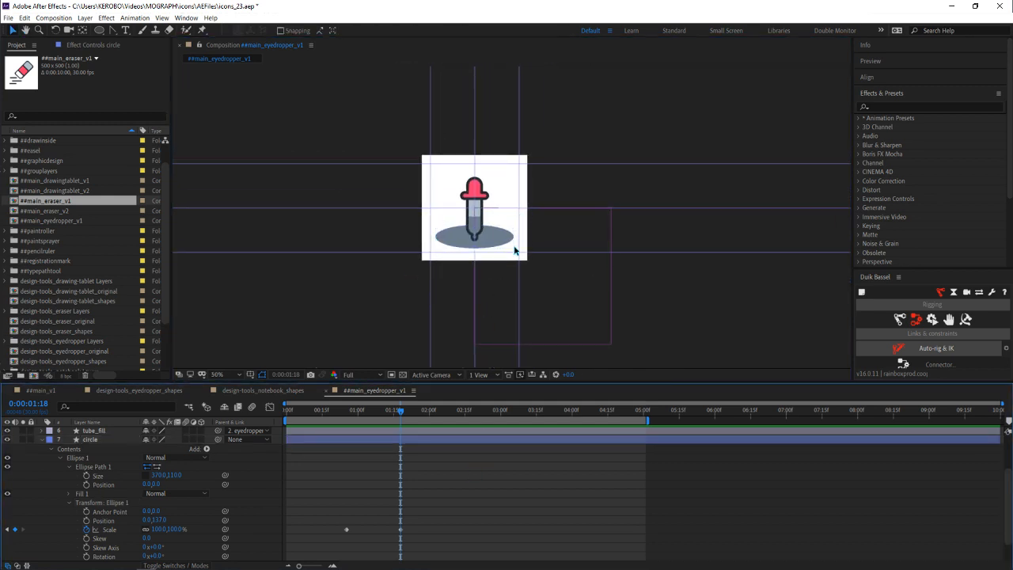
scroll(514, 252, "up", 2)
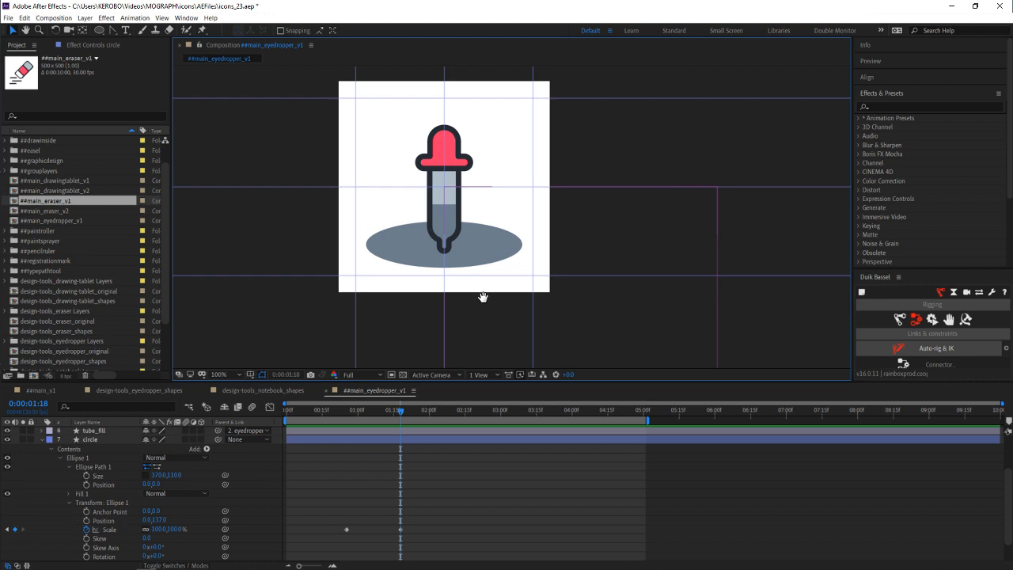
scroll(483, 297, "up", 1)
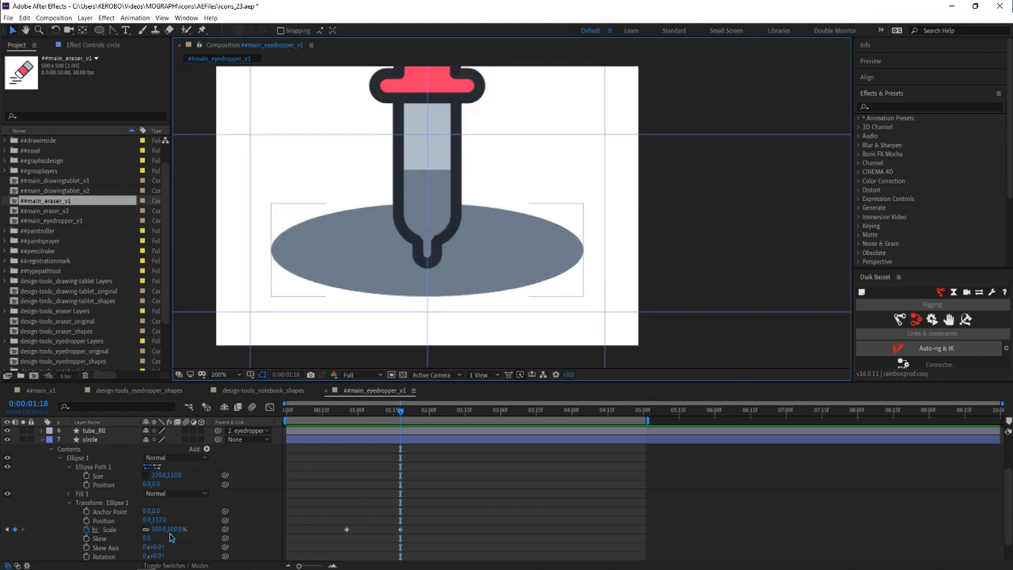
mouse_move(169, 529)
left_mouse_down()
mouse_move(136, 542)
mouse_move(155, 539)
left_mouse_up()
scroll(458, 273, "up", 1)
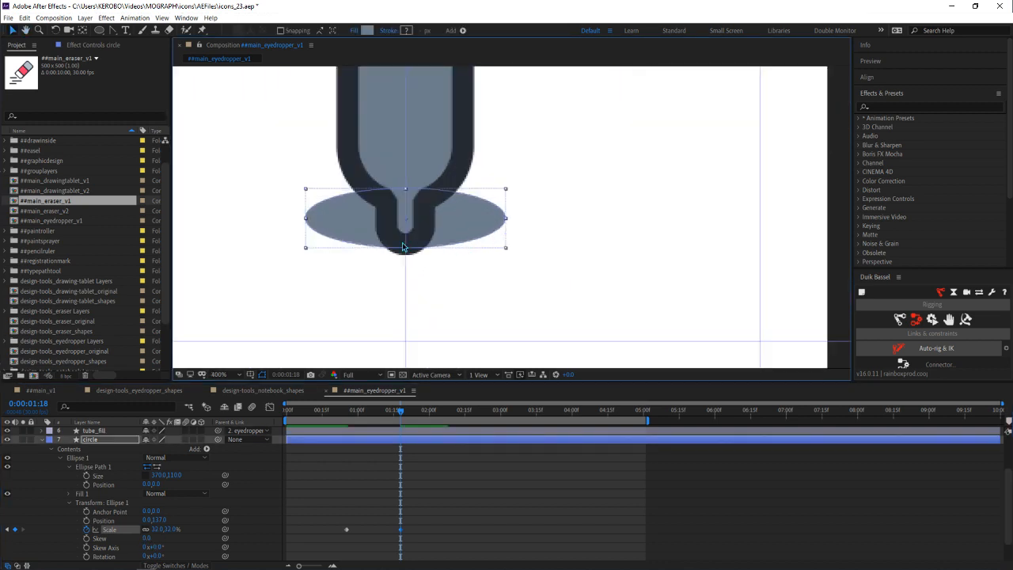
left_click(445, 518)
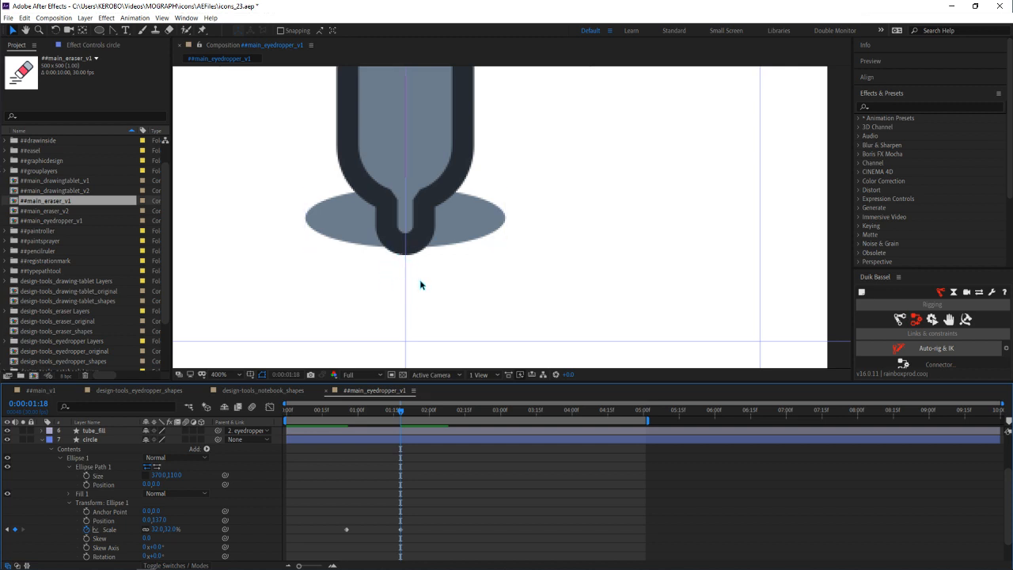
scroll(432, 269, "down", 1)
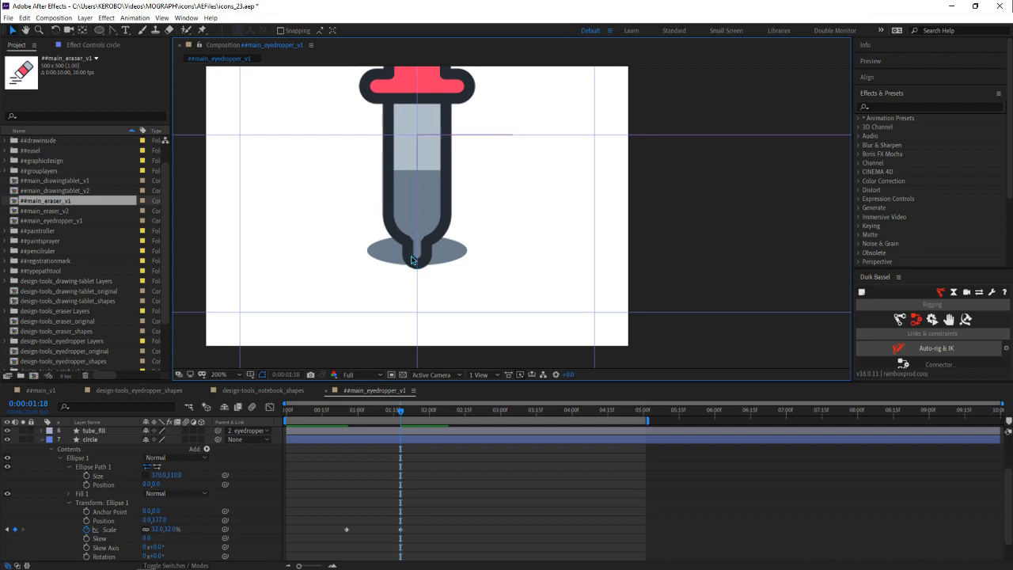
Try reducing the pool ellipse's Scale further to 16% at 0:00:01:18
left_click(413, 259)
mouse_move(165, 528)
left_mouse_down()
mouse_move(201, 531)
mouse_move(171, 545)
left_mouse_up()
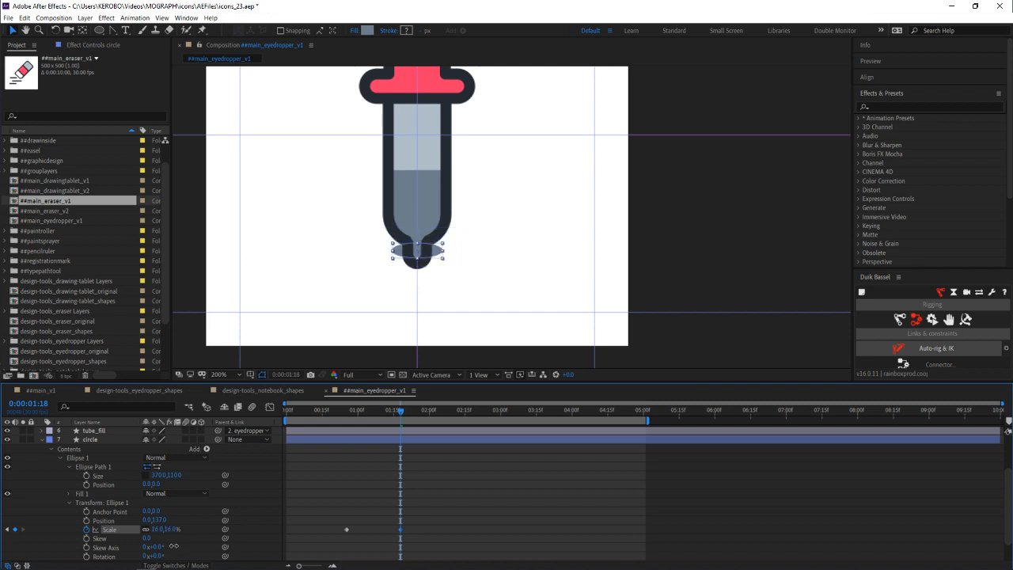
key("period")
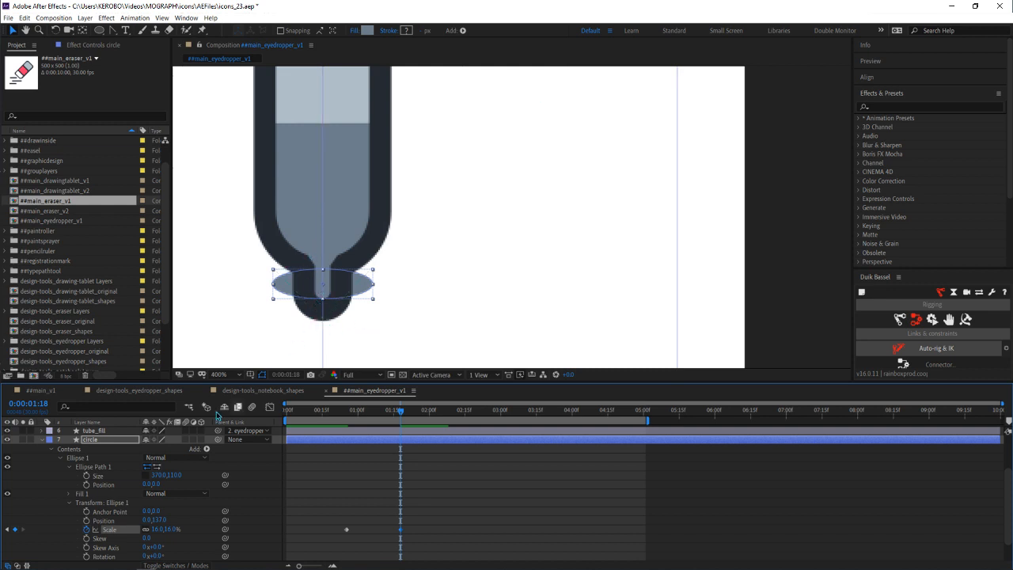
left_click_drag(181, 535, 261, 534)
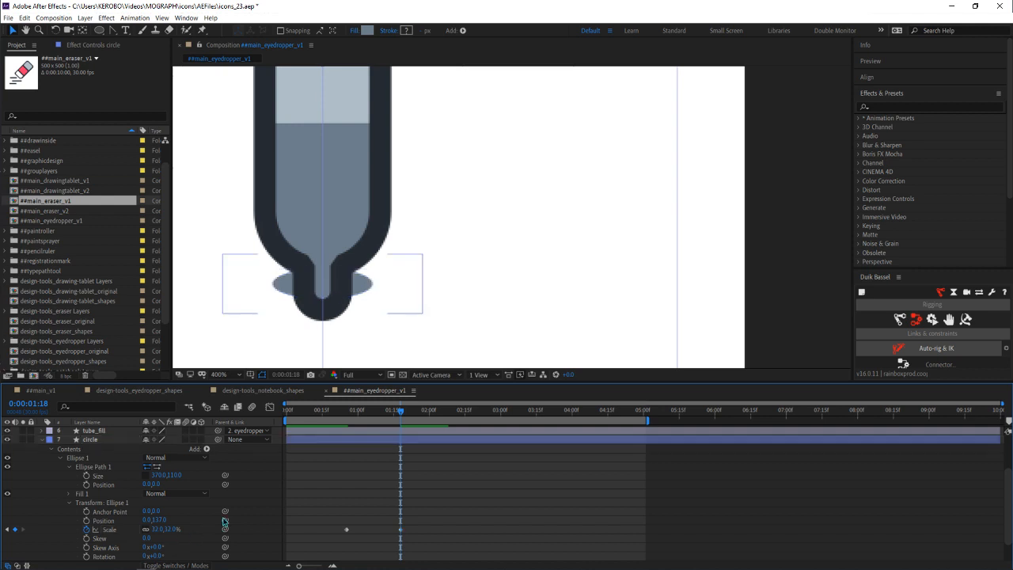
Restore the pool ellipse's Scale to 100% at 0:00:01:18
mouse_move(174, 537)
left_mouse_down()
mouse_move(194, 535)
mouse_move(170, 536)
left_mouse_up()
left_click(174, 528)
type("1")
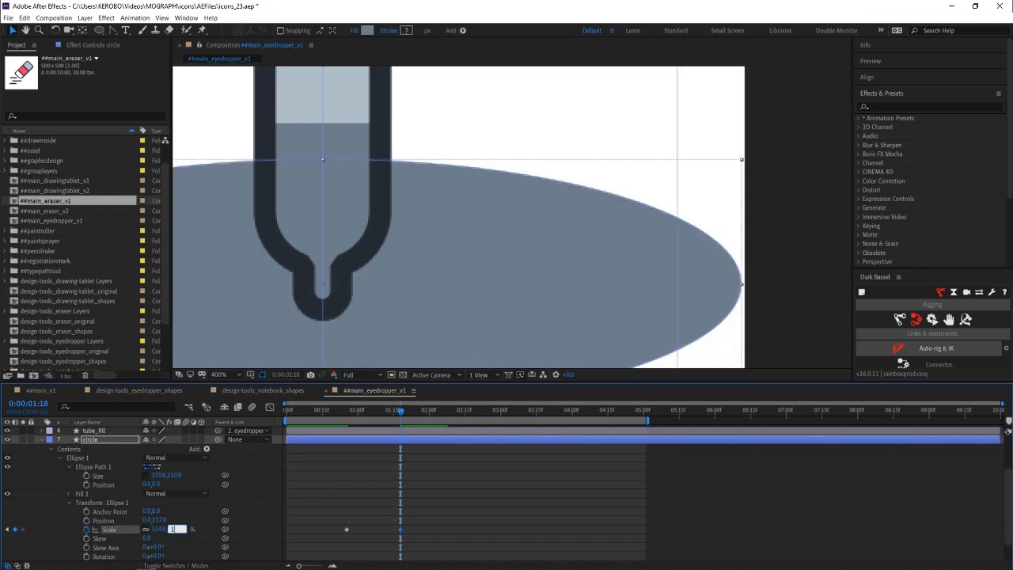
key("Return")
scroll(412, 264, "down", 2)
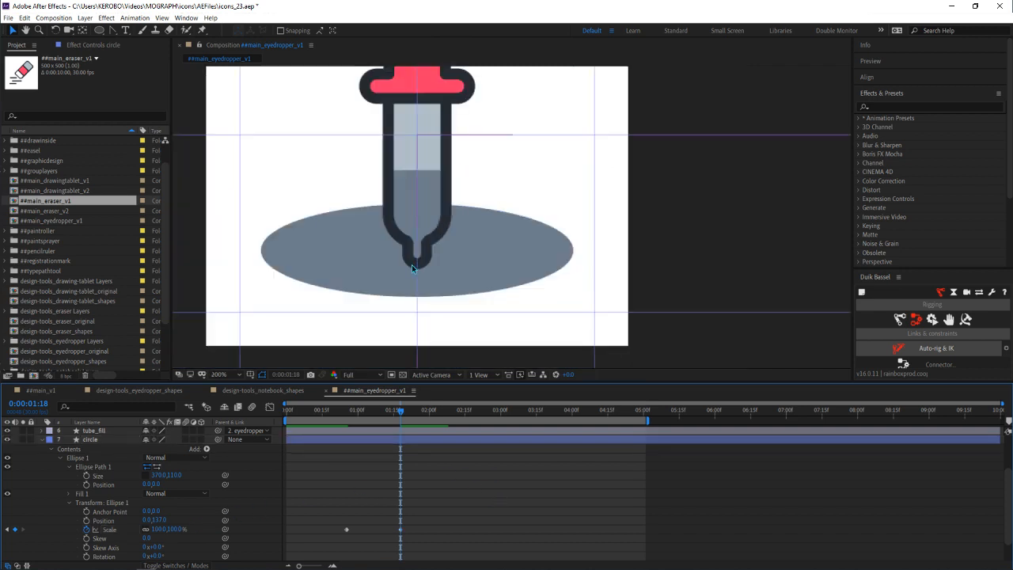
Move Ellipse 1's anchor point straight down to the dropper's tip with the Pan Behind tool, giving Anchor Point 0, 21.4 and Position 0, 158.4
left_click(117, 512)
scroll(391, 278, "up", 2)
left_click_drag(484, 163, 567, 198)
left_click_drag(519, 222, 559, 224)
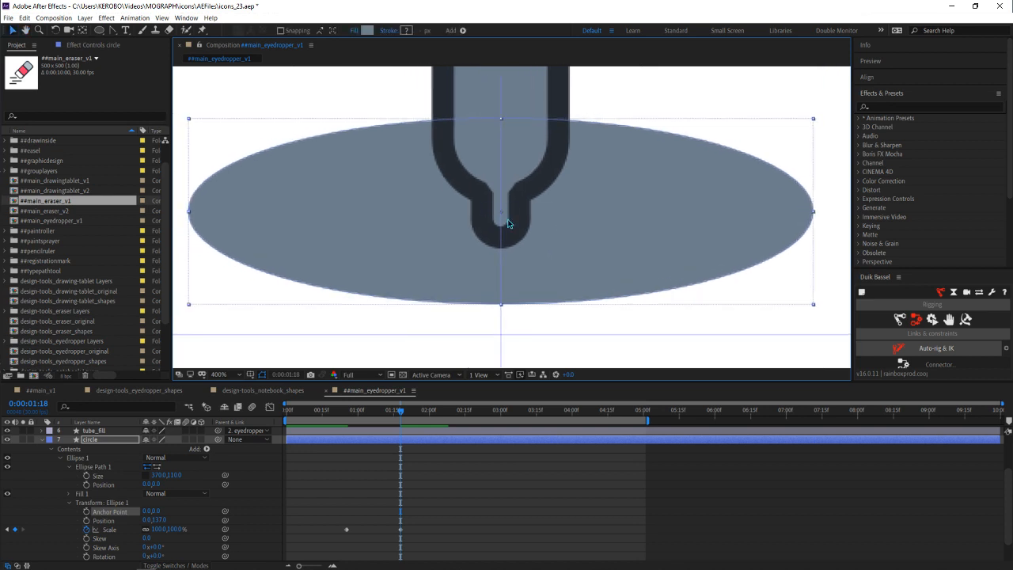
left_click(81, 30)
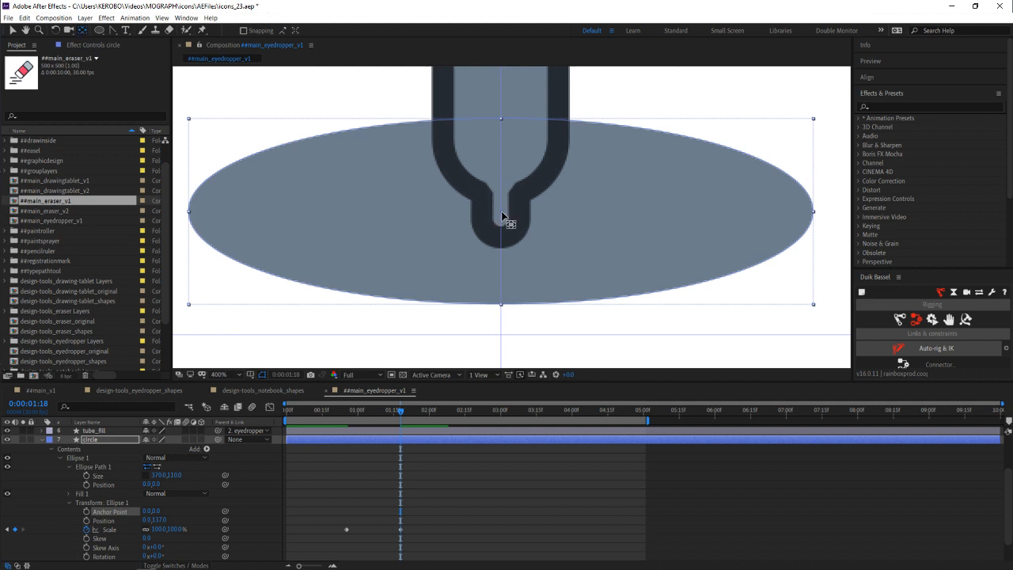
scroll(501, 211, "up", 1)
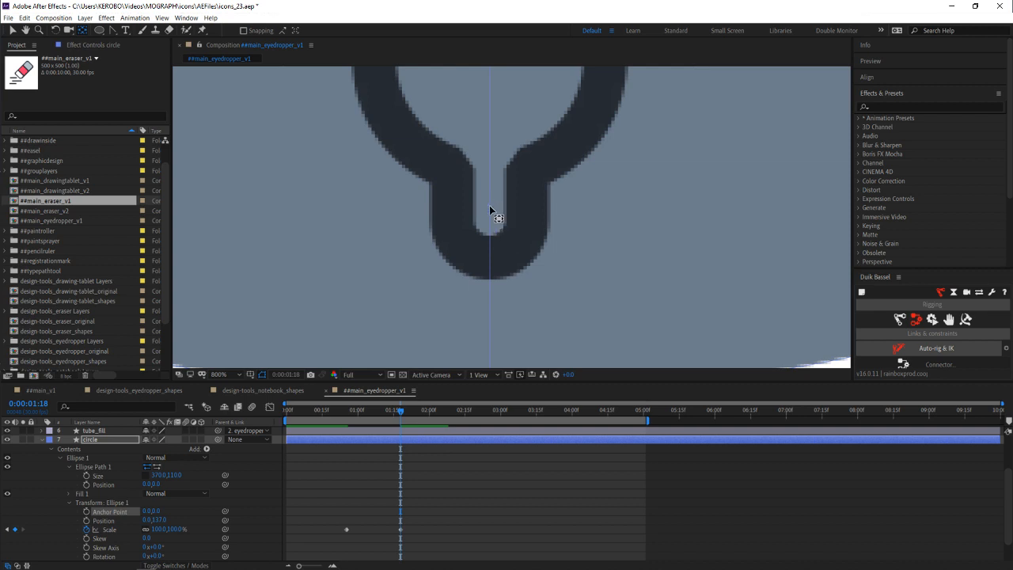
left_click_drag(491, 204, 493, 249)
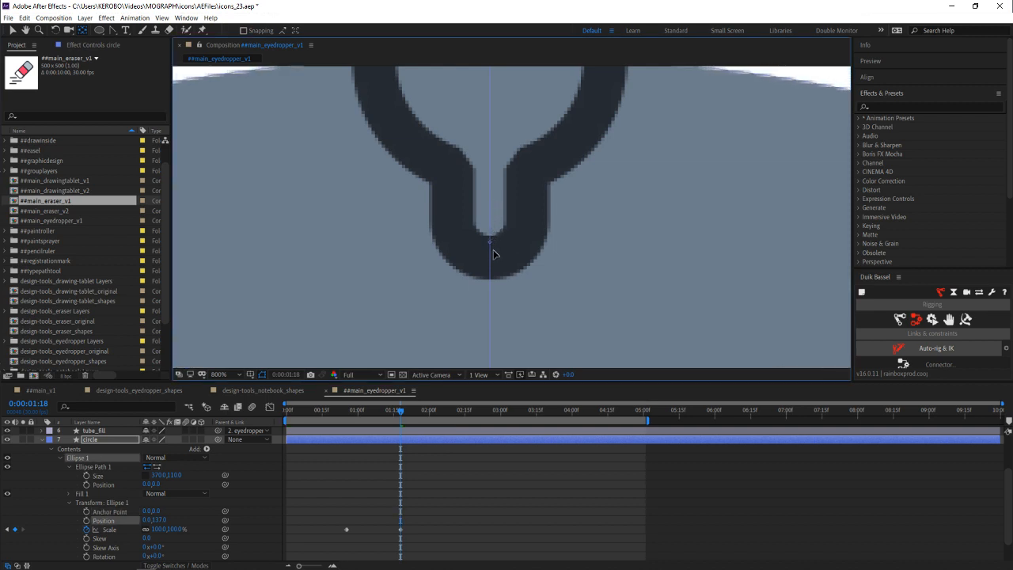
scroll(496, 215, "up", 1)
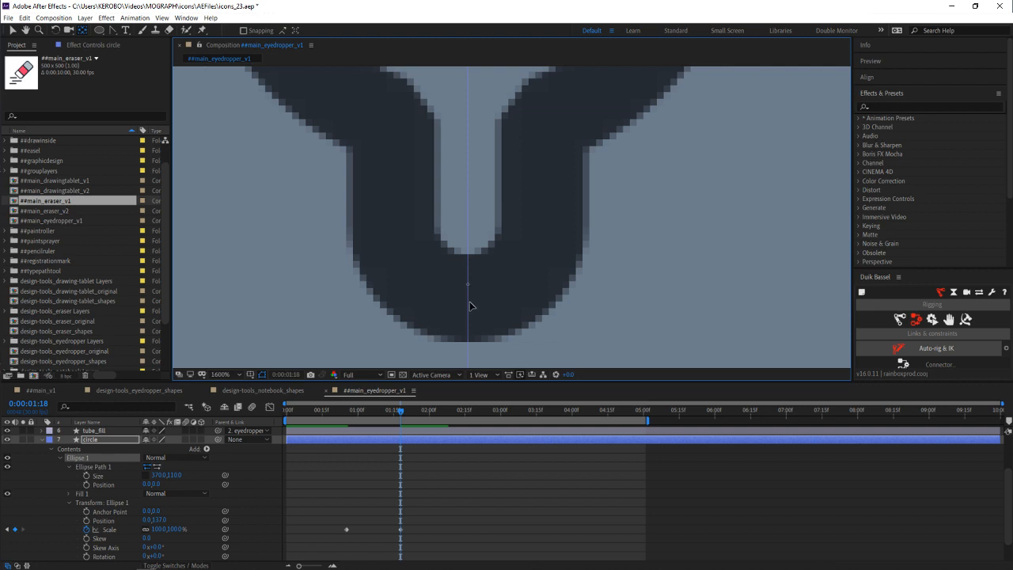
left_click_drag(470, 305, 469, 334)
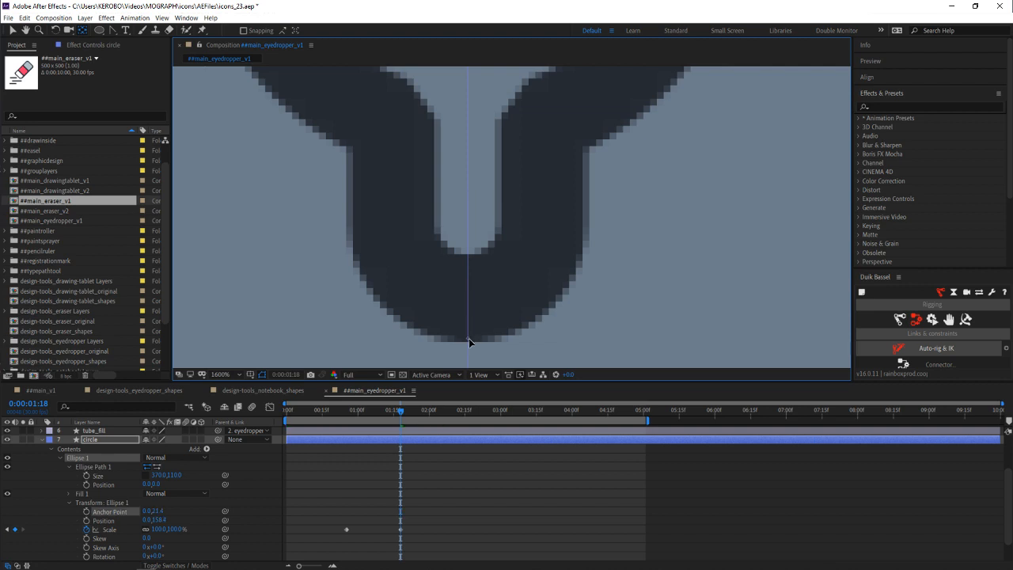
scroll(520, 277, "down", 1)
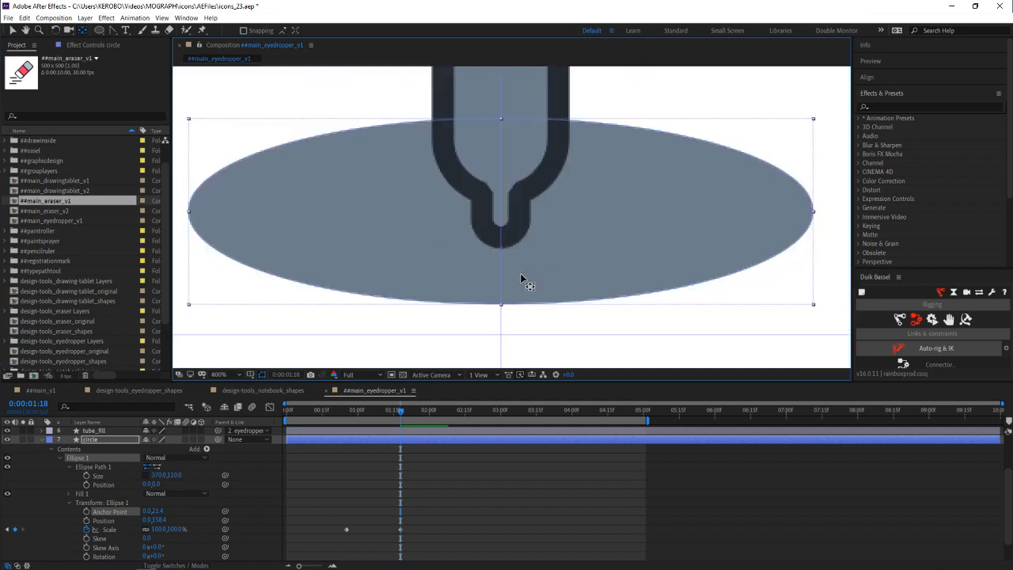
scroll(520, 273, "down", 1)
scroll(492, 305, "up", 1)
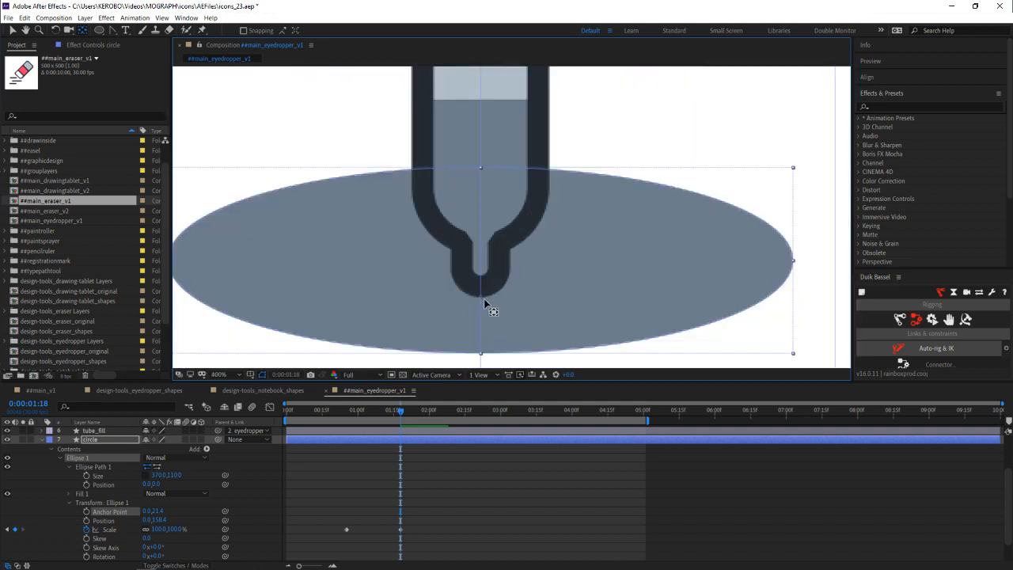
Try moving the circle layer's own anchor point away from the tube's centre, and undo the move
left_click(451, 458)
left_click(447, 438)
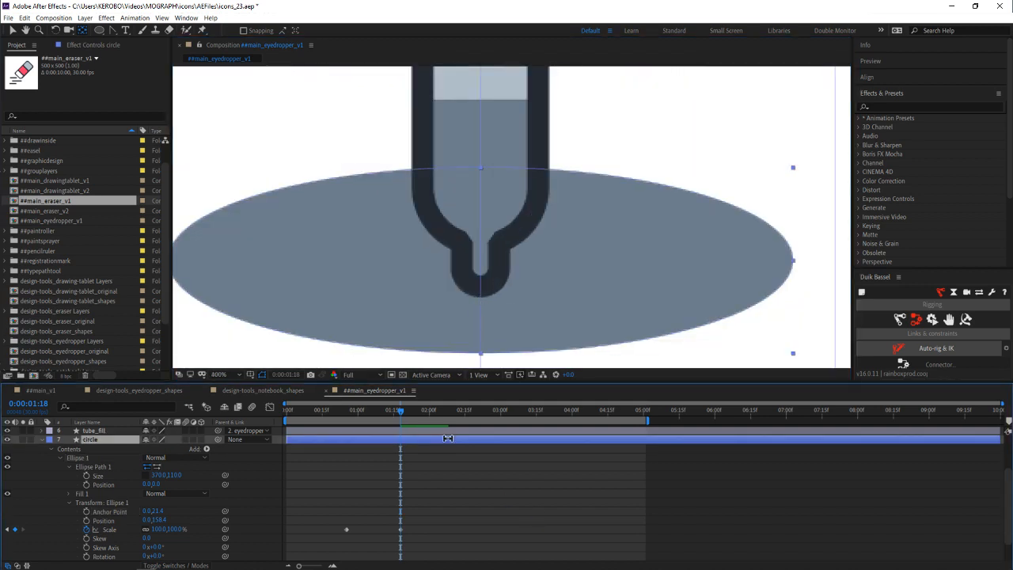
scroll(475, 289, "down", 2)
scroll(469, 328, "up", 4)
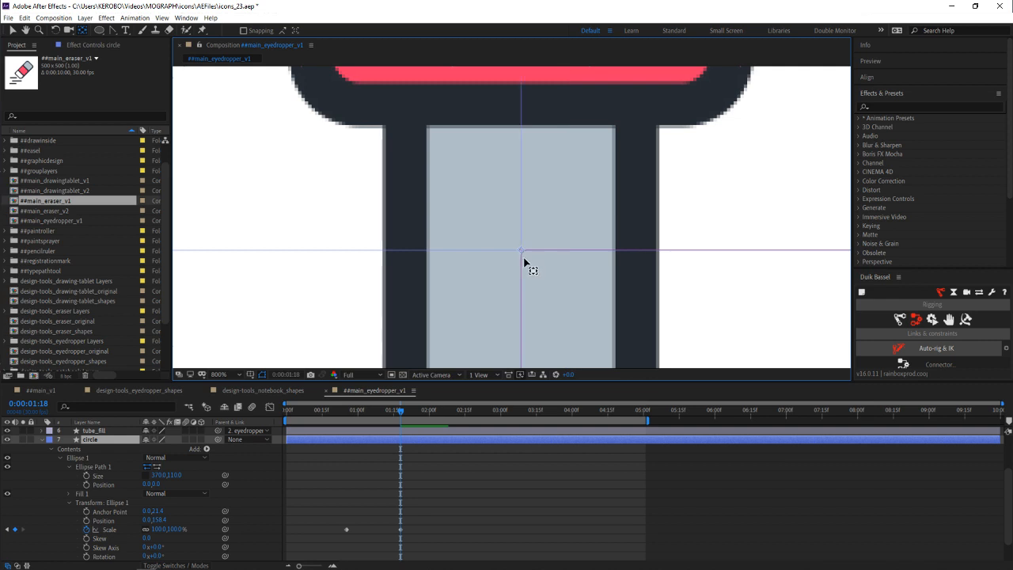
scroll(521, 255, "down", 6)
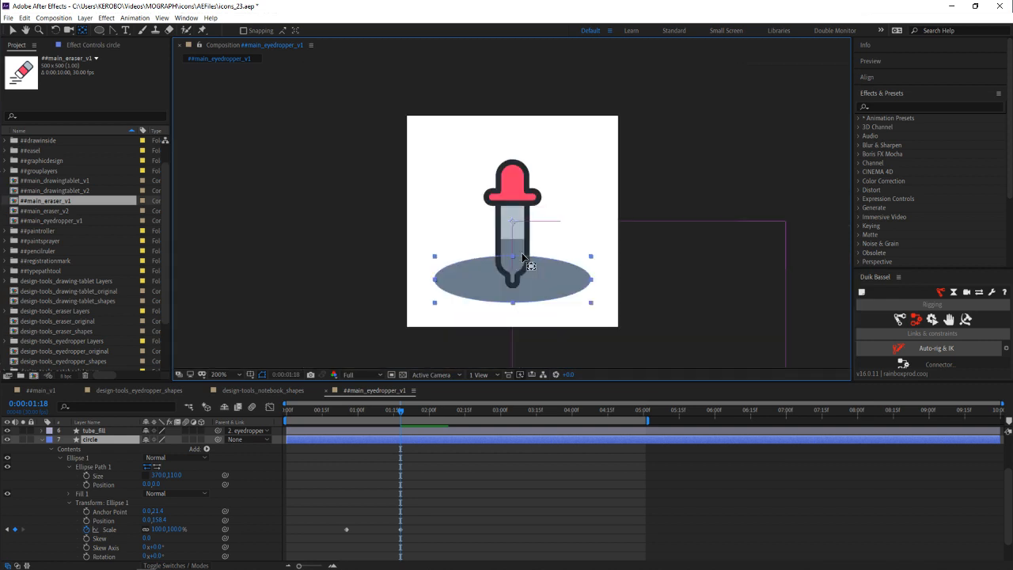
scroll(507, 225, "up", 2)
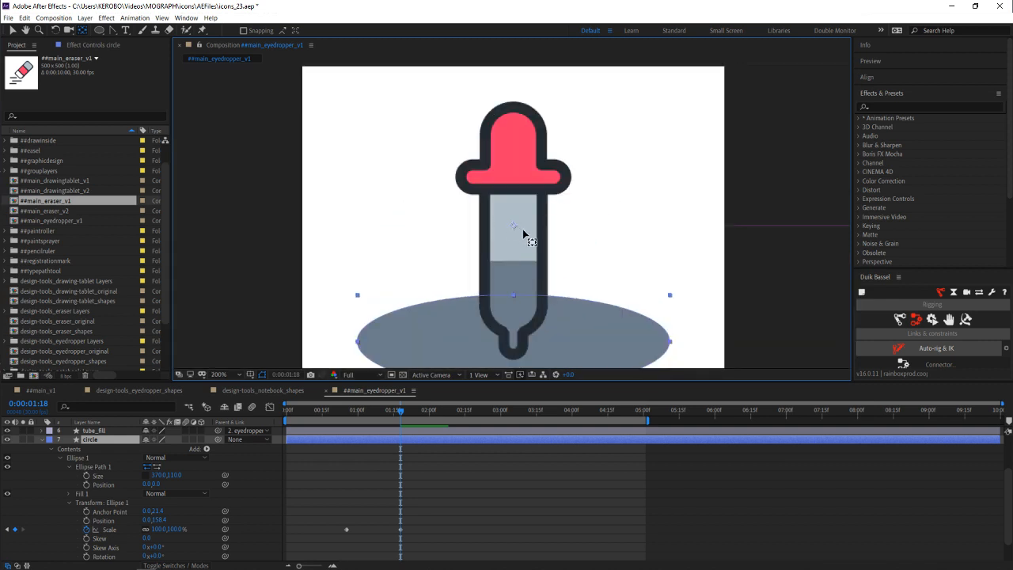
mouse_move(522, 229)
left_mouse_down()
mouse_move(554, 244)
mouse_move(615, 208)
mouse_move(612, 153)
mouse_move(597, 155)
left_mouse_up()
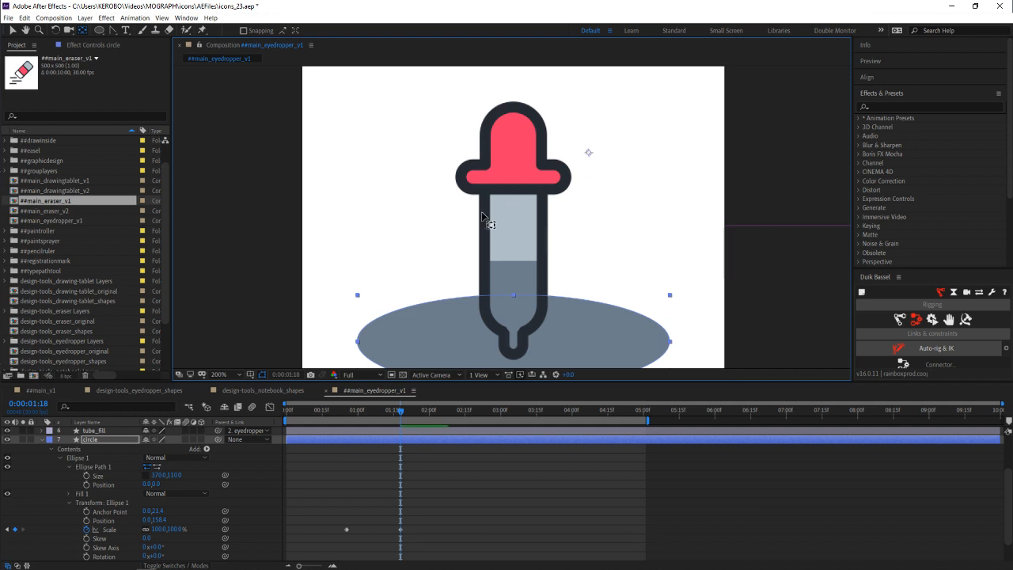
key("ctrl+z")
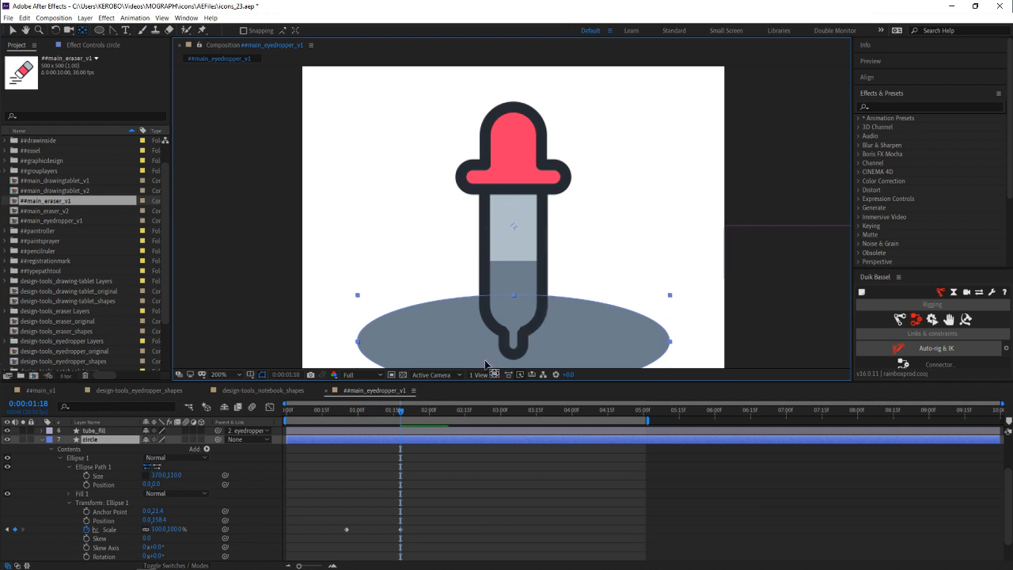
Switch back to the Selection tool and select the Ellipse 1 shape of the pool in the composition
key("h")
left_click_drag(520, 308, 517, 219)
key("v")
double_click(499, 271)
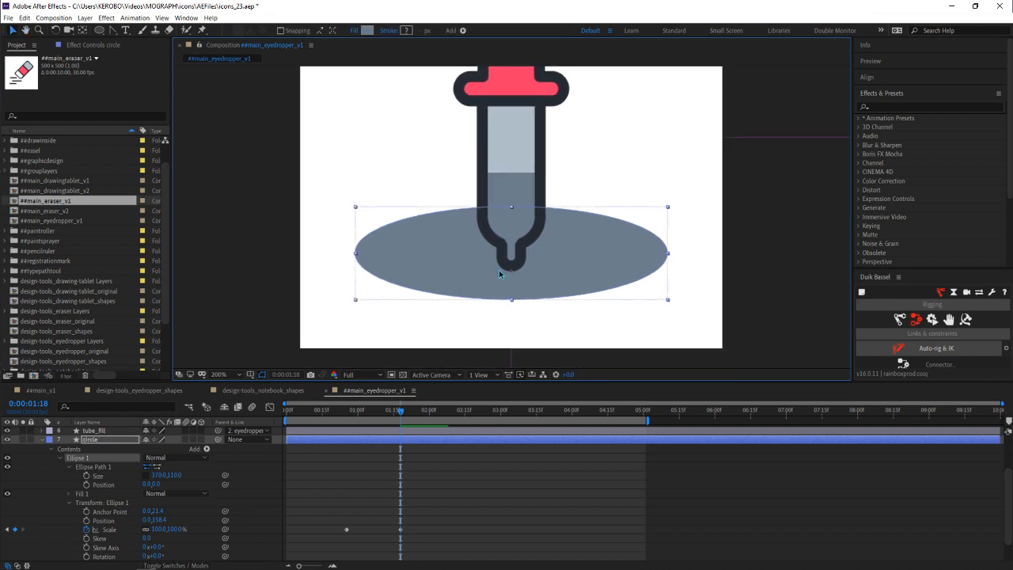
Set the Scale of the pool's Ellipse 1 to 0% at 0:00:01:18 and deselect the shape
scroll(499, 273, "up", 2)
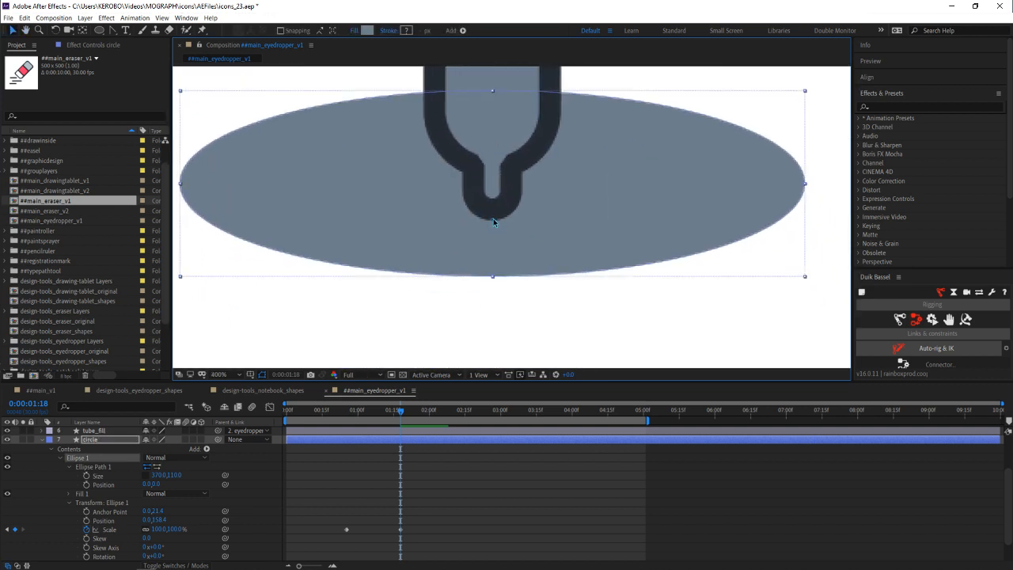
scroll(506, 281, "down", 2)
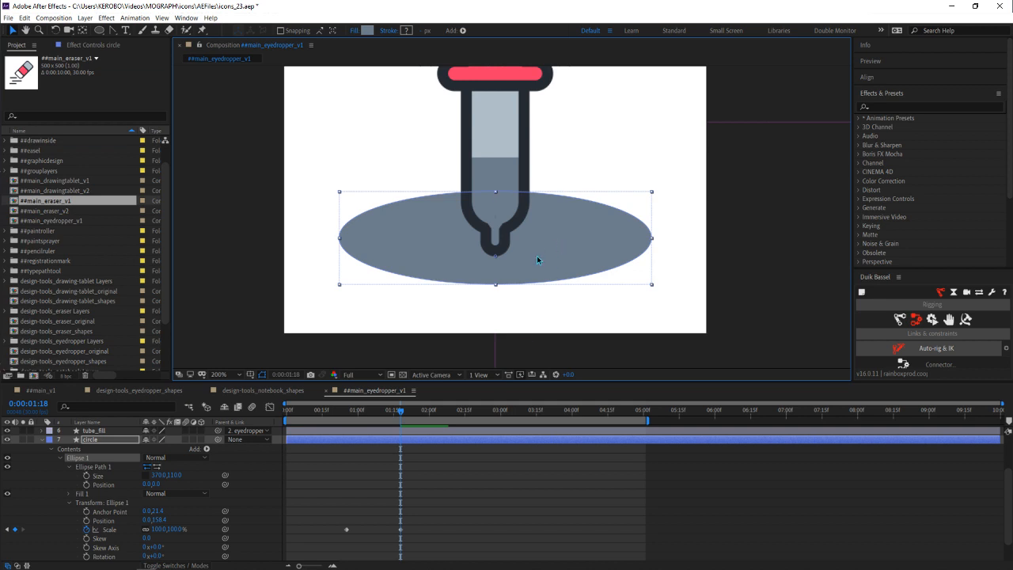
left_click_drag(526, 285, 531, 270)
left_click_drag(481, 321, 450, 329)
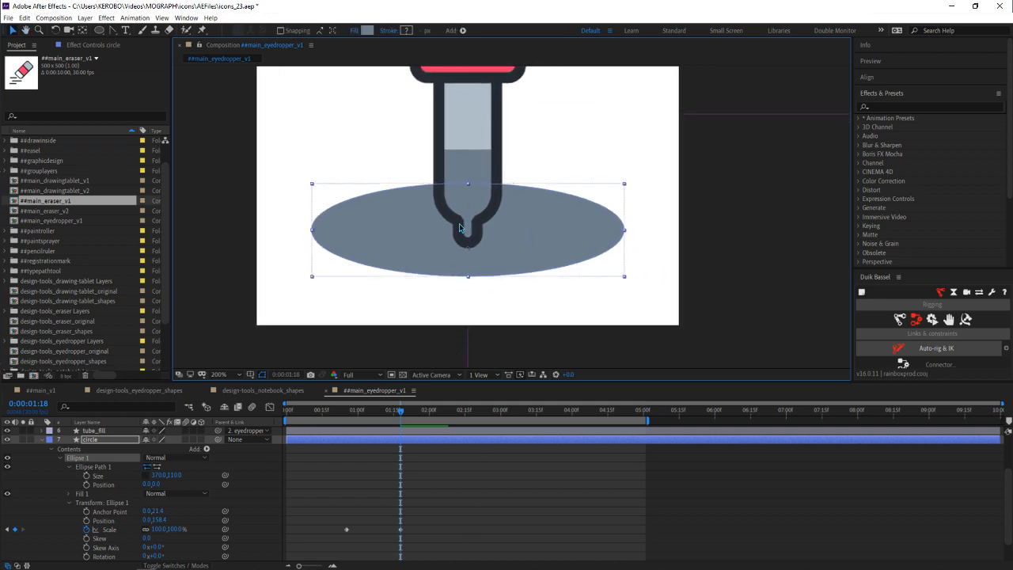
left_click_drag(177, 531, 147, 546)
left_click(163, 528)
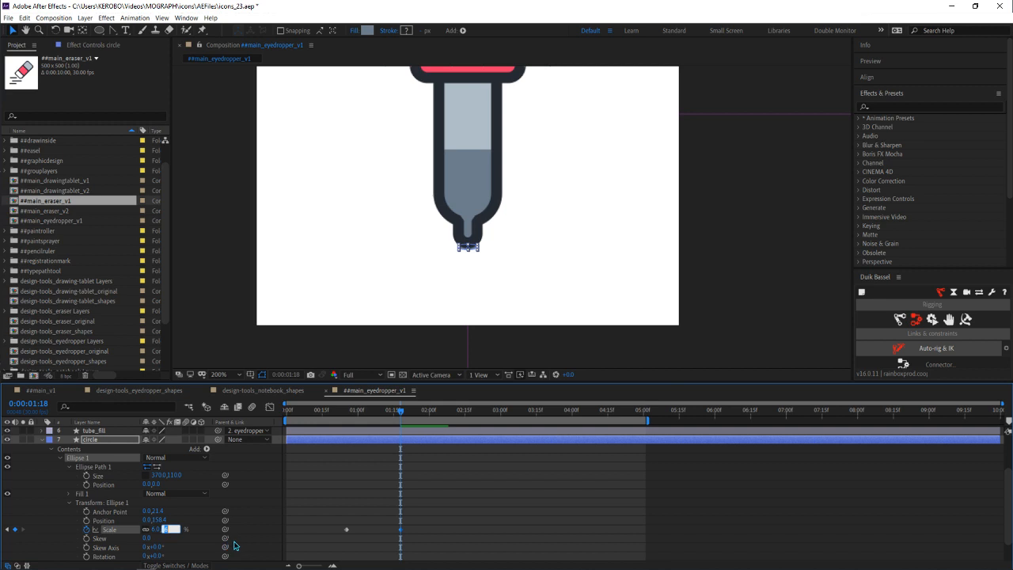
type("0")
key("Return")
left_click(452, 272)
scroll(452, 271, "down", 2)
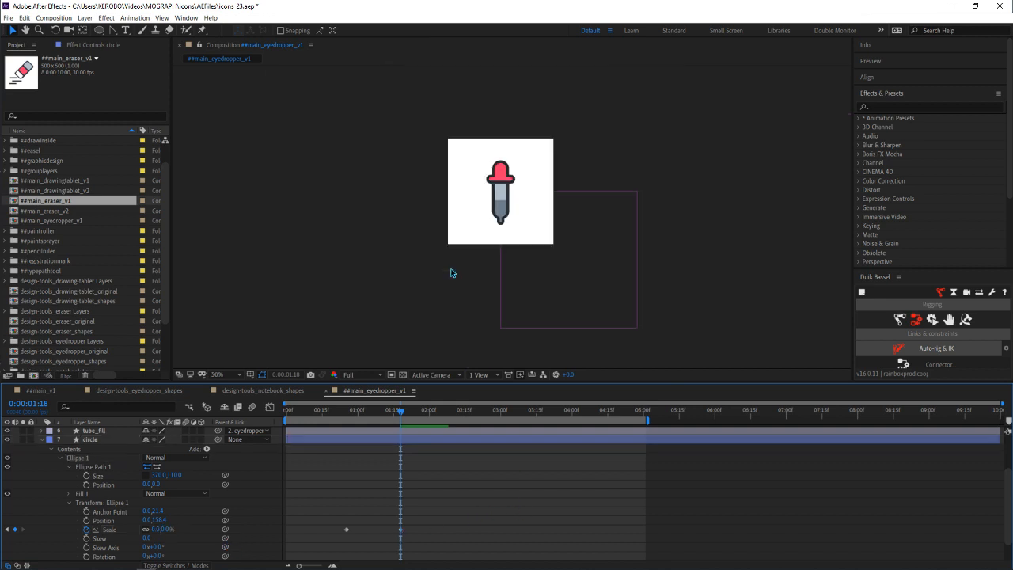
Play the animation to check how the pool shrinks toward the dropper's tip
scroll(452, 271, "up", 1)
left_click_drag(461, 263, 443, 283)
key("space")
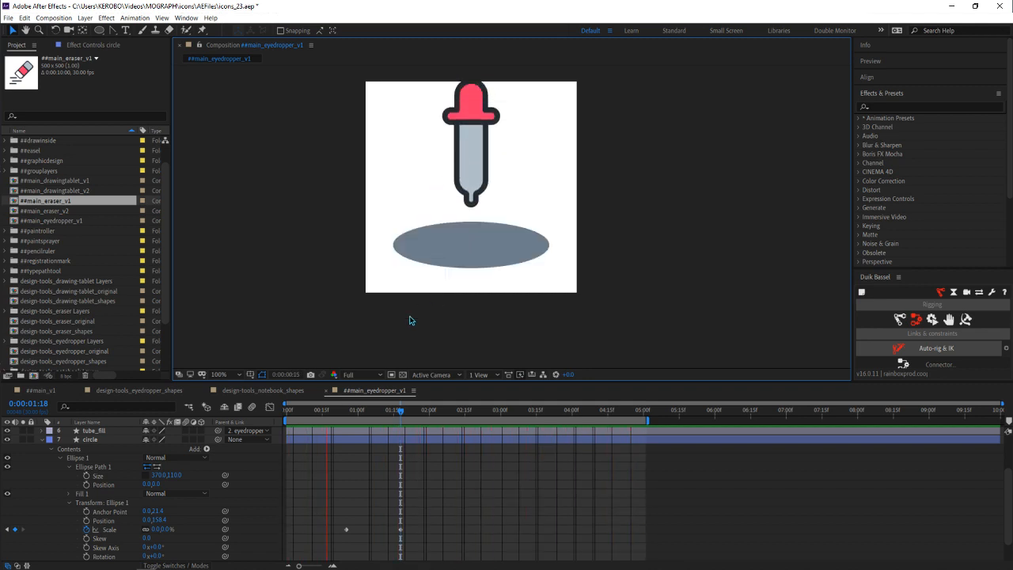
Add a Scale keyframe of 69.6% for Ellipse 1 at 0:00:01:02 and compare it with the keyframe at 0:00:00:25
left_click(336, 411)
left_click_drag(336, 411, 362, 412)
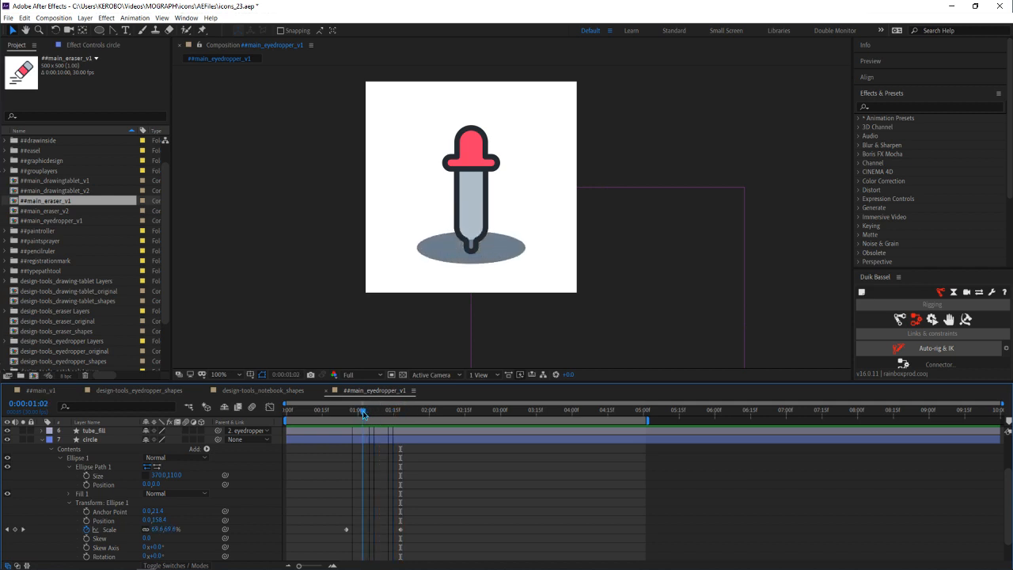
left_click(462, 255)
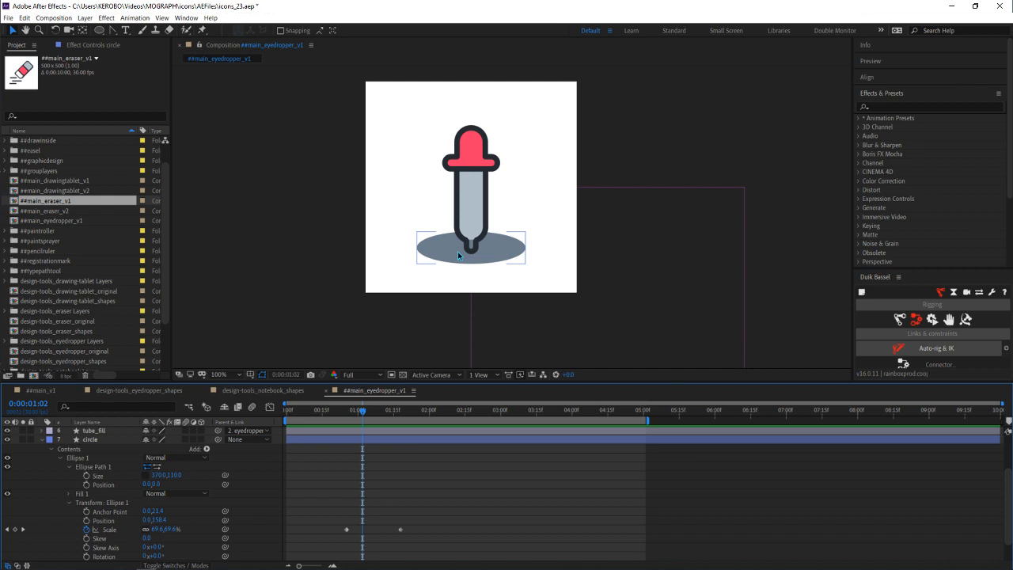
left_click(176, 530)
left_click(179, 548)
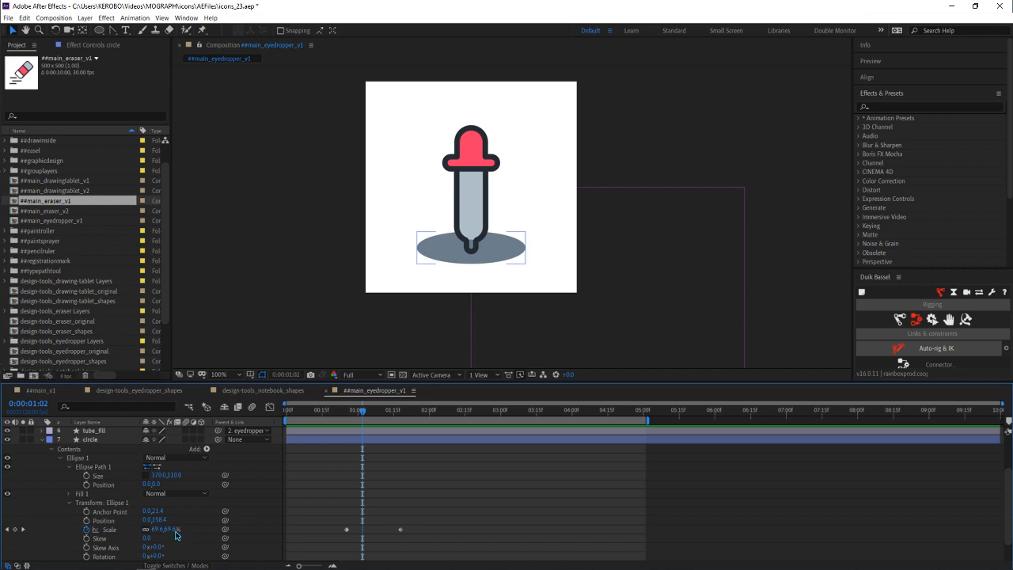
left_click(14, 529)
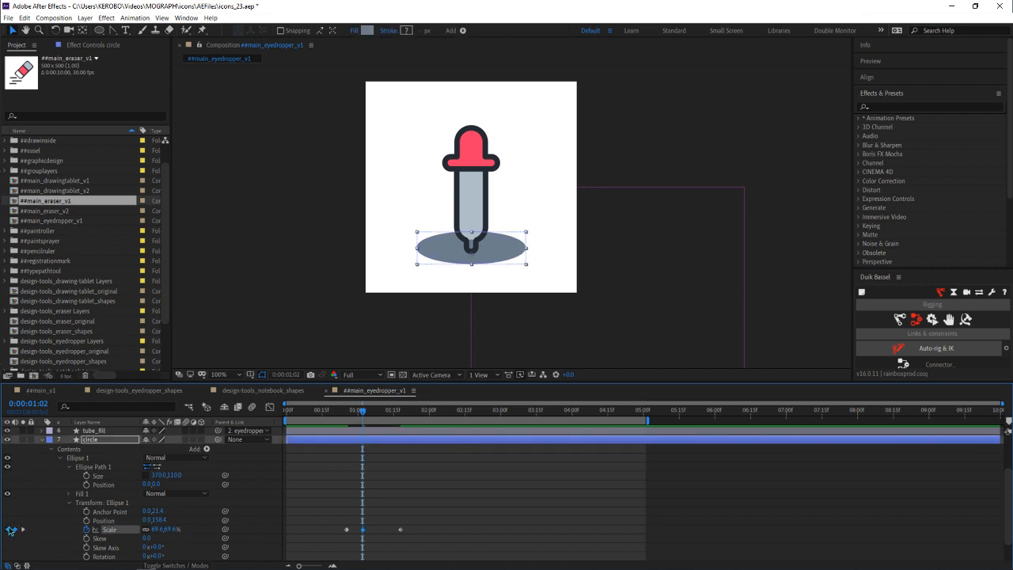
left_click(7, 529)
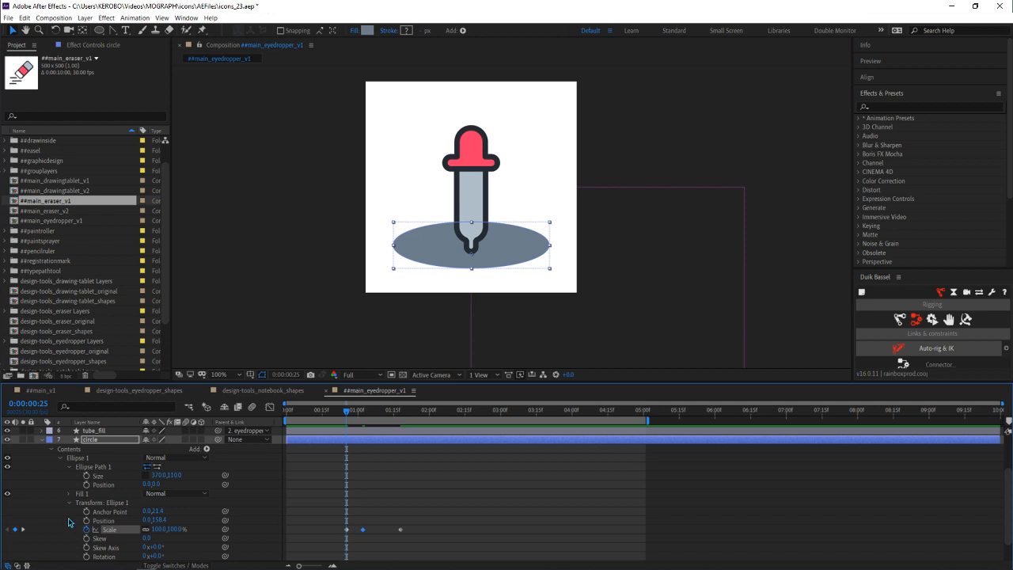
left_click(23, 529)
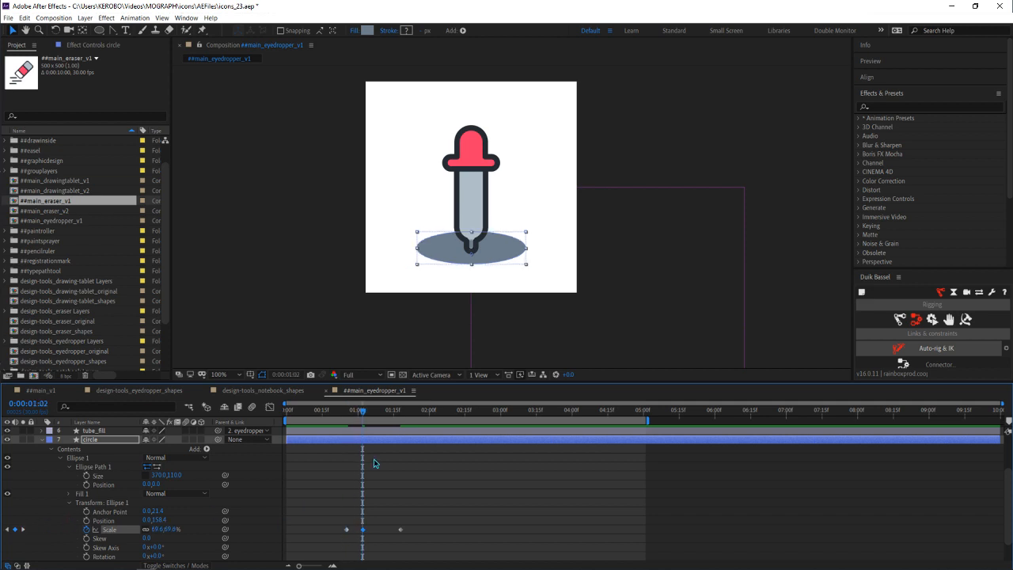
Copy Ellipse 1's Scale keyframe from 0:00:01:02 onto the one at 0:00:00:25, so the pool starts at 69.6%
left_click(477, 339)
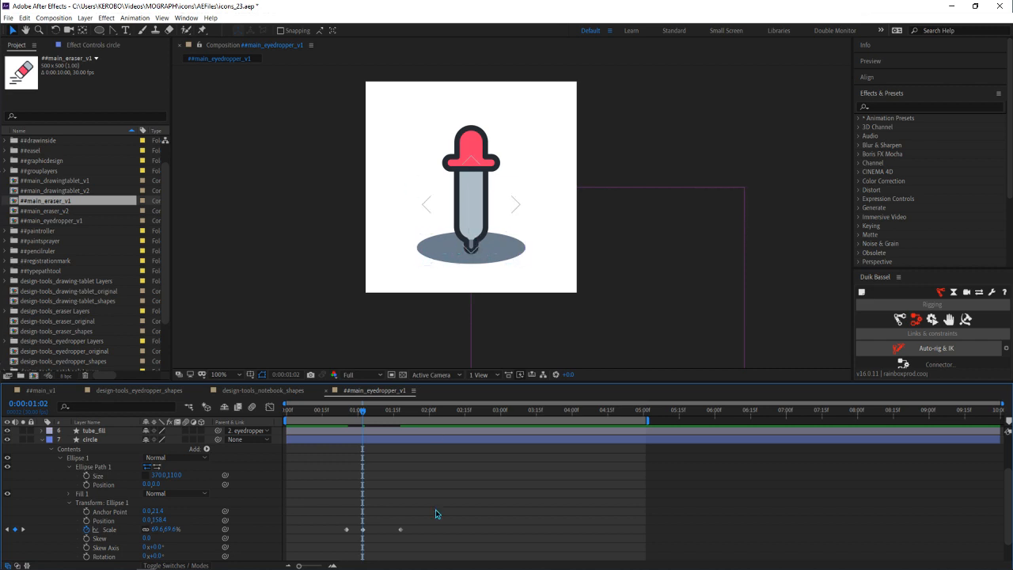
left_click_drag(380, 416, 429, 411)
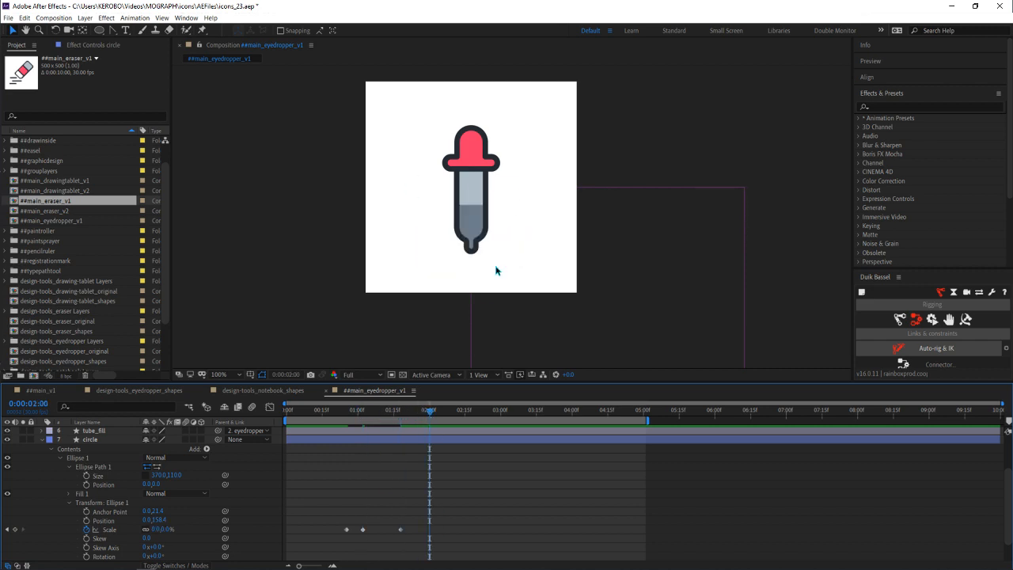
left_click(352, 413)
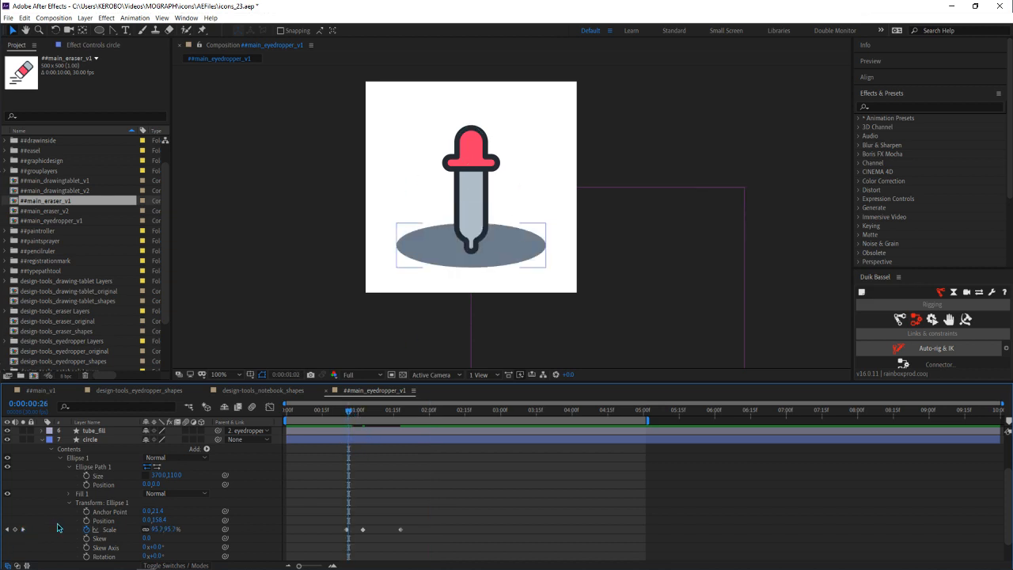
key("k")
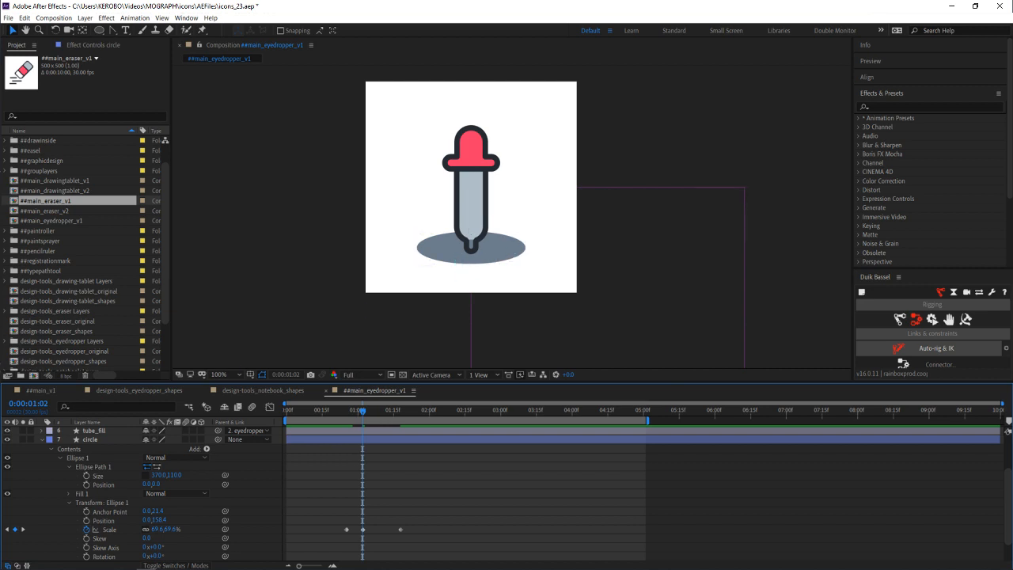
left_click(9, 531)
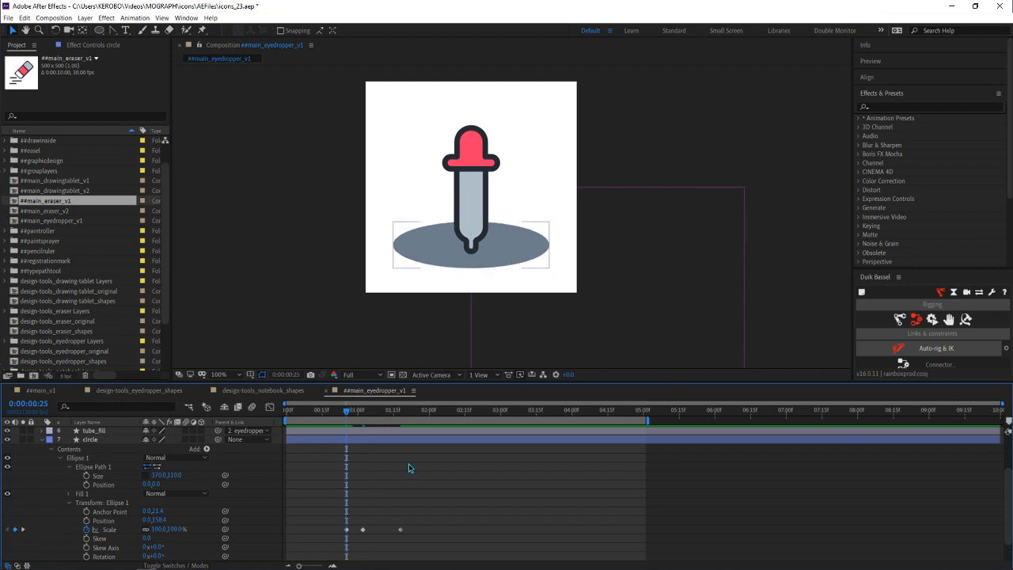
left_click(15, 529)
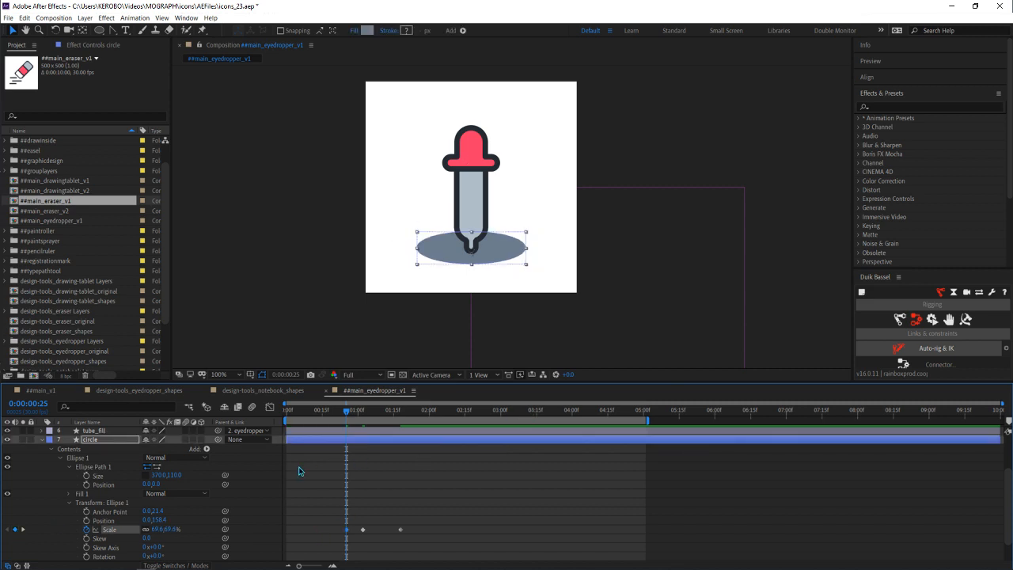
Check the smaller pool from the first frame, and remove Ellipse 1's Scale keyframe at 0:00:01:02
left_click_drag(317, 409, 258, 426)
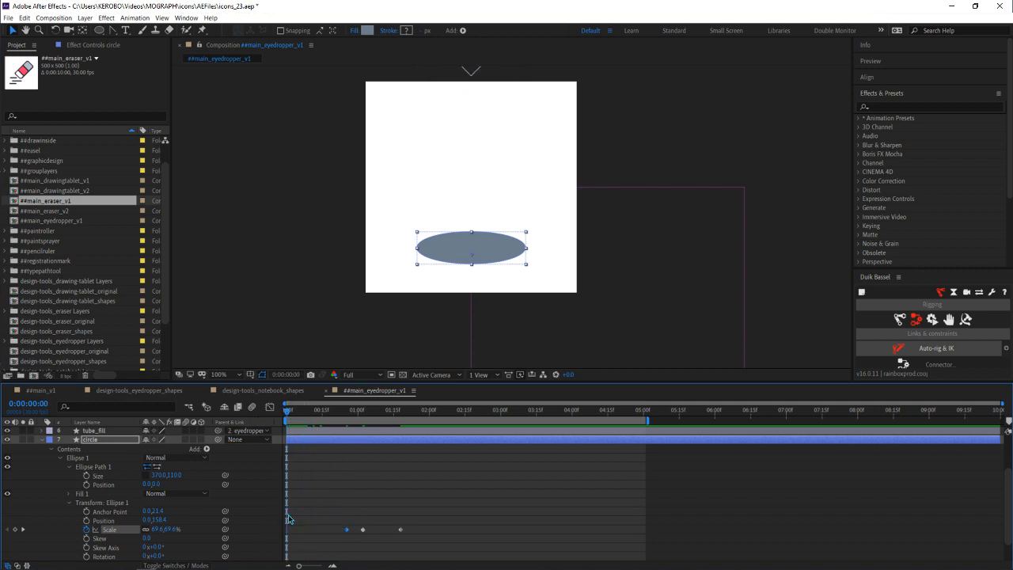
left_click(24, 529)
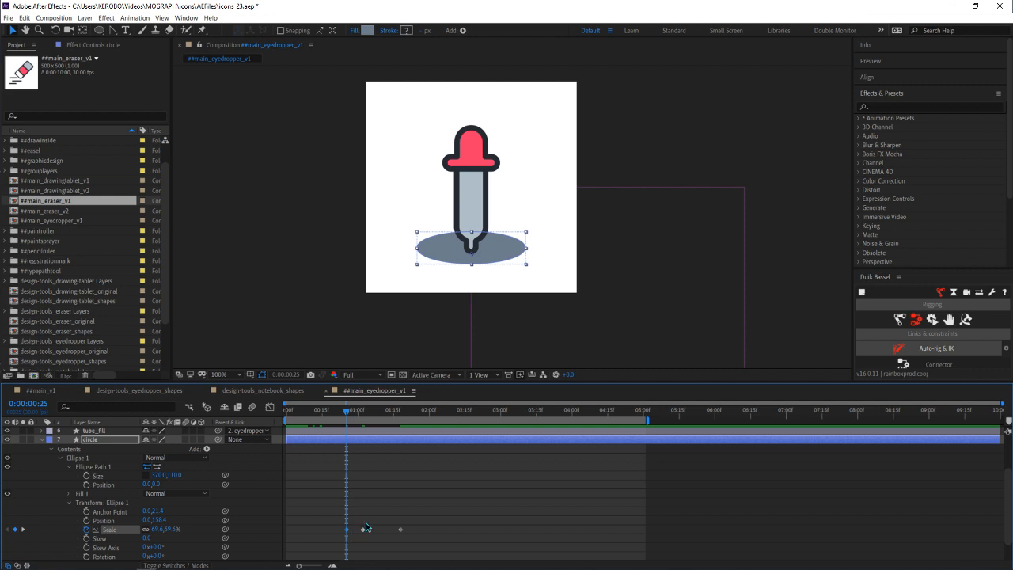
left_click(23, 530)
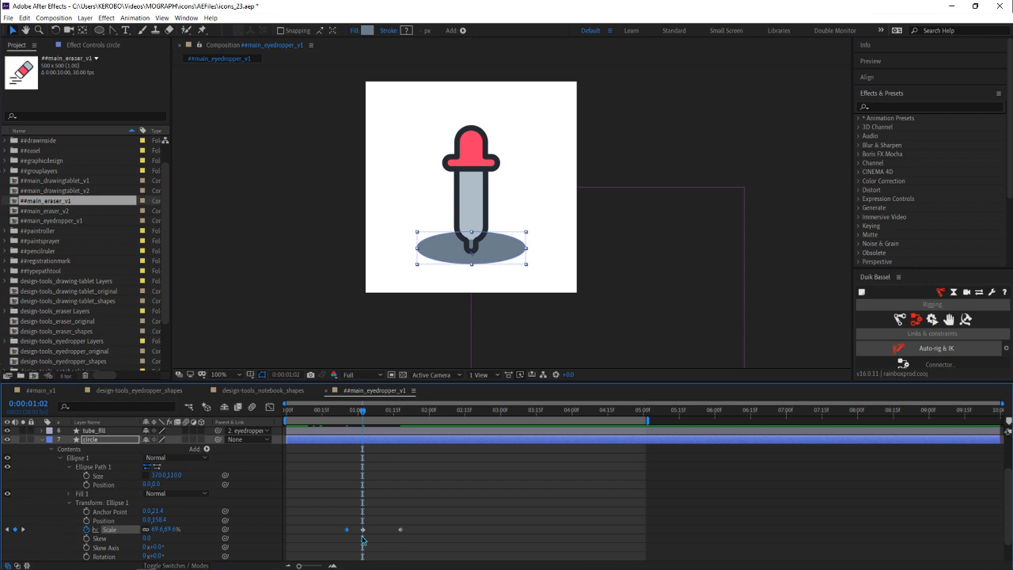
left_click(16, 530)
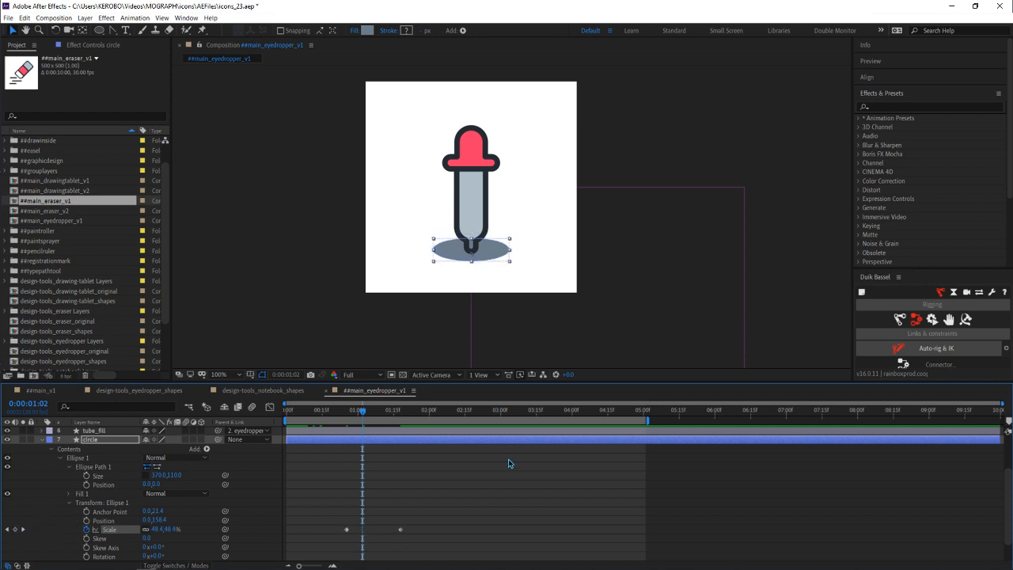
Save the project and play the animation to check the pool's shrinking against the tube's filling
left_click_drag(336, 415, 407, 415)
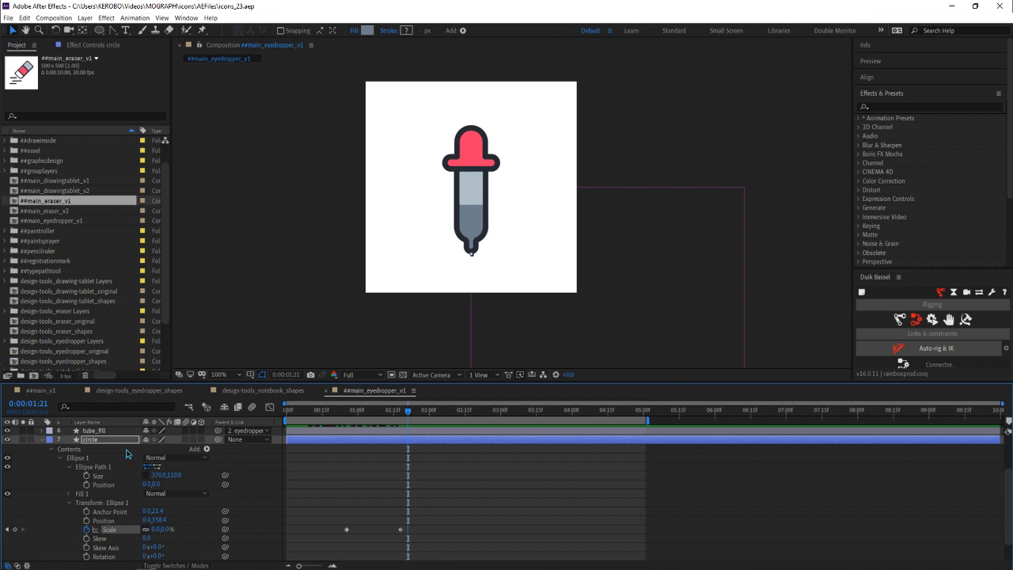
key("space")
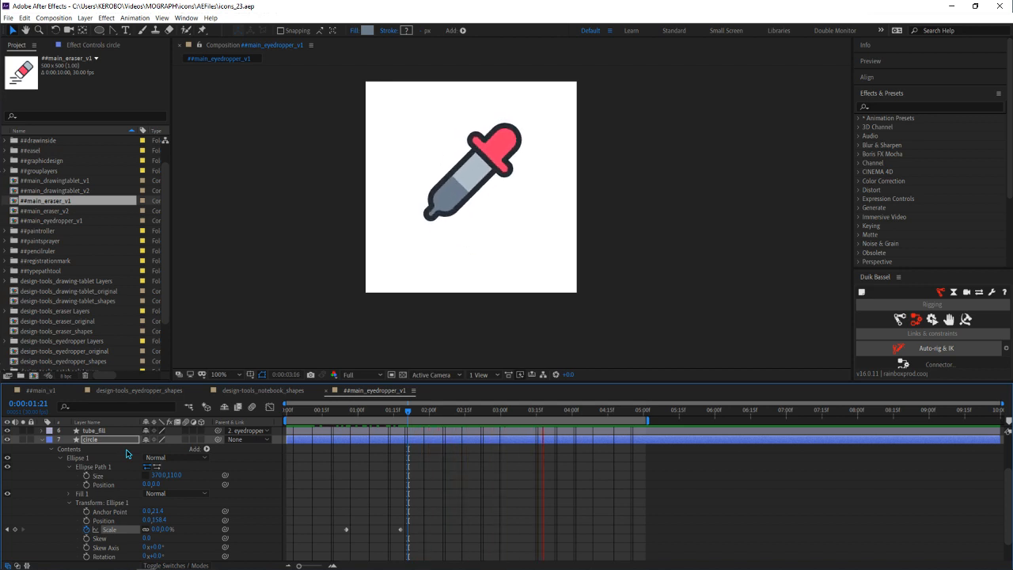
key("space")
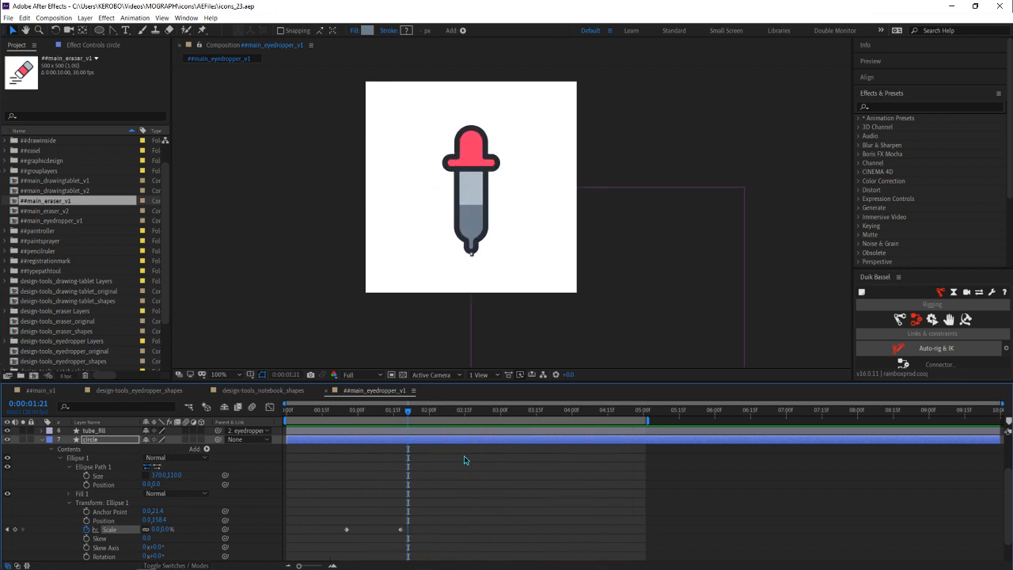
scroll(465, 460, "up", 3)
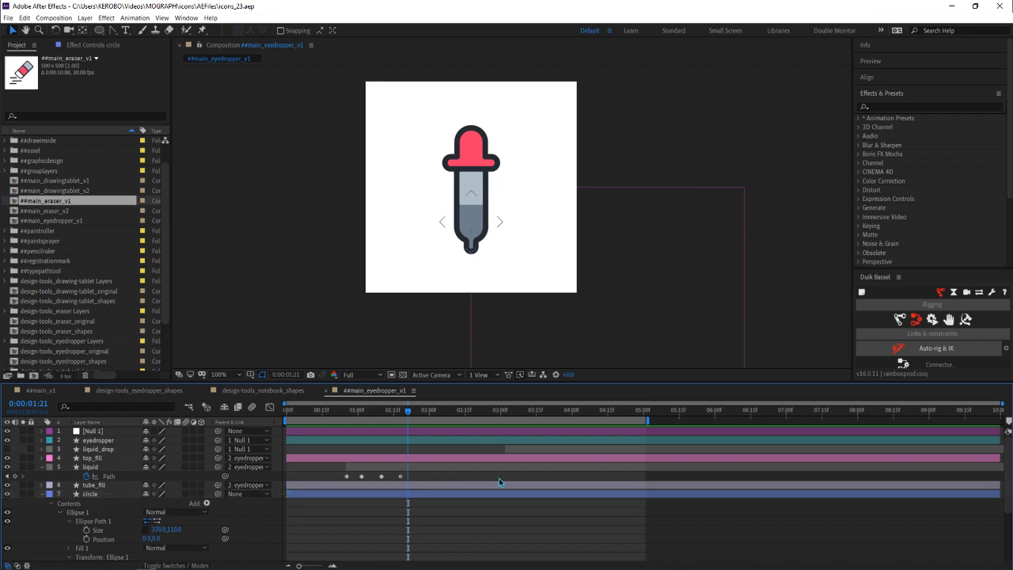
scroll(492, 471, "down", 3)
left_click_drag(303, 410, 363, 421)
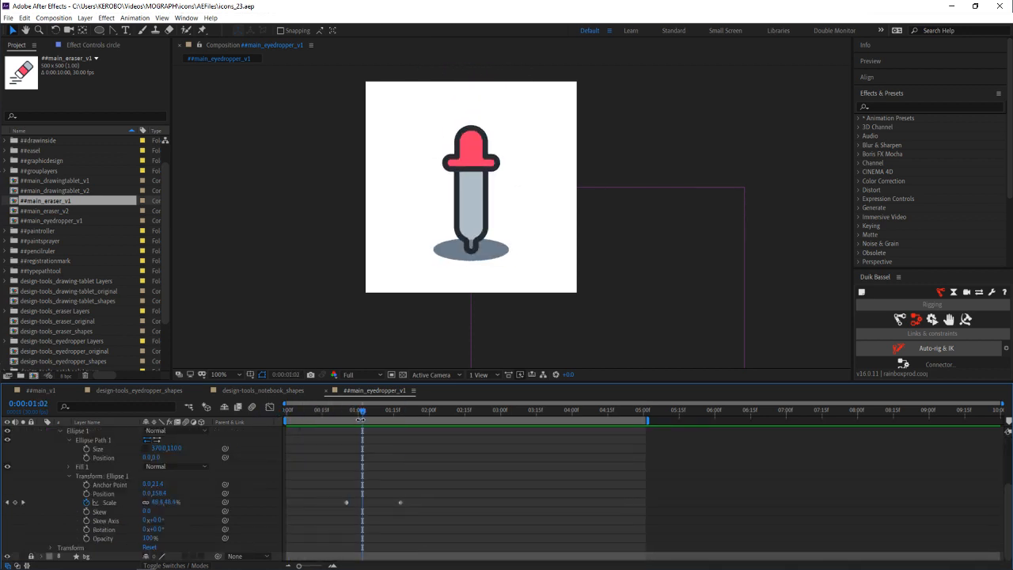
key("space")
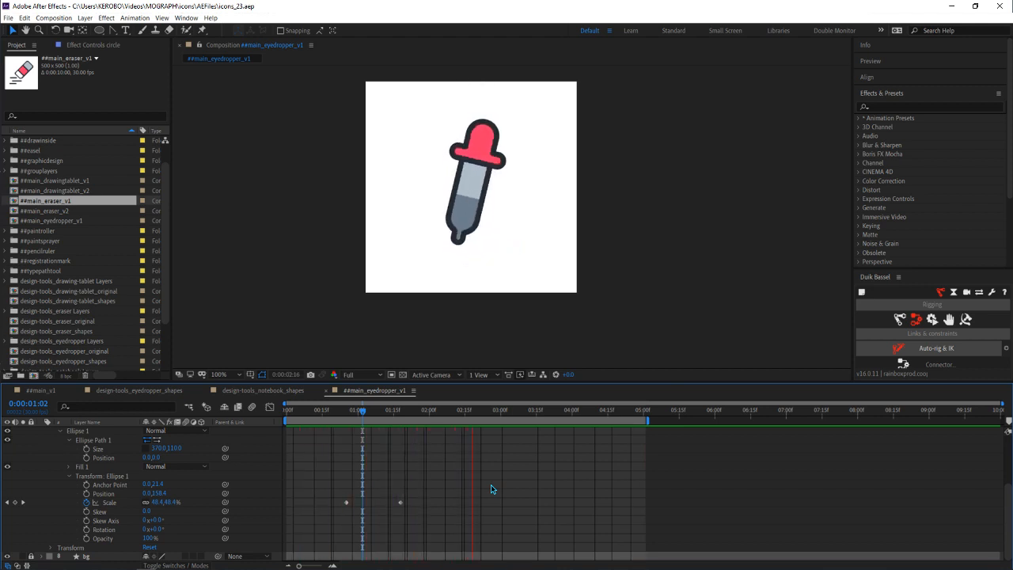
scroll(490, 483, "up", 3)
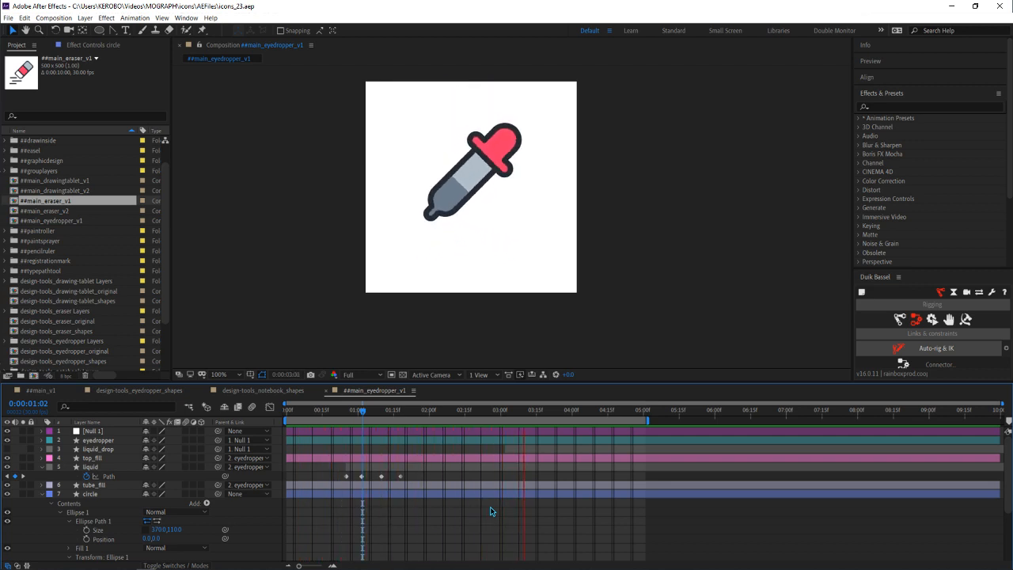
key("space")
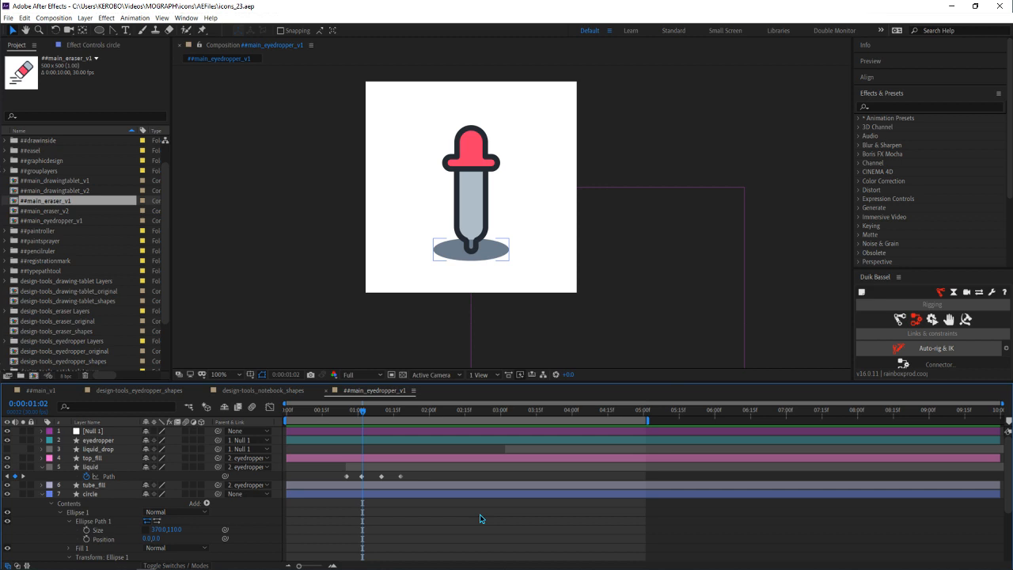
Reveal only the keyframed properties of all layers and go to the final pool Scale keyframe at 0:00:01:18
key("u")
left_click(462, 457)
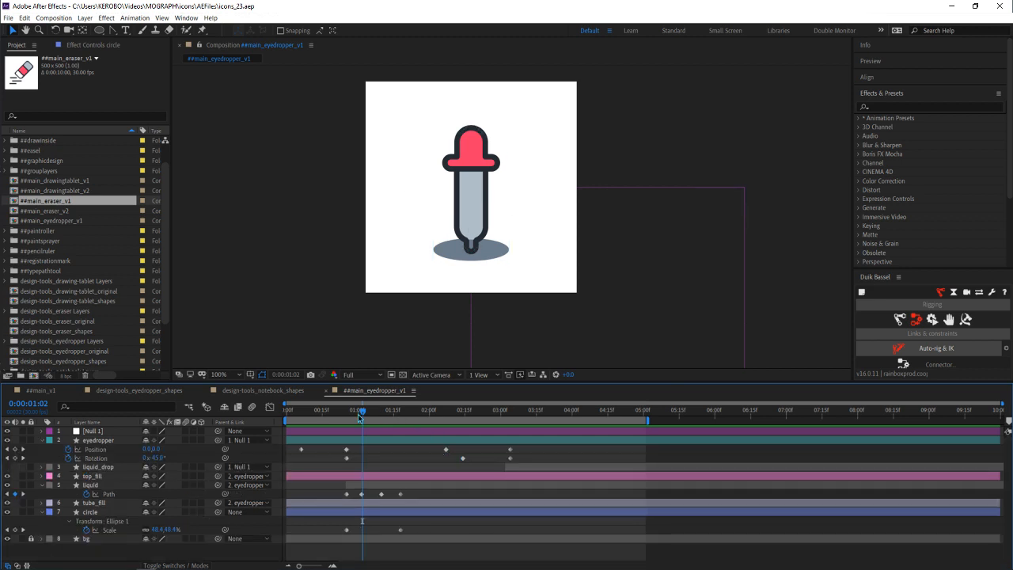
left_click_drag(362, 410, 402, 440)
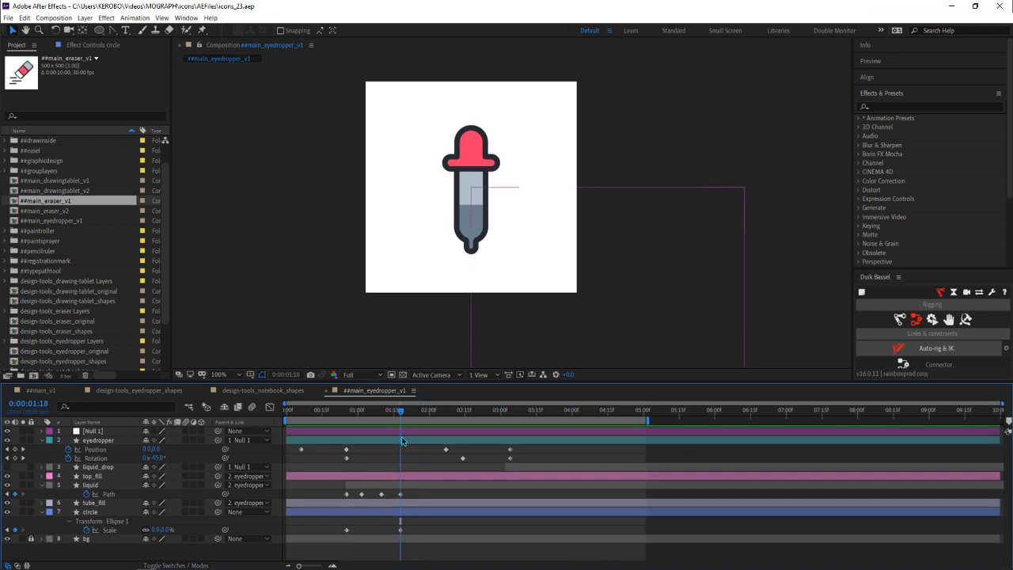
Move the eyedropper's final two Position and Rotation keyframes earlier, starting the lift at 0:00:01:28, and shift the liquid_drop layer earlier to match
left_click(402, 485)
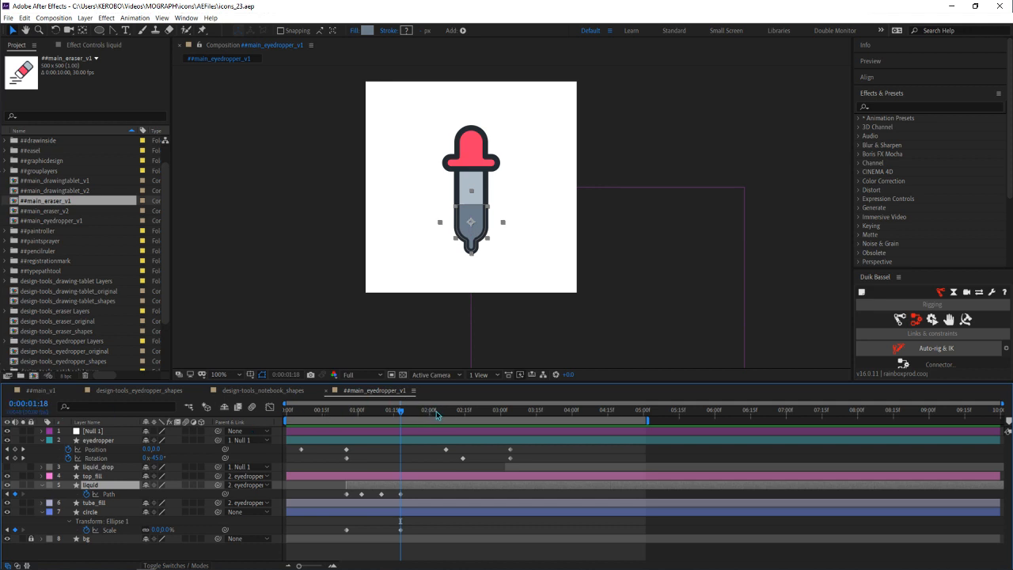
left_click_drag(435, 414, 445, 414)
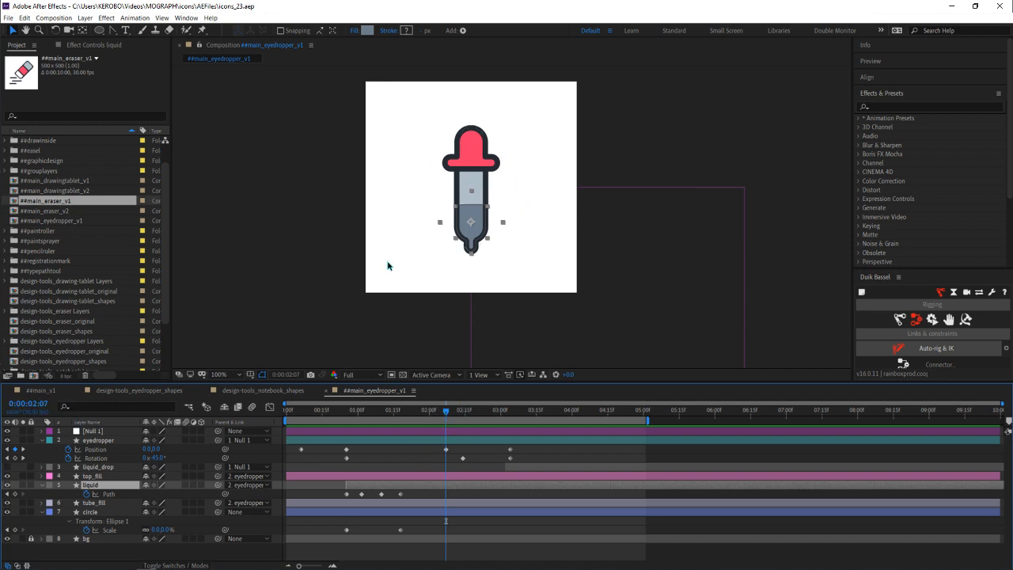
left_click_drag(444, 415, 513, 463)
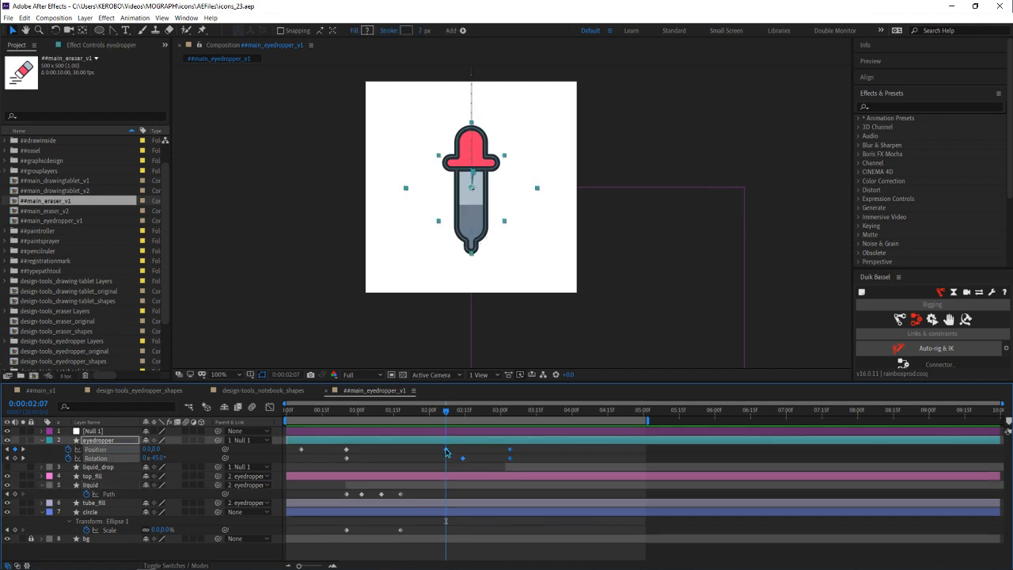
left_click_drag(433, 414, 424, 455)
left_click_drag(537, 465, 489, 472)
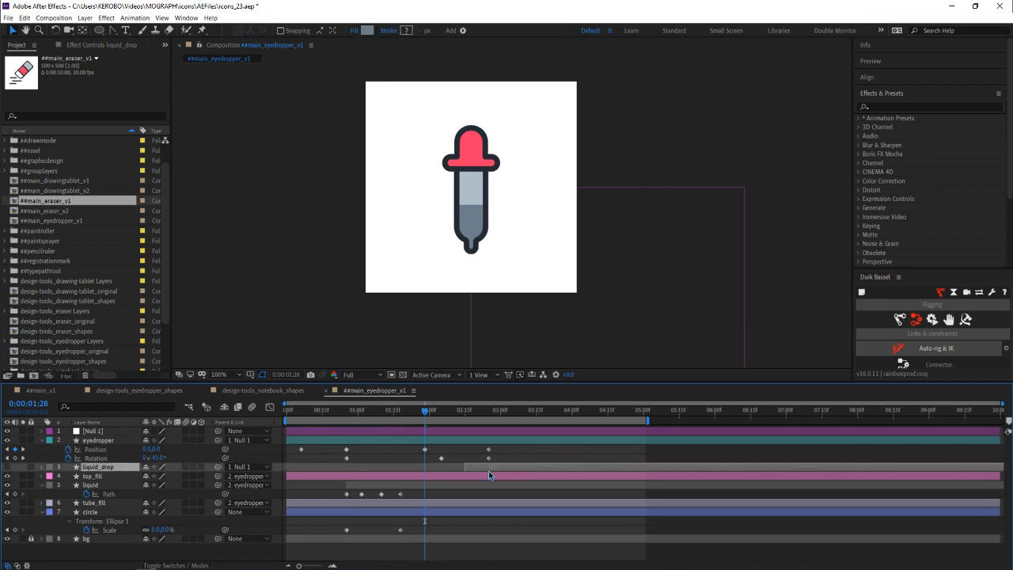
Play the animation to check the retimed lift and tilt, and save the project
key("space")
left_click(519, 450)
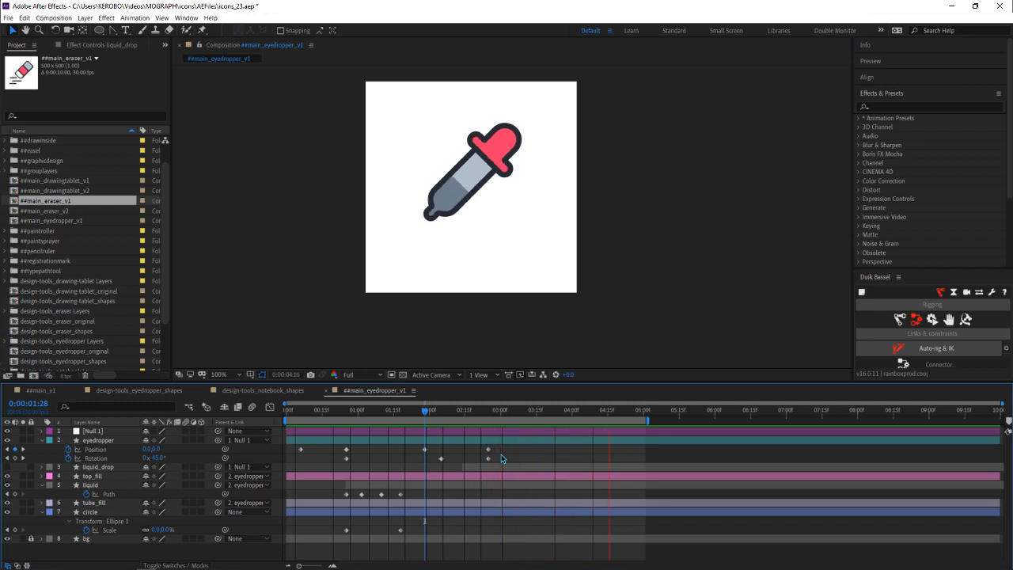
key("space")
key("ctrl+s")
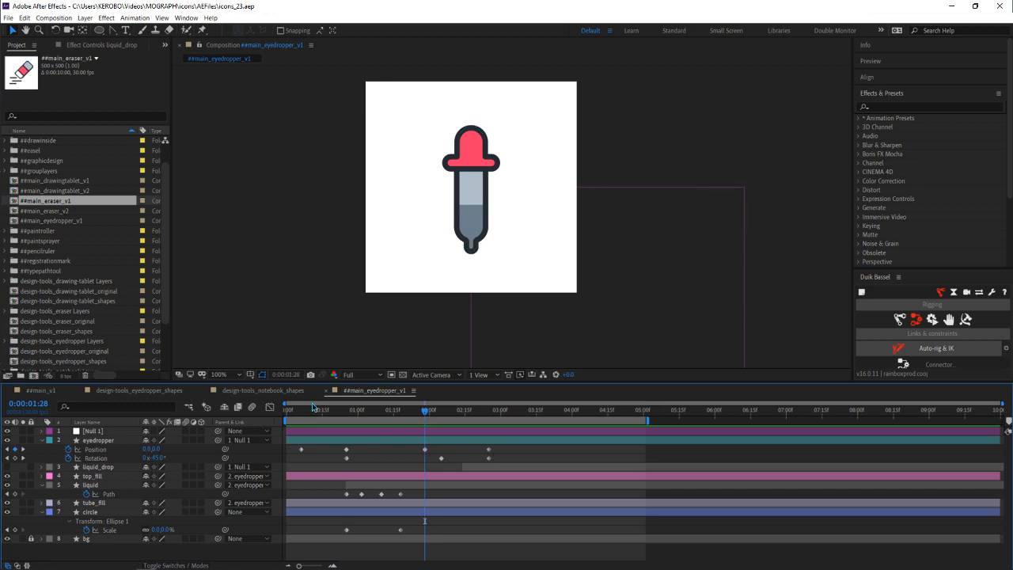
Scrub from the first frame through the filling to the eyedropper's tilt at 0:00:02:10
key("Home")
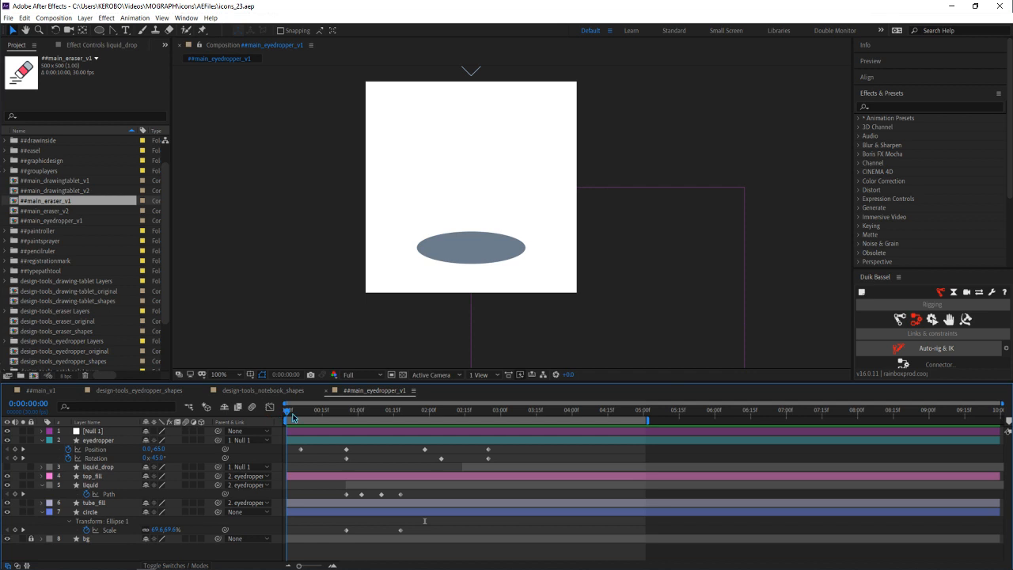
left_click_drag(292, 417, 357, 421)
left_click_drag(378, 420, 468, 435)
left_click(454, 410)
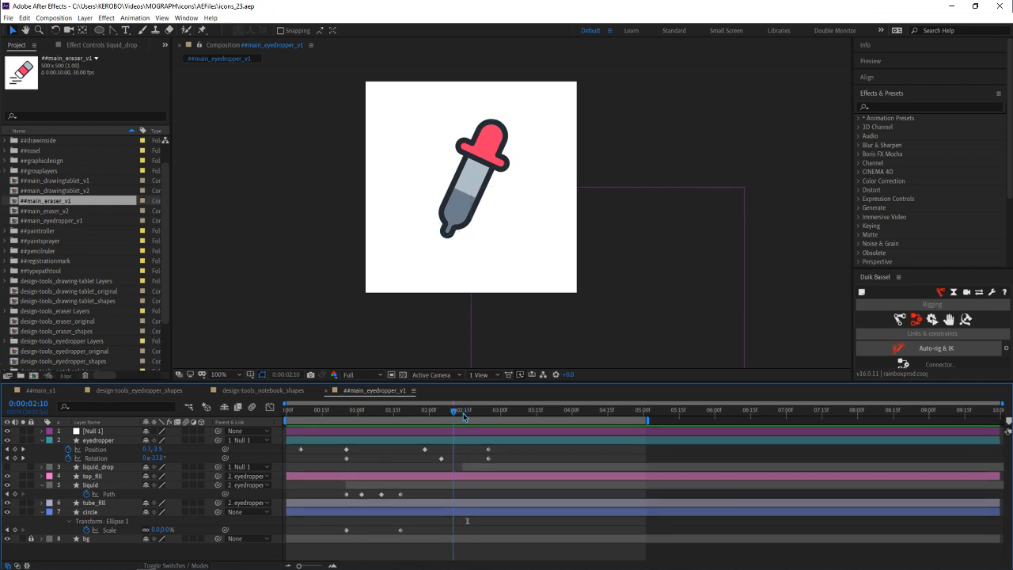
Show the eyedropper's Position motion path, examine it up to 0:00:03:00 and play the animation
left_click(93, 449)
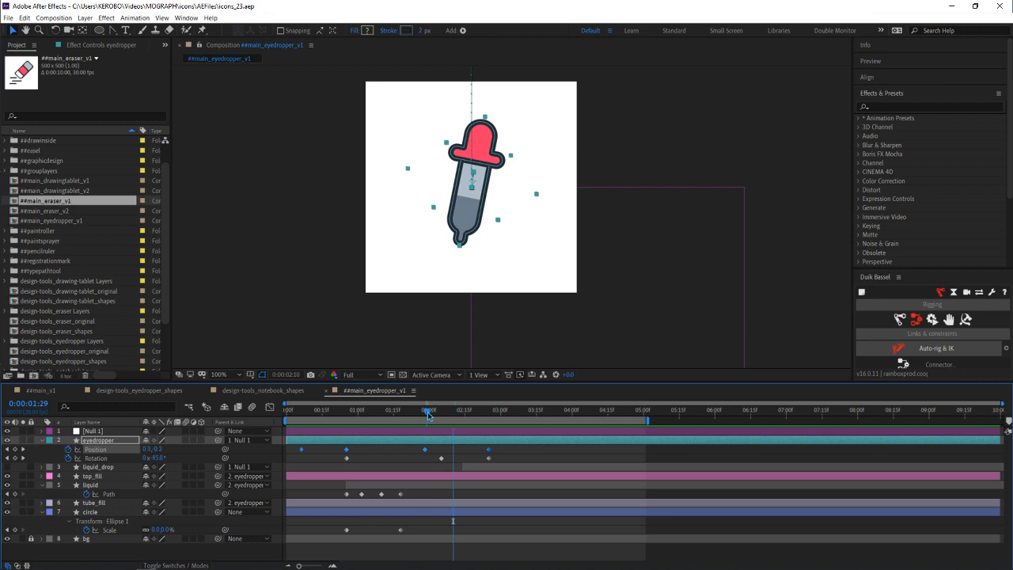
left_click_drag(427, 411, 500, 411)
scroll(471, 190, "up", 2)
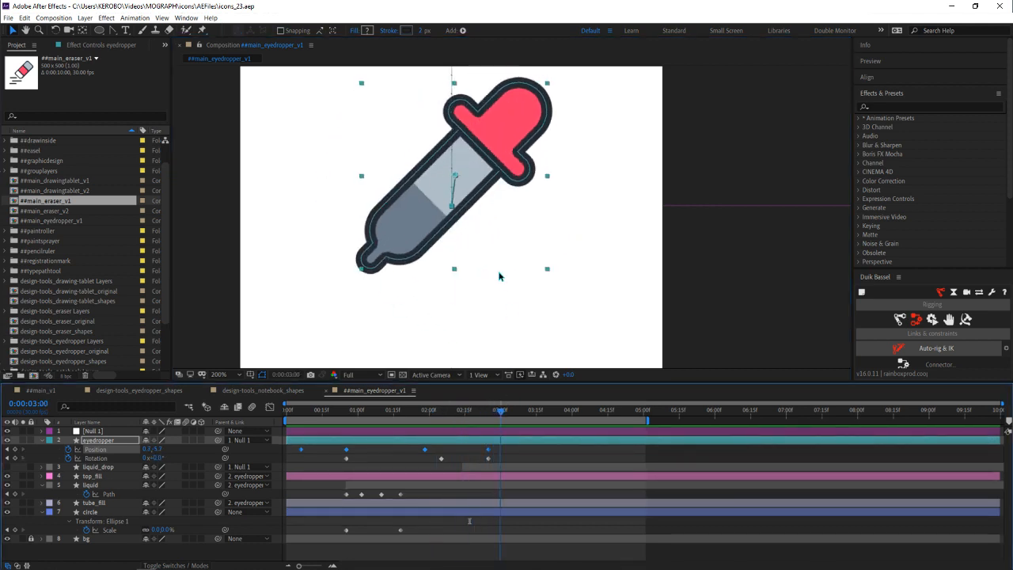
scroll(497, 277, "down", 2)
key("space")
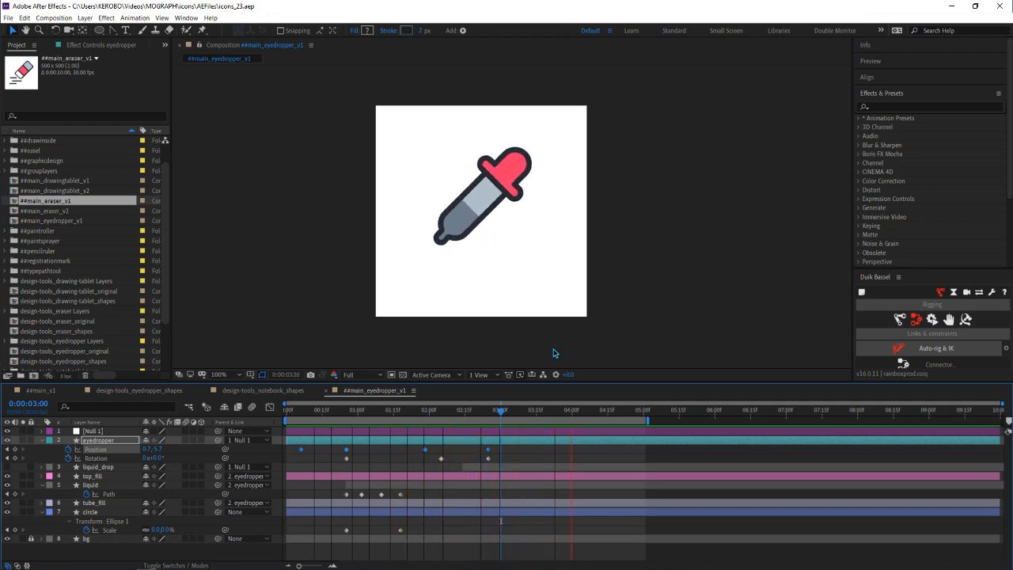
key("space")
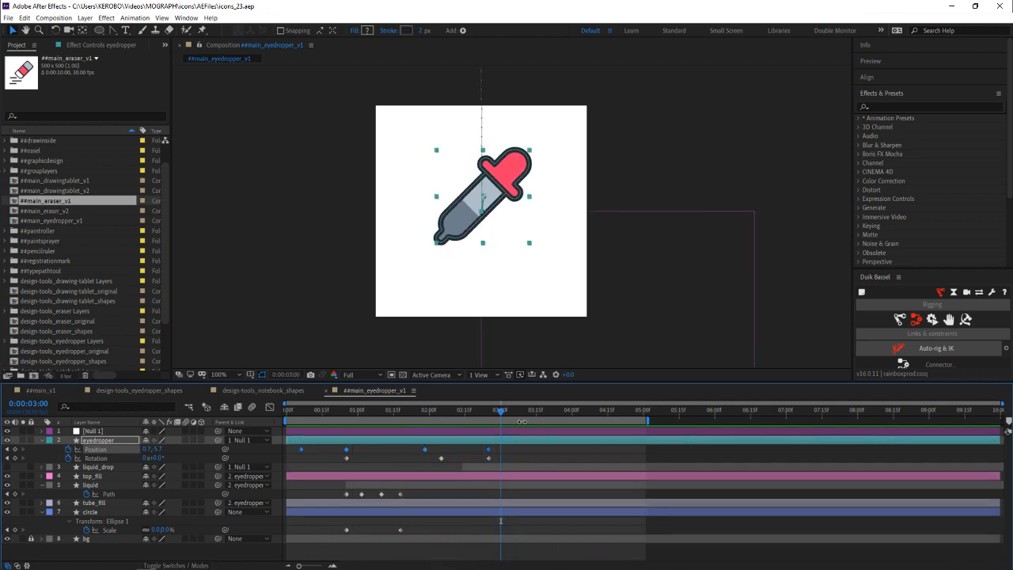
Examine the last segment of the eyedropper's motion path in close-up while it tilts, around 0:00:02:11
left_click(545, 460)
left_click(438, 411)
mouse_move(438, 410)
left_mouse_down()
mouse_move(467, 410)
mouse_move(456, 410)
left_mouse_up()
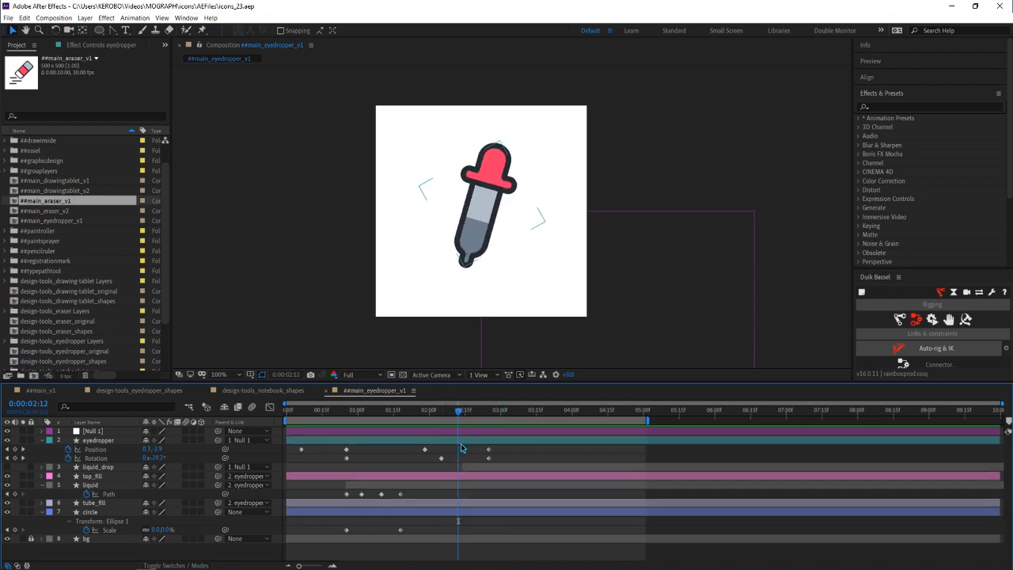
left_click(460, 439)
key("period")
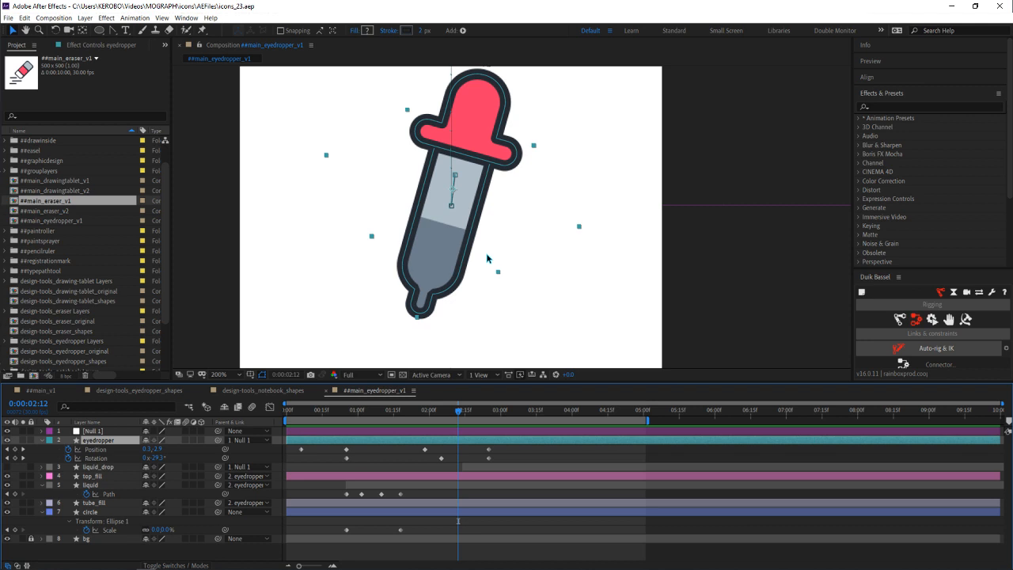
key("period")
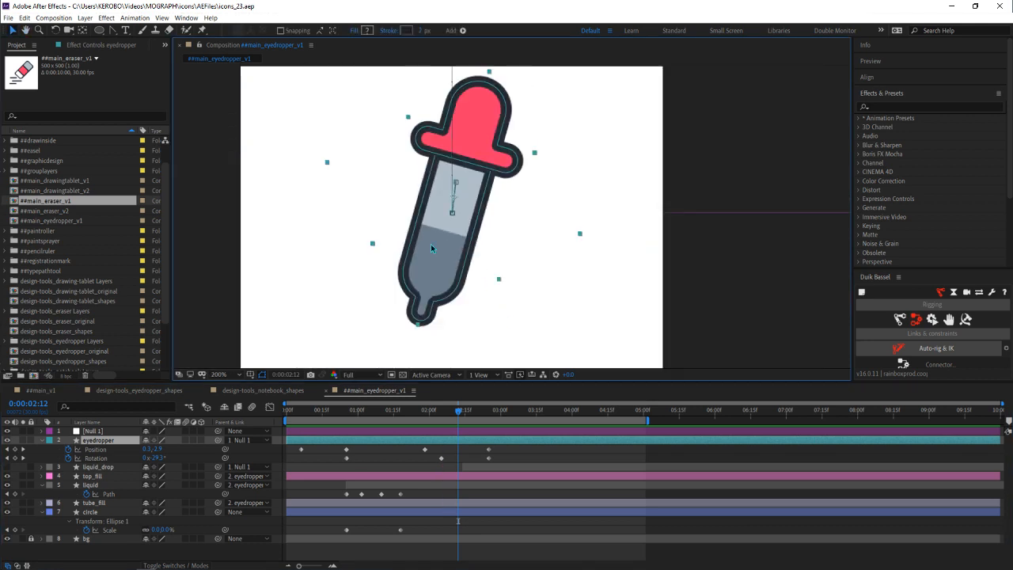
key("comma")
left_click_drag(414, 413, 455, 413)
key("F2")
key("comma")
left_click(485, 184)
scroll(485, 183, "up", 4)
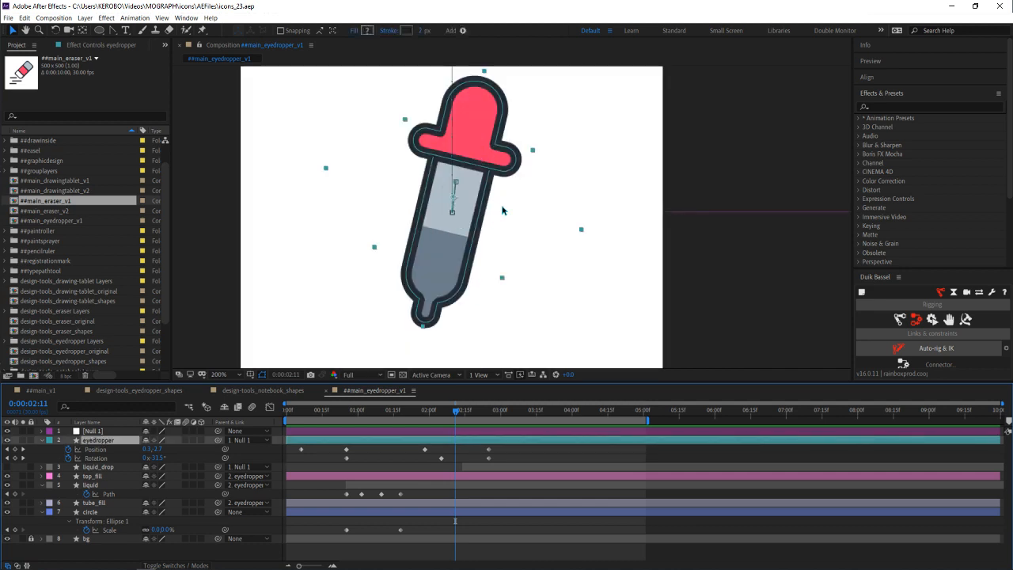
Bend the last segment of the eyedropper's motion path into an arc by pulling handles from both its keyframes with the Convert Vertex Tool
left_click(455, 181)
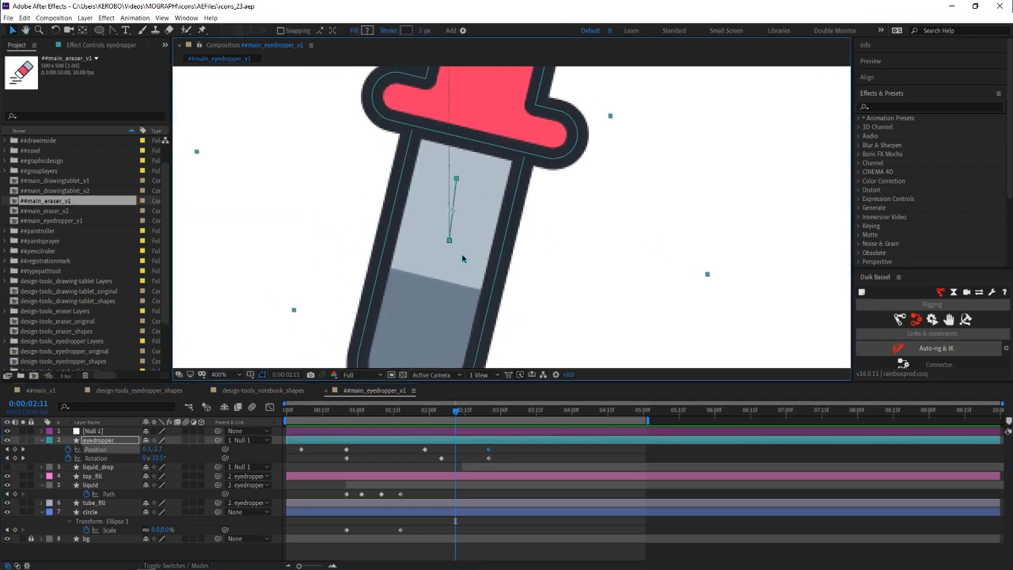
left_click(112, 30)
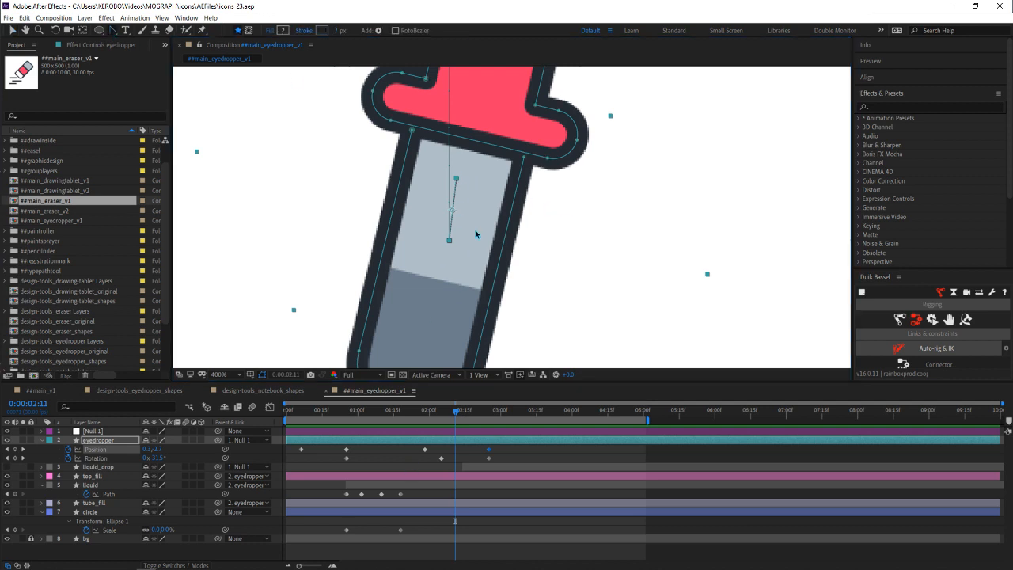
scroll(486, 237, "up", 1)
scroll(480, 266, "down", 1)
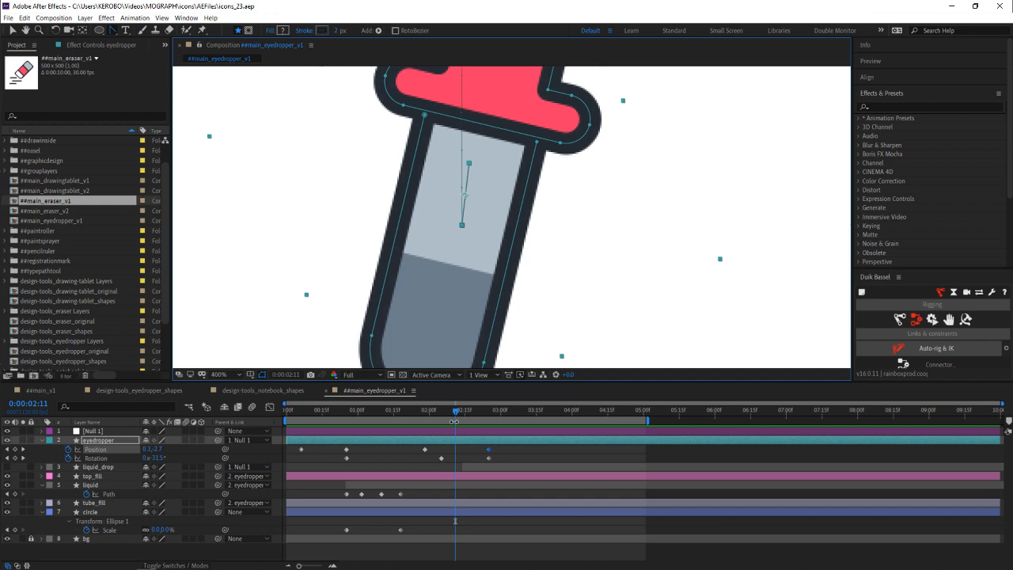
left_click_drag(406, 453, 503, 445)
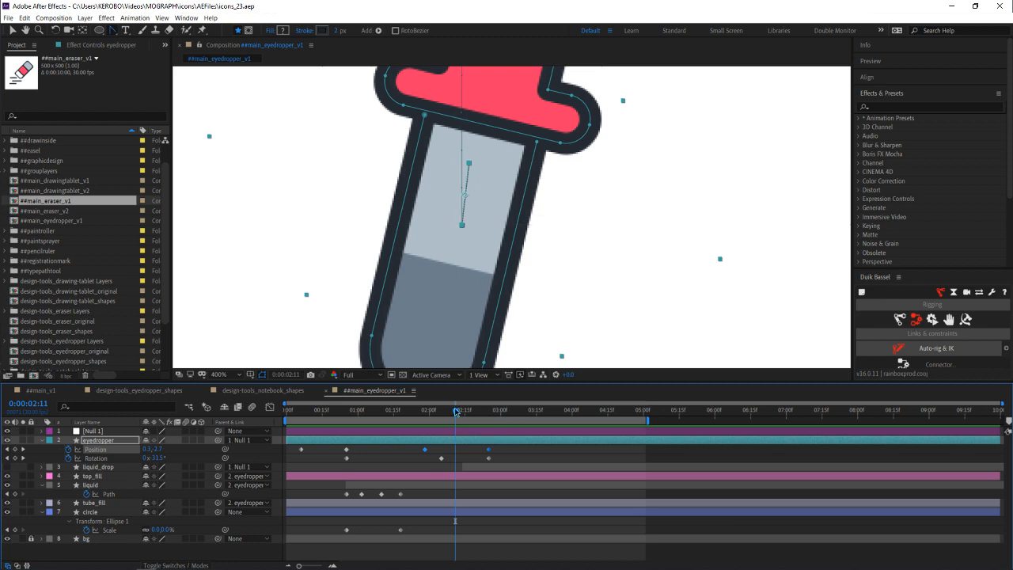
left_click_drag(469, 413, 474, 412)
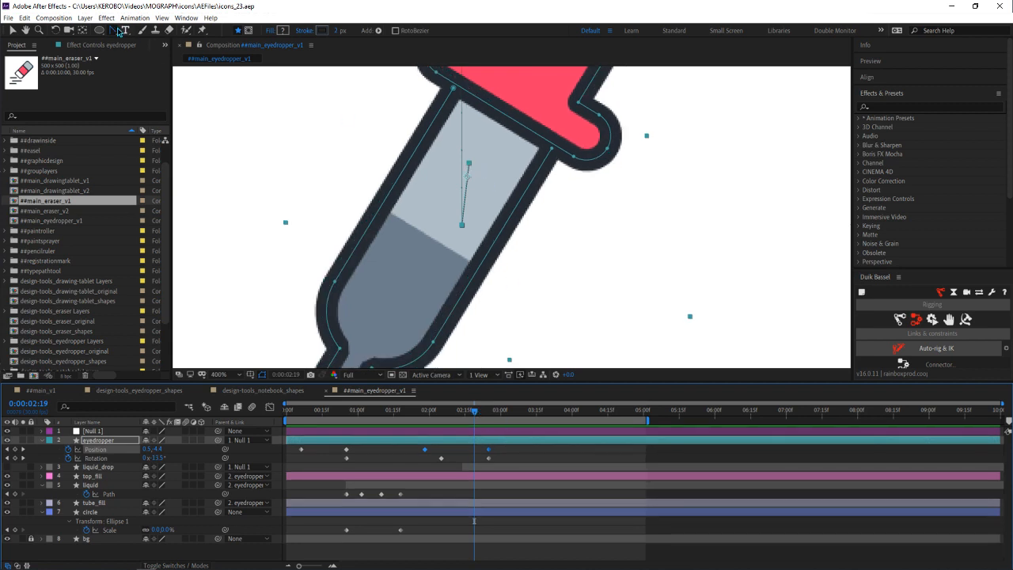
left_click_drag(119, 30, 187, 68)
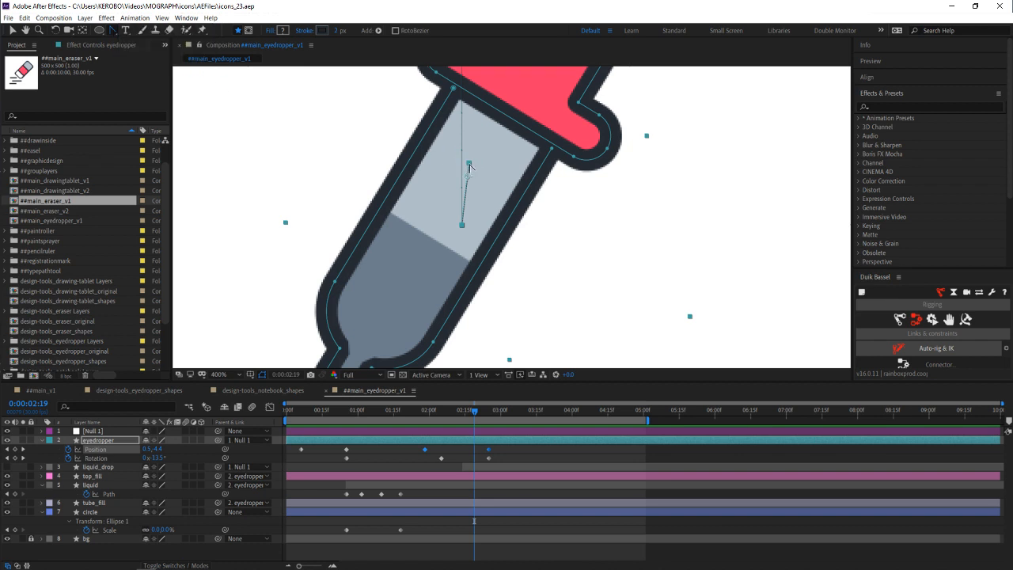
mouse_move(469, 166)
left_mouse_down()
mouse_move(502, 172)
mouse_move(458, 168)
mouse_move(467, 163)
mouse_move(455, 175)
left_mouse_up()
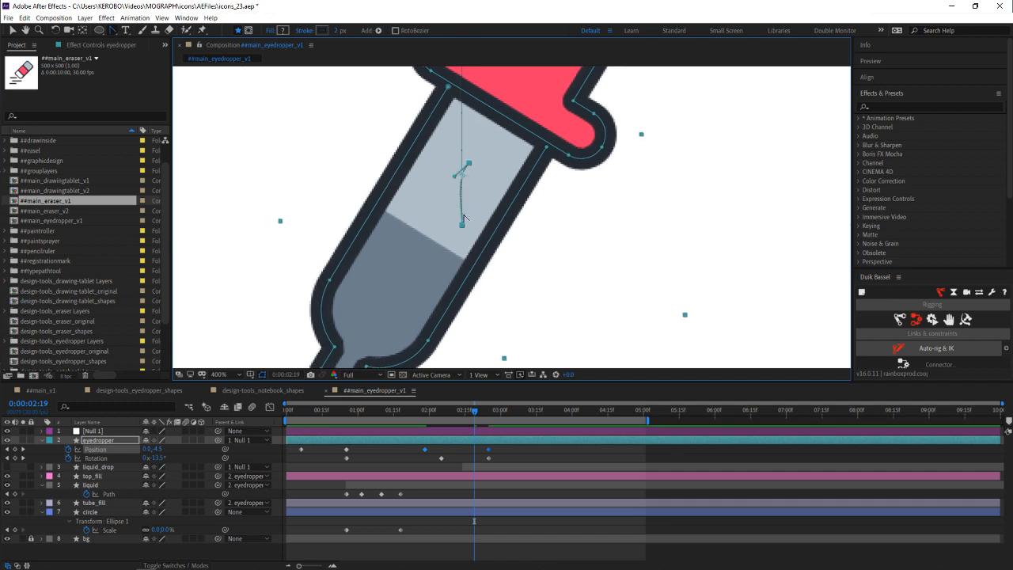
left_click_drag(460, 219, 453, 216)
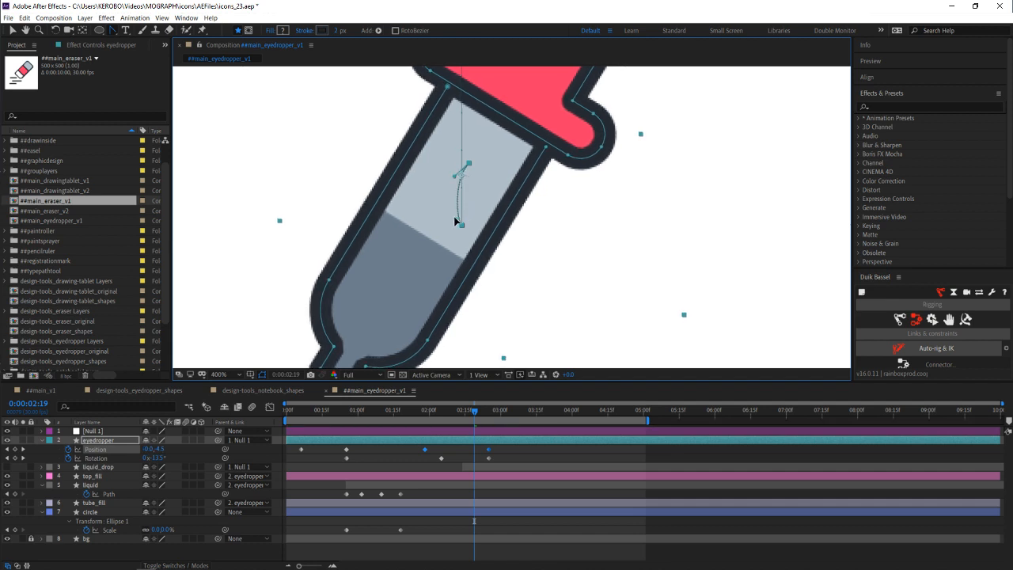
Try to reshape the eyedropper's motion path further with the Convert Vertex Tool, and undo the attempts
key("comma")
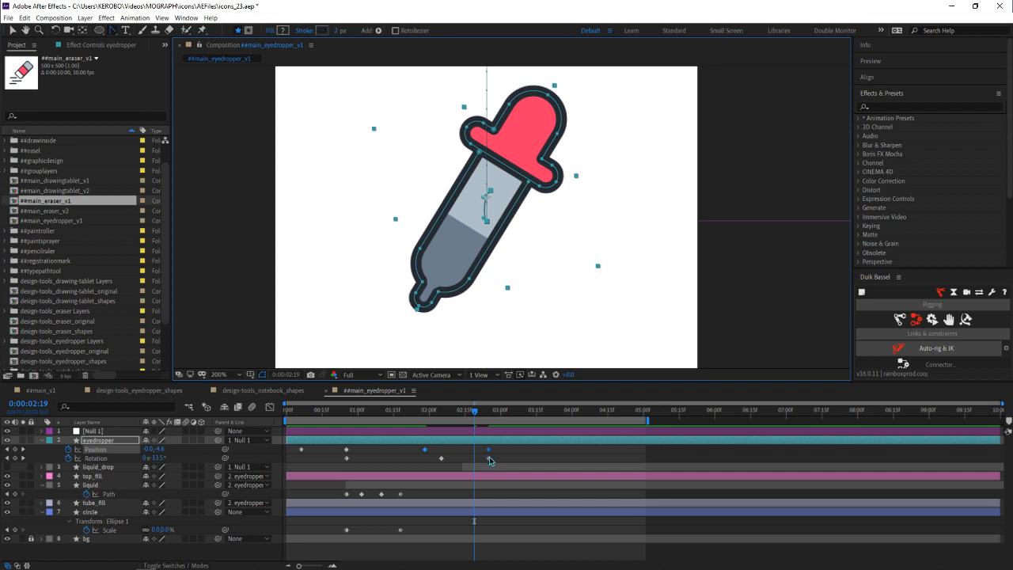
key("period")
left_click_drag(509, 203, 516, 219)
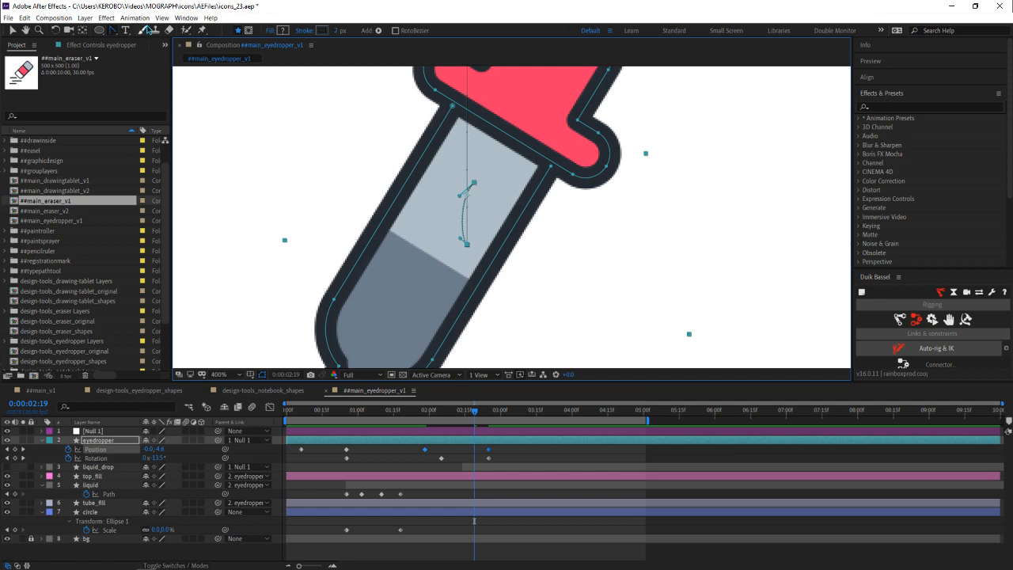
left_click_drag(148, 30, 164, 63)
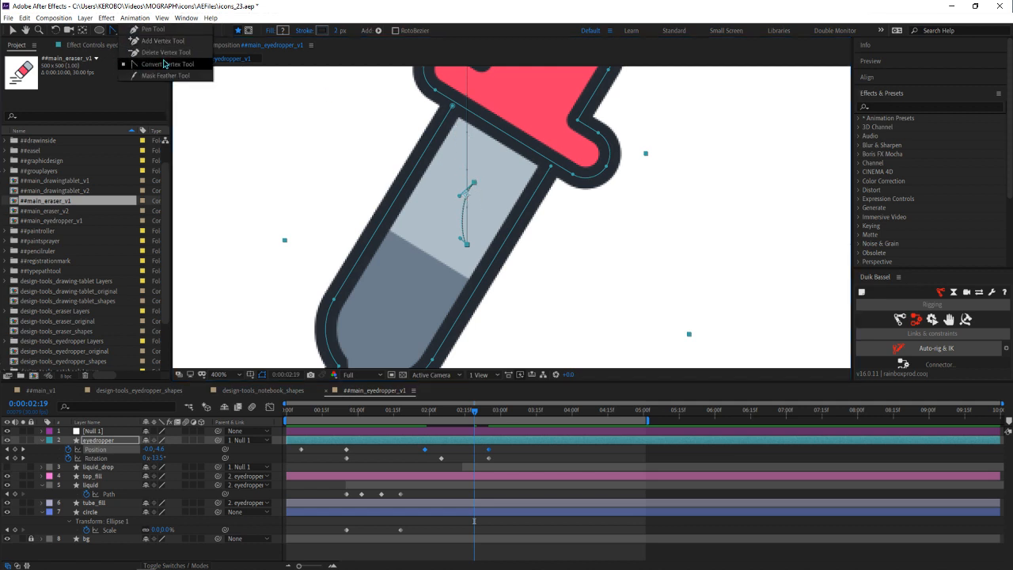
left_click(112, 31)
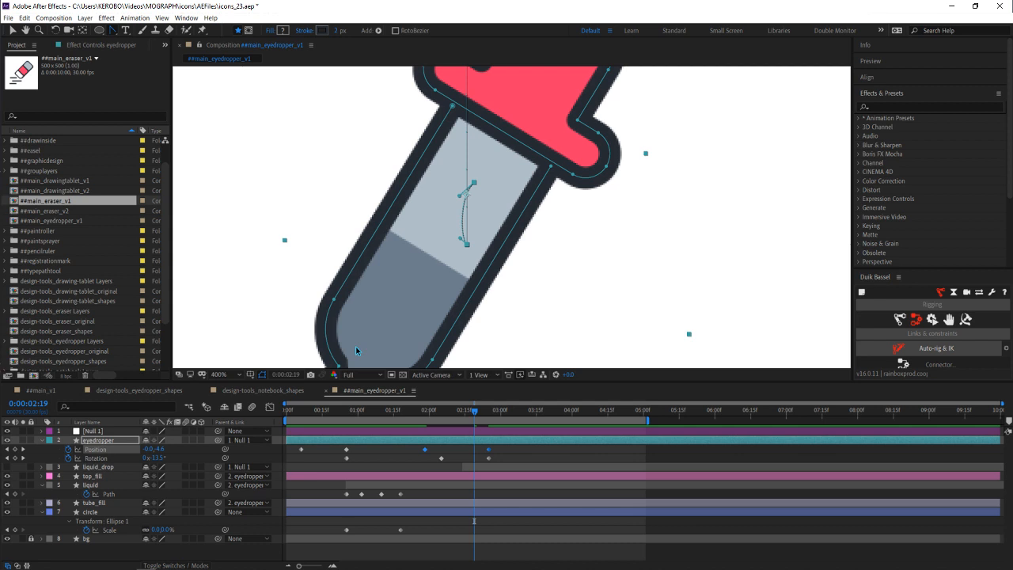
left_click(101, 451)
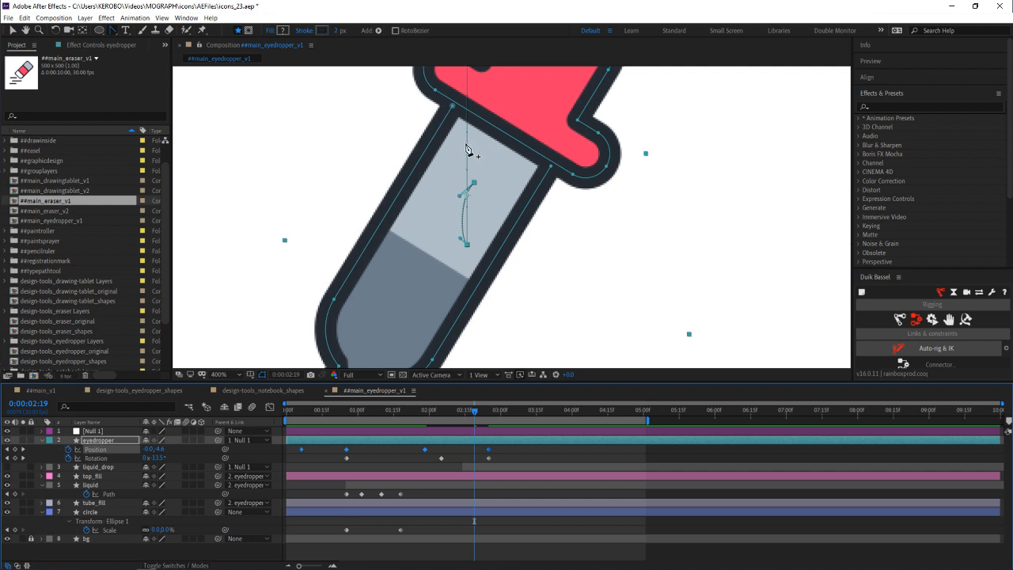
left_click_drag(467, 150, 525, 113)
key("ctrl+z")
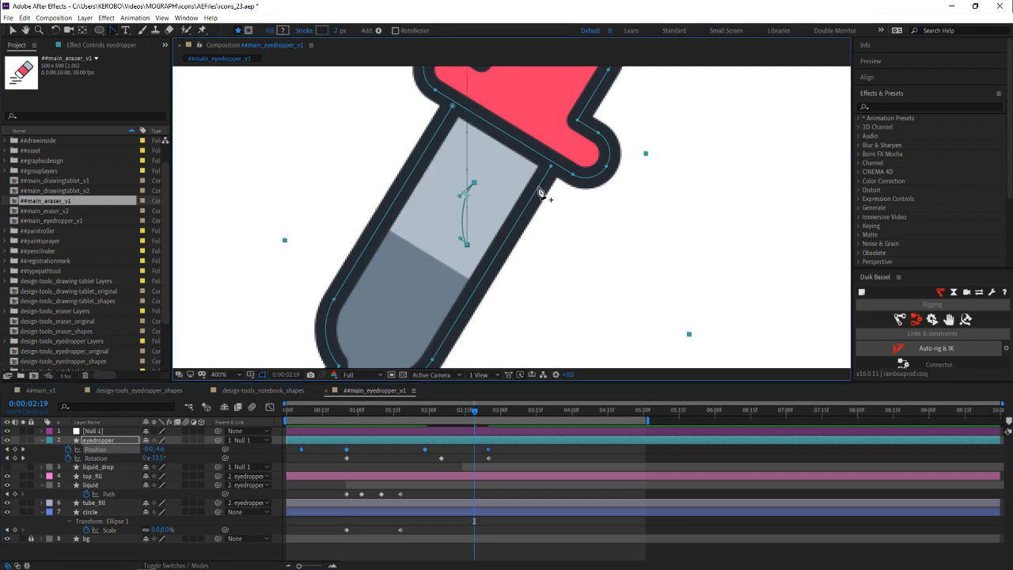
left_click_drag(540, 193, 580, 226)
left_click_drag(442, 167, 610, 307)
key("ctrl+z")
Check the curved motion path against the eyedropper's movement at 0:00:02:00 and its entrance at 0:00:00:07
key("comma")
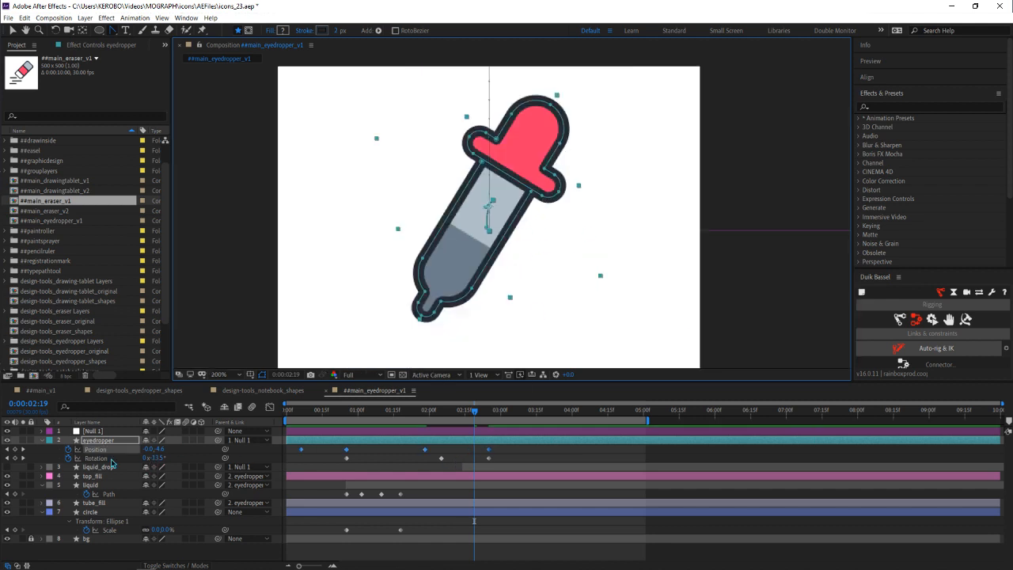
key("period")
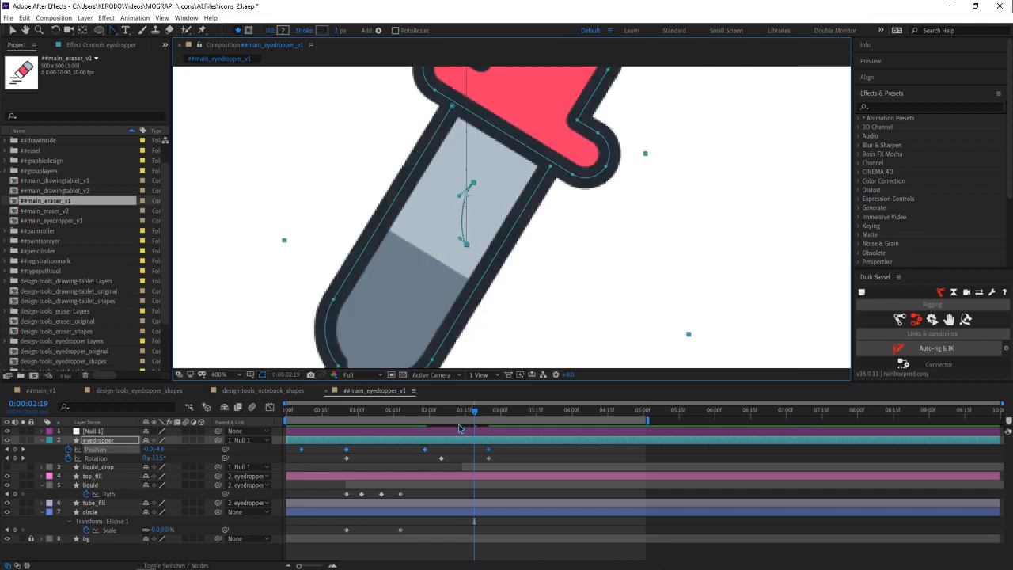
mouse_move(443, 416)
left_mouse_down()
mouse_move(330, 420)
mouse_move(512, 417)
mouse_move(428, 418)
left_mouse_up()
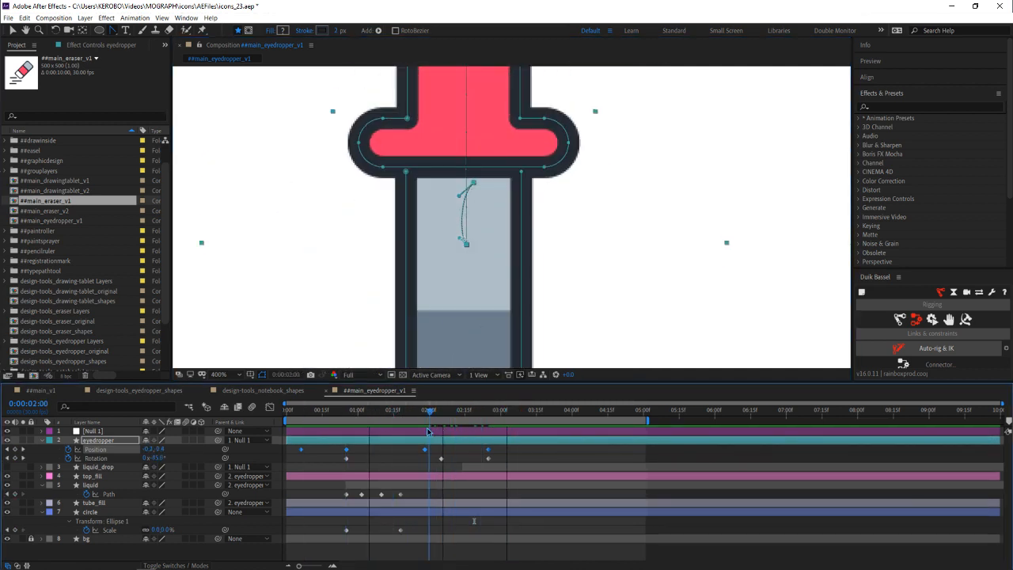
left_click(303, 410)
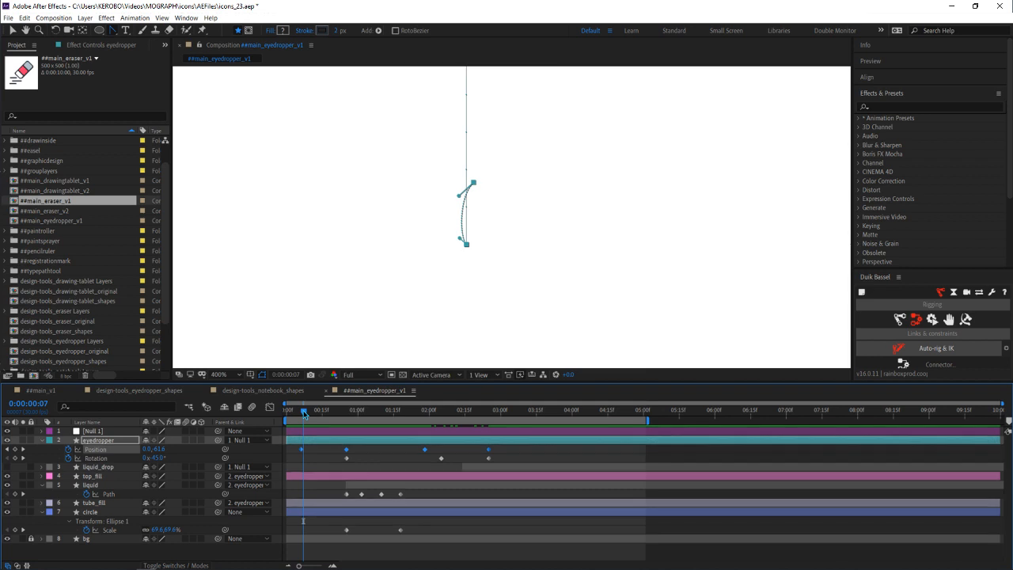
key("comma")
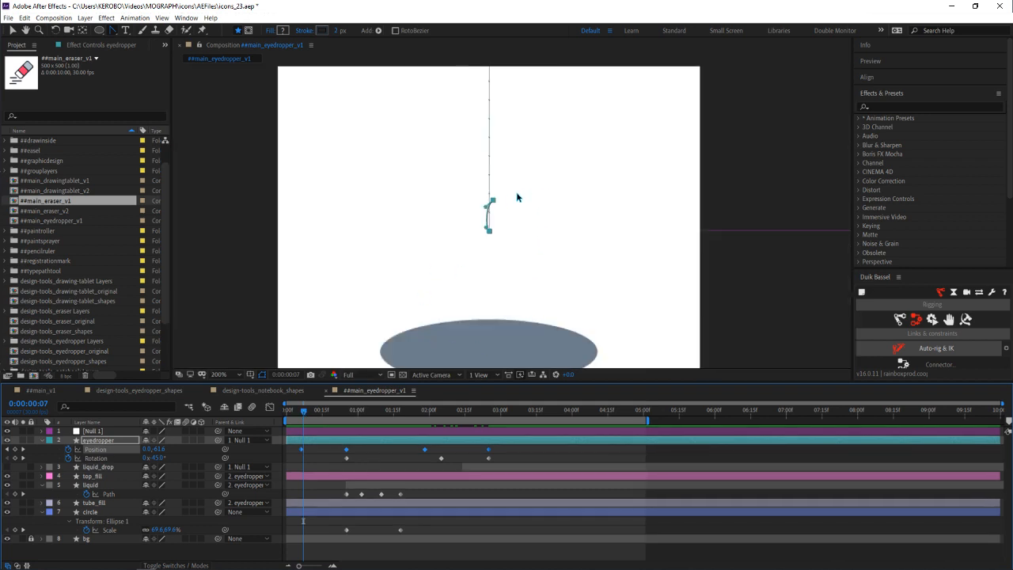
Try to pull the curved end segment of the eyedropper's motion path further out, and undo the change
scroll(525, 210, "down", 1)
left_click_drag(520, 217, 495, 265)
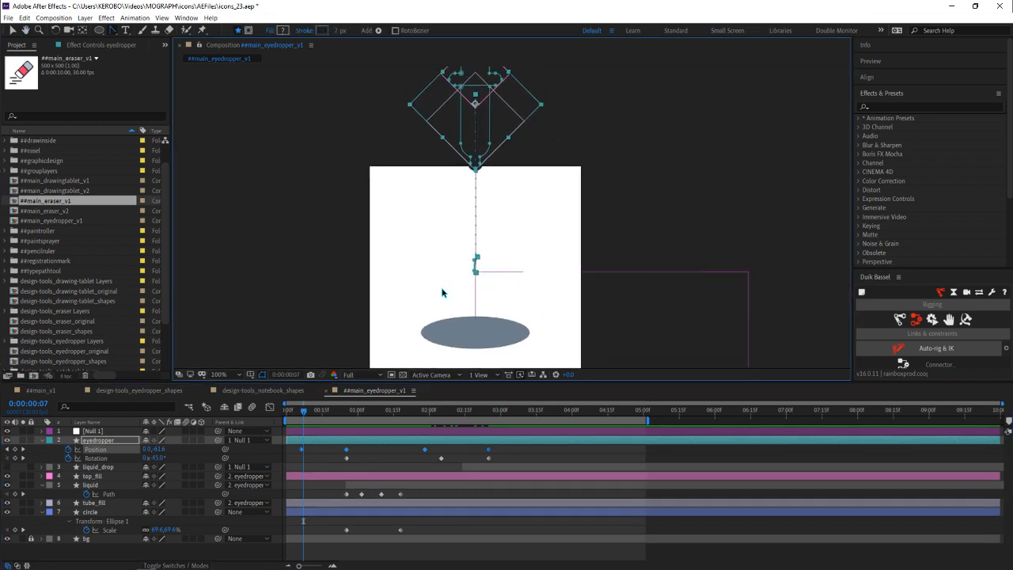
key("period")
key("period")
left_click_drag(472, 301, 567, 113)
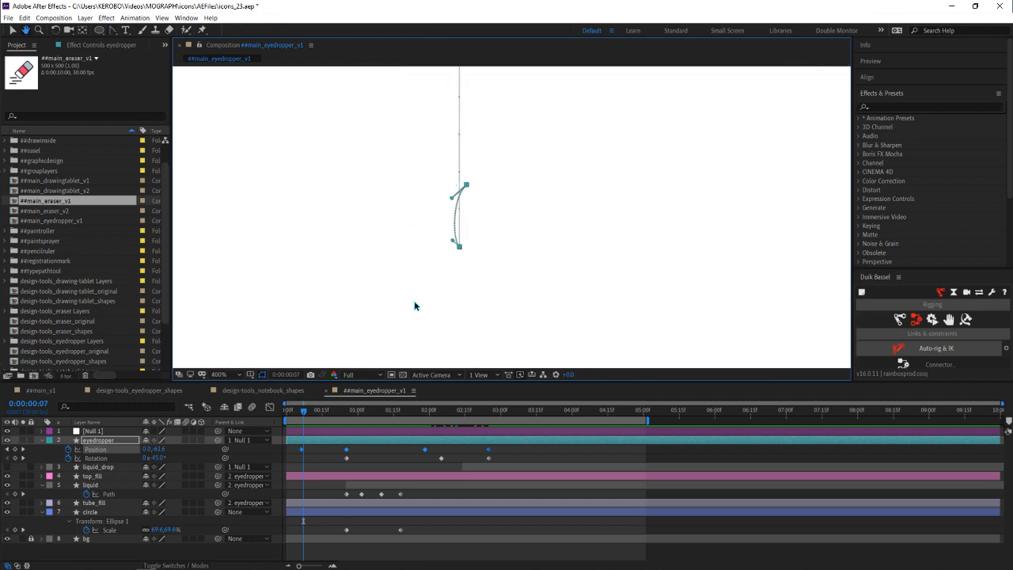
key("g")
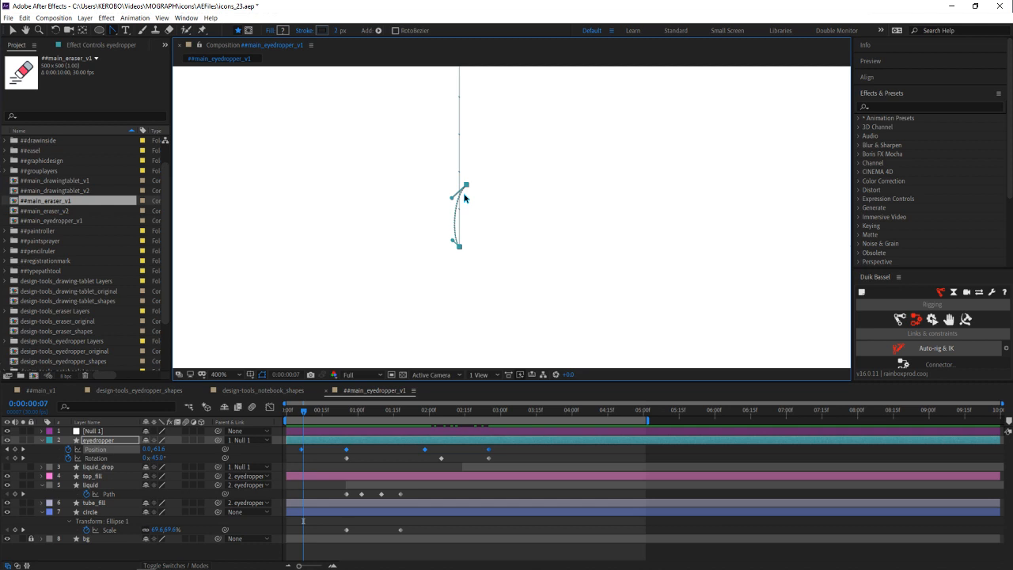
left_click_drag(444, 203, 419, 198)
key("ctrl+z")
Preview the eyedropper's full animation and examine its tilt between 0:00:01:26 and 0:00:03:04
left_click(526, 449)
scroll(515, 257, "down", 2)
key("space")
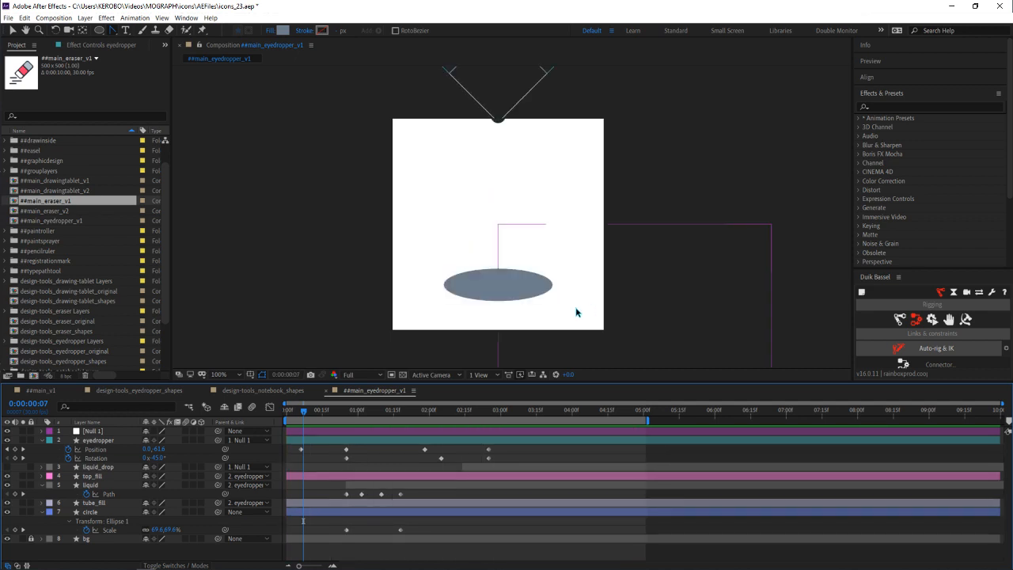
left_click(440, 411)
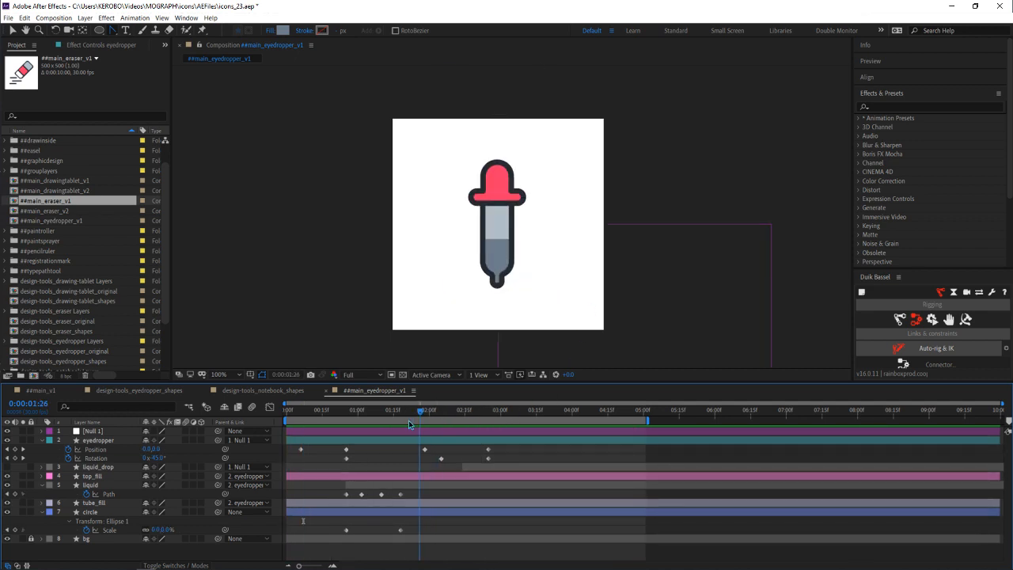
left_click_drag(440, 411, 510, 411)
key("space")
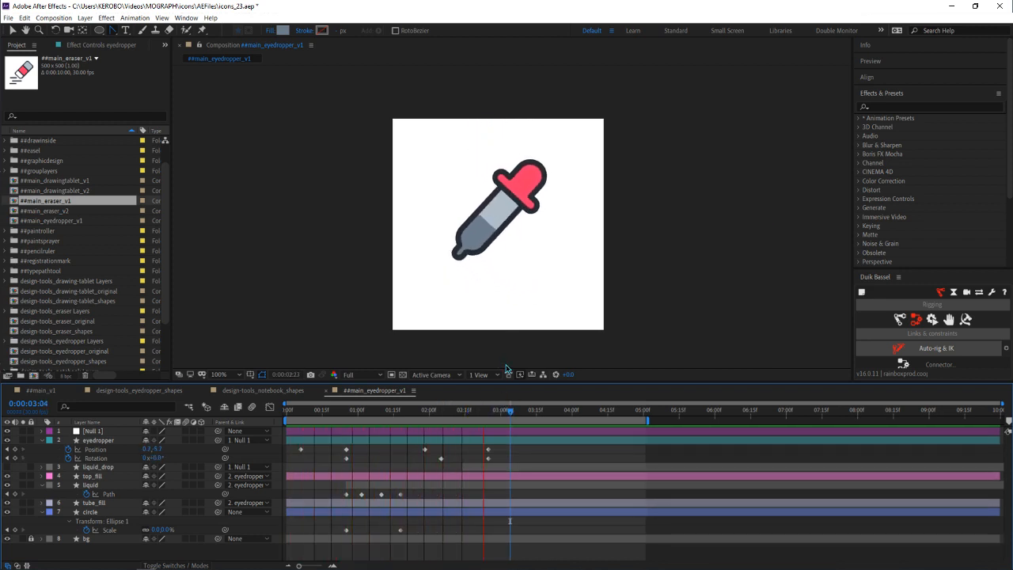
key("space")
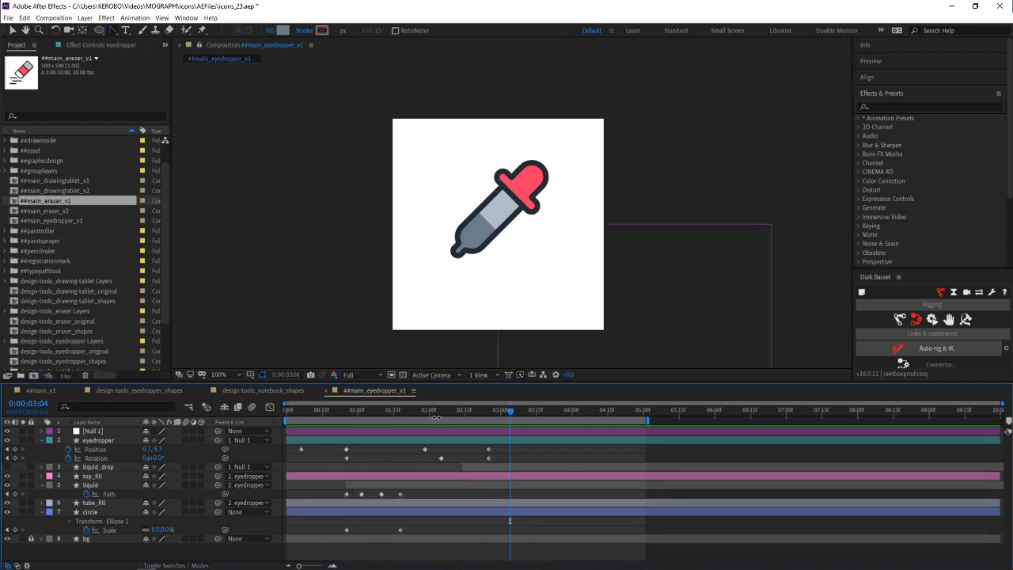
Add a Position keyframe to the eyedropper at 0:00:02:12 and set its Y value to -8.0
left_click_drag(421, 411, 458, 412)
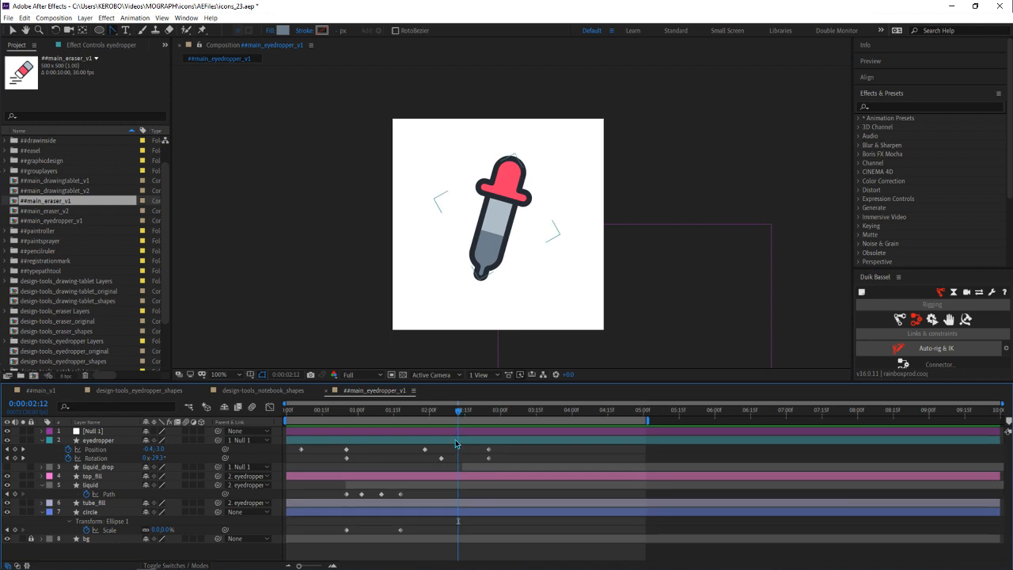
left_click(455, 440)
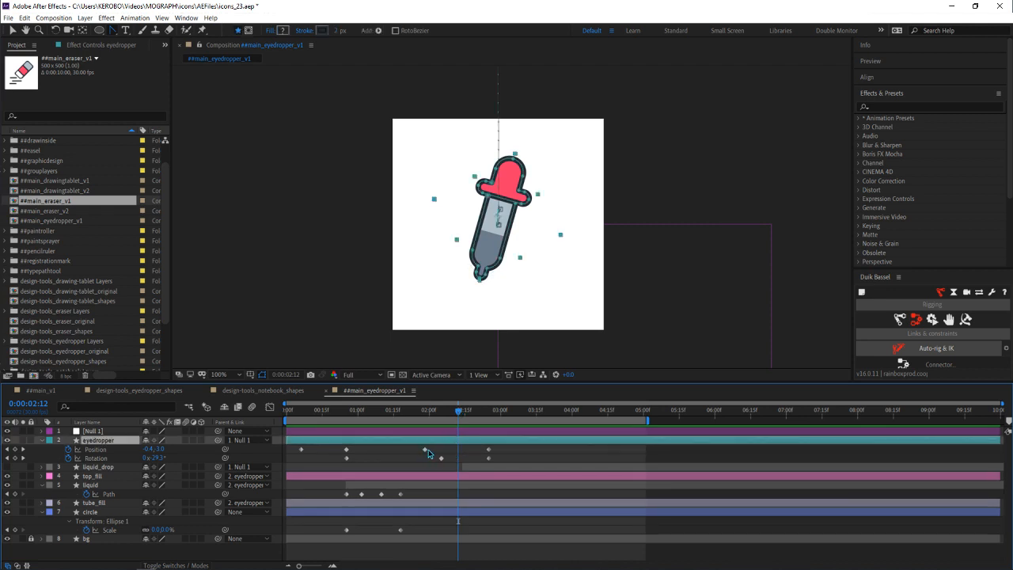
scroll(495, 285, "up", 4)
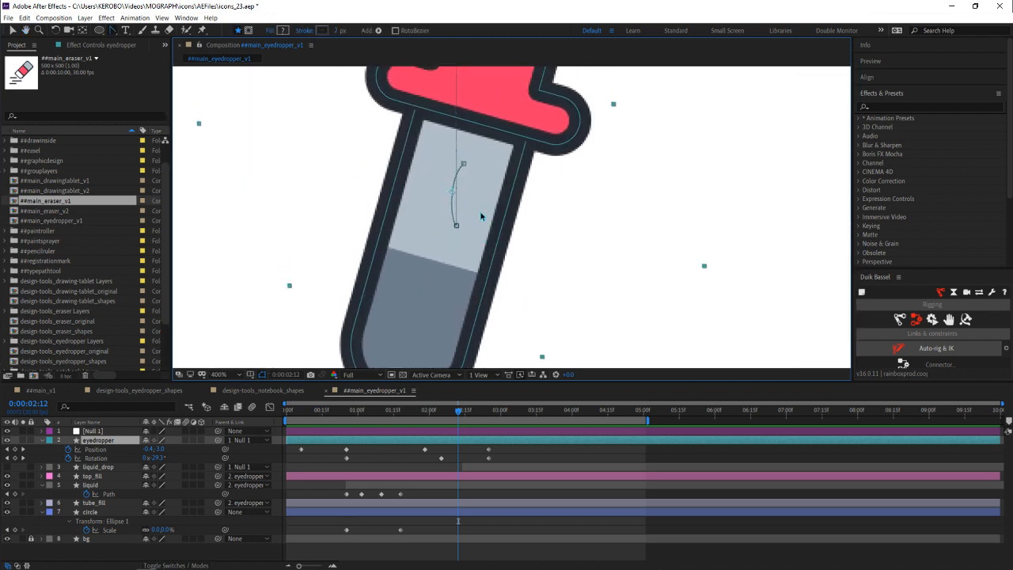
scroll(481, 216, "down", 2)
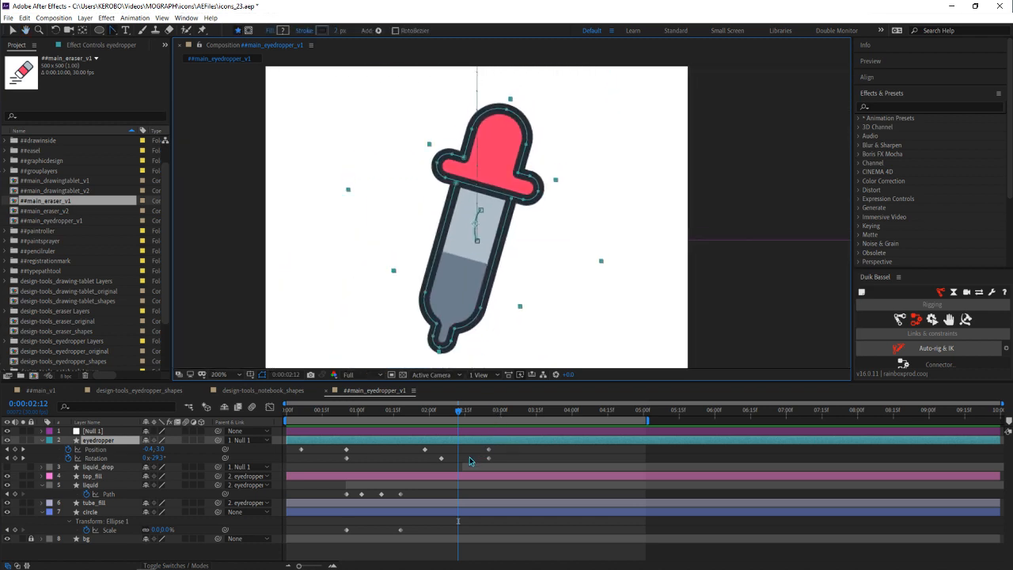
left_click(436, 442)
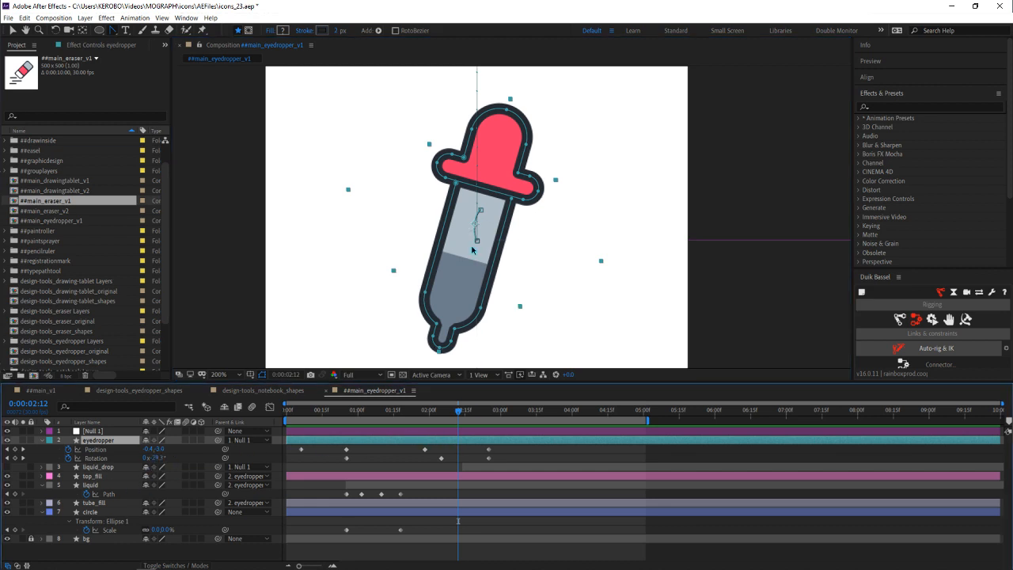
scroll(475, 261, "up", 2)
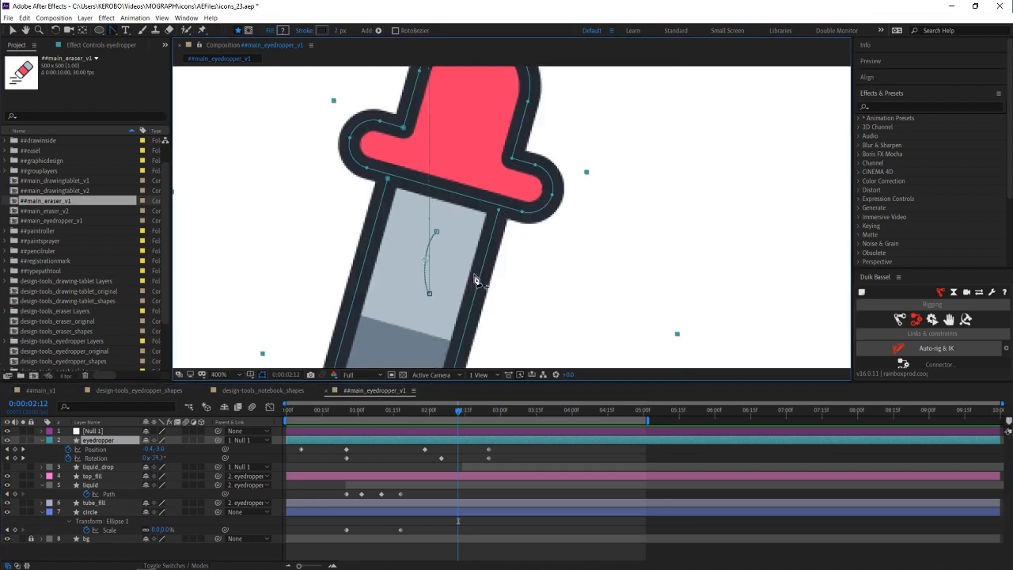
left_click(425, 450)
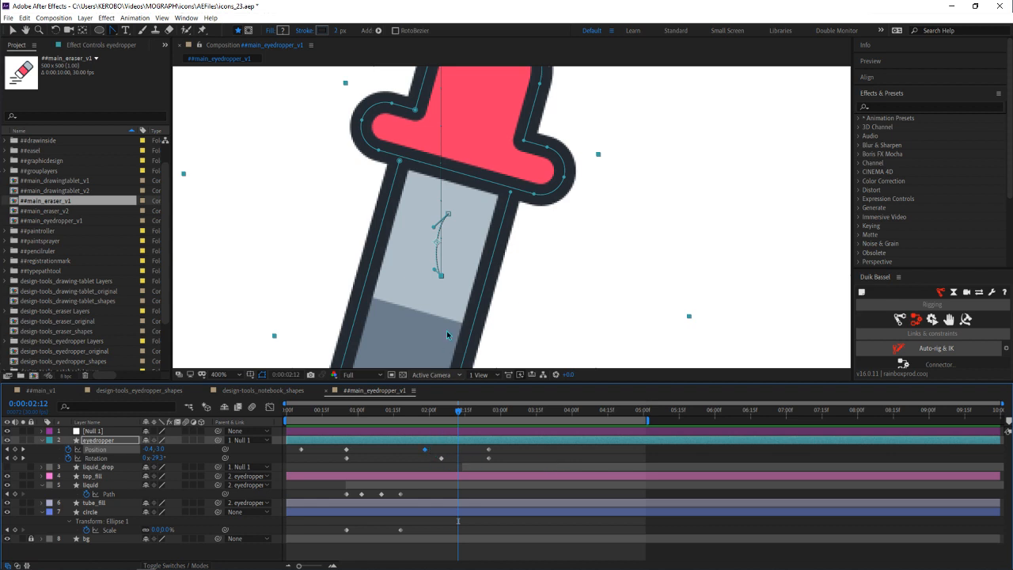
left_click_drag(445, 307, 486, 265)
scroll(492, 292, "down", 2)
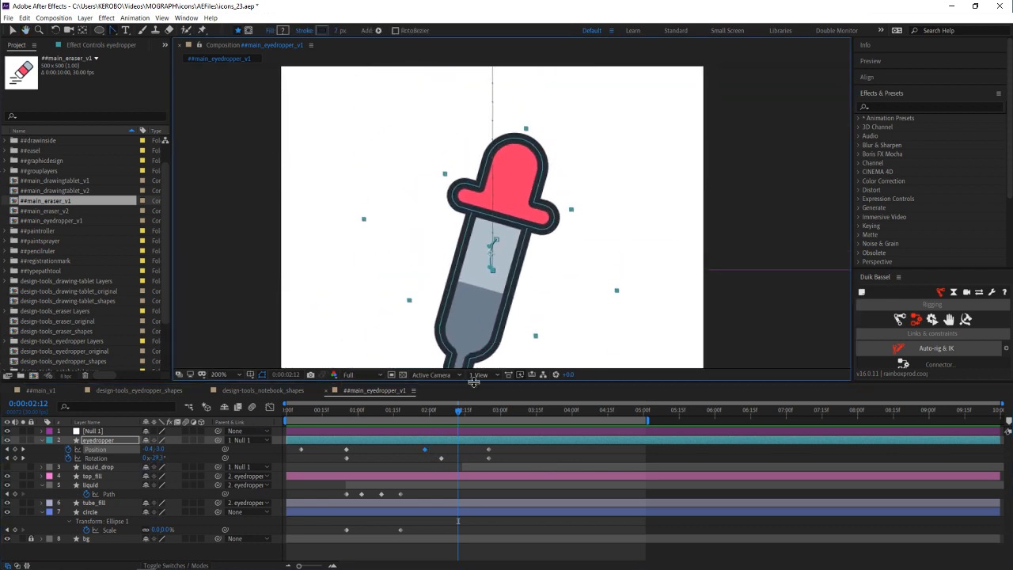
left_click(15, 450)
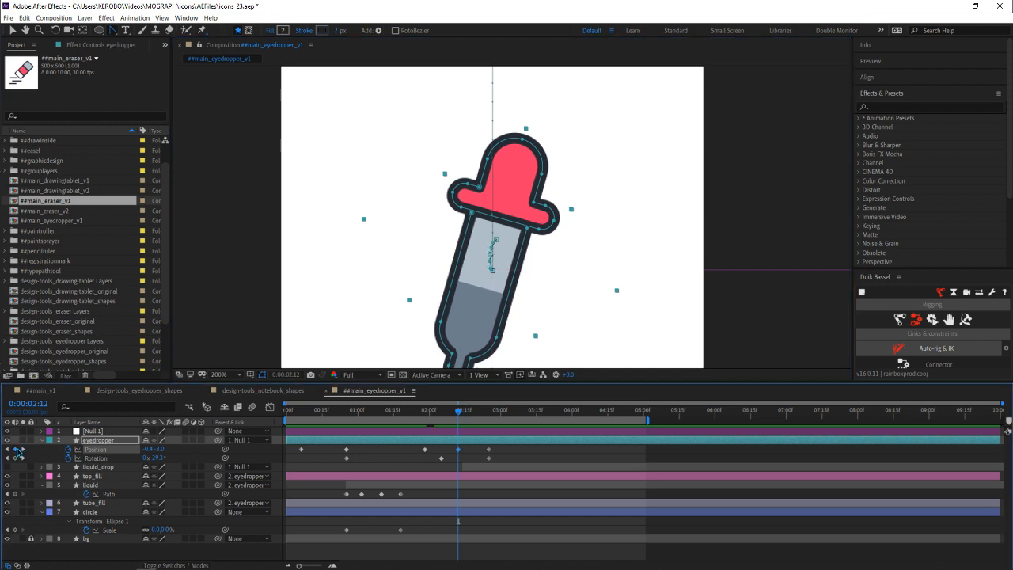
mouse_move(161, 450)
left_mouse_down()
mouse_move(150, 452)
mouse_move(158, 455)
left_mouse_up()
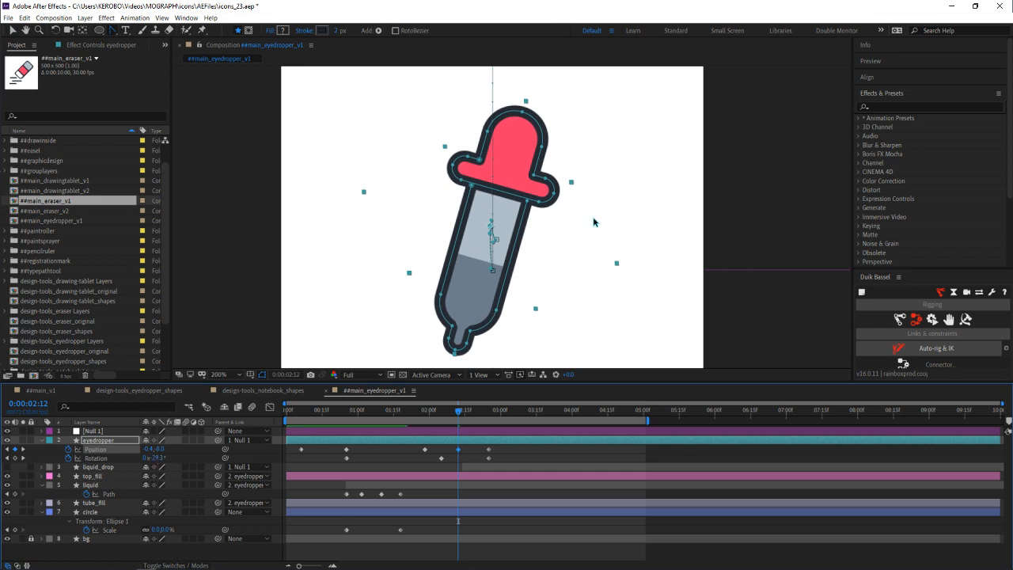
Arch the eyedropper's motion path over its 0:00:02:12 keyframe by adjusting the handles there and at the path's lowest keyframes
key(".")
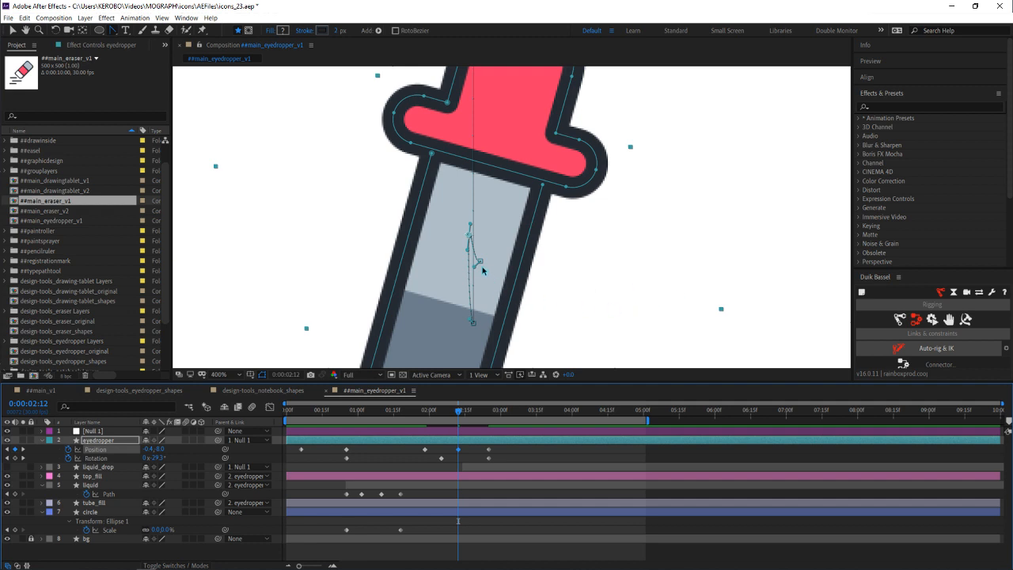
left_click_drag(474, 261, 482, 229)
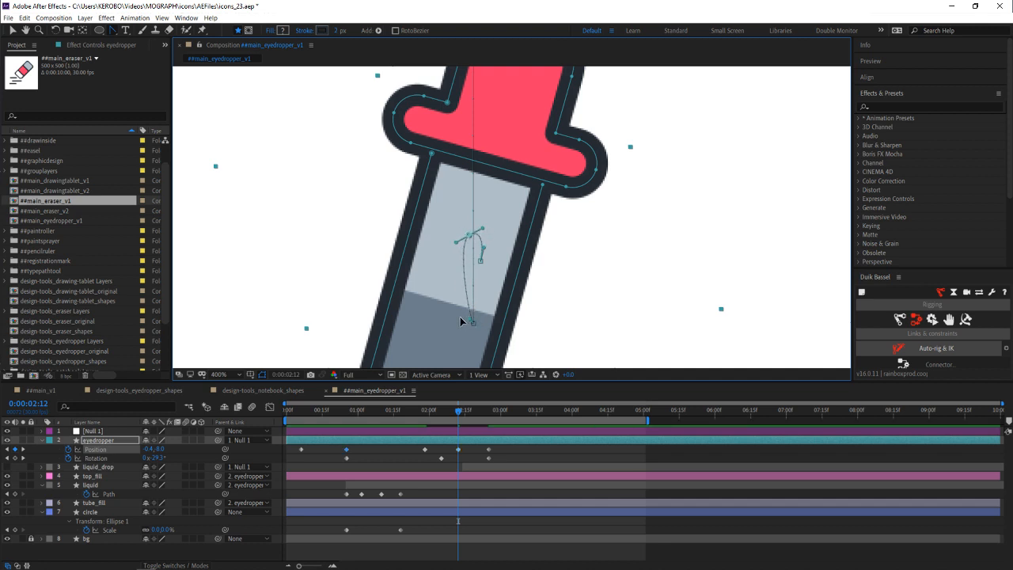
left_click(468, 322)
left_click(470, 322)
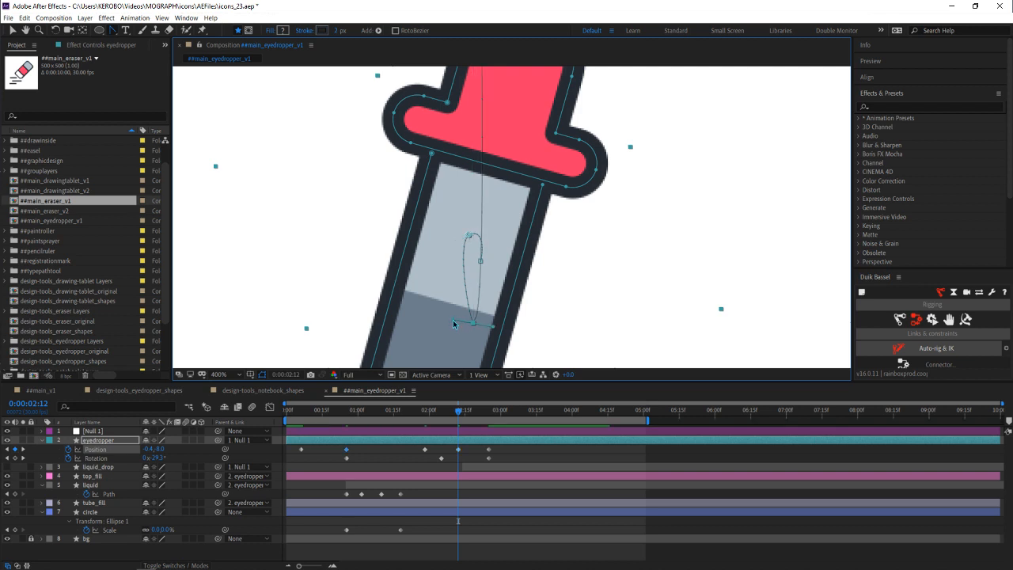
key("period")
left_click_drag(477, 332, 521, 213)
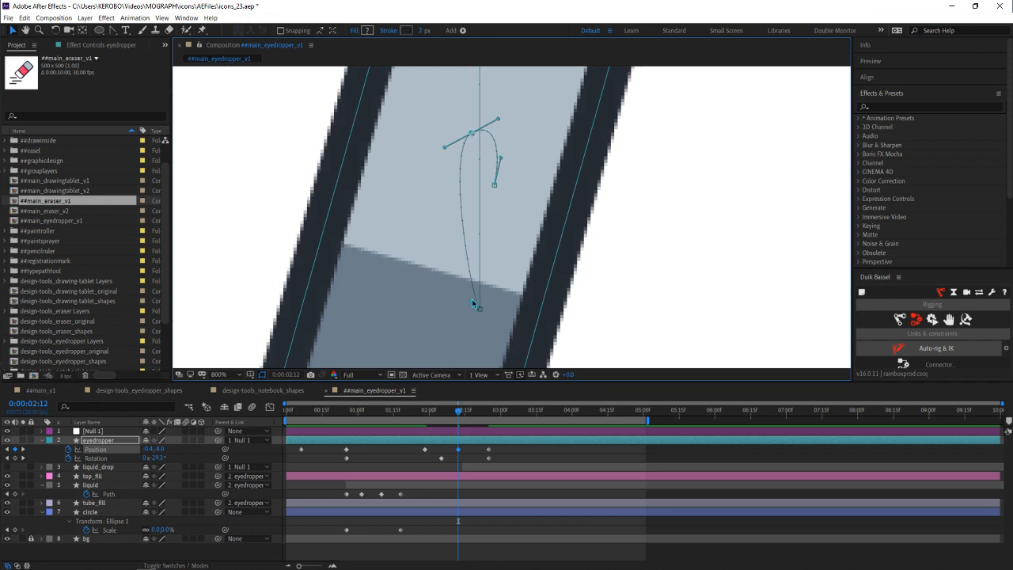
mouse_move(472, 300)
left_mouse_down()
mouse_move(439, 289)
mouse_move(462, 285)
mouse_move(471, 306)
mouse_move(467, 295)
left_mouse_up()
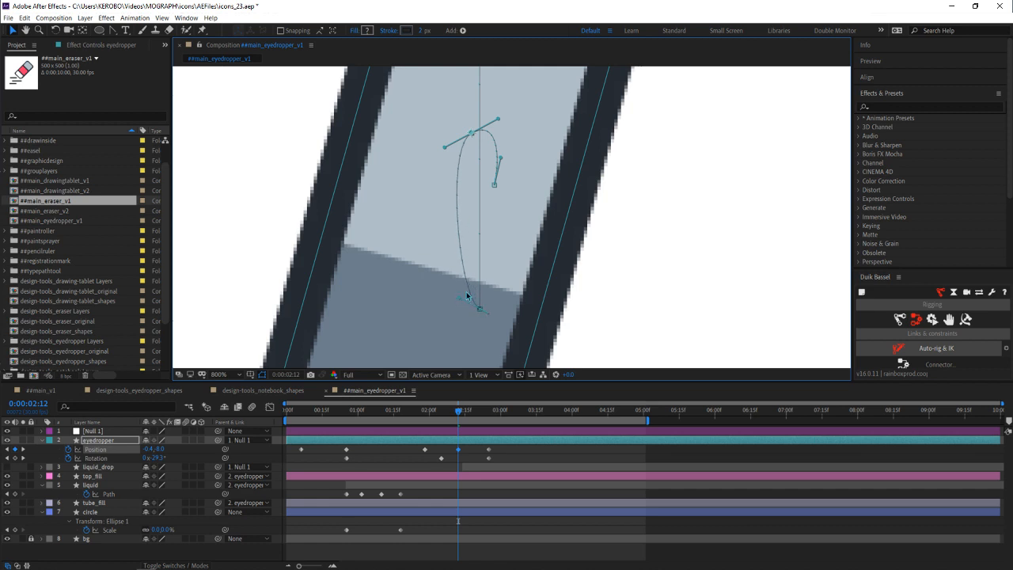
Play back the eyedropper's animation twice to review the arched lift and tilt
scroll(466, 293, "down", 2)
mouse_move(475, 245)
left_mouse_down()
mouse_move(457, 262)
mouse_move(466, 239)
left_mouse_up()
scroll(470, 233, "down", 1)
key("space")
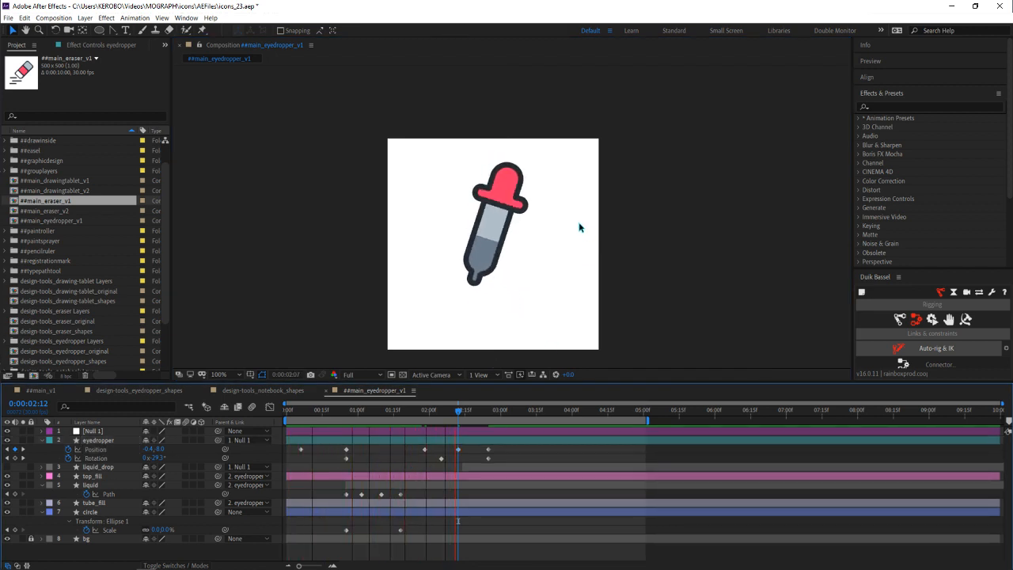
key("space")
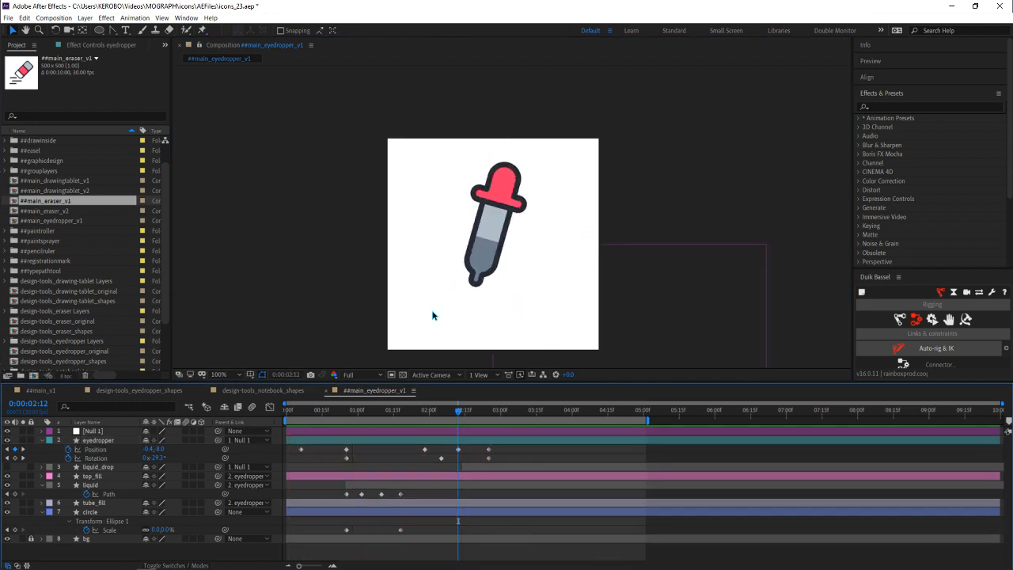
left_click(432, 317)
key("space")
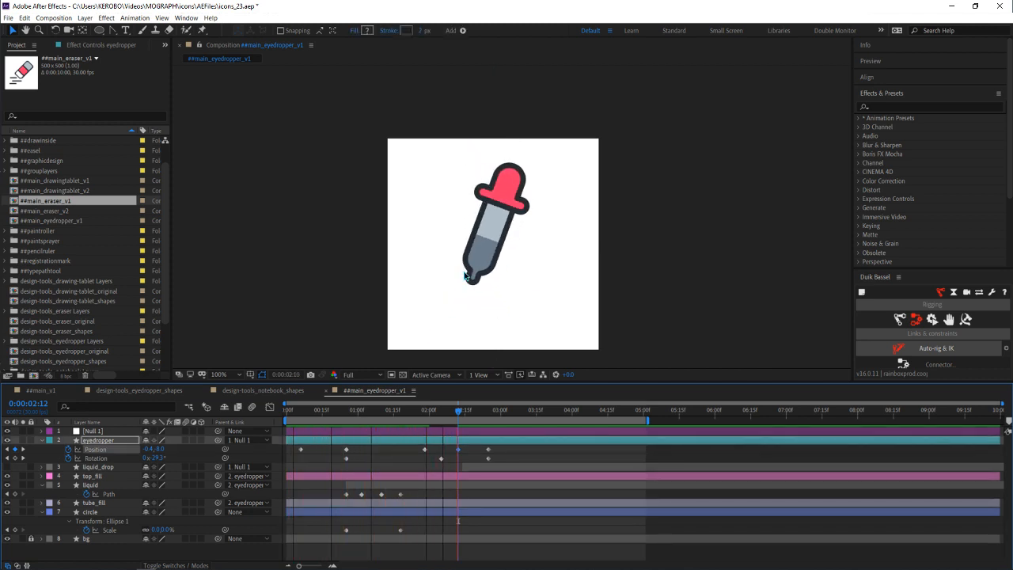
key("space")
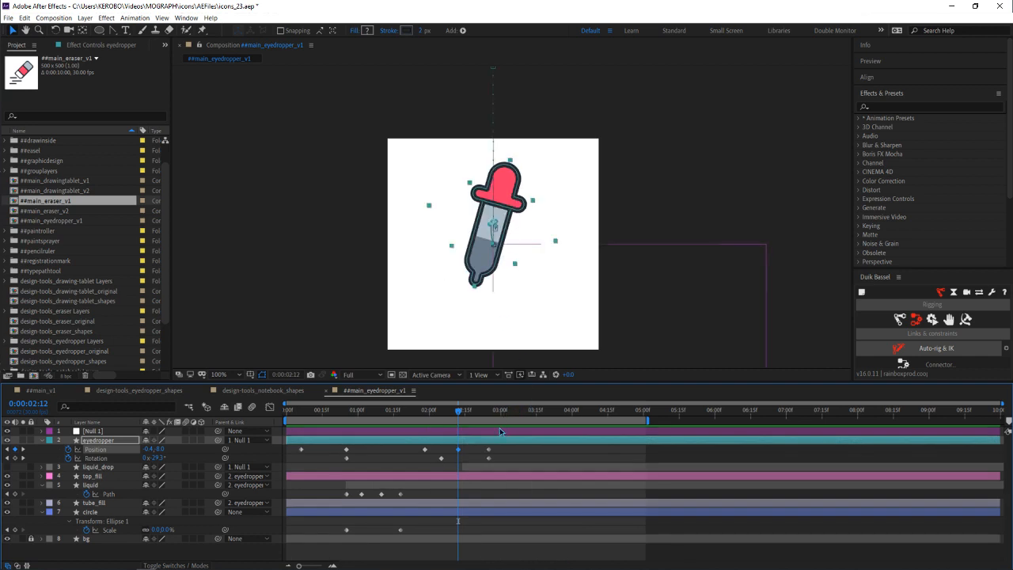
Shift the eyedropper's 0:00:02:12 keyframe along the canvas to a position of about 2.8, -5.1
scroll(536, 245, "up", 4)
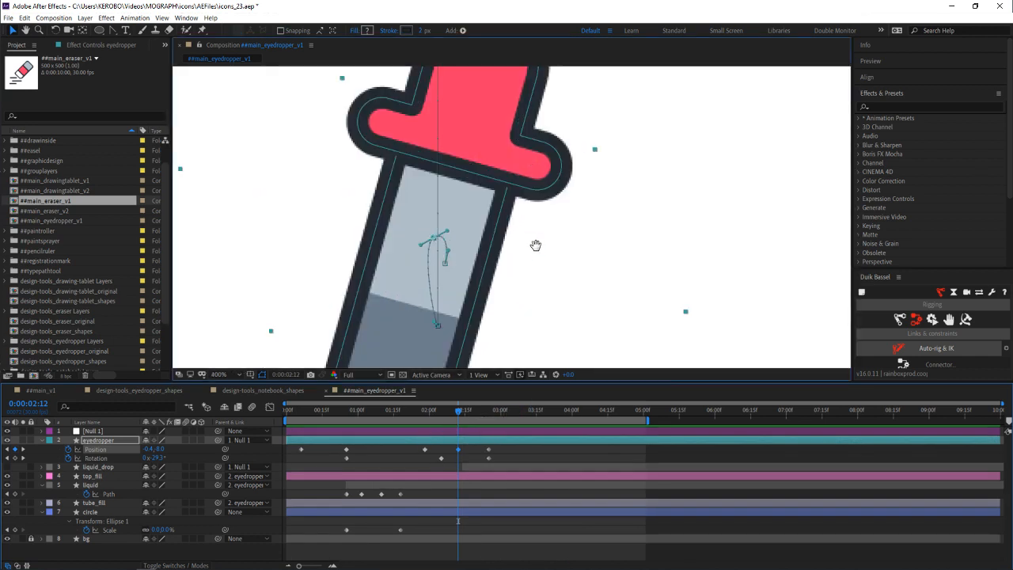
left_click_drag(535, 246, 593, 189)
left_click_drag(484, 185, 515, 226)
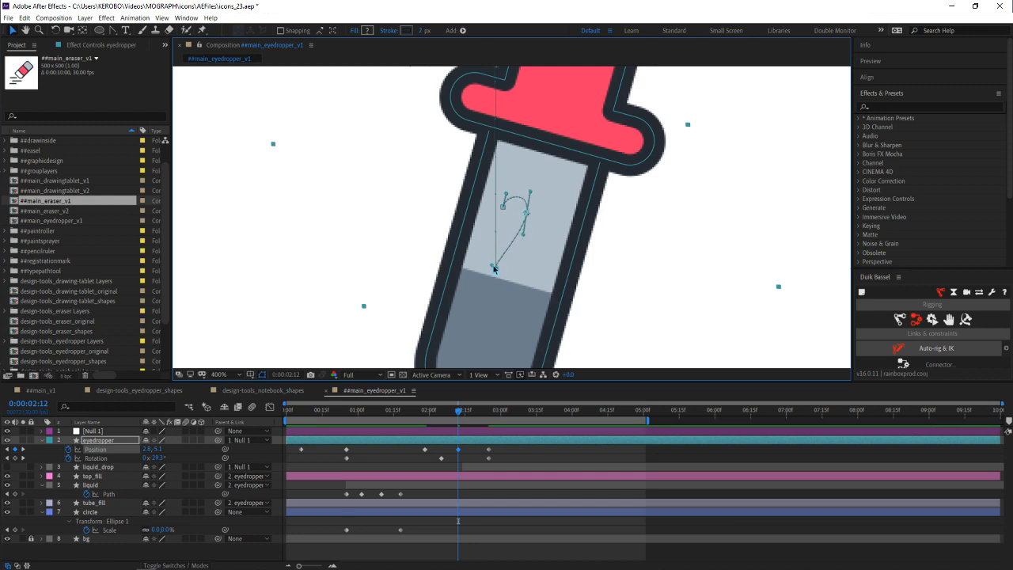
Pull the direction handle at the lowest point of the eyedropper's motion path in close to its vertex
left_click_drag(499, 266, 505, 267)
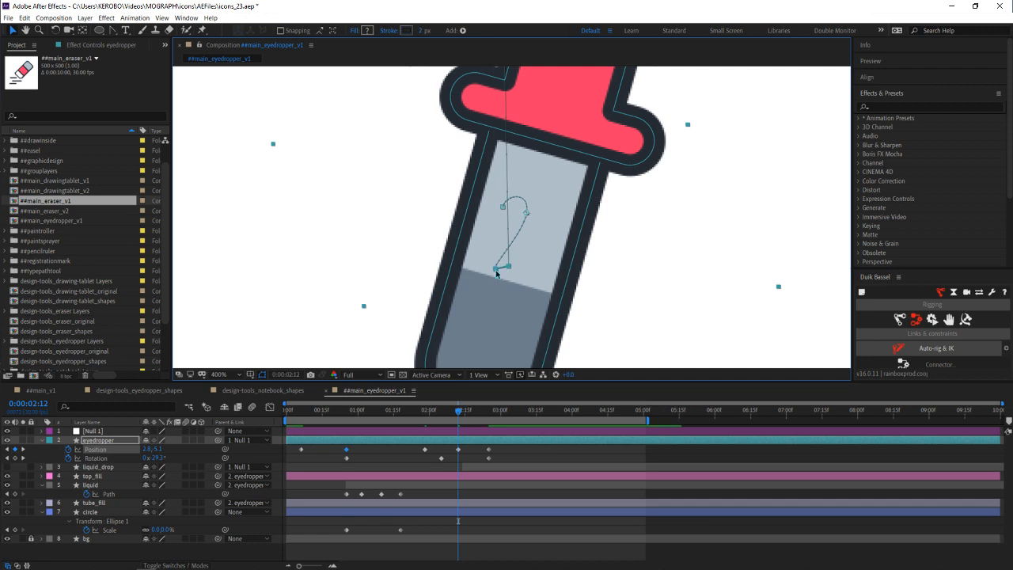
scroll(495, 273, "up", 1)
scroll(477, 231, "up", 1)
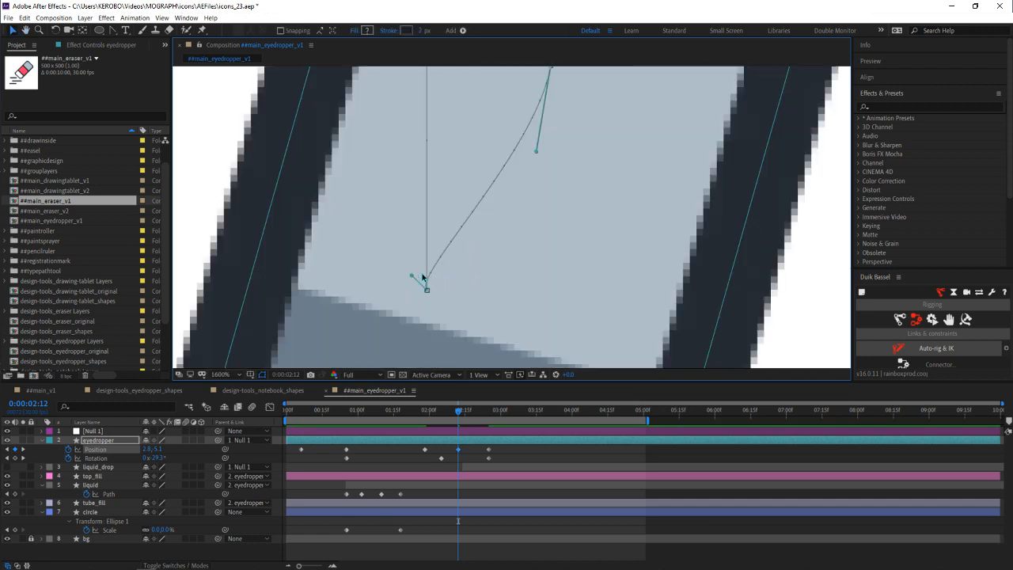
left_click_drag(411, 277, 431, 289)
scroll(430, 289, "down", 6)
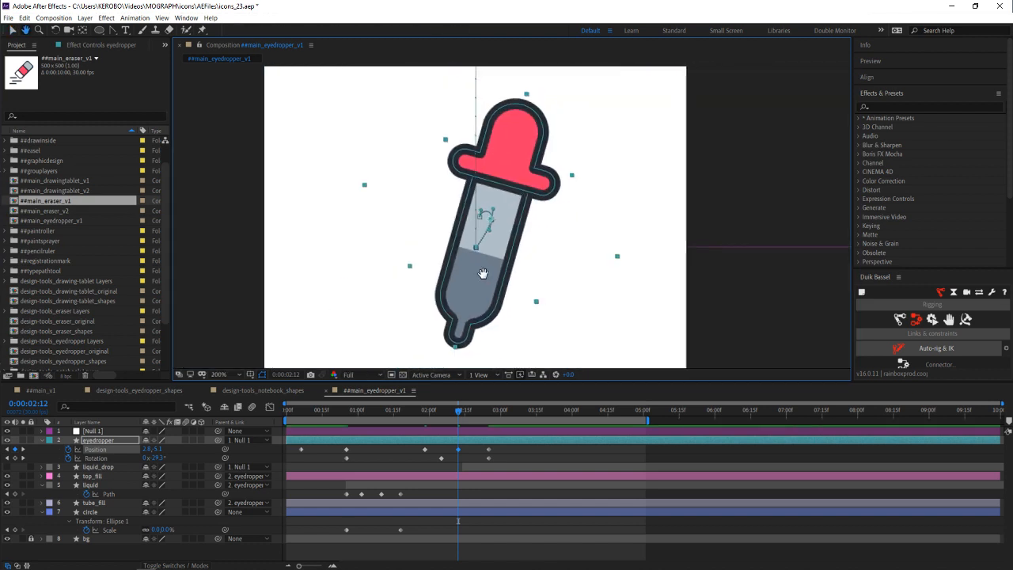
Try to convert the vertex at the lowest point of the eyedropper's motion path to a corner
scroll(487, 274, "up", 4)
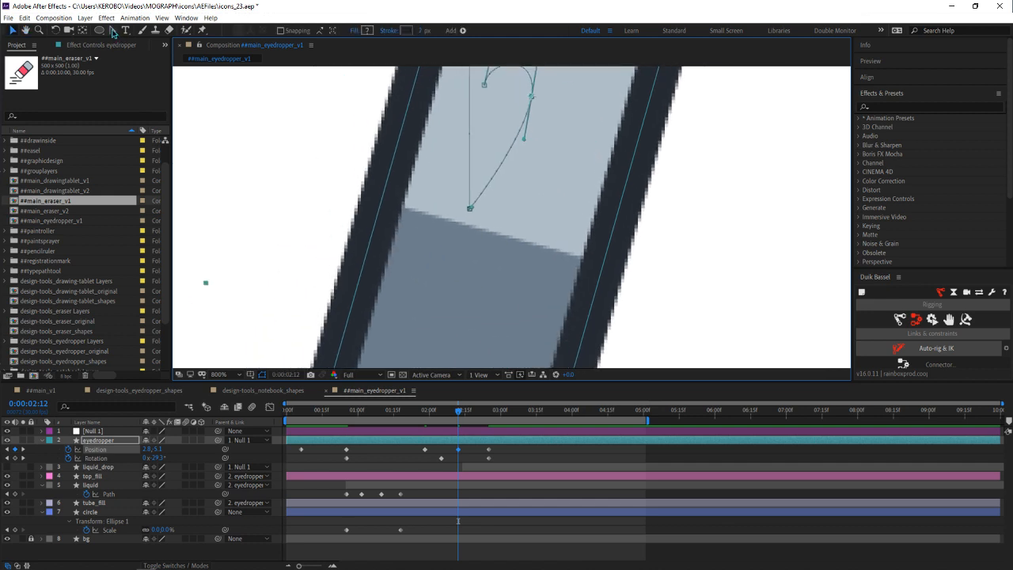
left_click(113, 30)
scroll(451, 246, "up", 2)
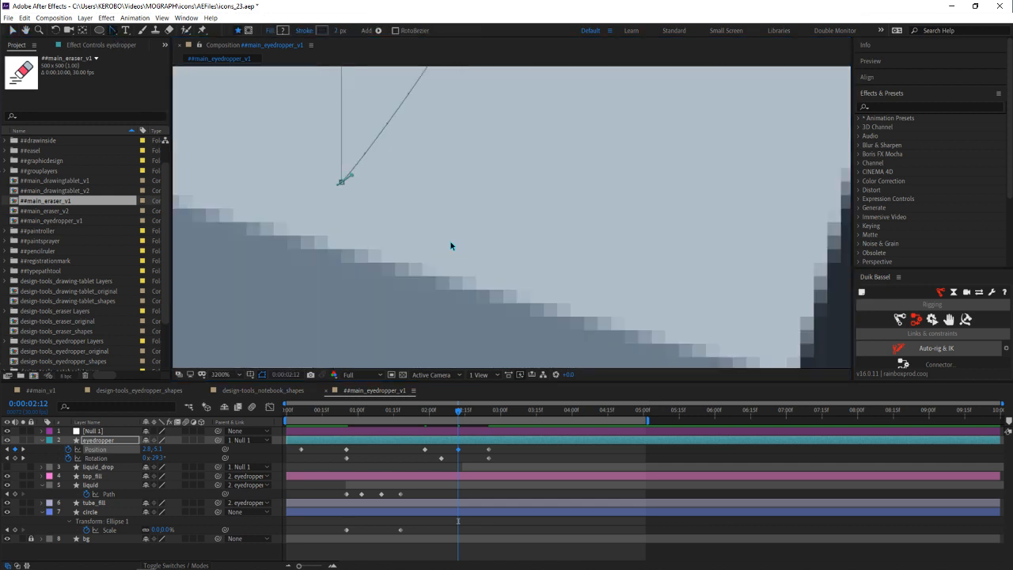
left_click(340, 184)
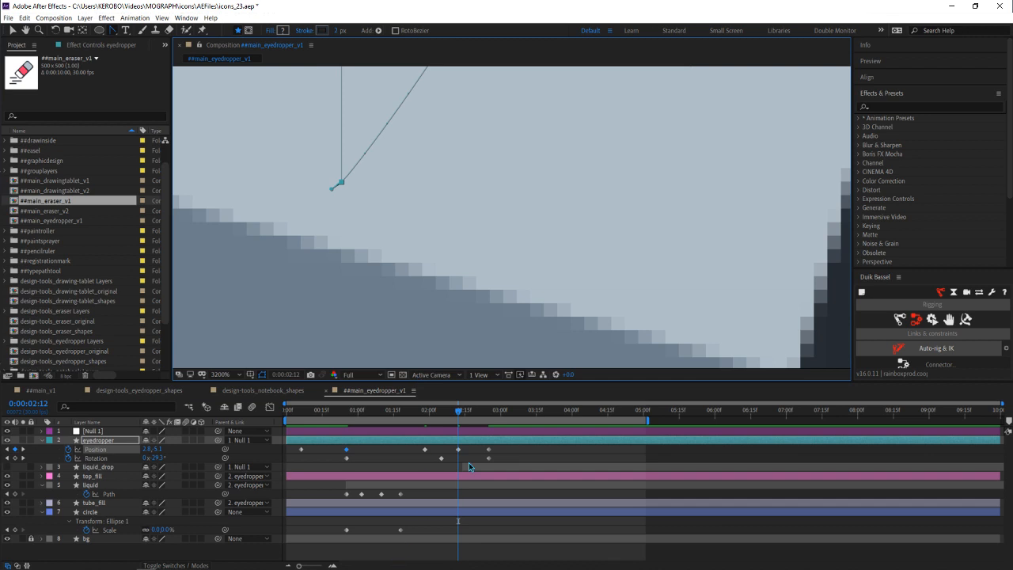
key("v")
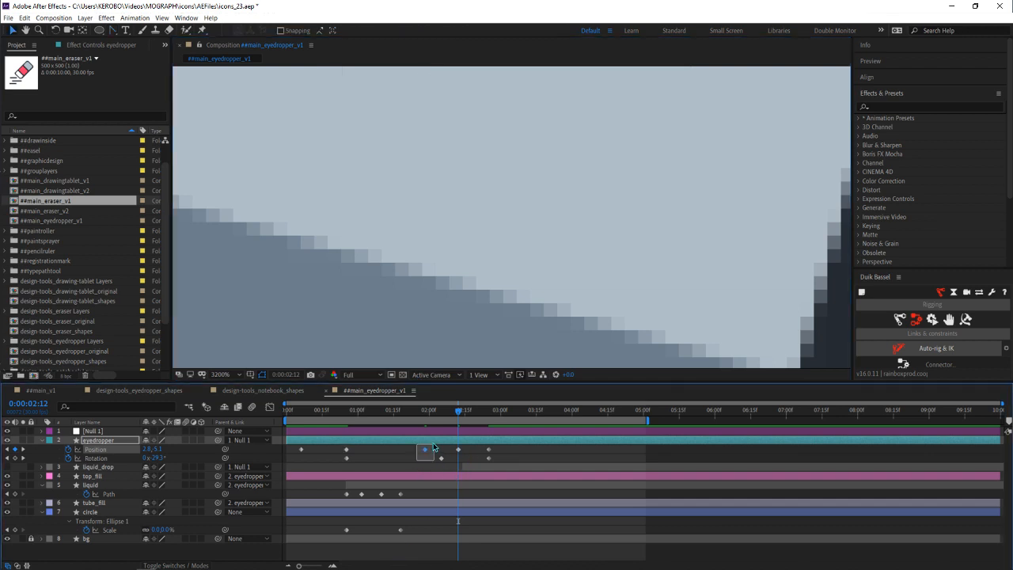
Set the spatial interpolation of the eyedropper's position keyframe just before 0:00:02:00 to Linear
left_click(424, 450)
right_click(425, 451)
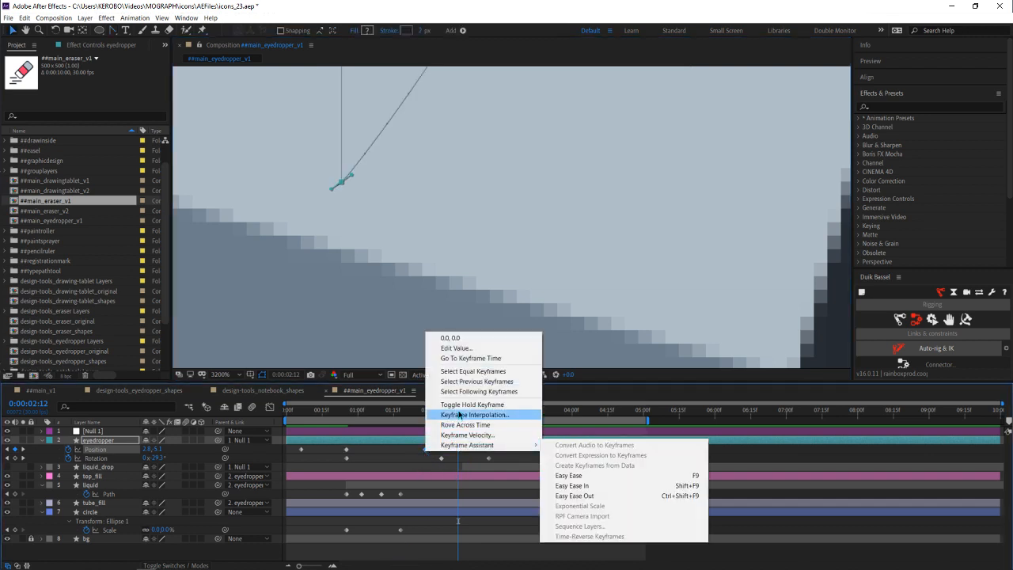
left_click(471, 414)
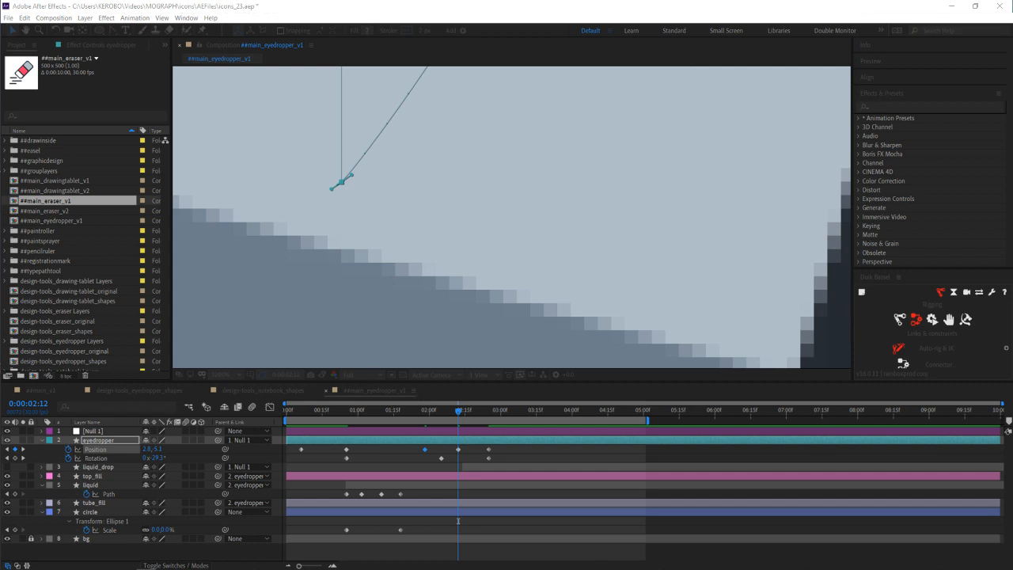
left_click_drag(531, 175, 412, 166)
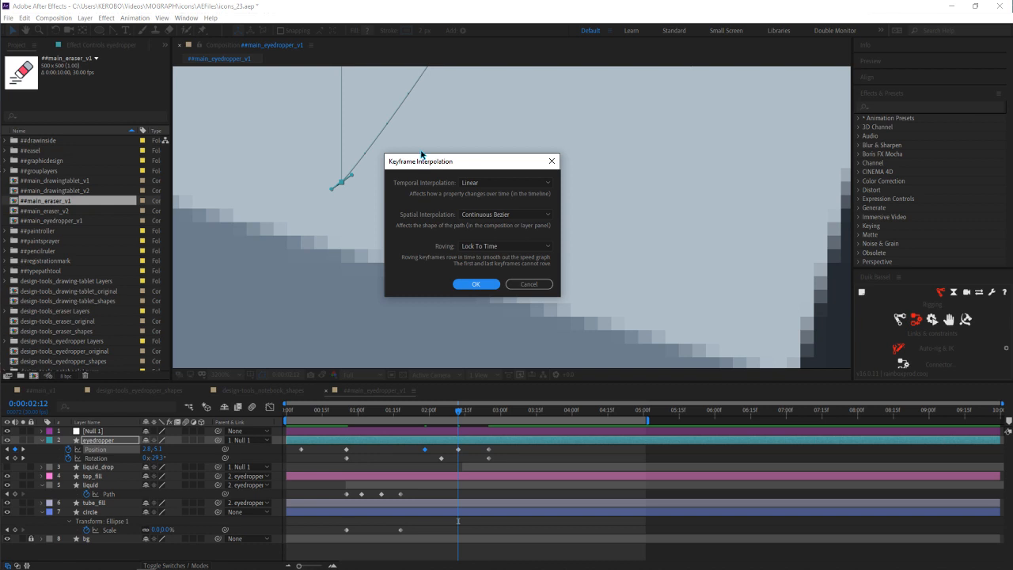
left_click(489, 215)
left_click(498, 240)
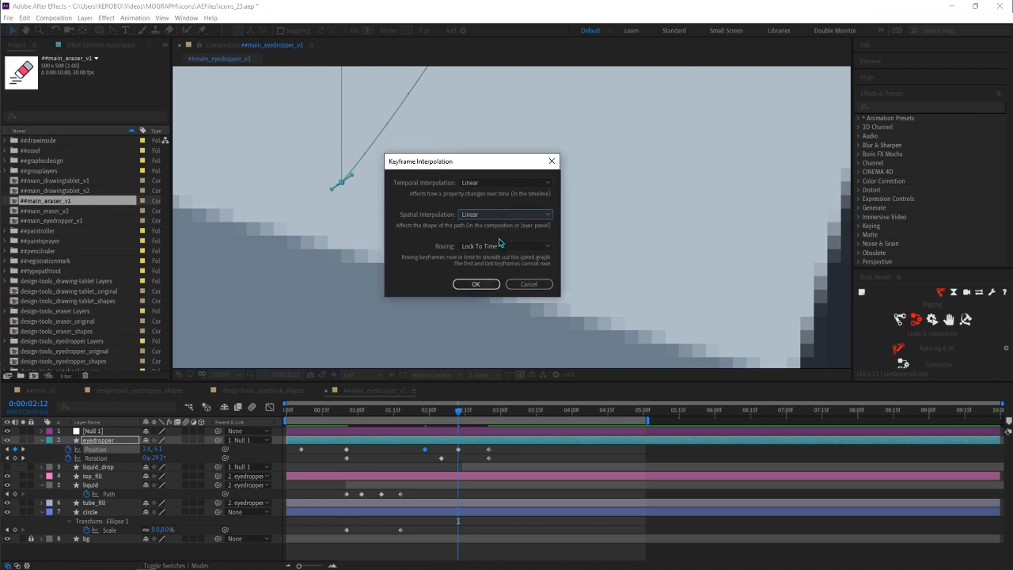
left_click(476, 283)
Play back the eyedropper's animation from around 0:00:00:28 to check the lift with the straightened start
scroll(317, 192, "up", 6)
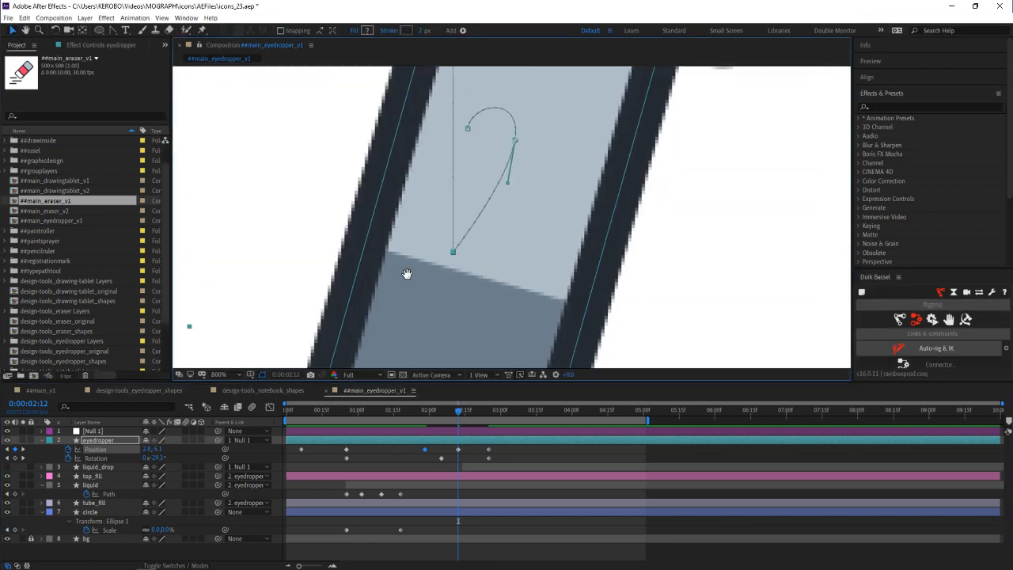
key("comma")
key("comma")
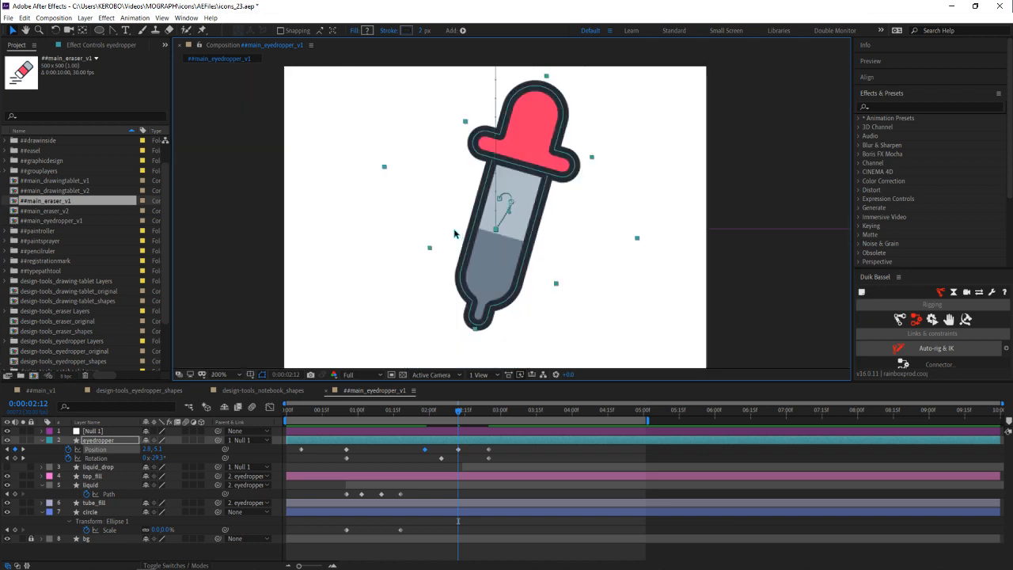
left_click(356, 413)
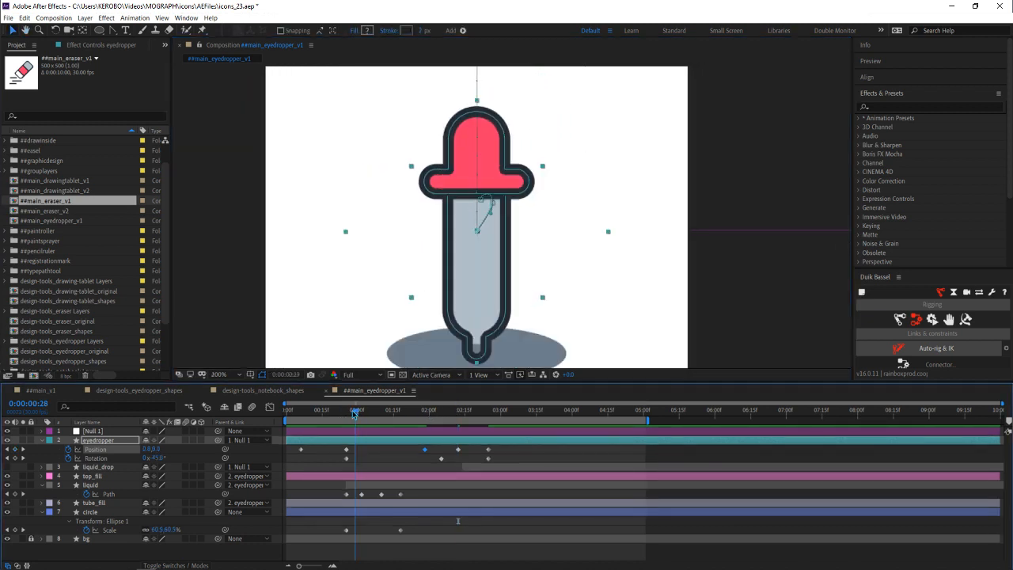
key("space")
scroll(479, 292, "down", 1)
left_click_drag(479, 274, 451, 301)
scroll(460, 274, "up", 1)
left_click(338, 440)
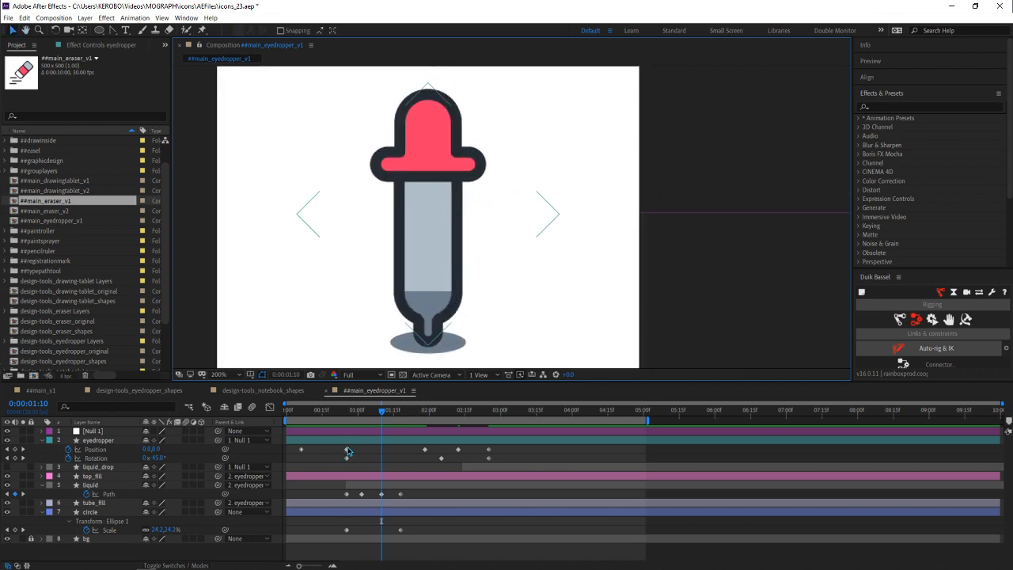
Scrub through the eyedropper's fill and lift up to 0:00:02:04 and preview the tilt to its final pose
left_click(347, 450)
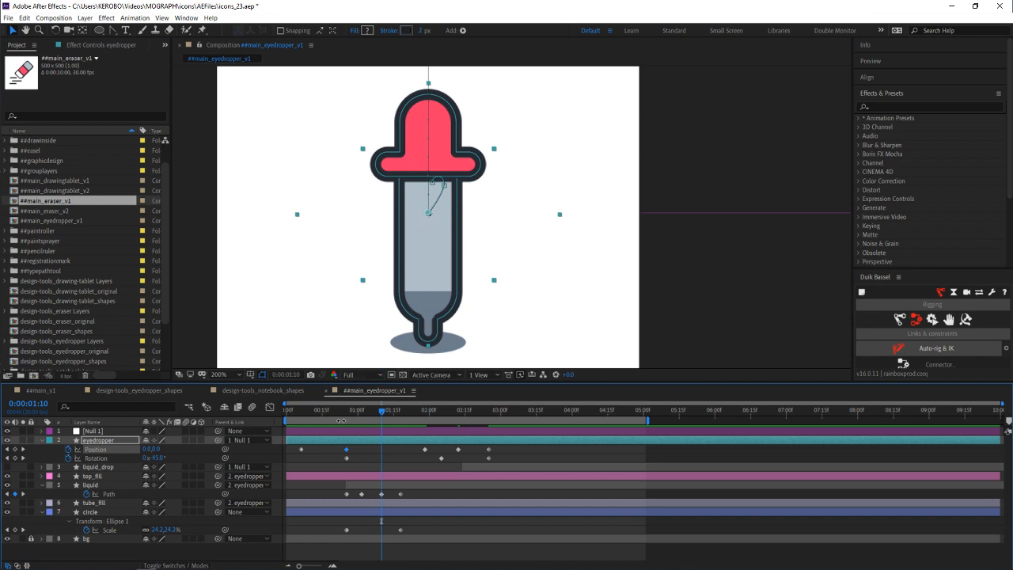
left_click_drag(345, 414, 439, 413)
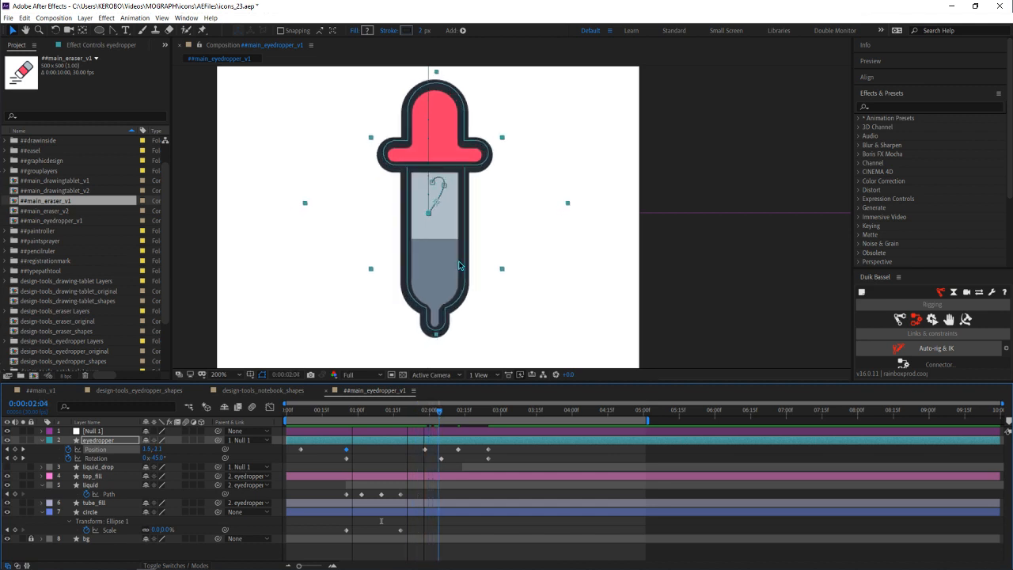
scroll(455, 273, "down", 1)
key("space")
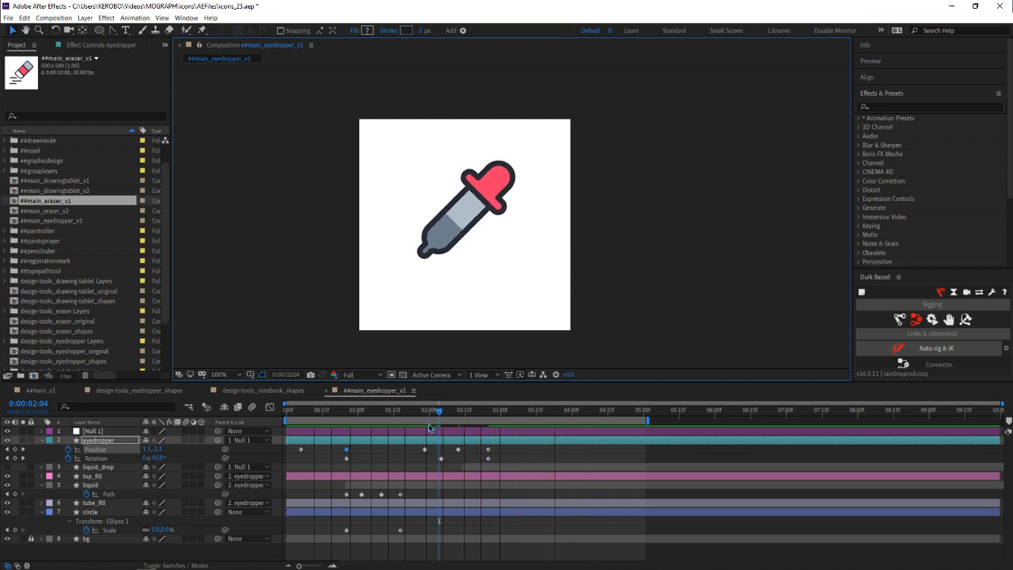
key("space")
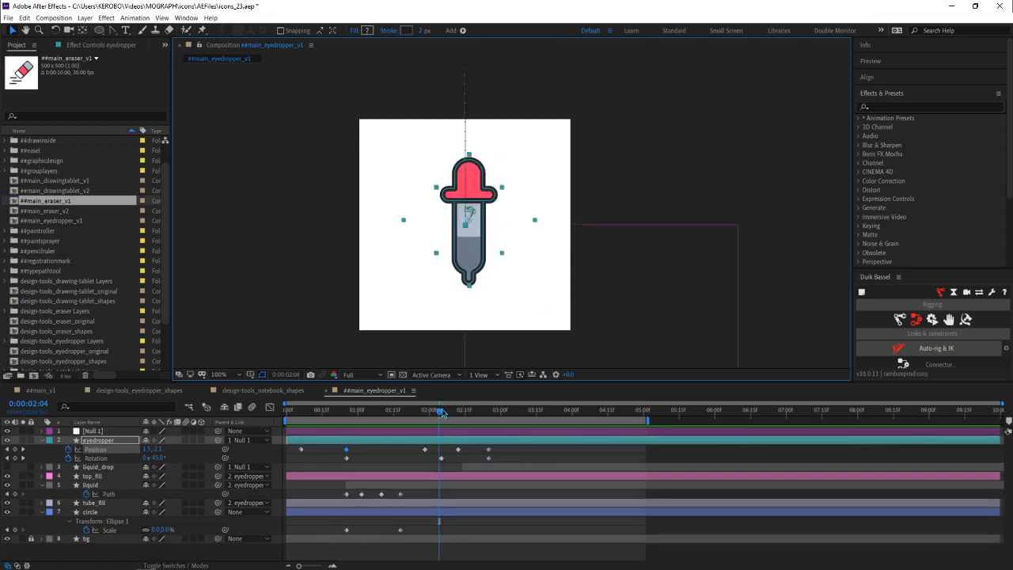
Widen the arch of the eyedropper's motion path by moving its 0:00:02:12 vertex outward and lengthening the surrounding handles into upright ones
left_click_drag(441, 413, 508, 410)
scroll(482, 291, "up", 1)
left_click_drag(467, 274, 458, 293)
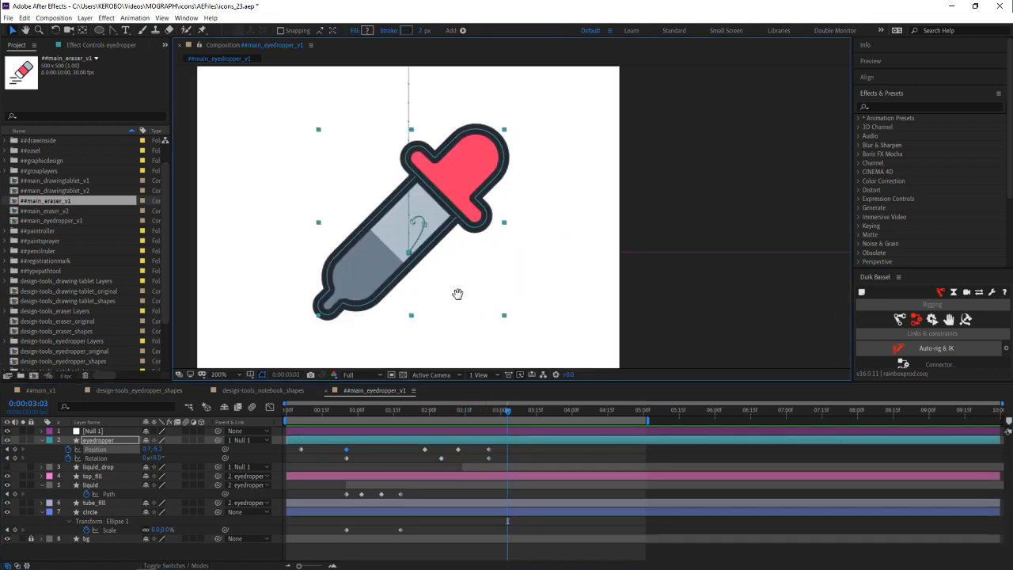
scroll(457, 293, "up", 3)
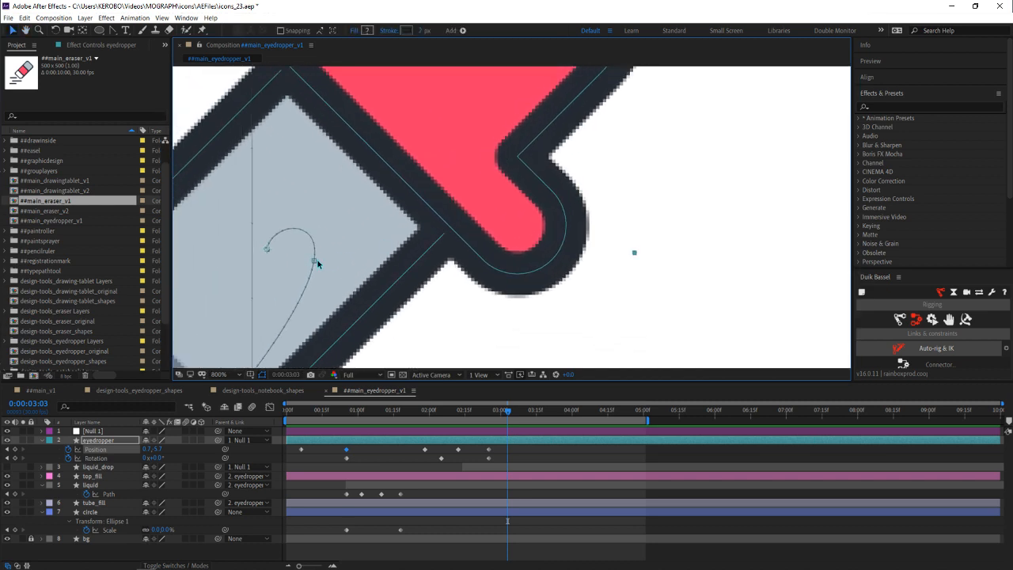
left_click_drag(313, 260, 357, 245)
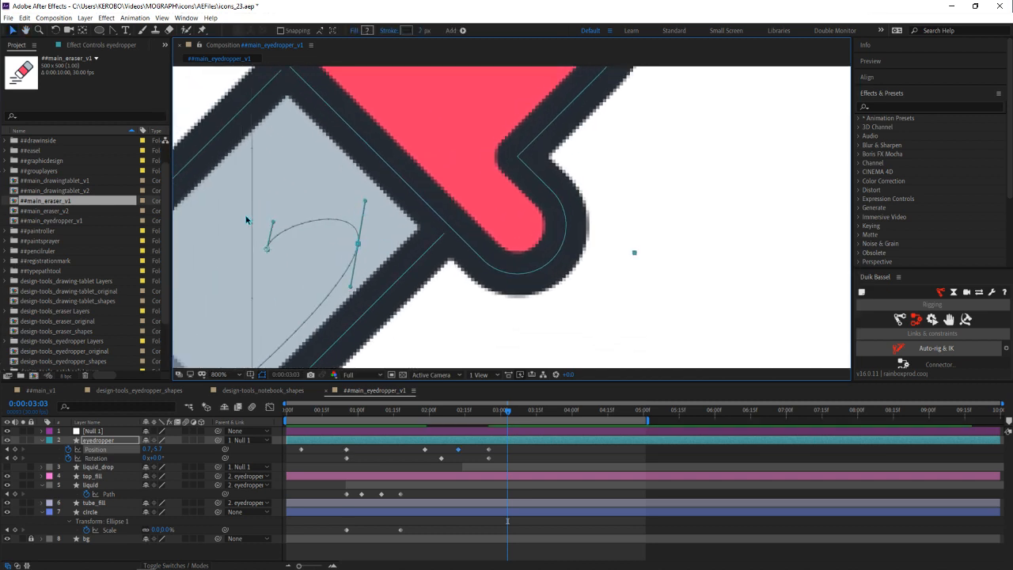
left_click_drag(272, 225, 269, 186)
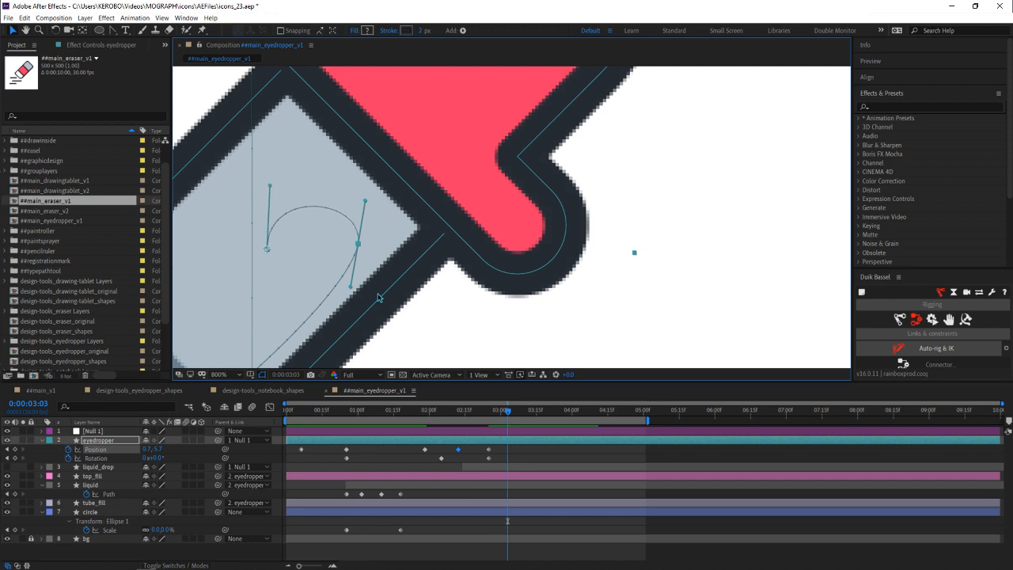
left_click_drag(352, 290, 356, 311)
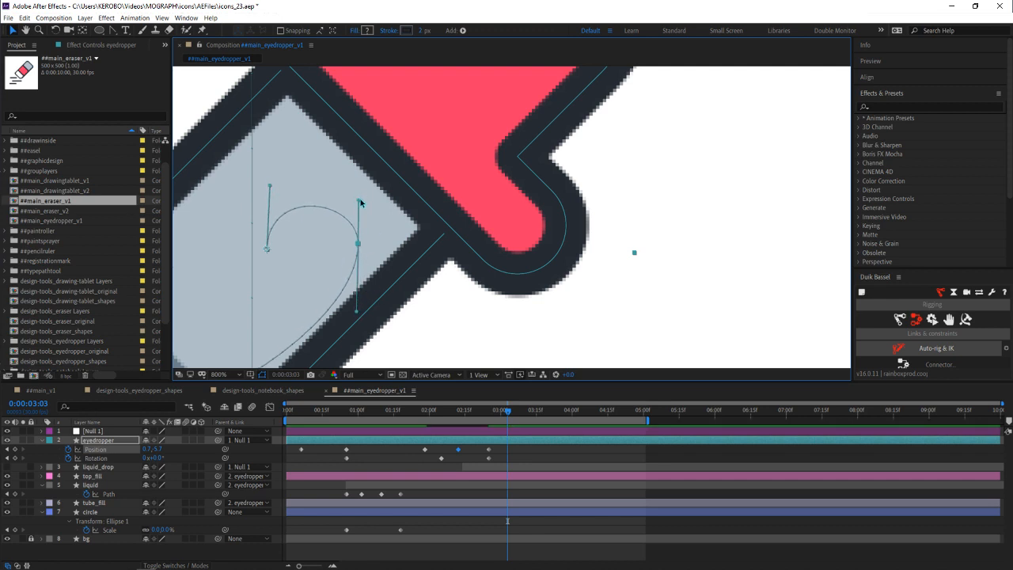
left_click_drag(360, 204, 356, 170)
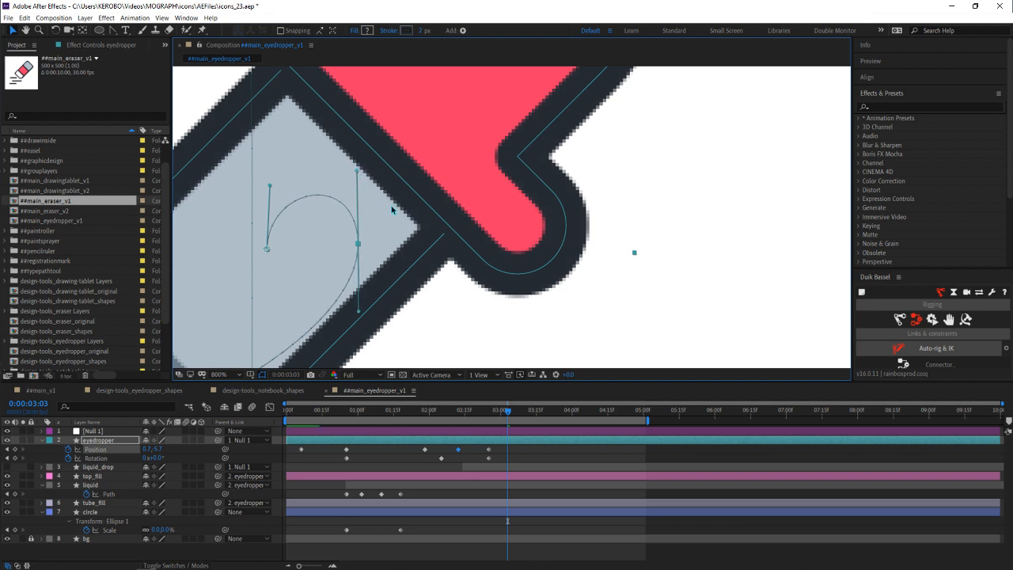
scroll(394, 209, "down", 3)
scroll(425, 246, "up", 1)
left_click_drag(461, 258, 447, 265)
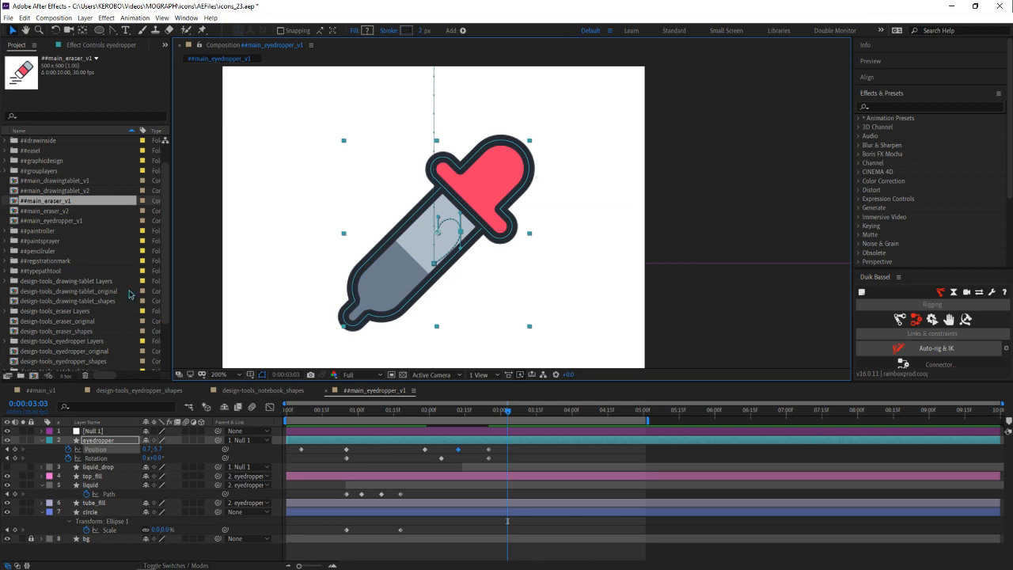
Open the ##main_eraser_v2 composition and examine the arched motion path of its eraser_lines 2 layer
scroll(79, 291, "up", 1)
left_click(58, 241)
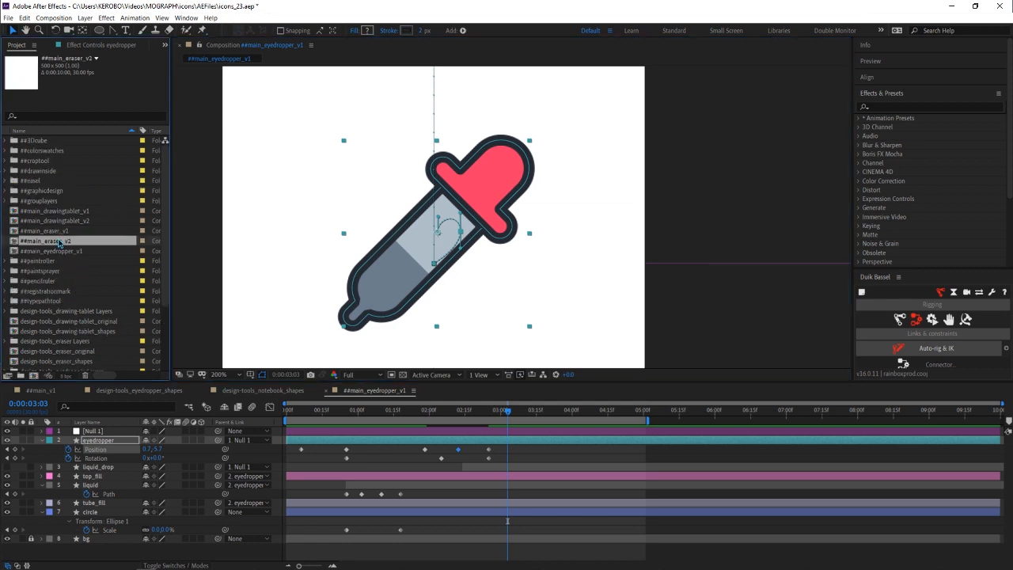
double_click(58, 241)
scroll(486, 227, "down", 1)
scroll(506, 253, "up", 2)
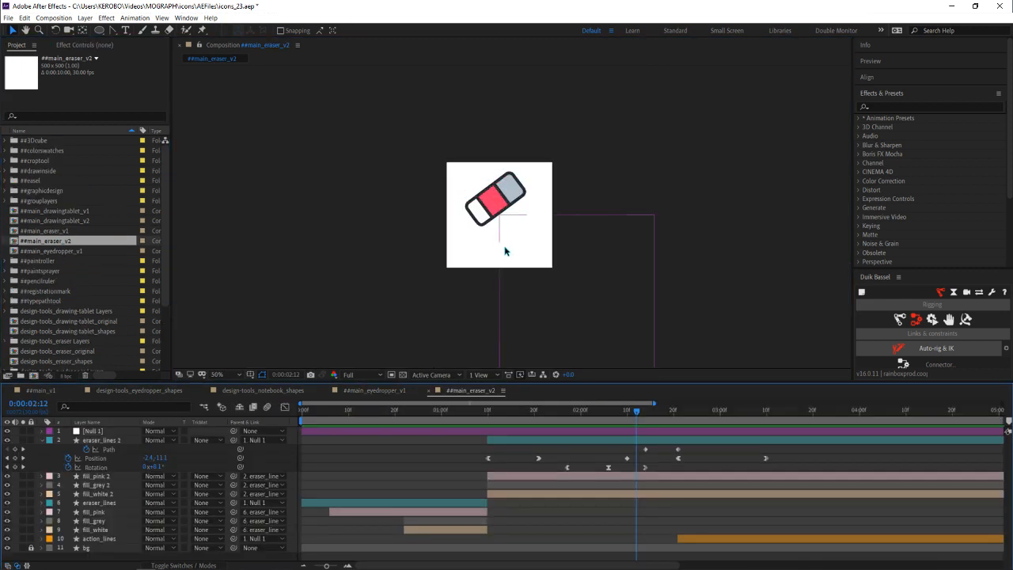
left_click_drag(510, 260, 508, 263)
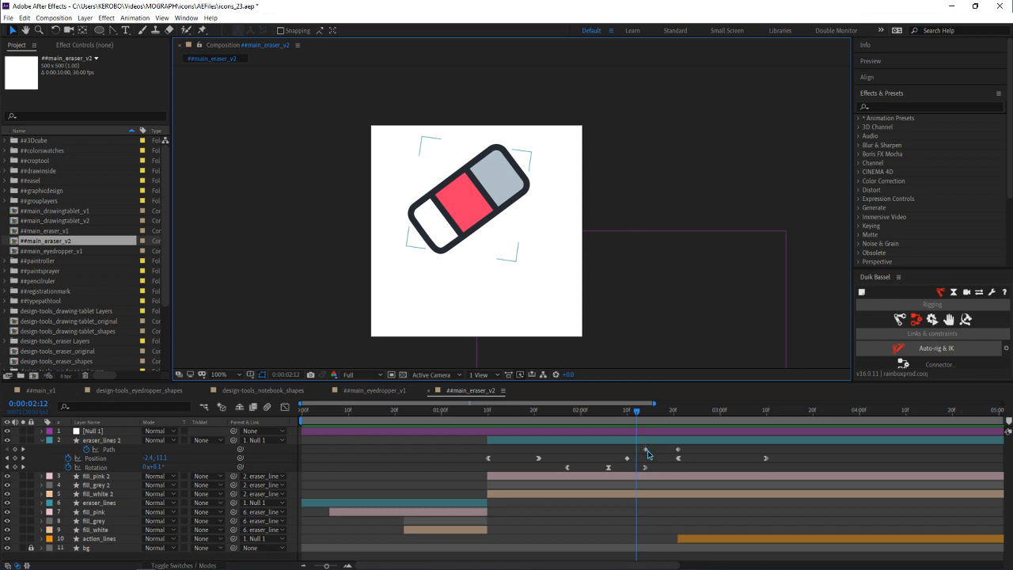
left_click(610, 440)
scroll(433, 200, "up", 1)
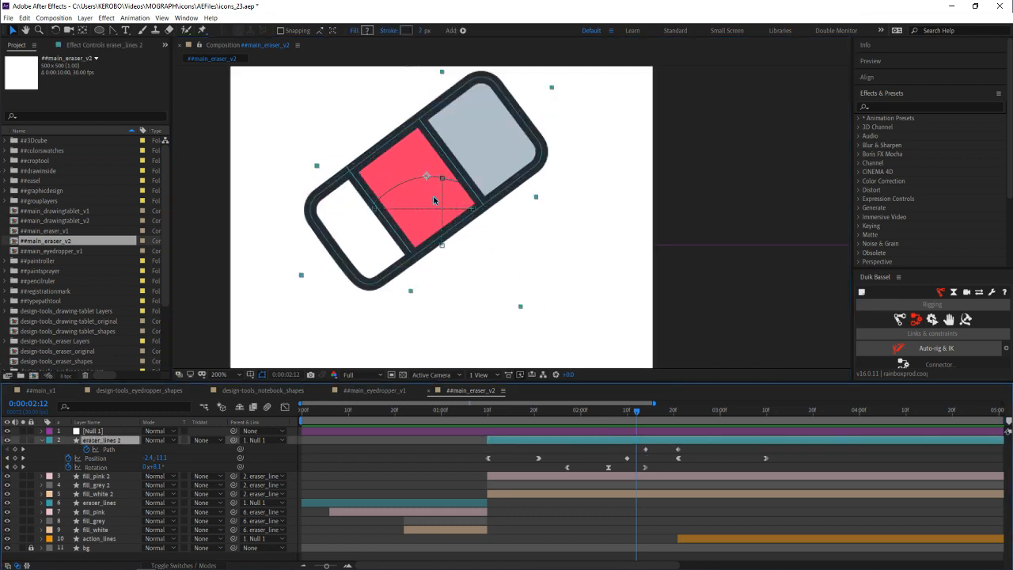
scroll(434, 201, "up", 1)
left_click_drag(382, 193, 510, 267)
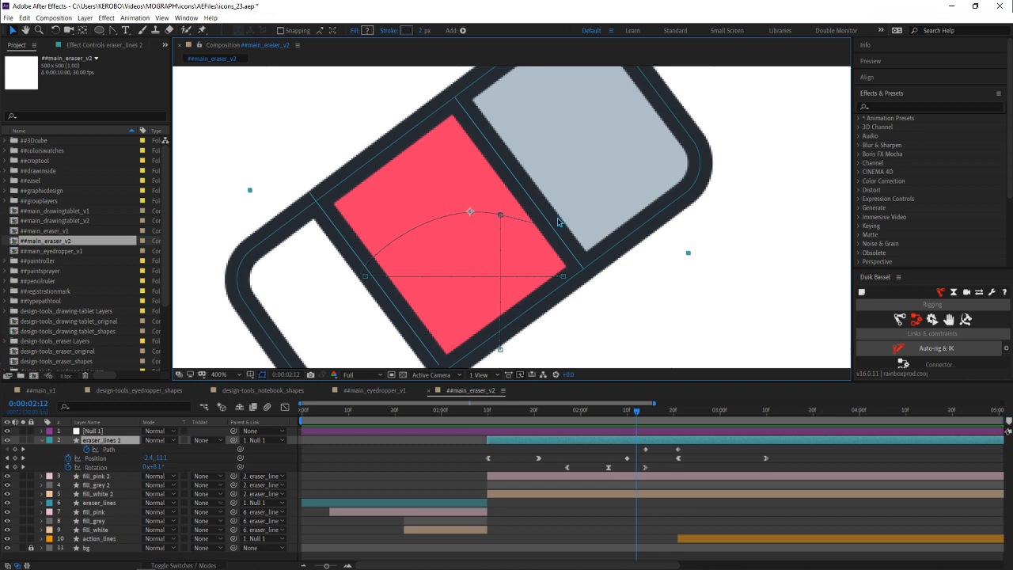
left_click_drag(557, 238, 544, 230)
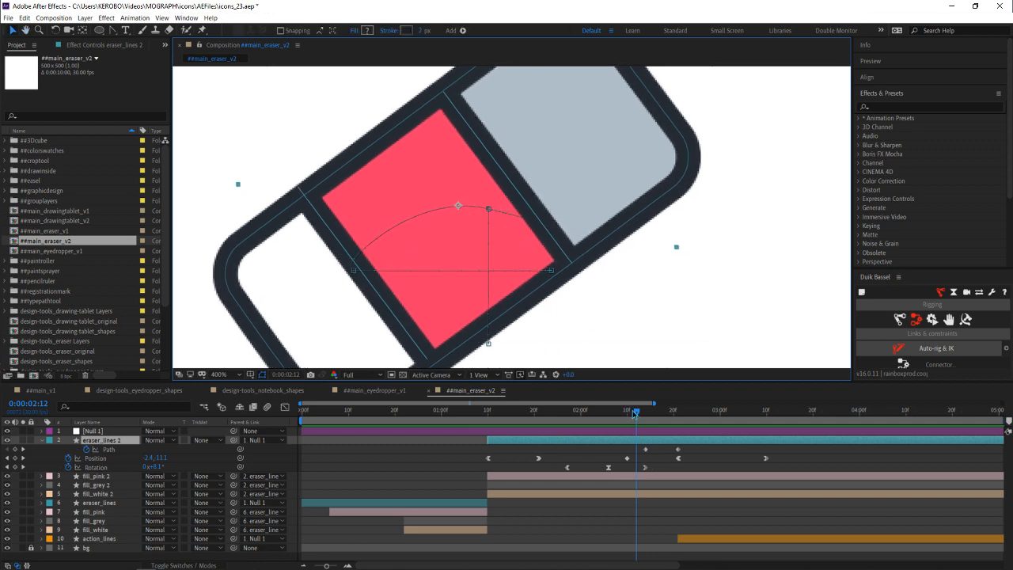
Scrub the eraser's animation between 0:00:01:27 and 0:00:02:27 to study how it rotates along its arc
left_click_drag(637, 416, 608, 415)
scroll(541, 278, "down", 1)
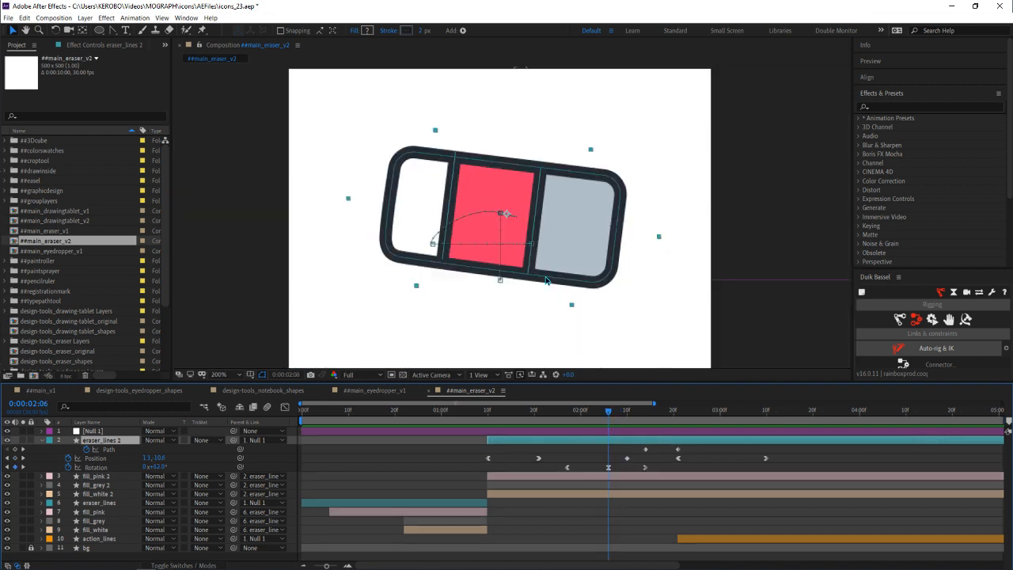
left_click_drag(540, 278, 498, 267)
left_click_drag(597, 416, 566, 417)
scroll(528, 282, "down", 1)
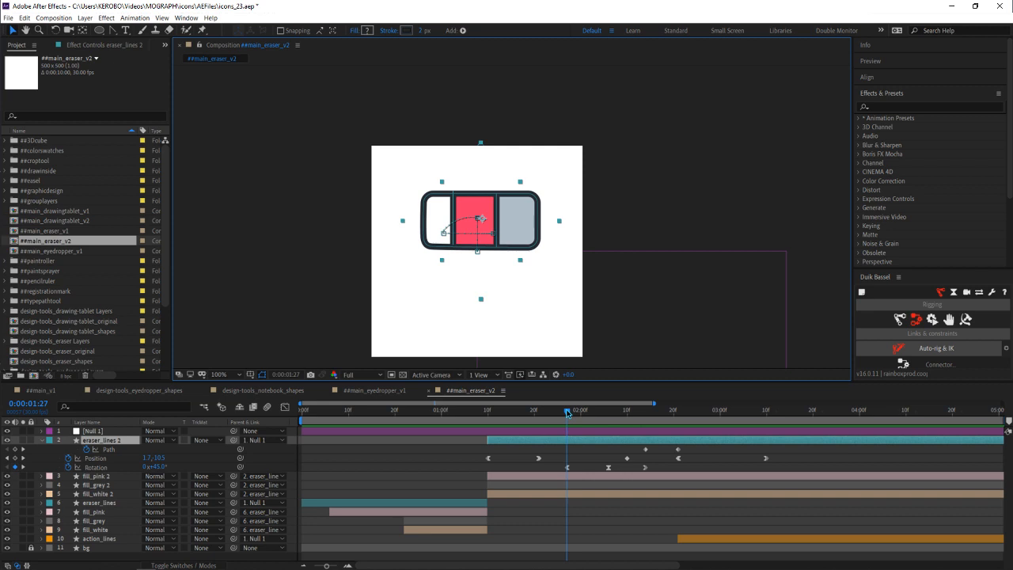
mouse_move(567, 412)
left_mouse_down()
mouse_move(614, 431)
mouse_move(705, 433)
left_mouse_up()
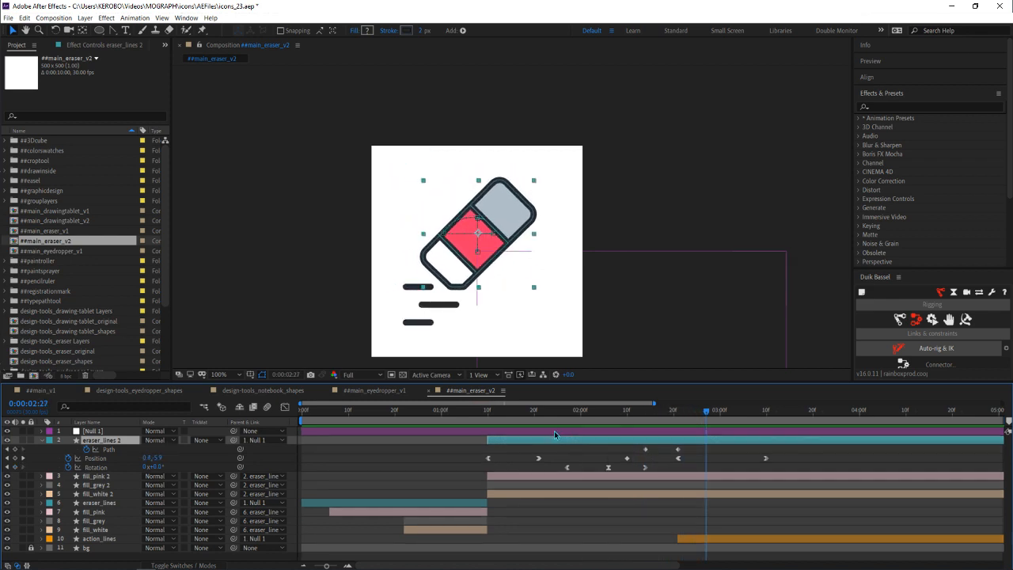
Play back and scrub the eraser animation to 0:00:03:03, and close ##main_eraser_v2 to return to ##main_eyedropper_v1
key("space")
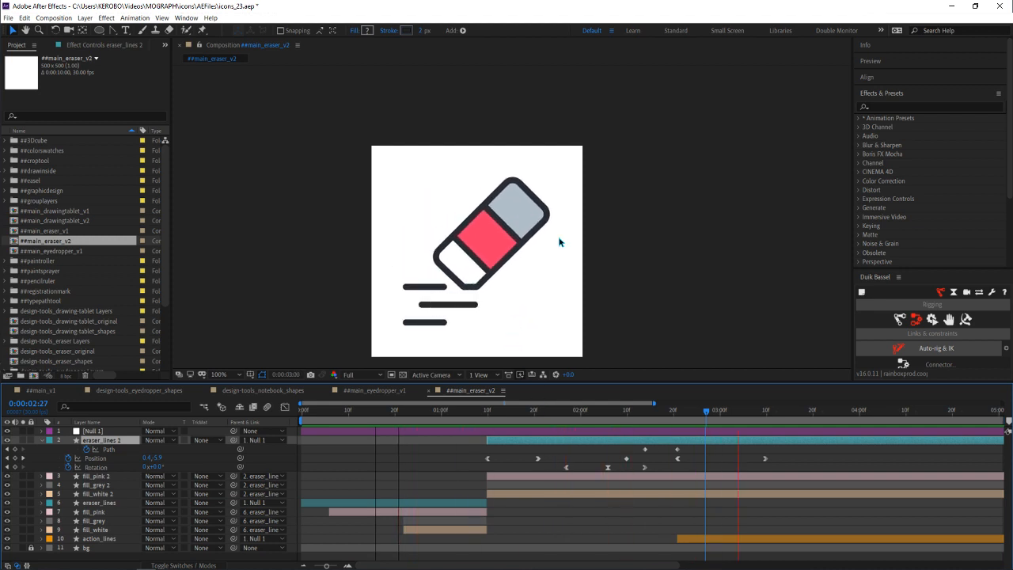
left_click_drag(557, 412, 734, 424)
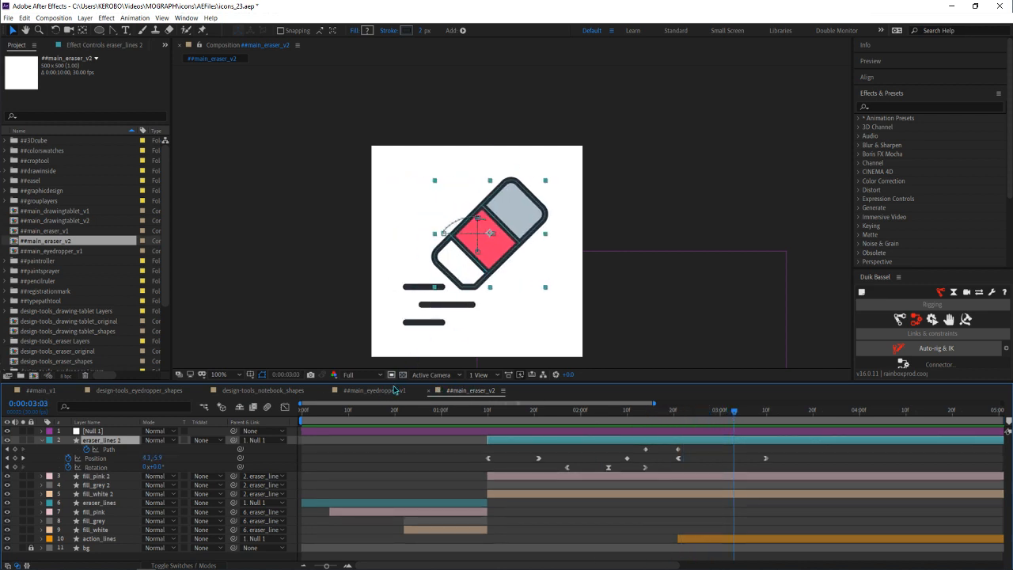
left_click(429, 391)
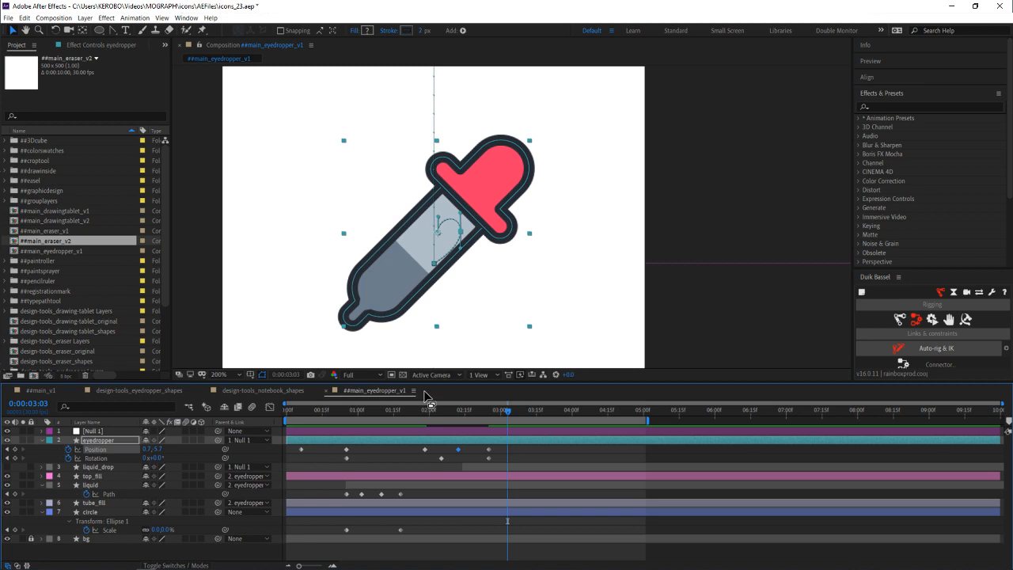
Deselect the layers and play back the eyedropper animation in ##main_eyedropper_v1
left_click(511, 456)
scroll(432, 255, "down", 1)
key("space")
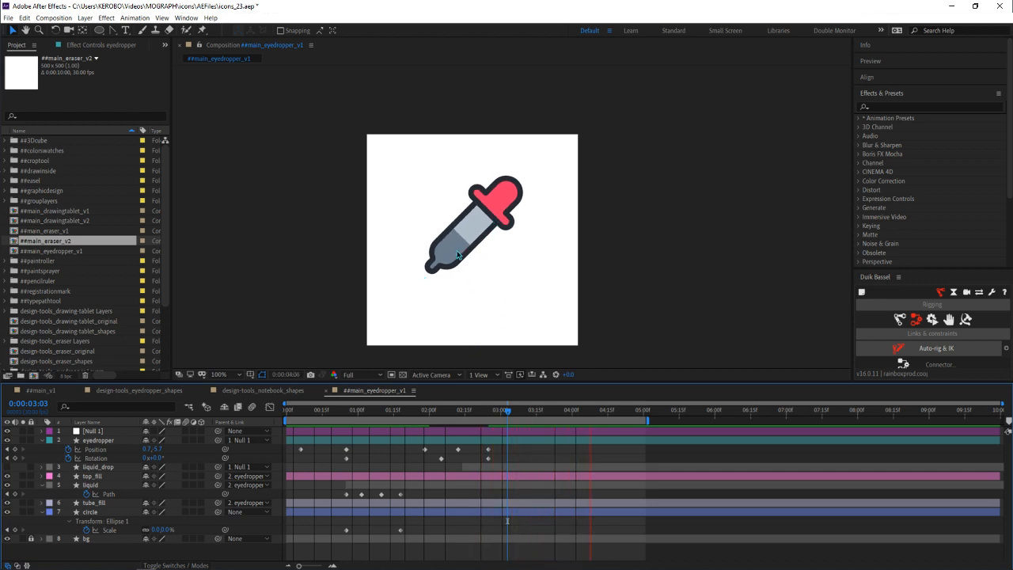
key("space")
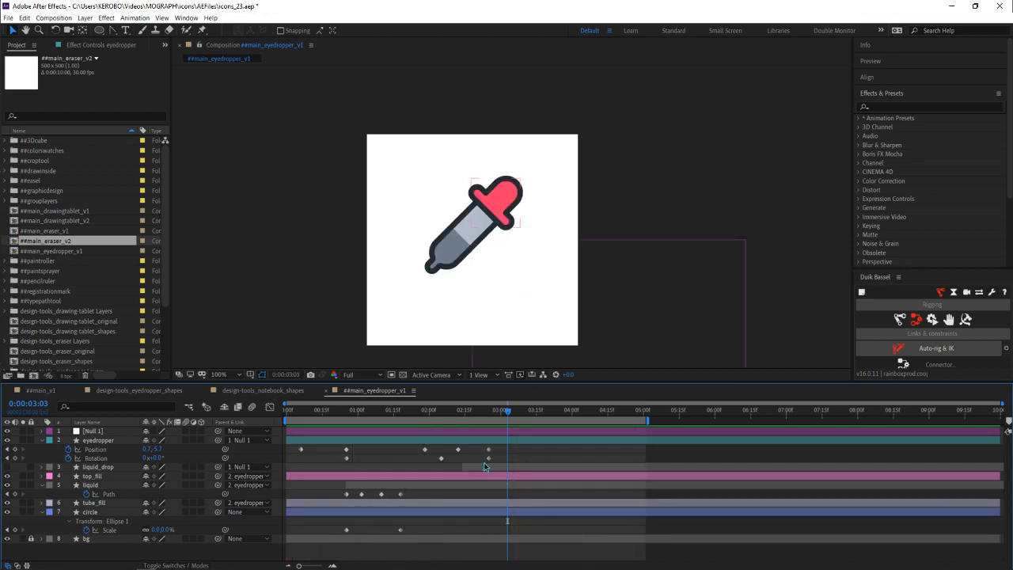
Move the eyedropper's last Rotation keyframe to about 0:00:02:24 and its last Position keyframe to about 0:00:02:29
left_click_drag(441, 412, 484, 410)
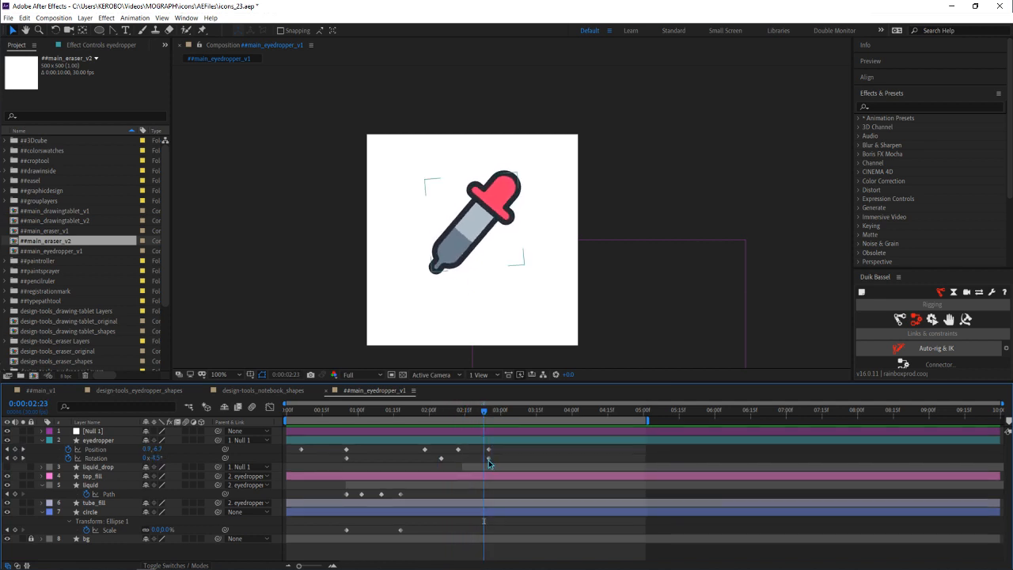
left_click_drag(488, 459, 500, 458)
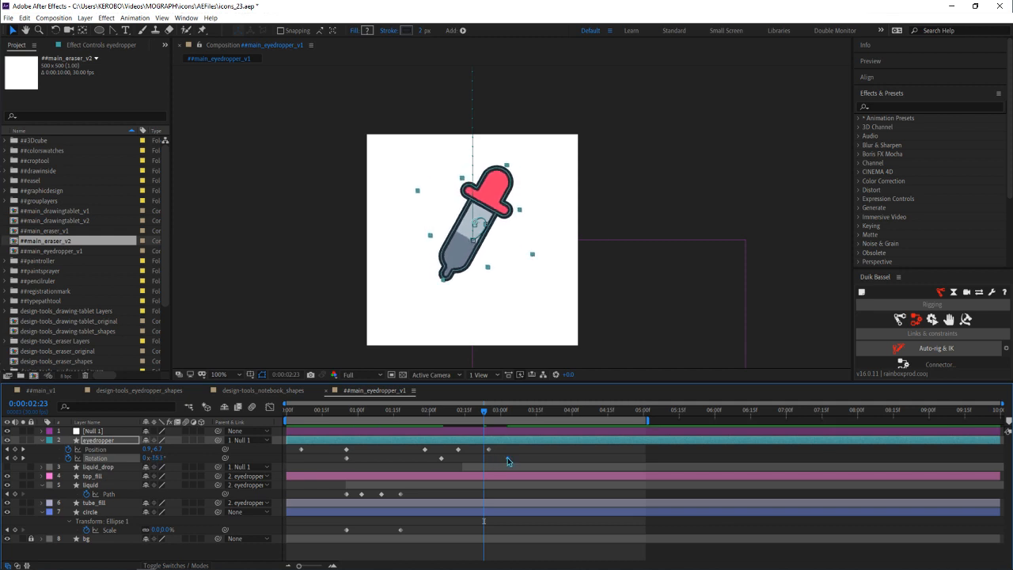
left_click_drag(447, 416, 497, 416)
left_click_drag(507, 458, 484, 459)
key("Up")
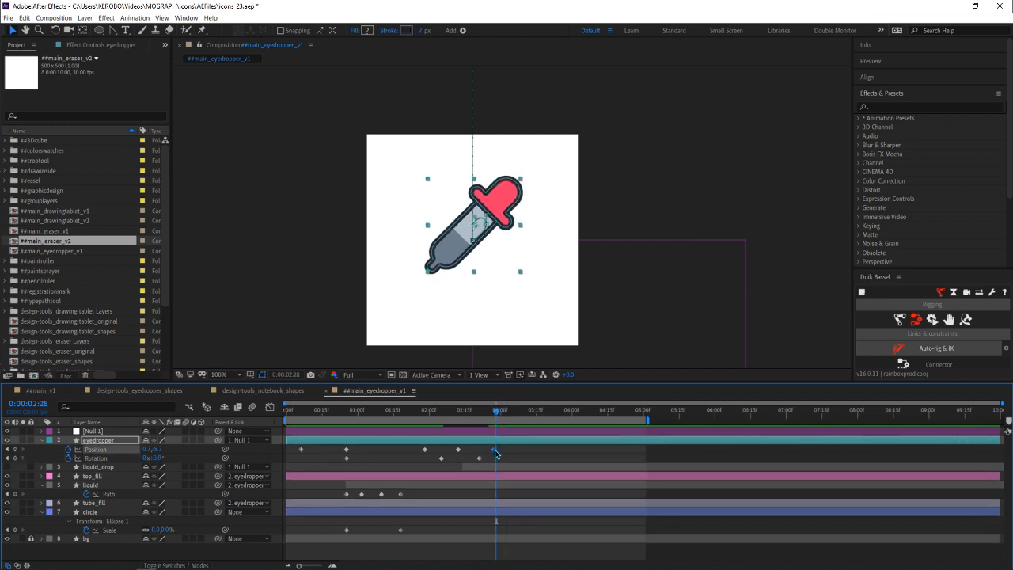
left_click_drag(479, 463, 486, 459)
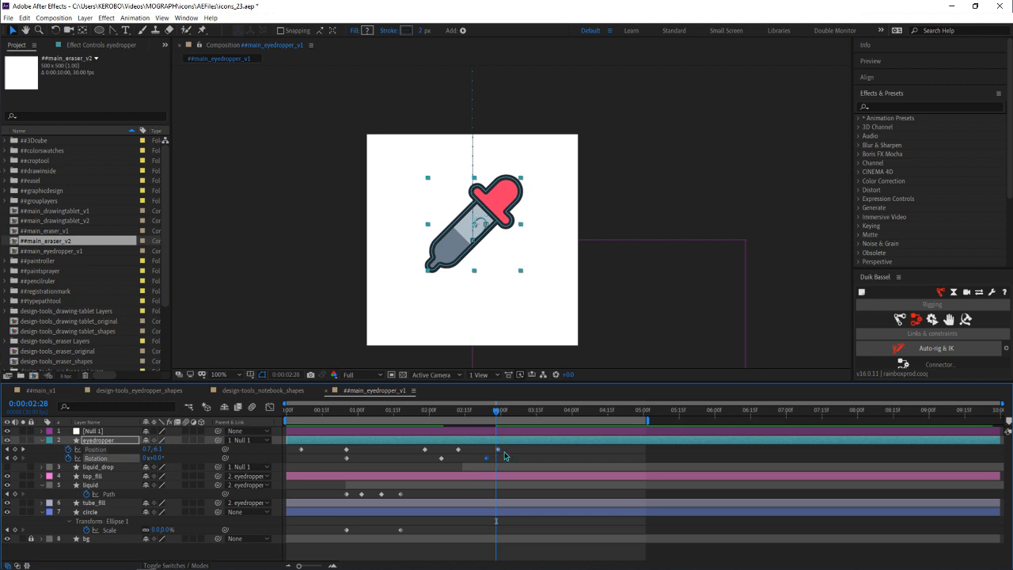
Play back the retimed eyedropper motion and save the project
key("space")
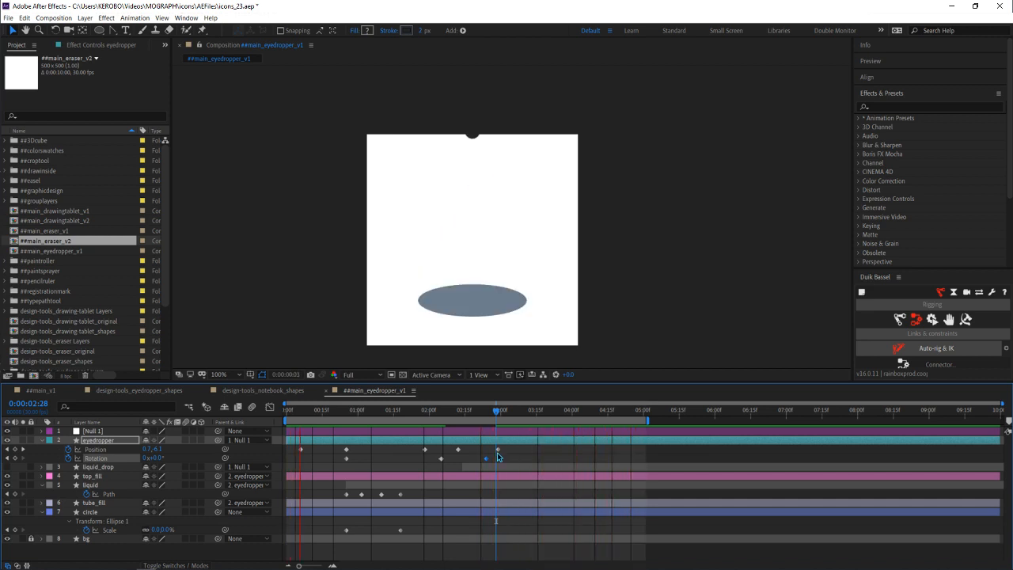
key("space")
key("ctrl+s")
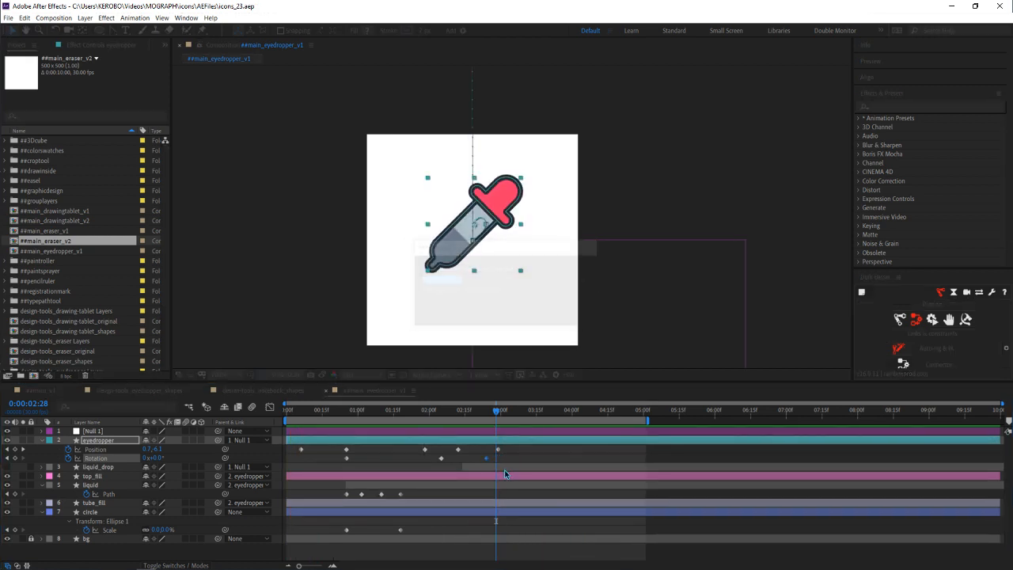
Push the 0:00:02:12 vertex of the eyedropper's motion path slightly outward and pull a diagonal handle from the path's end vertex
left_click_drag(472, 414, 498, 422)
scroll(475, 290, "up", 2)
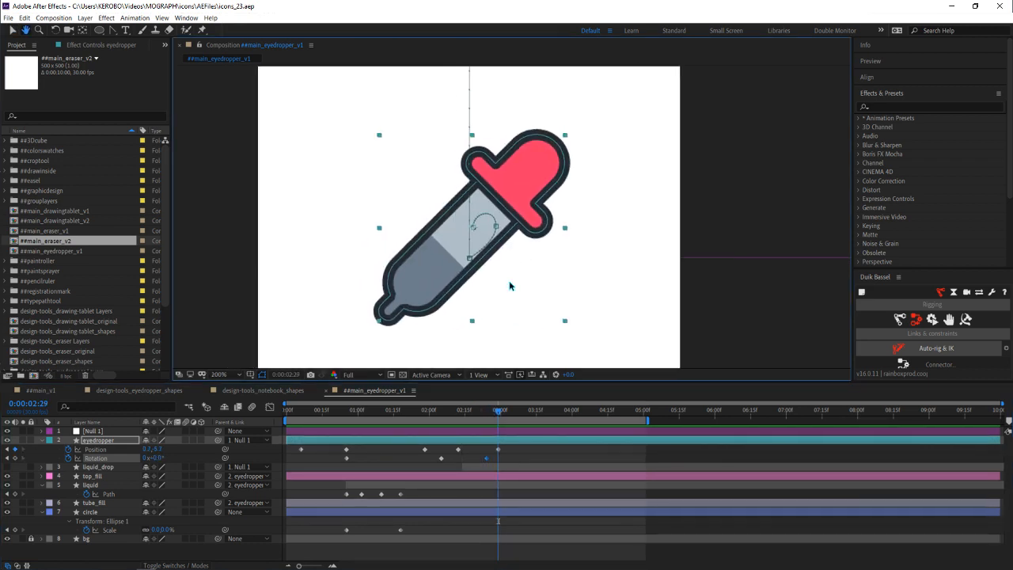
left_click(496, 229)
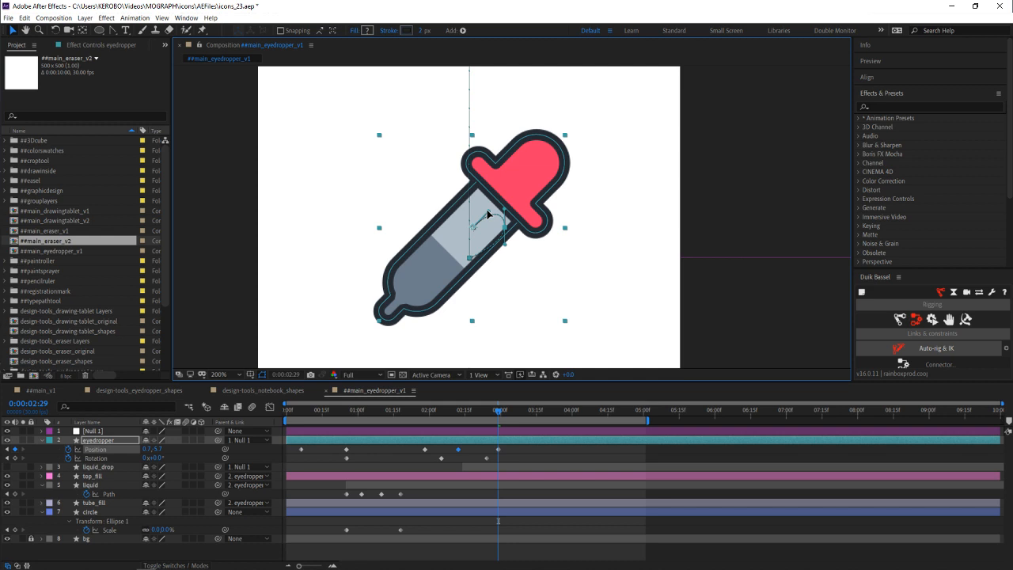
left_click_drag(554, 265, 552, 256)
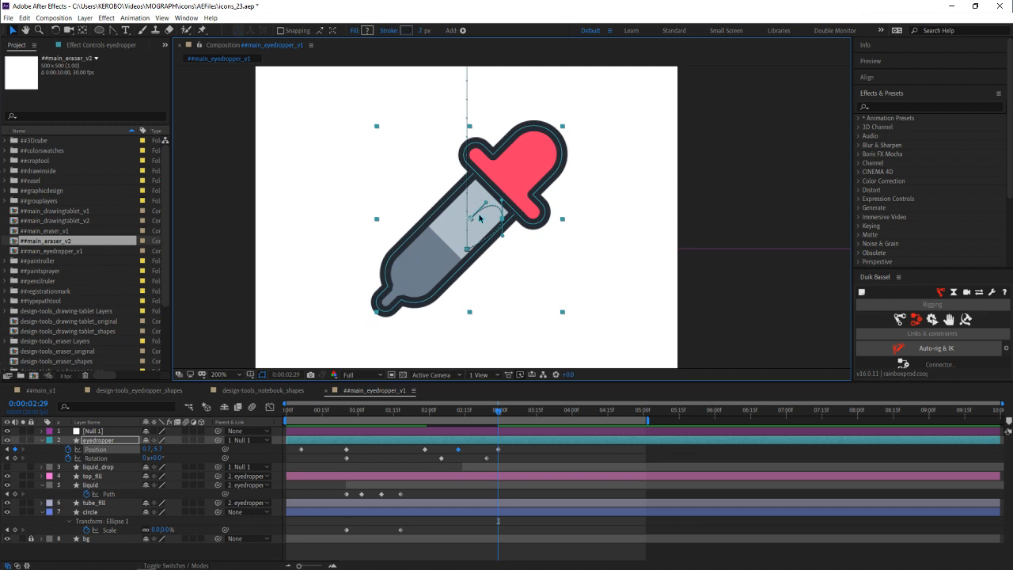
key("comma")
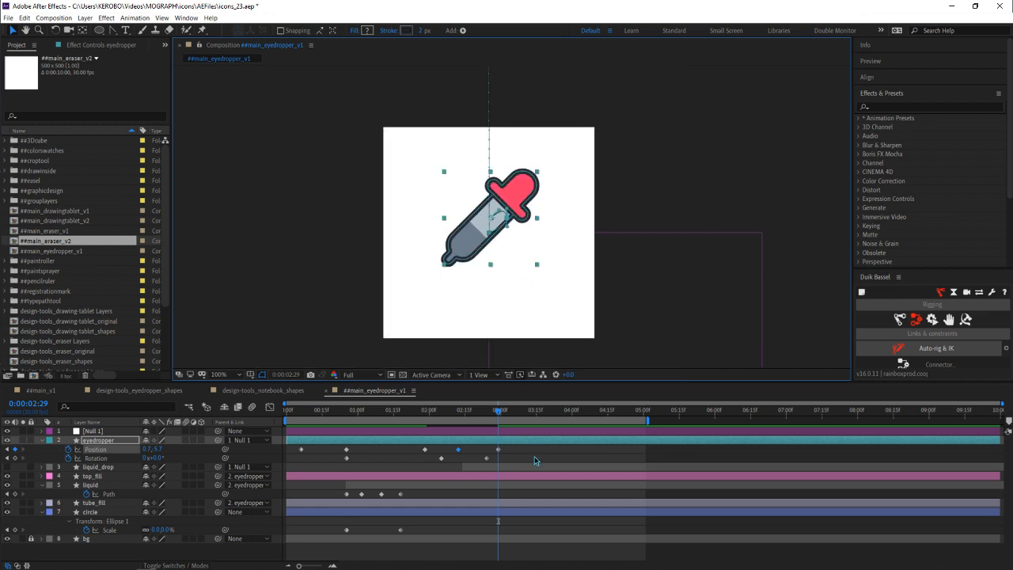
Play back the eyedropper animation and scrub its lift and tilt to about 0:00:03:00
left_click(535, 460)
key("space")
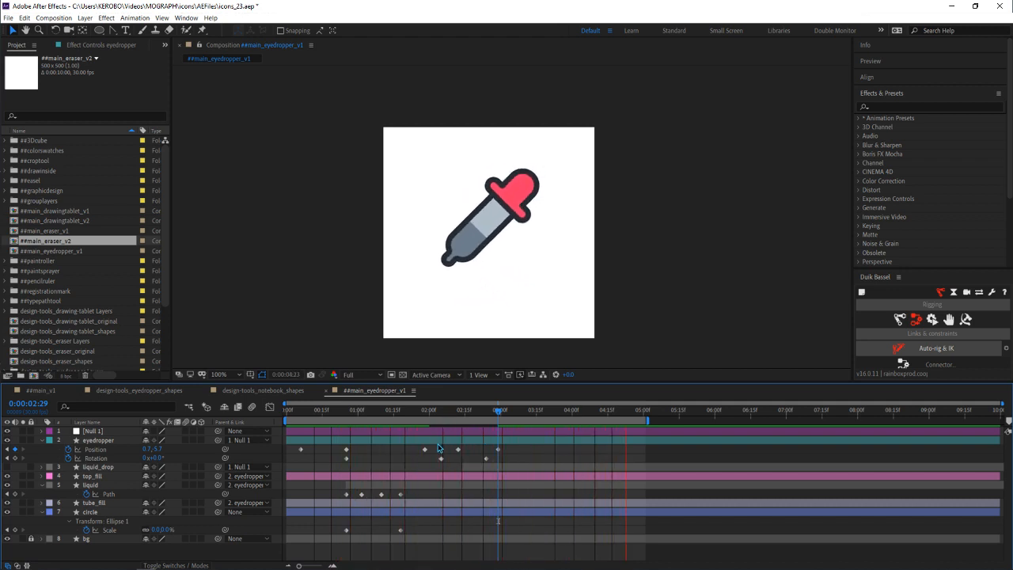
key("space")
left_click_drag(466, 410, 506, 429)
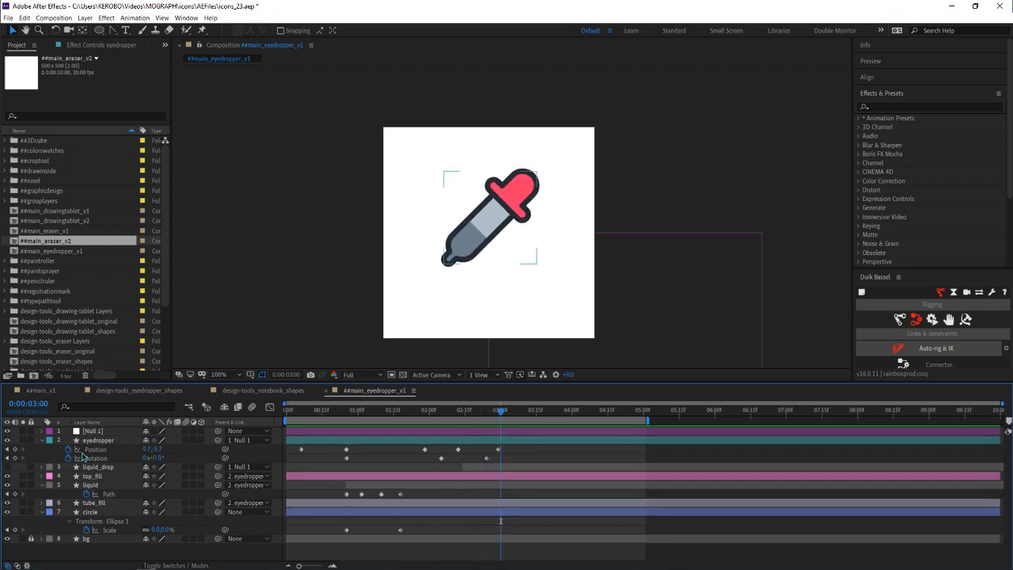
Move the motion path's 0:00:02:12 vertex farther outward and up, shorten its upright handles, and preview the wider arc
left_click(8, 450)
left_click(497, 450)
scroll(528, 225, "up", 1)
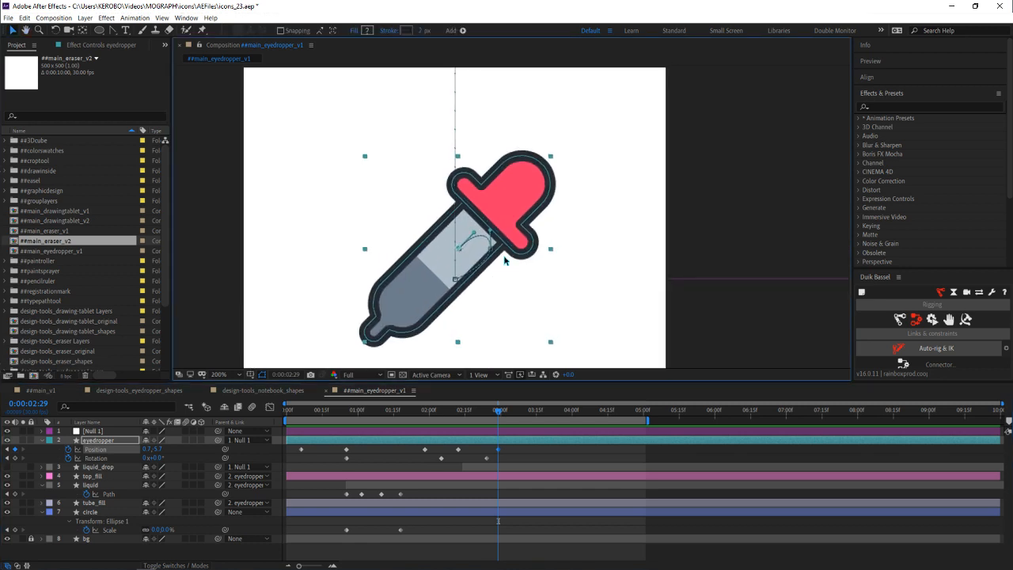
mouse_move(490, 225)
left_mouse_down()
mouse_move(490, 216)
mouse_move(500, 252)
mouse_move(503, 211)
left_mouse_up()
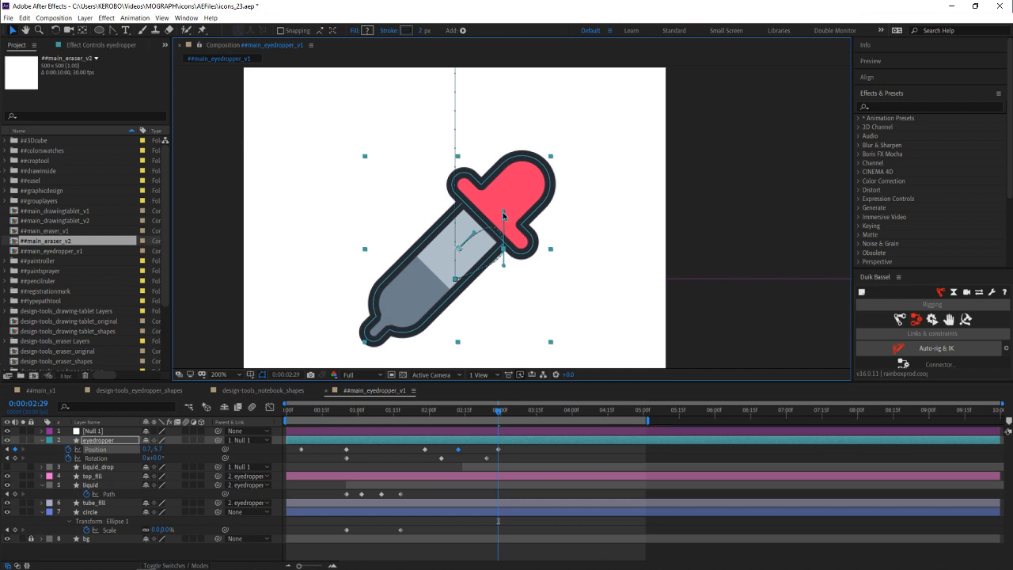
key("g")
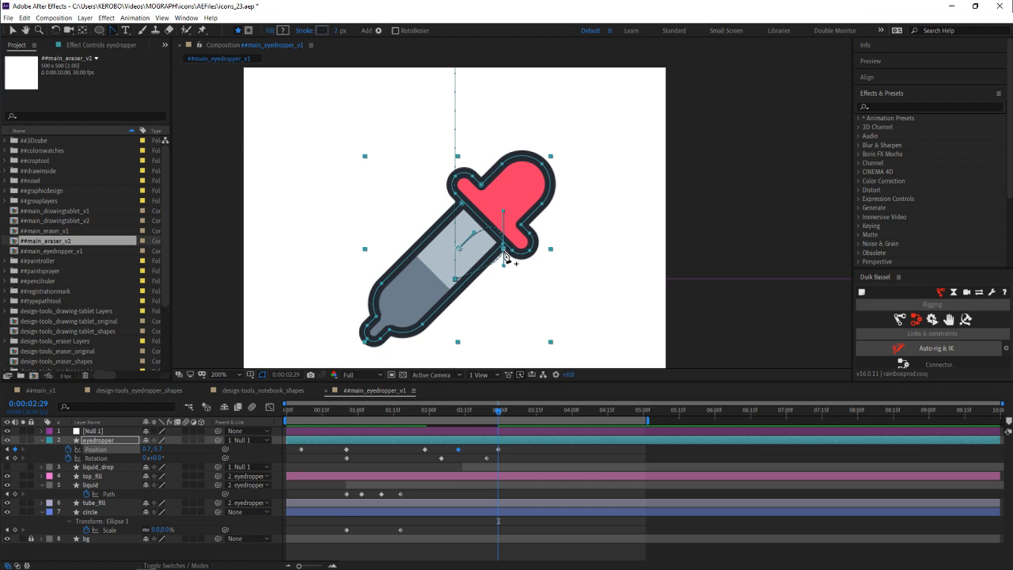
key("v")
left_click_drag(503, 248, 504, 232)
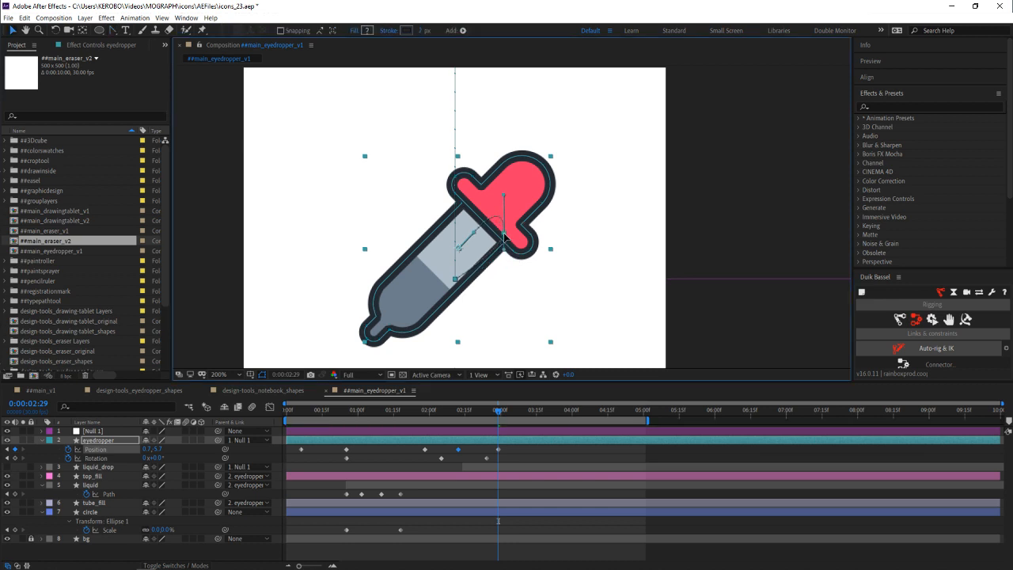
left_click_drag(504, 194, 503, 208)
left_click(520, 306)
scroll(520, 306, "down", 1)
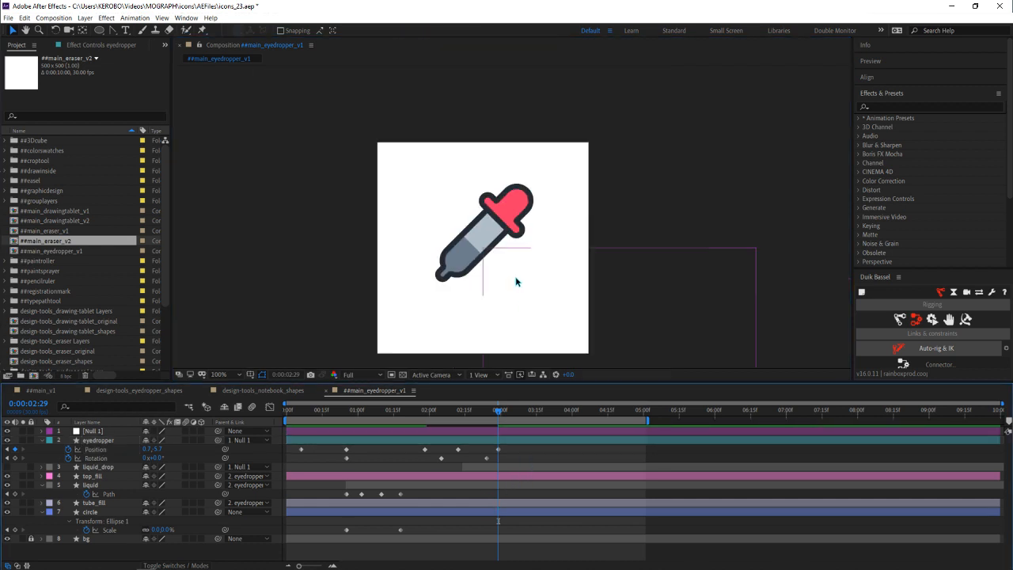
key("space")
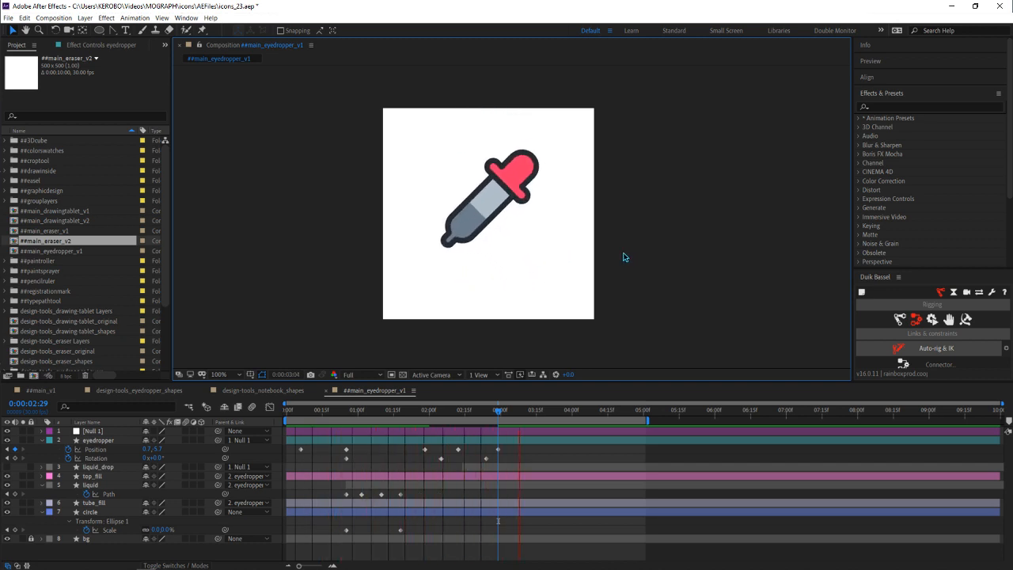
key("space")
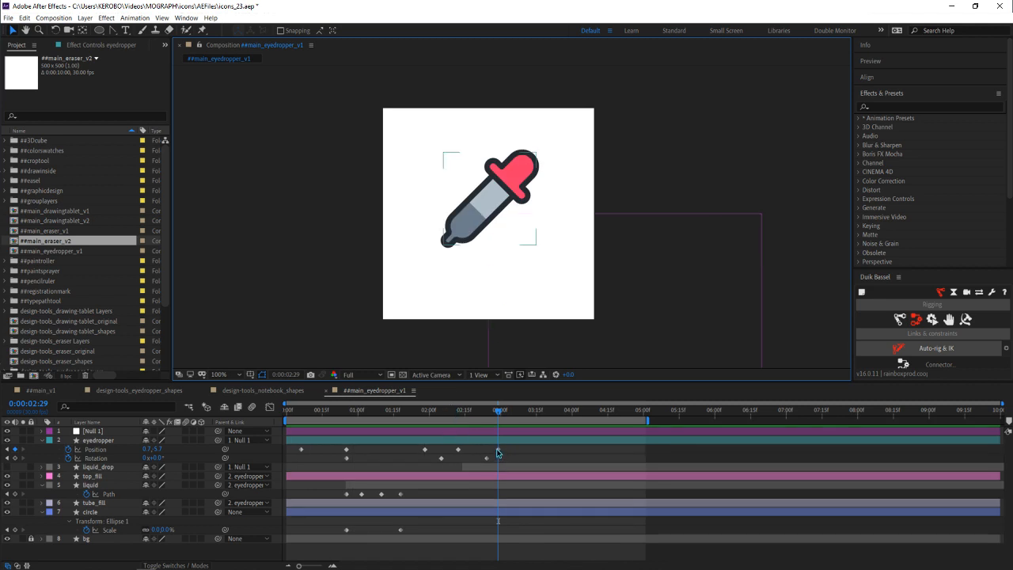
Delay the eyedropper's last Position keyframe to about 0:00:03:01, preview the timing, and save the project
left_click_drag(497, 451, 510, 453)
key("space")
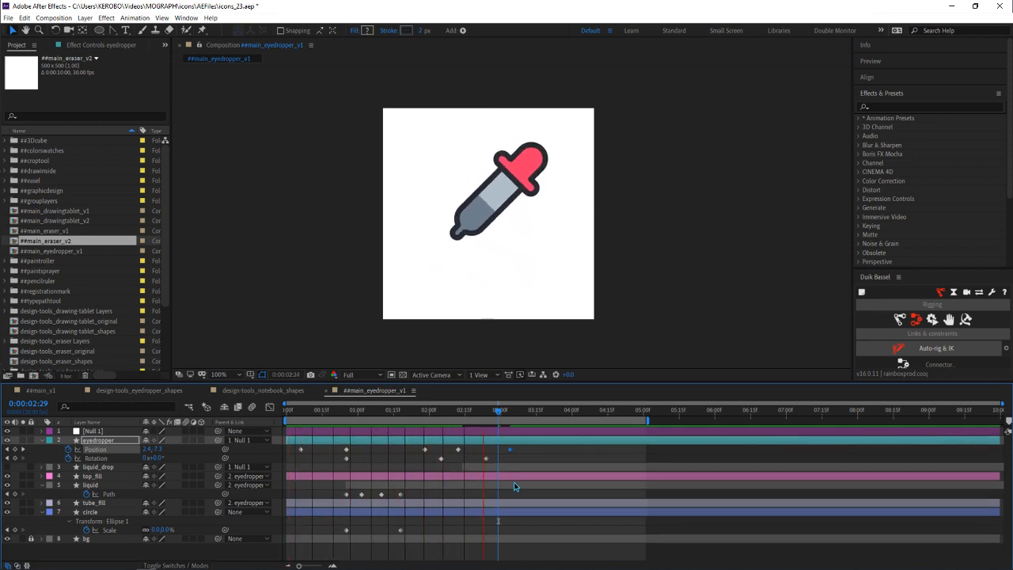
key("space")
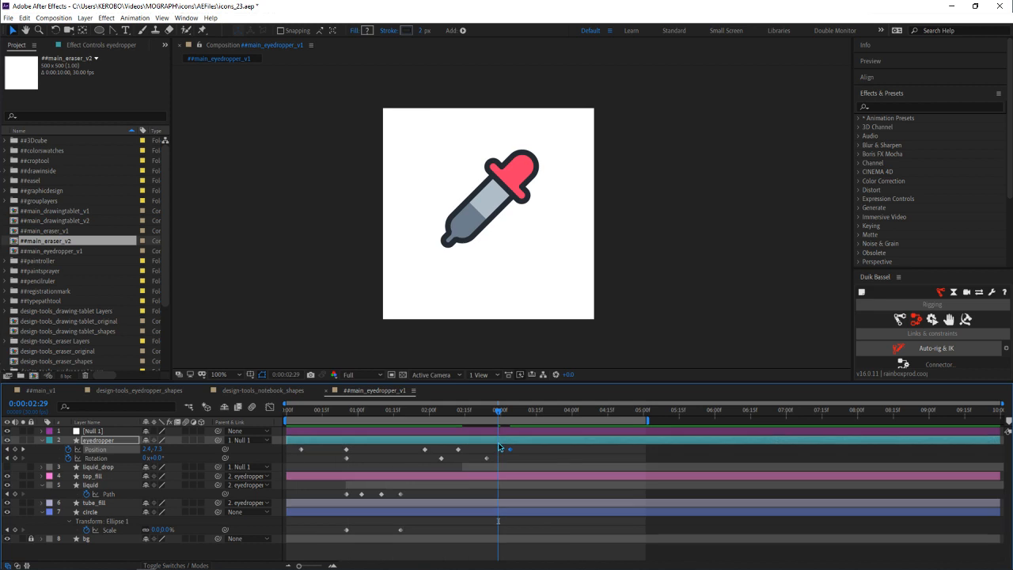
left_click_drag(510, 449, 503, 450)
left_click(524, 457)
key("space")
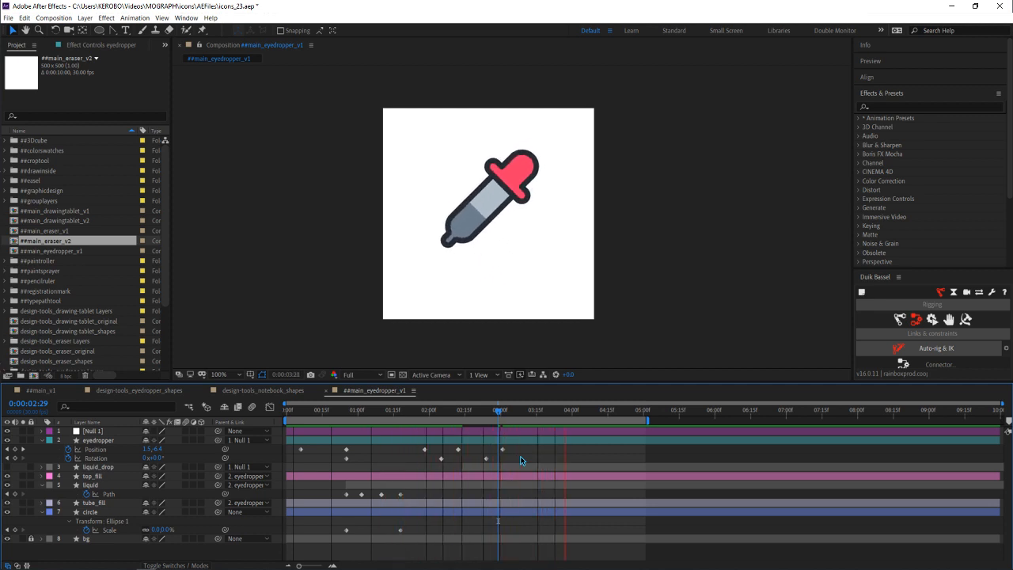
key("space")
key("ctrl+s")
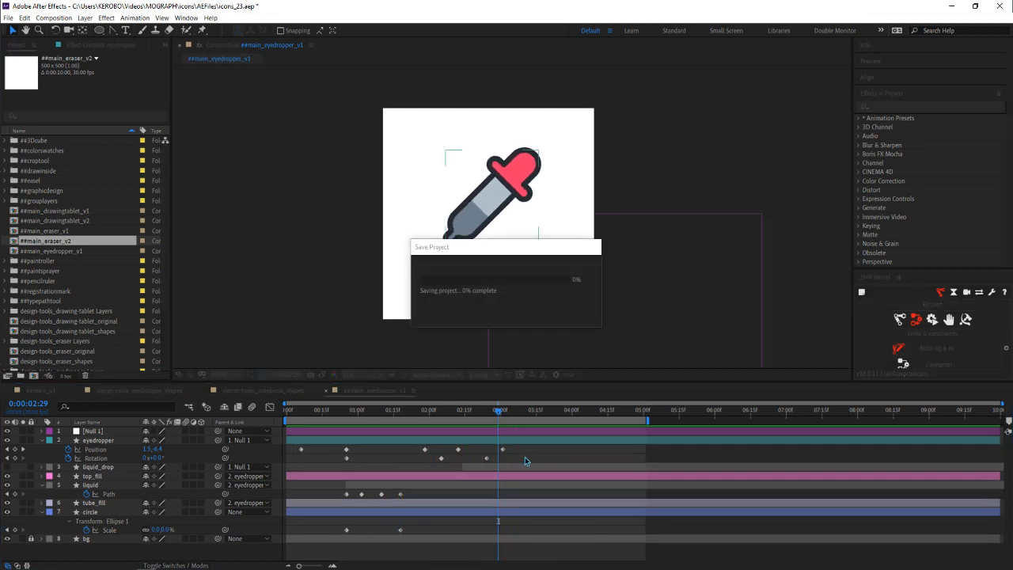
Add a 0° Rotation keyframe for the eyedropper at 0:00:03:04, duplicating the one at 0:00:02:24
left_click(487, 459)
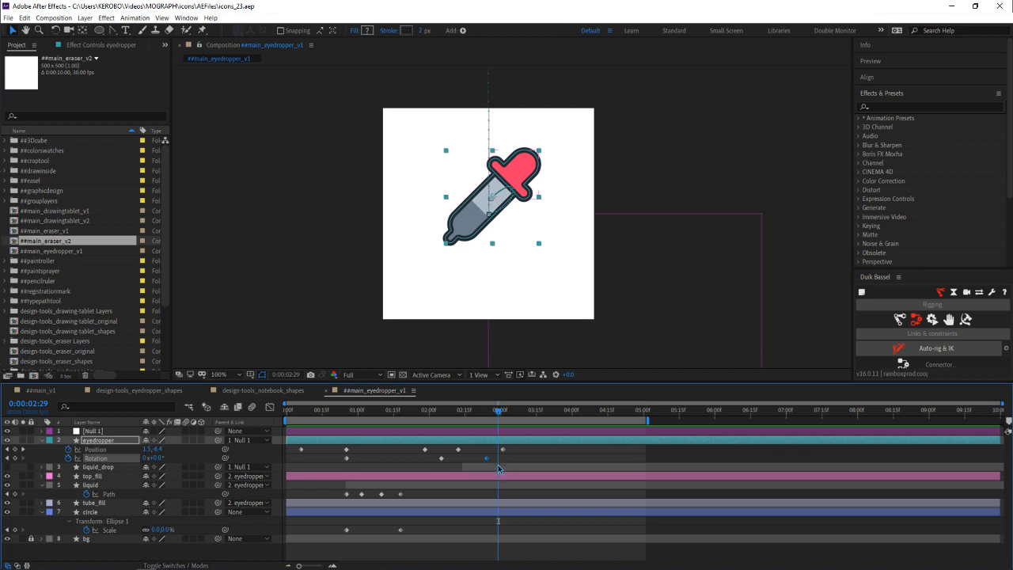
scroll(509, 263, "up", 1)
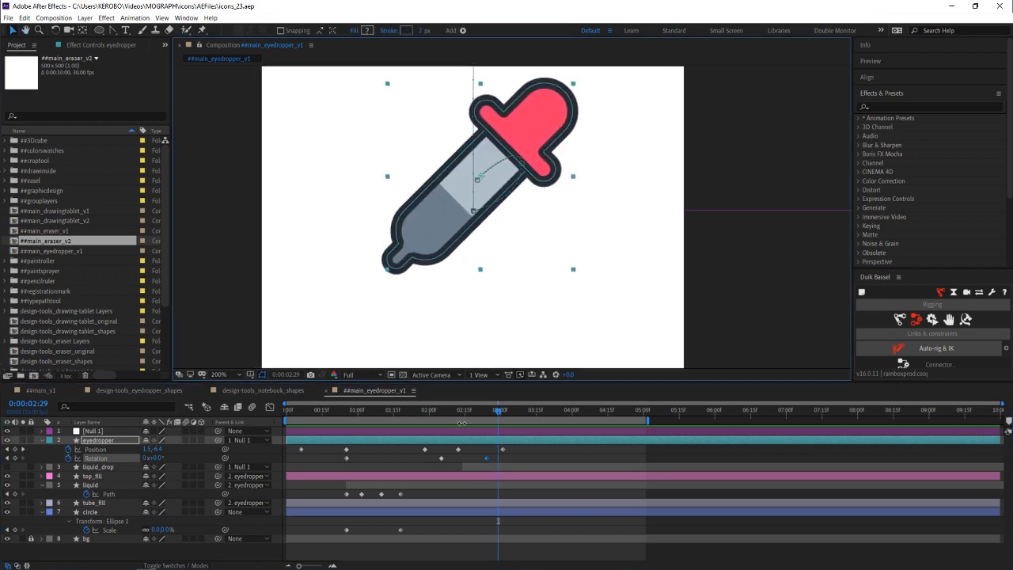
left_click_drag(444, 412, 487, 418)
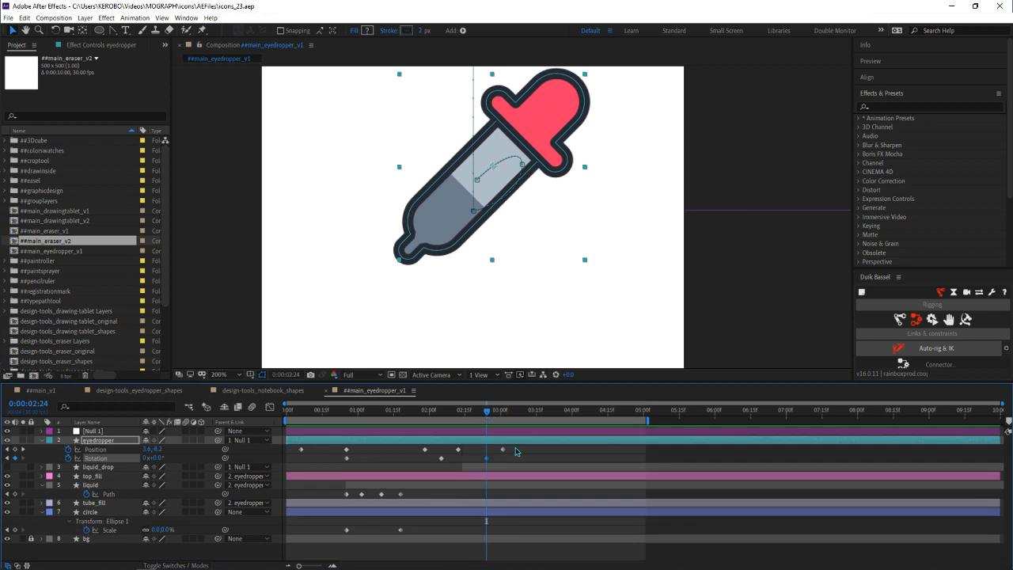
left_click_drag(500, 412, 510, 413)
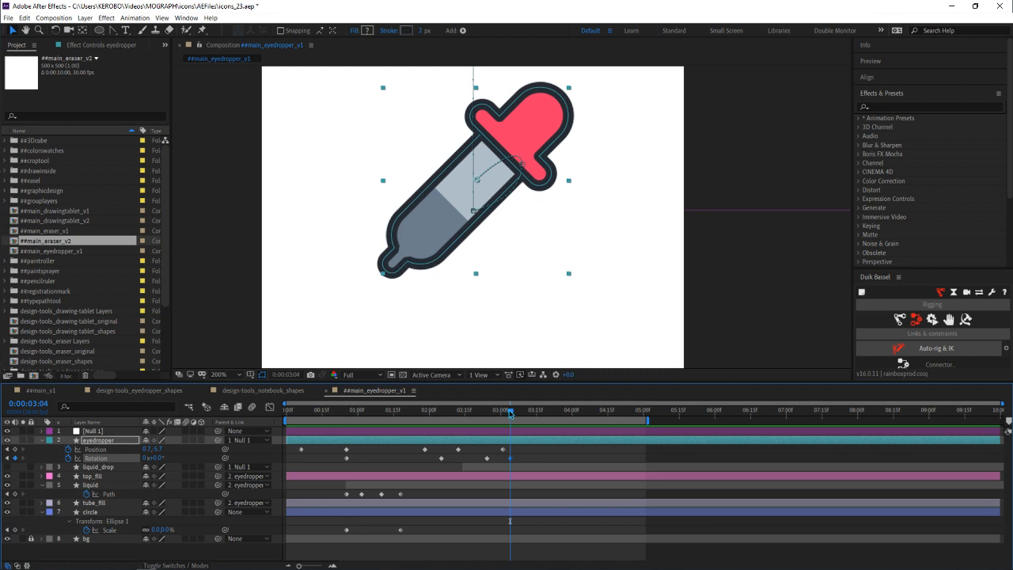
Set the eyedropper's Rotation at 0:00:02:24 to an overshoot of about 4°, and preview the tilt from 0:00:02:05
left_click(486, 411)
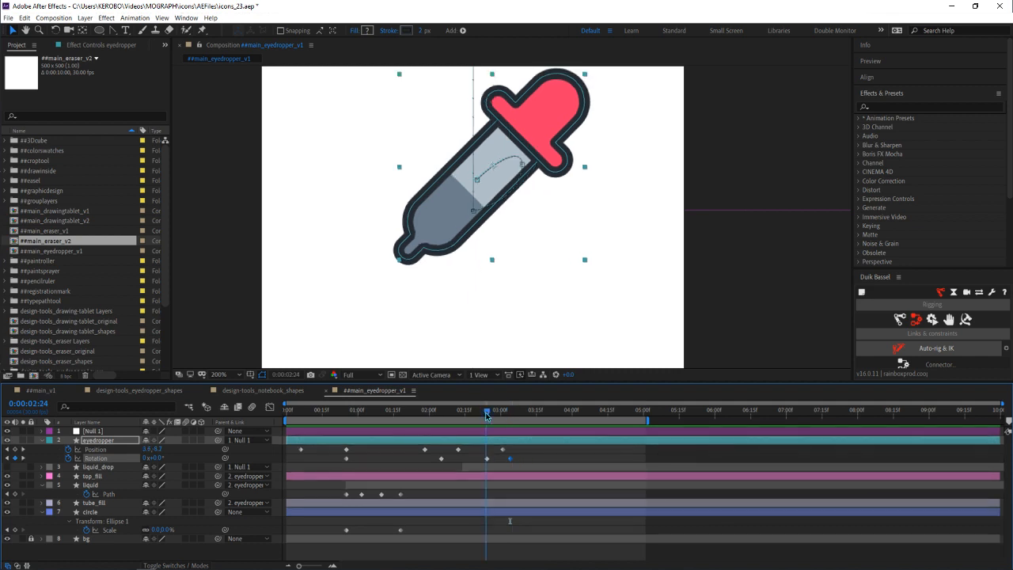
mouse_move(478, 415)
left_mouse_down()
mouse_move(398, 415)
mouse_move(532, 417)
mouse_move(491, 428)
left_mouse_up()
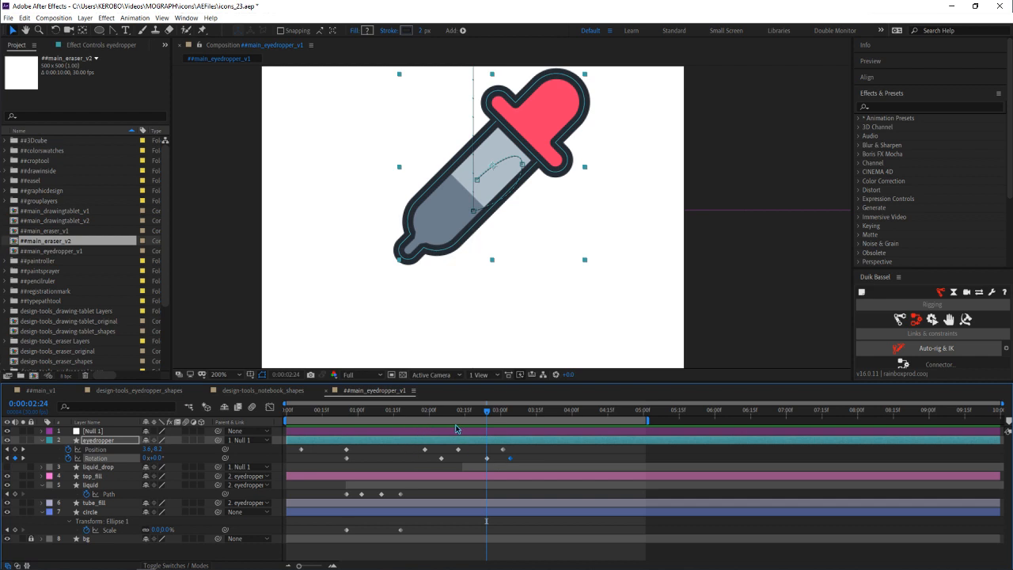
left_click_drag(445, 411, 486, 417)
left_click_drag(156, 459, 157, 459)
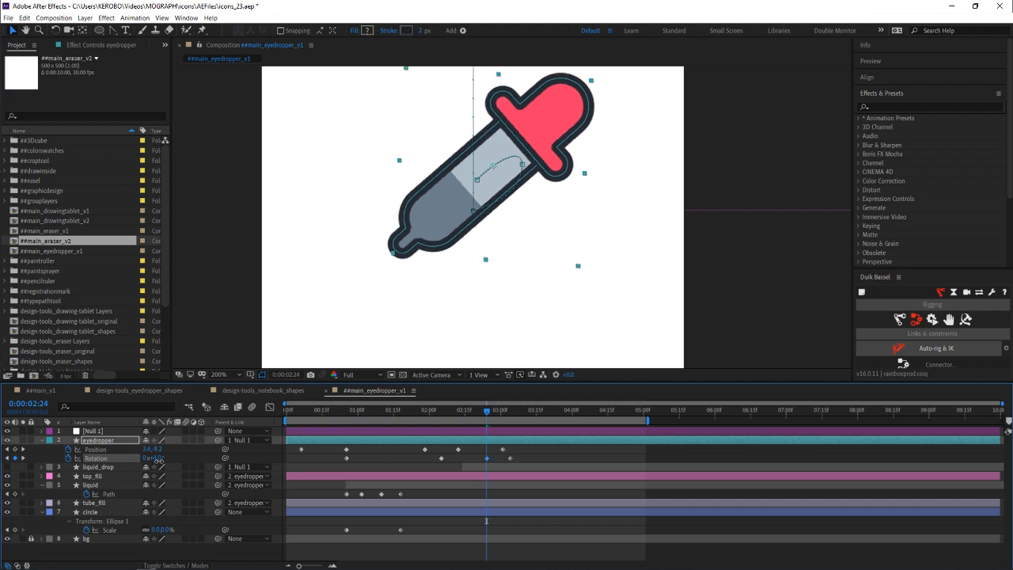
left_click(549, 445)
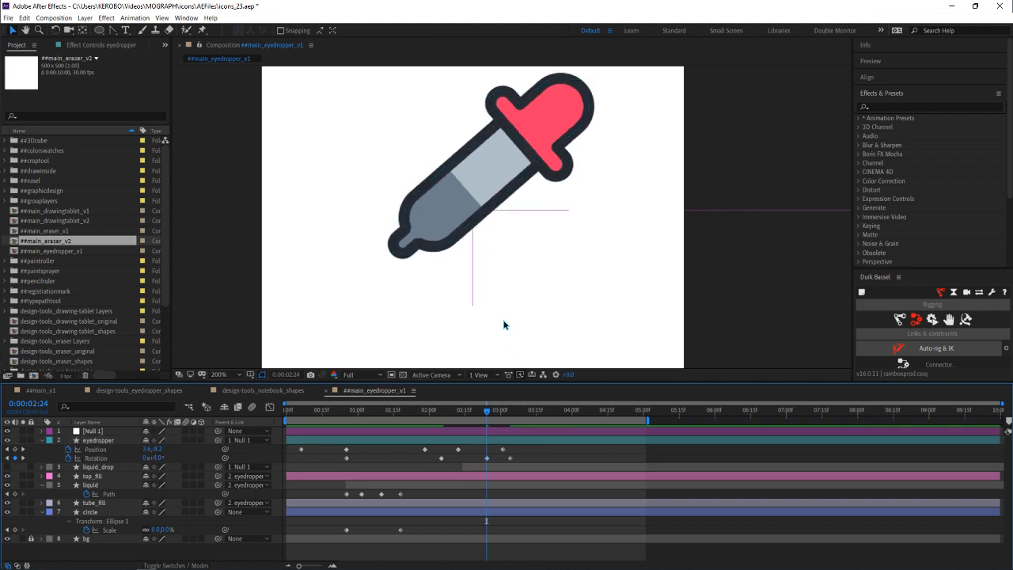
left_click(441, 411)
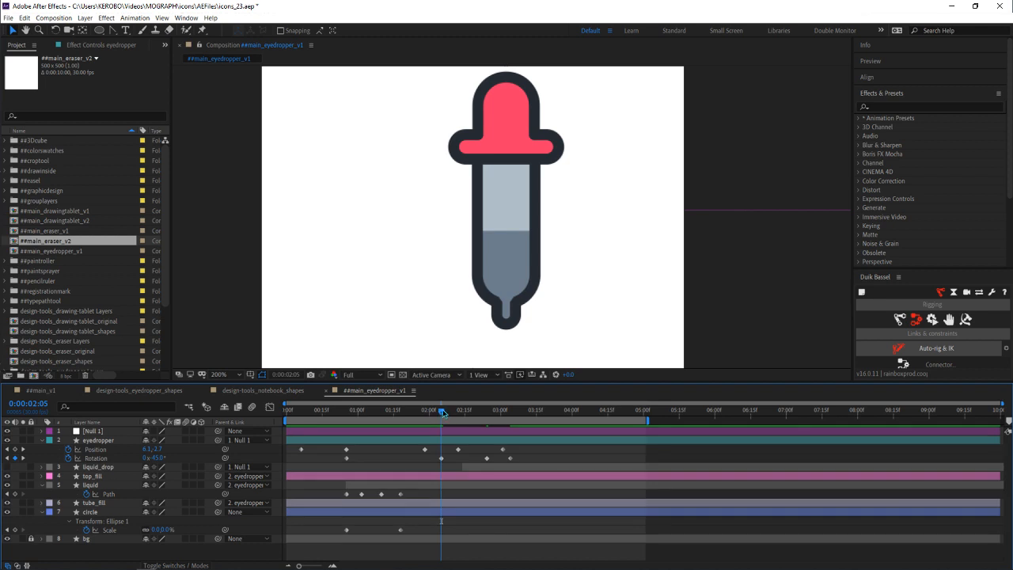
left_click_drag(447, 413, 524, 409)
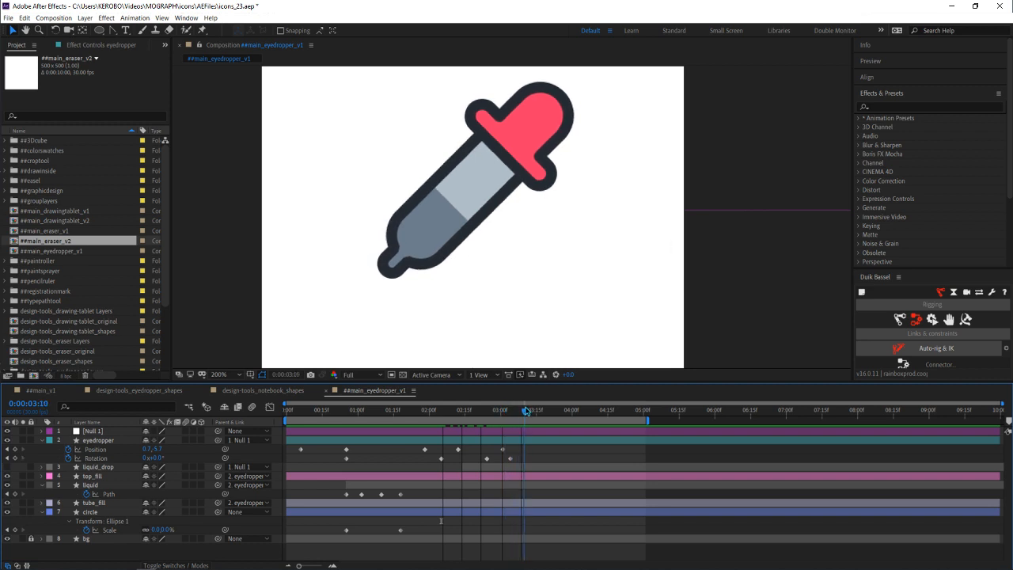
Preview the eyedropper's tilt, and delay its last Rotation keyframe to about 0:00:03:13
scroll(467, 294, "down", 1)
key("space")
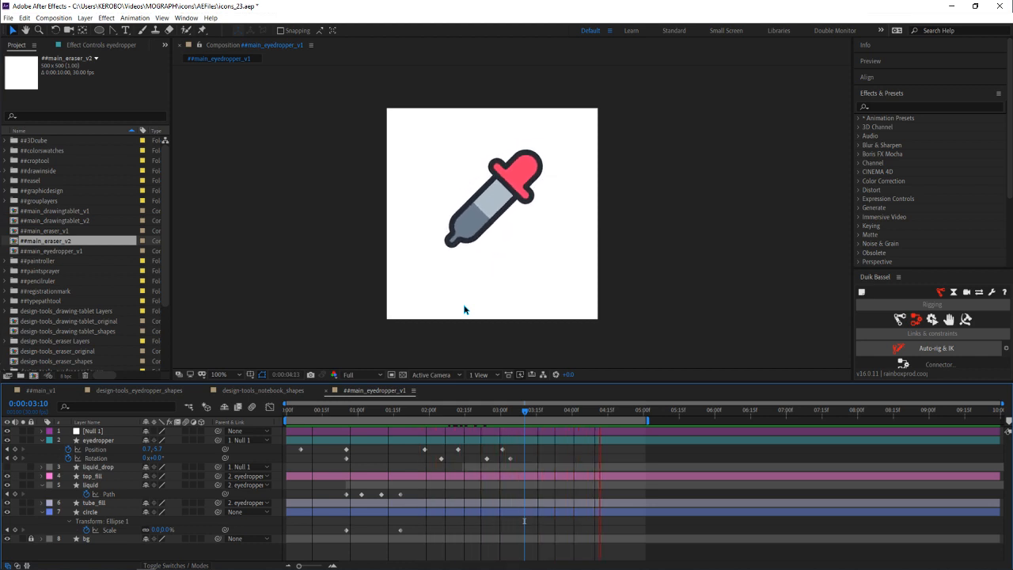
key("space")
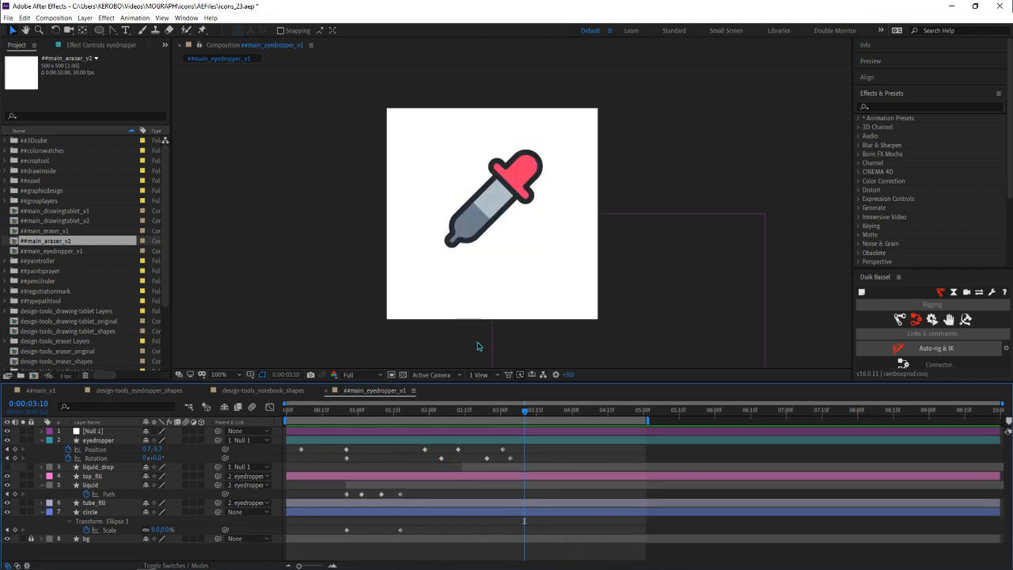
left_click(487, 459, "alt")
left_click(527, 446)
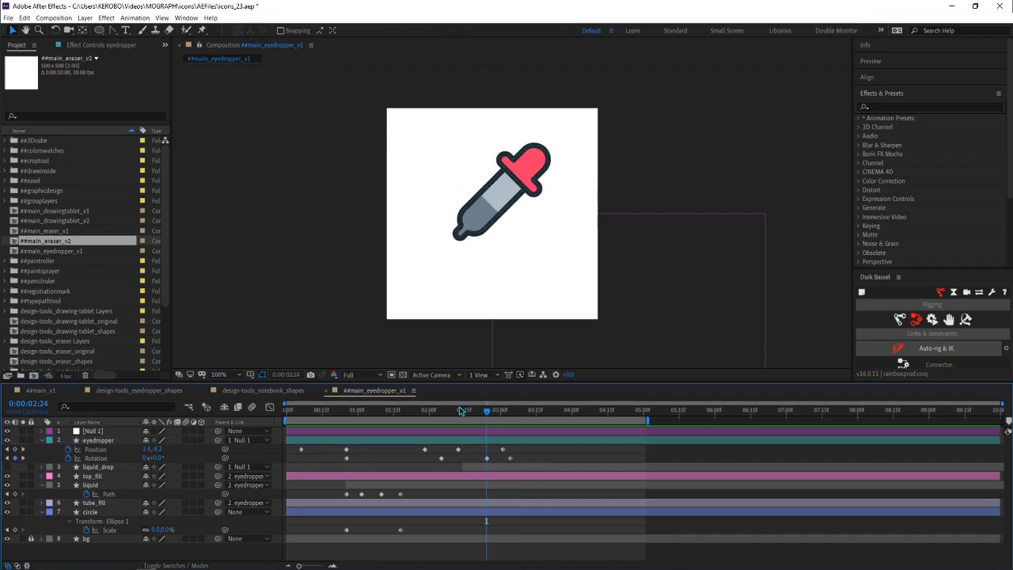
left_click_drag(463, 411, 489, 412)
scroll(518, 455, "up", 3)
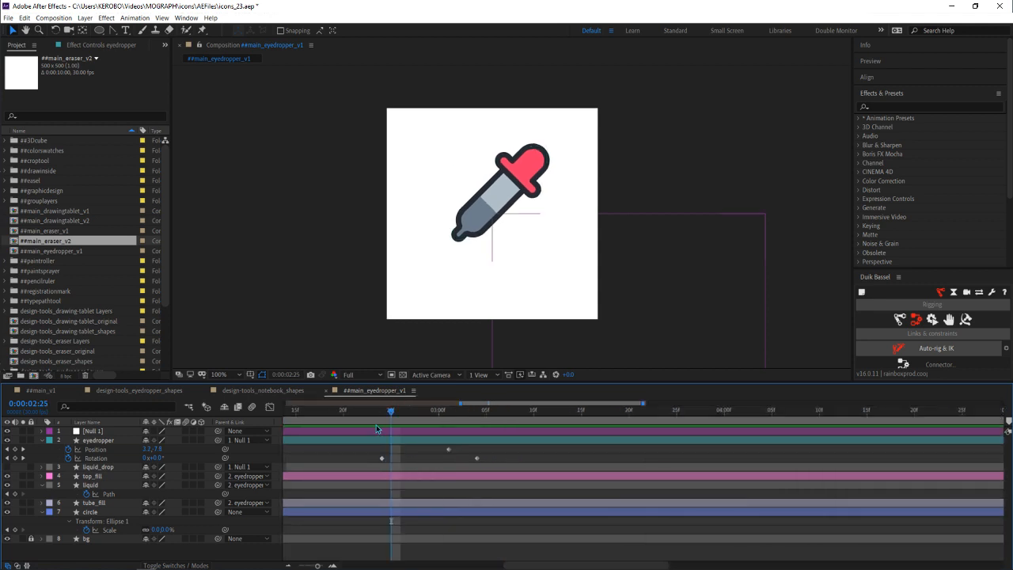
left_click_drag(350, 416, 385, 414)
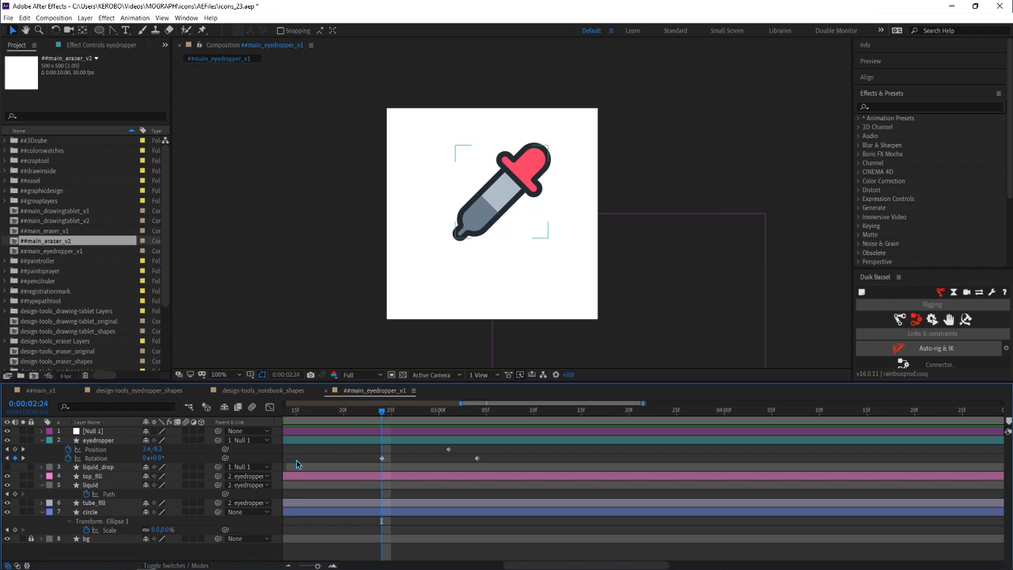
left_click_drag(478, 458, 561, 457)
left_click(480, 457)
Add a 4° Rotation keyframe for the eyedropper at 0:00:03:01 and shift it to about 0:00:03:05
left_click_drag(333, 415, 448, 420)
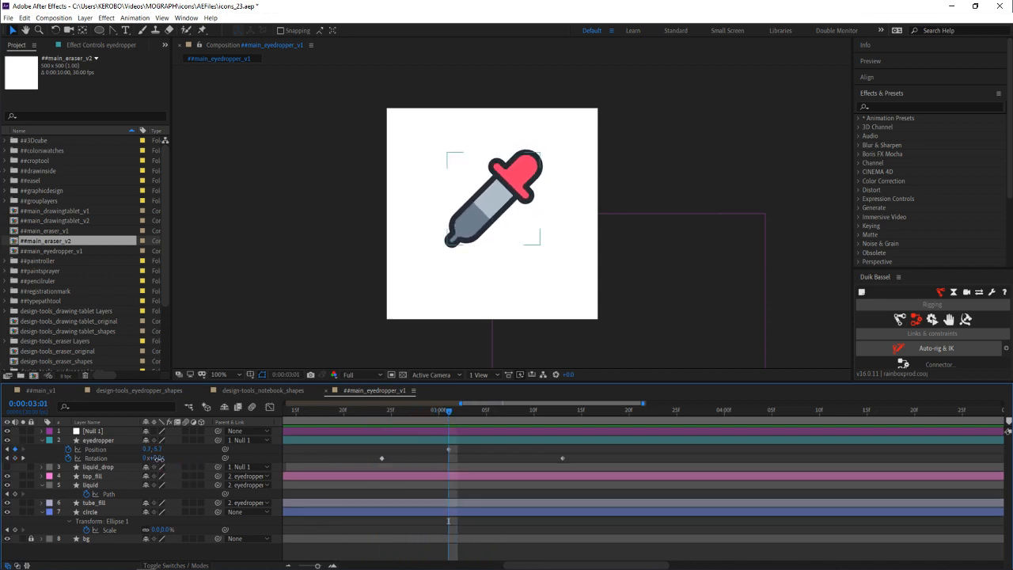
mouse_move(159, 458)
left_mouse_down()
mouse_move(145, 458)
mouse_move(163, 459)
left_mouse_up()
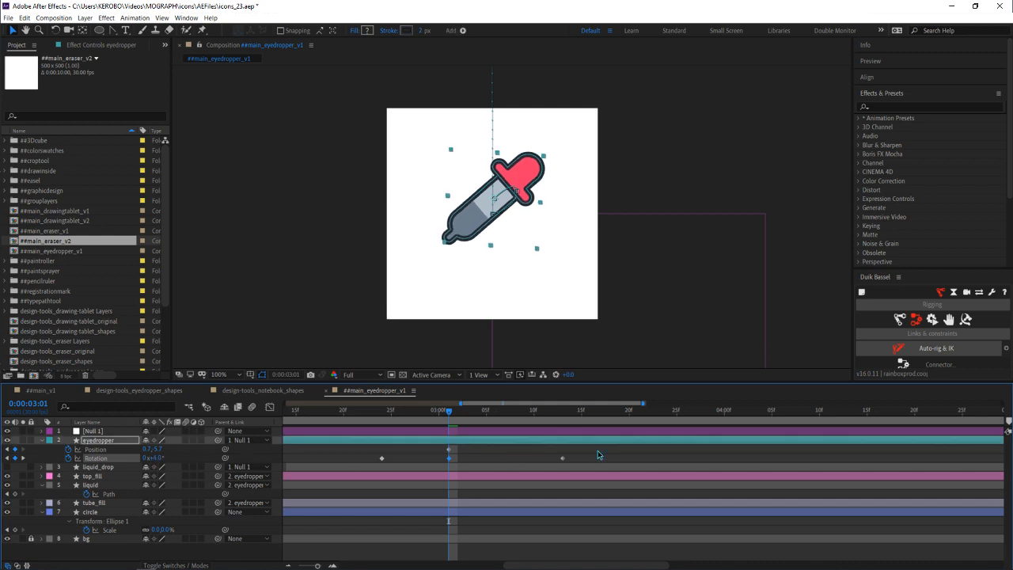
scroll(489, 459, "down", 3)
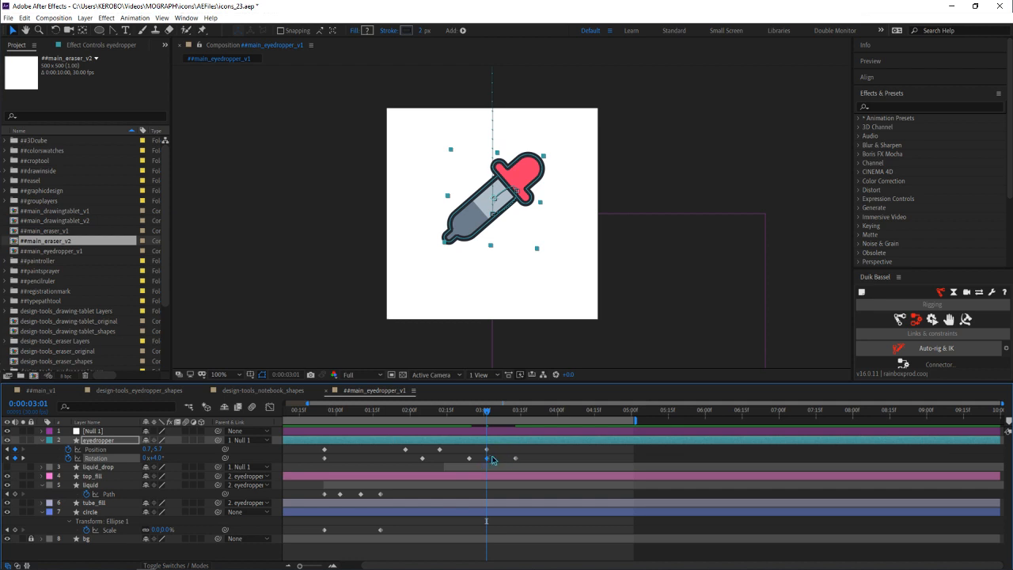
left_click_drag(487, 458, 496, 459)
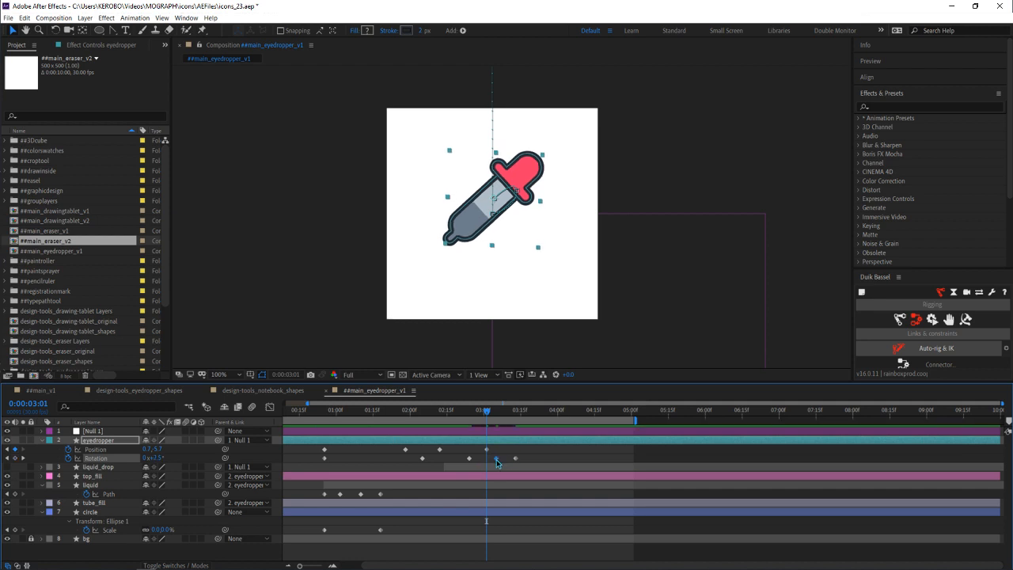
Delay the eyedropper's last Rotation keyframe to about 0:00:03:15 and preview the tilt
scroll(459, 156, "up", 2)
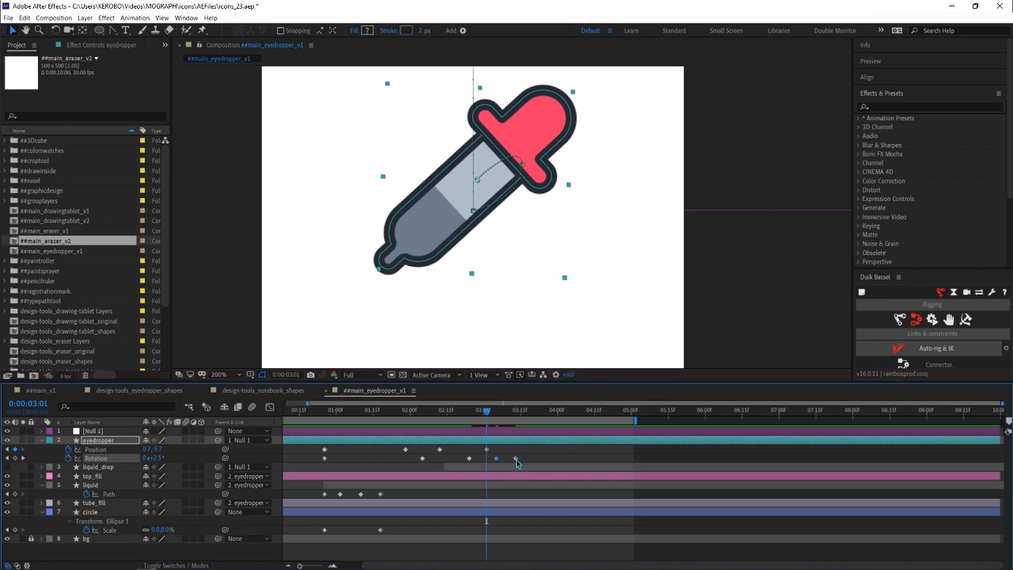
left_click_drag(515, 459, 521, 465)
key("space")
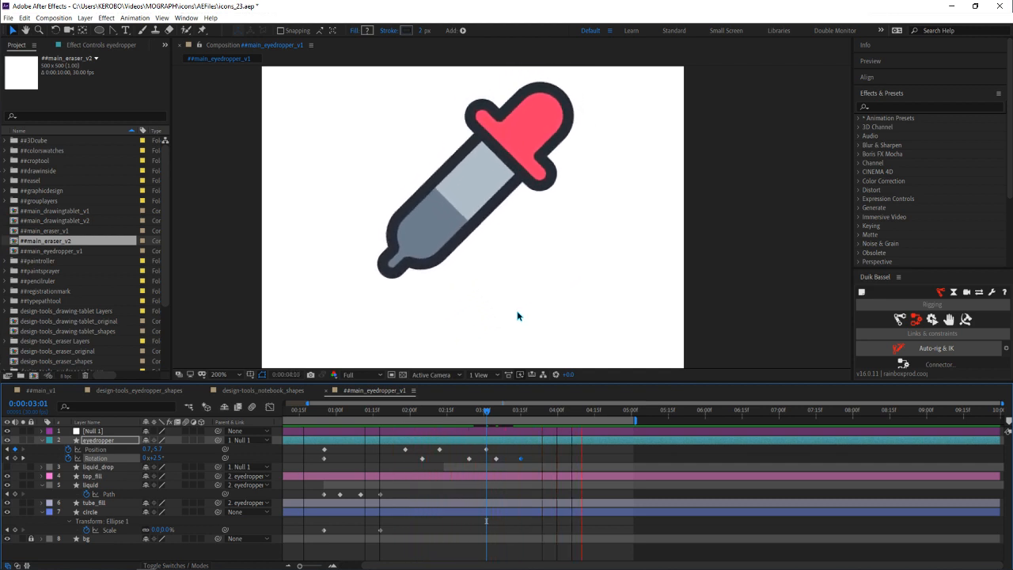
Delete the eyedropper's Rotation keyframe at 0:00:02:24 and preview the animation
left_click(471, 460)
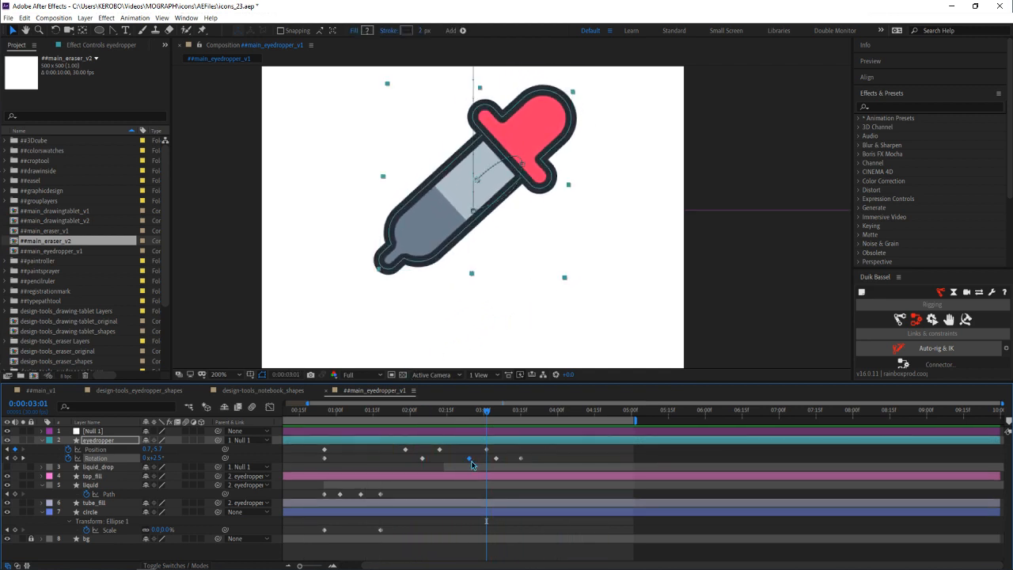
key("Delete")
key("space")
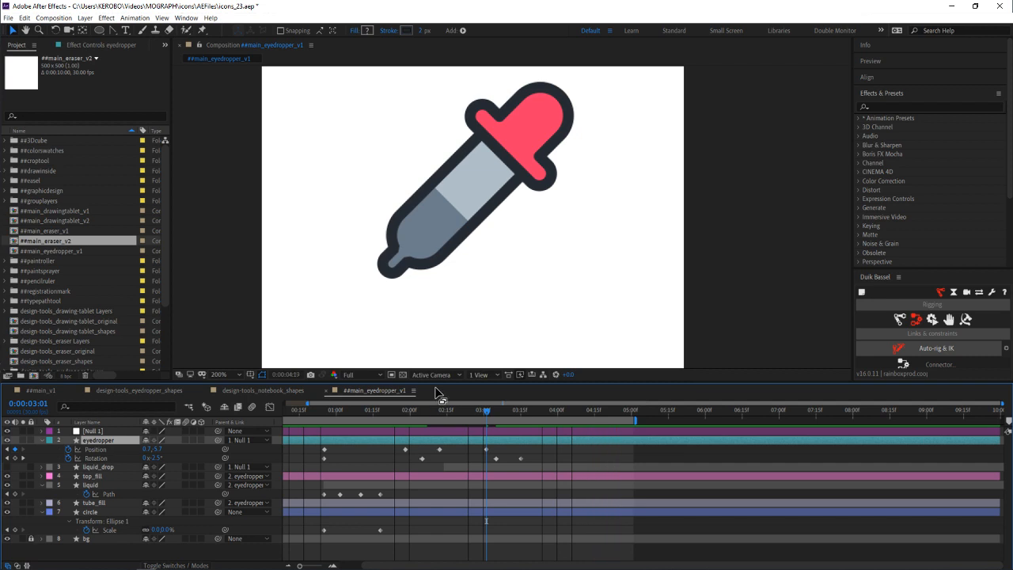
Set the eyedropper layer's Rotation to -60.1° at 2:19 and preview the animation
key("space")
mouse_move(448, 412)
left_mouse_down()
mouse_move(426, 425)
mouse_move(456, 425)
left_mouse_up()
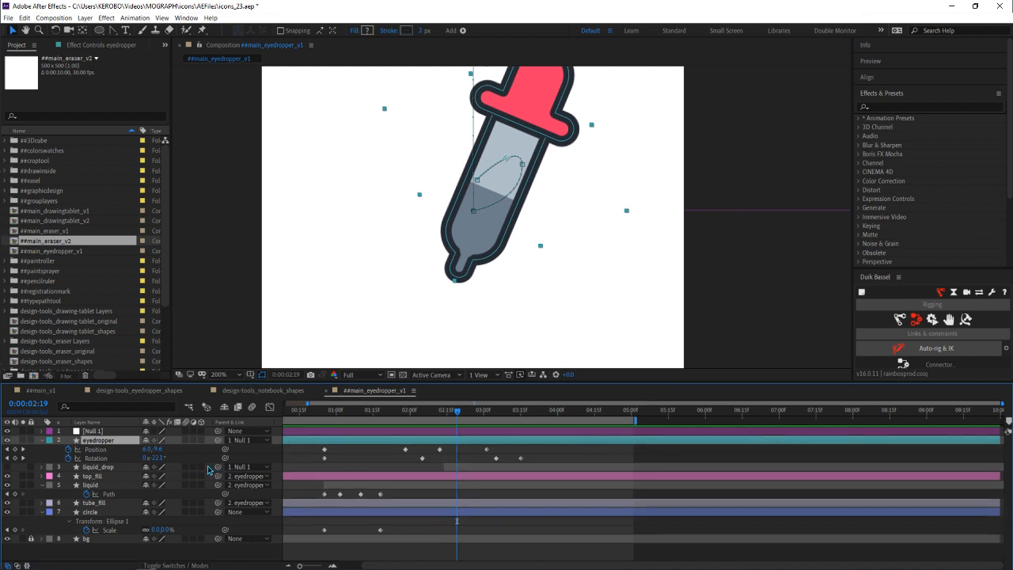
left_click_drag(153, 462, 135, 465)
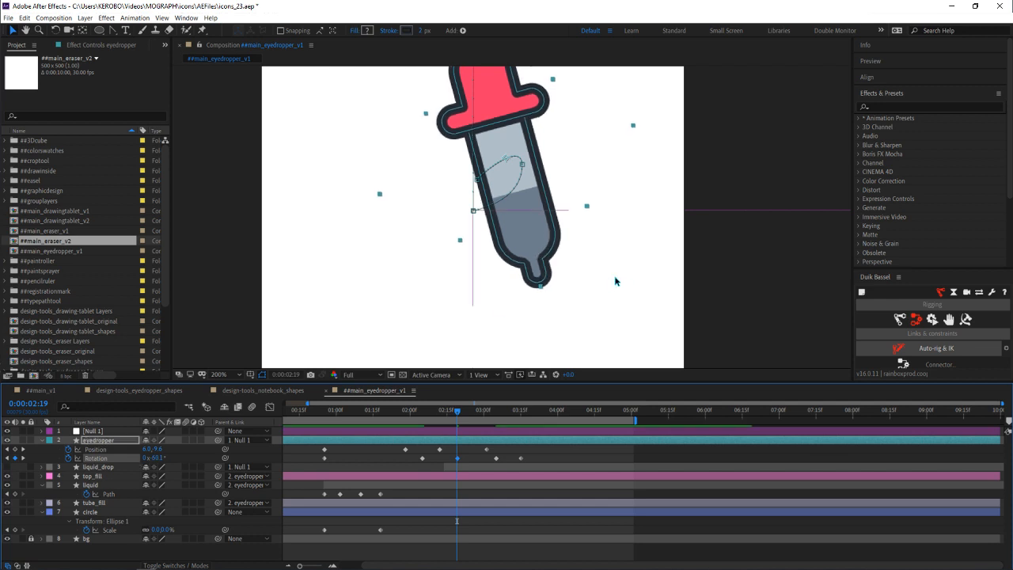
key("comma")
key("space")
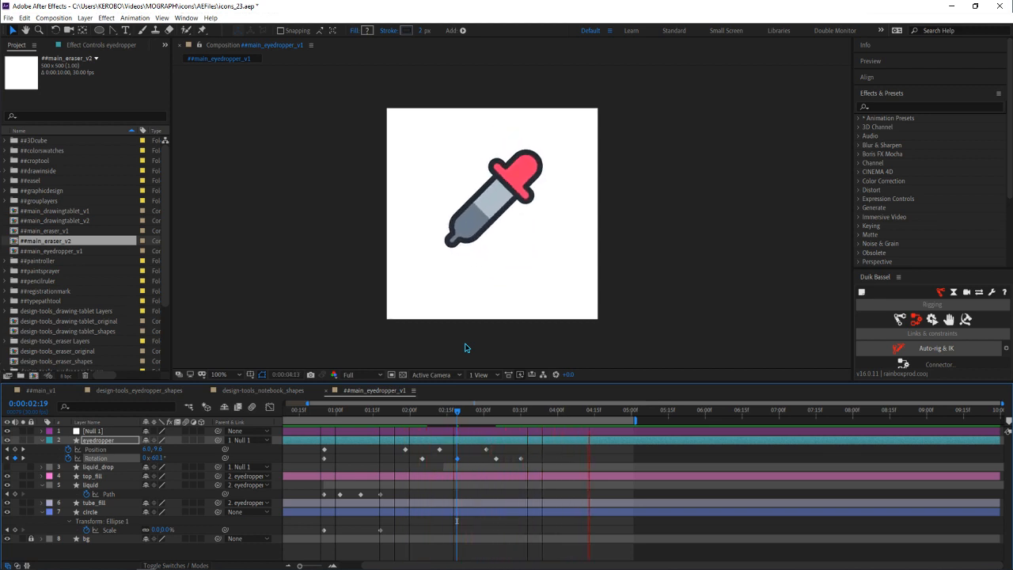
key("space")
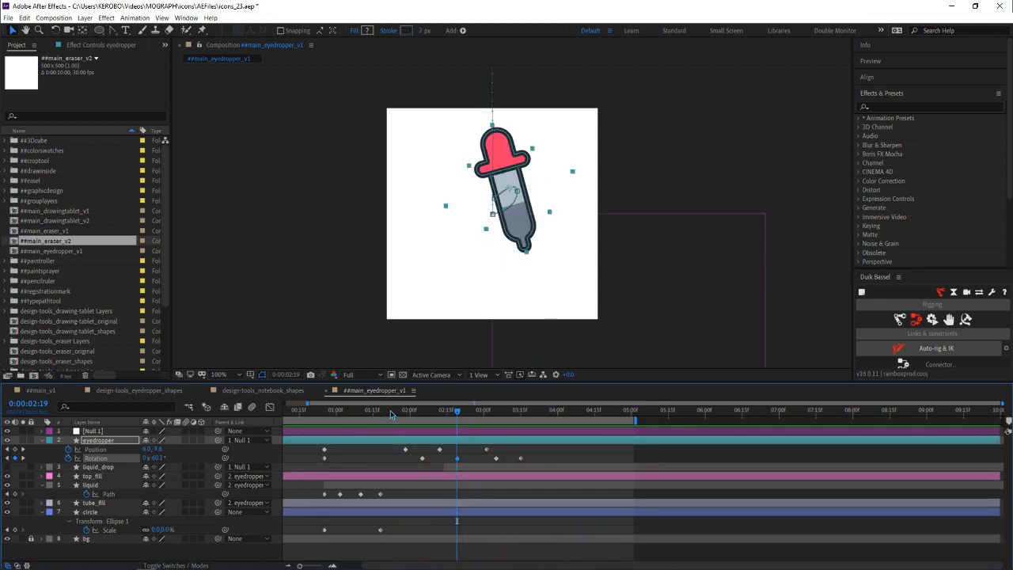
Play back the eyedropper animation from 1:24 and check its mid-swing Position keyframe
left_click(390, 410)
key("space")
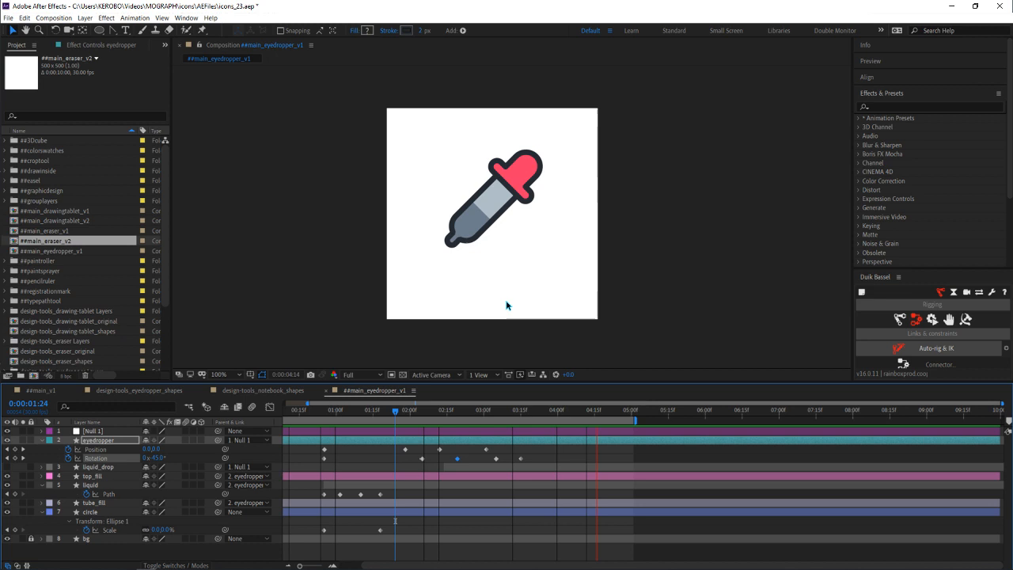
key("space")
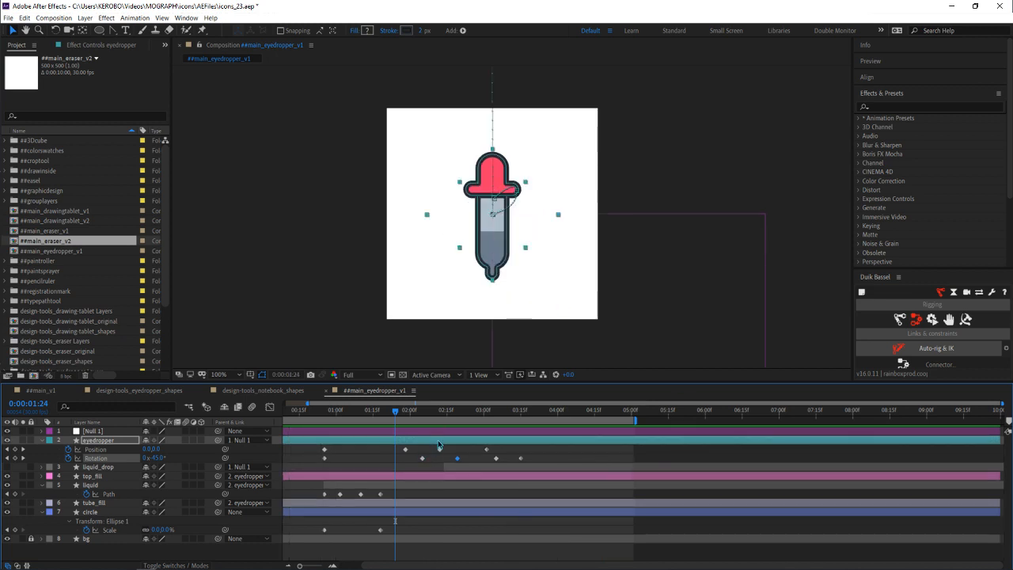
left_click_drag(429, 448, 471, 448)
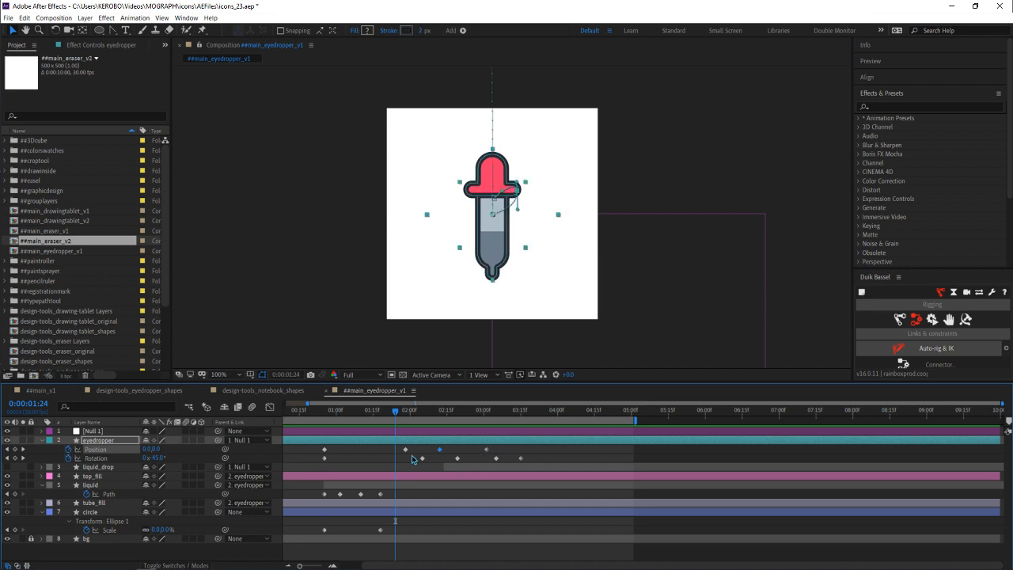
key("F2")
Move the eyedropper's final Rotation keyframe to 4:00 and add a Rotation keyframe of -11.6° at 3:14
left_click_drag(347, 410, 497, 435)
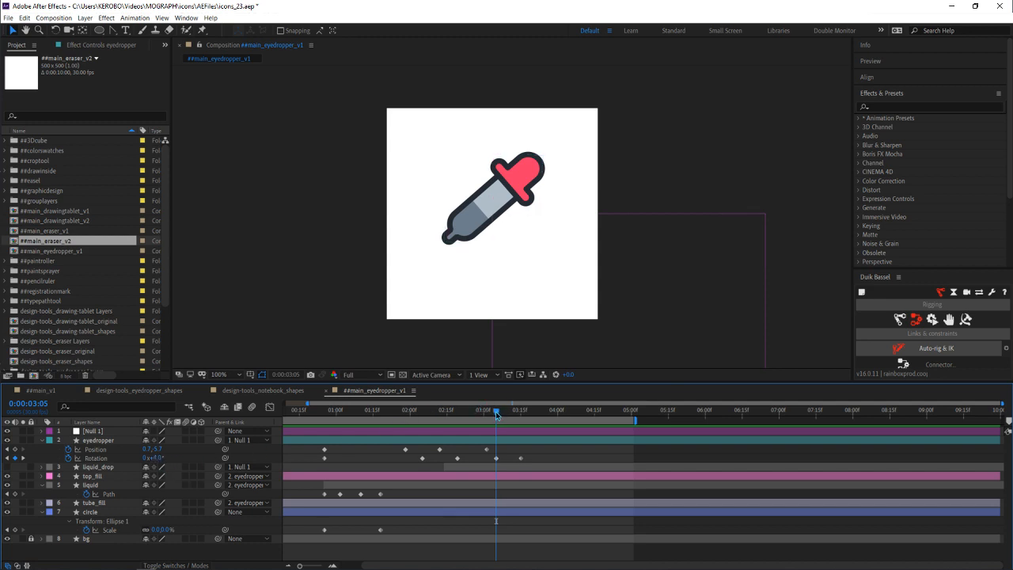
left_click_drag(496, 415, 556, 460)
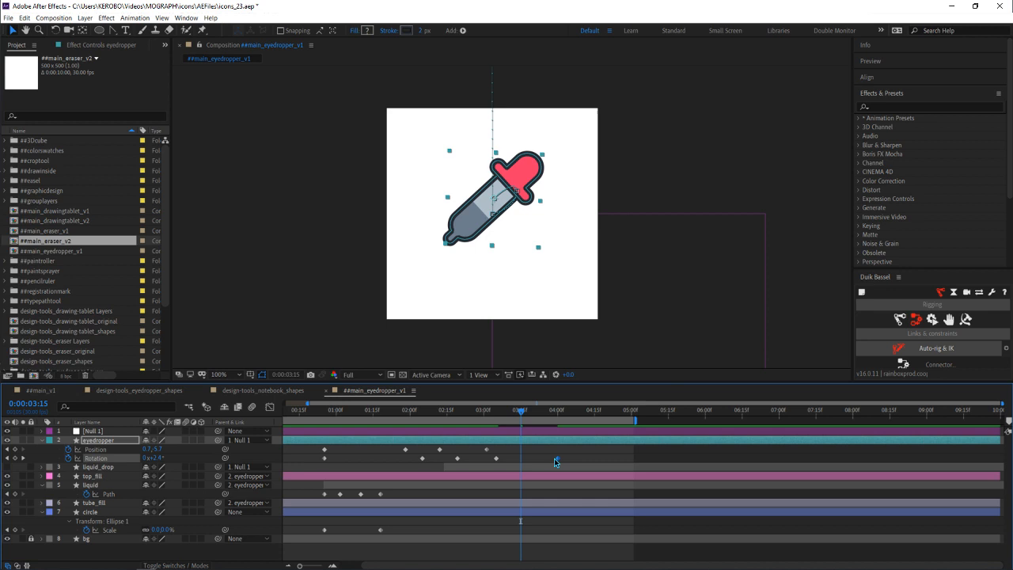
key("ctrl+v")
left_click_drag(470, 412, 517, 413)
left_click_drag(157, 458, 245, 471)
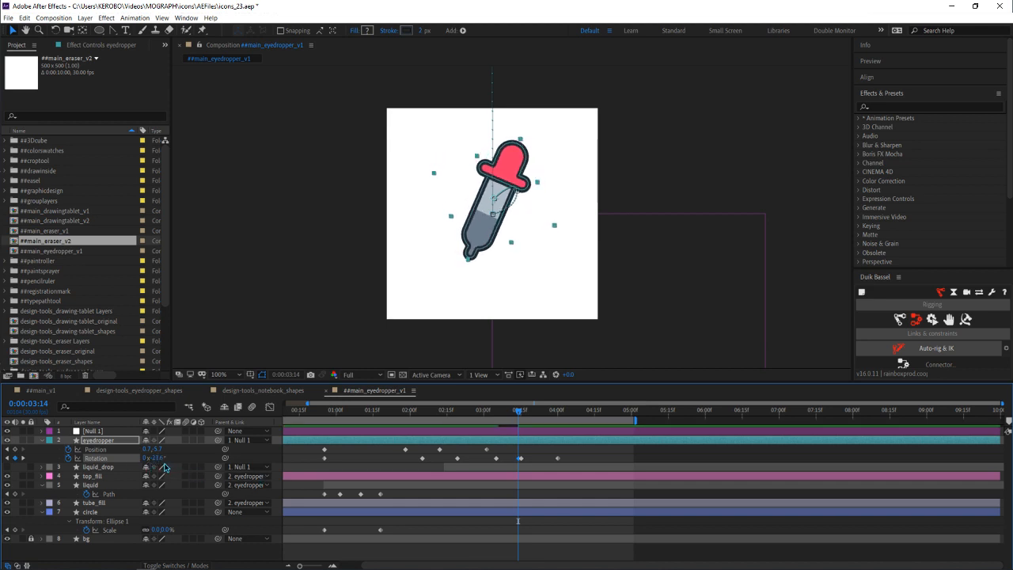
left_click_drag(158, 459, 163, 458)
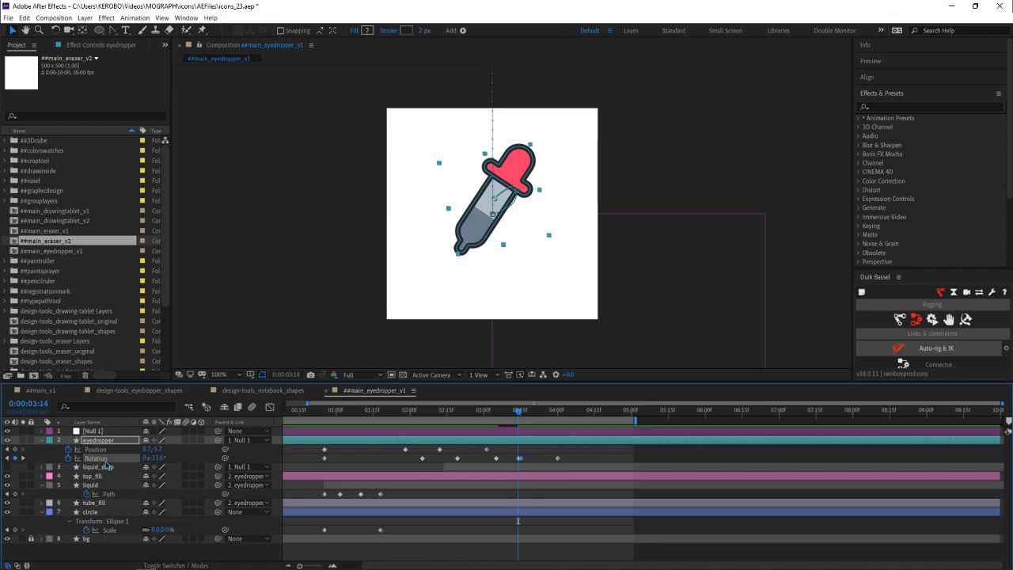
Remove the extra Rotation keyframe at 3:15 from the eyedropper layer and preview the animation
left_click(23, 458)
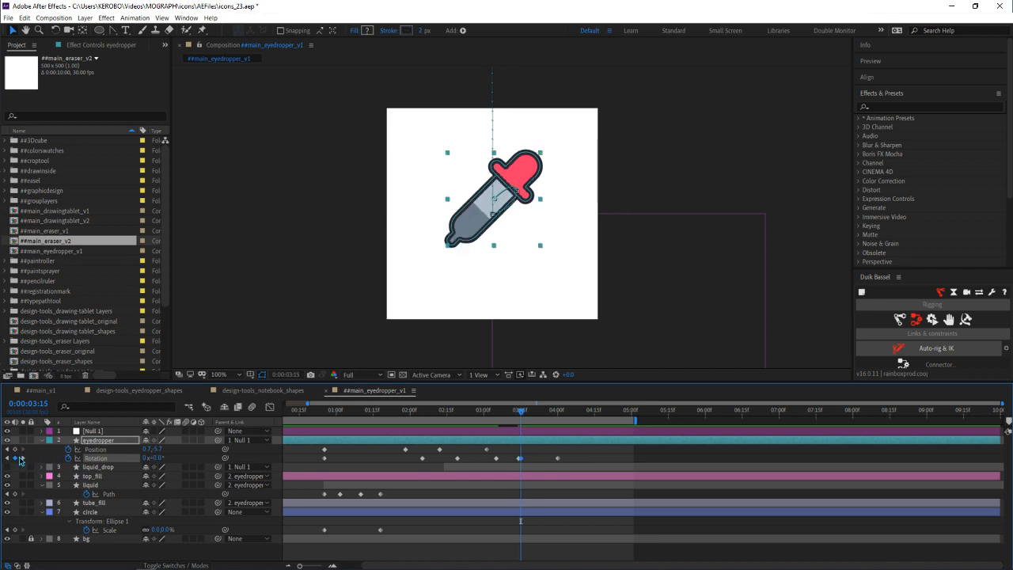
left_click(22, 458)
left_click(7, 458)
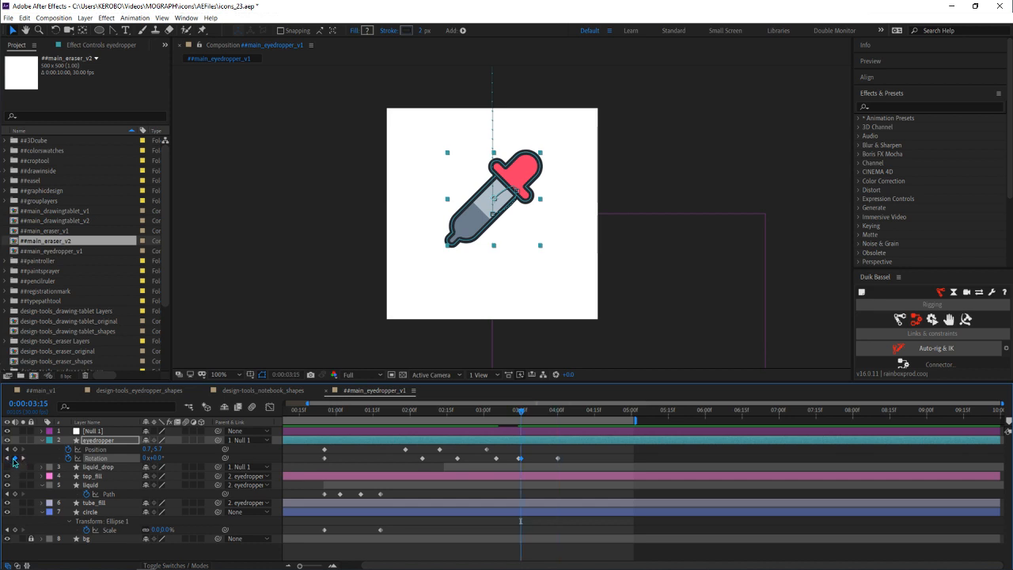
left_click(477, 456)
key("space")
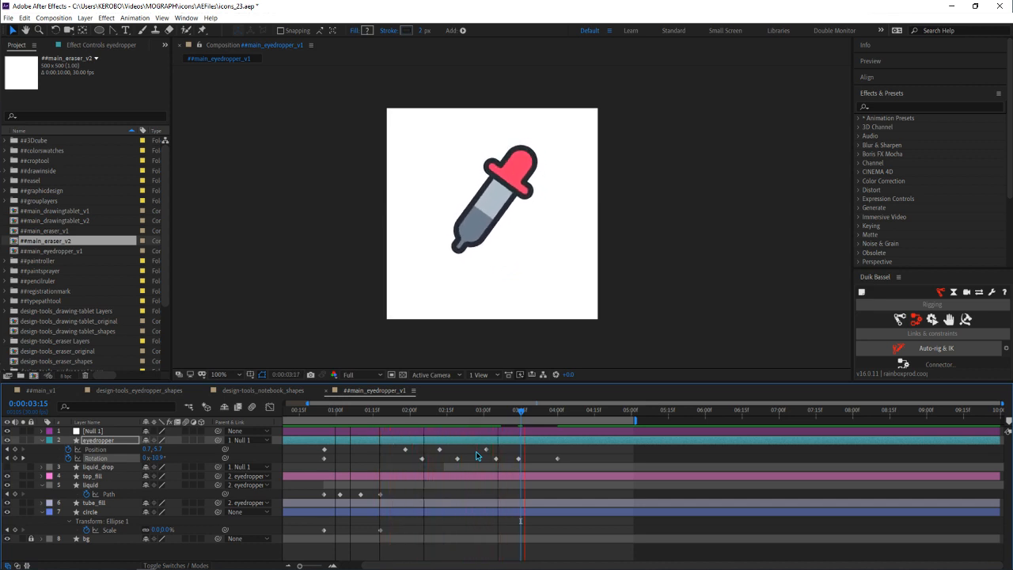
key("space")
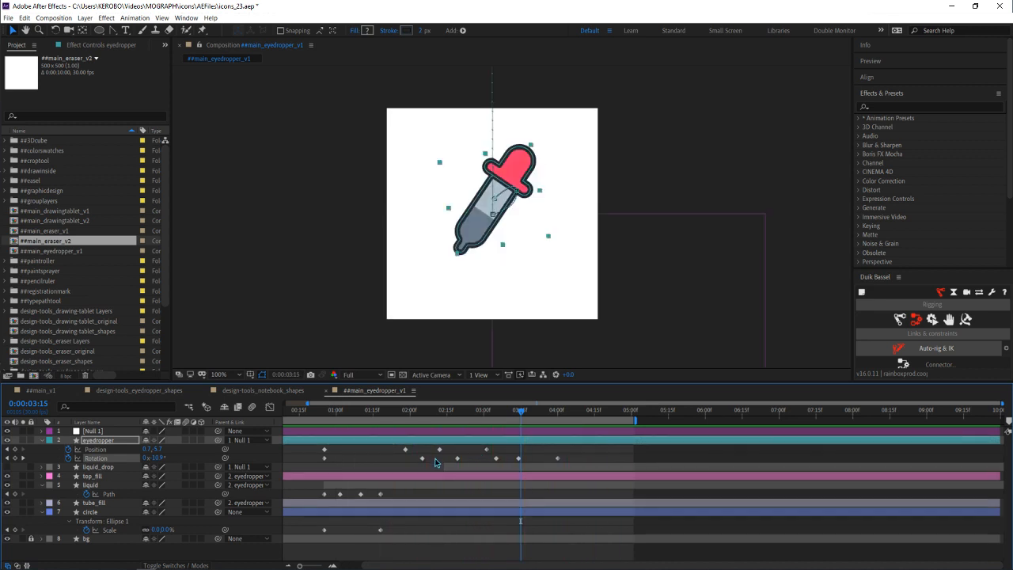
Set the eyedropper's Rotation keyframe at 3:14 to -5° and preview the motion
left_click(8, 458)
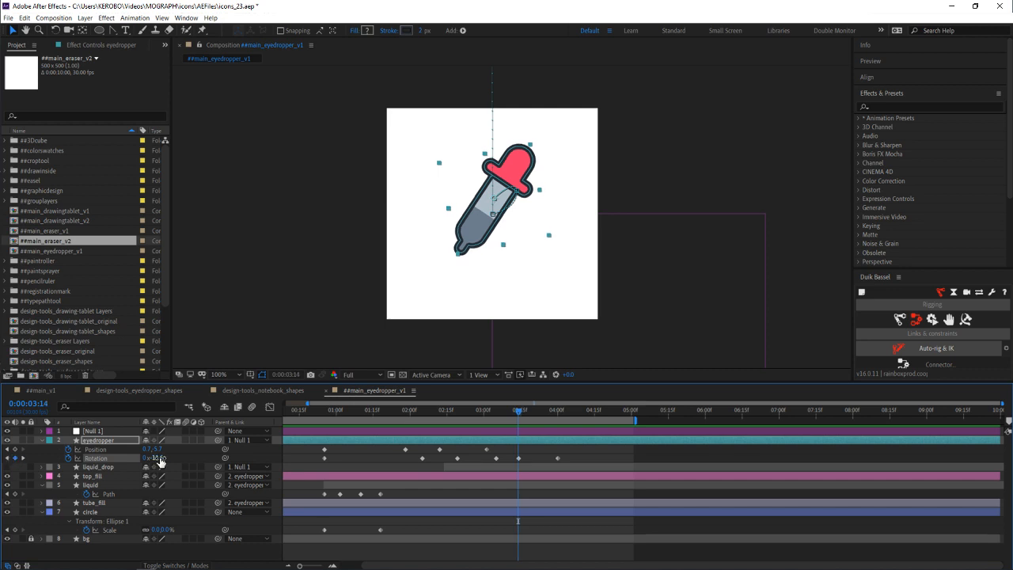
mouse_move(158, 458)
left_mouse_down()
mouse_move(167, 466)
mouse_move(159, 462)
left_mouse_up()
left_click(159, 459)
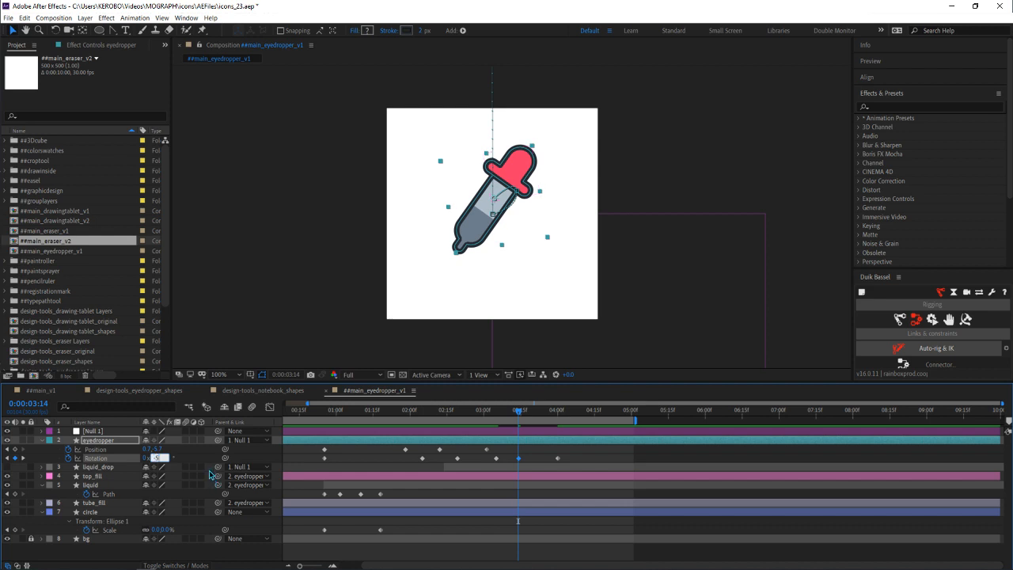
key("Return")
key("space")
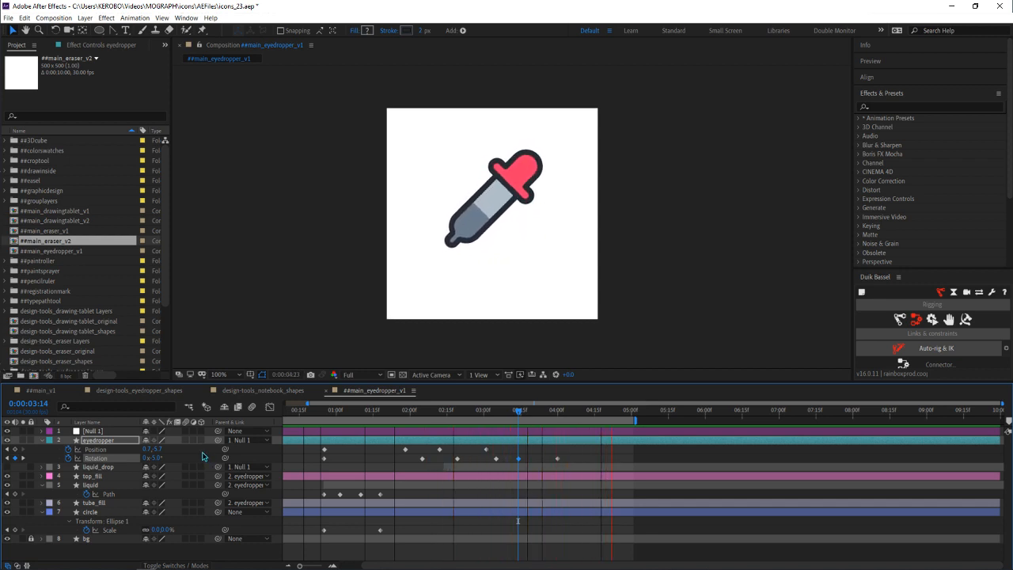
key("space")
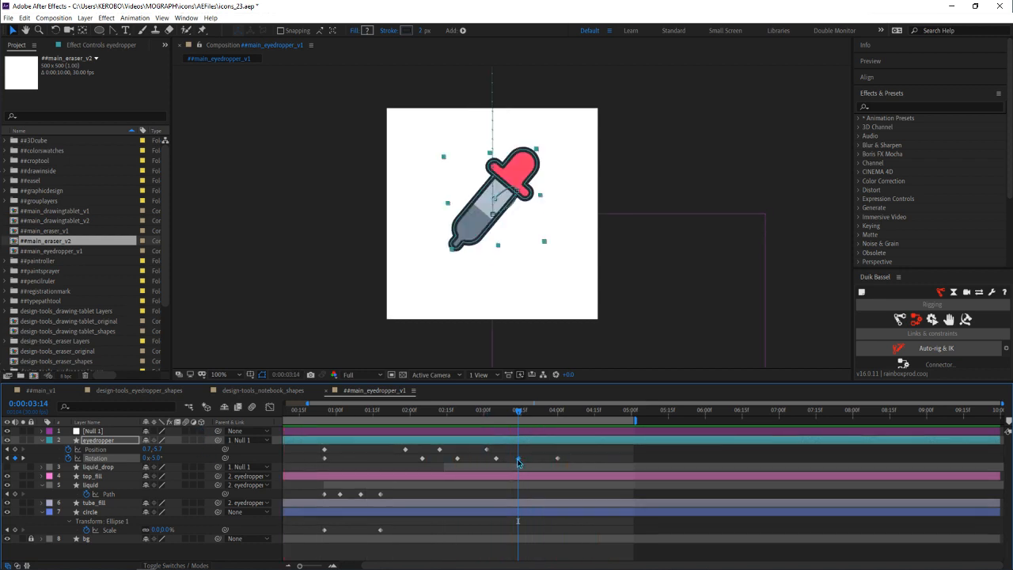
Shift the eyedropper's last two Rotation keyframes earlier so the first falls at 3:12, and set that one to -3°
left_click_drag(519, 458, 550, 459)
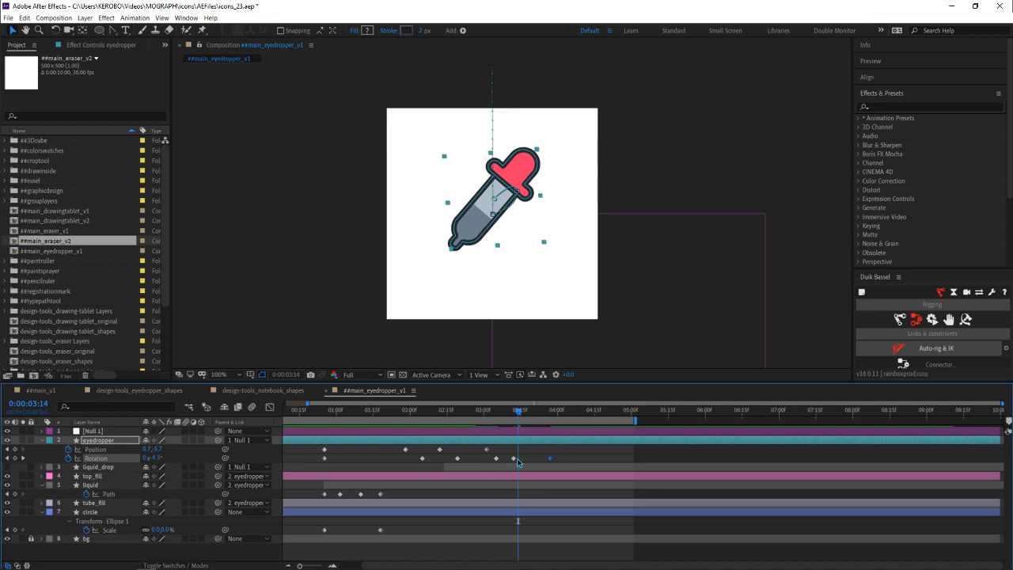
left_click(7, 460)
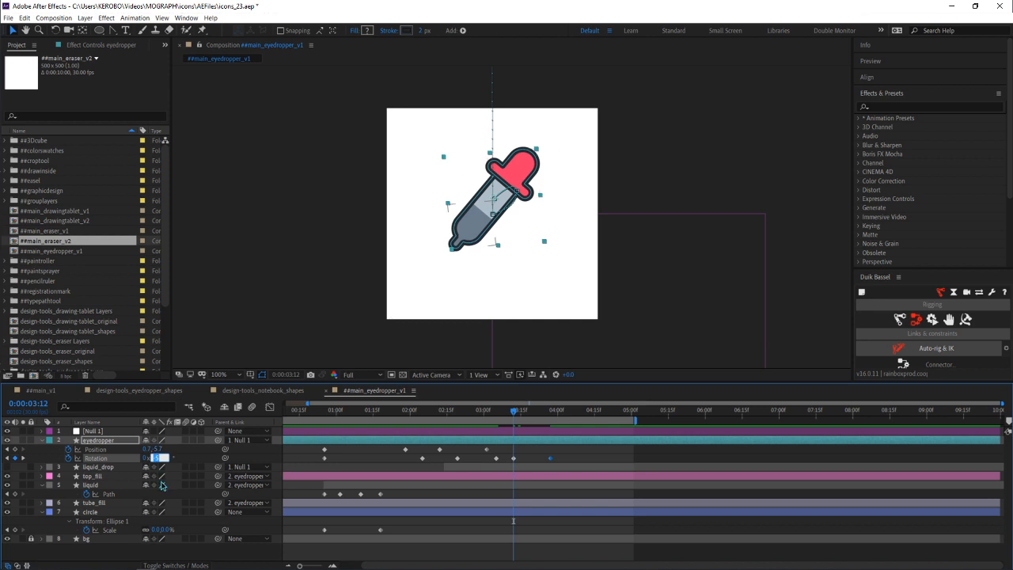
key("Return")
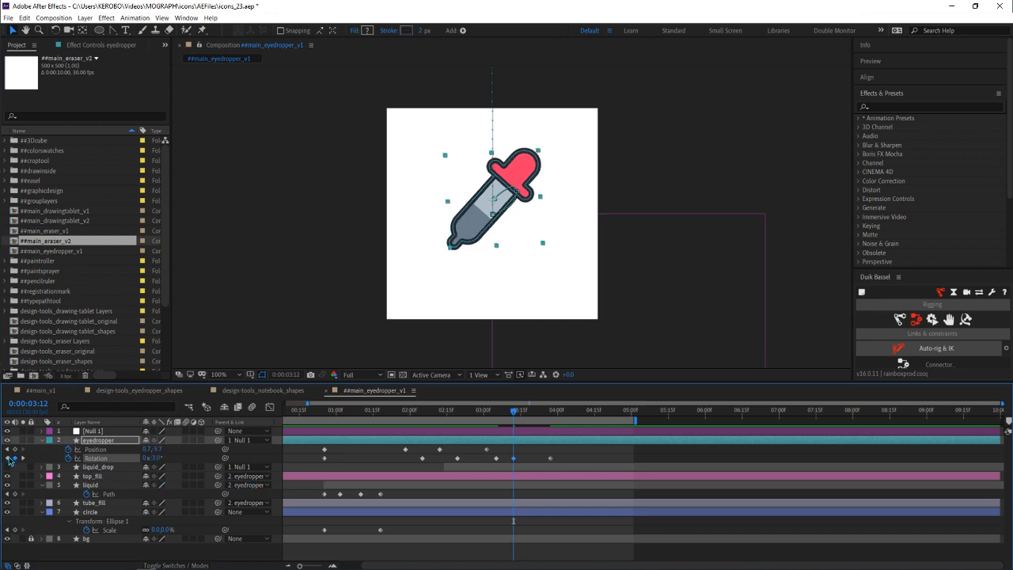
left_click(8, 459)
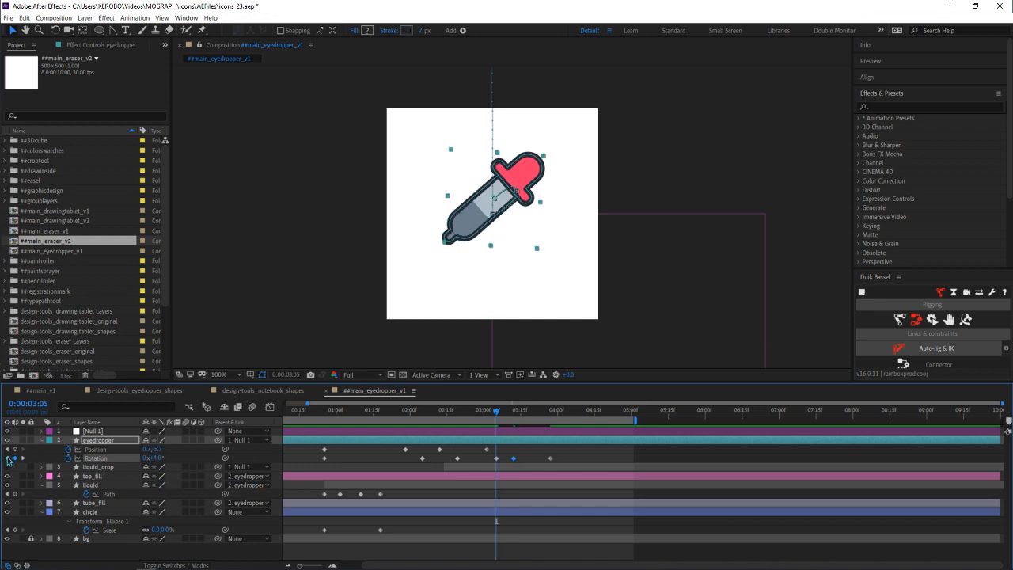
Preview the eyedropper animation and save the project
key("space")
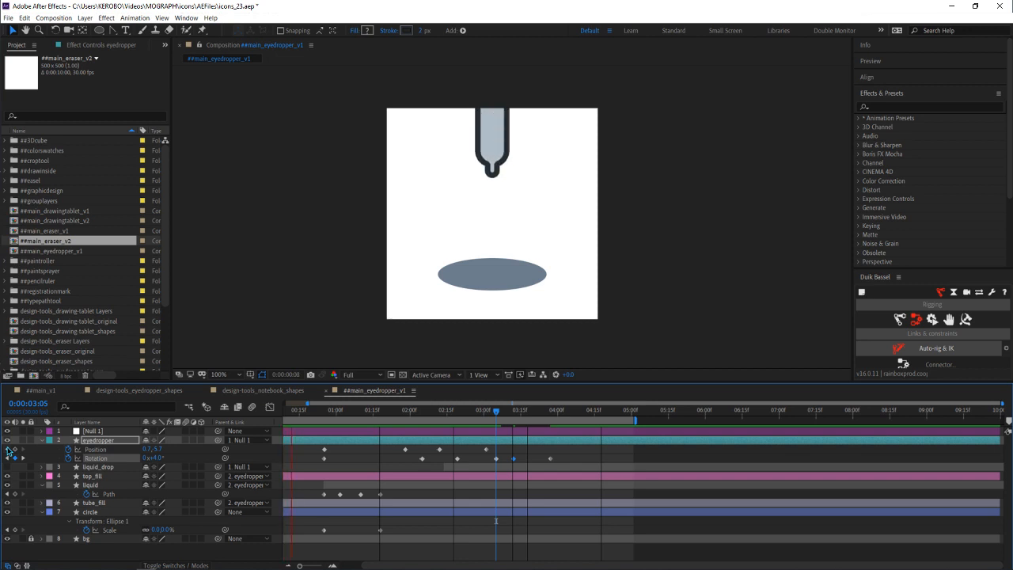
key("ctrl+s")
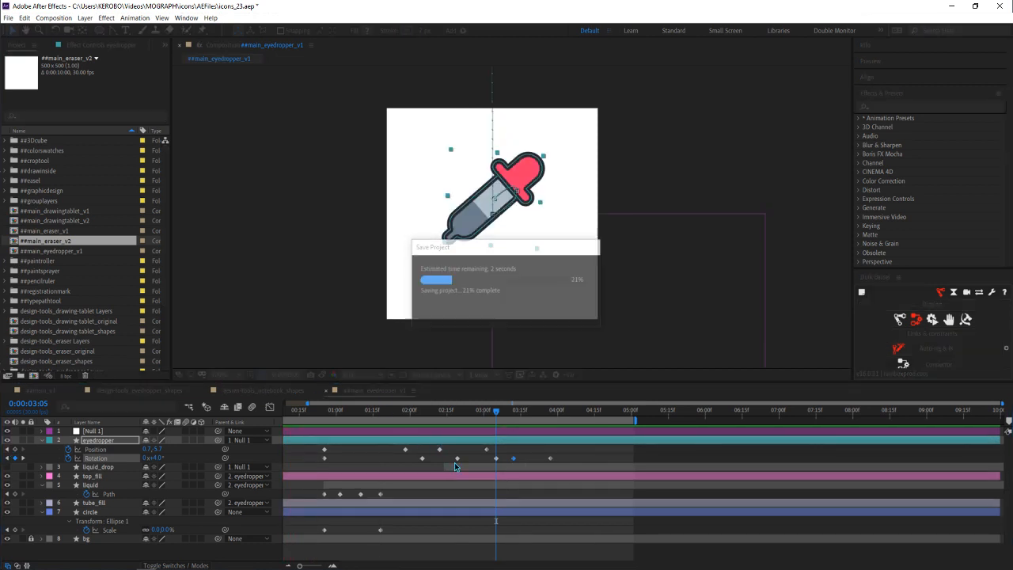
key("space")
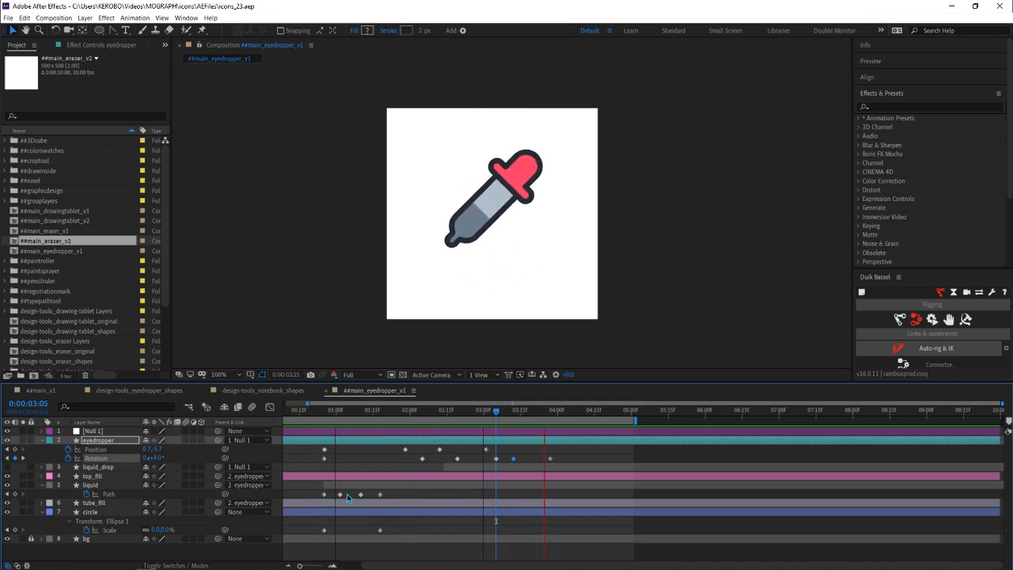
key("space")
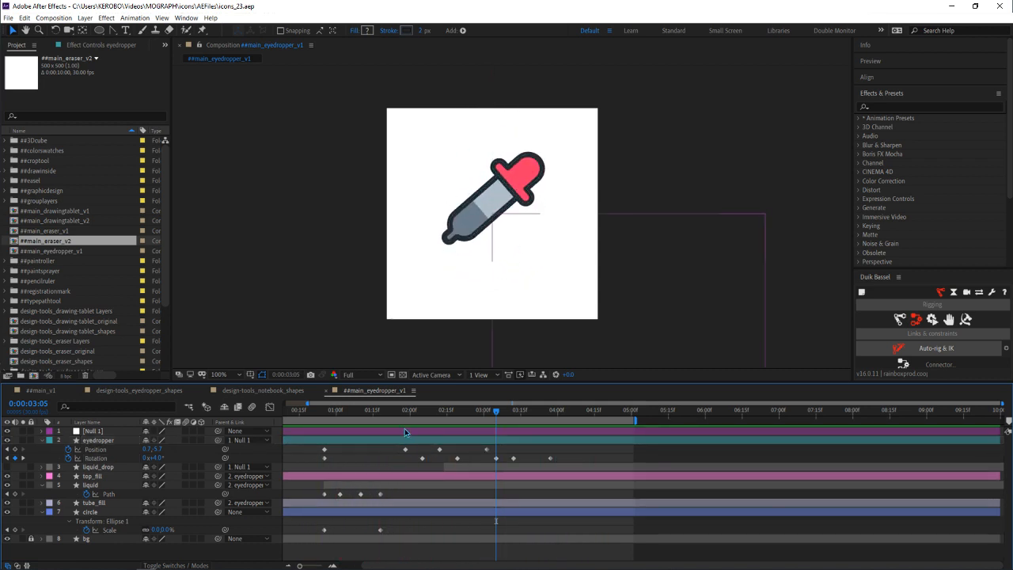
Lengthen the upper motion-path handle of the eyedropper's Position keyframe near 2:12 slightly upward
left_click_drag(403, 409, 449, 411)
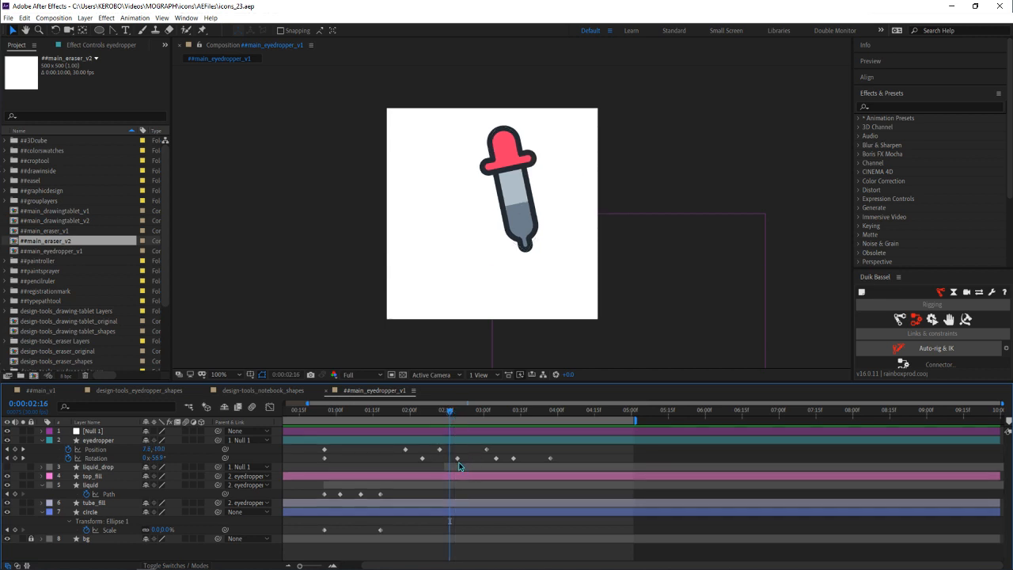
left_click(438, 450)
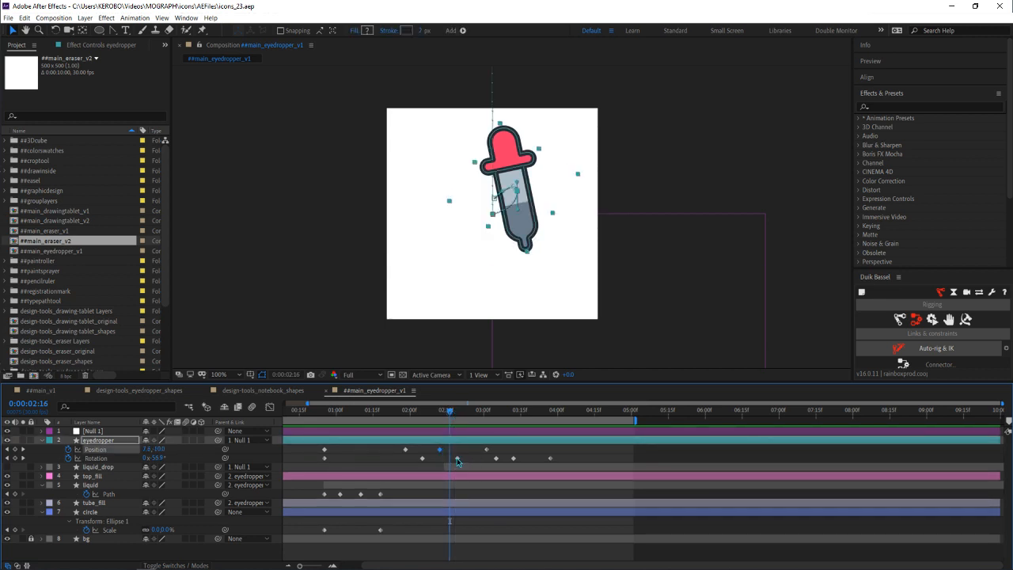
left_click(457, 459)
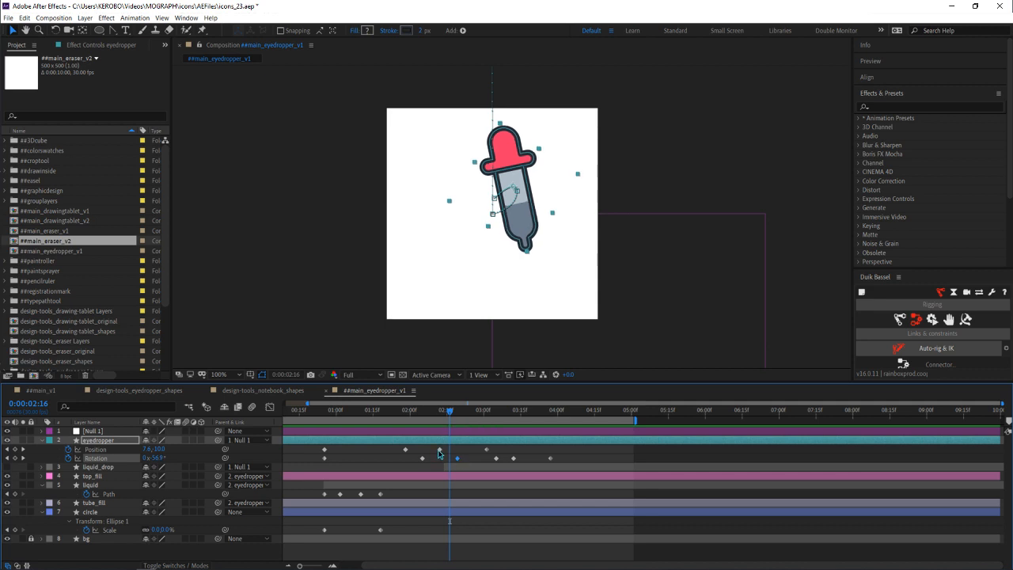
scroll(539, 181, "up", 4)
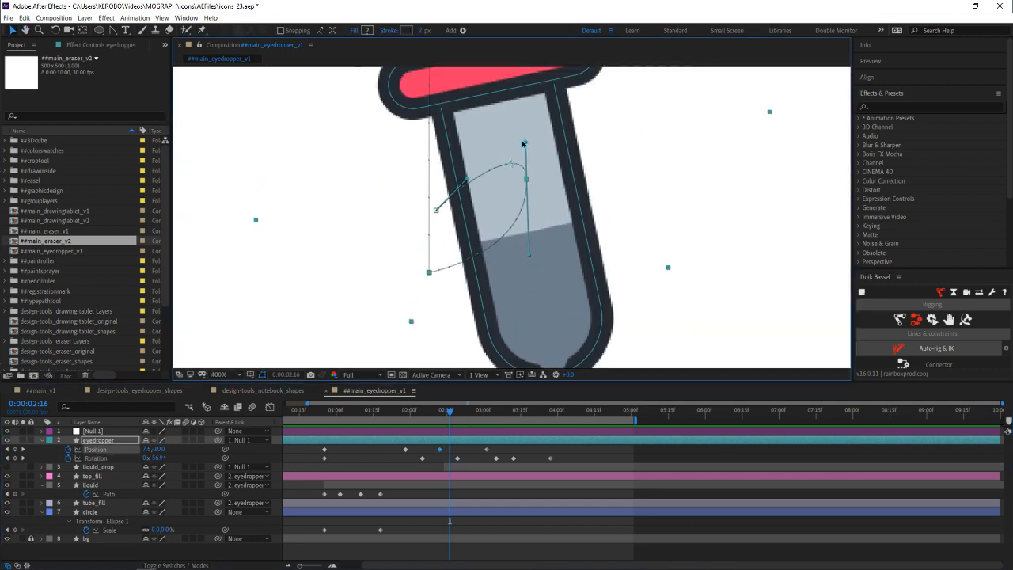
left_click_drag(526, 144, 527, 141)
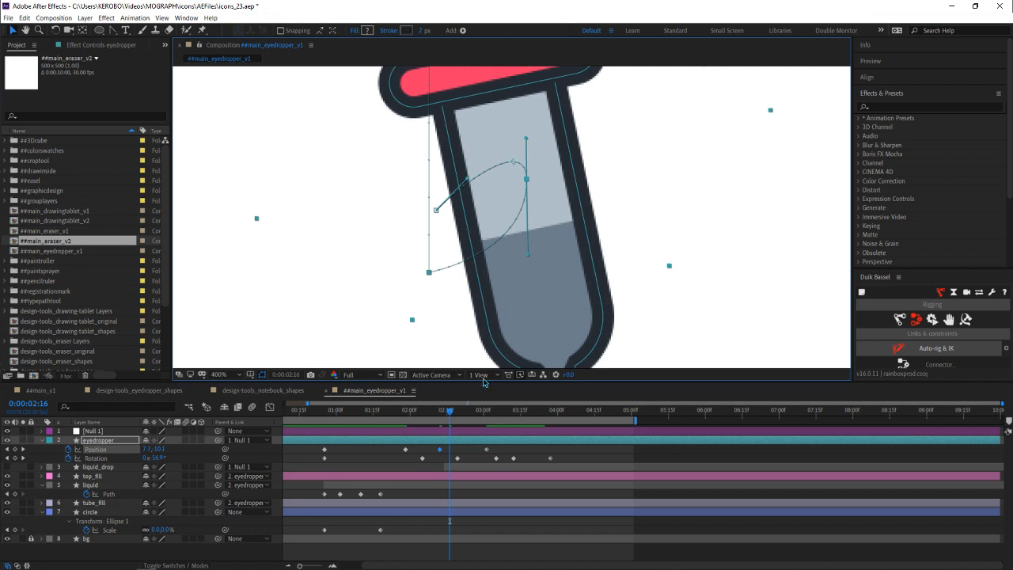
scroll(454, 266, "down", 2)
left_click_drag(451, 266, 454, 278)
left_click(382, 463)
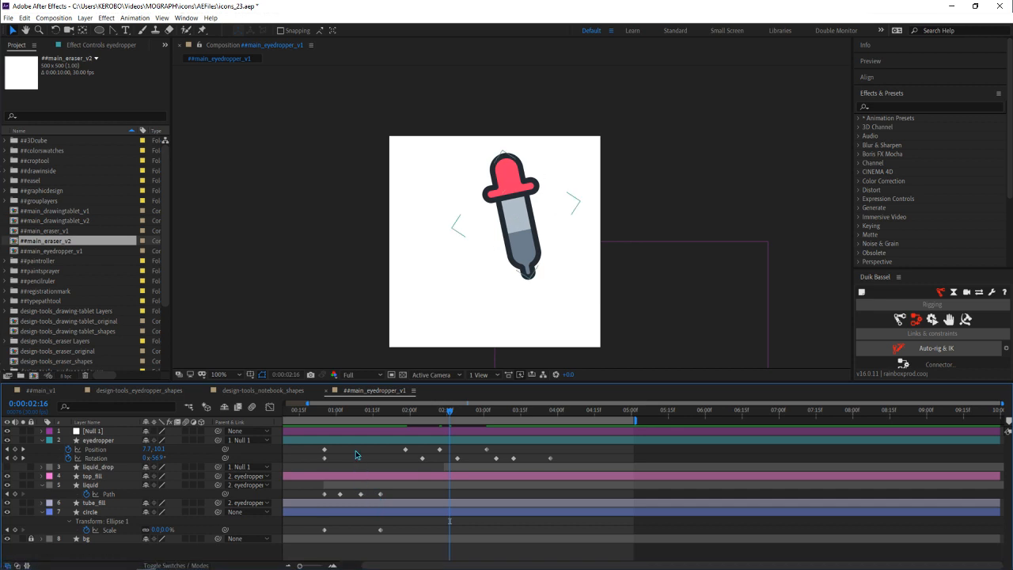
Apply Easy Ease to the eyedropper's Position keyframe near 2:12
key("u")
key("u")
left_click_drag(381, 564, 308, 564)
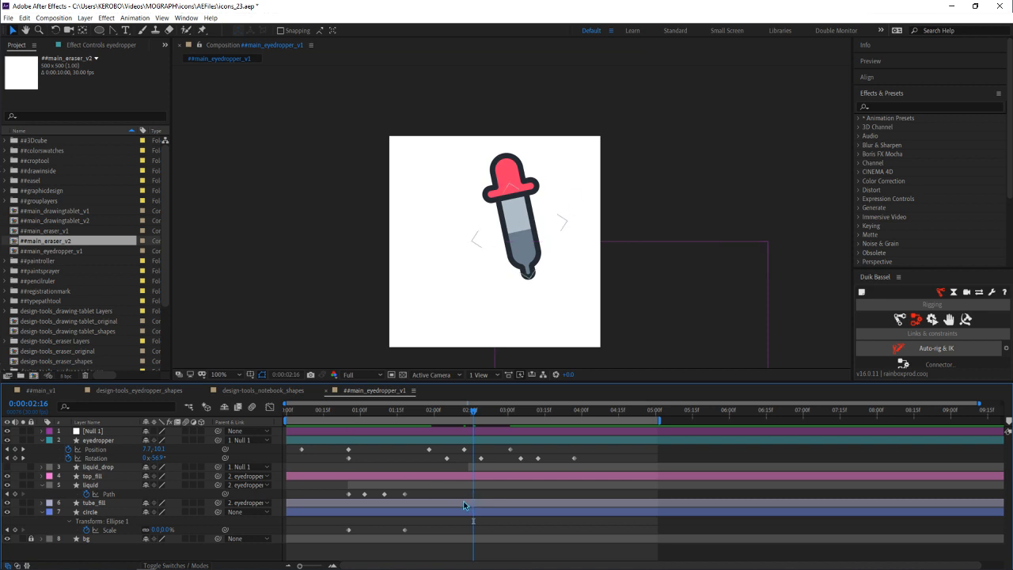
left_click(463, 450)
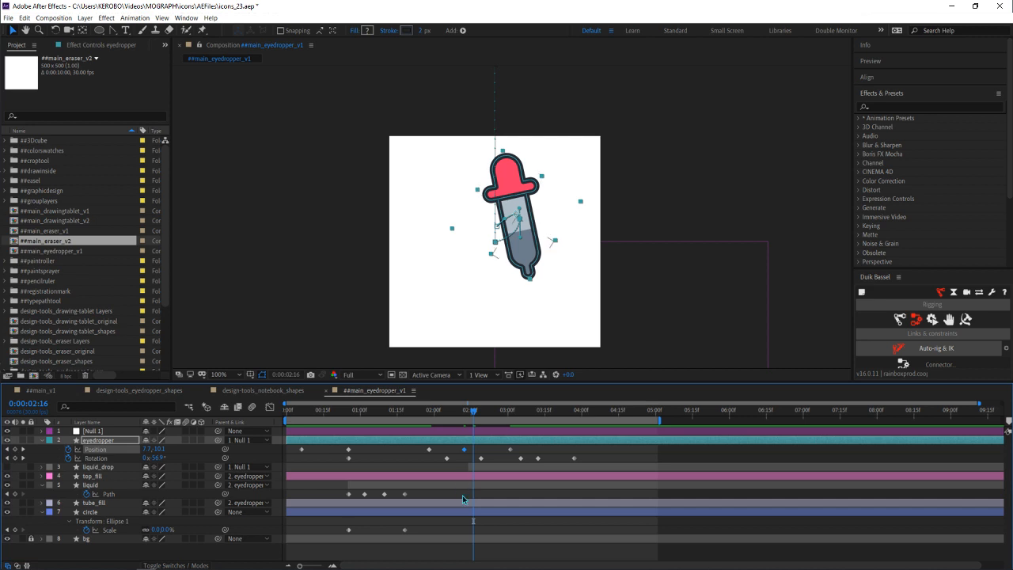
key("F9")
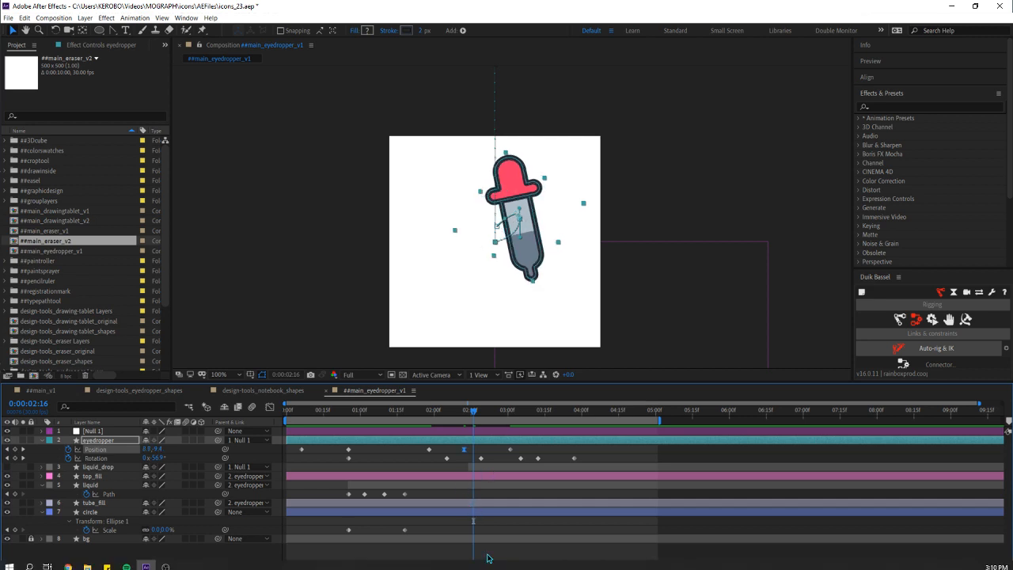
Preview the eyedropper's motion between about 2:05 and 3:05 with the eased Position keyframe
left_click_drag(422, 410, 475, 406)
key("space")
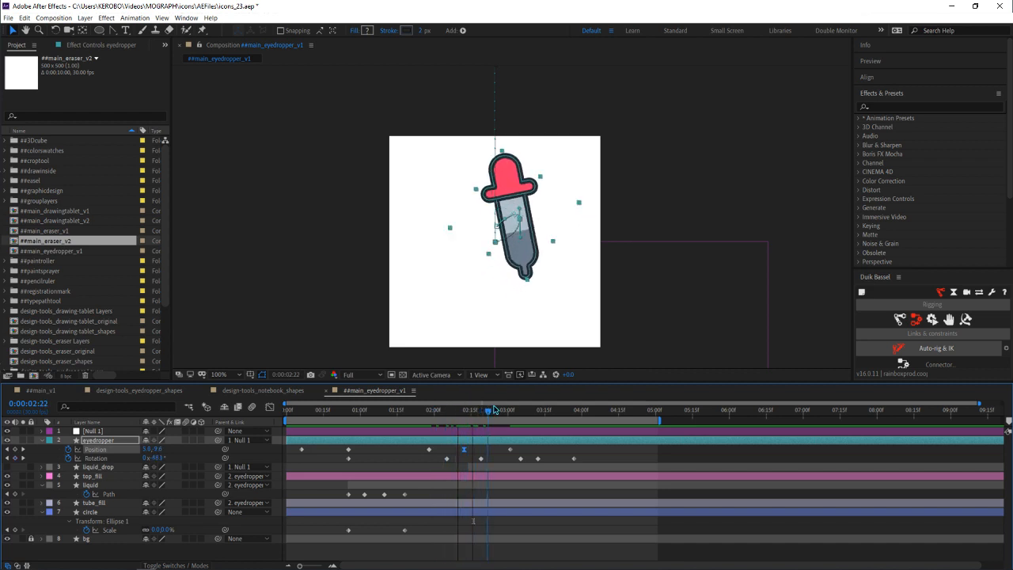
left_click_drag(449, 426, 520, 424)
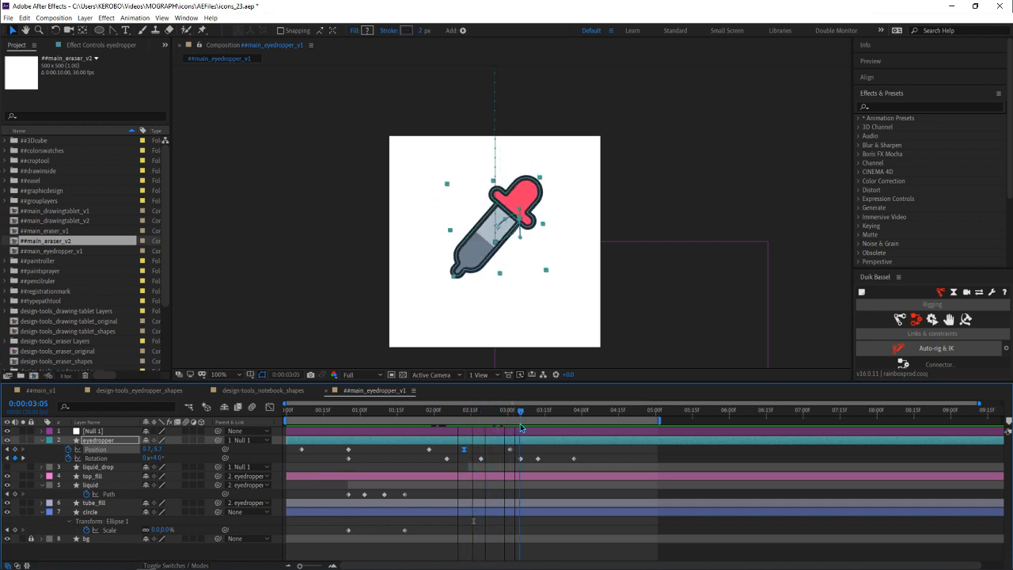
key("space")
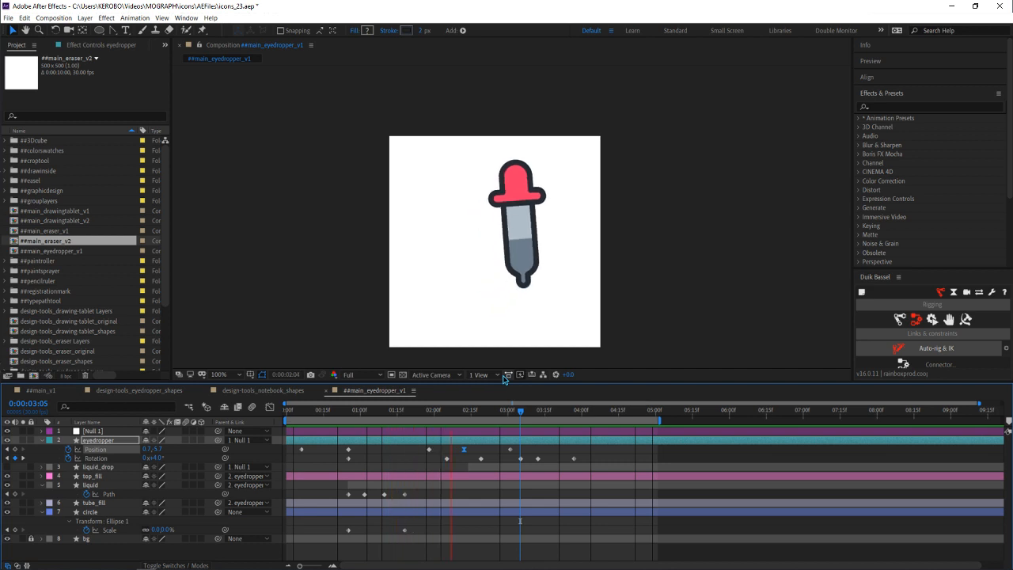
key("space")
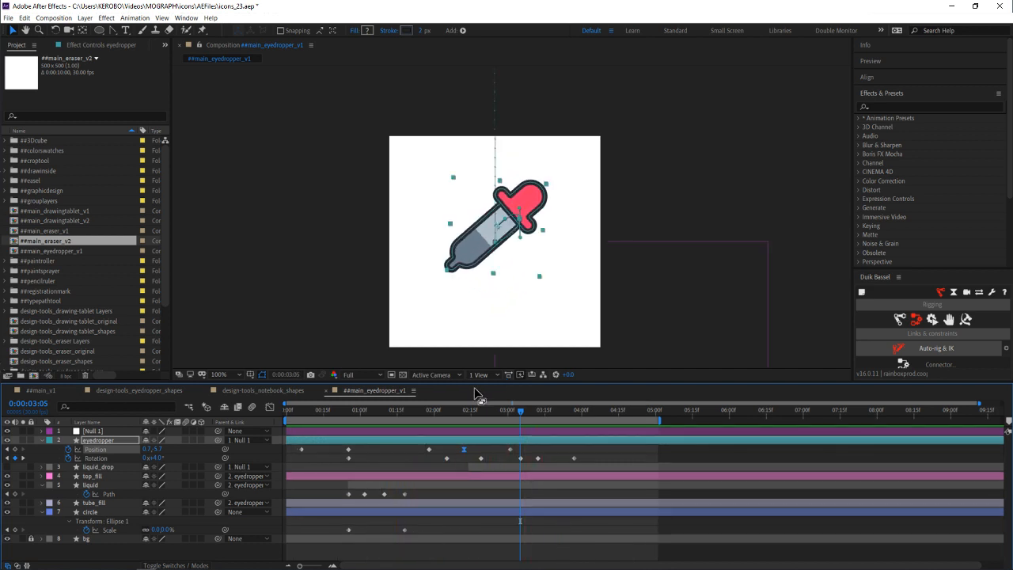
Shift the eyedropper's last Position keyframe and last three Rotation keyframes about three frames earlier, and preview the motion
left_click_drag(499, 450, 581, 470)
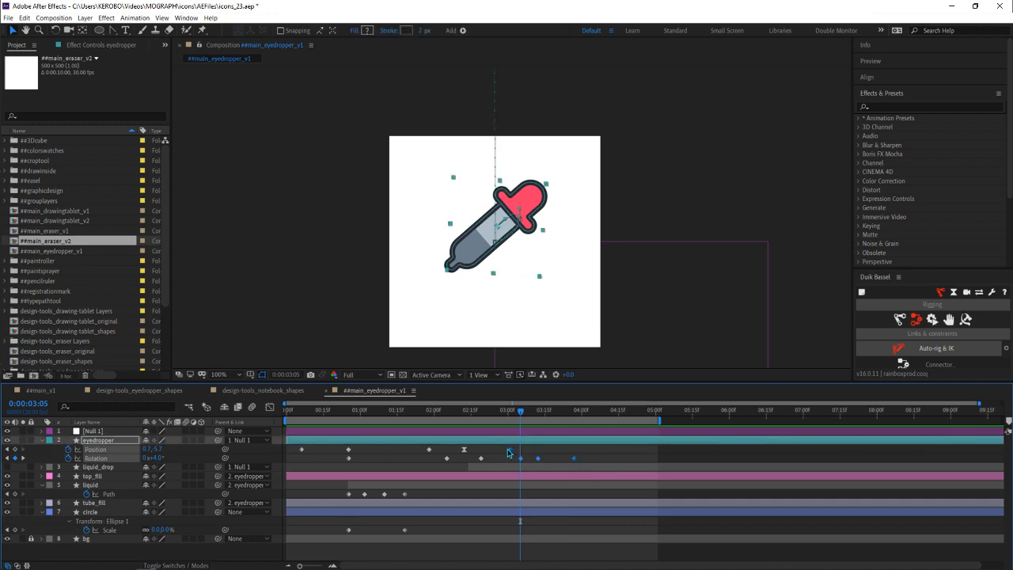
left_click_drag(508, 452, 501, 452)
left_click(460, 430)
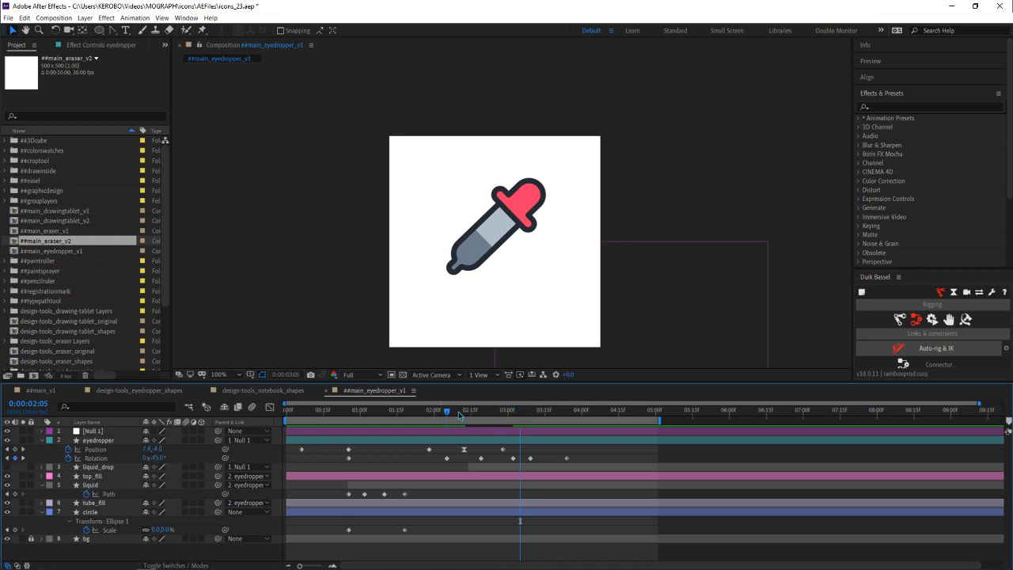
left_click_drag(459, 415, 520, 434)
key("space")
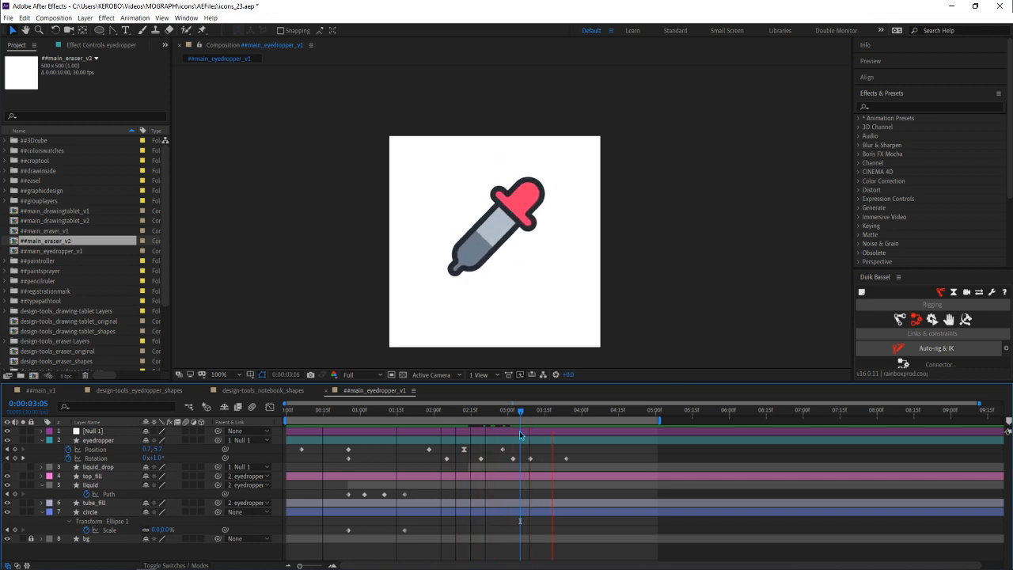
key("space")
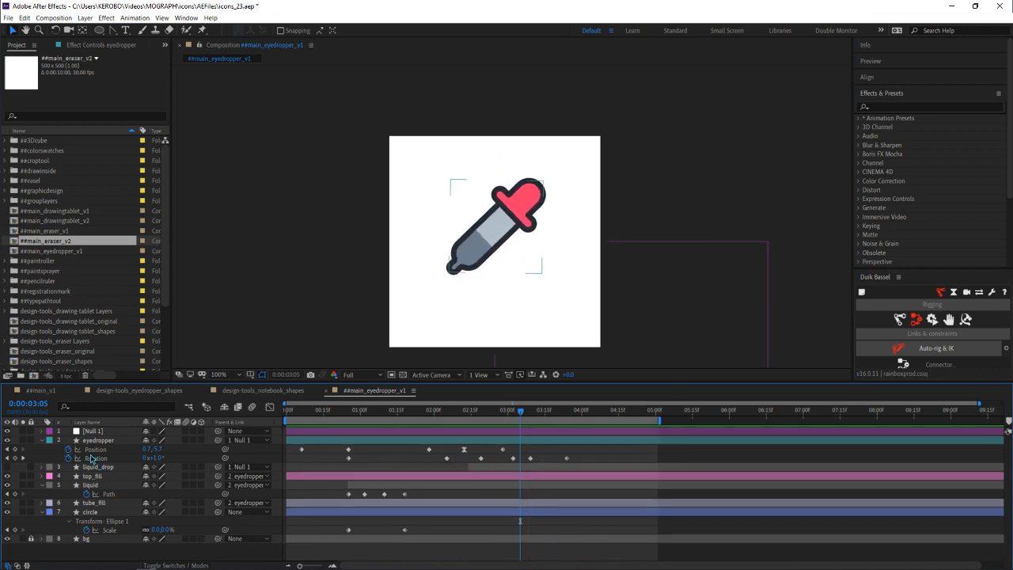
Apply Easy Ease to the eyedropper's Rotation keyframe near 2:19 and preview the motion
left_click(481, 459)
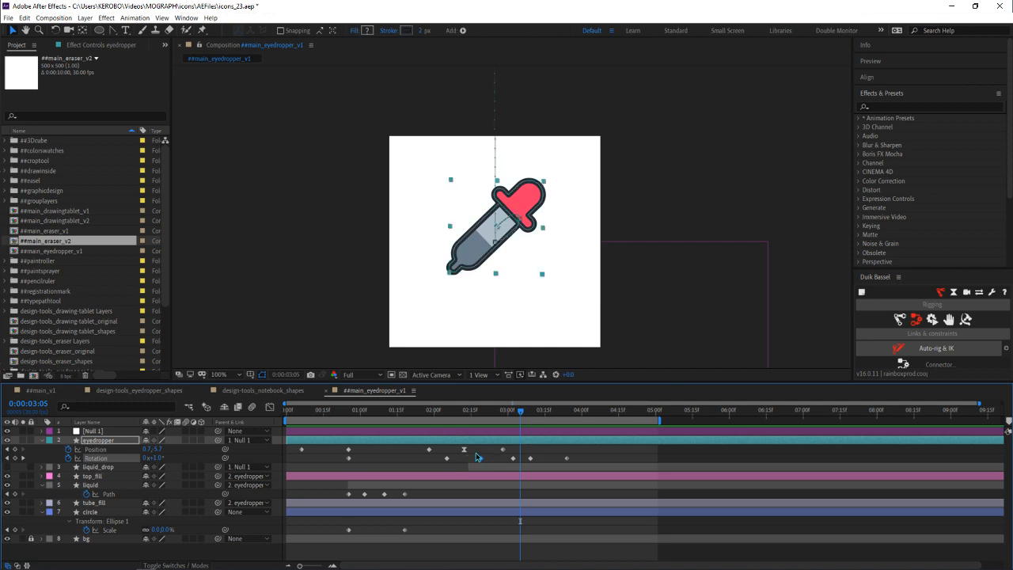
key("space")
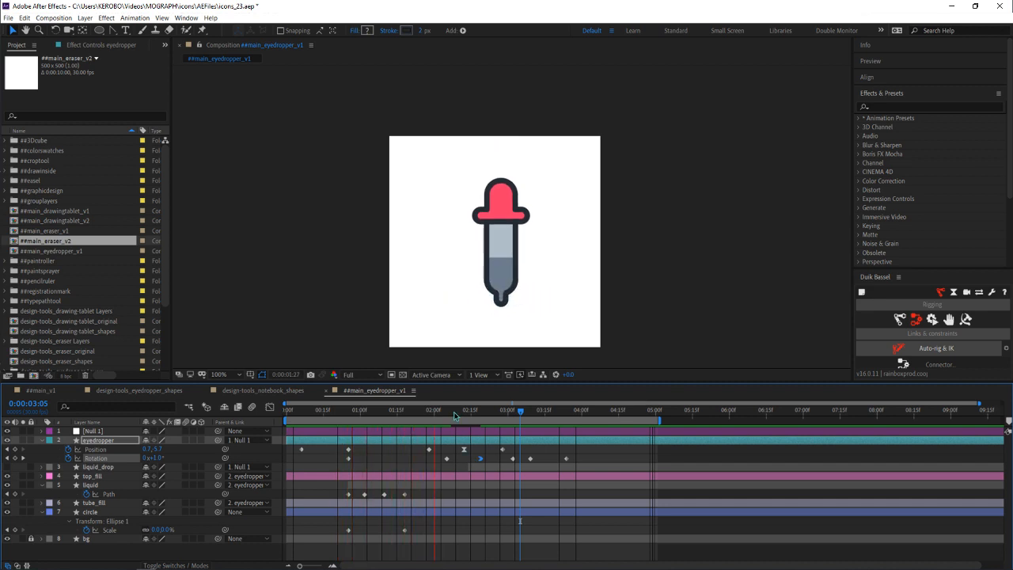
key("space")
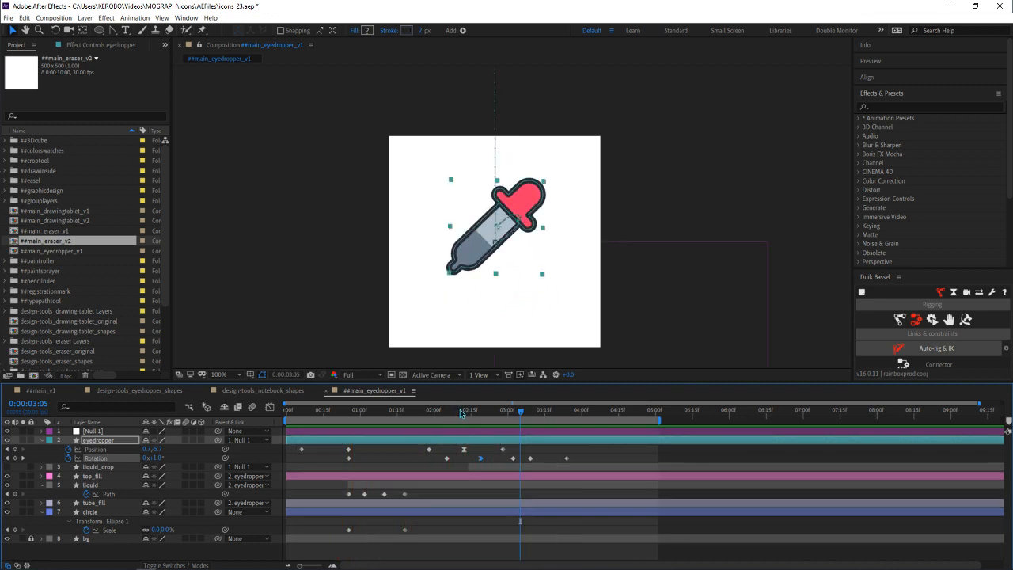
left_click_drag(460, 412, 520, 463)
left_click_drag(448, 420, 491, 429)
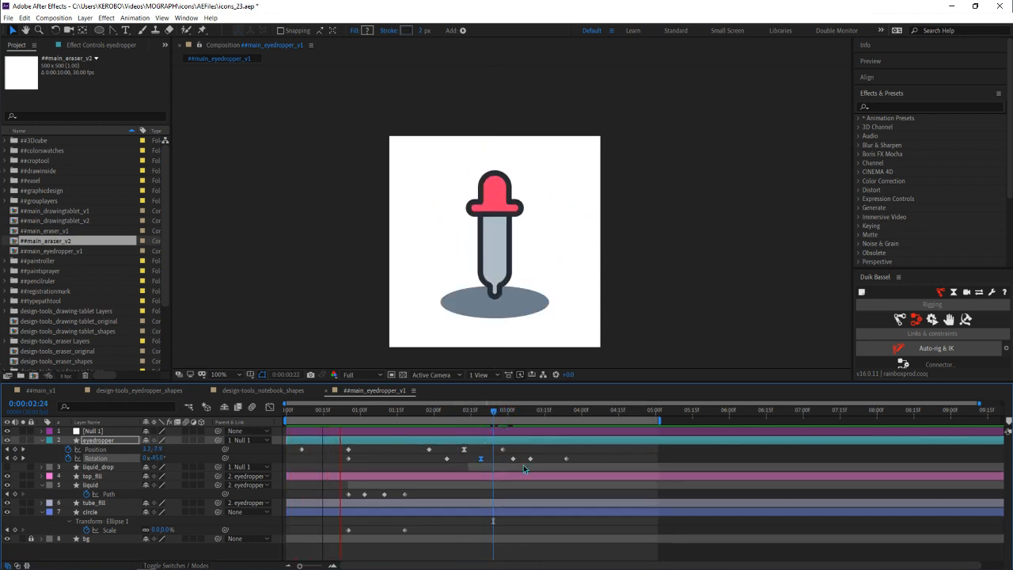
key("space")
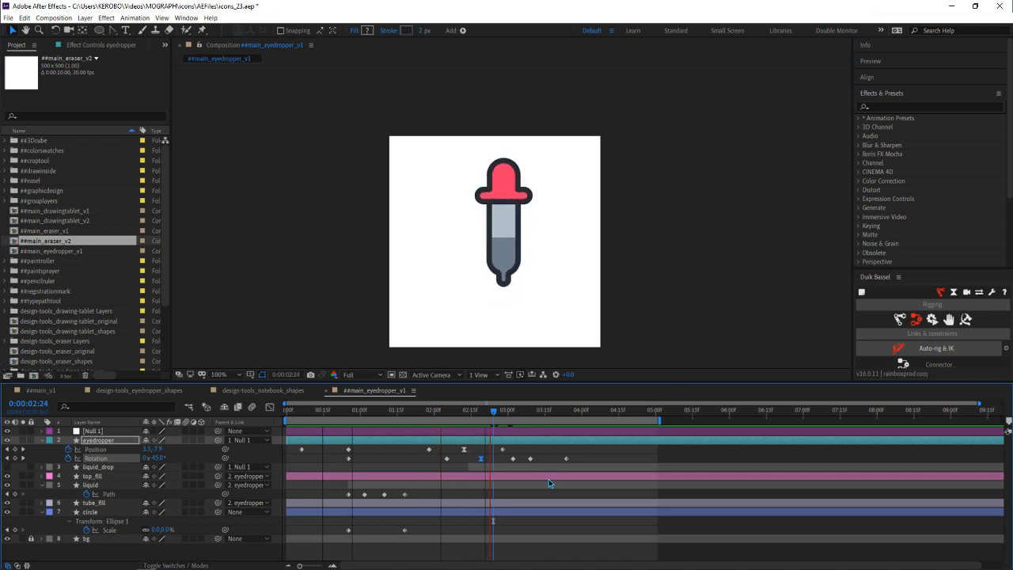
key("space")
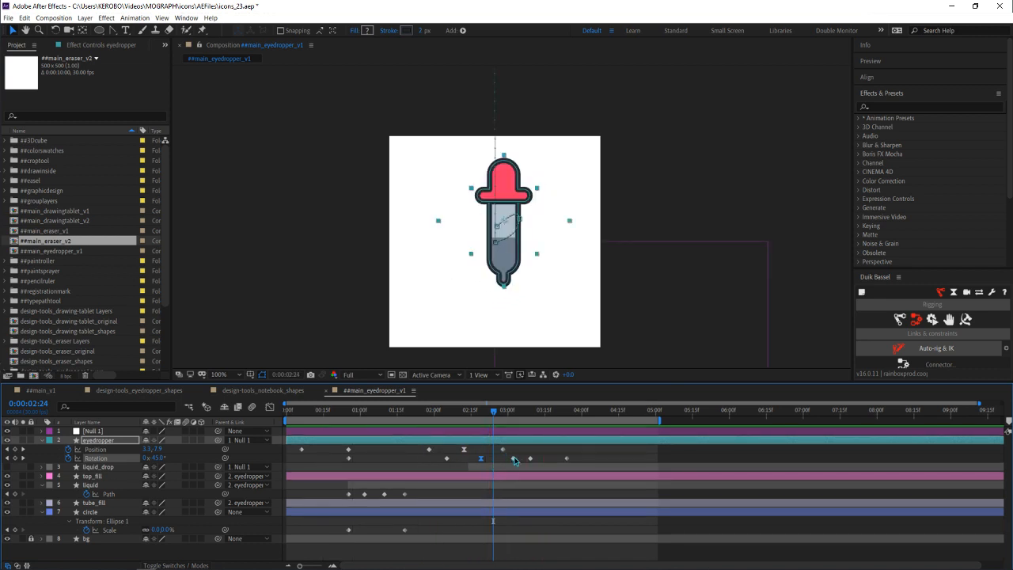
Apply Easy Ease to the eyedropper's two Rotation keyframes near 3:02 and 3:09 and check the motion
key("ctrl+shift+a")
left_click(512, 458)
left_click_drag(504, 455, 548, 462)
key("F9")
key("ctrl+shift+a")
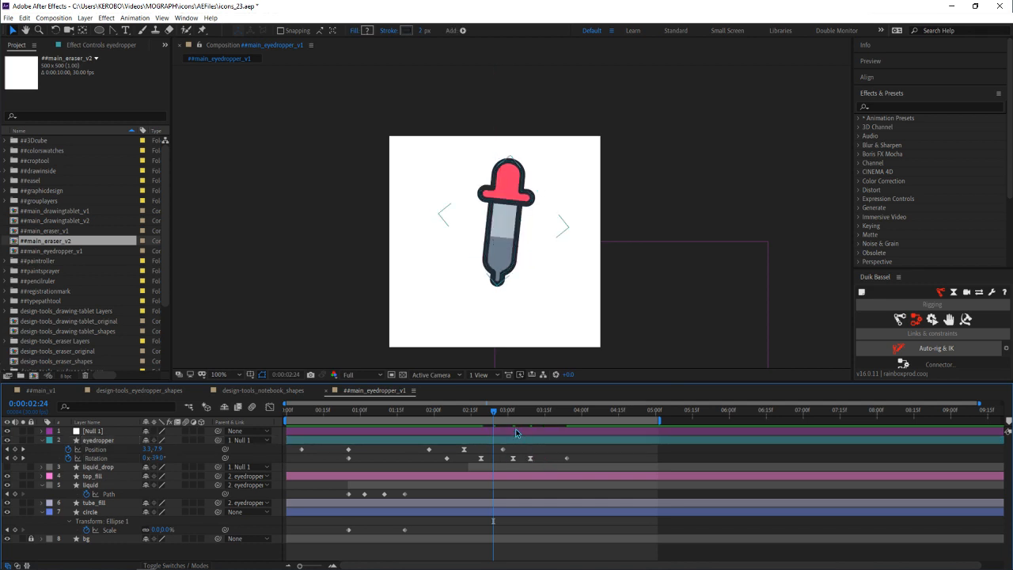
left_click_drag(495, 413, 586, 421)
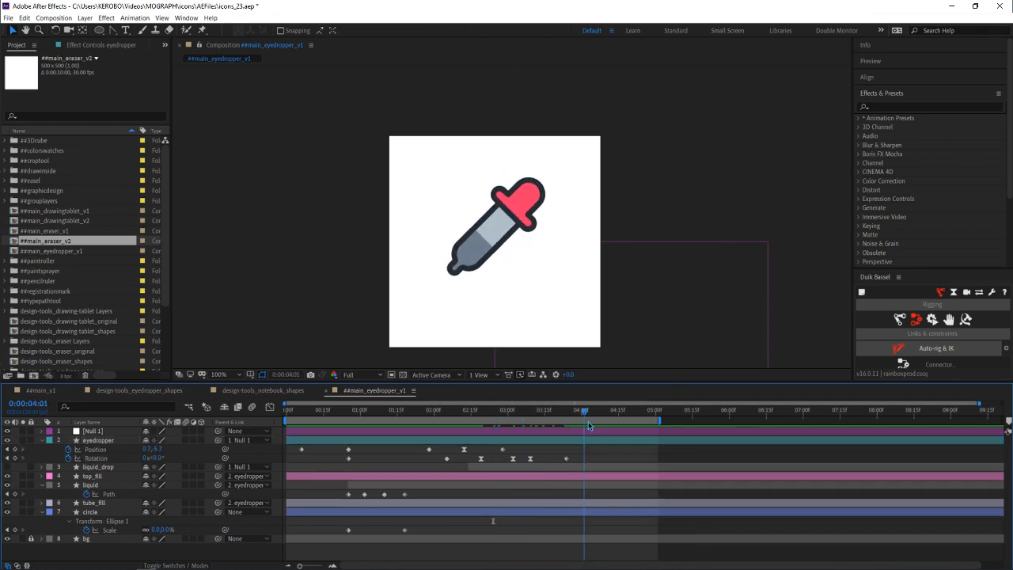
Apply Easy Ease In to the eyedropper's last Rotation keyframe near 3:24 and its last Position keyframe near 2:28
left_click(566, 458)
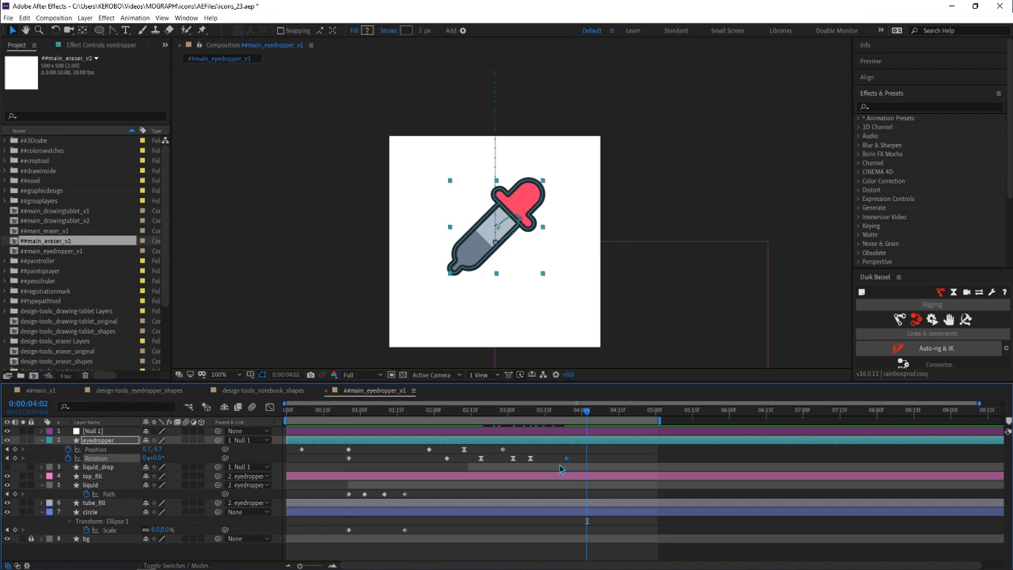
key("F9")
key("ctrl+shift+a")
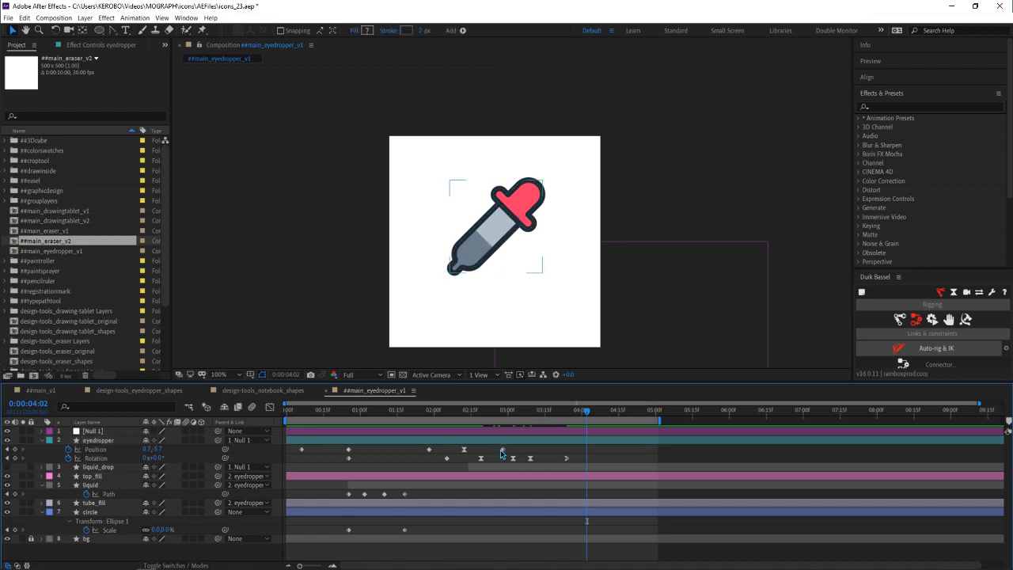
left_click(501, 451)
left_click(516, 485)
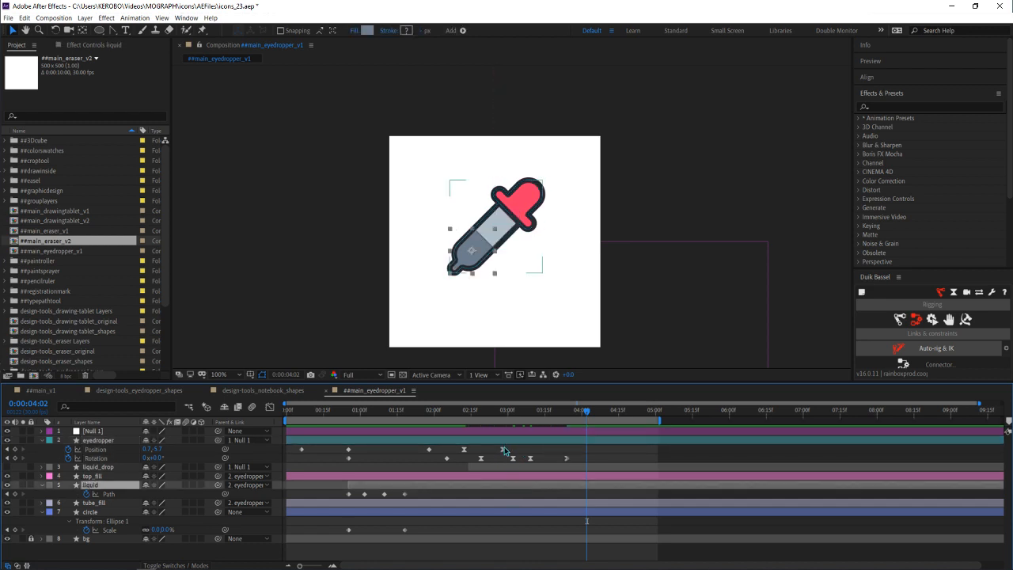
left_click(502, 450)
Preview the full eyedropper animation and save the project
left_click_drag(483, 413, 581, 413)
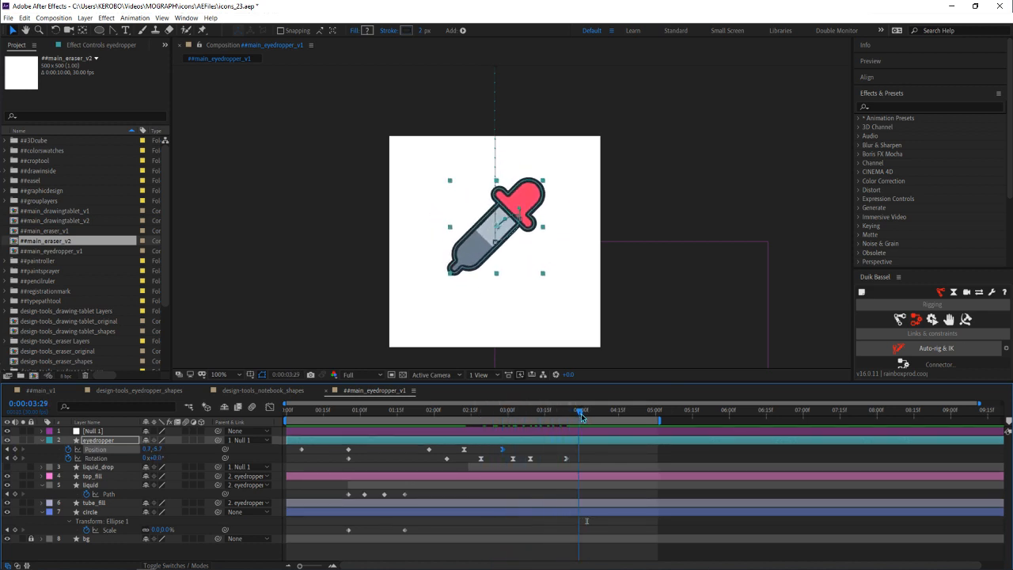
key("space")
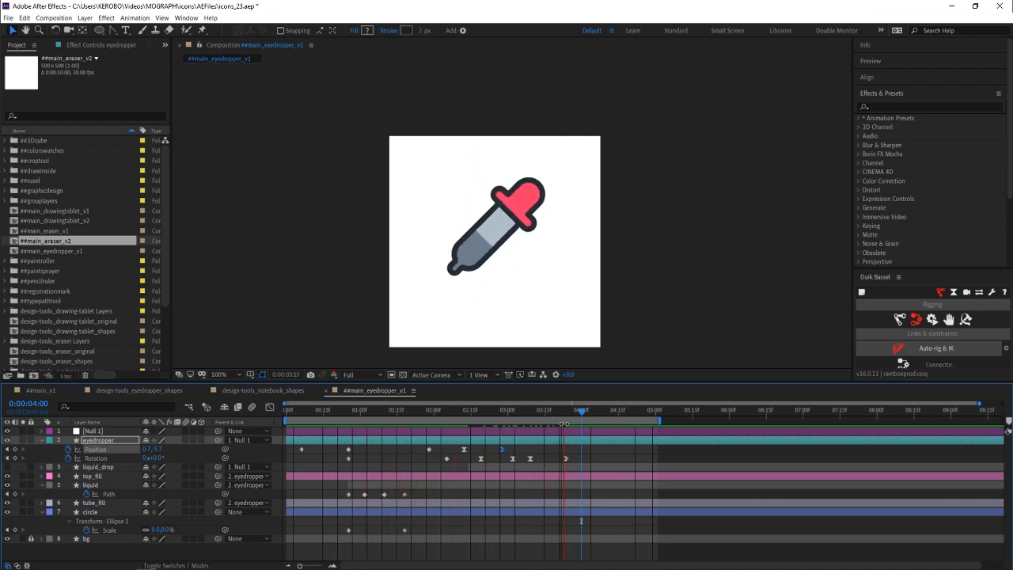
key("space")
key("ctrl+s")
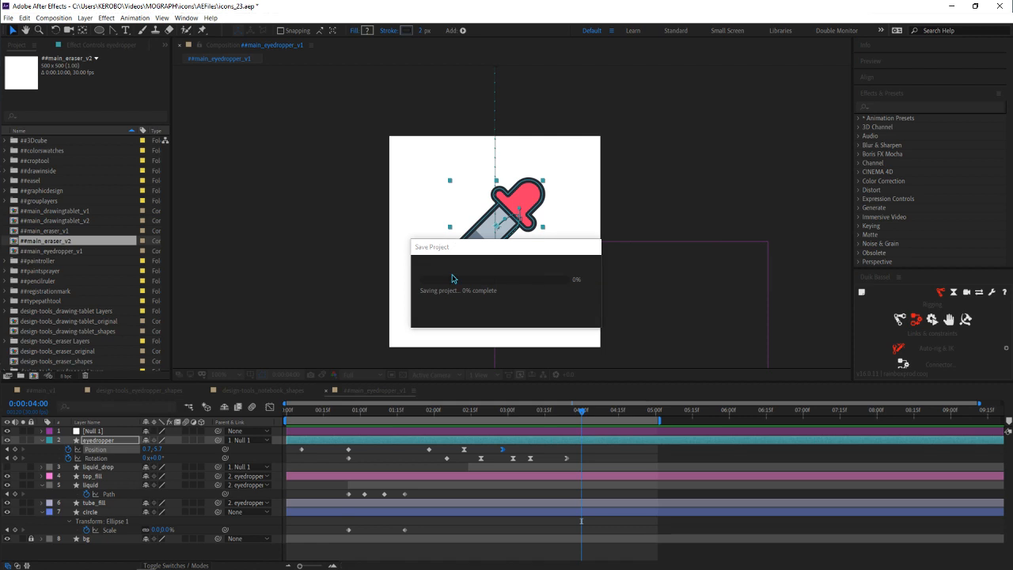
key("space")
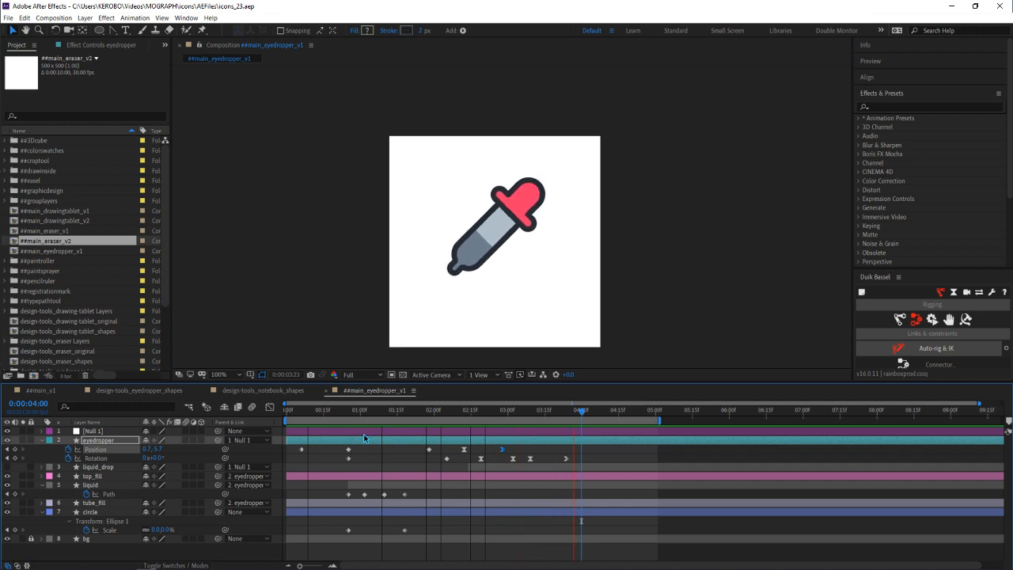
key("space")
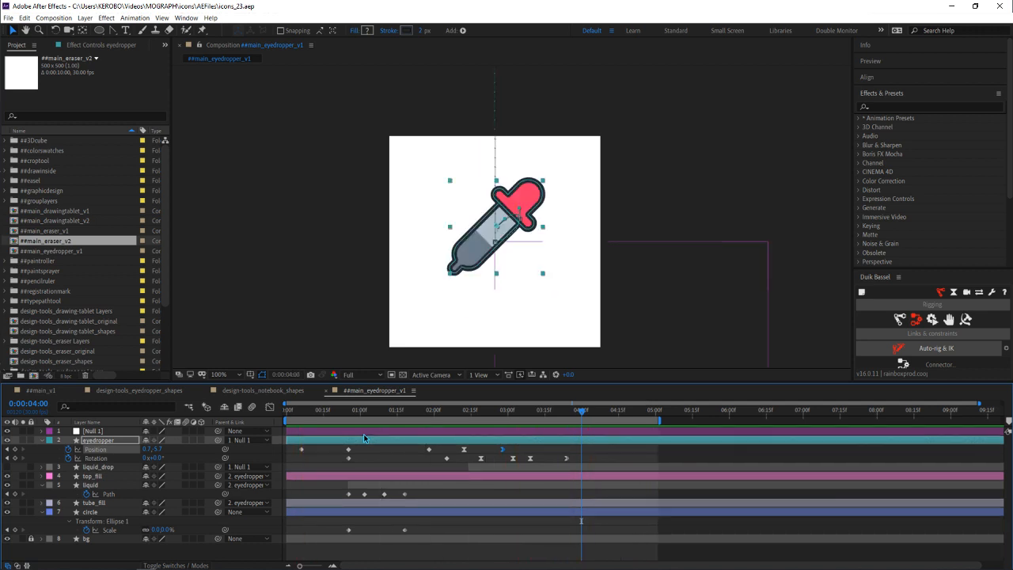
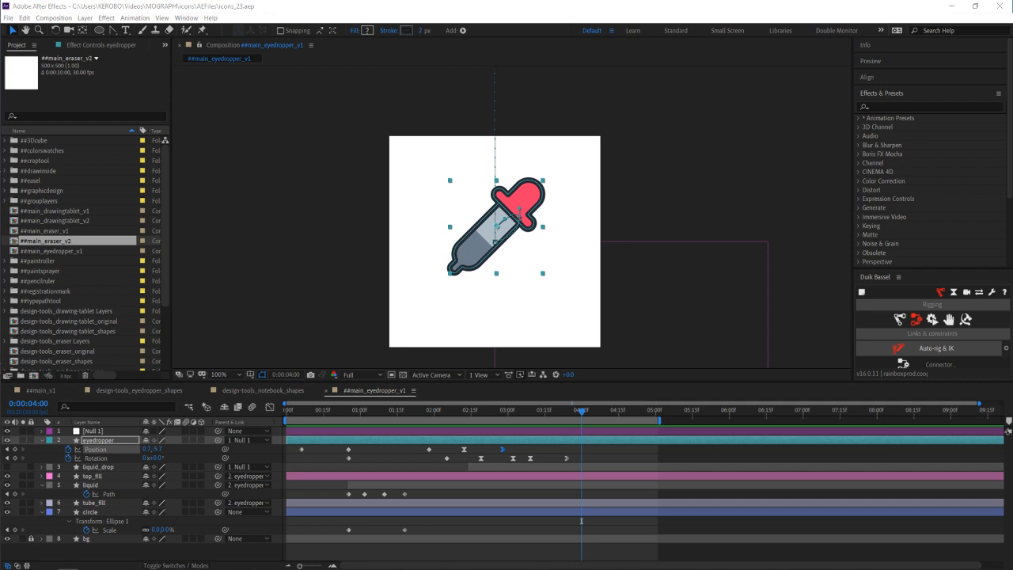
Apply Easy Ease In to the eyedropper's Position keyframe at 0:25 and delete the Rotation keyframe at the same time
left_click(511, 548)
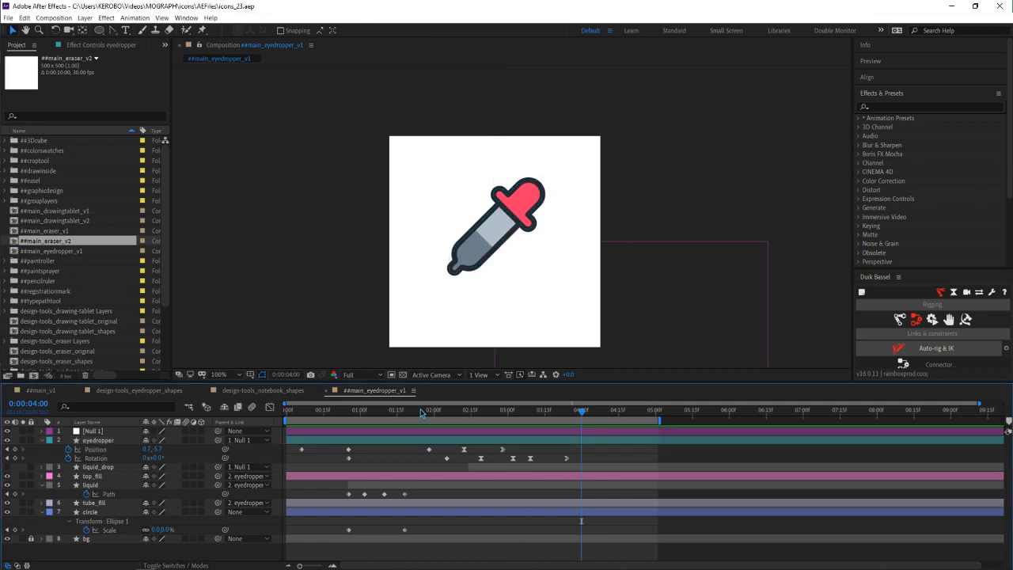
left_click_drag(421, 412, 329, 420)
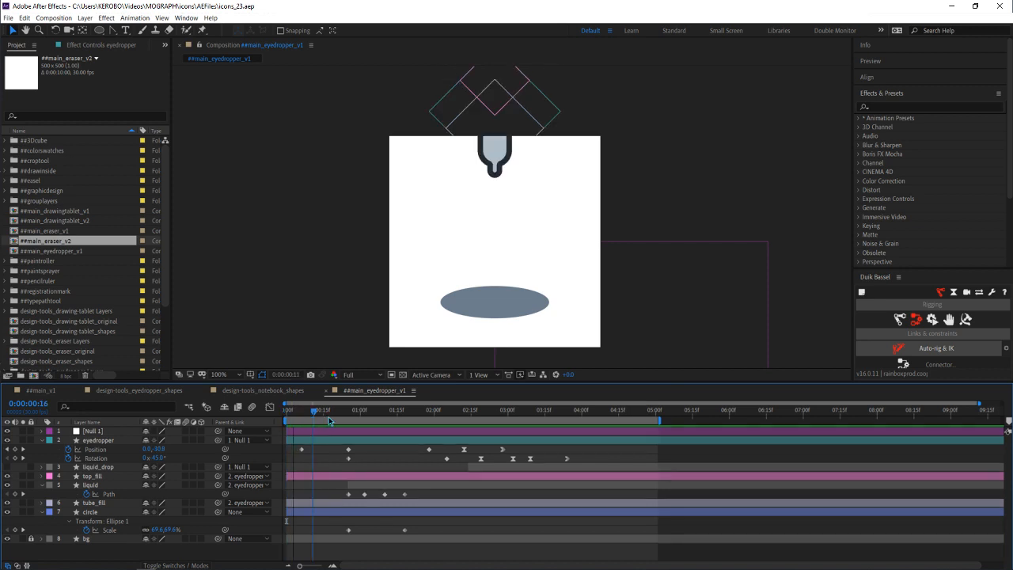
key("space")
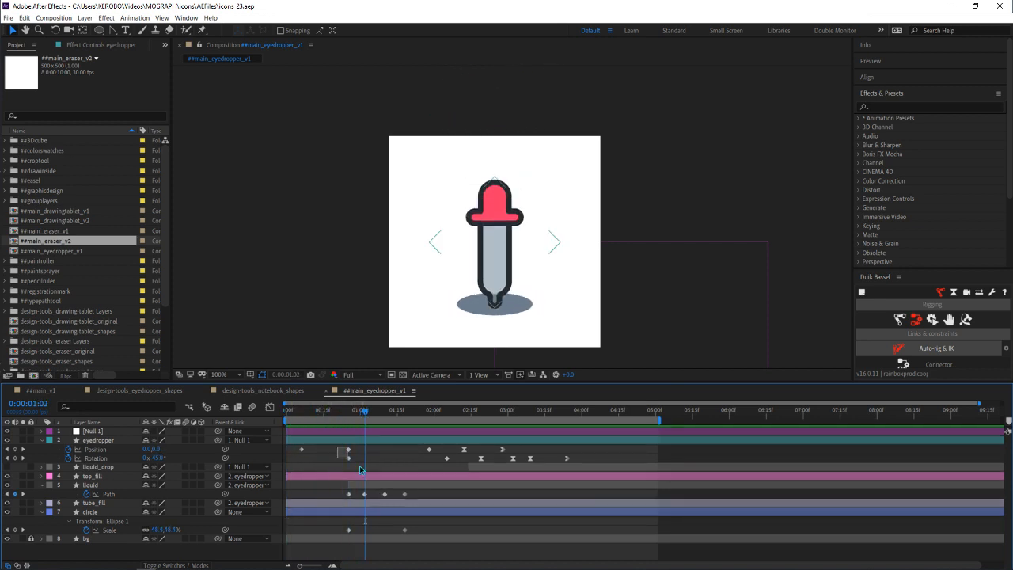
left_click_drag(360, 469, 362, 471)
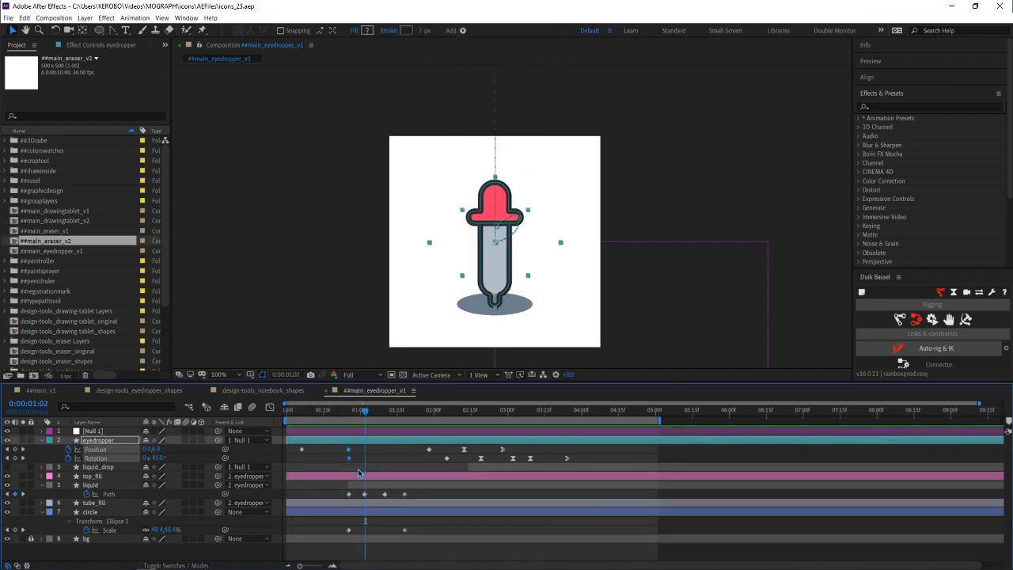
left_click(360, 472)
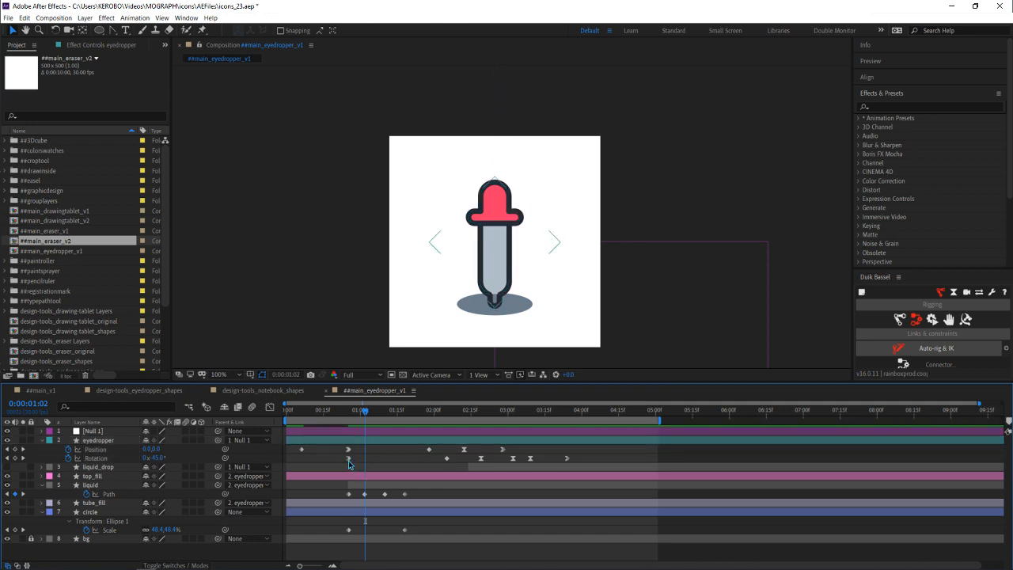
left_click(348, 458)
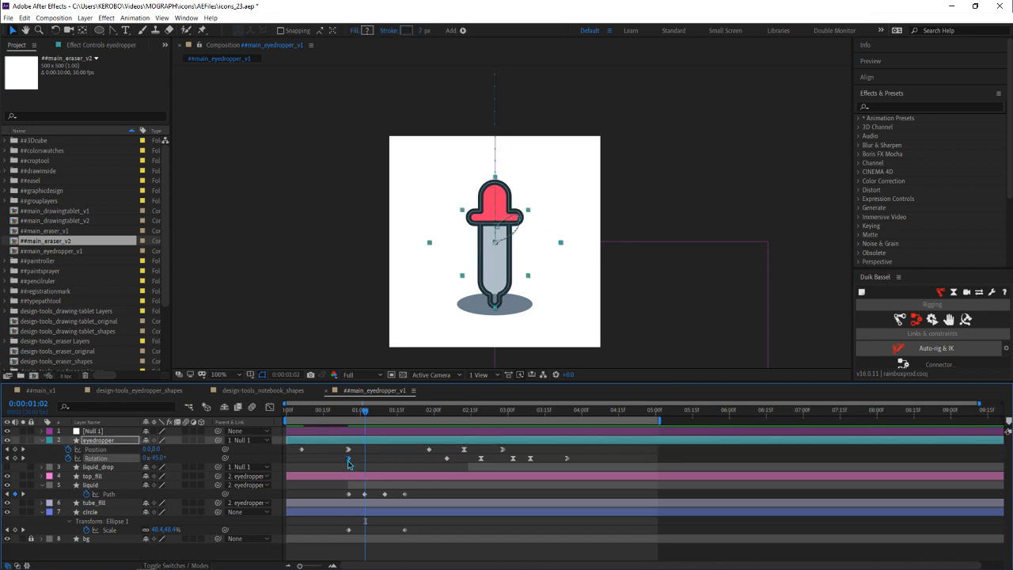
left_click(9, 458)
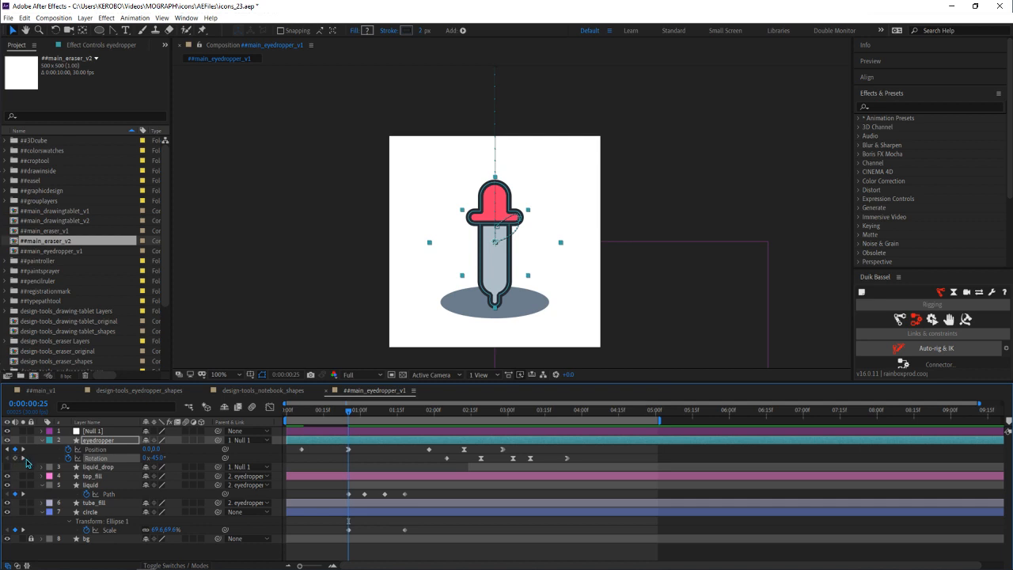
Apply Easy Ease Out to the eyedropper's Position keyframe near 1:28 and preview the animation
left_click(23, 458)
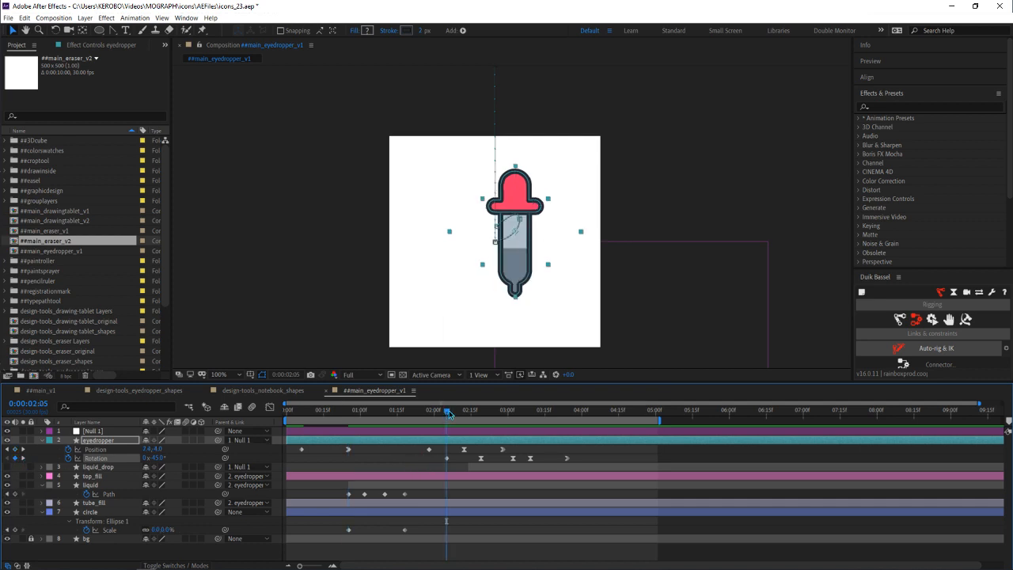
left_click_drag(390, 422, 349, 443)
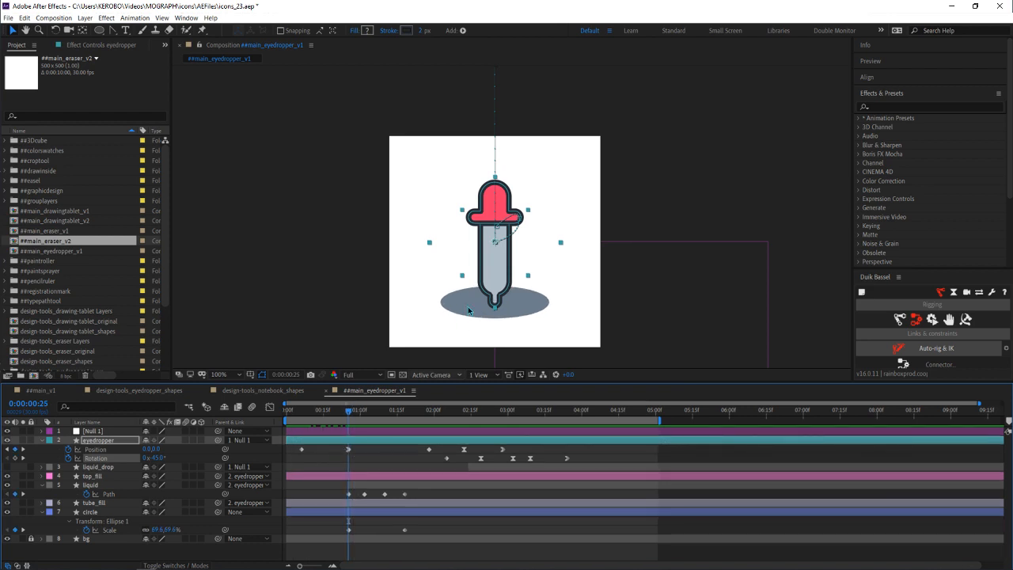
scroll(519, 229, "down", 3)
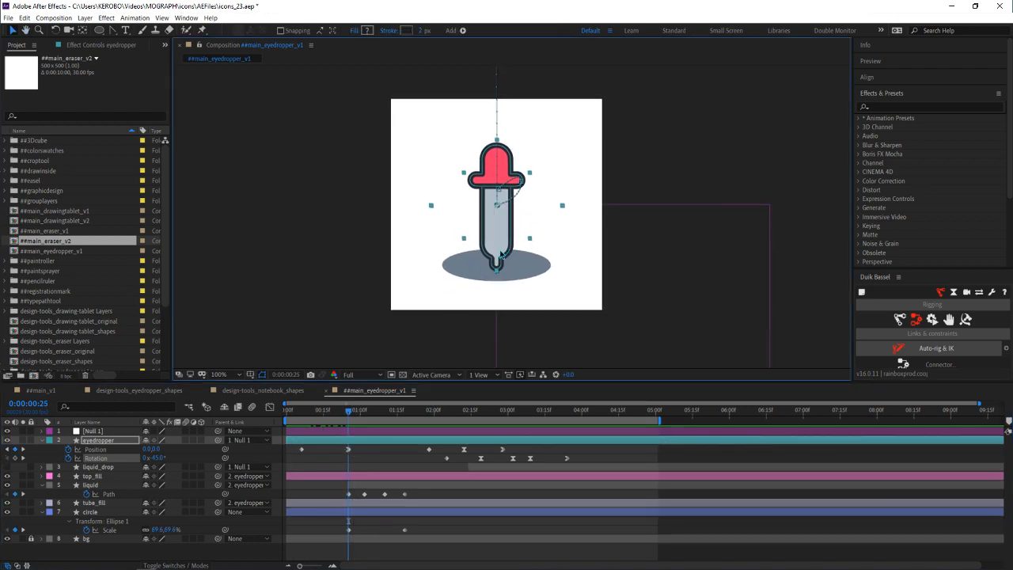
left_click(382, 459)
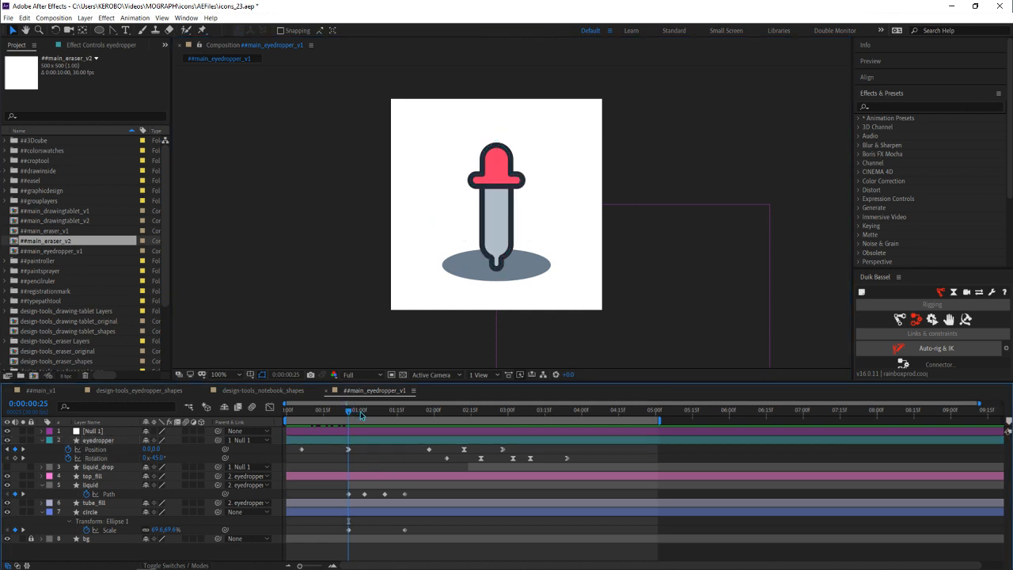
left_click_drag(360, 411, 449, 418)
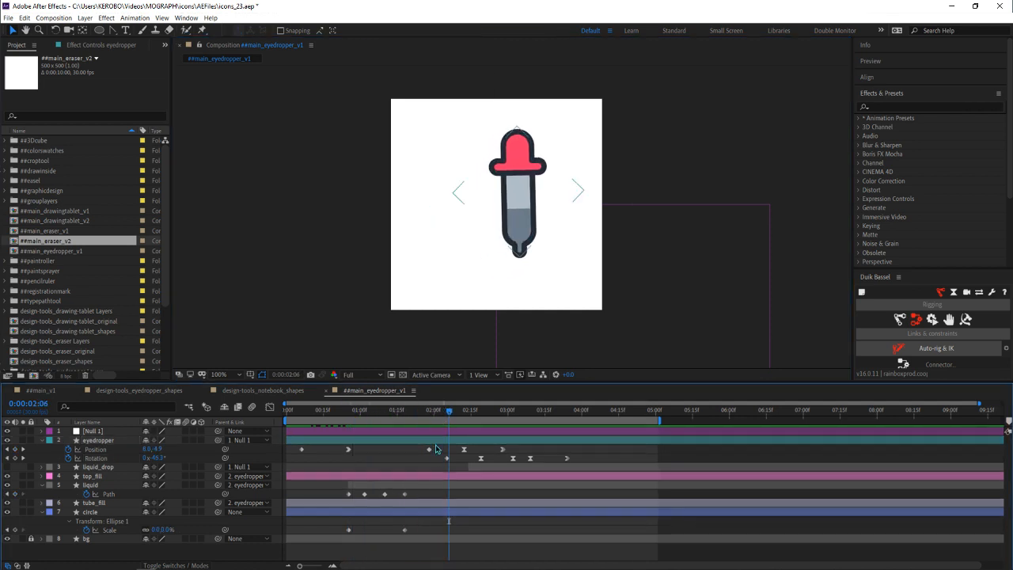
left_click(429, 449)
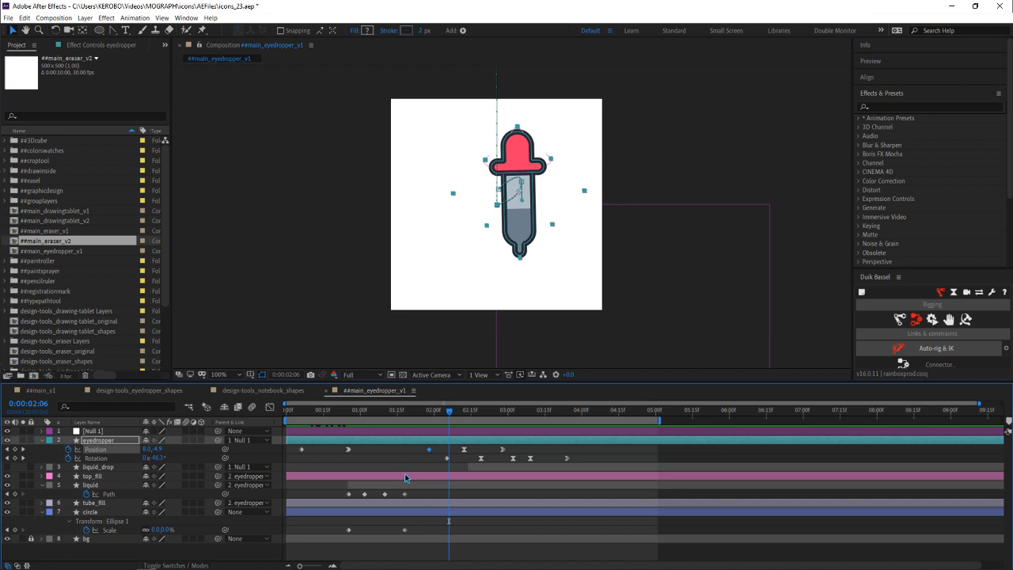
left_click(431, 412)
left_click_drag(434, 415, 440, 417)
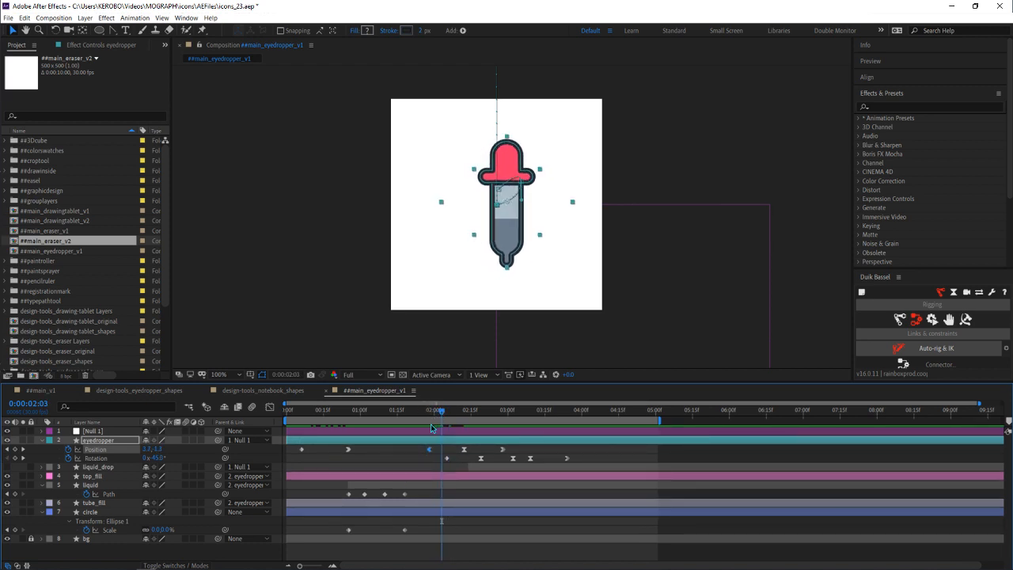
key("space")
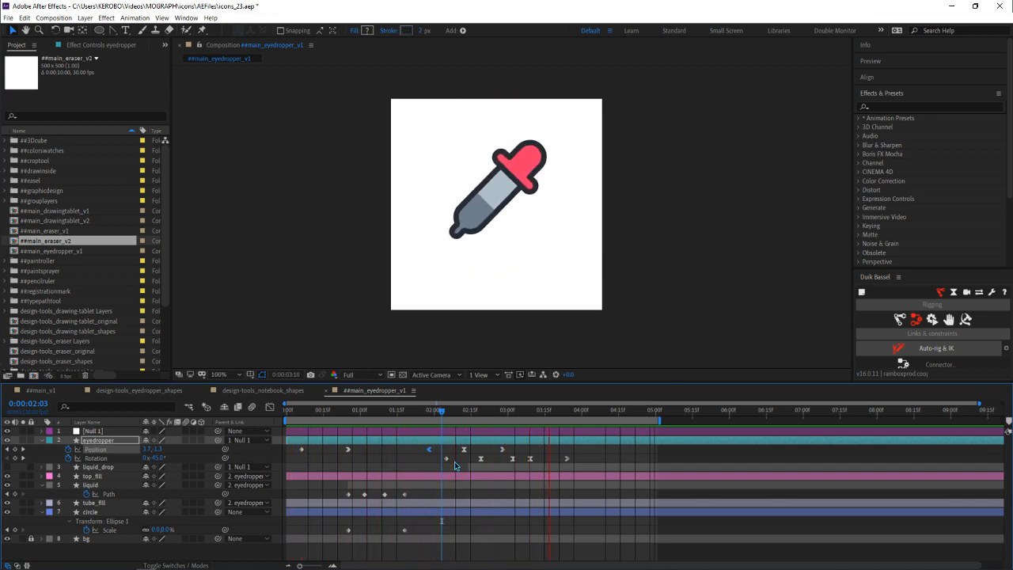
key("space")
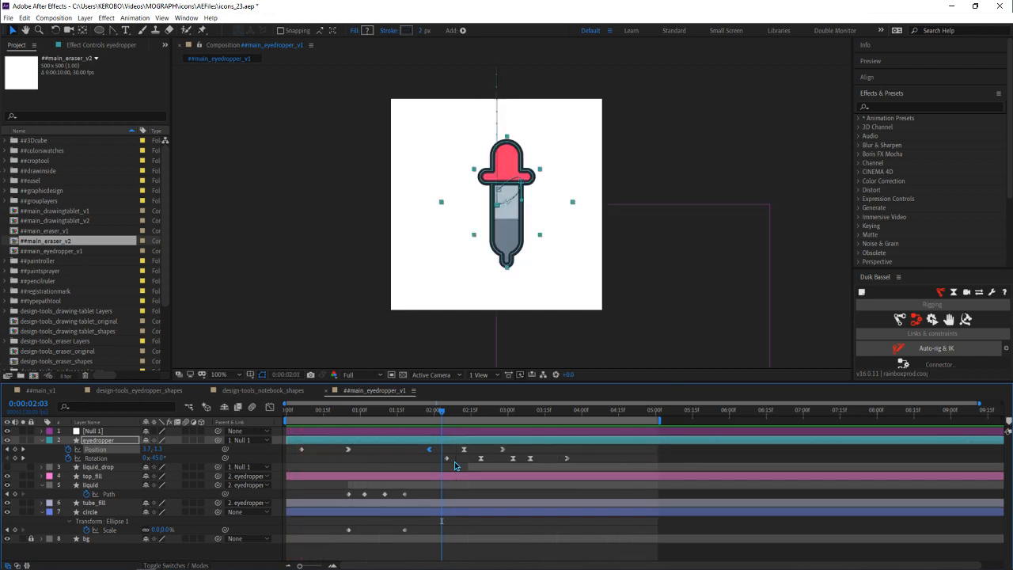
left_click_drag(410, 492, 336, 499)
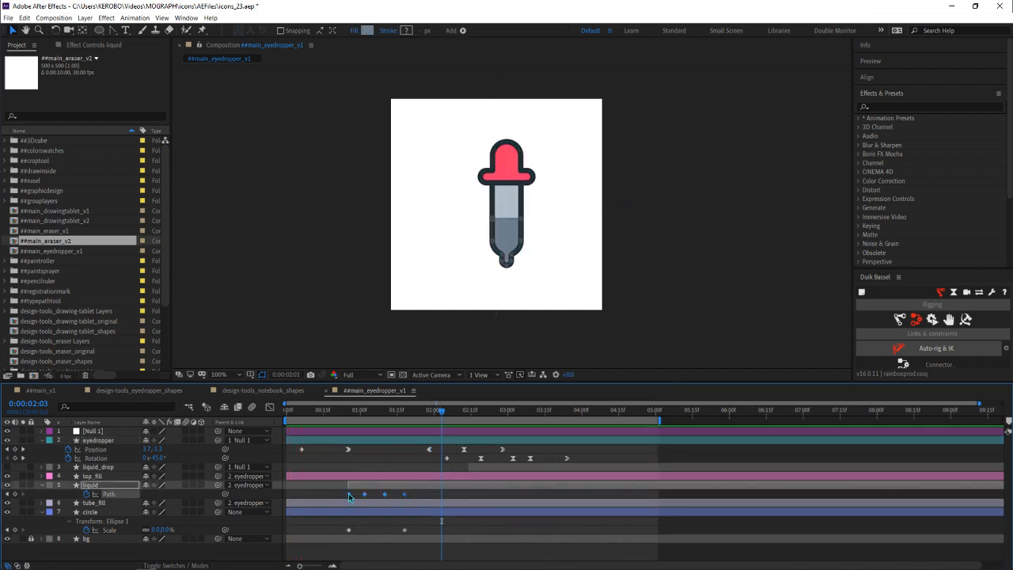
right_click(348, 492)
left_click(373, 468)
left_click(412, 498)
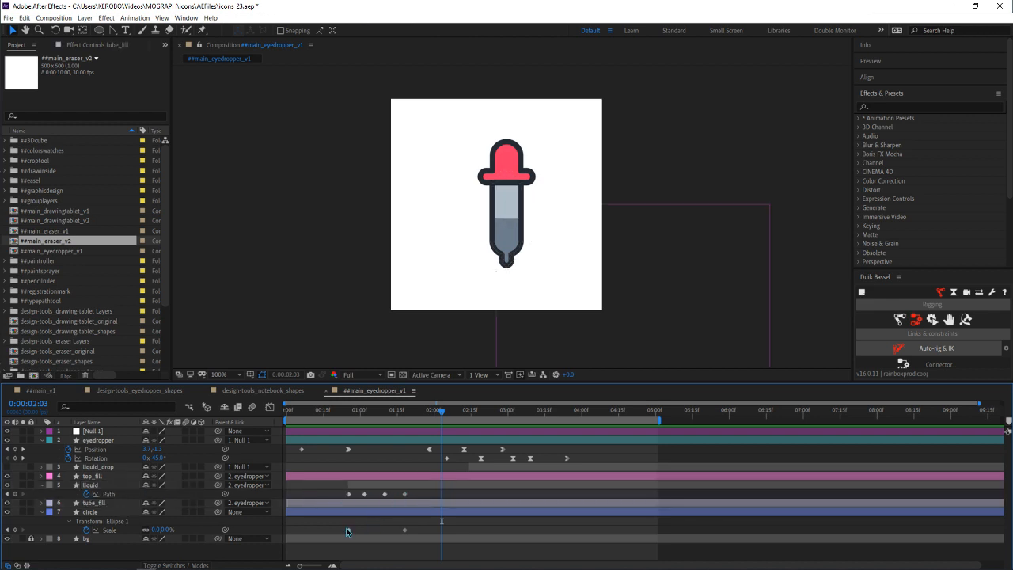
left_click(346, 531)
left_click(412, 531)
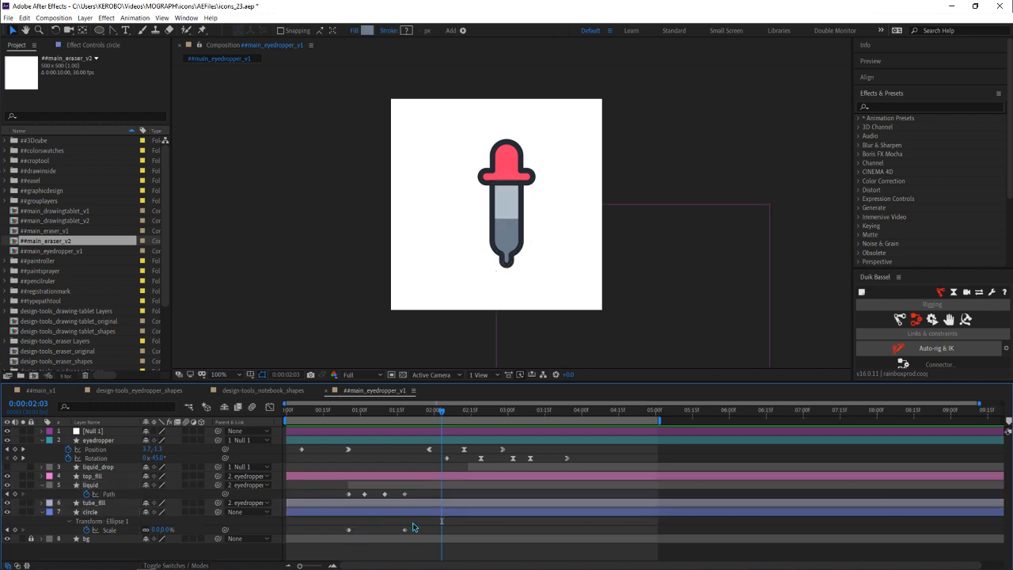
Apply Easy Ease Out to the first liquid Path and circle Scale keyframes near 0:25 and Easy Ease In to their last ones near 1:18
left_click(350, 410)
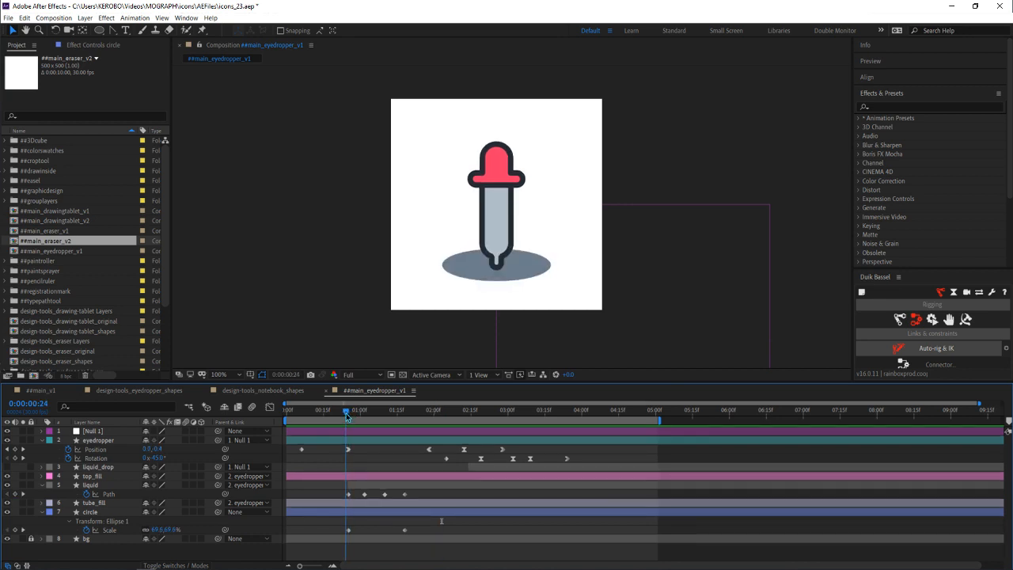
left_click_drag(364, 418, 414, 416)
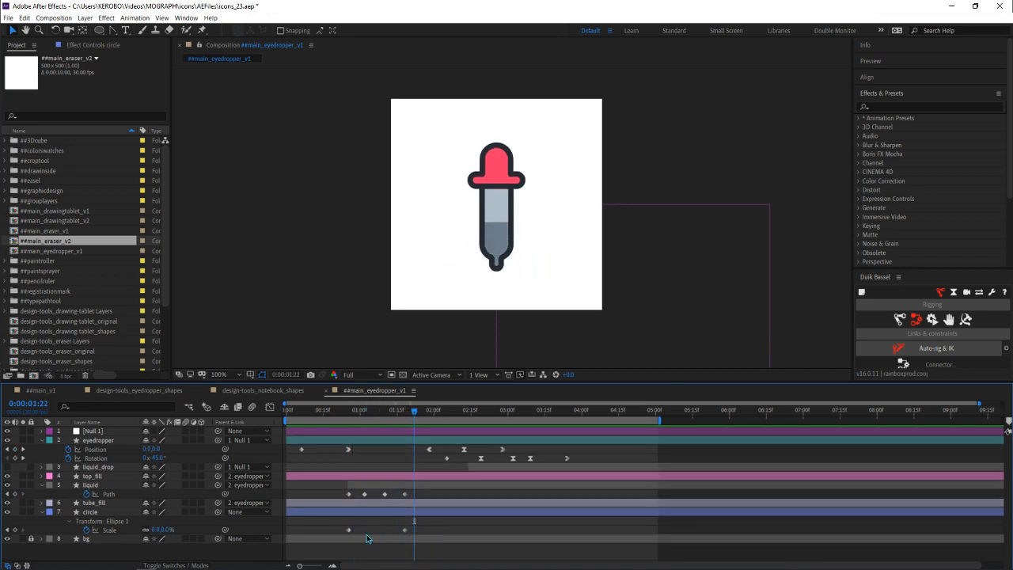
left_click_drag(337, 491, 348, 533)
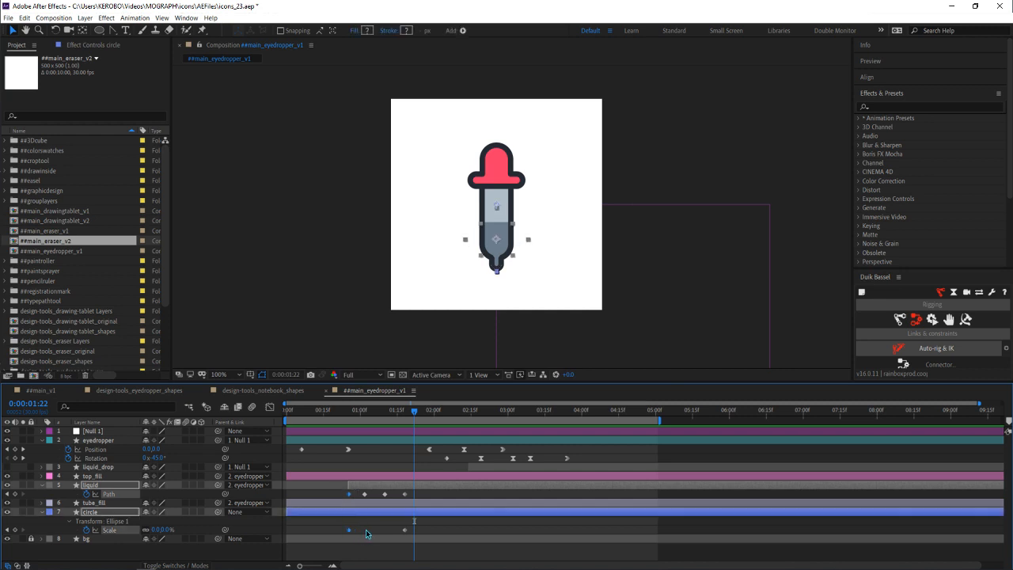
left_click_drag(419, 489, 398, 539)
key("space")
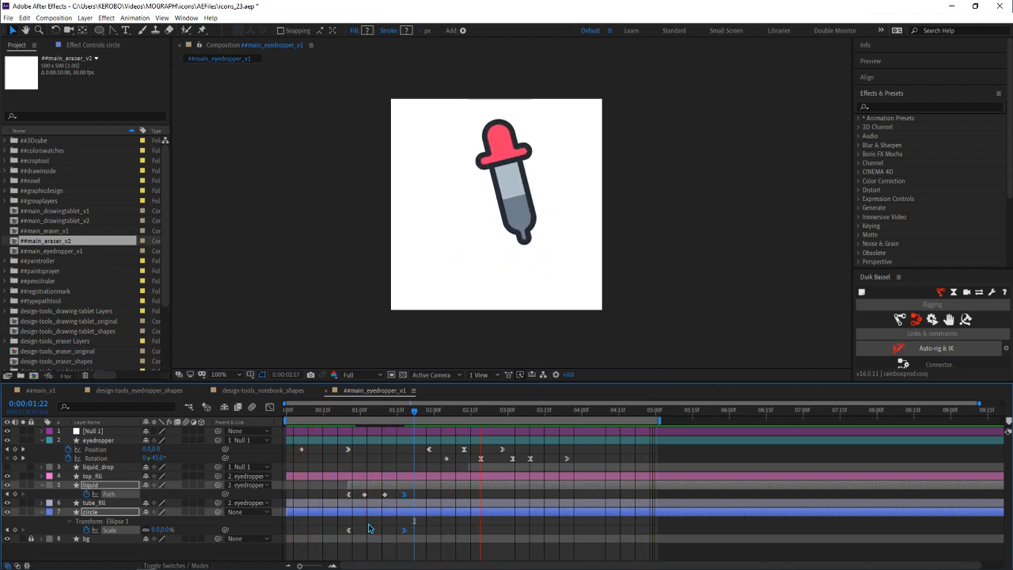
key("space")
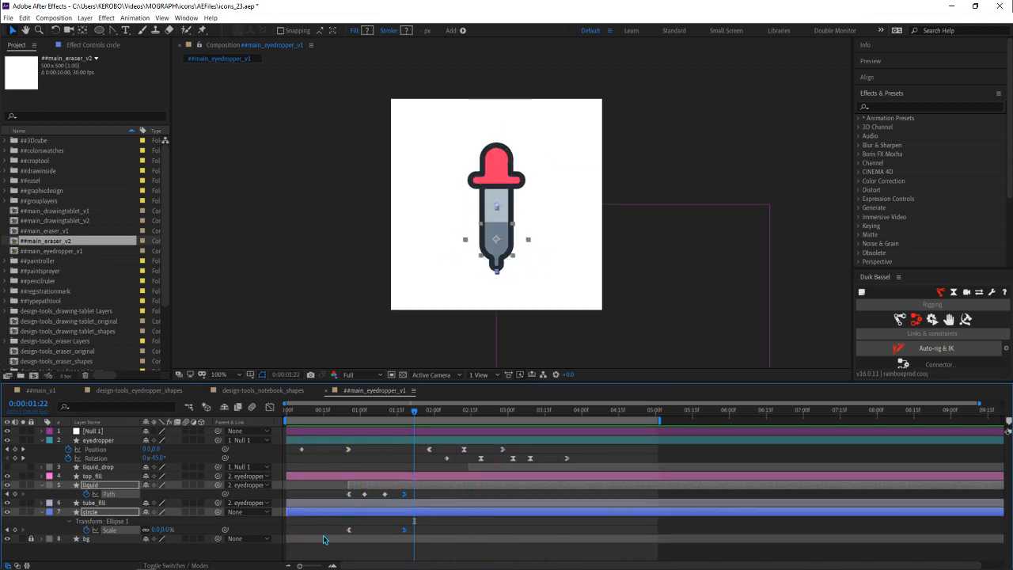
Try moving the eyedropper's first Position keyframe to about 0:09 and preview the timing
left_click(303, 451)
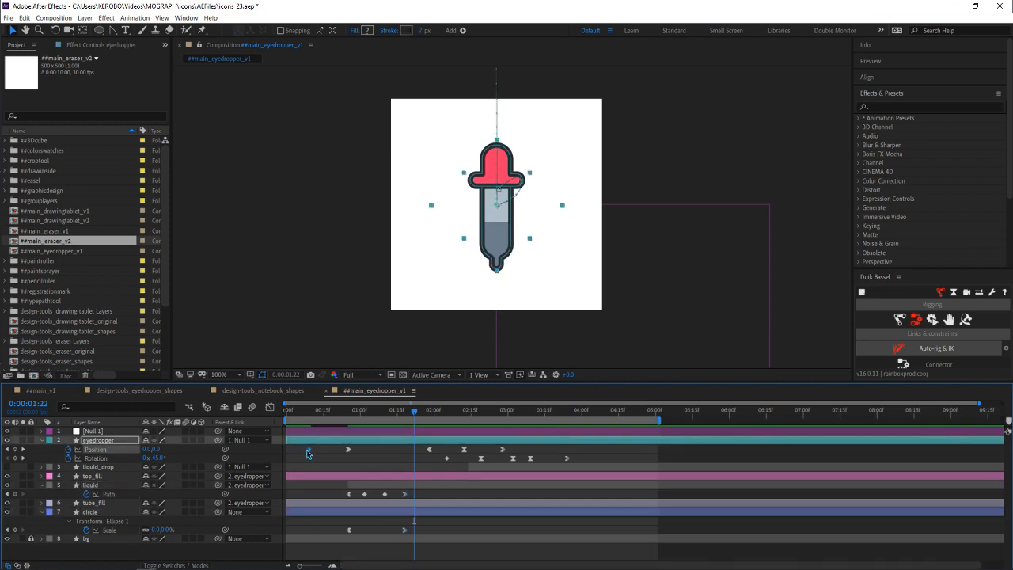
key("space")
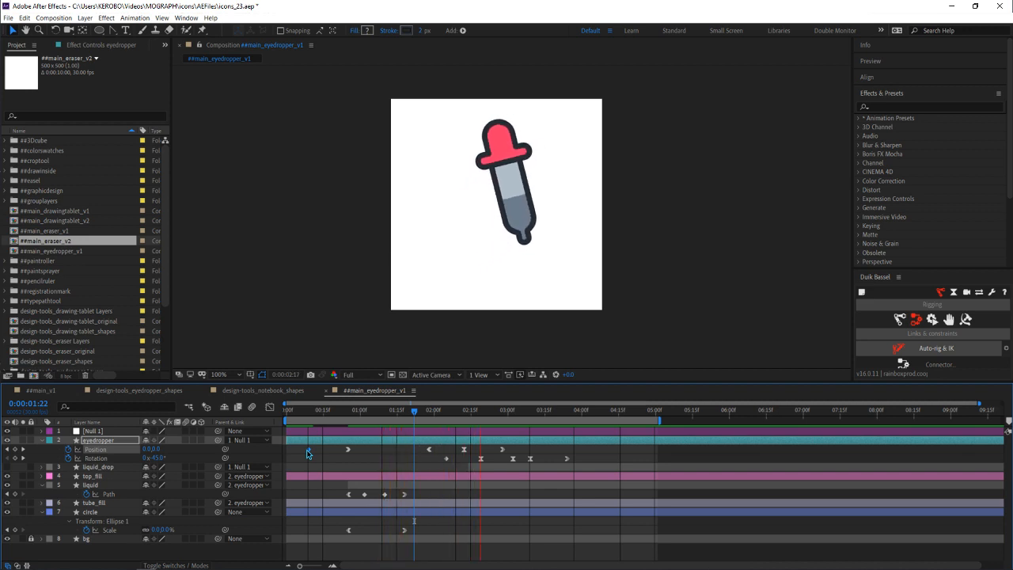
key("space")
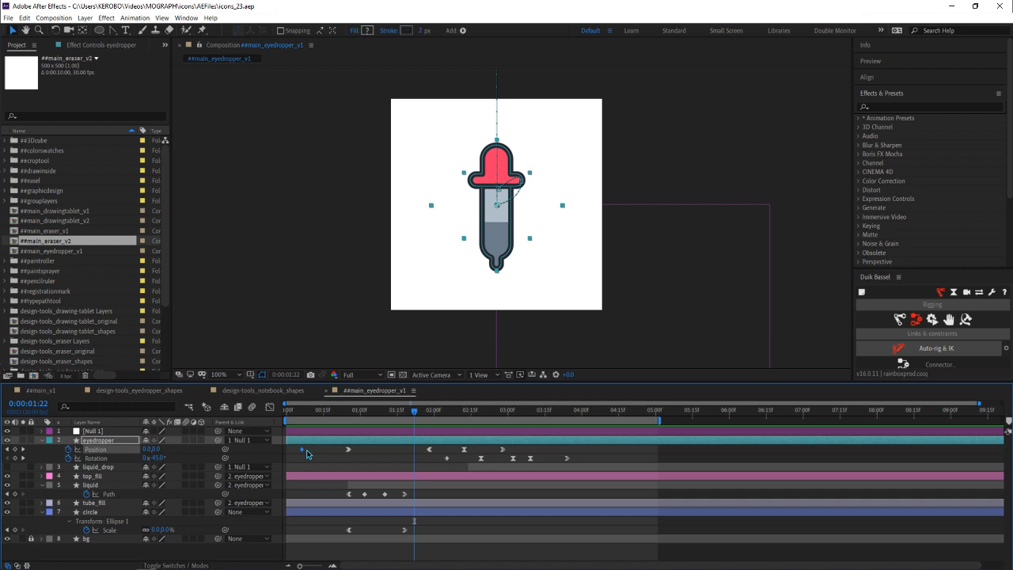
Lengthen the incoming ease handle of the eyedropper's Position keyframe at 0:25 in the speed graph and preview the drop
left_click(298, 409)
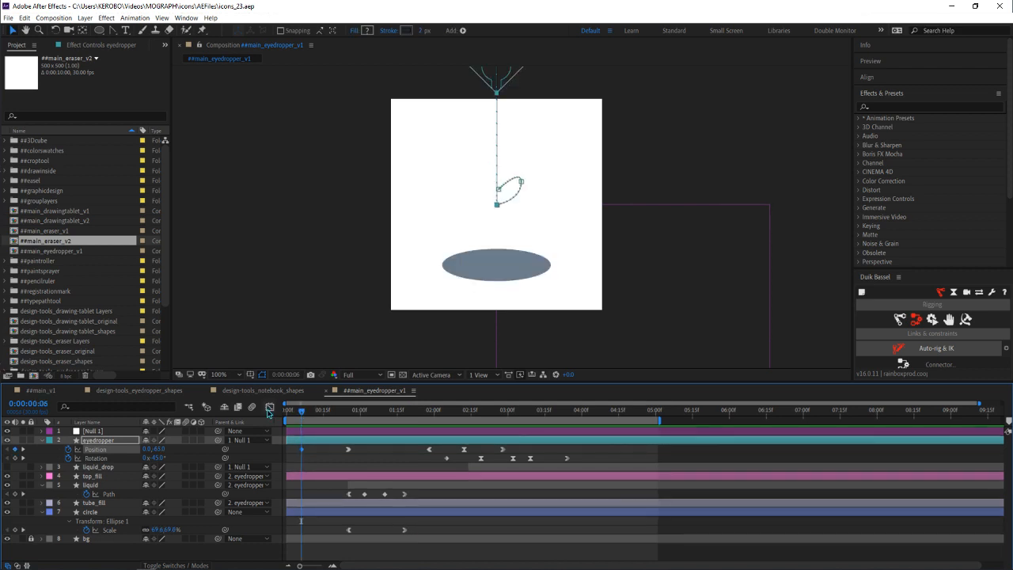
left_click(269, 408)
left_click_drag(365, 519, 337, 537)
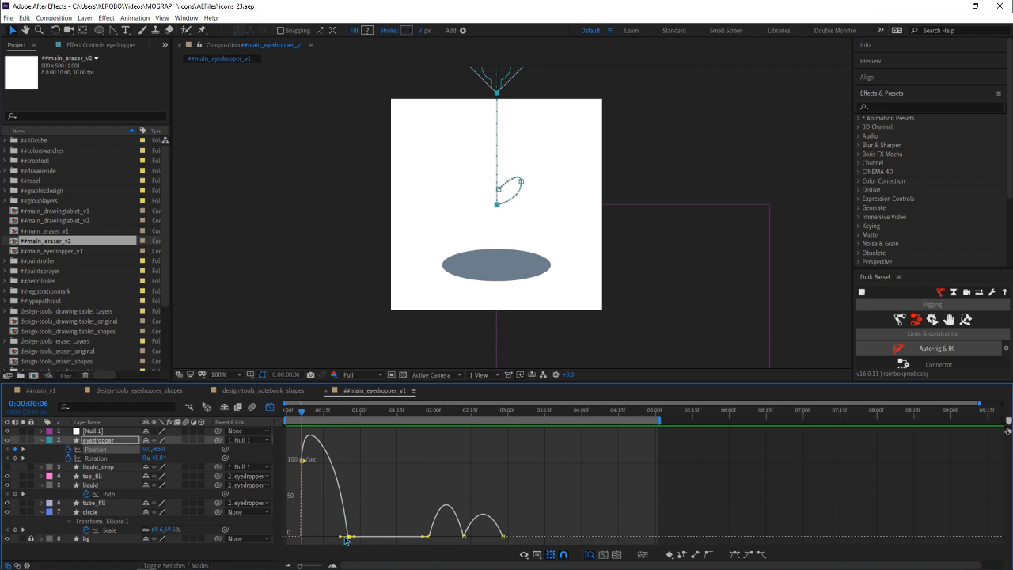
left_click_drag(338, 538, 328, 538)
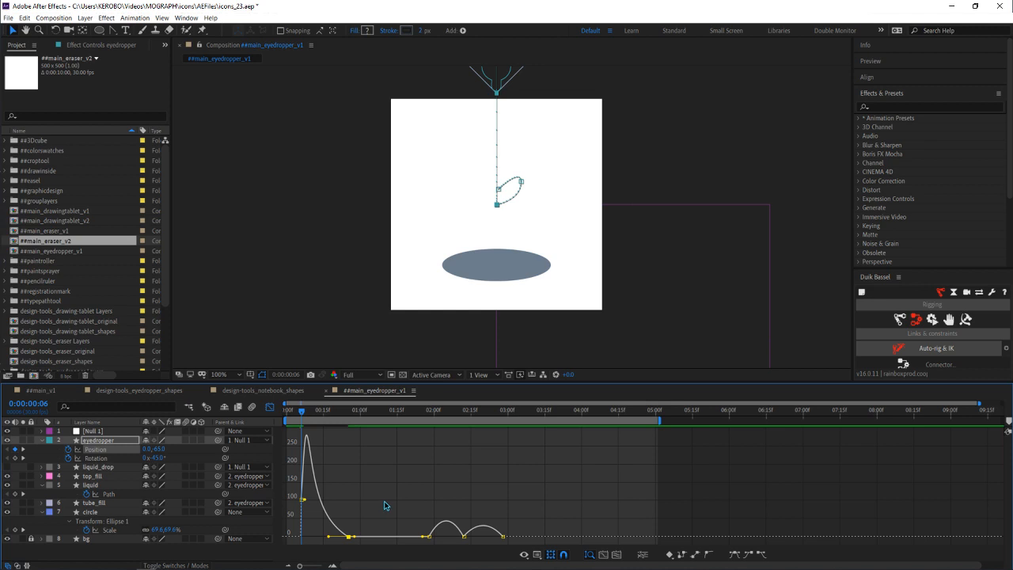
key("space")
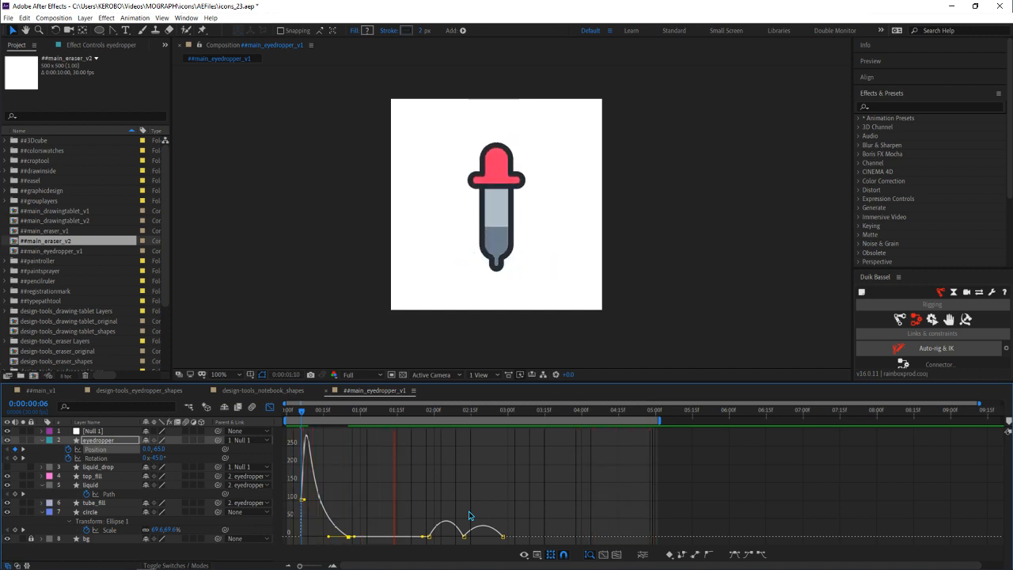
key("space")
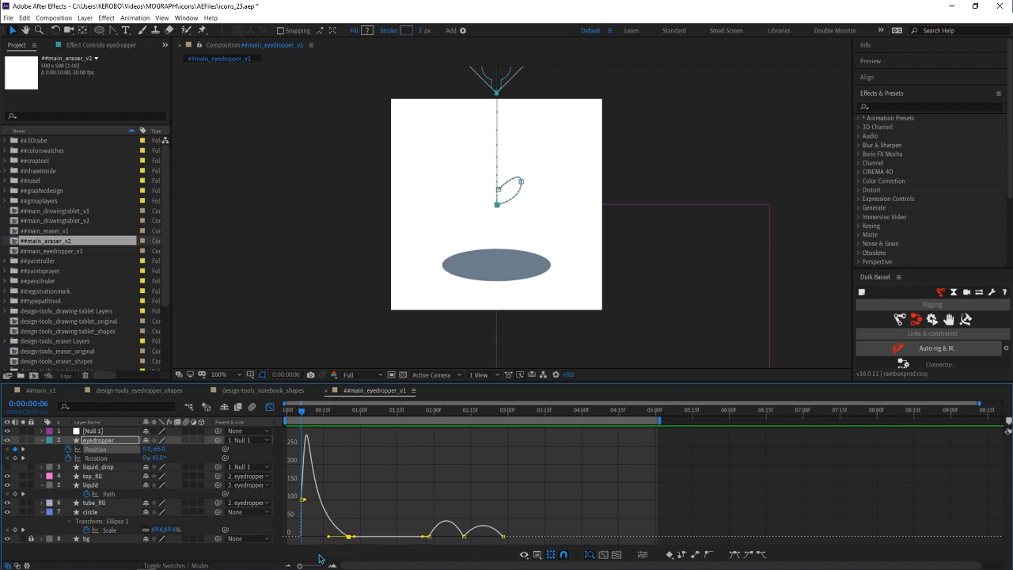
Shorten the outgoing handle of the eyedropper's first Position keyframe at 0:06 in the speed graph
left_click_drag(300, 566, 320, 565)
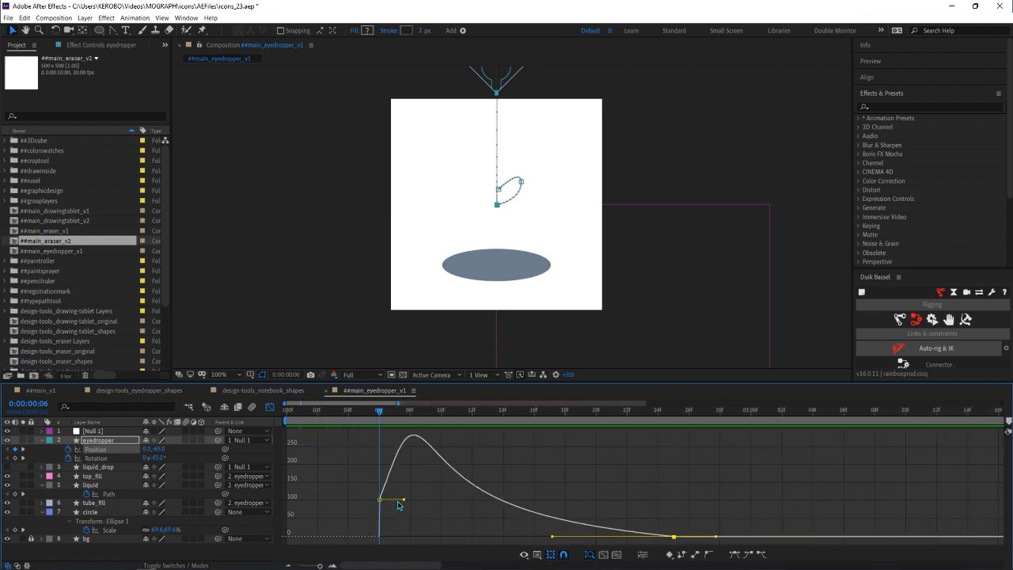
left_click_drag(402, 502, 388, 504)
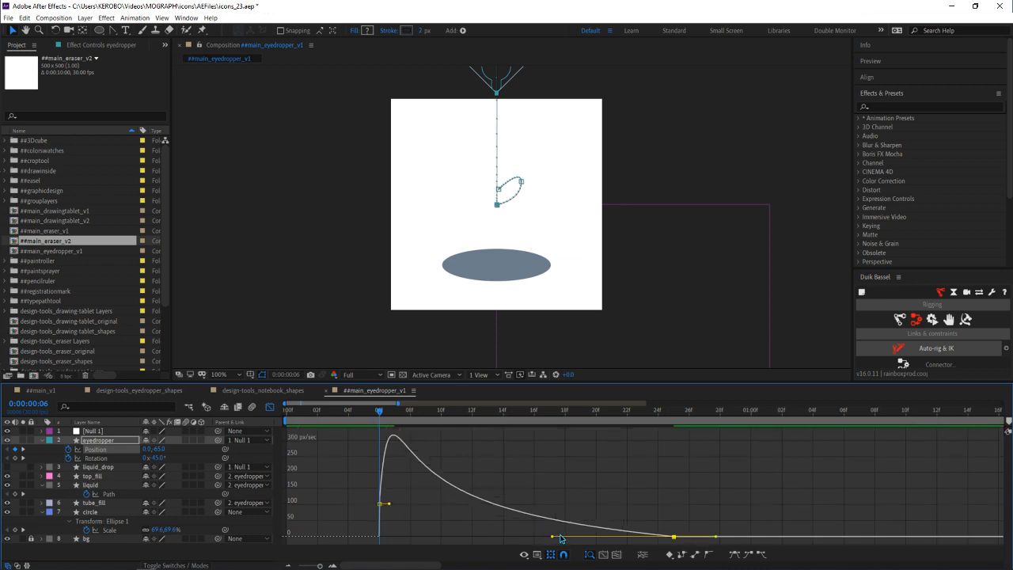
Try a shorter incoming ease handle on the eyedropper's Position keyframe at 0:25, preview it, and undo the change
left_click_drag(561, 538, 576, 538)
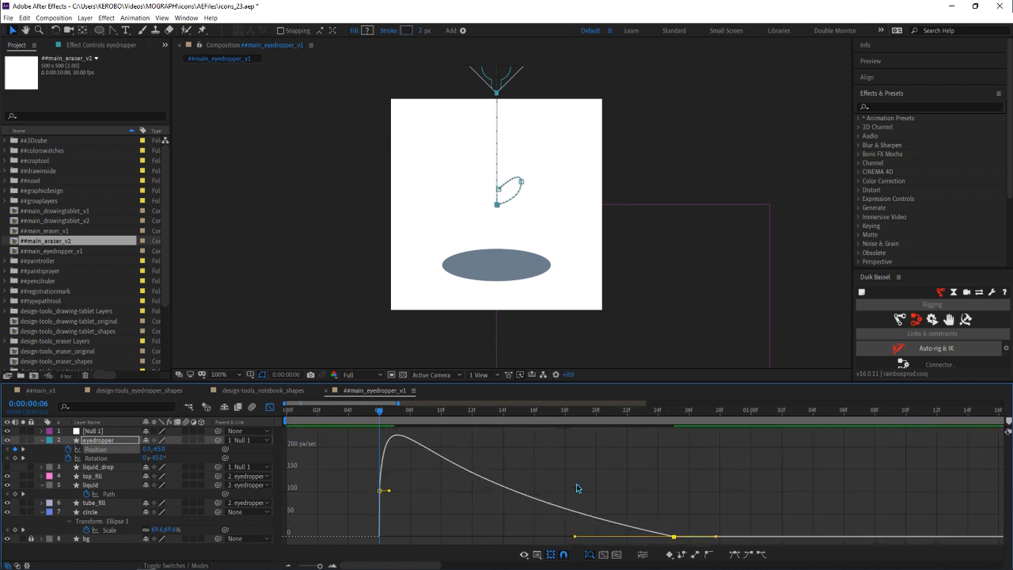
key("space")
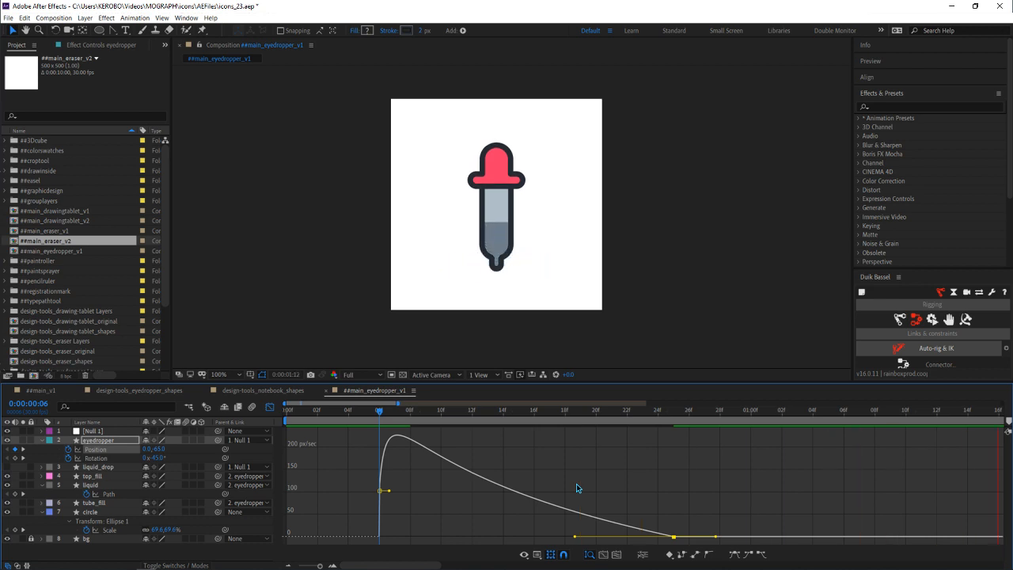
key("space")
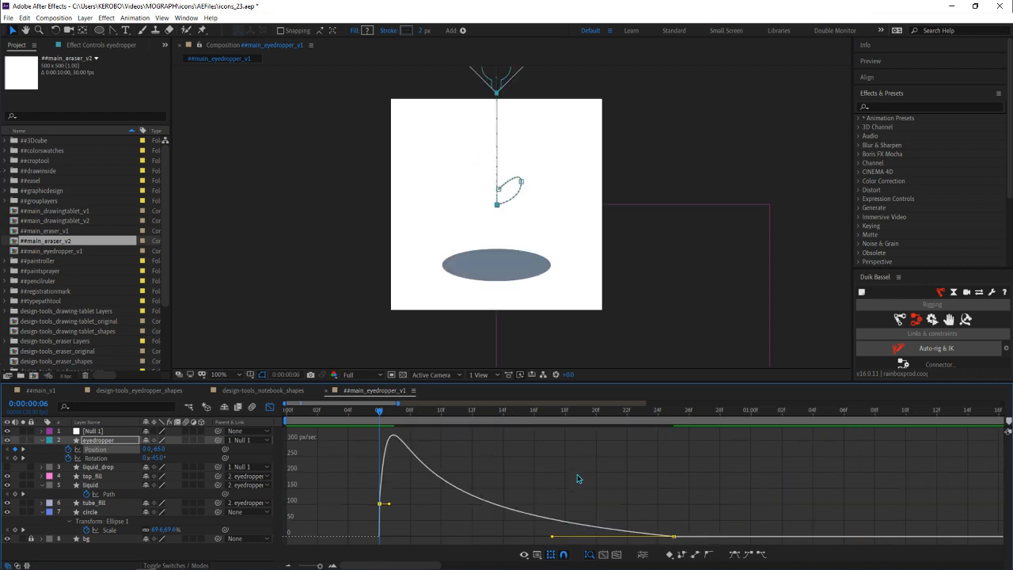
Preview the eased drop, then return to the keyframe view and move the eyedropper's first Position keyframe to about 0:10
key("space")
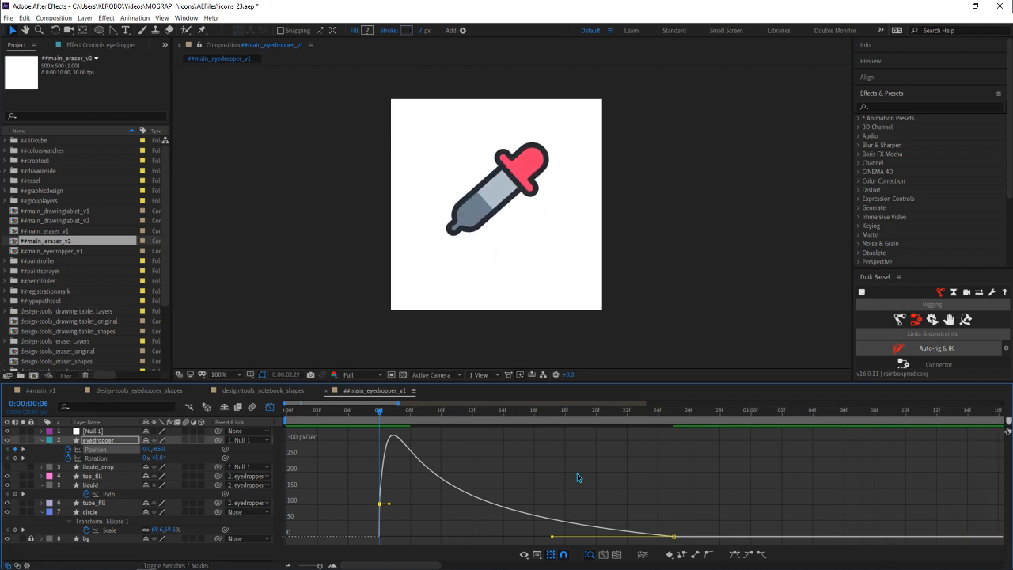
key("space")
left_click(269, 407)
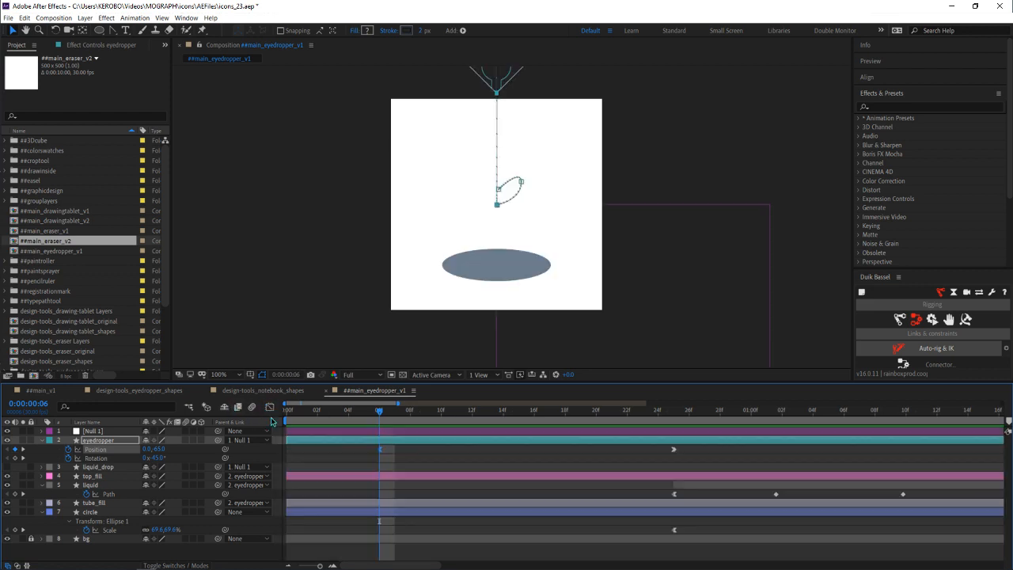
key("minus")
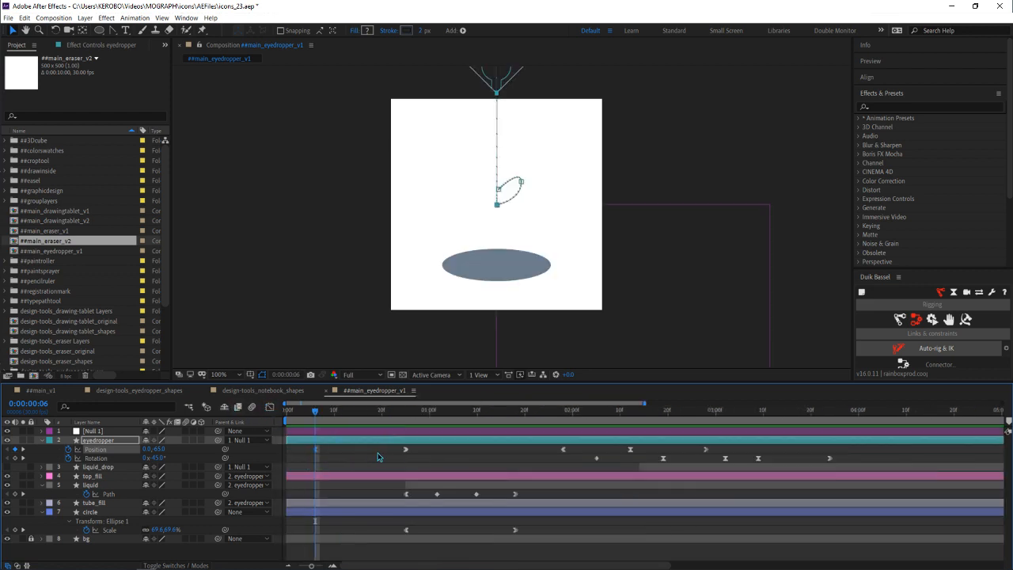
left_click_drag(317, 453, 334, 454)
left_click(333, 462)
key("space")
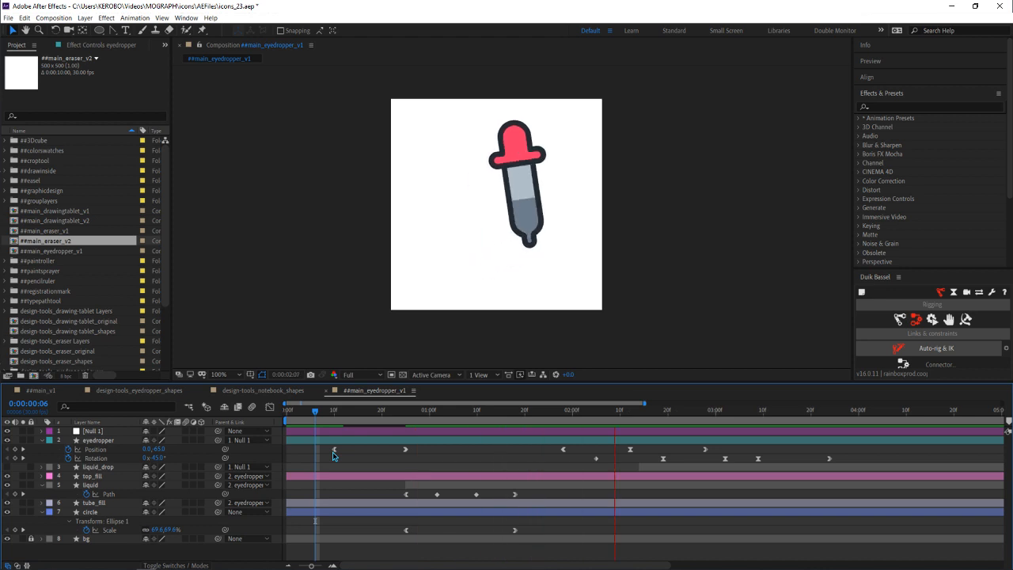
Lengthen the incoming ease handle of the eyedropper's Position keyframe at 0:25 in the speed graph and preview the sharper drop
left_click(270, 407)
left_click(96, 448)
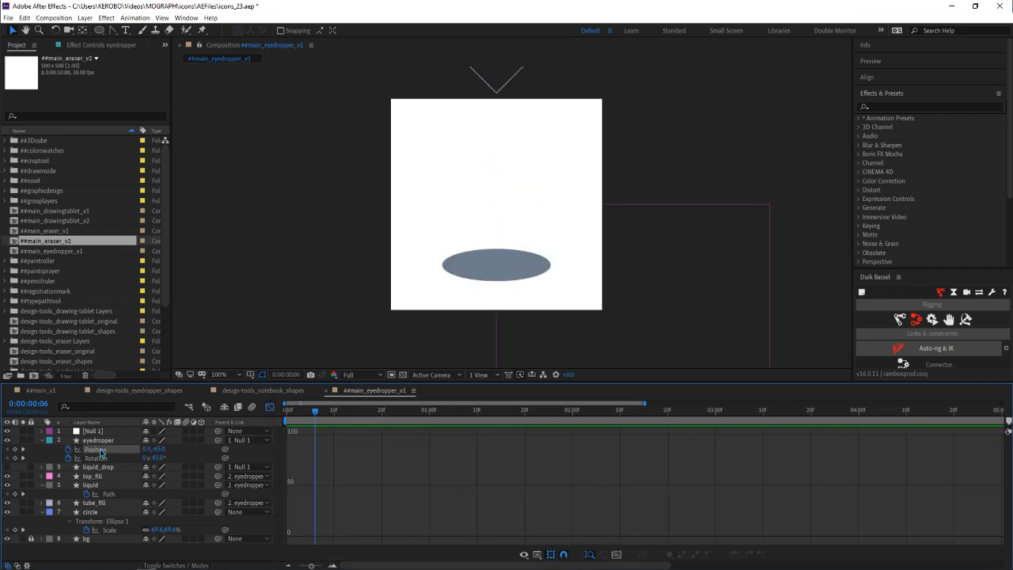
left_click(389, 536)
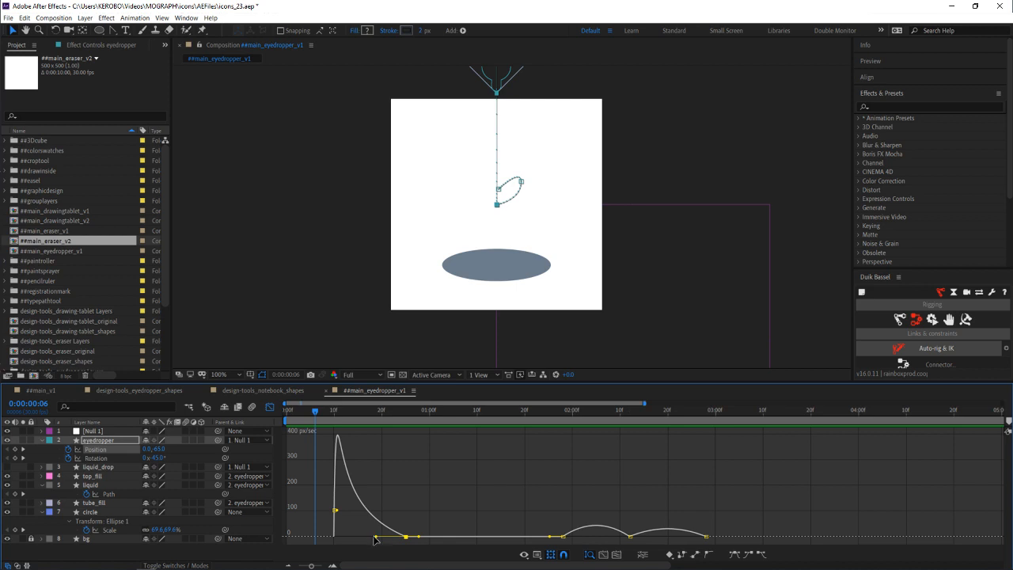
left_click_drag(376, 538, 371, 531)
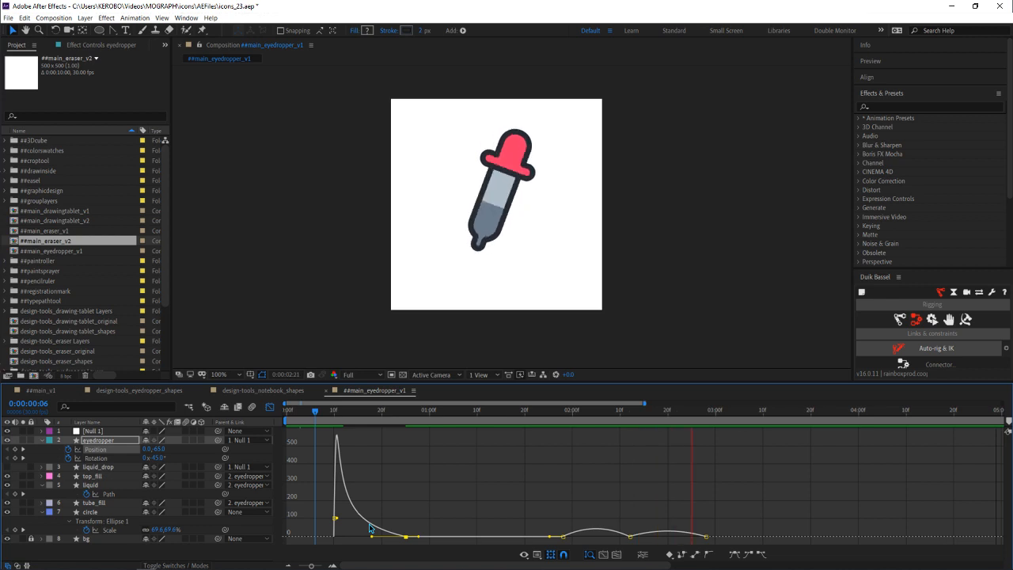
key("space")
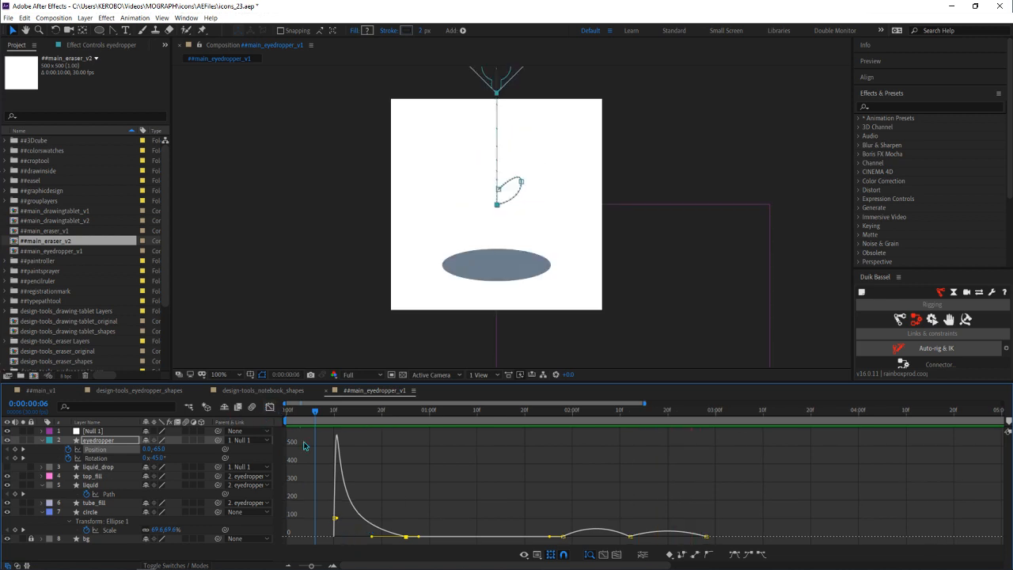
Return to the keyframe view, move the eyedropper's first Position keyframe to about 0:08, preview it and save the project
key("shift+F3")
left_click_drag(328, 454, 323, 454)
key("space")
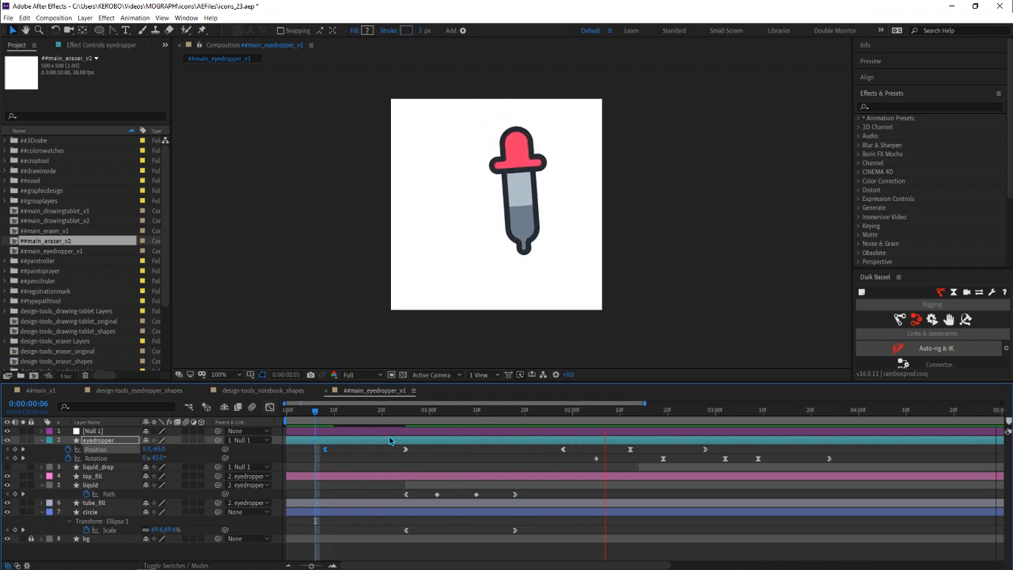
key("space")
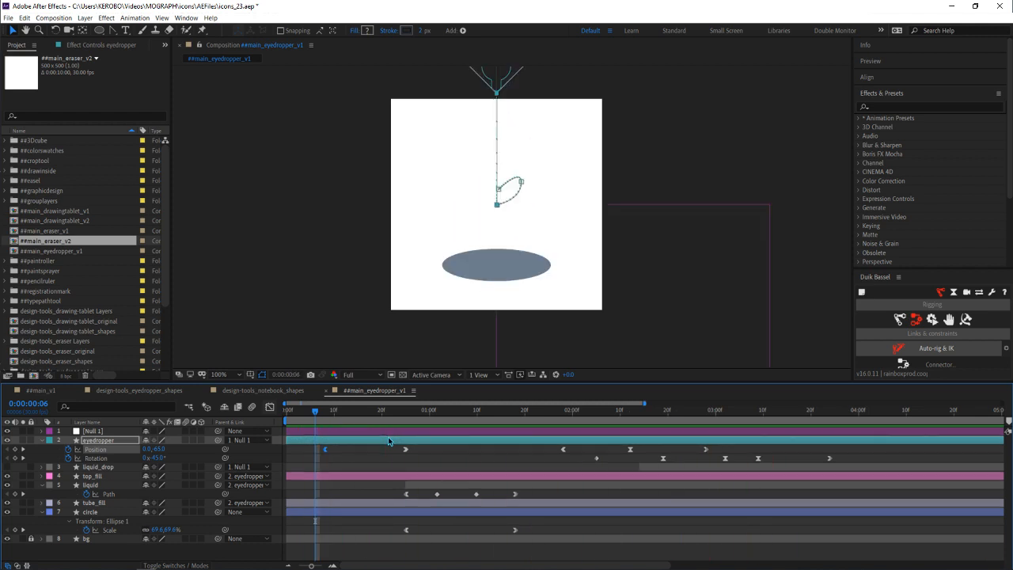
key("ctrl+s")
Scrub between 0:25 and 1:22 to examine how the liquid fills the tube while the circle shrinks
left_click(360, 459)
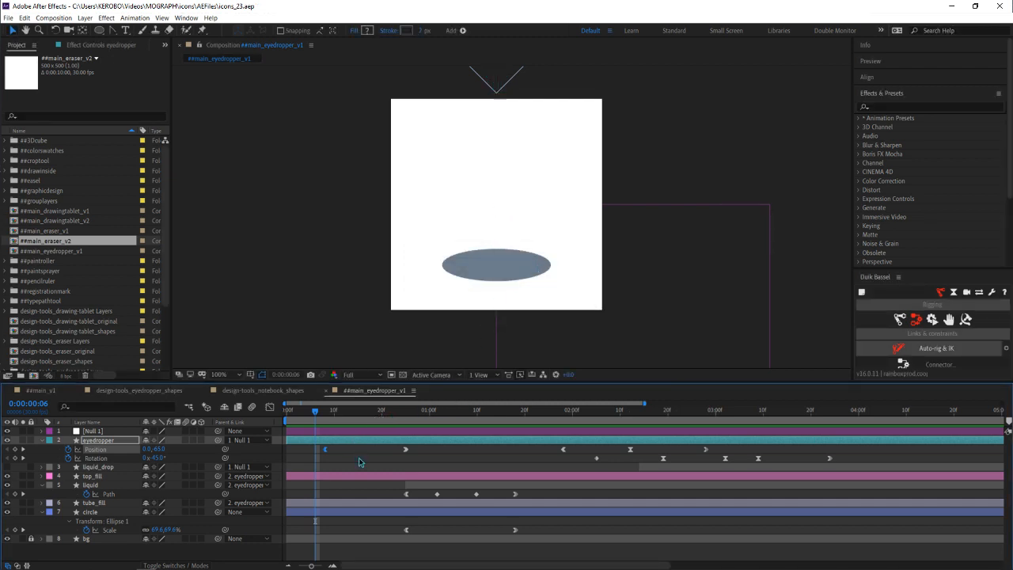
left_click(362, 411)
left_click_drag(380, 415, 449, 412)
left_click(8, 494)
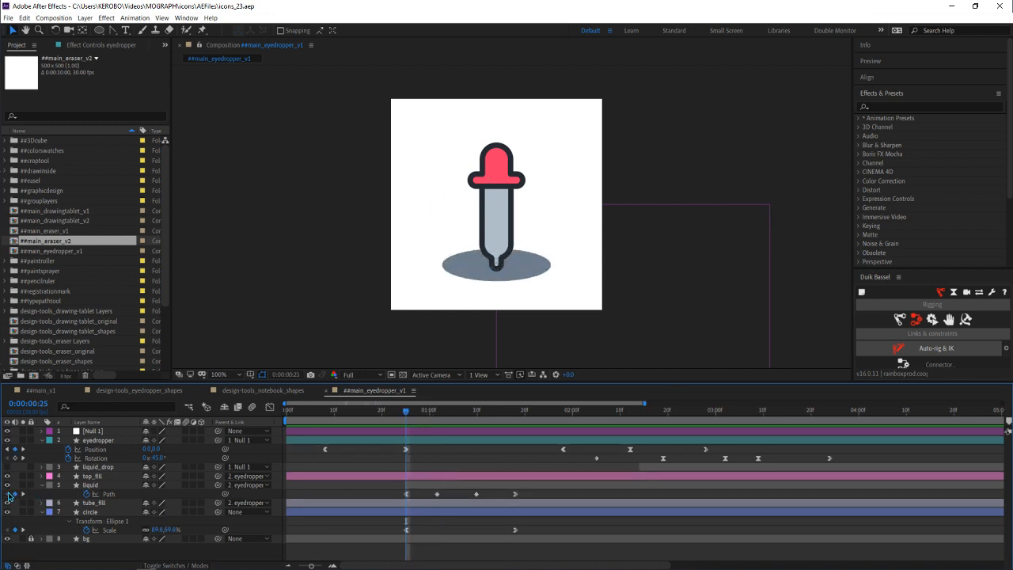
left_click(405, 497)
left_click_drag(406, 413, 516, 419)
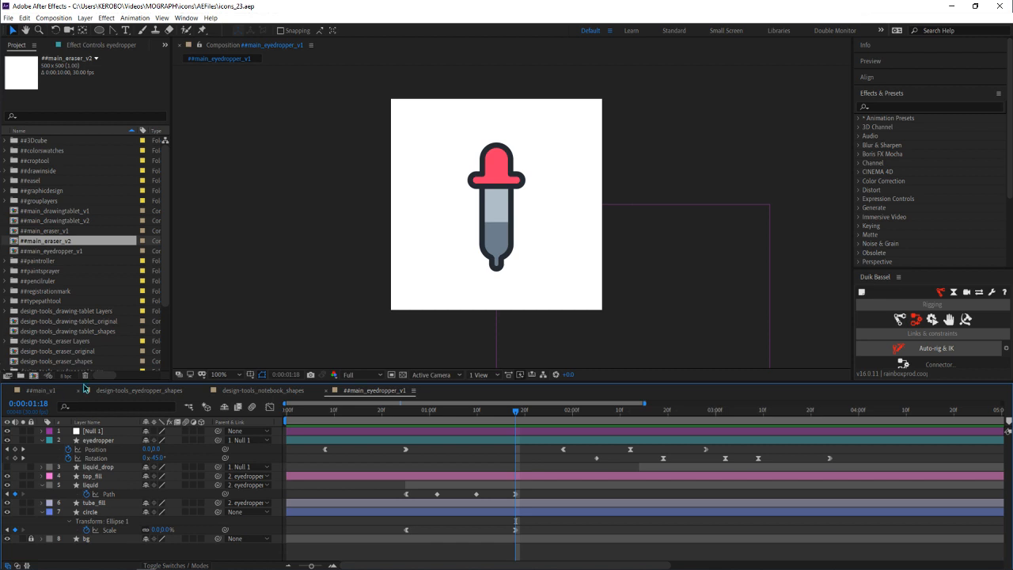
left_click_drag(394, 412, 534, 434)
Lengthen the incoming ease handles of the liquid's Path and circle's Scale keyframes at 1:18 in the speed graph
left_click(455, 484)
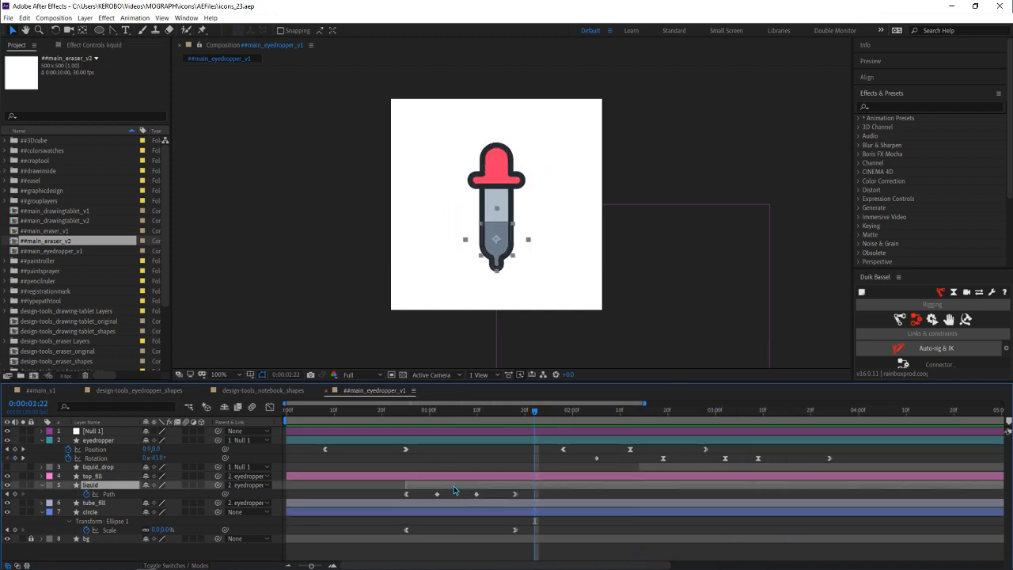
left_click(411, 513, "shift")
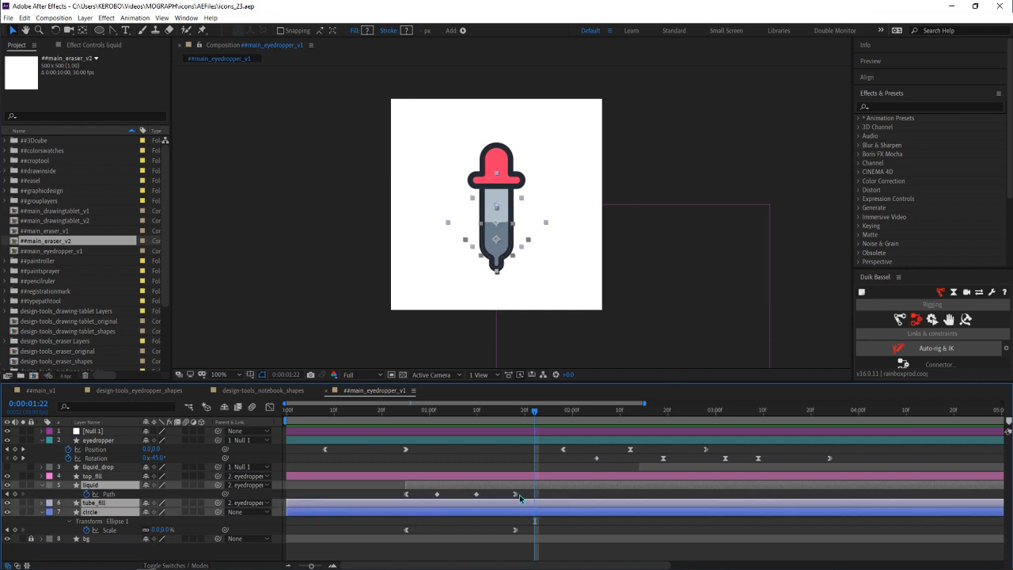
left_click_drag(532, 492, 504, 553)
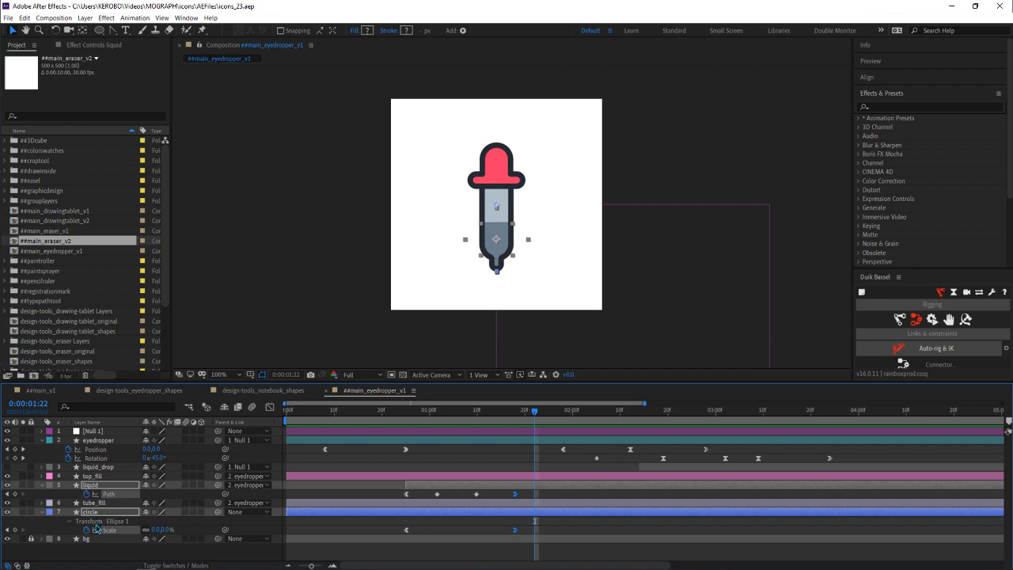
left_click(270, 408)
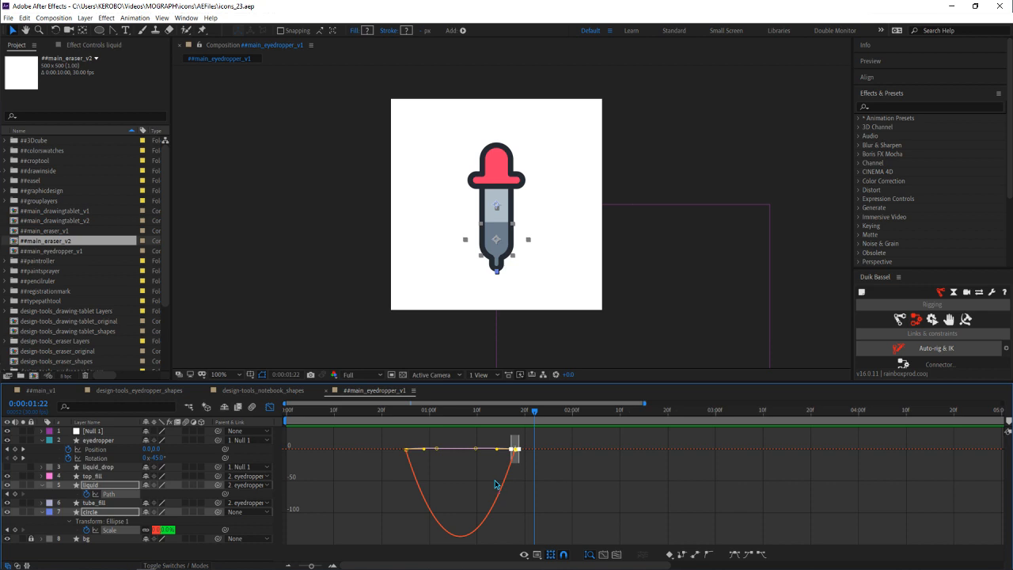
scroll(465, 495, "up", 2)
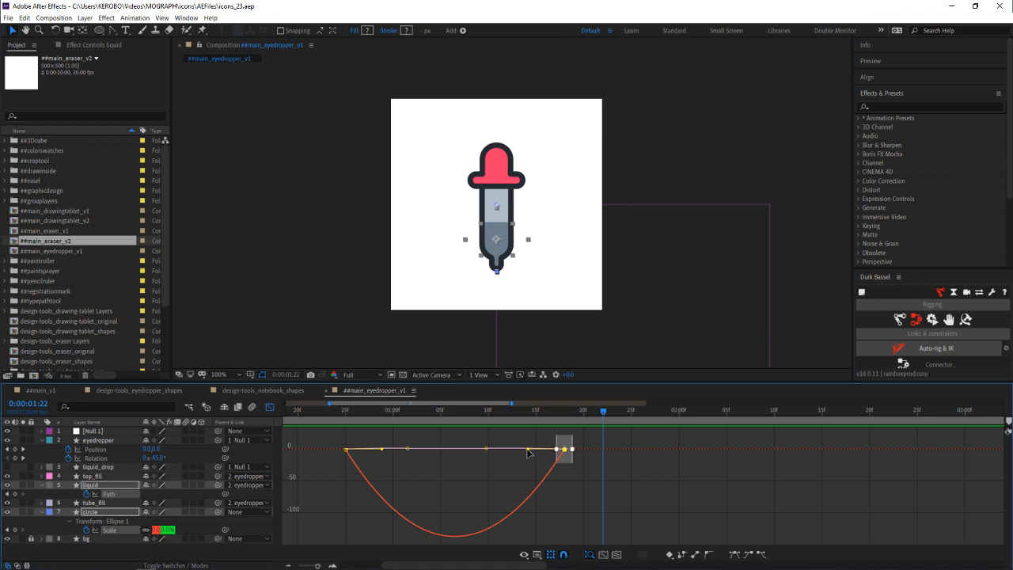
left_click_drag(527, 448, 514, 448)
Lengthen the outgoing ease handles of the liquid's Path and circle's Scale keyframes at 0:25, then preview in the keyframe view
left_click(350, 446)
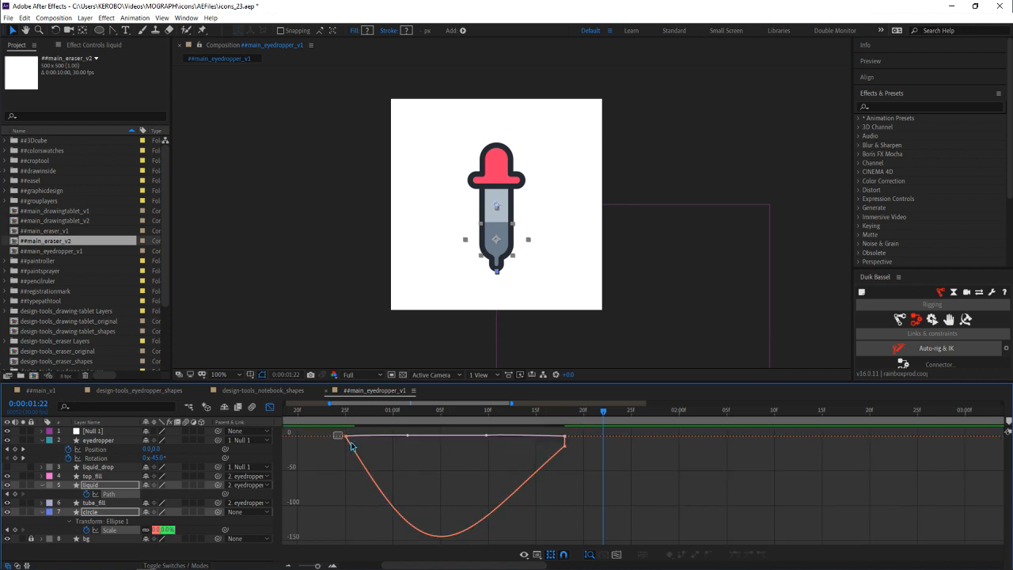
left_click(345, 437)
left_click_drag(372, 440, 394, 443)
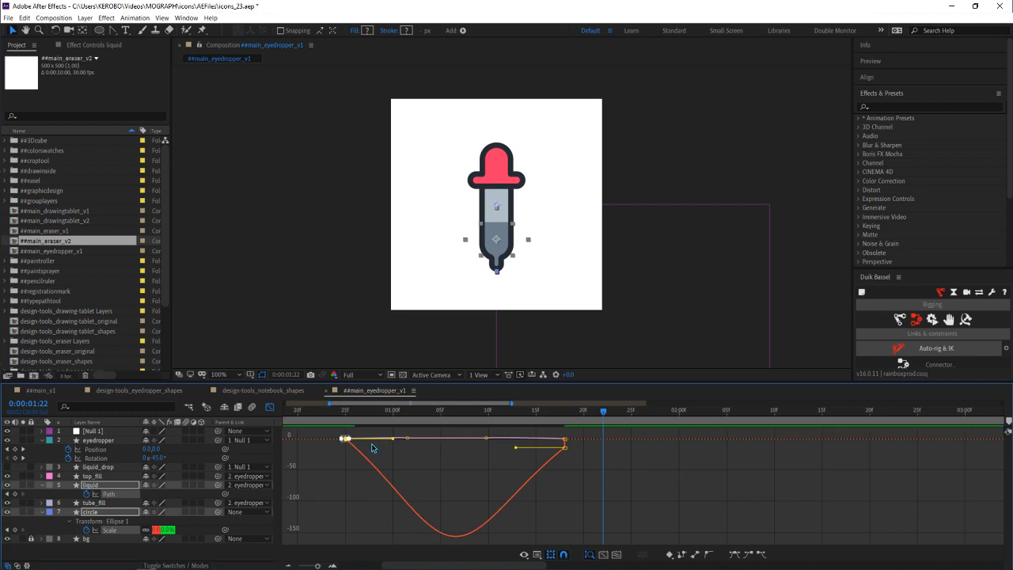
left_click(271, 407)
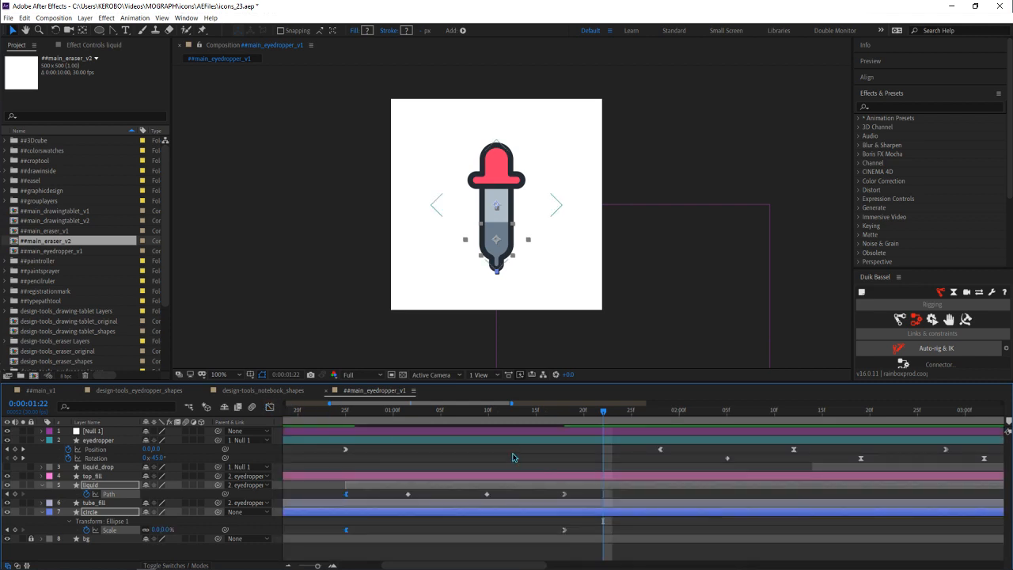
key("space")
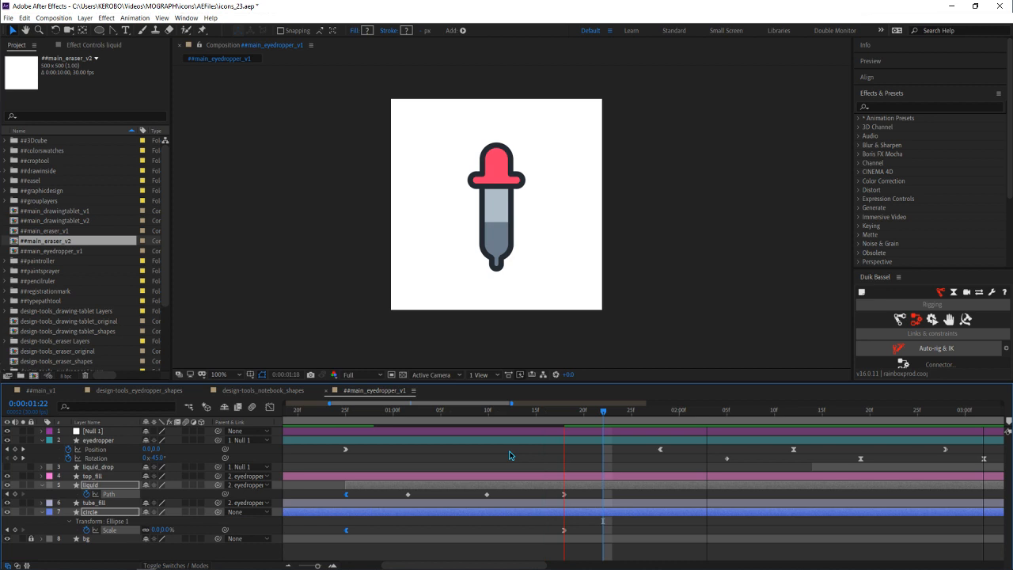
key("space")
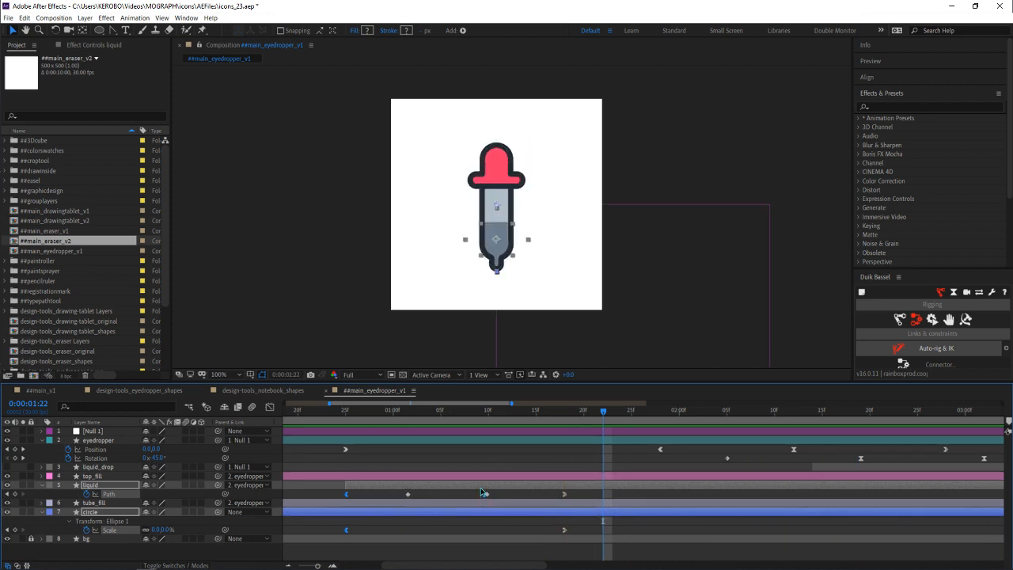
Try the liquid's third Path keyframe at about 1:12, preview the filling, and move the keyframe back to 1:10
left_click(487, 495)
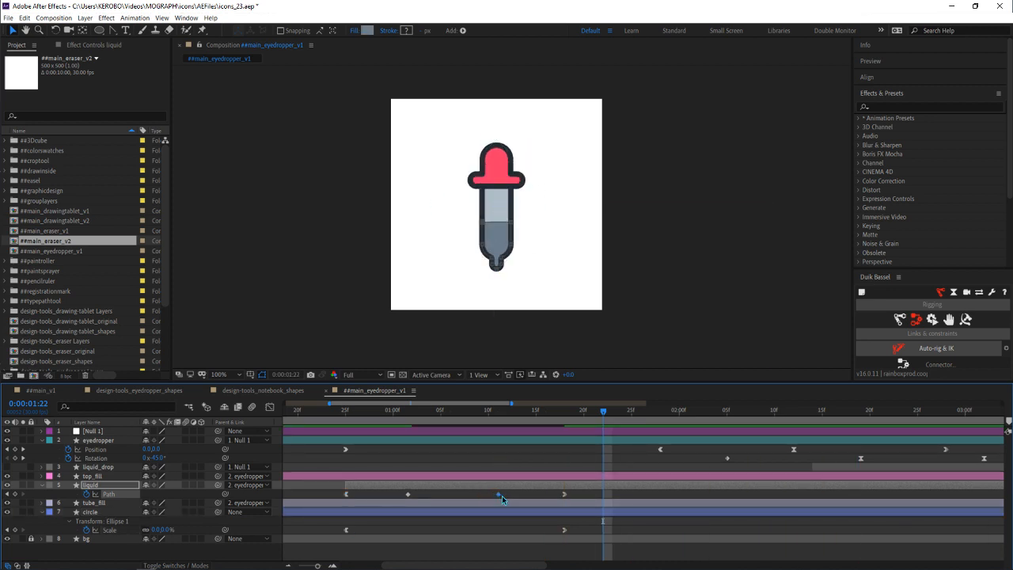
left_click_drag(501, 495, 507, 500)
key("space")
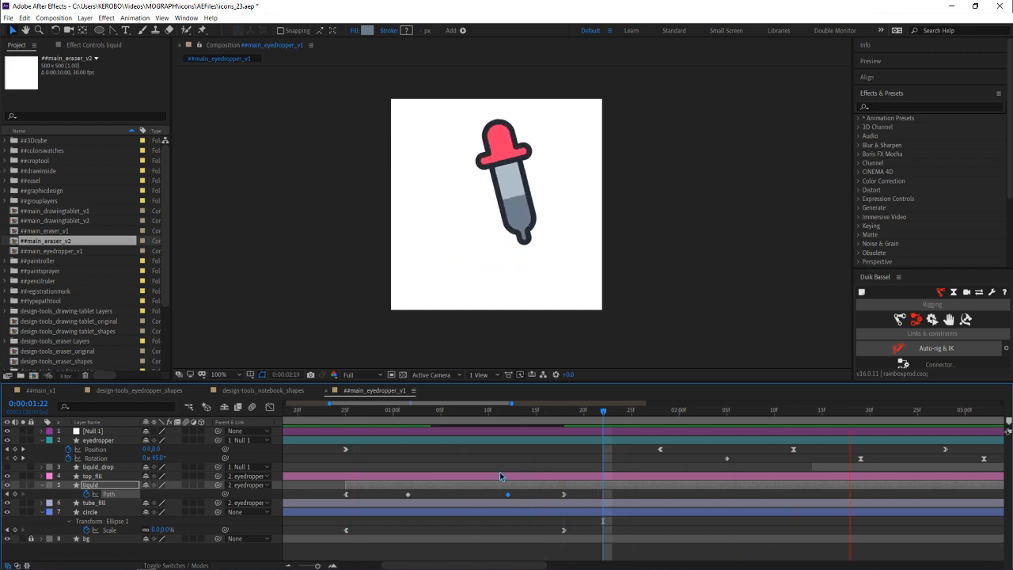
left_click_drag(507, 495, 488, 494)
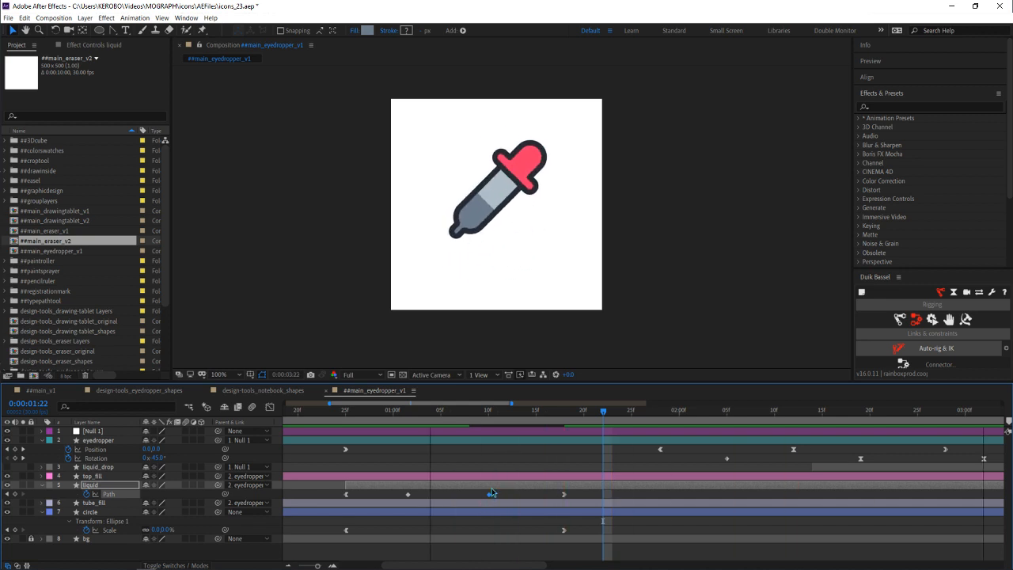
key("space")
Inspect the liquid inside the eyedropper tip up close, try deleting its Path keyframe at 1:10, and undo the deletion
left_click(446, 468)
scroll(466, 317, "up", 4)
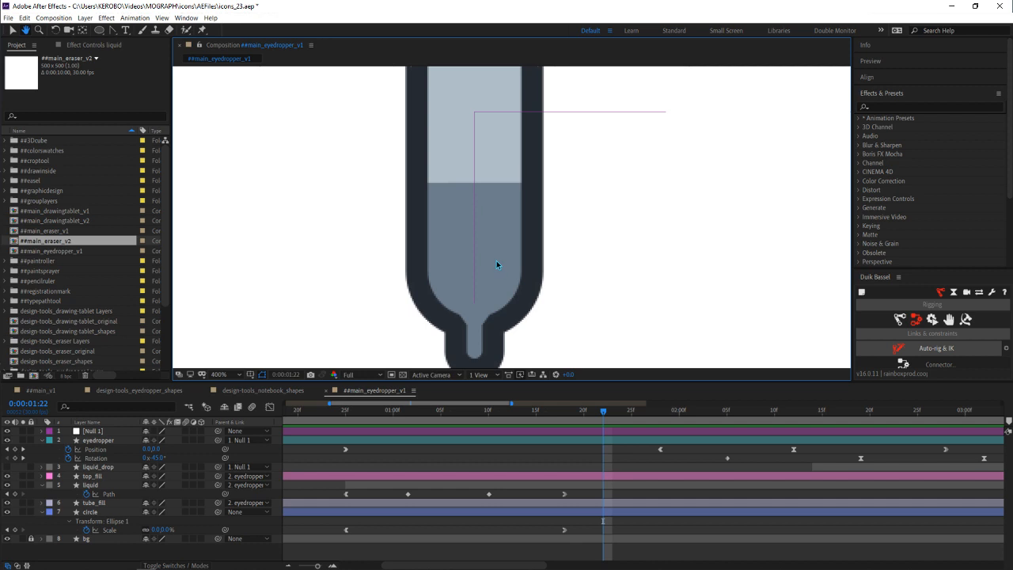
left_click_drag(405, 413, 450, 411)
left_click(442, 484)
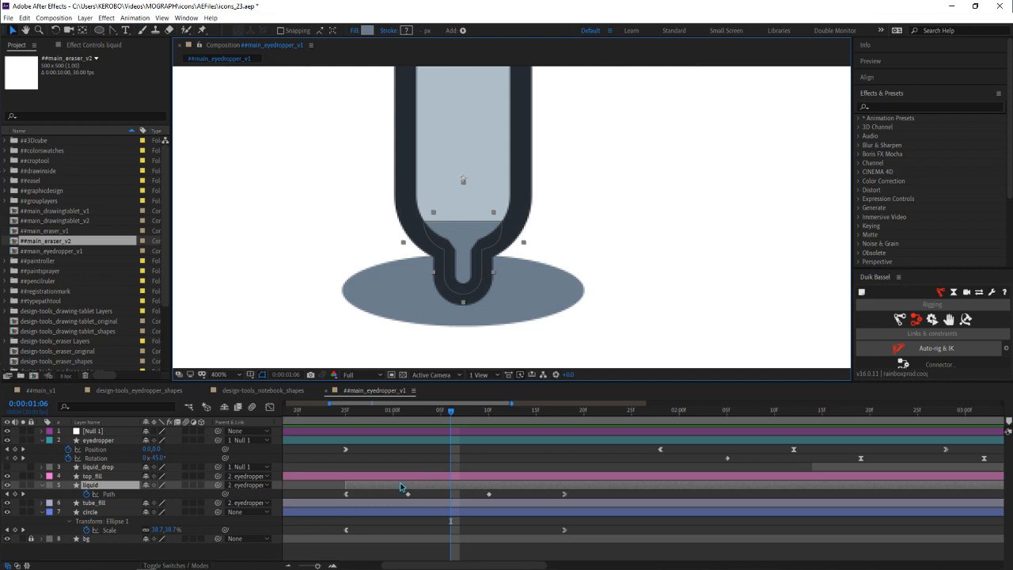
left_click_drag(400, 410, 459, 427)
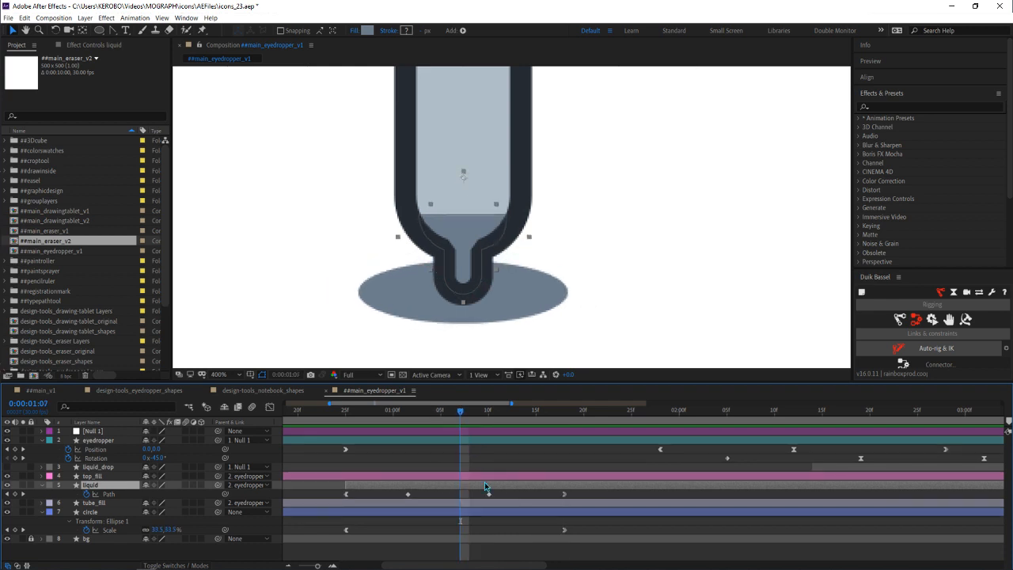
left_click(489, 493)
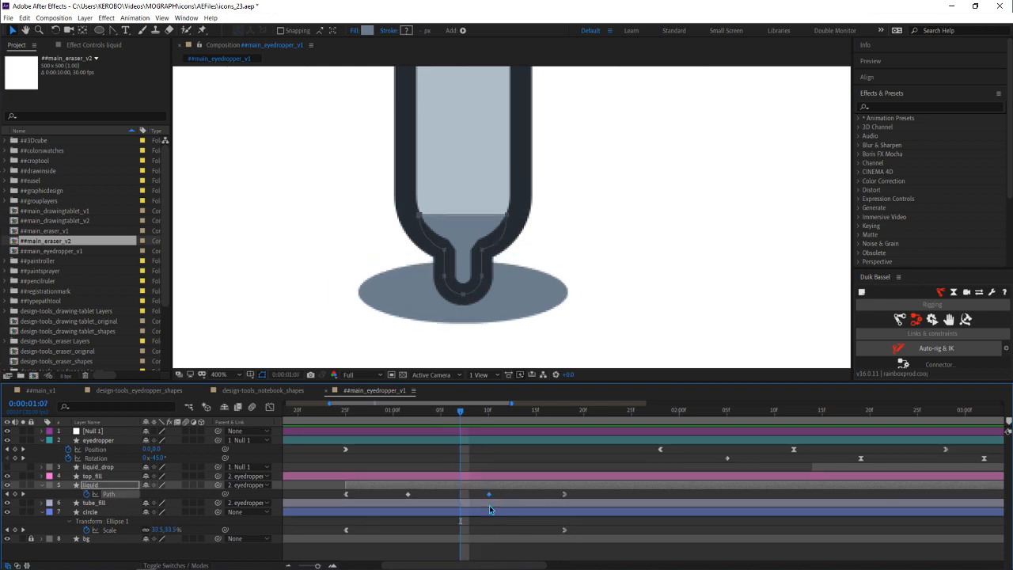
key("Delete")
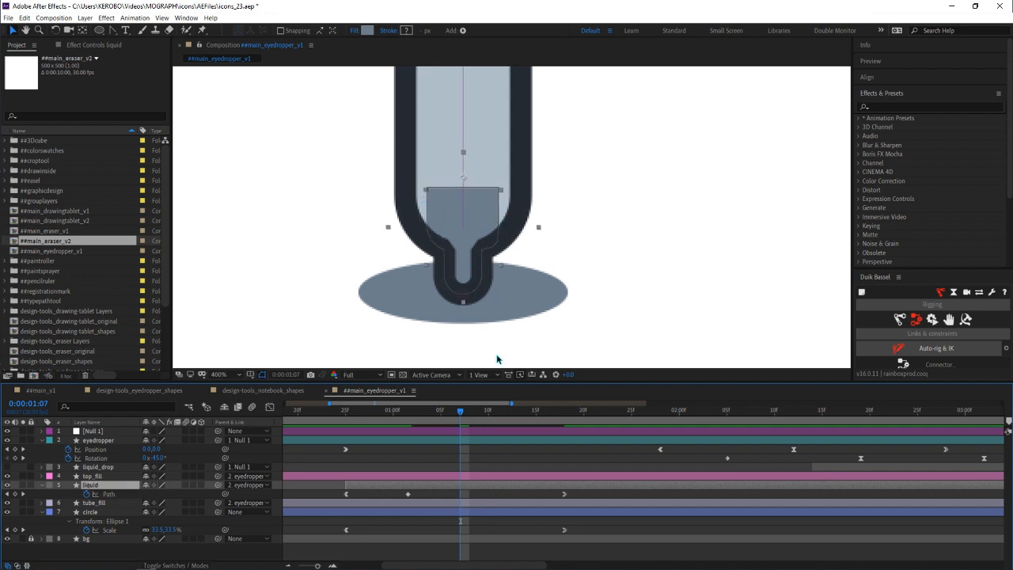
mouse_move(459, 413)
left_mouse_down()
mouse_move(487, 418)
mouse_move(469, 415)
left_mouse_up()
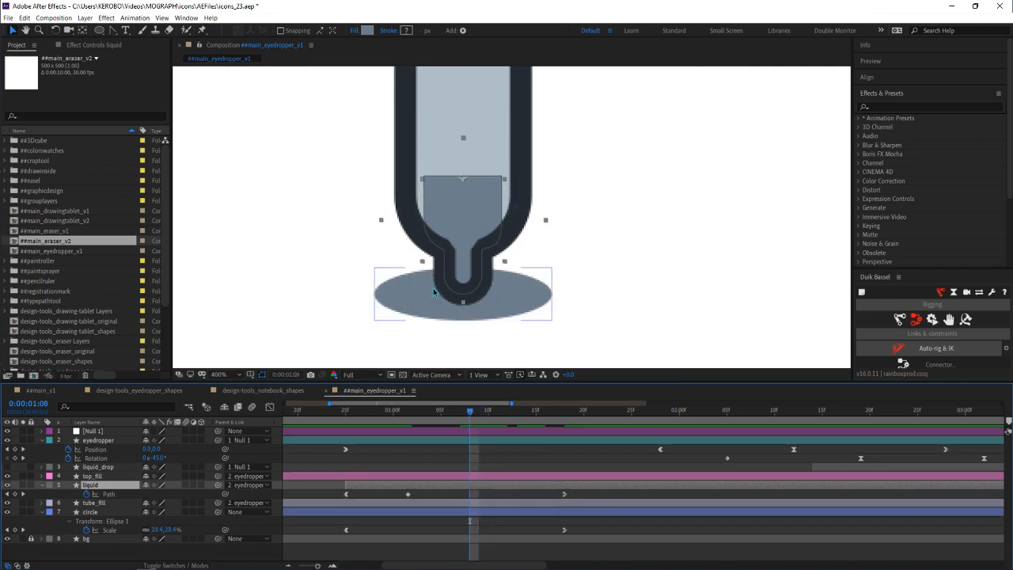
key("ctrl+z")
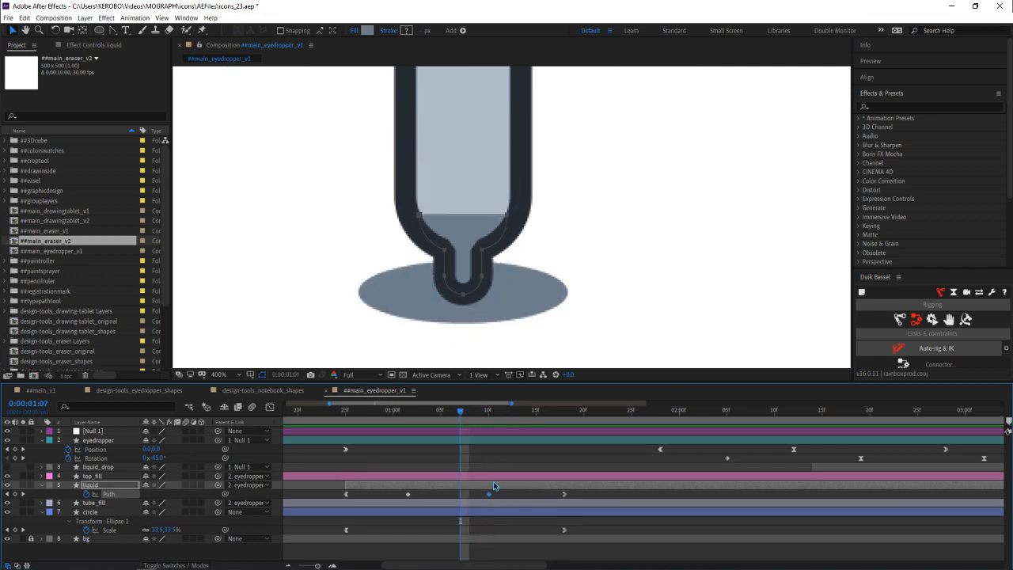
Bring the whole icon back into view and review the liquid filling by previewing and scrubbing up to 1:18
left_click(440, 501)
left_click(441, 495)
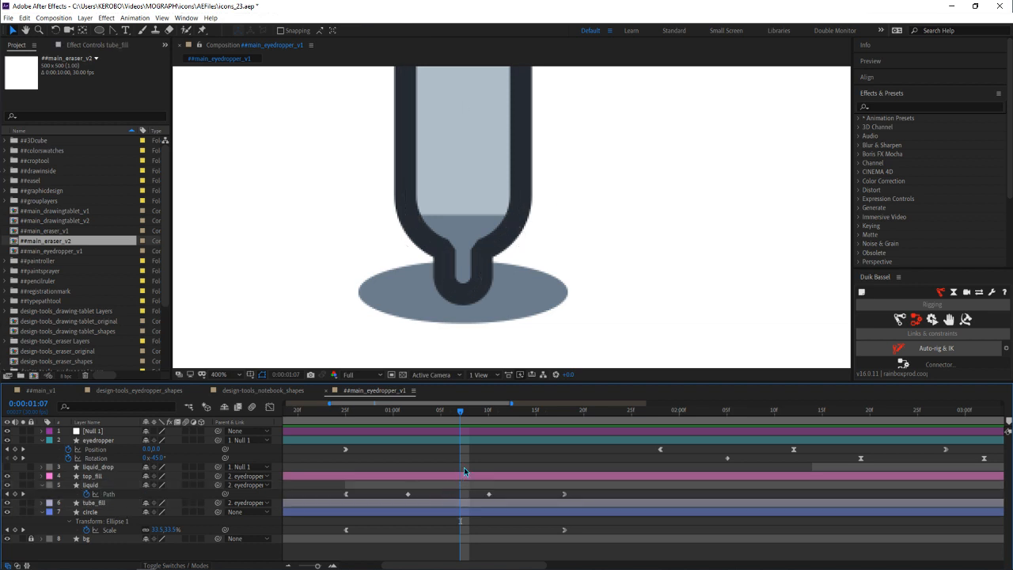
scroll(440, 266, "down", 2)
left_click_drag(436, 238, 416, 262)
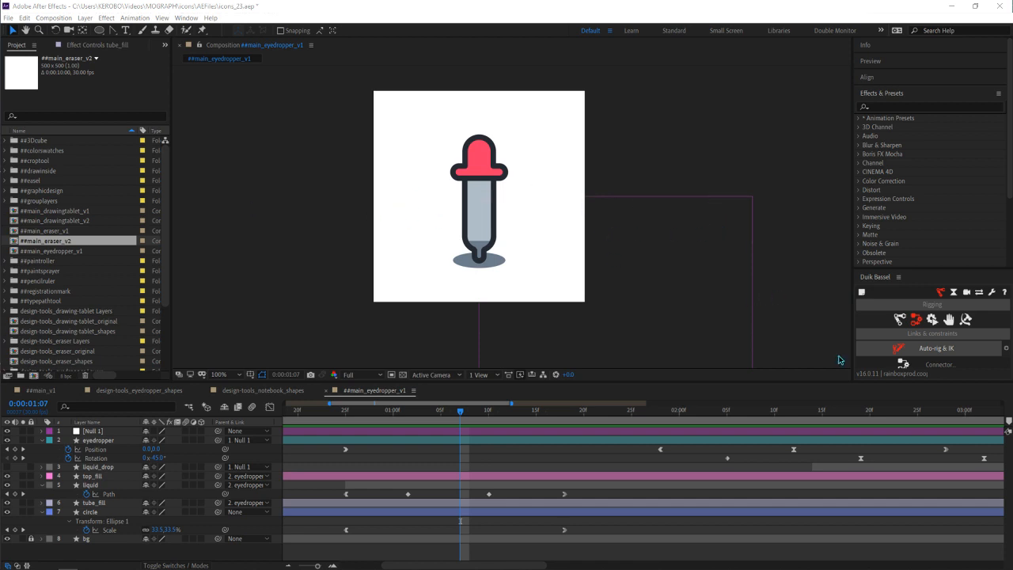
left_click(554, 463)
key("space")
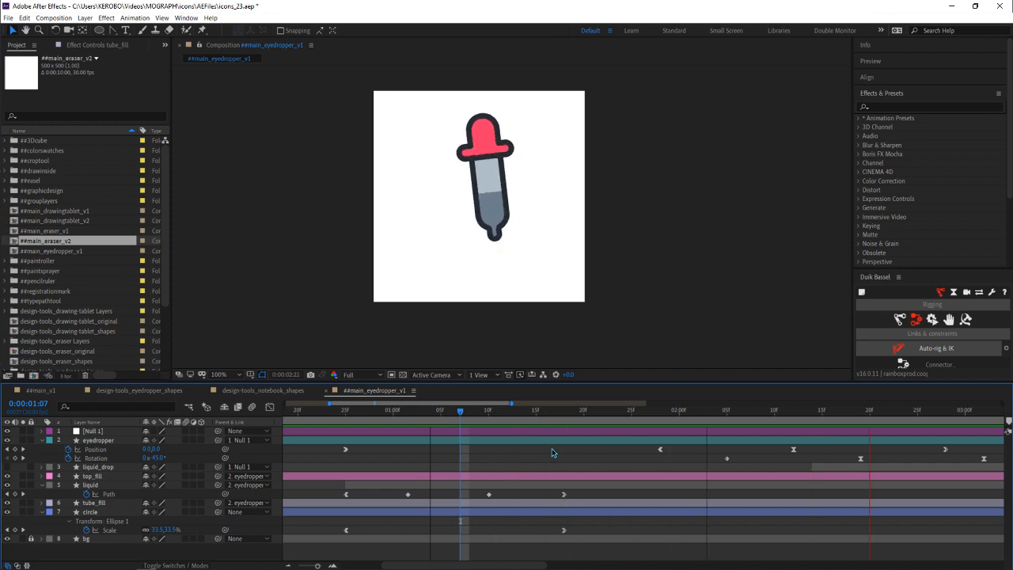
key("space")
left_click_drag(371, 411, 565, 404)
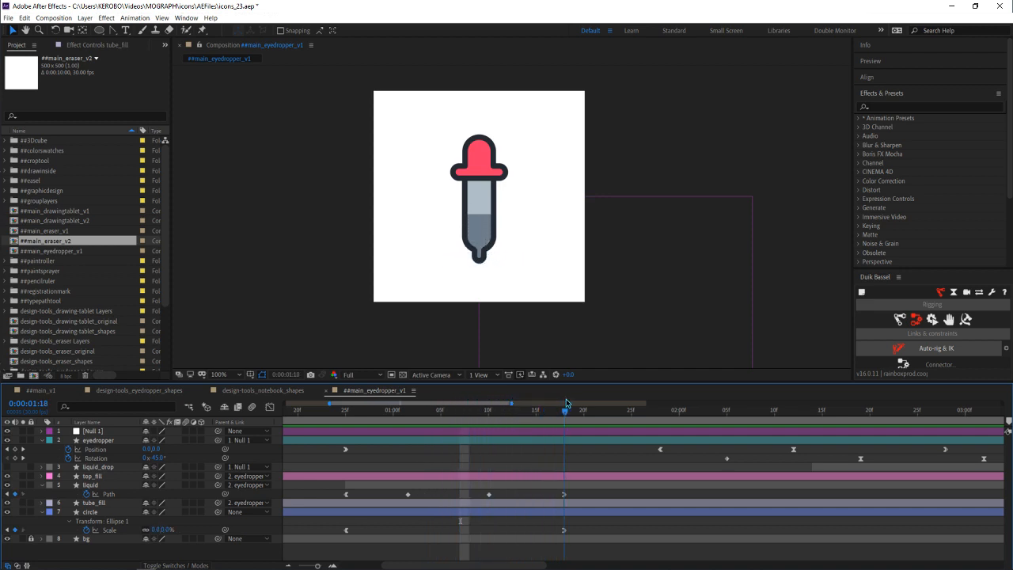
Move the liquid's second Path keyframe to 1:00, preview the filling, and readjust the keyframe to about 1:01
left_click(461, 485)
left_click_drag(408, 493, 392, 495)
key("space")
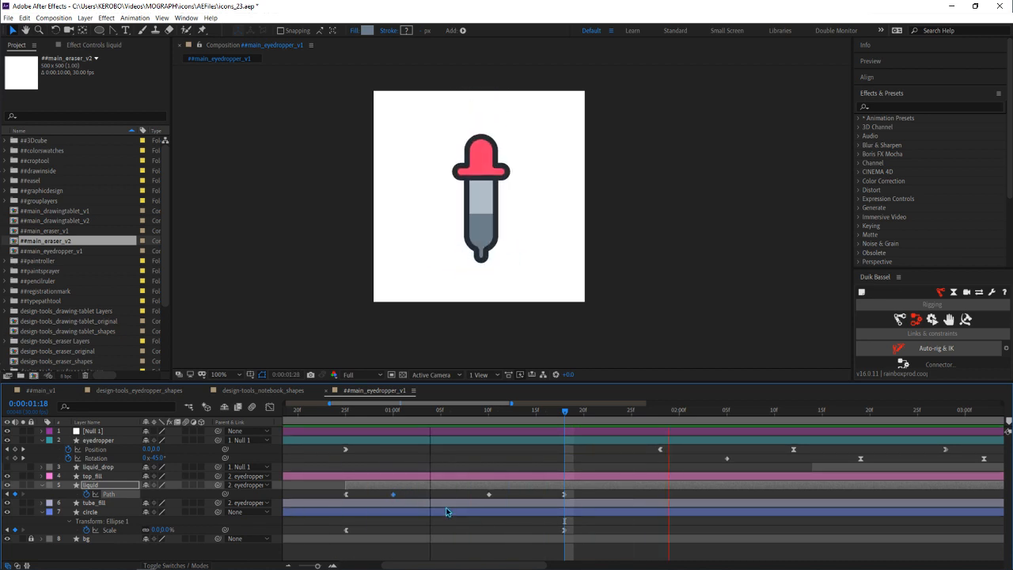
key("space")
left_click_drag(395, 495, 403, 495)
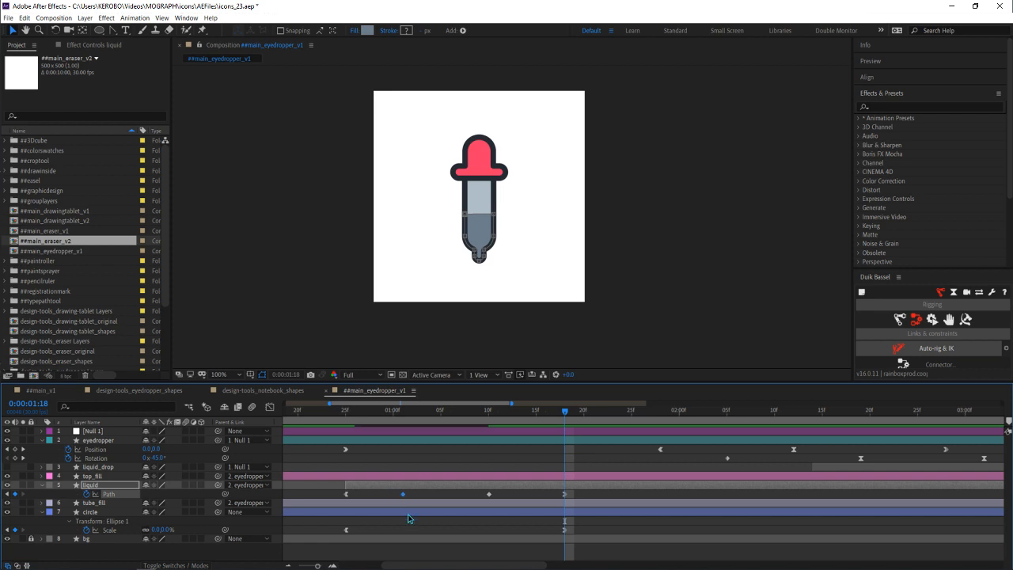
Preview the retimed liquid filling, save the project, and deselect the liquid's Path keyframe
key("space")
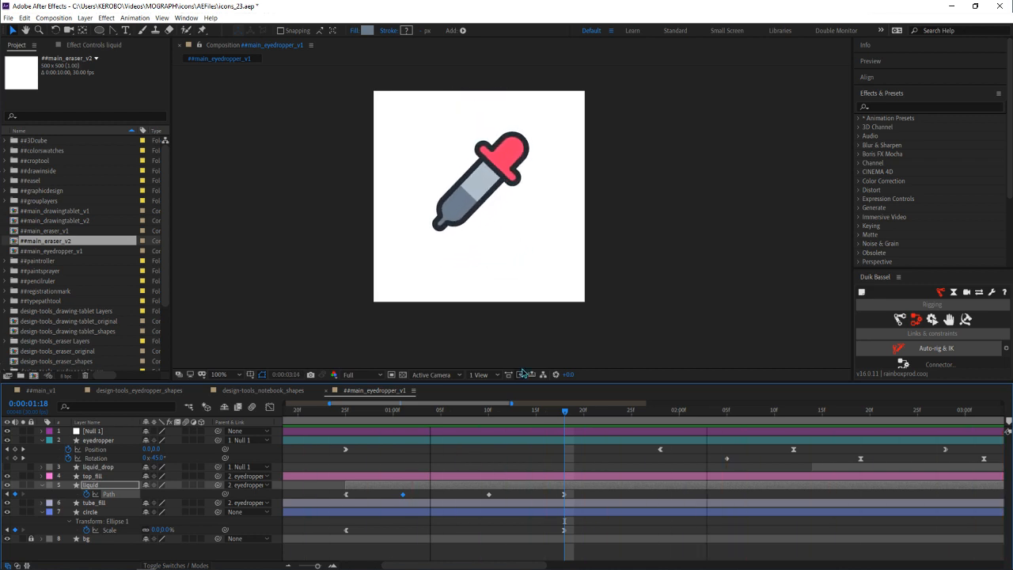
key("space")
key("ctrl+s")
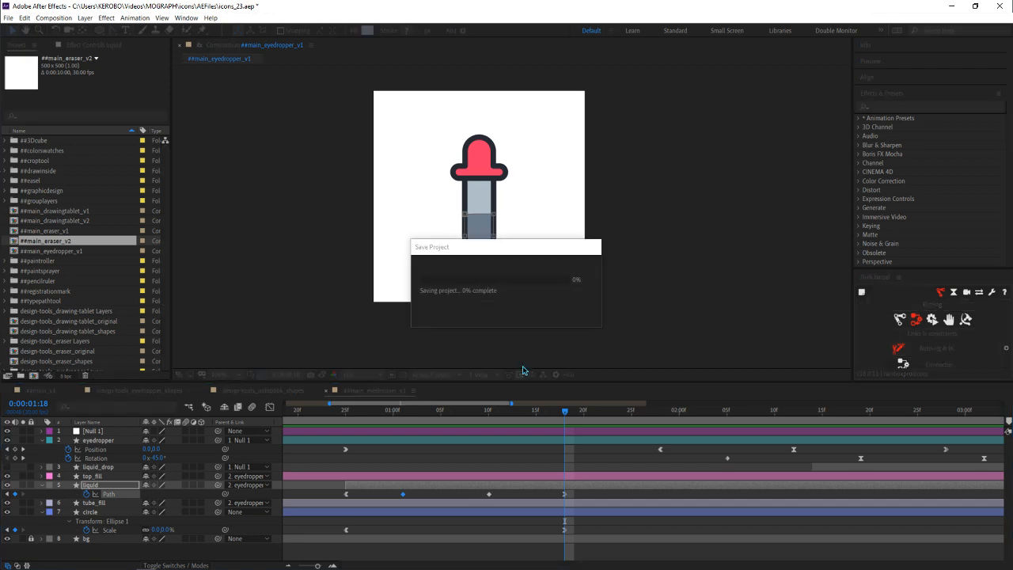
left_click(574, 465)
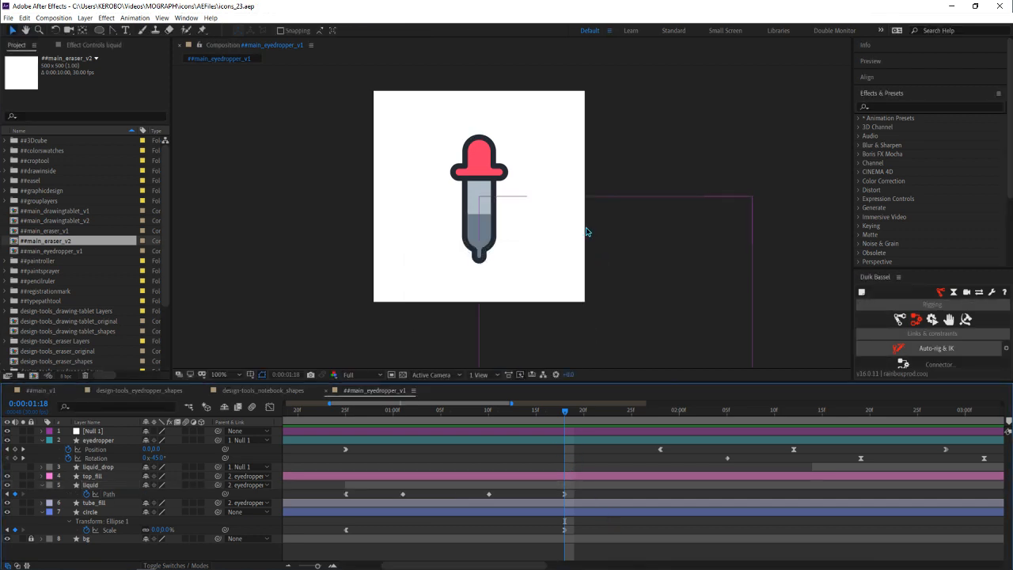
Play through the whole eyedropper animation to review its timing with the full icon in view
scroll(588, 229, "down", 1)
left_click_drag(582, 236, 601, 231)
scroll(585, 240, "up", 1)
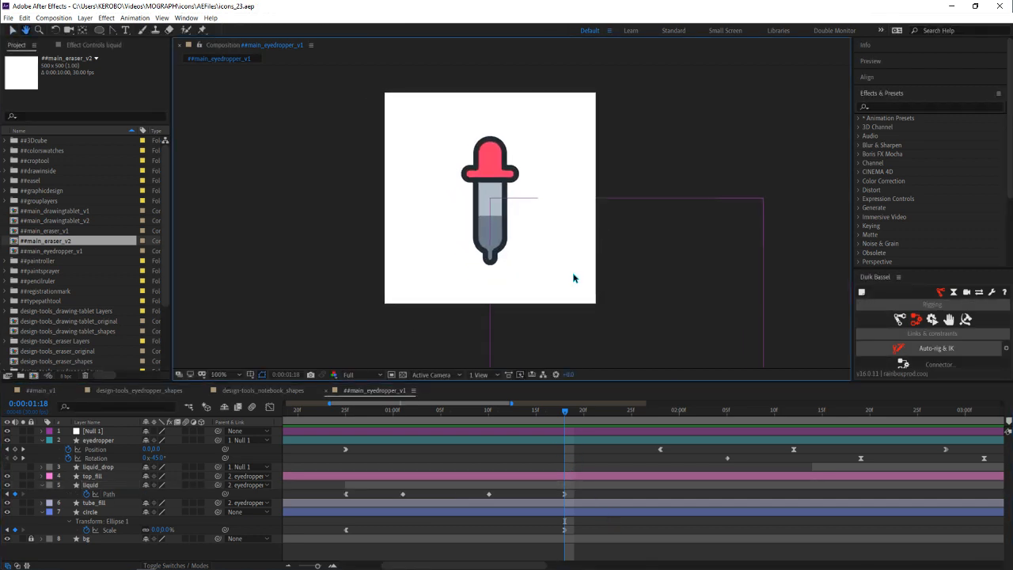
scroll(373, 507, "down", 4)
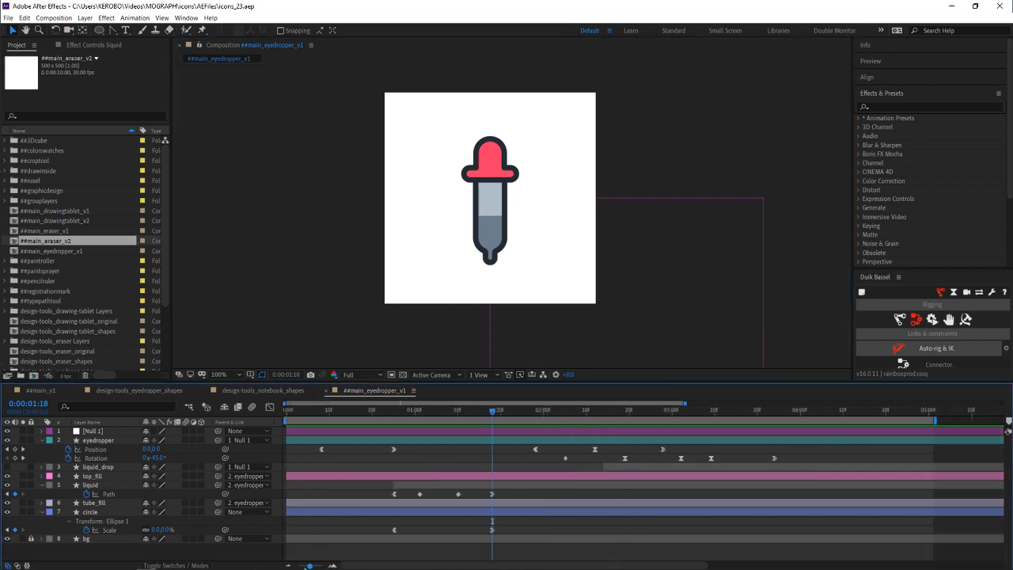
key("space")
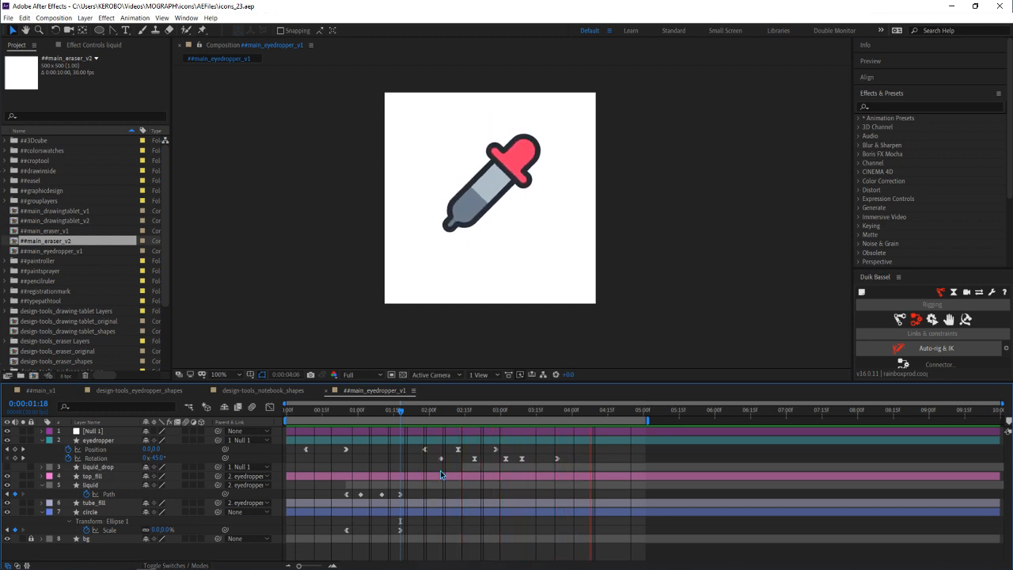
key("space")
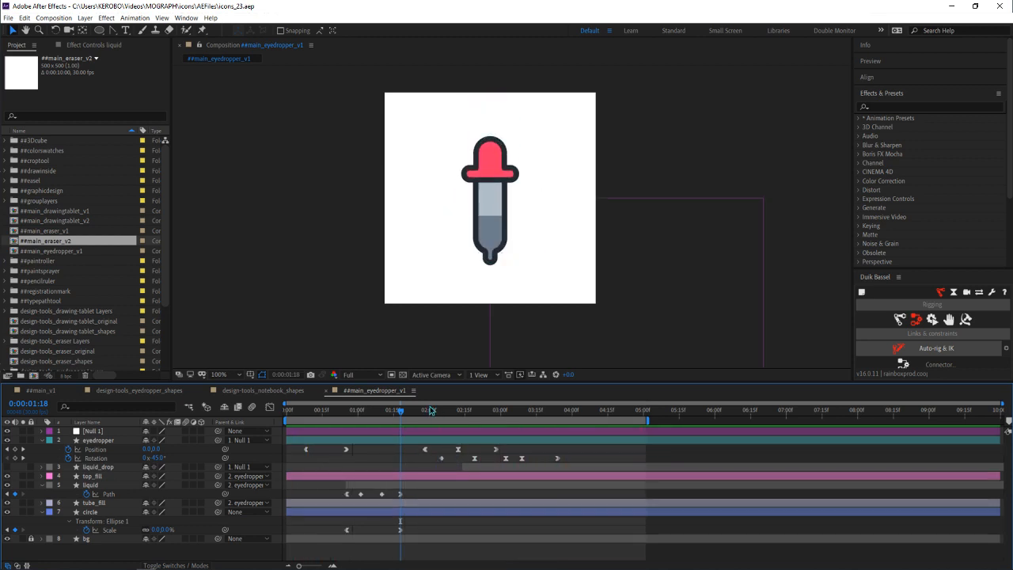
Lengthen the incoming ease of the eyedropper's Rotation keyframe at 2:19 in the speed graph and preview the swing
left_click_drag(411, 415, 475, 422)
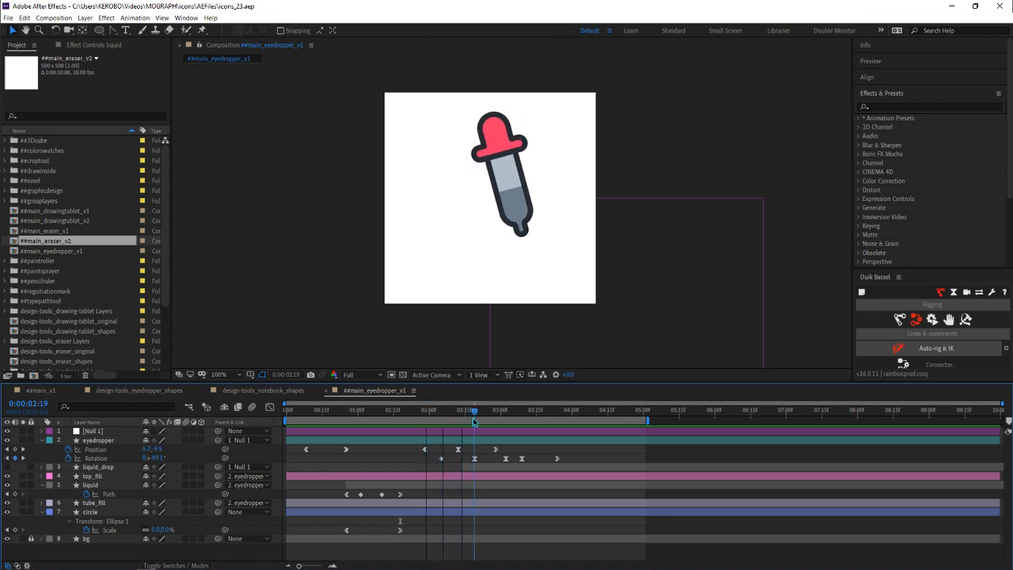
left_click(474, 457)
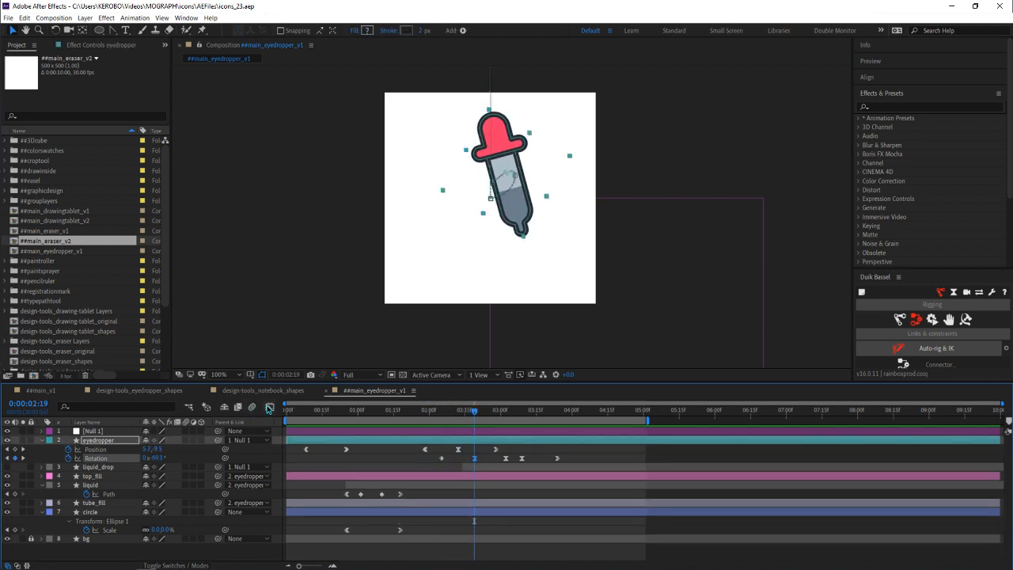
left_click(269, 408)
scroll(495, 512, "up", 4)
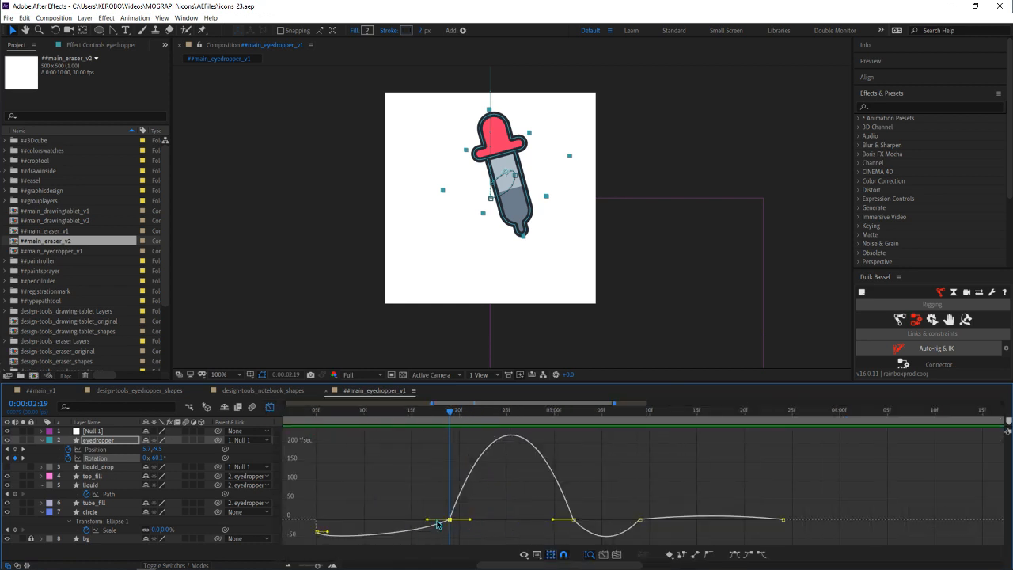
left_click_drag(427, 522, 411, 522)
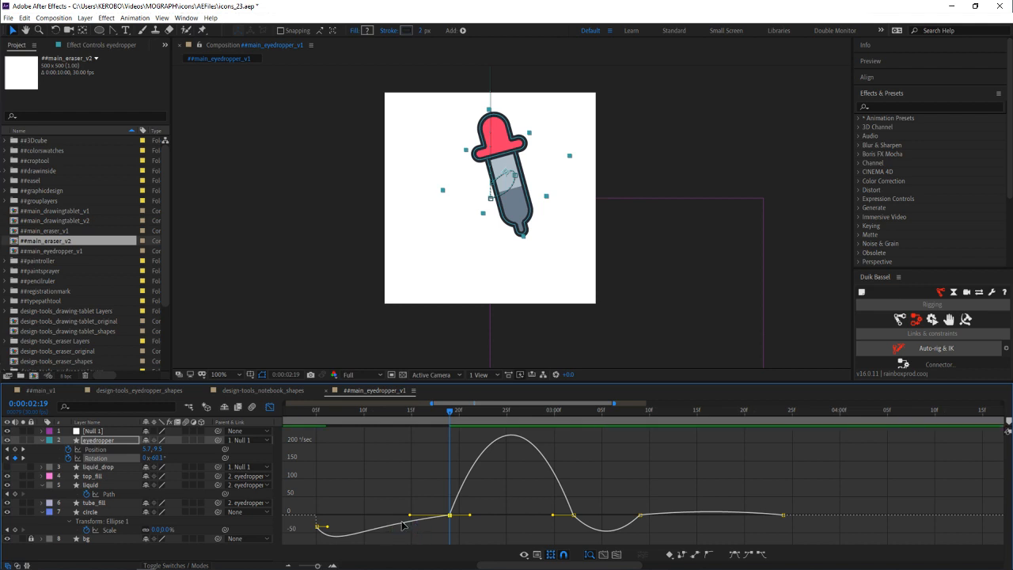
key("space")
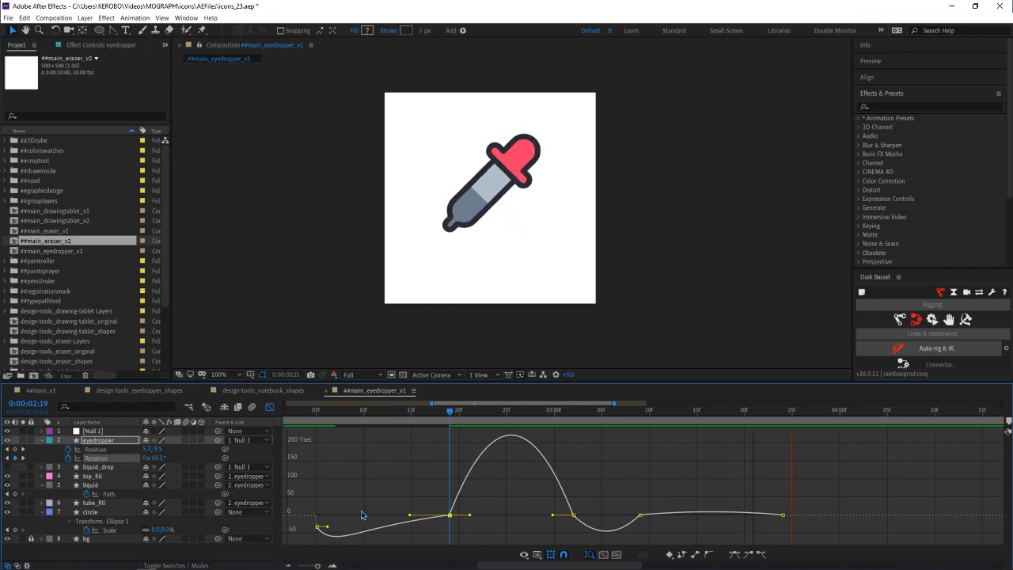
key("space")
Lengthen the outgoing ease of the eyedropper's Rotation keyframe at 2:19 and preview the swing back
left_click_drag(352, 411, 478, 412)
key("space")
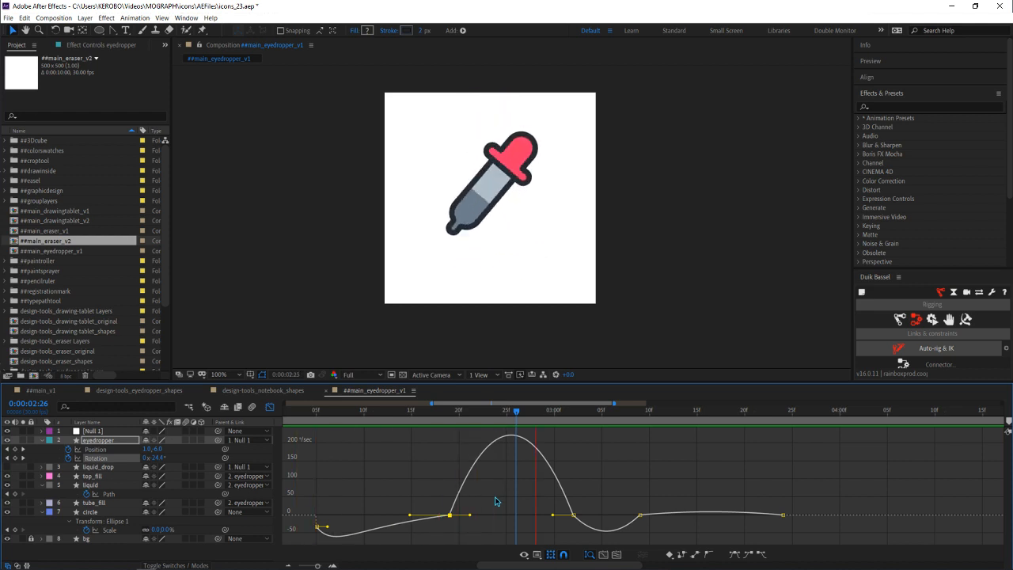
key("space")
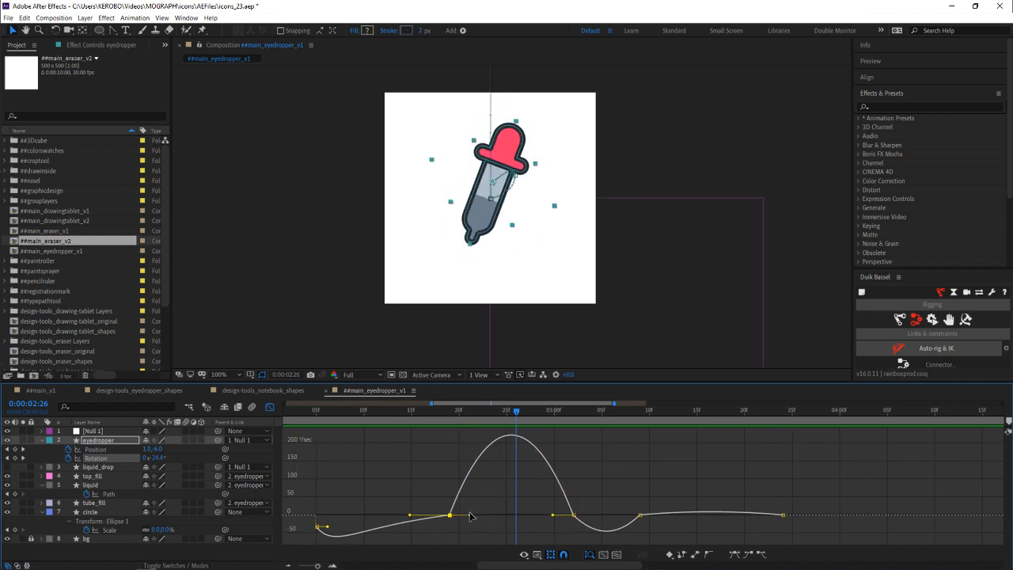
mouse_move(475, 518)
left_mouse_down()
mouse_move(510, 516)
mouse_move(480, 517)
left_mouse_up()
key("space")
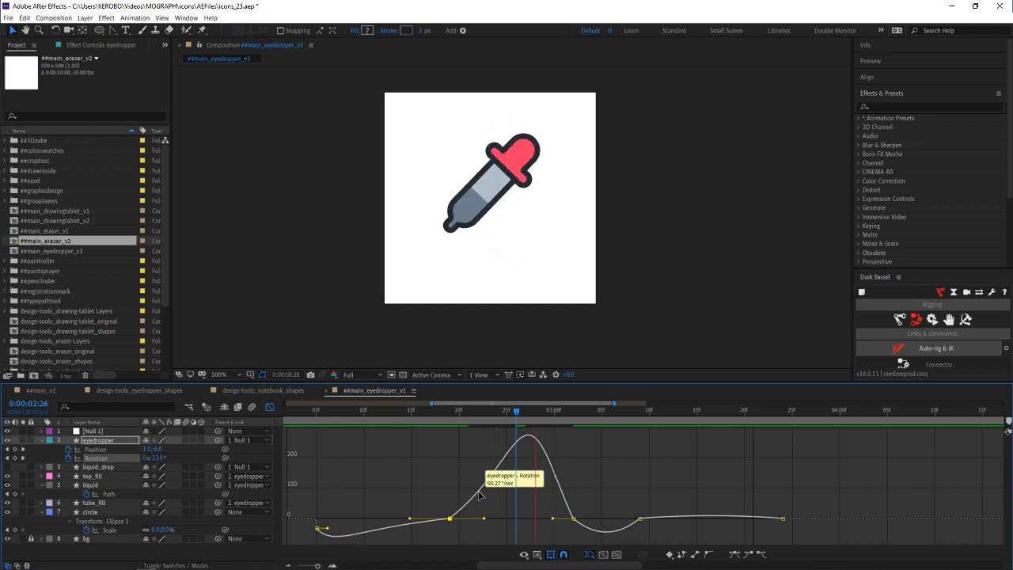
key("space")
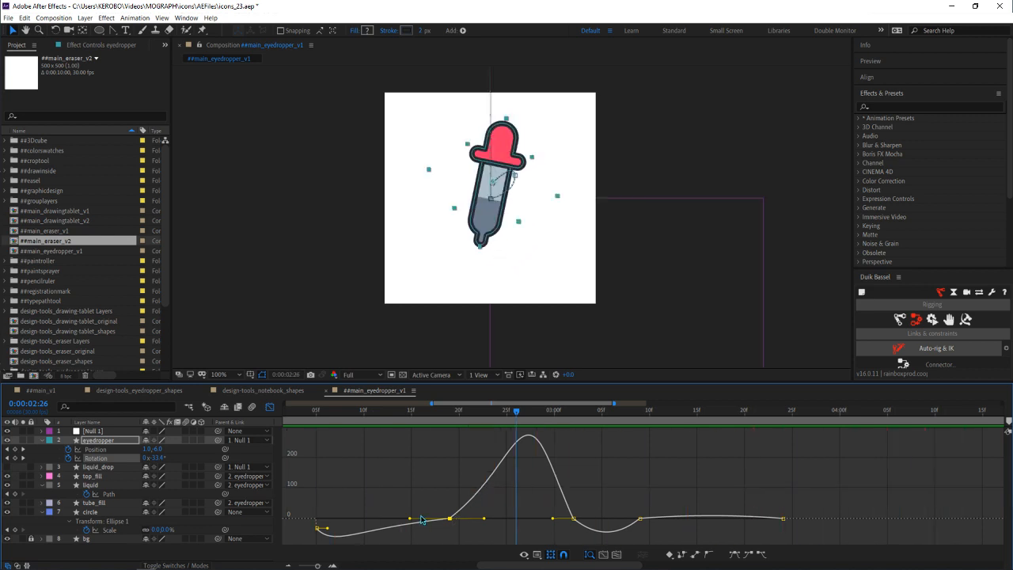
Slightly shorten the incoming ease of the eyedropper's Rotation keyframe at 2:19 and preview the motion
left_click_drag(411, 522, 420, 520)
key("space")
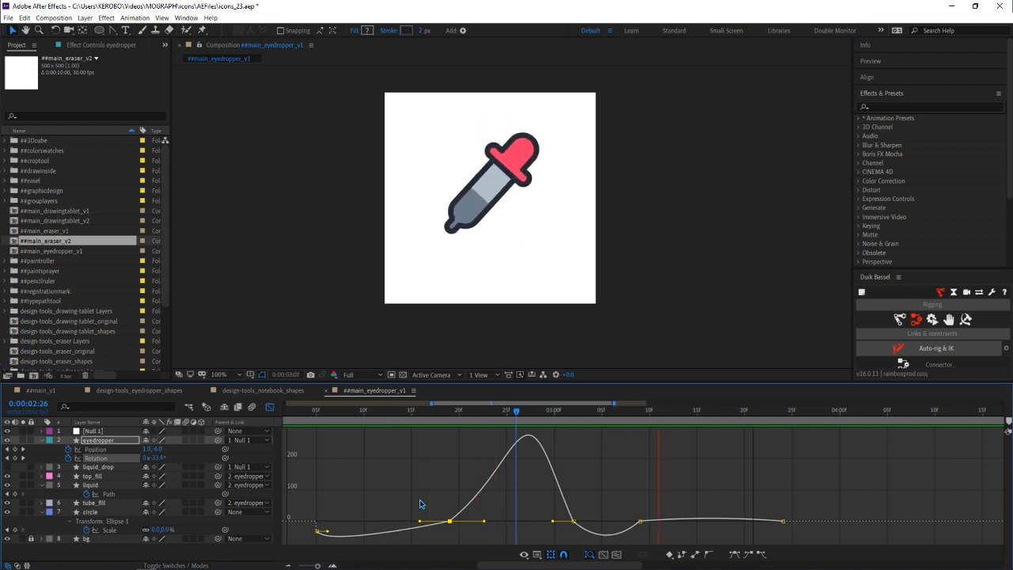
key("space")
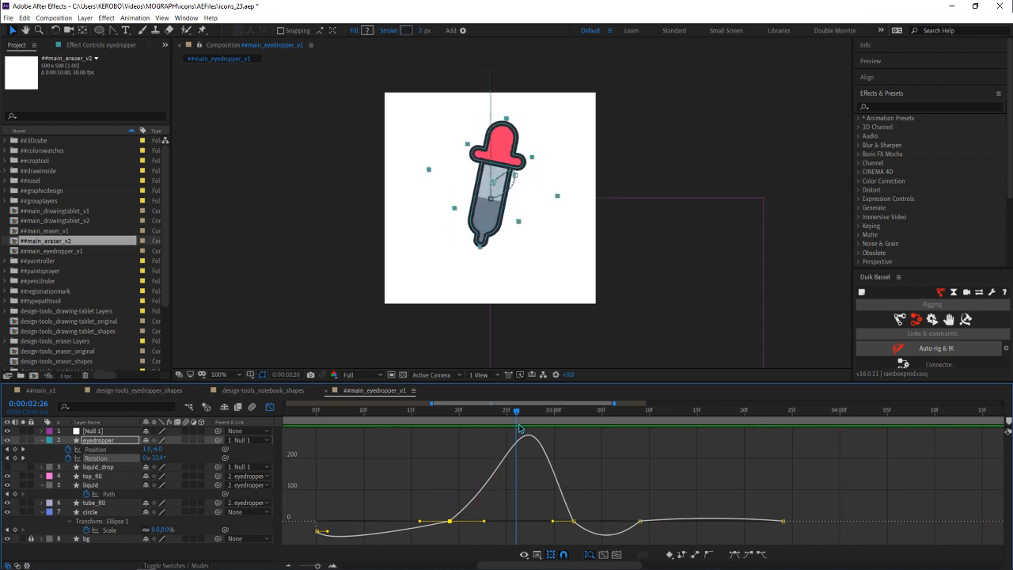
Lengthen the incoming ease of the eyedropper's Rotation keyframe at 3:02, preview it, and return to the keyframe view
left_click_drag(477, 411, 554, 413)
left_click_drag(551, 523, 535, 523)
key("space")
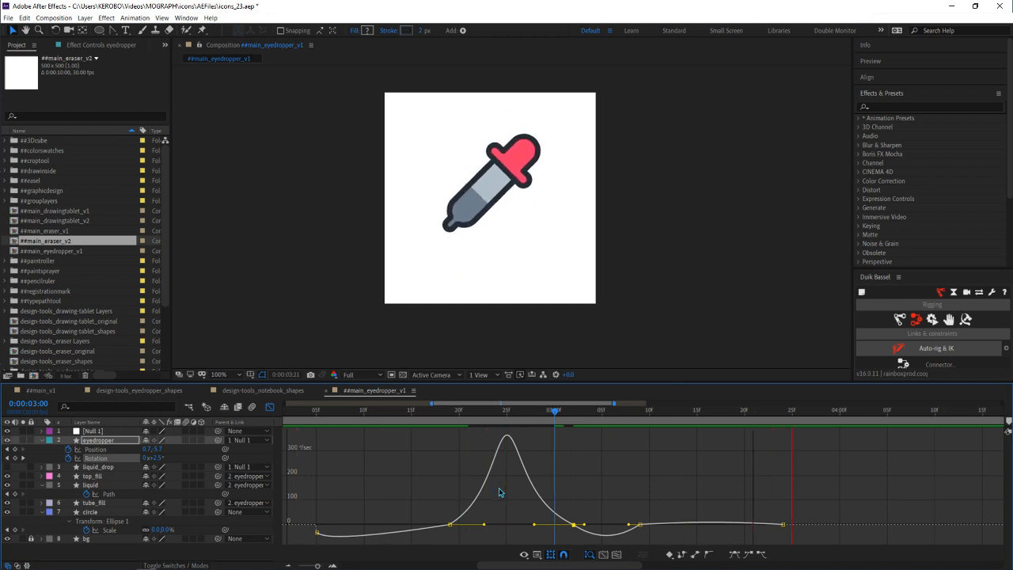
key("space")
left_click(270, 406)
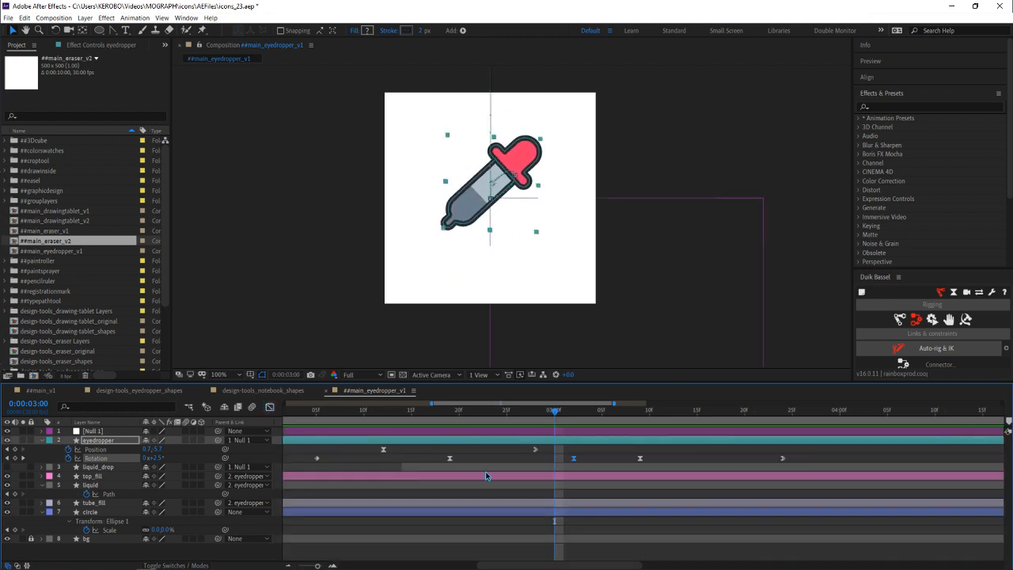
Try stronger tilts on the eyedropper's Rotation keyframe at 2:19, and set its value to -70°
left_click(23, 458)
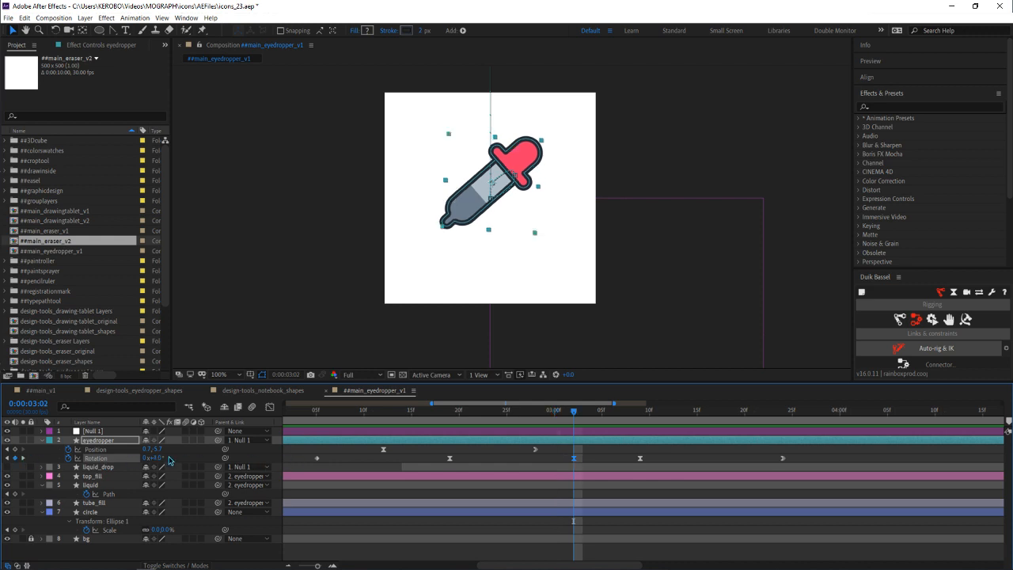
left_click(7, 458)
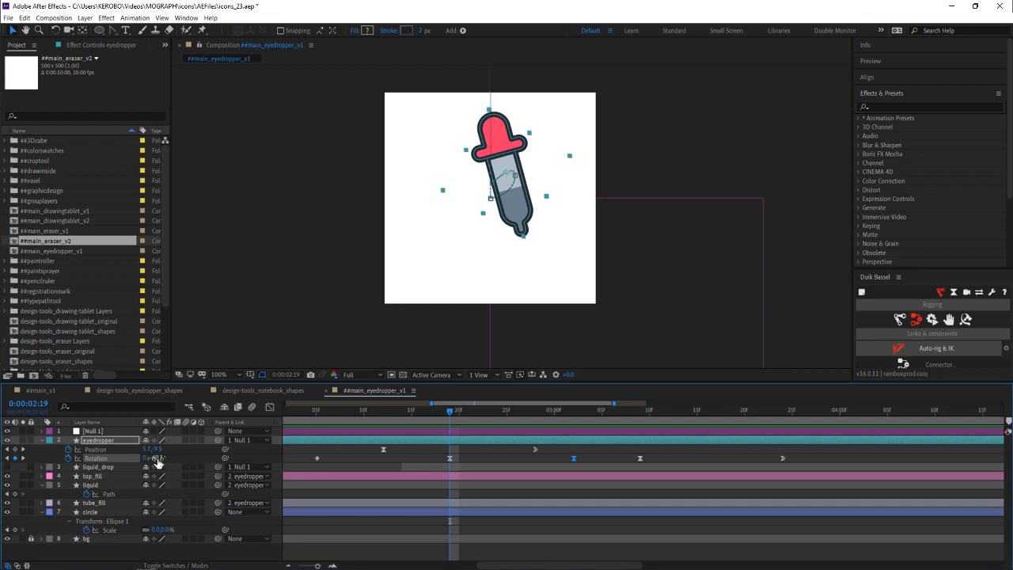
left_click_drag(153, 459, 154, 460)
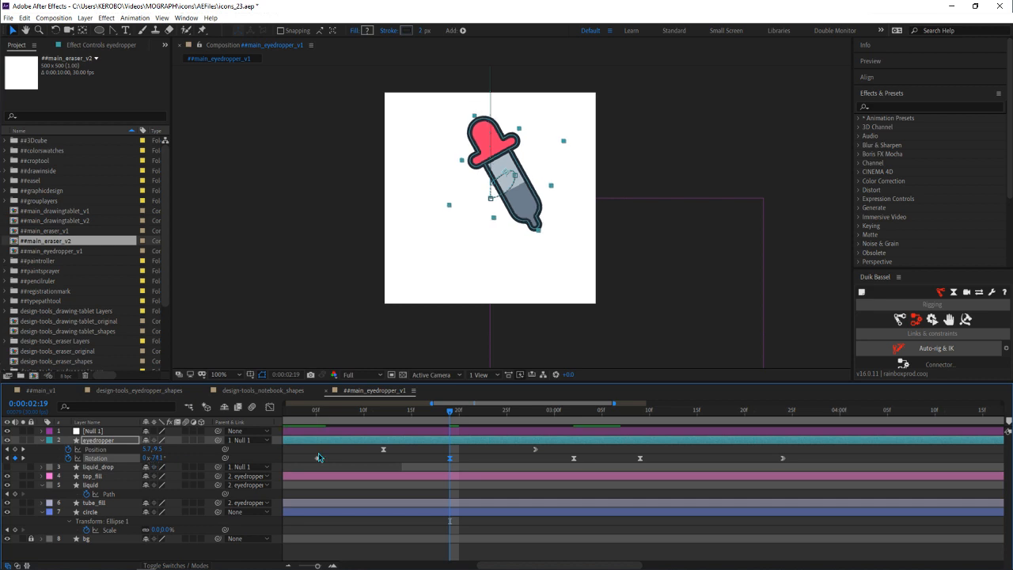
key("ctrl+z")
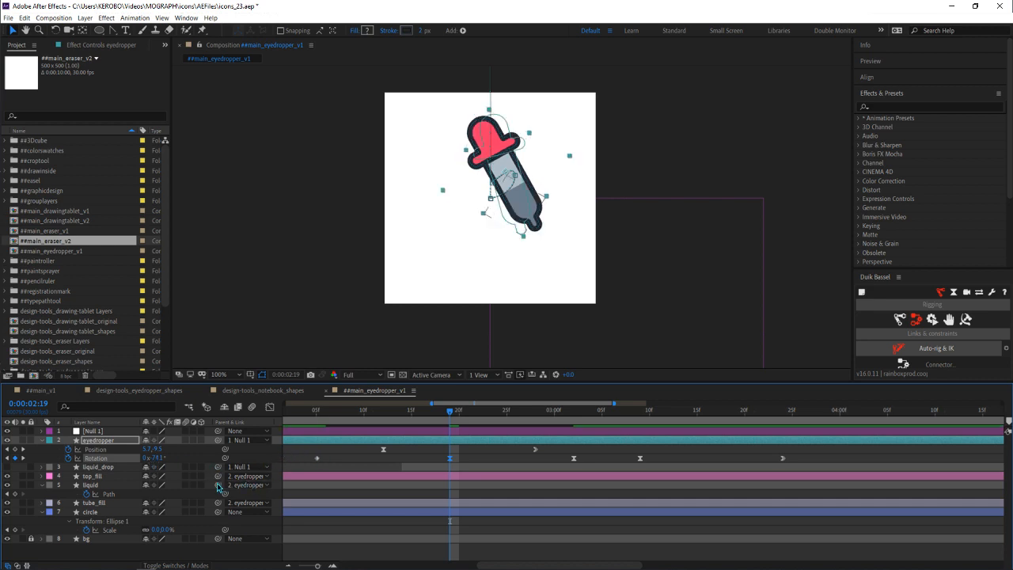
left_click_drag(156, 460, 152, 463)
left_click(156, 458)
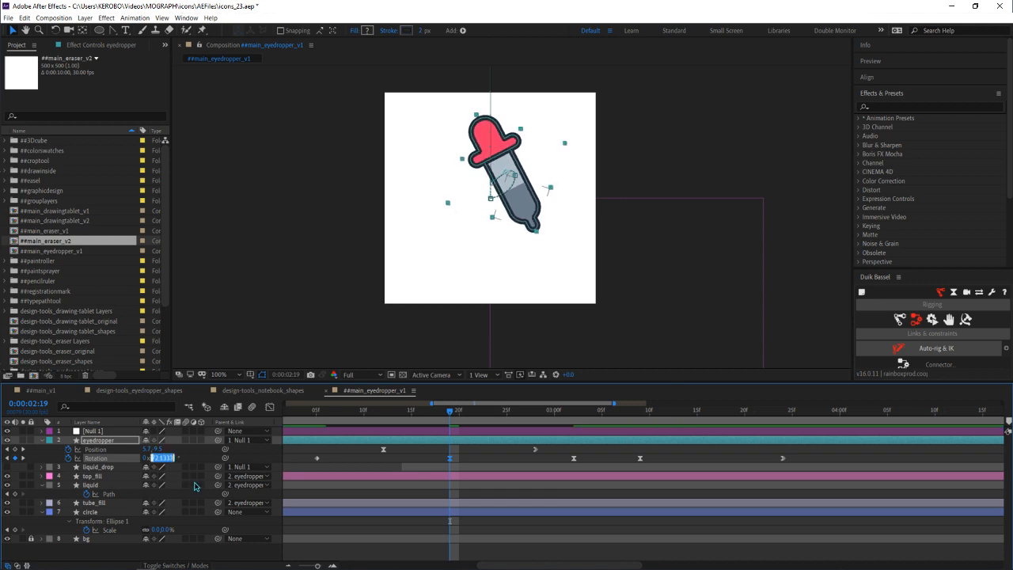
type("-70")
key("Return")
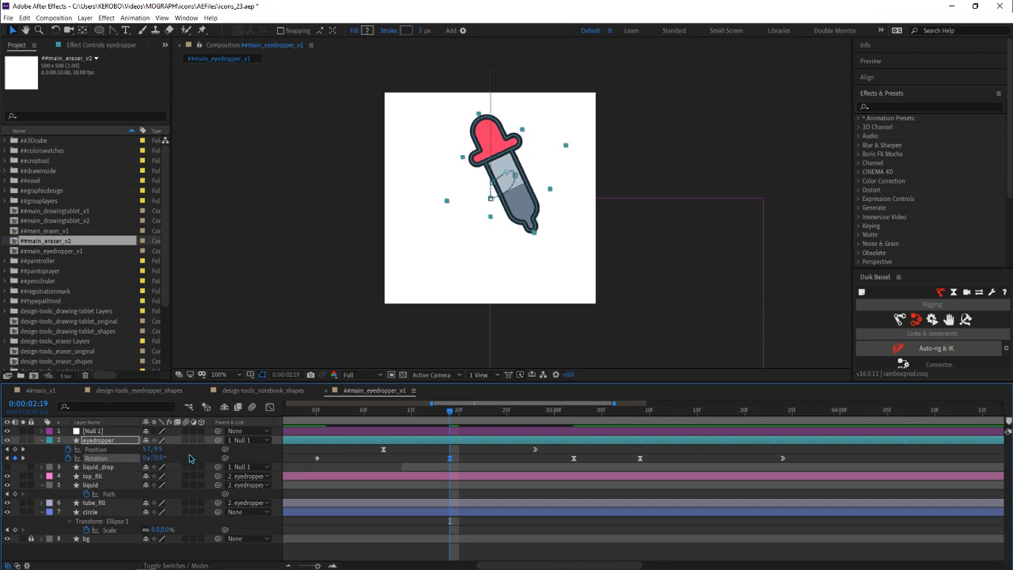
Preview the stronger eyedropper swing, save the project, replay the animation, and clear the selection
key("space")
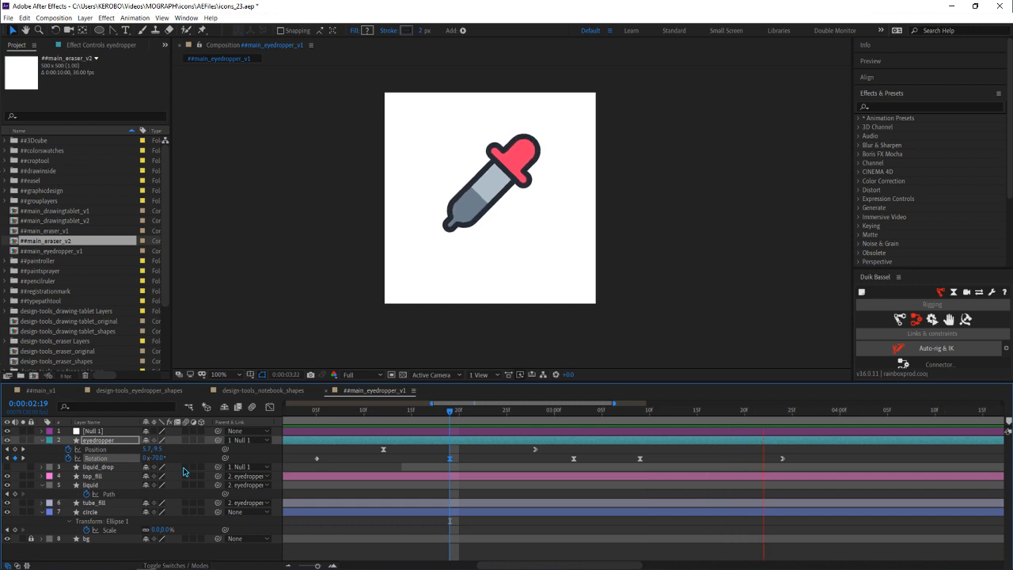
key("space")
key("ctrl+s")
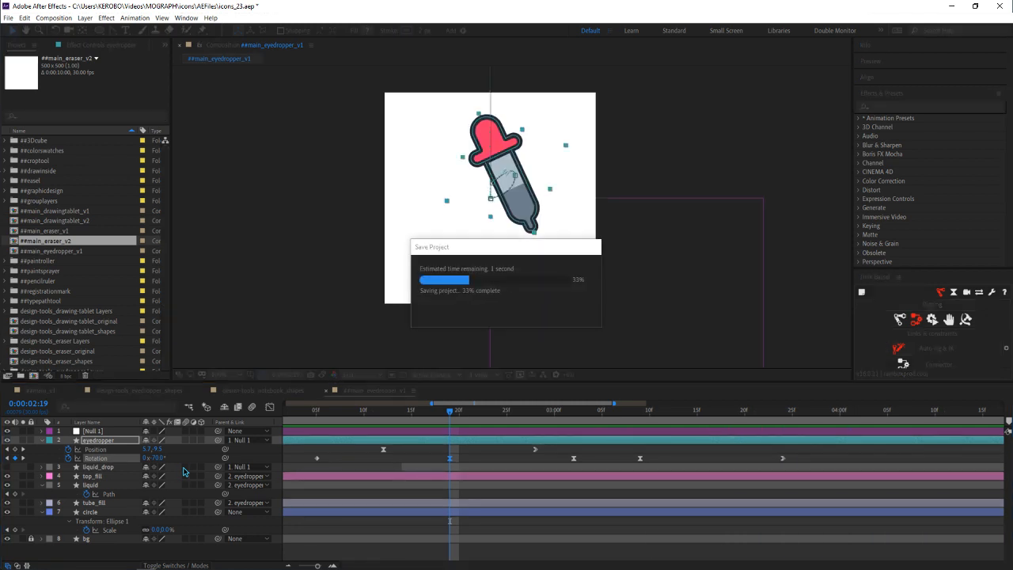
key("space")
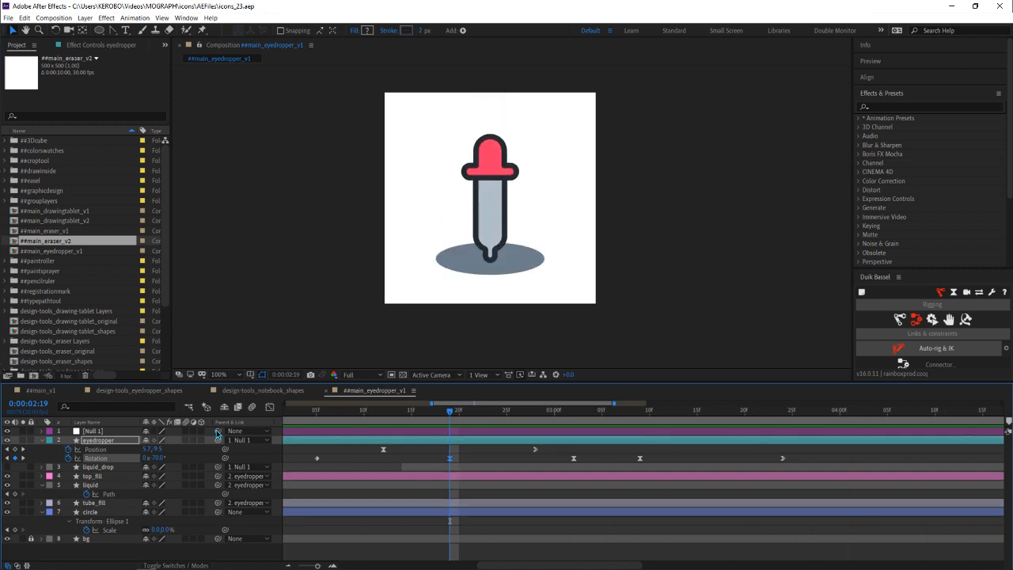
key("space")
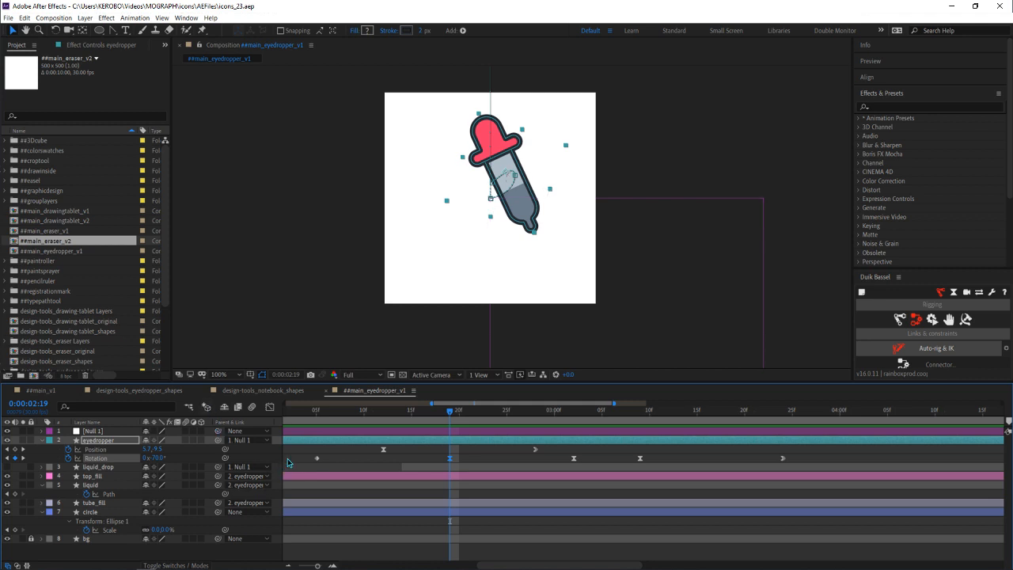
left_click(295, 460)
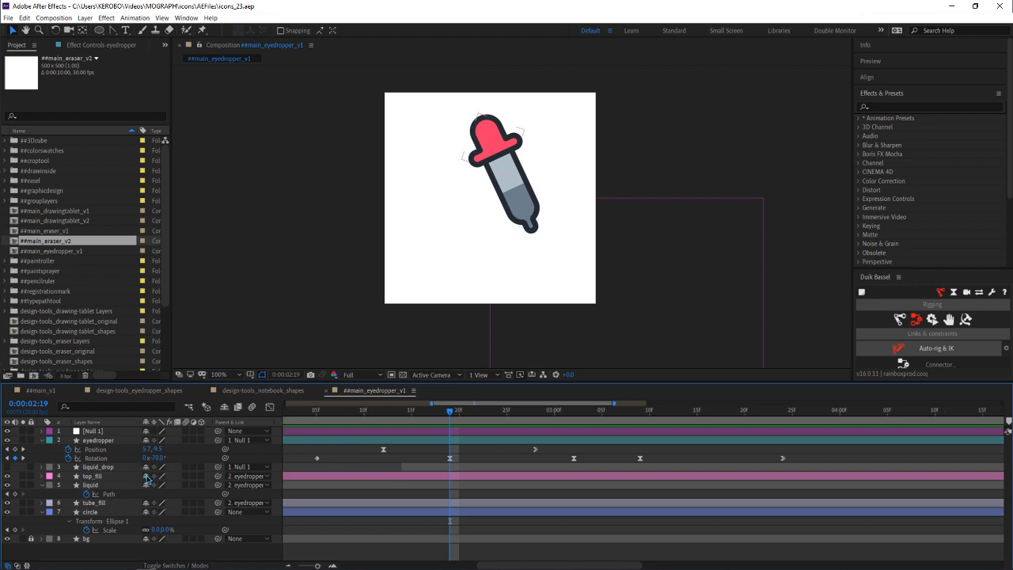
Select the liquid_drop layer and scrub the whole-composition timeline through the liquid filling and circle shrinking, stopping at 0:22
left_click(115, 468)
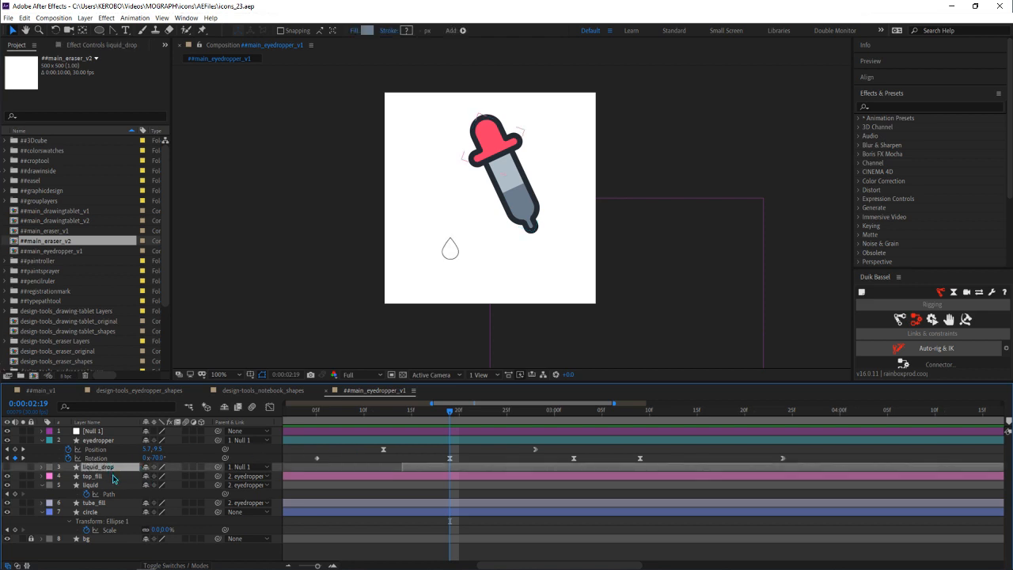
left_click_drag(325, 411, 209, 432)
left_click_drag(318, 565, 255, 567)
left_click(400, 553)
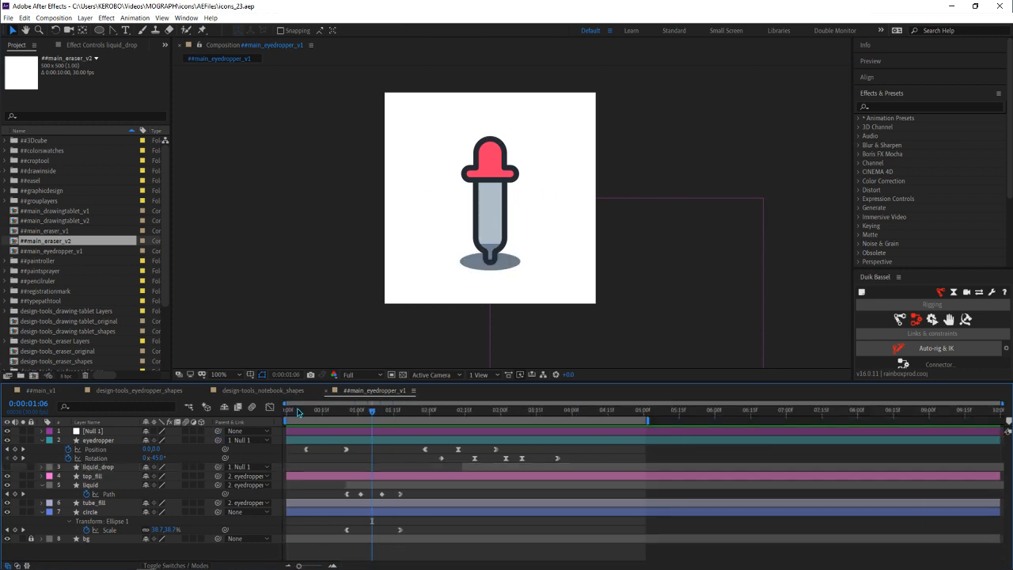
left_click_drag(301, 411, 367, 425)
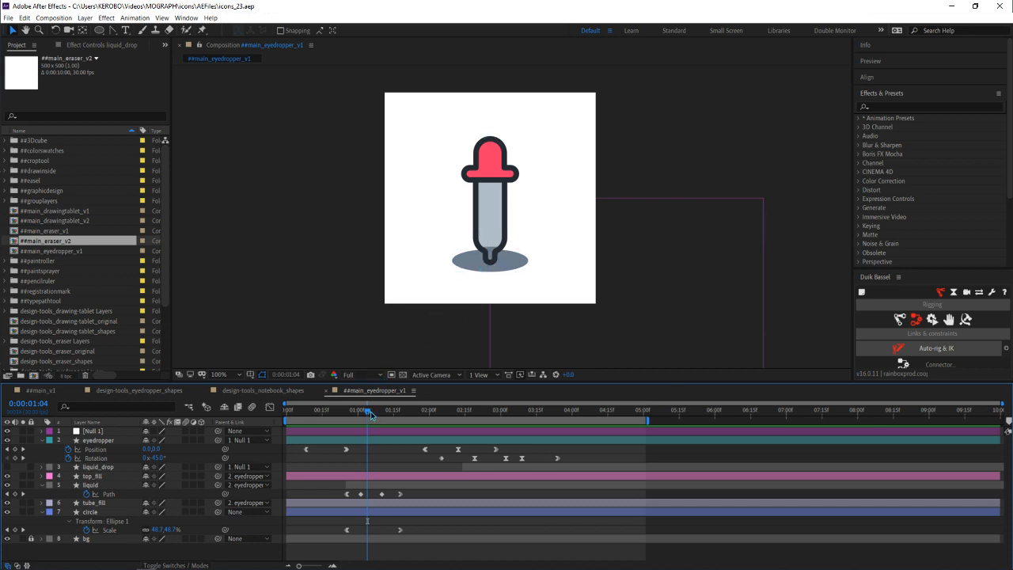
left_click_drag(367, 412, 338, 413)
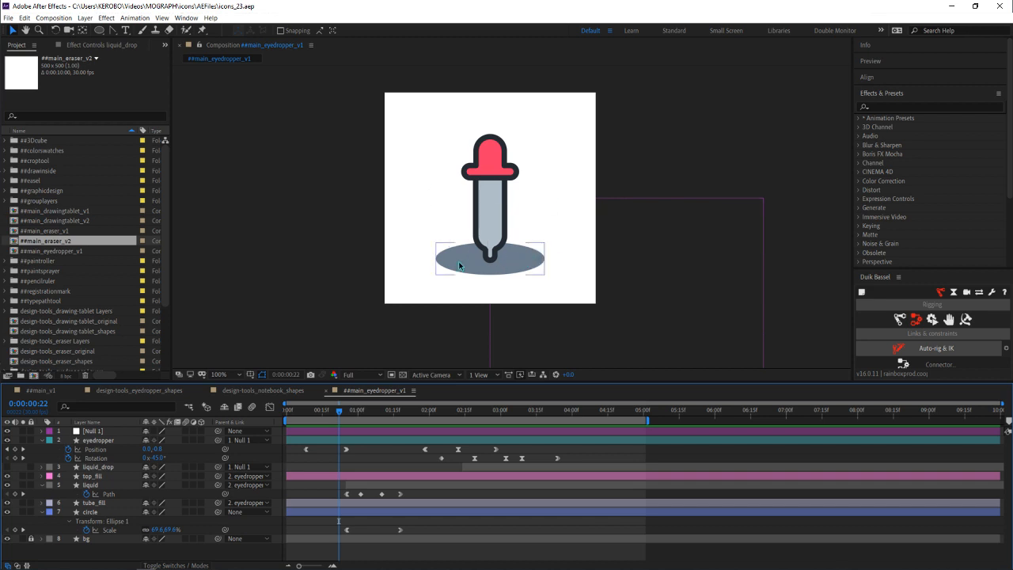
scroll(463, 264, "up", 1)
left_click_drag(497, 273, 504, 197)
left_click_drag(443, 255, 454, 258)
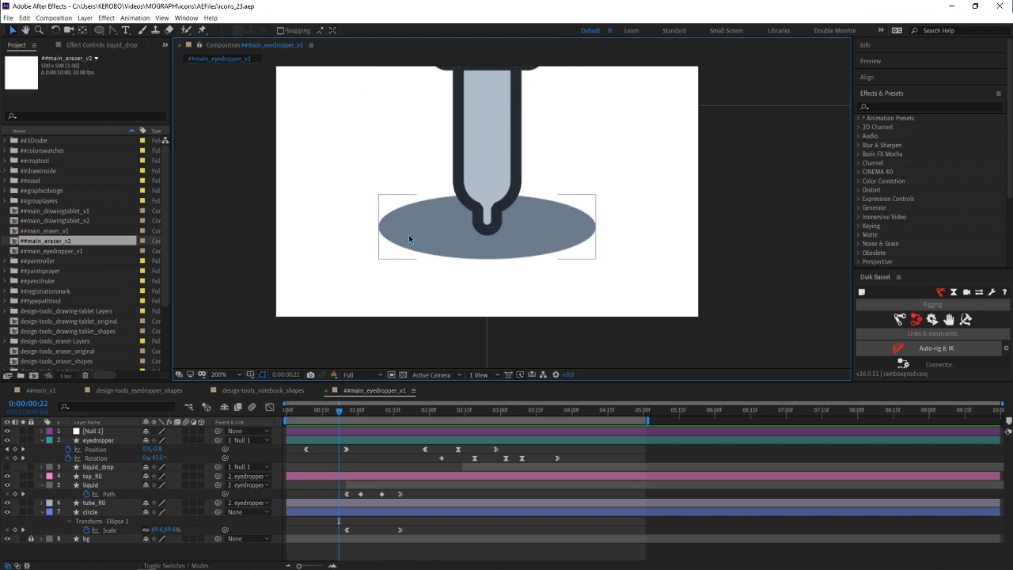
scroll(408, 234, "down", 1)
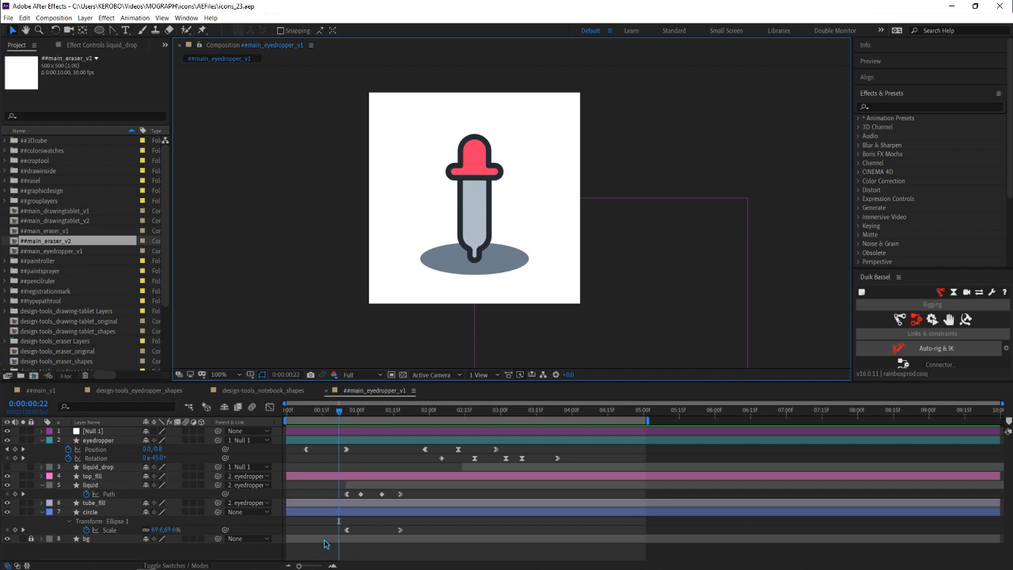
left_click(346, 548)
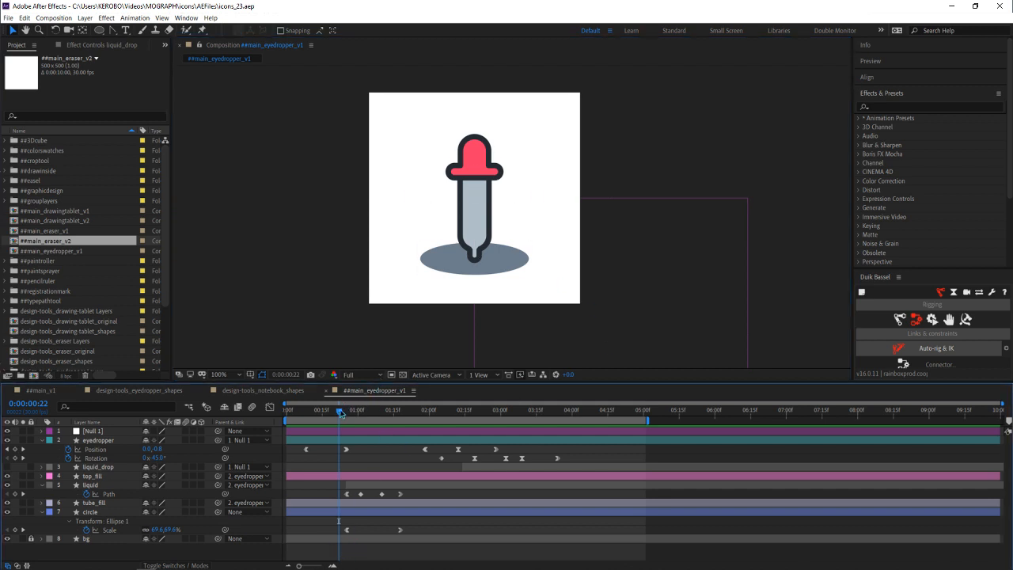
Make the liquid_drop layer visible and scrub through the eyedropper's rotation swing to 3:24
left_click_drag(338, 412, 491, 416)
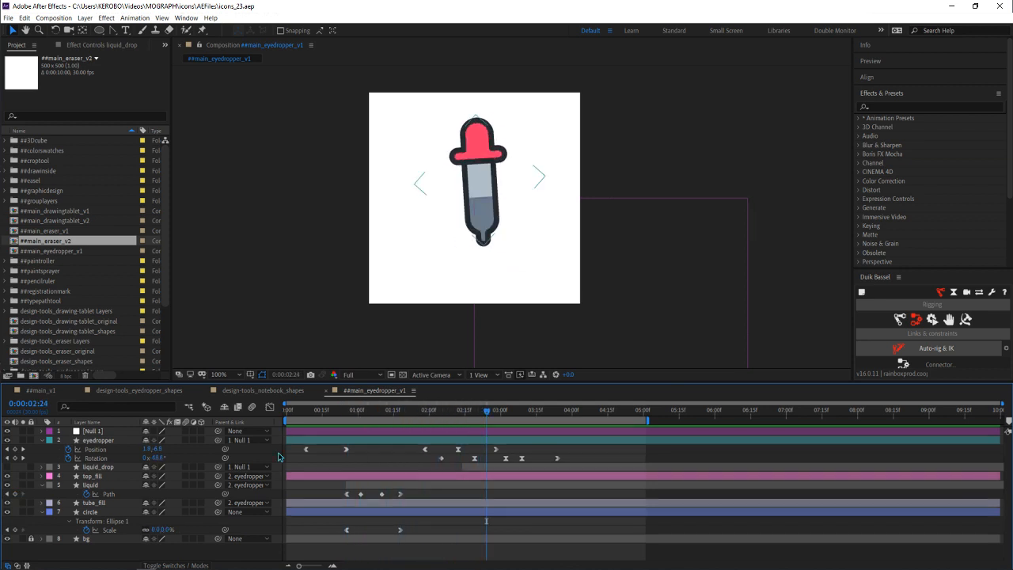
left_click(8, 470)
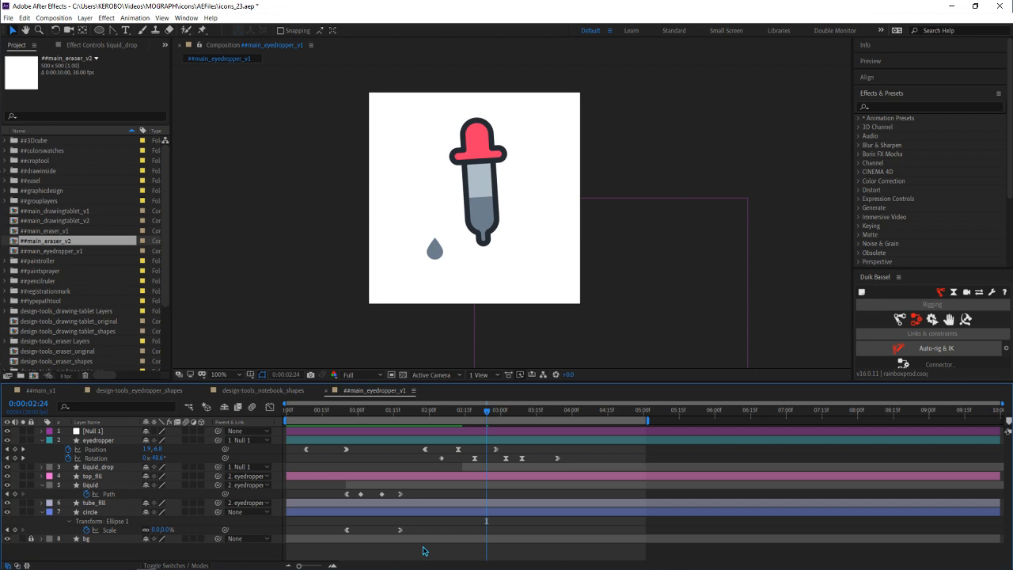
left_click_drag(532, 411, 559, 414)
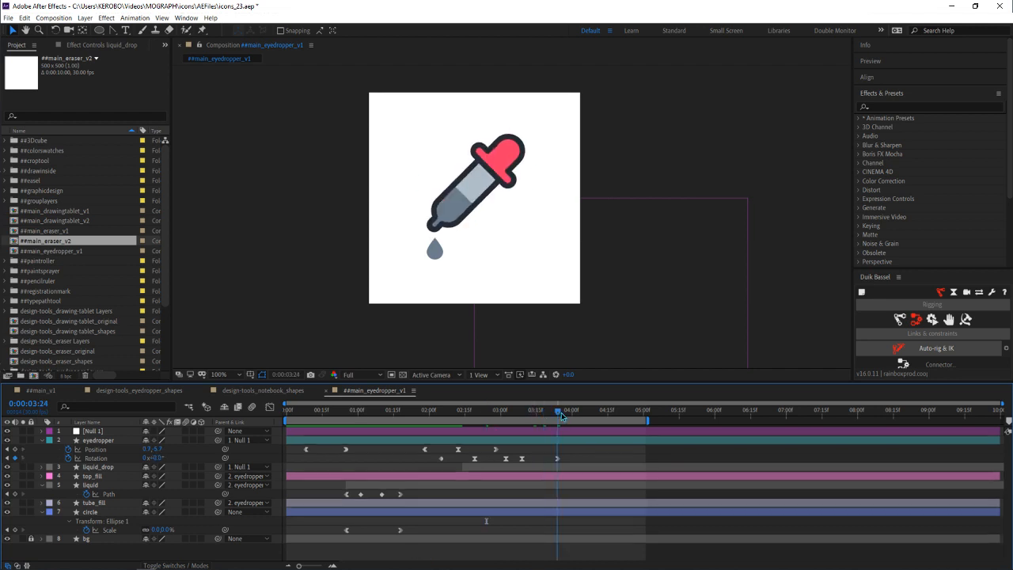
Set Position and Rotation keyframes on the liquid_drop layer at 2:28
left_click(497, 412)
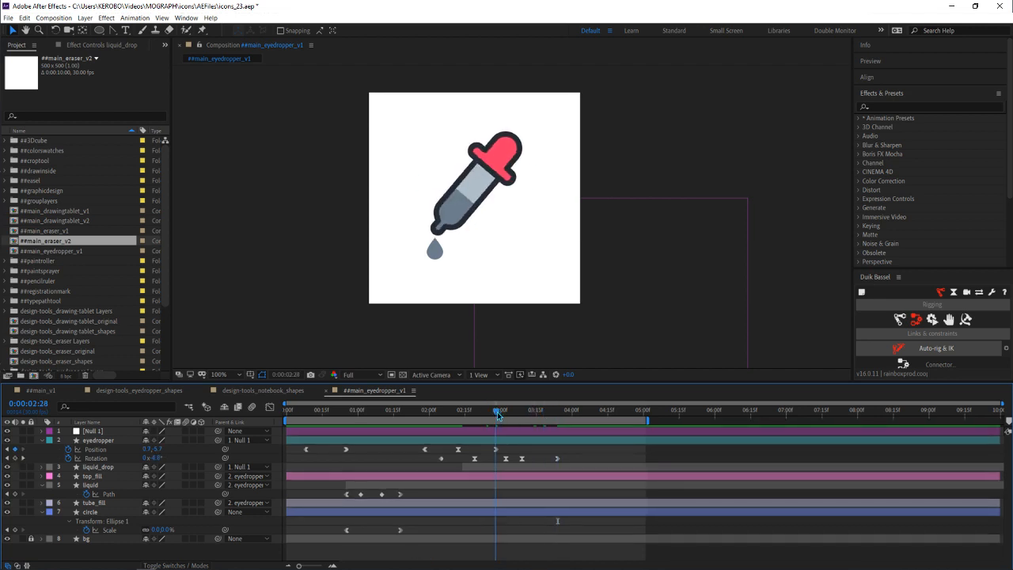
left_click(500, 470)
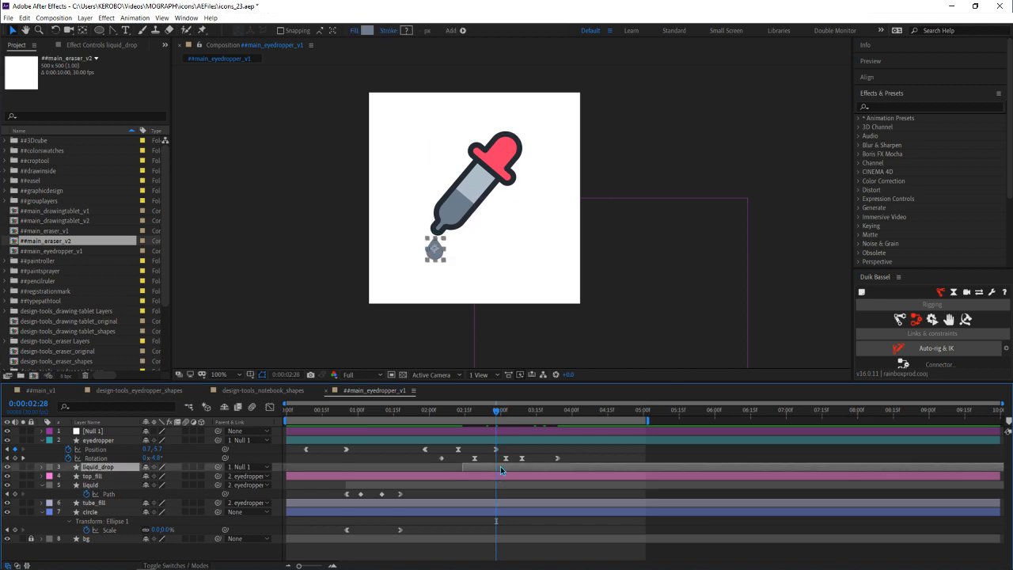
left_click(494, 521)
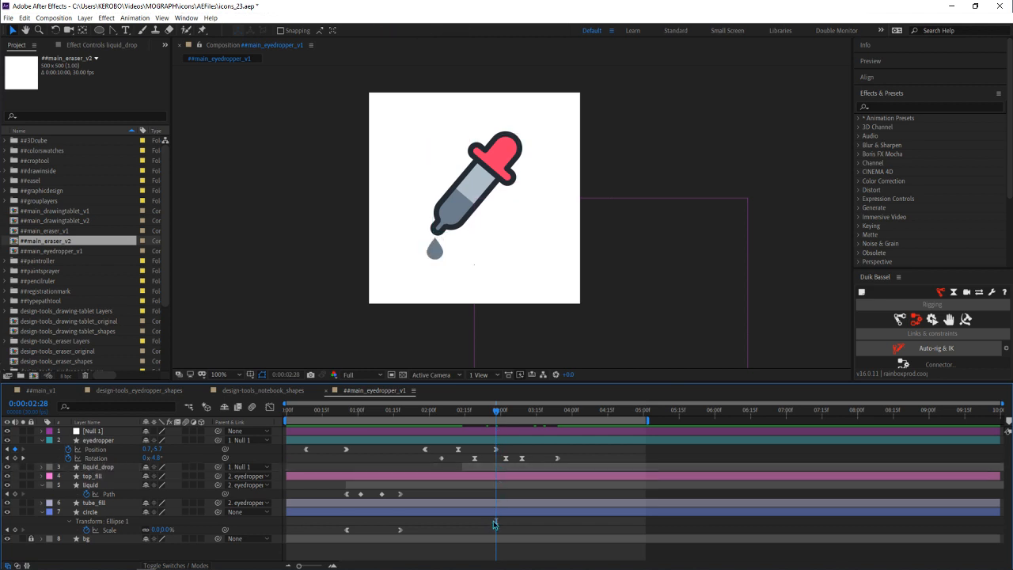
left_click(508, 467)
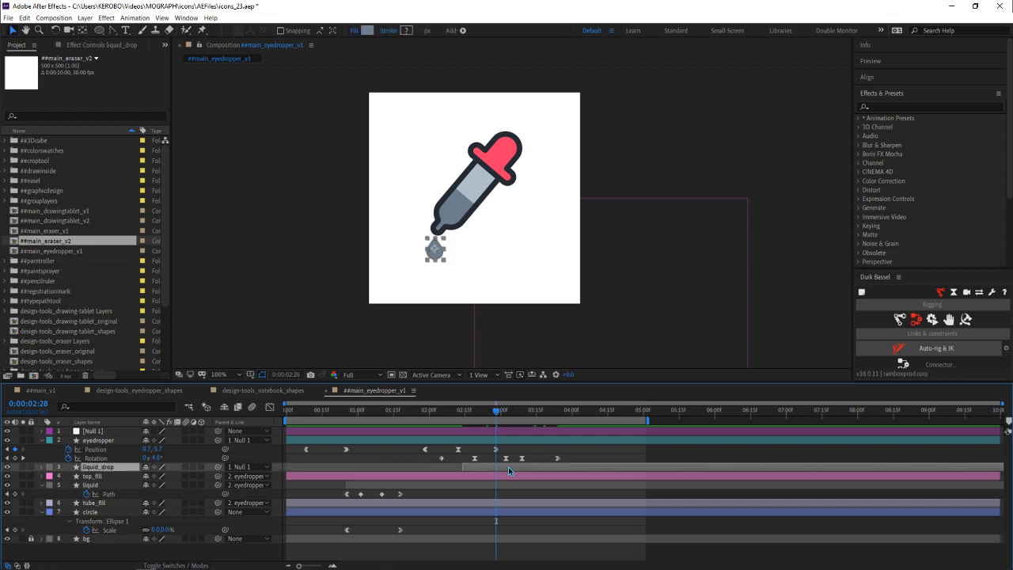
key("p")
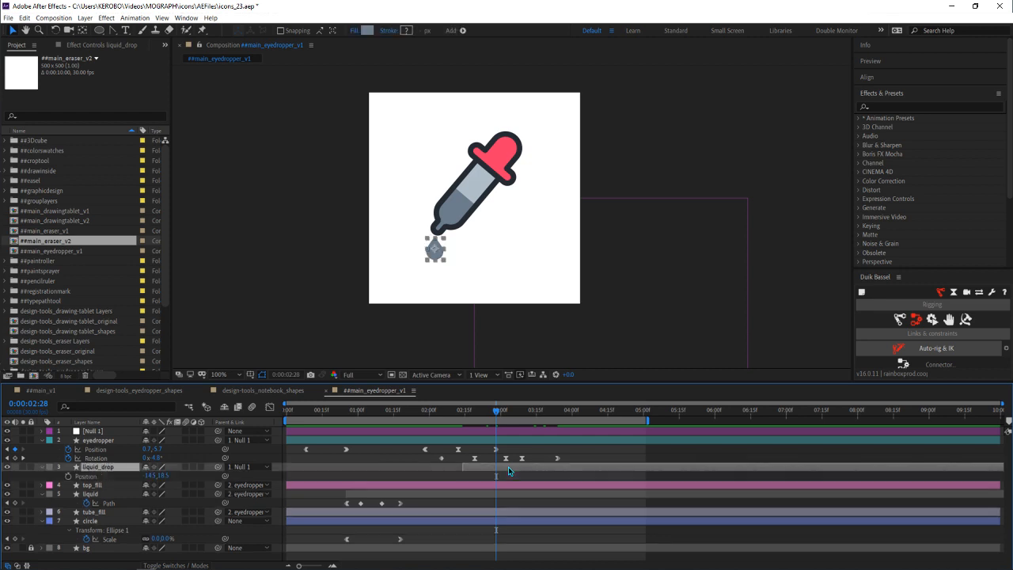
left_click(75, 477)
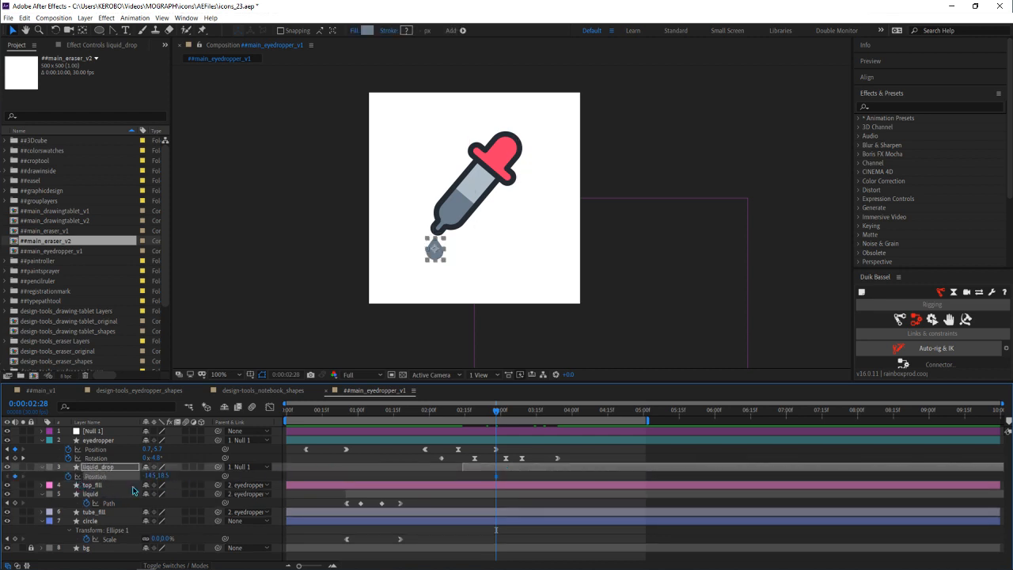
key("shift+r")
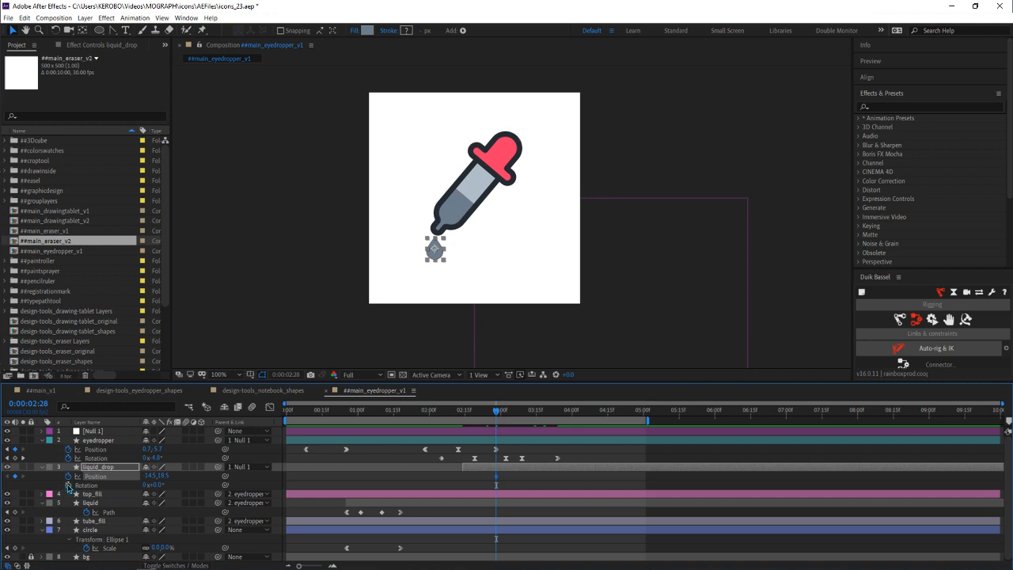
left_click(68, 485)
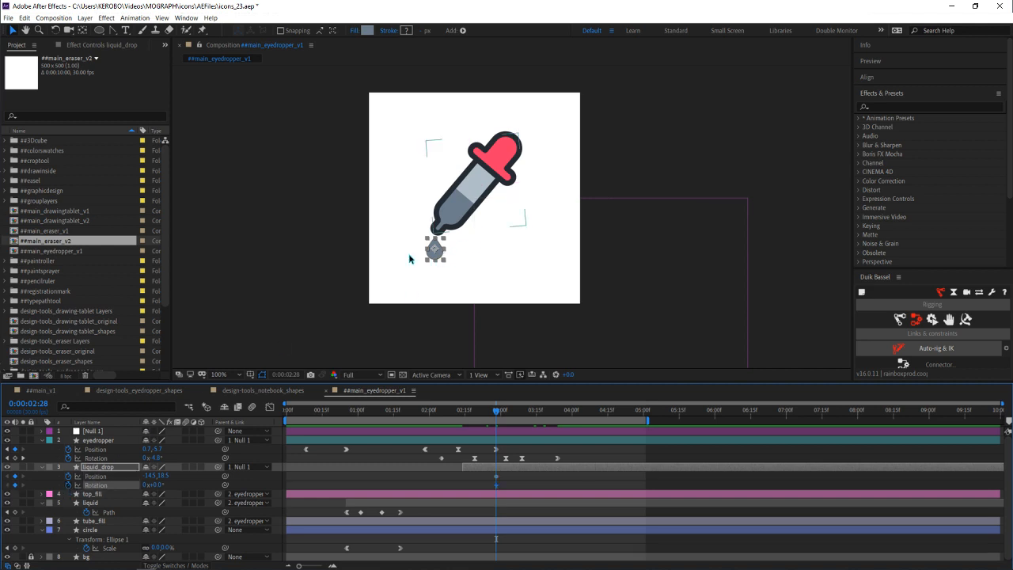
Move the liquid_drop layer's anchor point to the drop's pointed tip with the Pan Behind tool, and save the project
scroll(419, 252, "up", 5)
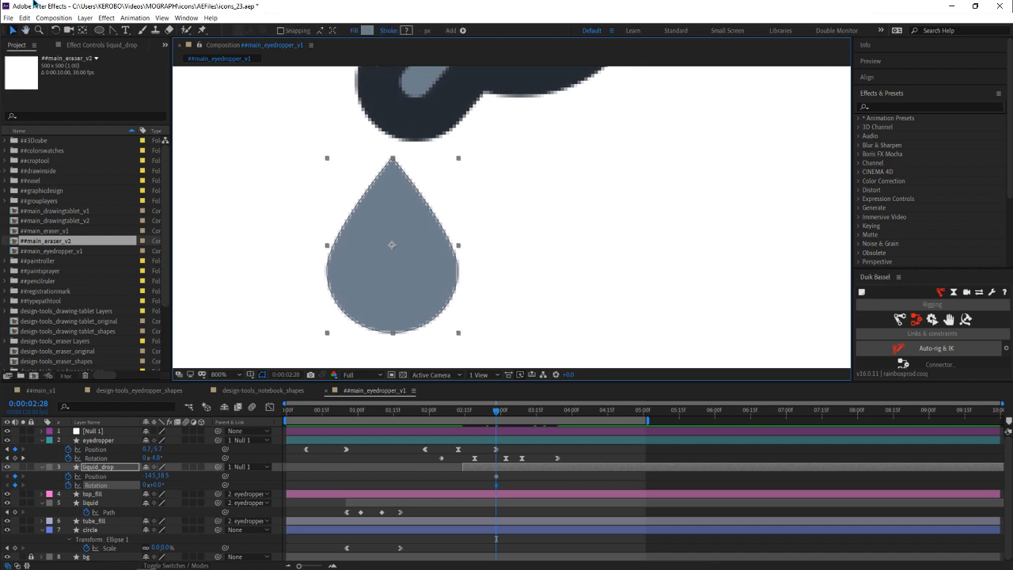
left_click(82, 30)
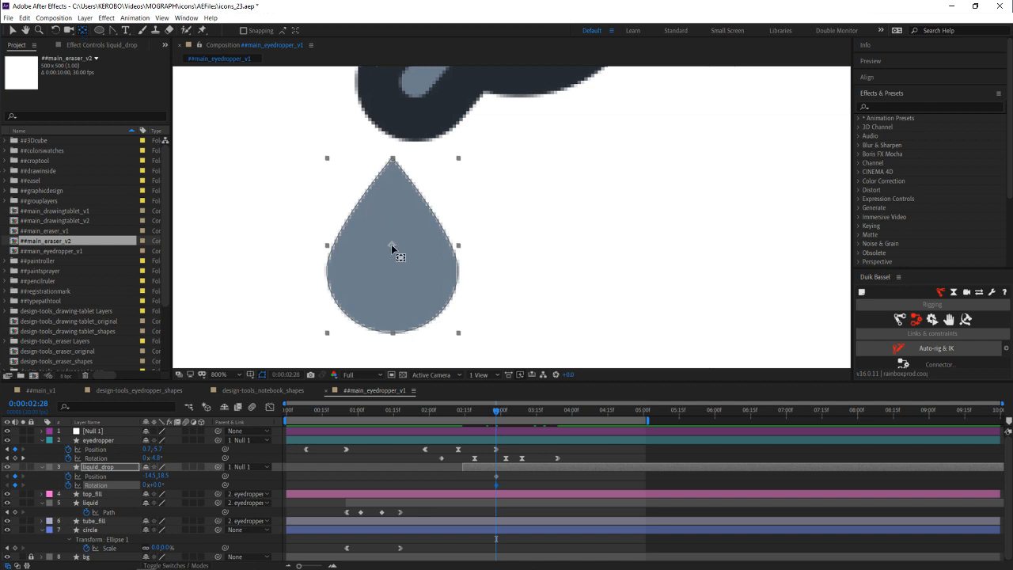
left_click_drag(392, 245, 392, 242)
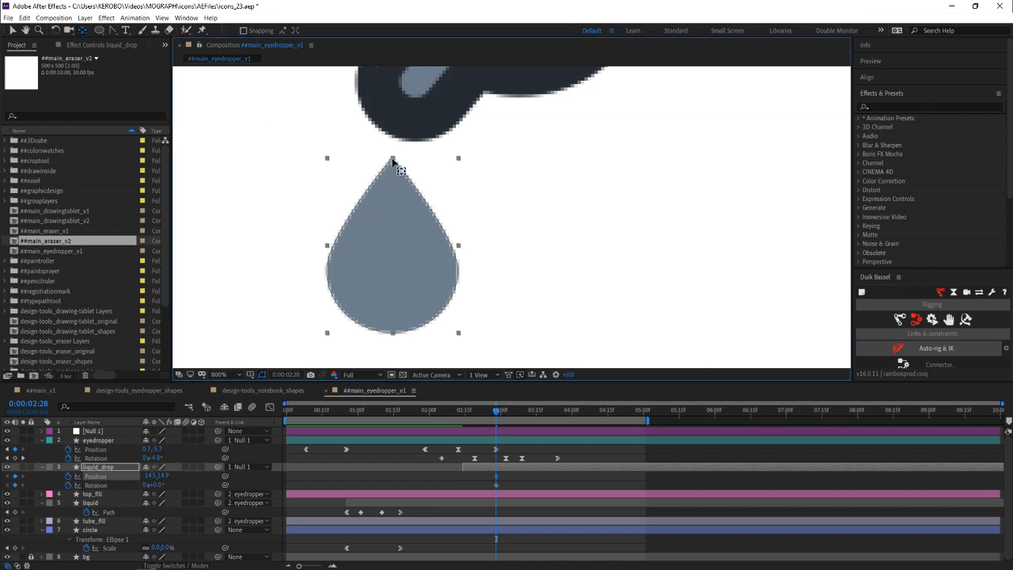
scroll(406, 174, "down", 6)
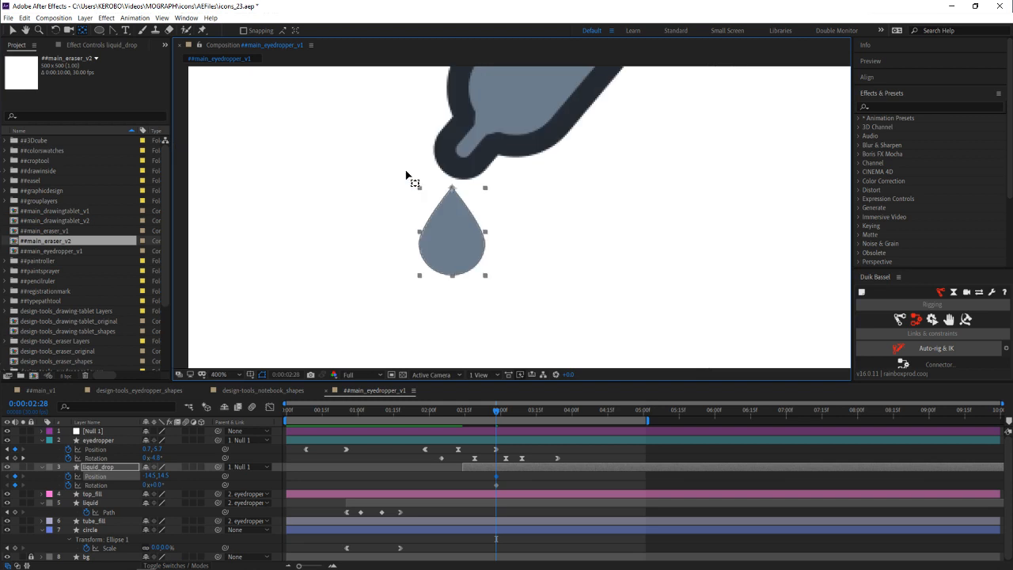
left_click_drag(481, 208, 420, 204)
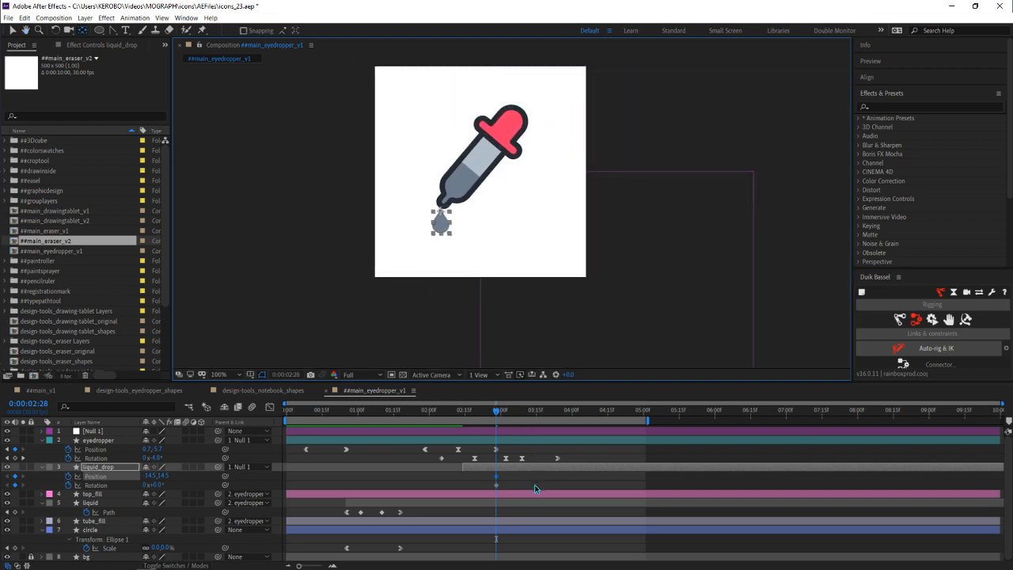
key("ctrl+s")
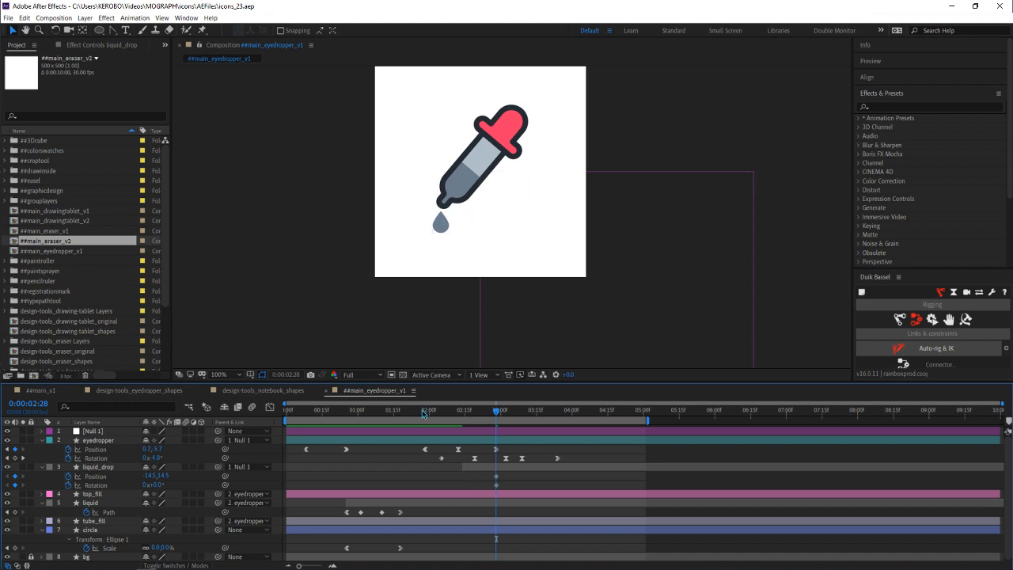
Shift the liquid_drop layer and its keyframes later in time so the layer starts at 2:27
left_click_drag(483, 411, 493, 441)
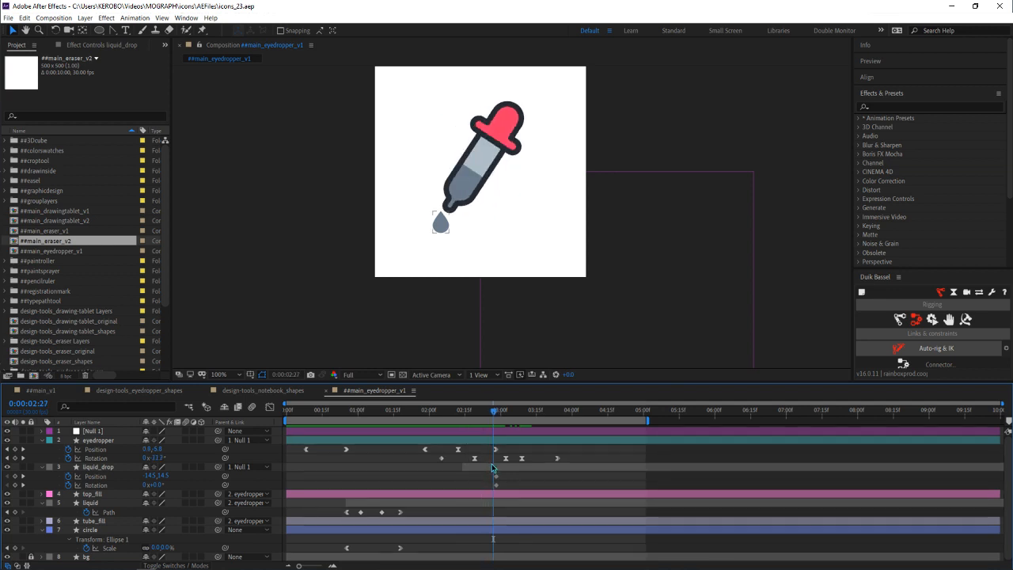
left_click(491, 469)
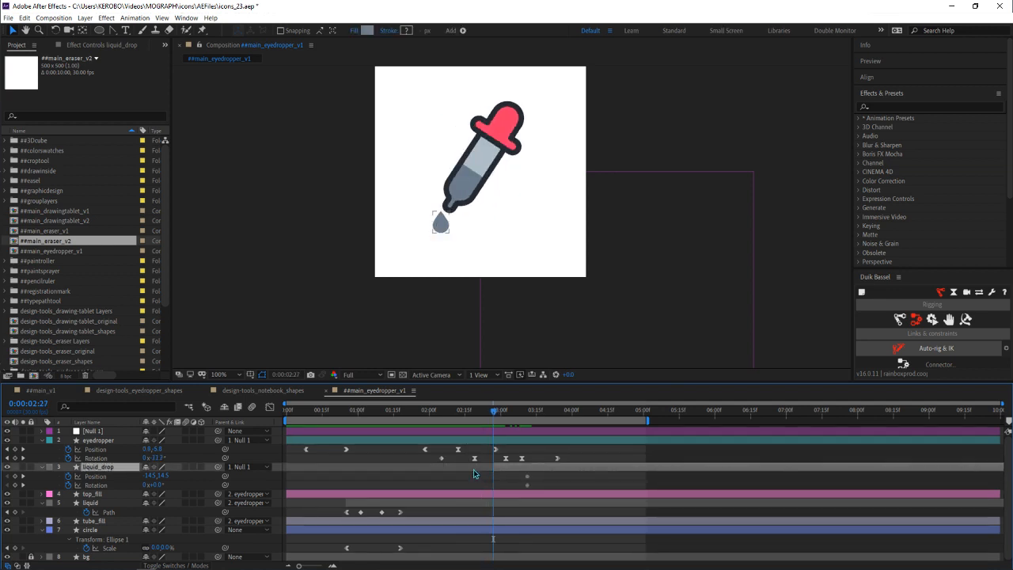
left_click(500, 477)
At 2:27, set liquid_drop's Rotation to 32° and place its point inside the eyedropper's tip, at Position about -11.7, 13.1
scroll(444, 274, "up", 2)
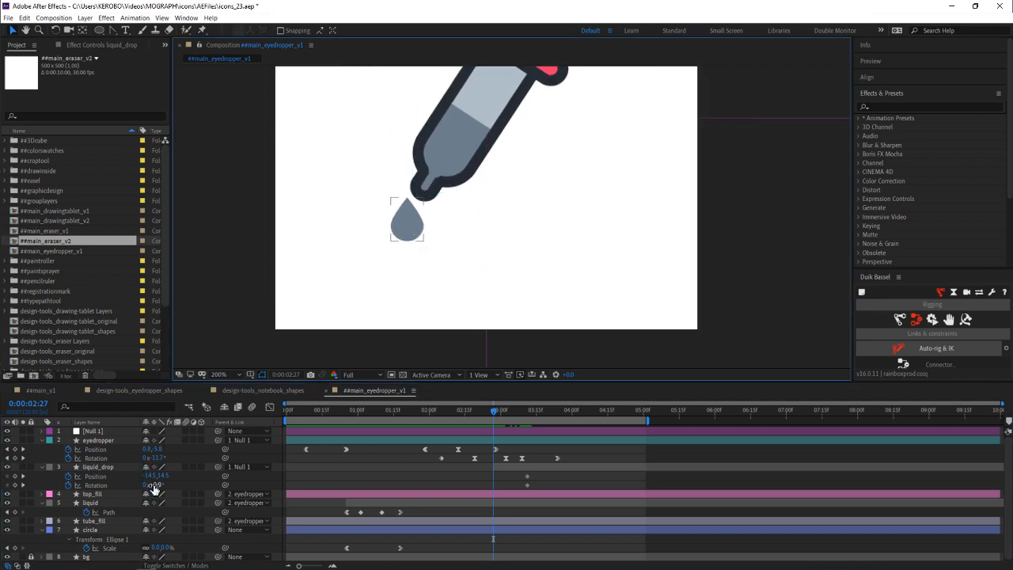
mouse_move(152, 486)
left_mouse_down()
mouse_move(170, 485)
mouse_move(153, 476)
left_mouse_up()
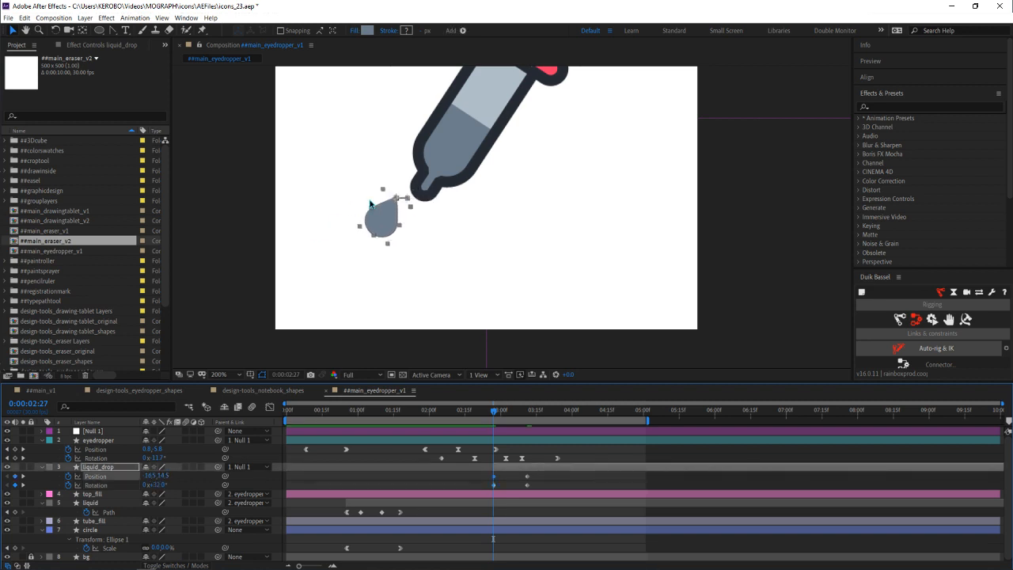
scroll(455, 281, "up", 2)
left_click_drag(351, 243, 402, 228)
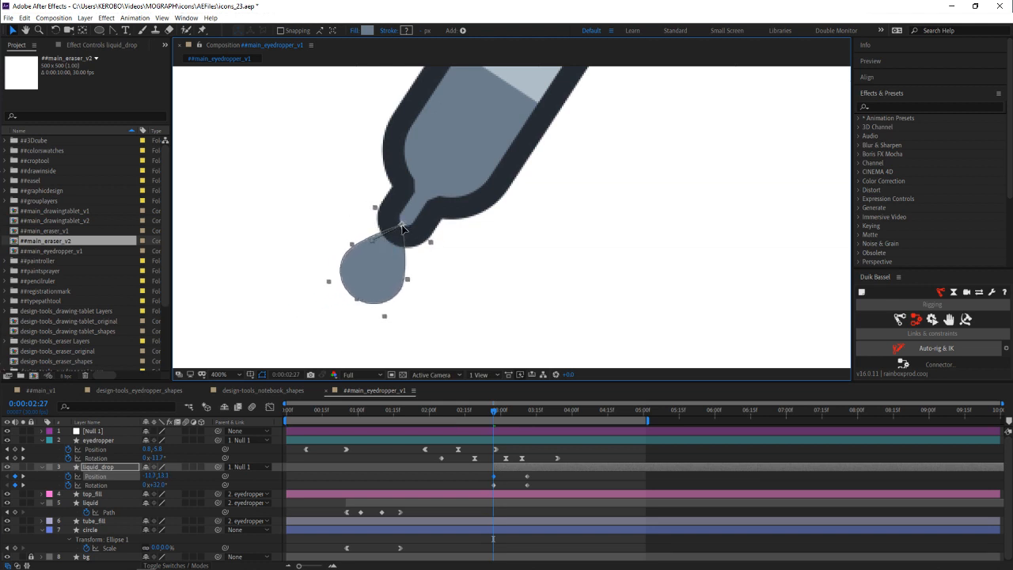
Animate liquid_drop's Scale from 23% at 2:27 to 100% at its end Position and Rotation keyframes
left_click(451, 482)
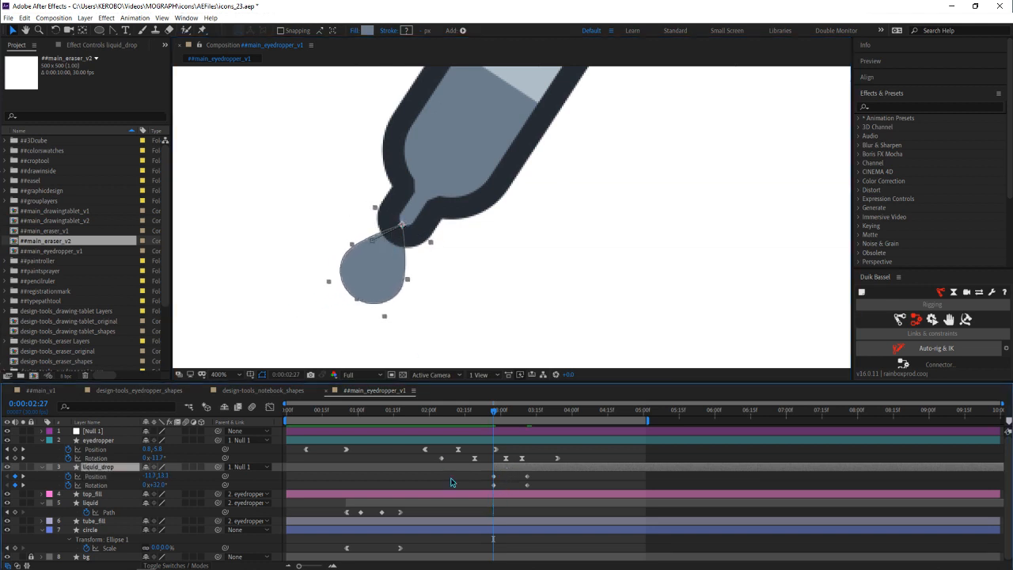
key("shift+s")
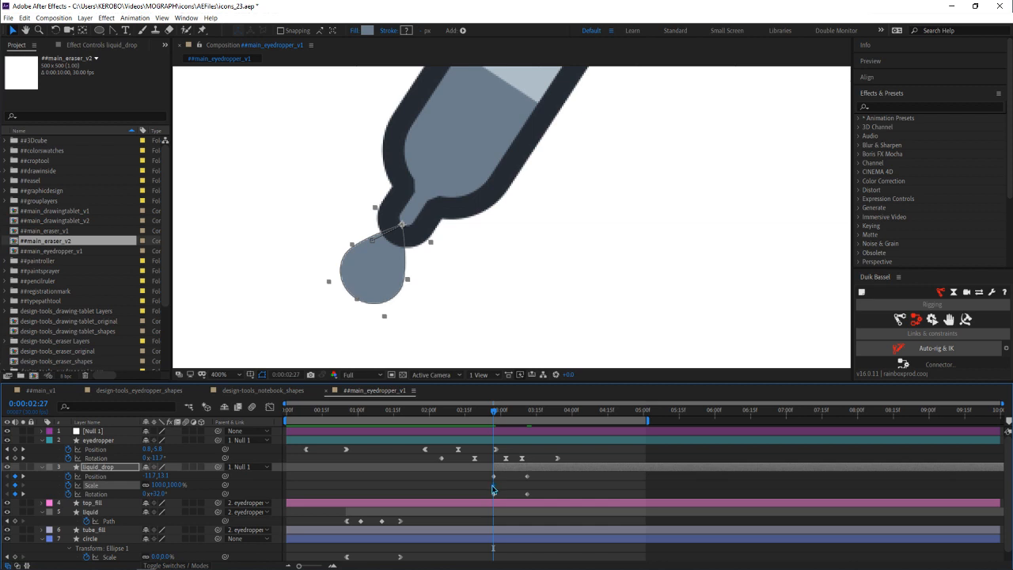
left_click_drag(492, 485, 522, 488)
left_click_drag(178, 489, 143, 492)
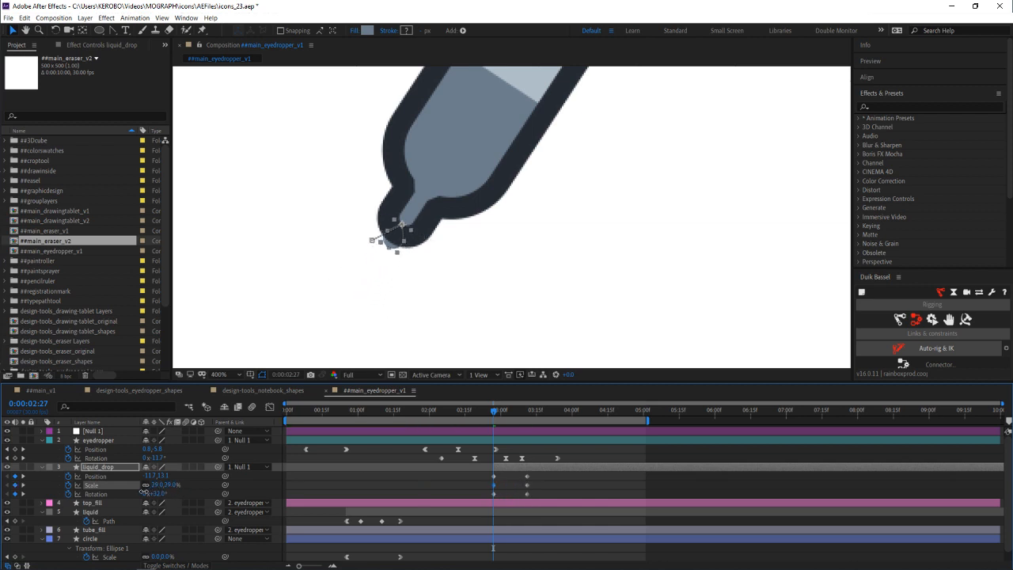
scroll(429, 229, "down", 4)
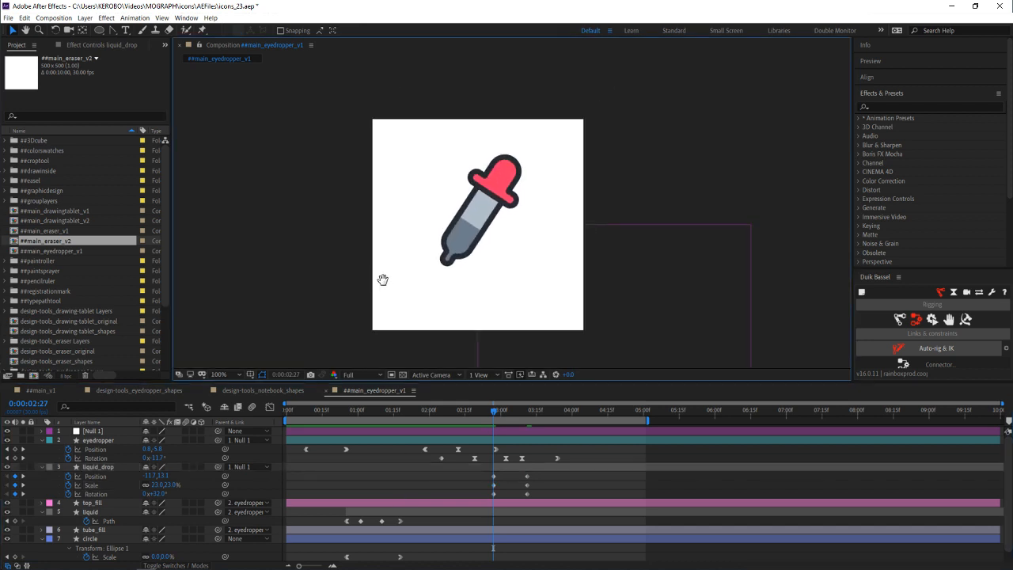
Scrub back to 2:15 and preview the animation of the drop leaving the eyedropper's tip
left_click(506, 467)
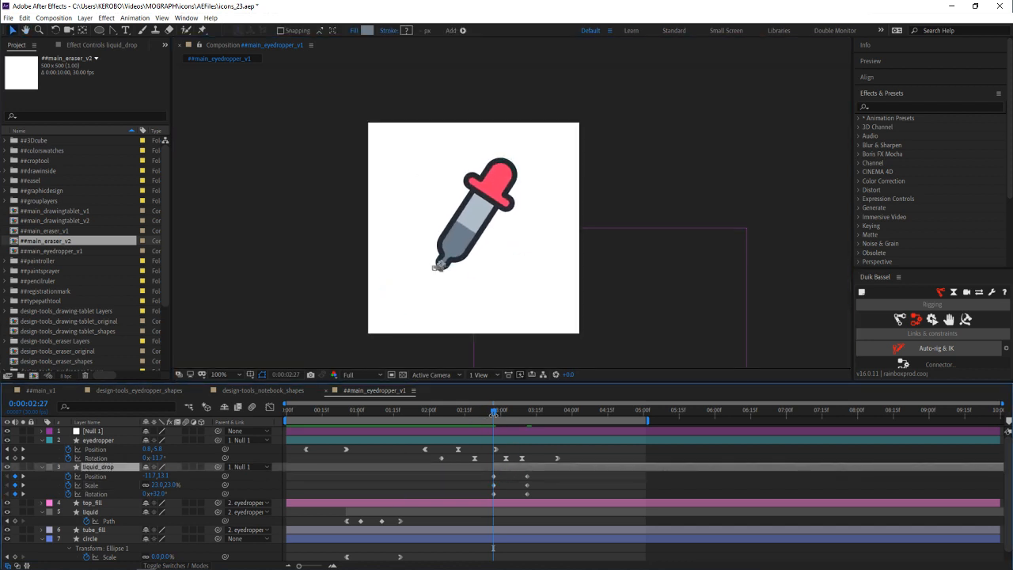
left_click_drag(494, 411, 464, 437)
left_click(478, 461)
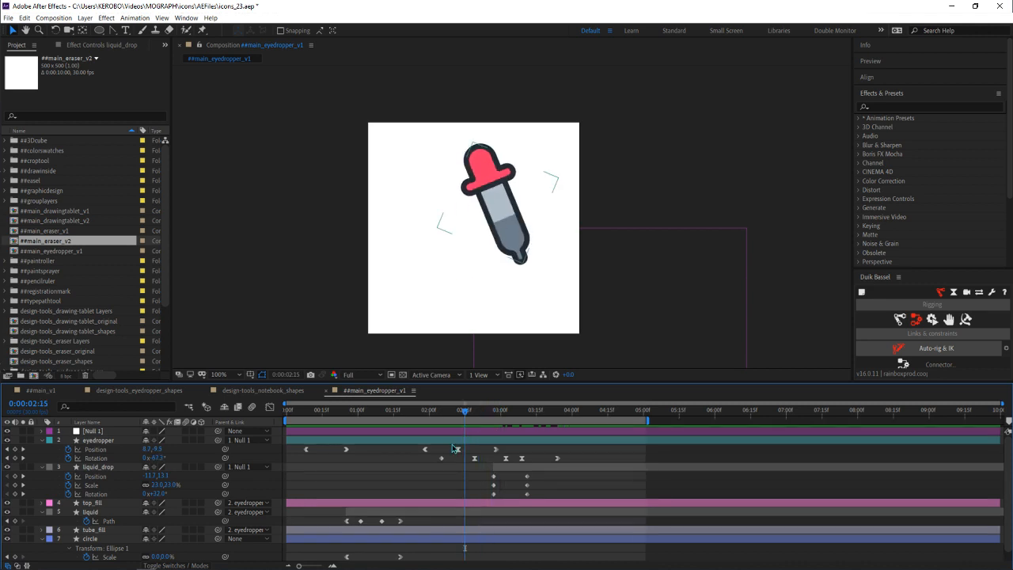
key("space")
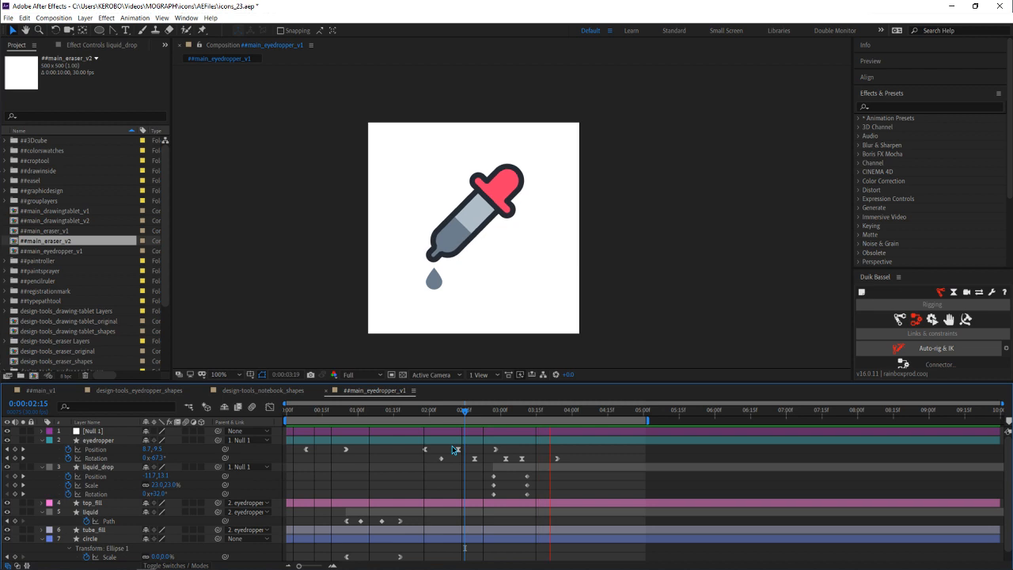
key("space")
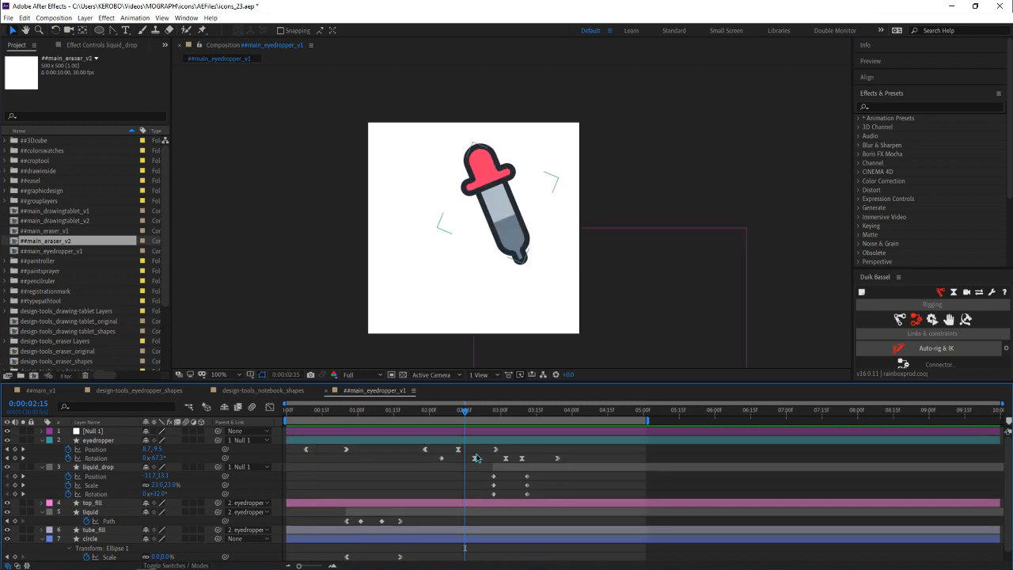
key("space")
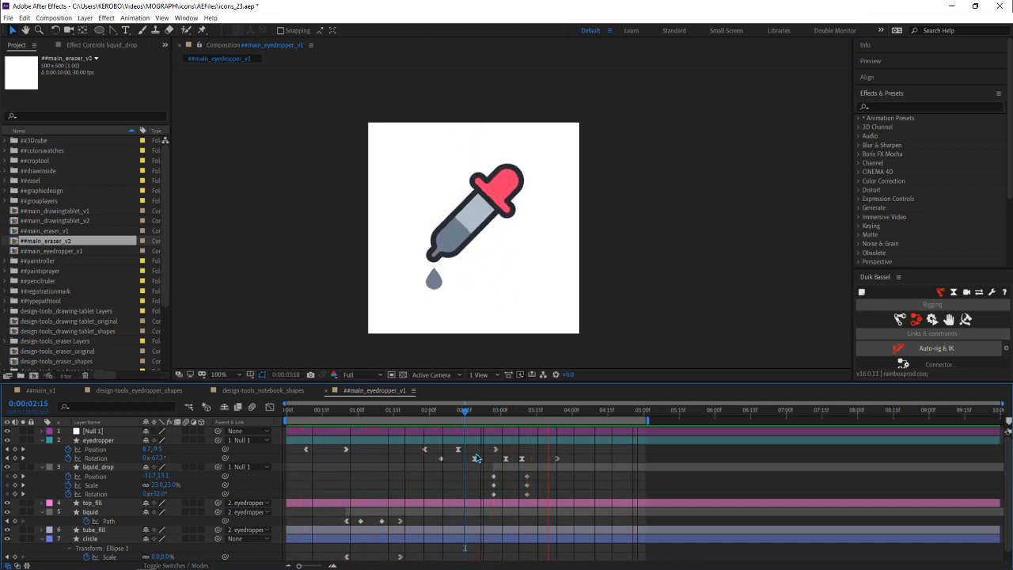
key("space")
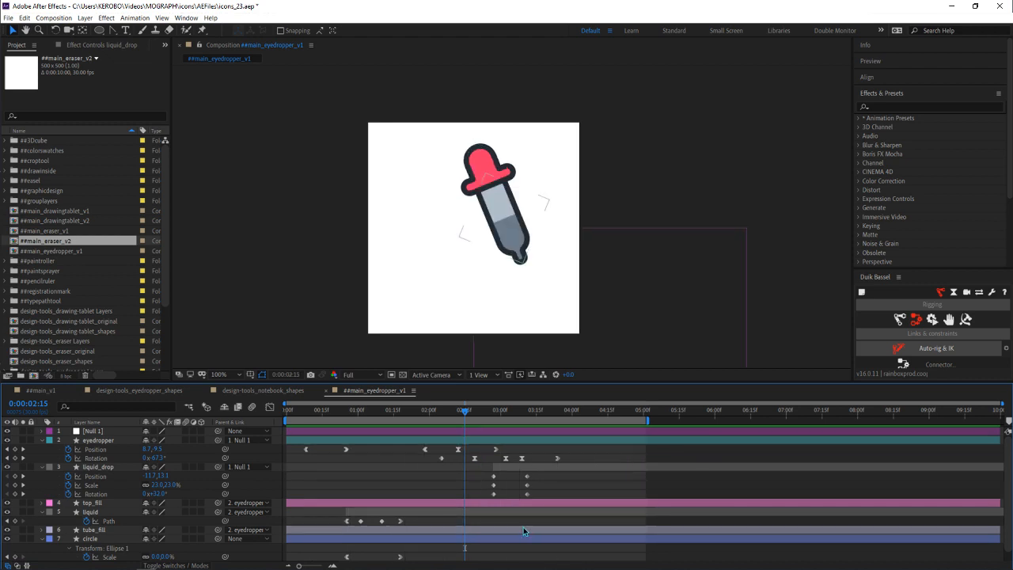
Go to 3:05 and examine liquid_drop's motion path up close below the eyedropper's tip
left_click_drag(494, 411, 512, 411)
scroll(459, 301, "up", 4)
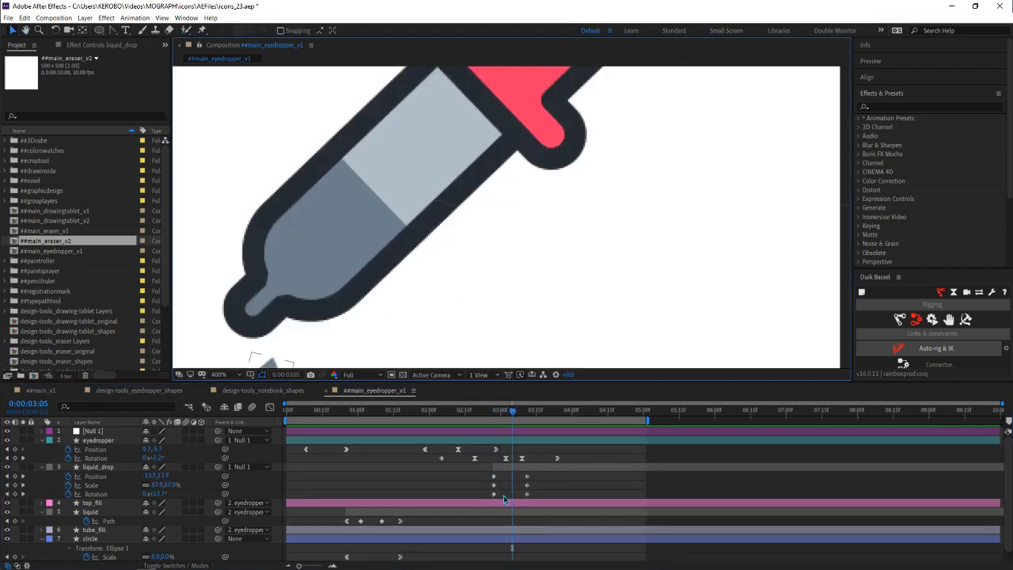
left_click(510, 470)
left_click_drag(427, 302, 488, 191)
scroll(339, 294, "up", 1)
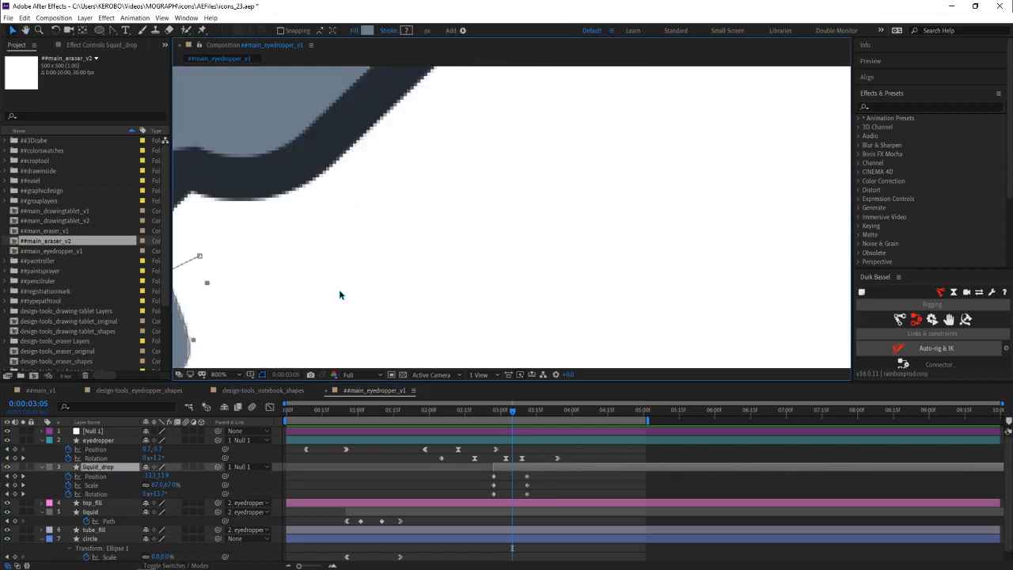
left_click_drag(339, 294, 553, 247)
scroll(514, 249, "down", 1)
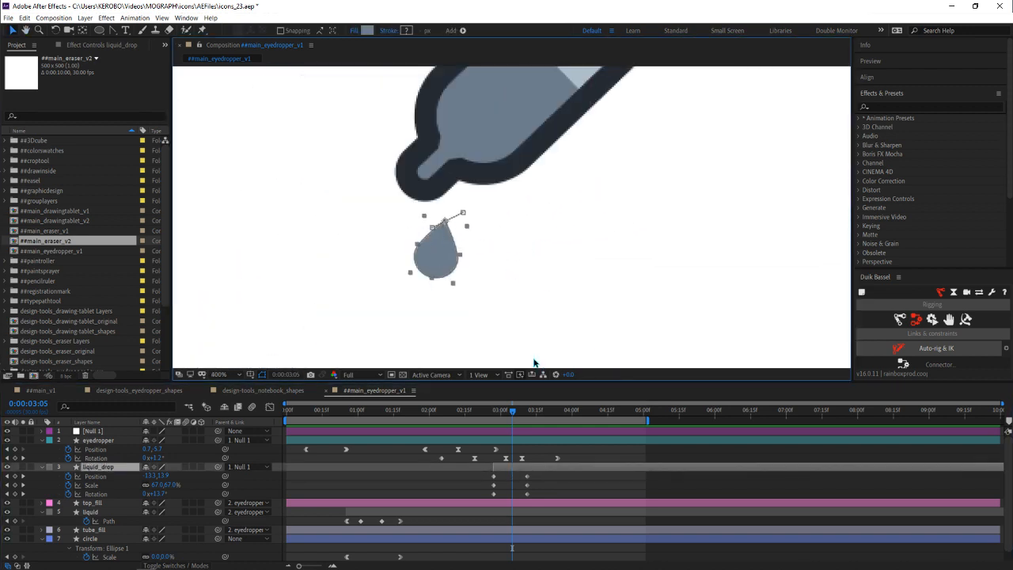
scroll(507, 257, "down", 2)
scroll(482, 221, "down", 1)
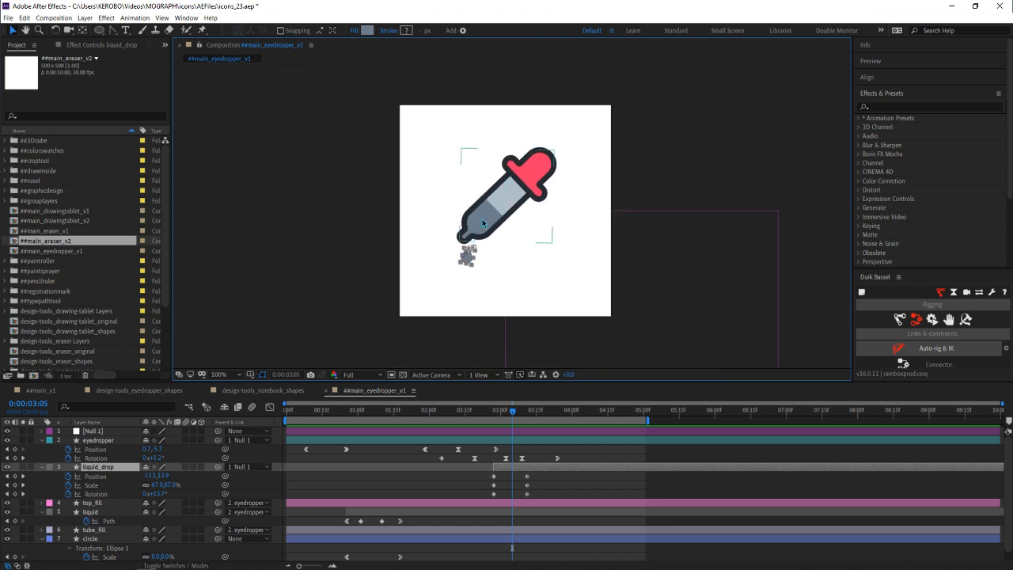
scroll(491, 316, "up", 2)
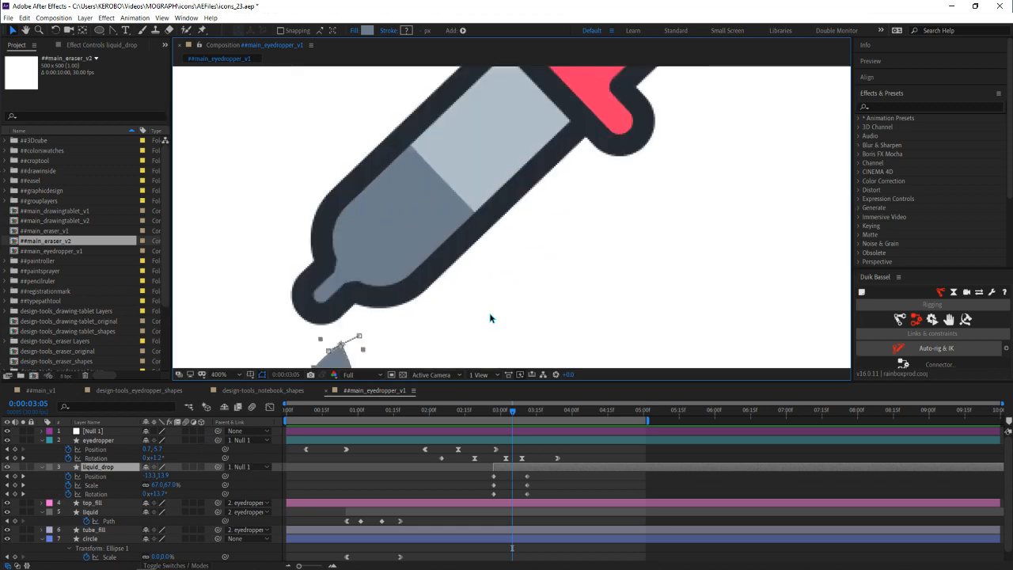
left_click_drag(454, 340, 547, 187)
scroll(538, 192, "up", 1)
left_click_drag(446, 239, 523, 316)
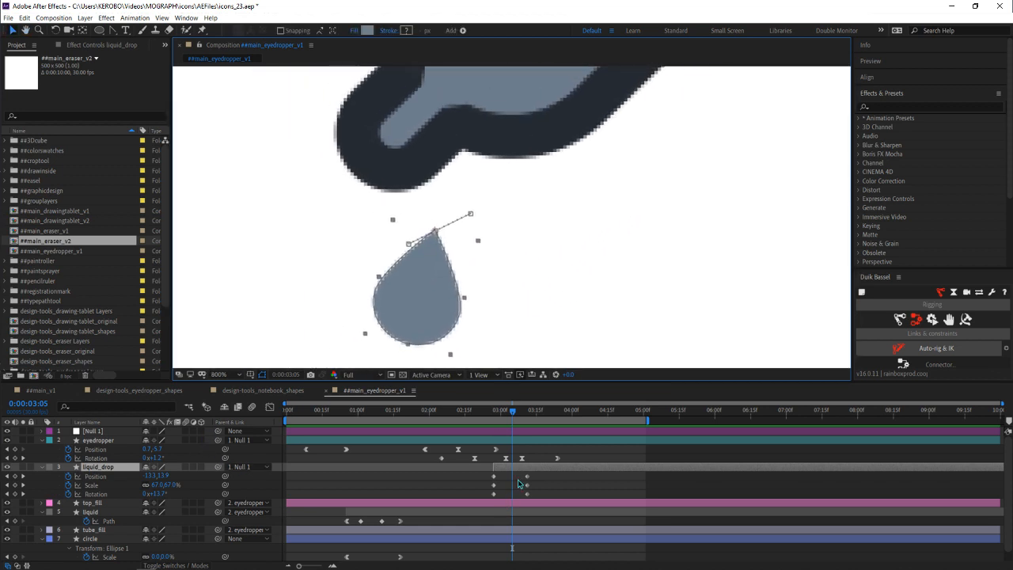
Pull a downward Bezier handle from the motion path point of liquid_drop's first Position keyframe to curve the path
left_click(109, 484)
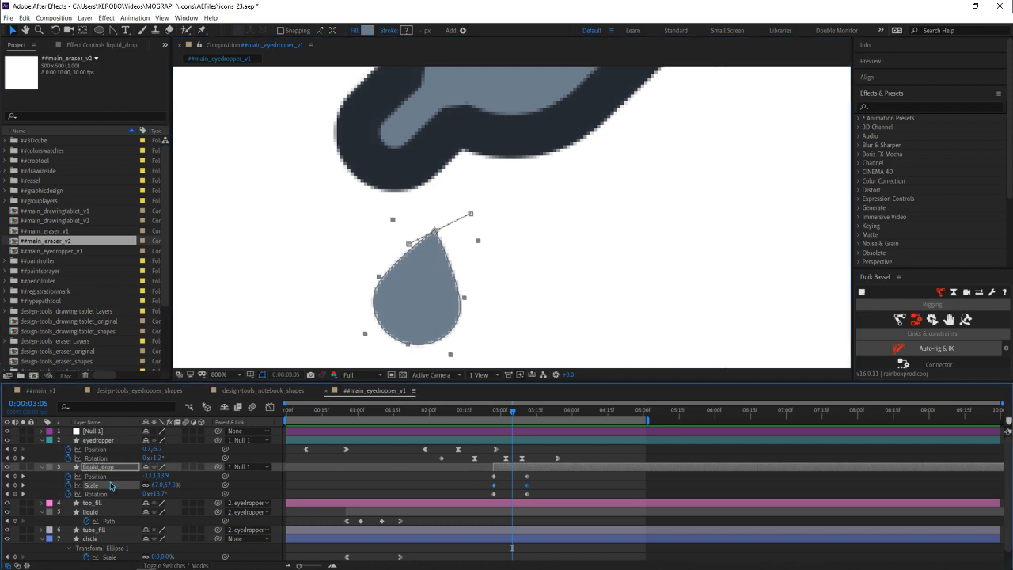
left_click(109, 475)
key("g")
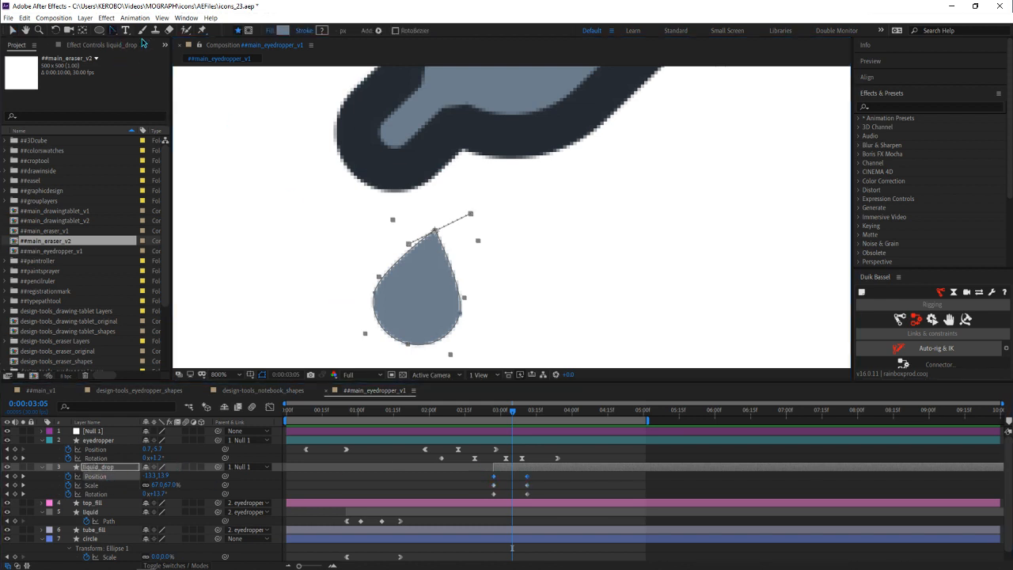
left_click_drag(471, 214, 468, 227)
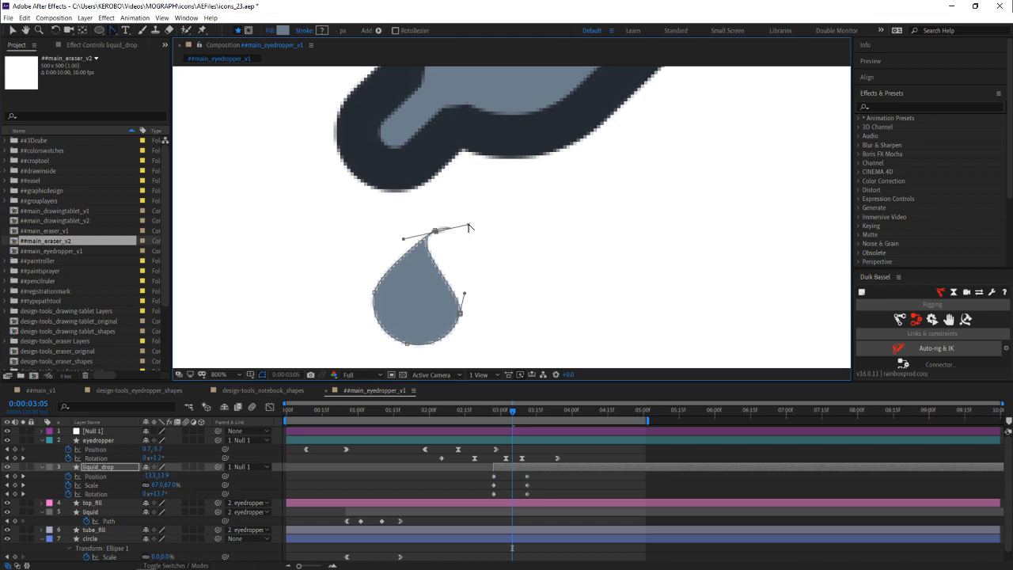
key("ctrl+z")
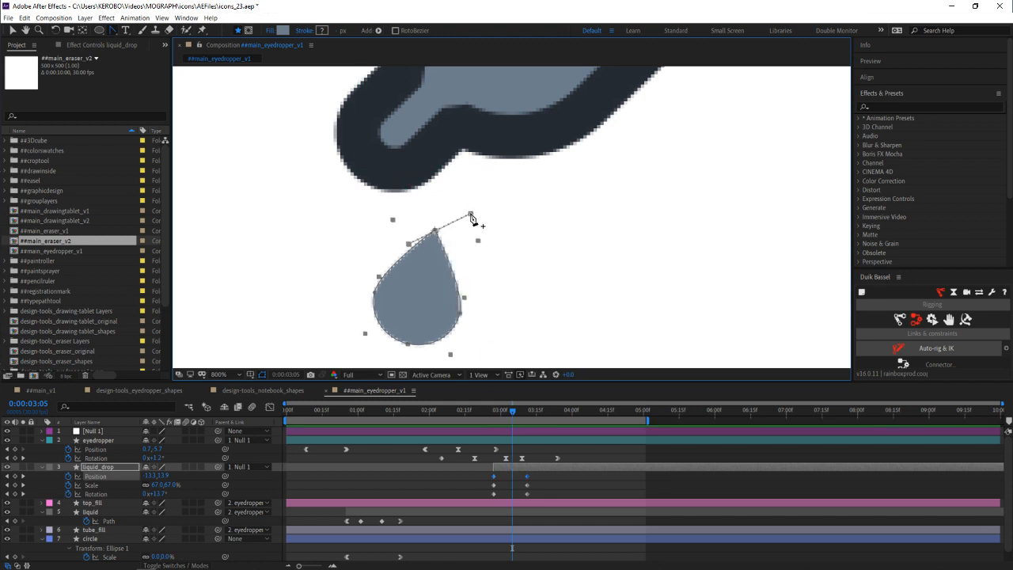
left_click_drag(472, 215, 468, 239)
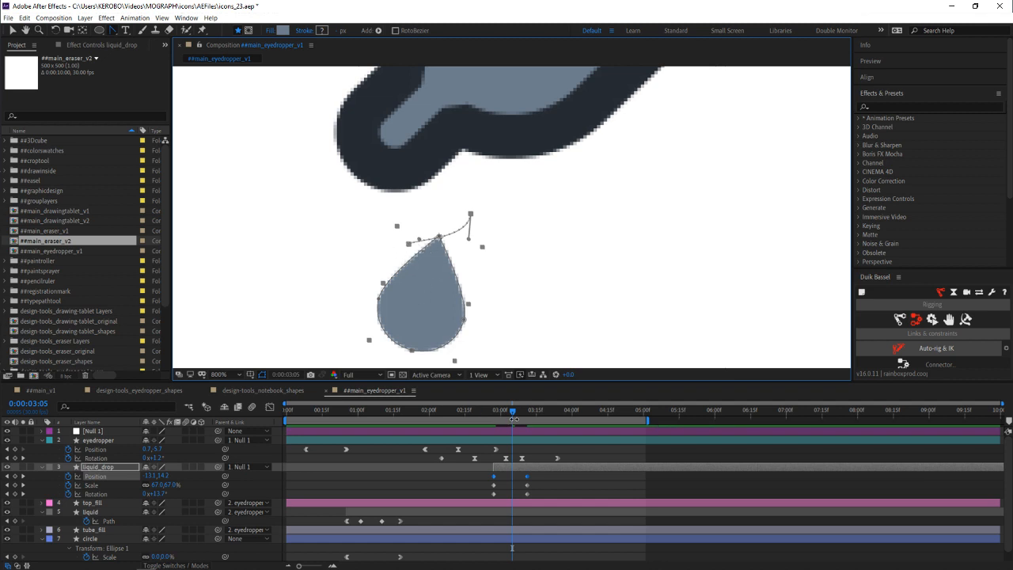
Extend the tangent at the end of liquid_drop's motion path toward the drop's start point, smoothing the curve, with the time at 3:00
left_click_drag(513, 413, 571, 427)
left_click_drag(494, 435, 500, 434)
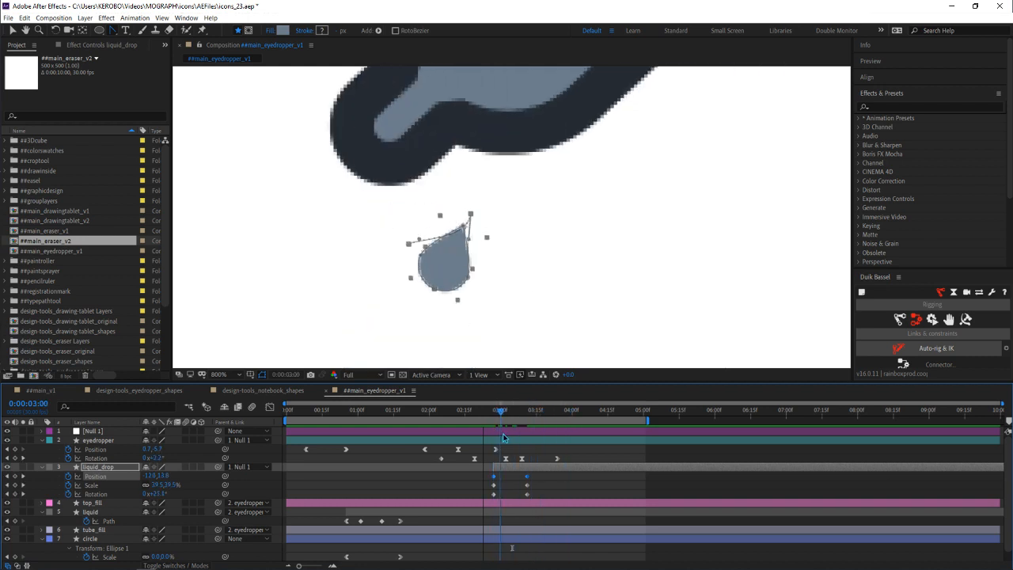
scroll(335, 253, "up", 1)
left_click_drag(369, 249, 450, 172)
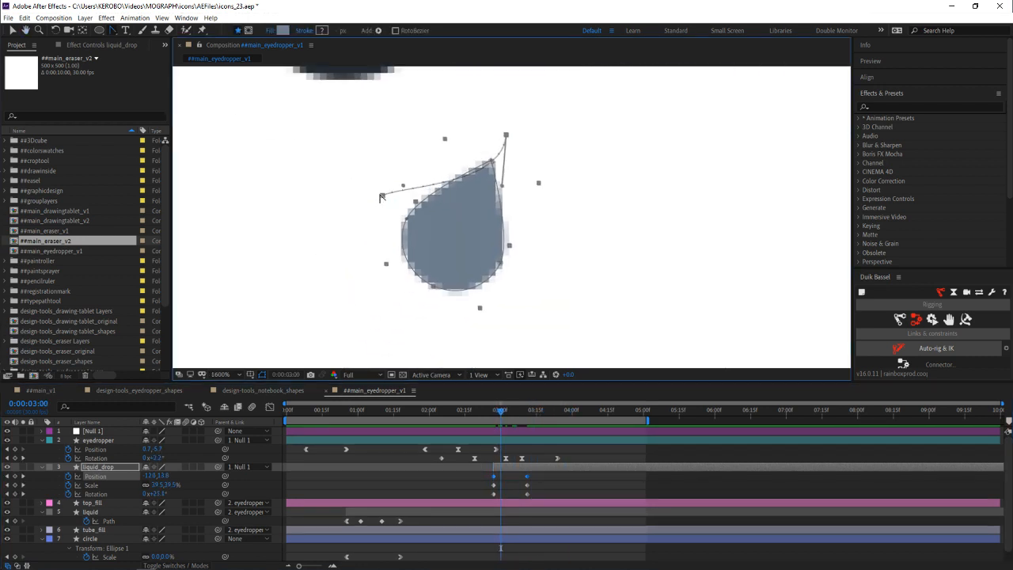
left_click_drag(381, 197, 462, 204)
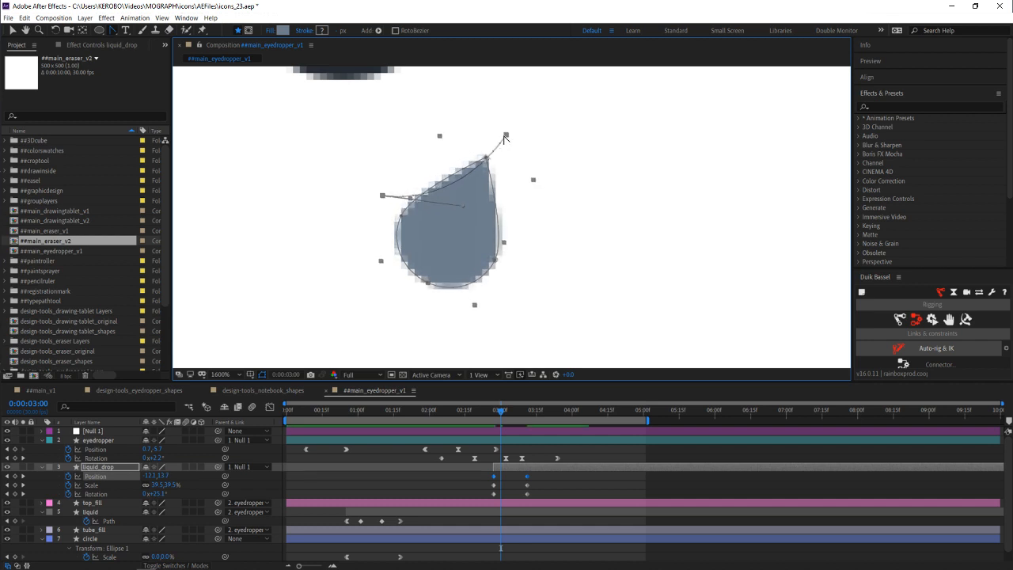
Apply Easy Ease In to liquid_drop's ending Position, Scale and Rotation keyframes
scroll(510, 170, "down", 3)
left_click_drag(511, 169, 445, 199)
scroll(445, 199, "down", 3)
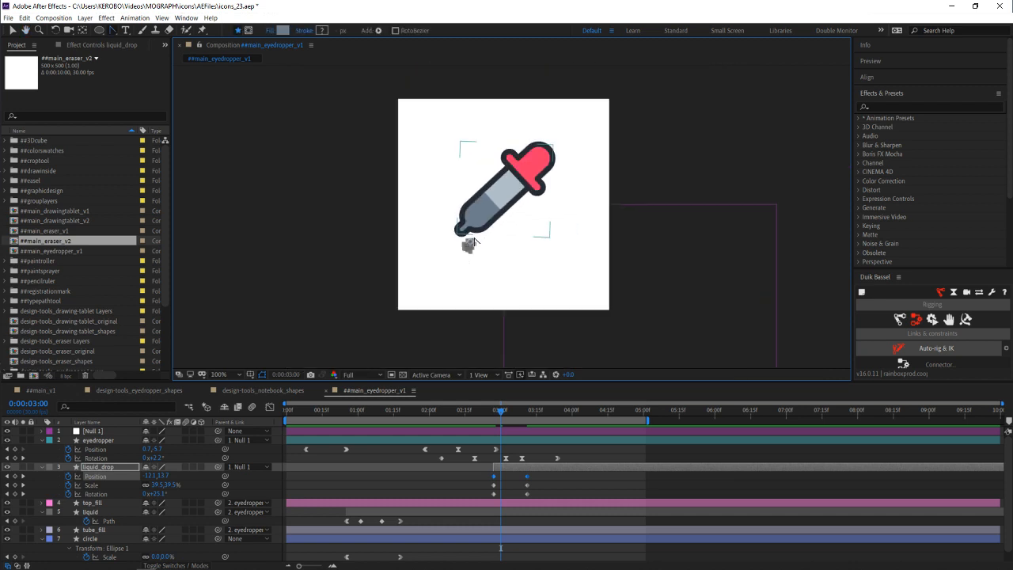
left_click(587, 485)
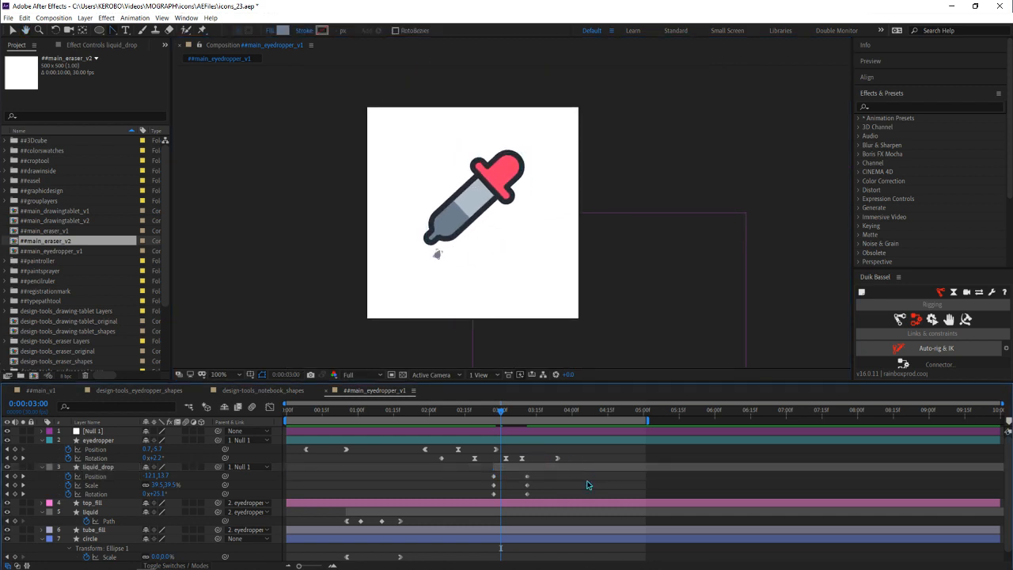
left_click_drag(556, 479, 509, 505)
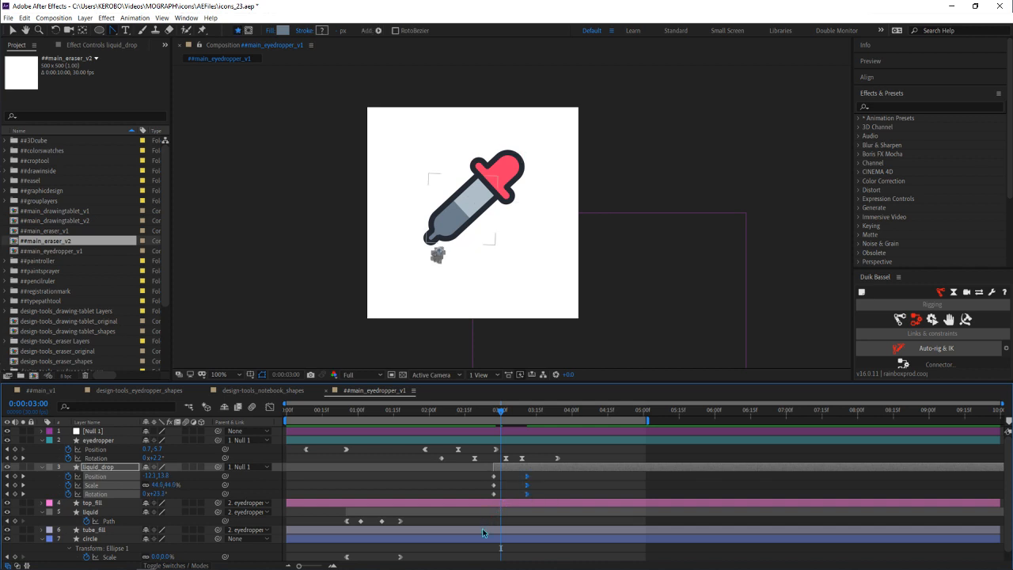
left_click(580, 487)
Preview the animation and inspect the drop leaving the eyedropper's tip up to 2:29
key("space")
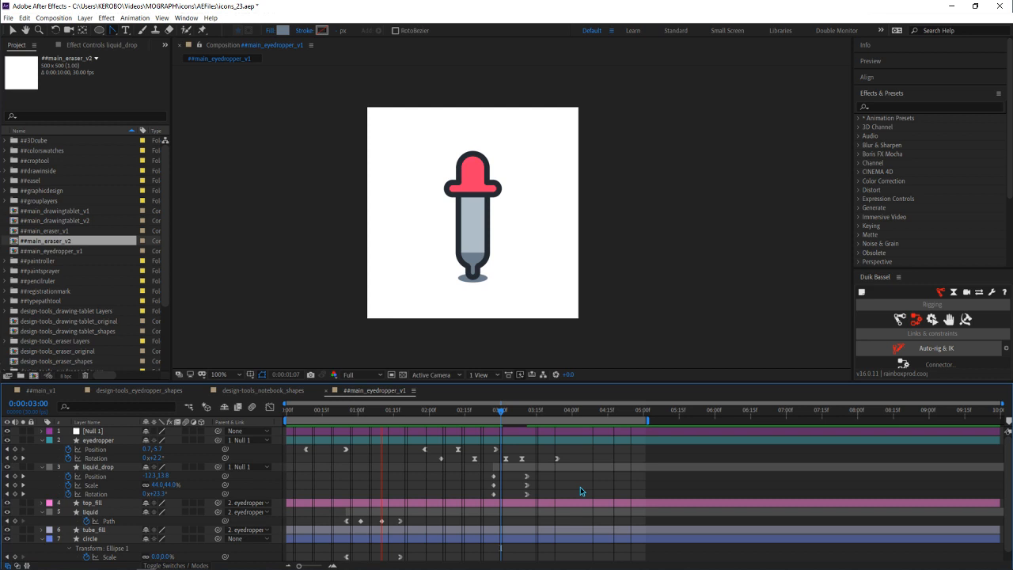
key("space")
scroll(455, 280, "up", 2)
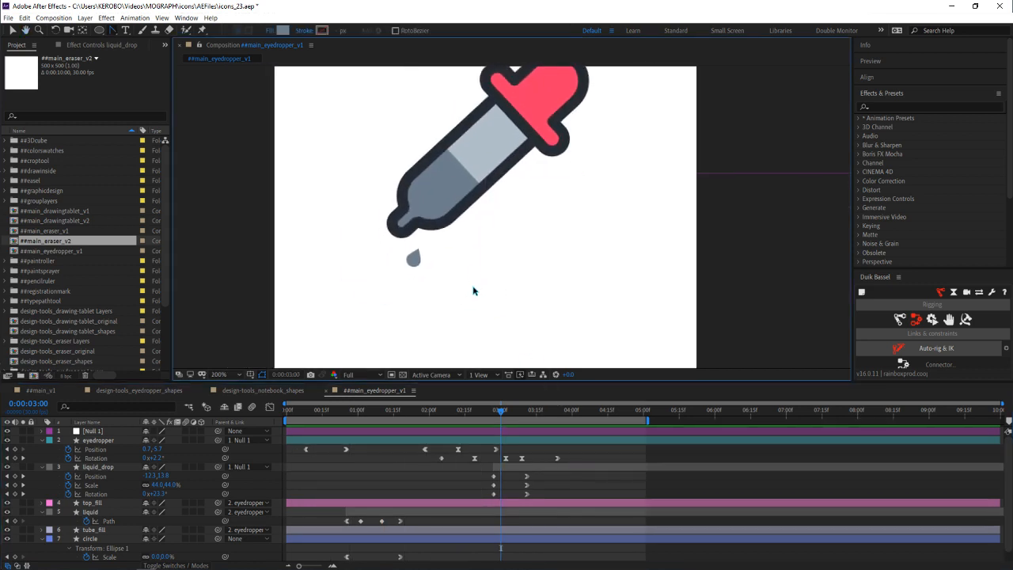
scroll(527, 210, "up", 2)
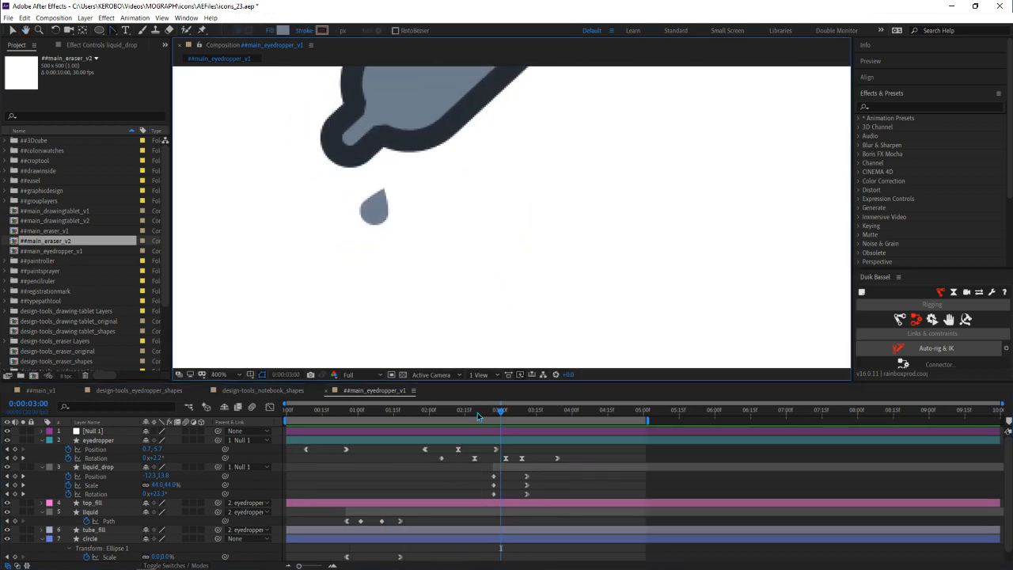
left_click_drag(477, 412, 498, 420)
scroll(462, 219, "down", 2)
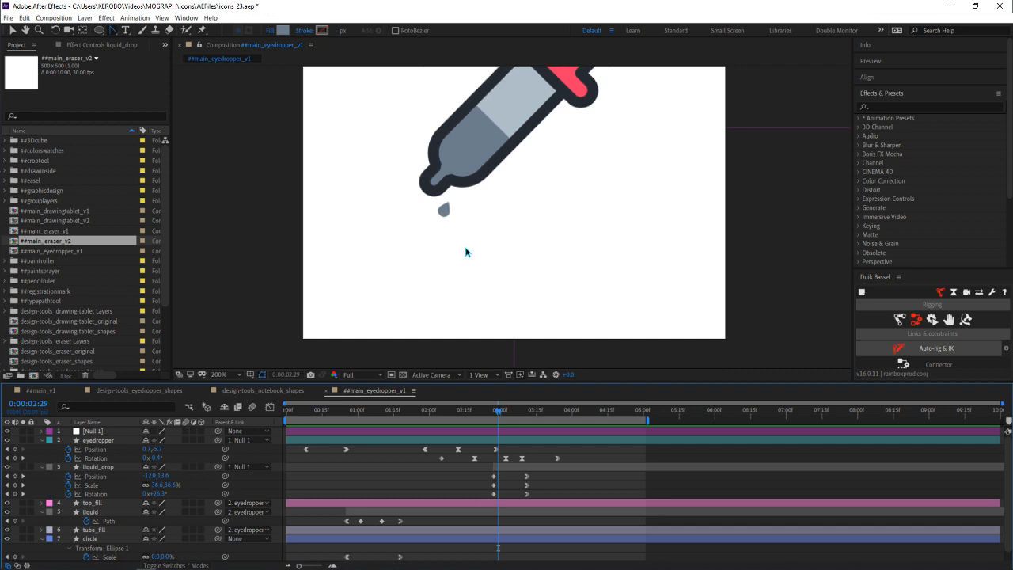
left_click_drag(459, 240, 474, 255)
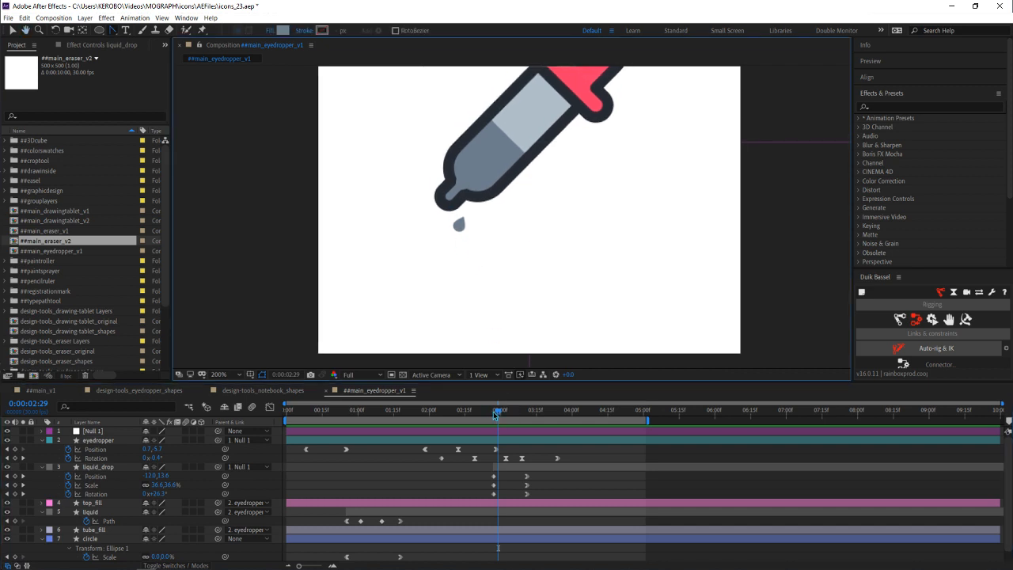
At 3:03, keyframe liquid_drop's Rotation at -12.6° and ease both this keyframe and the starting Rotation keyframe
left_click_drag(495, 414, 509, 432)
left_click(284, 464)
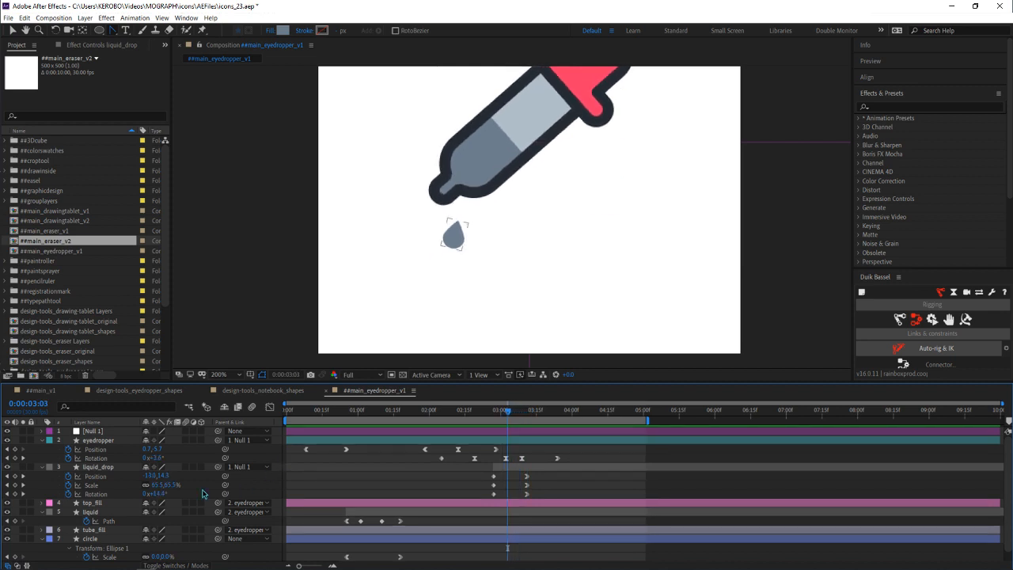
left_click_drag(162, 495, 150, 500)
scroll(452, 252, "down", 1)
left_click_drag(506, 205, 478, 247)
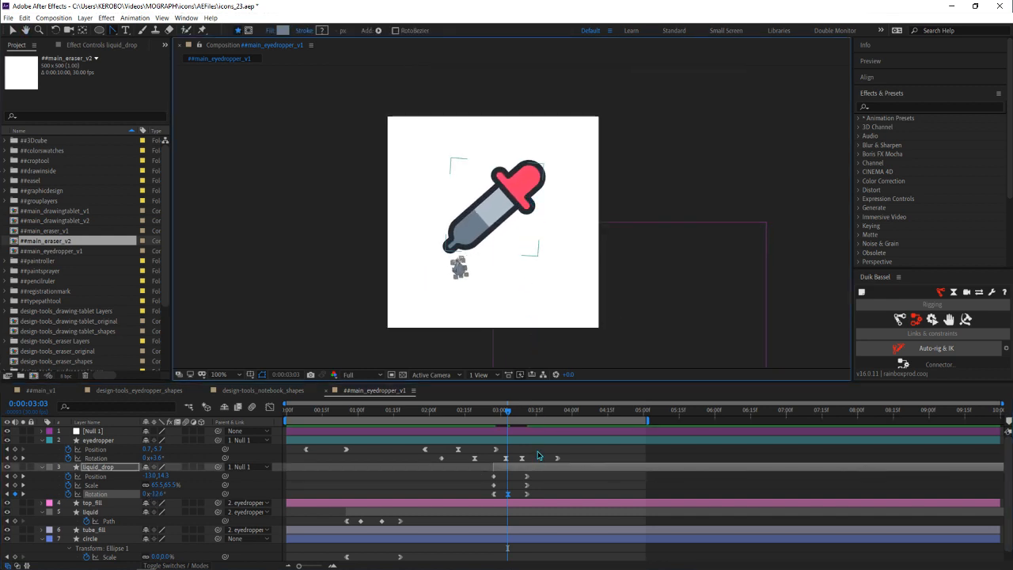
Preview the drop's swing and inspect the drop up close at 3:03
key("space")
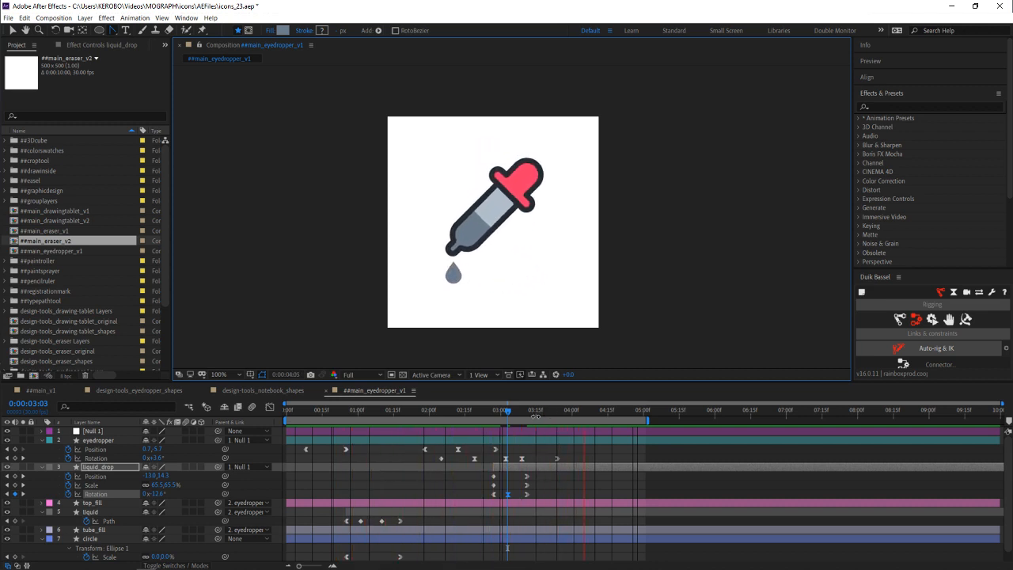
key("space")
scroll(522, 277, "up", 4)
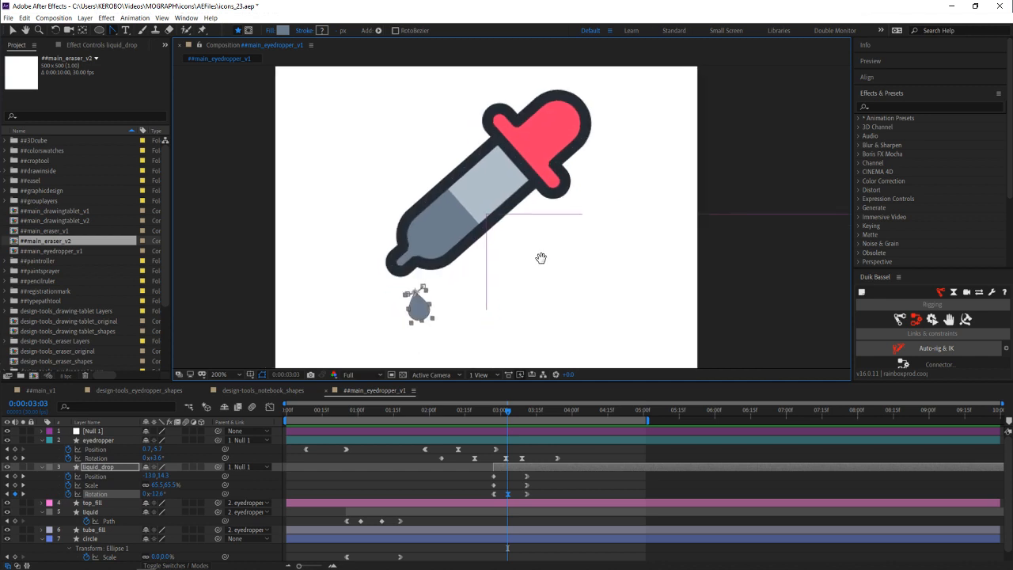
left_click_drag(491, 308, 520, 287)
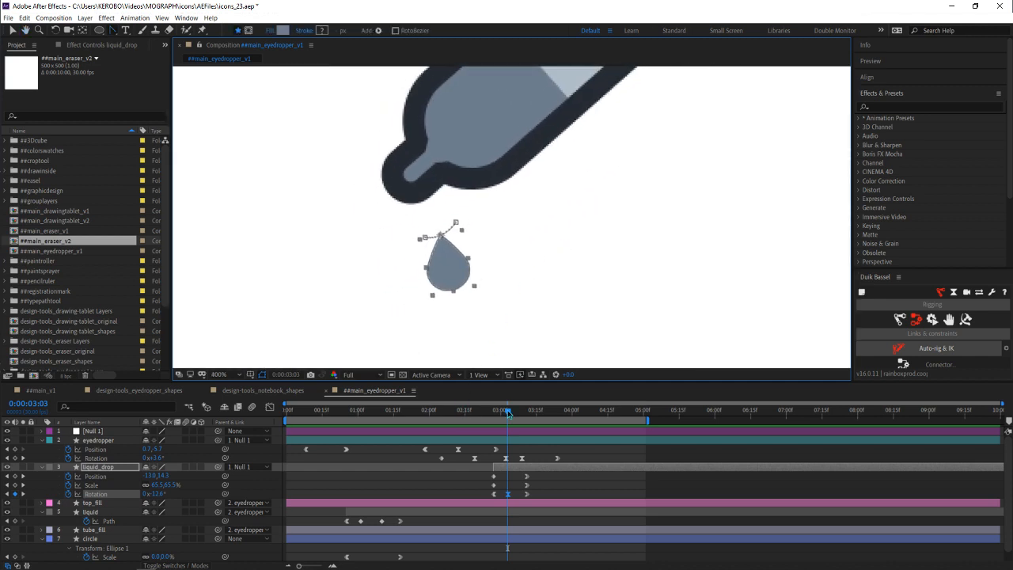
Move liquid_drop's ending Rotation keyframe to 3:18 and check the longer swing by scrubbing
left_click_drag(508, 412, 546, 414)
left_click_drag(527, 495, 537, 495)
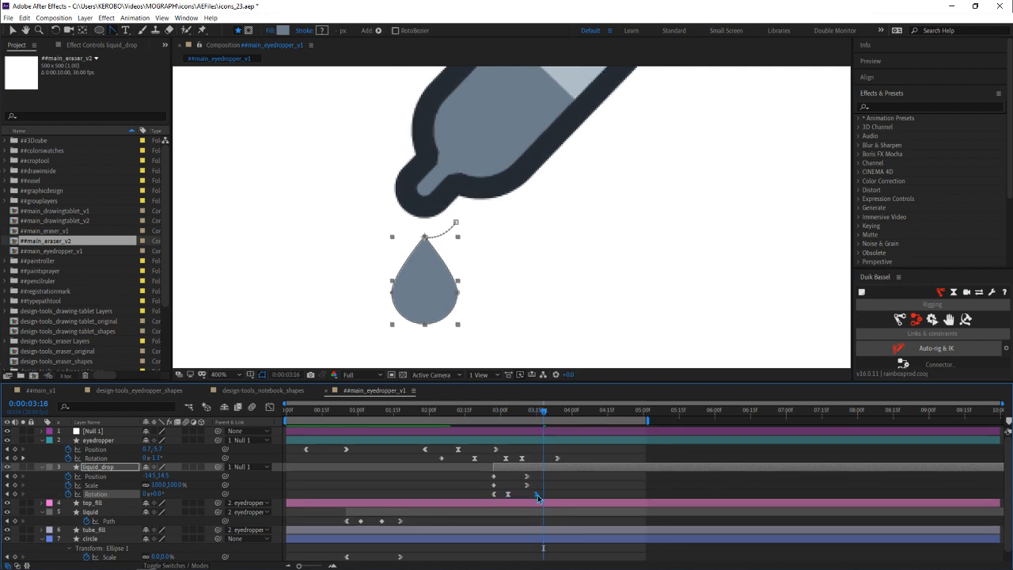
left_click(515, 412)
left_click_drag(523, 415, 572, 418)
key("j")
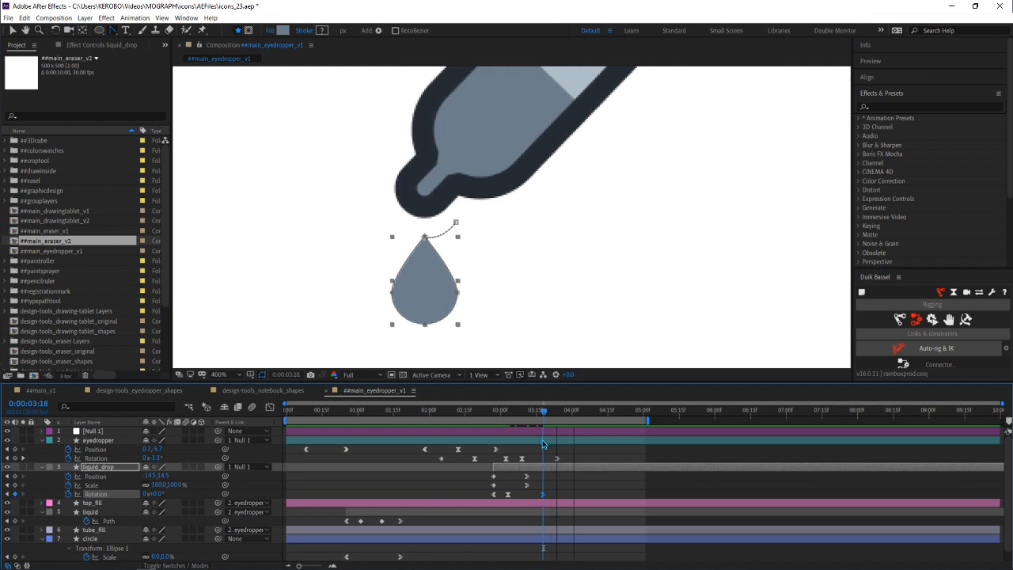
Switch to the Selection tool, preview the whole eyedropper animation, and inspect the drop at 3:18
scroll(502, 286, "down", 5)
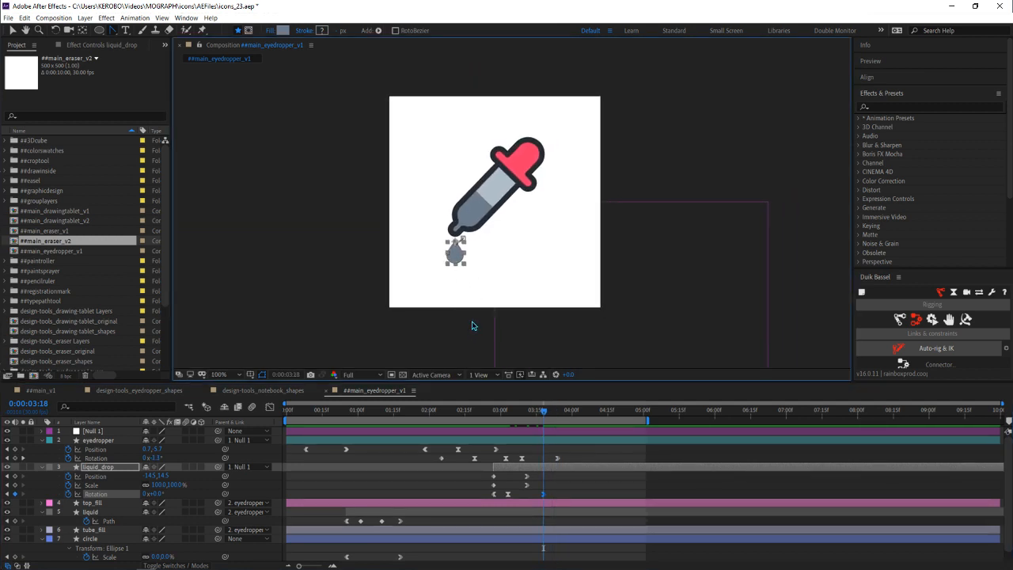
key("v")
key("space")
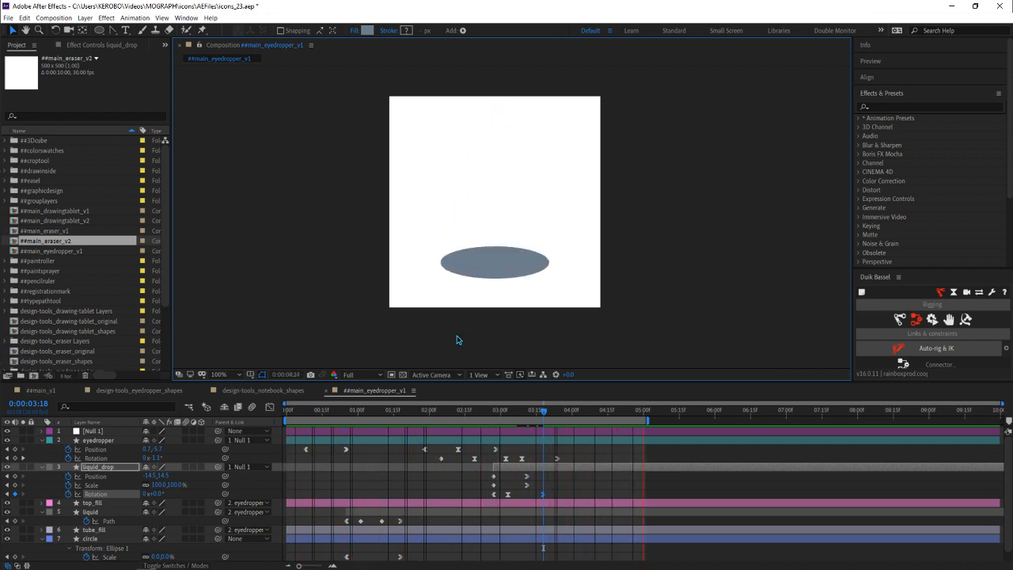
key("space")
scroll(525, 288, "up", 4)
scroll(497, 309, "down", 4)
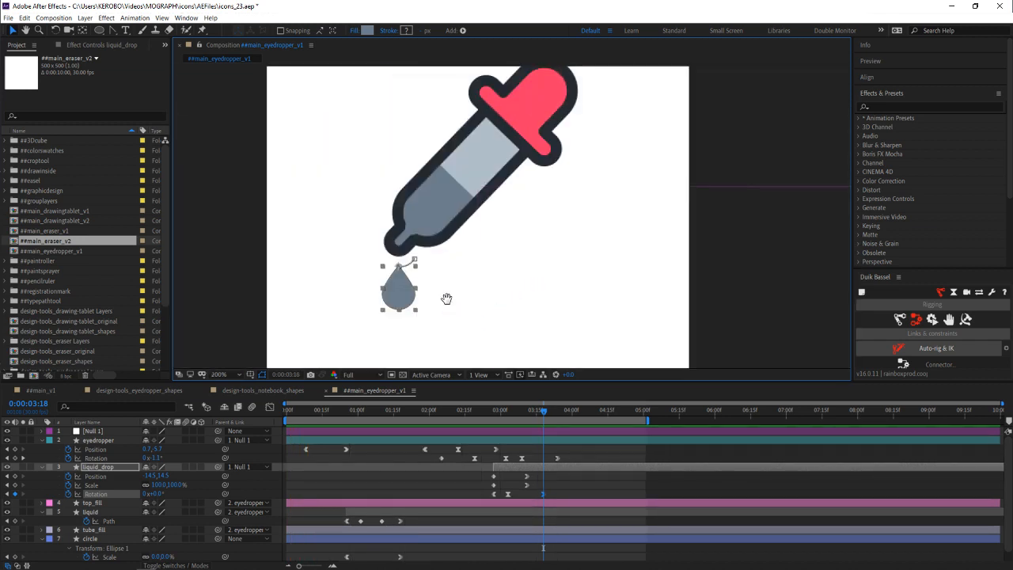
scroll(448, 296, "up", 4)
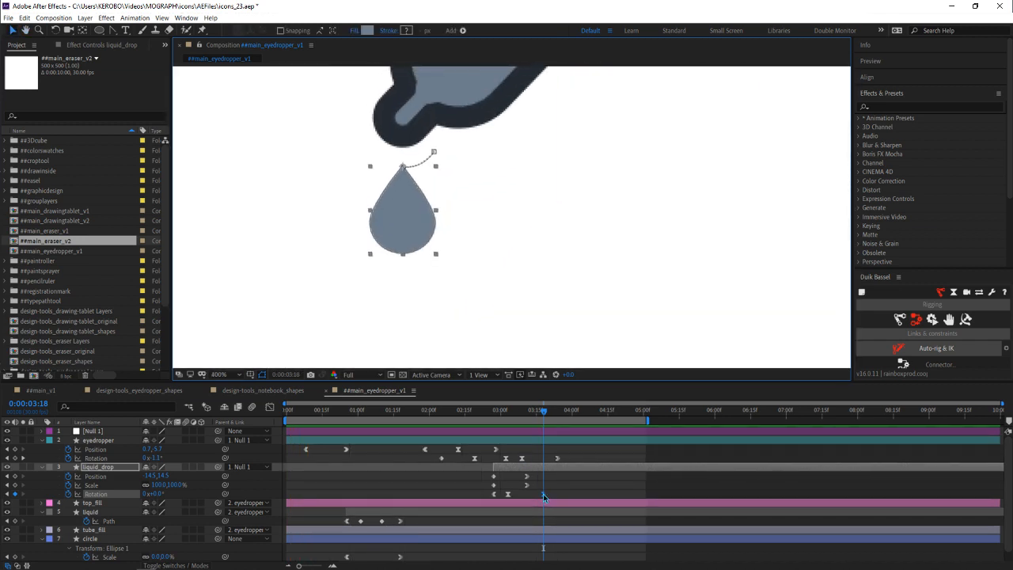
Add a 0° Rotation keyframe for liquid_drop at 3:24, then ease the 3:18 Rotation keyframe and set it to 3.0°
left_click(557, 410)
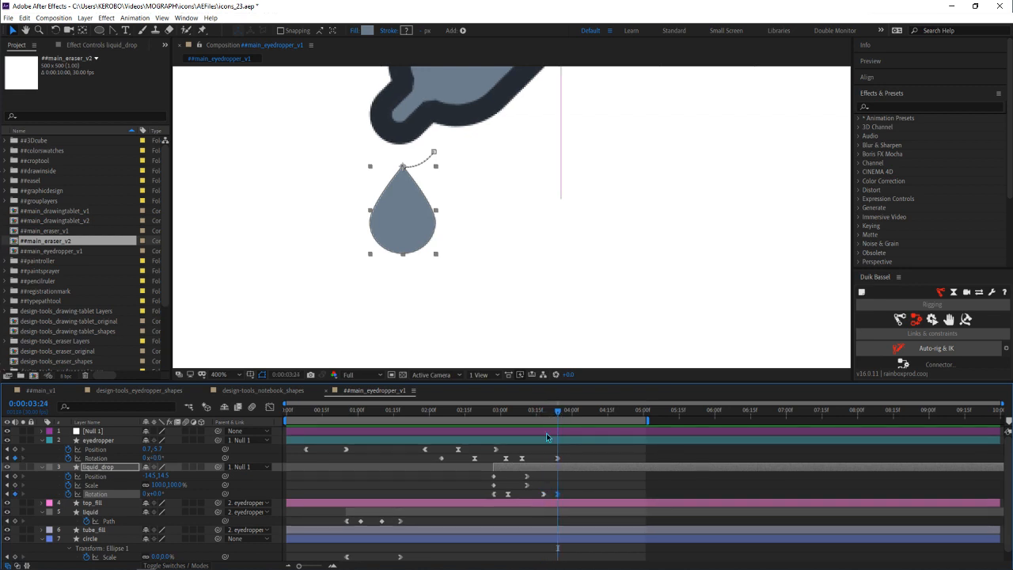
left_click_drag(552, 410, 543, 410)
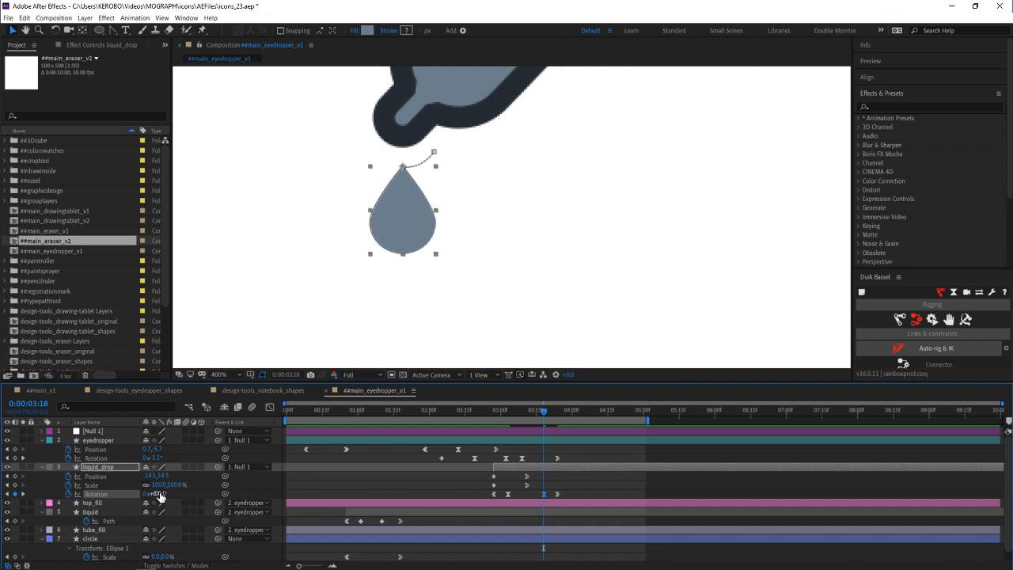
left_click(7, 494)
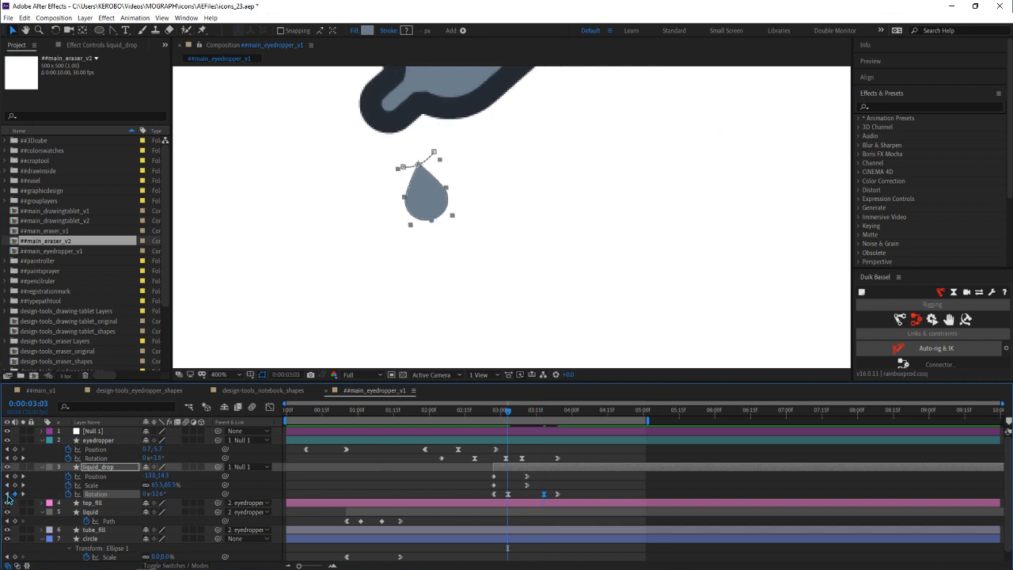
left_click(23, 494)
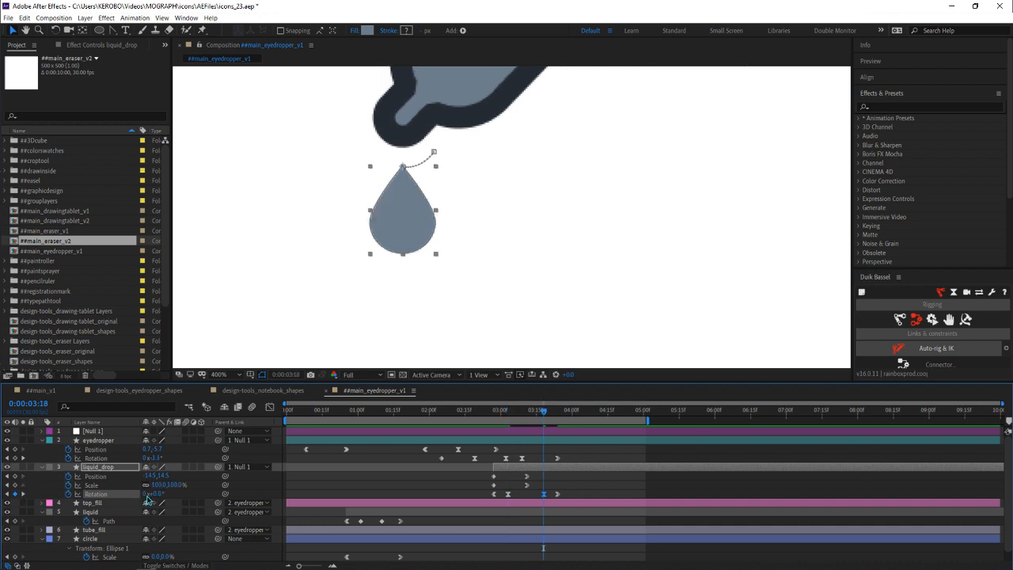
left_click_drag(159, 495, 158, 496)
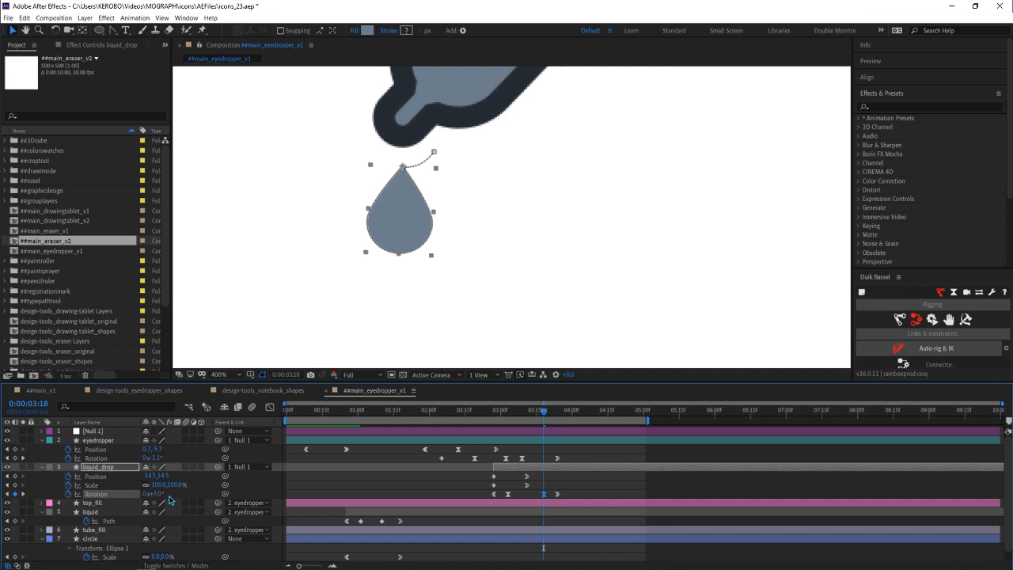
Preview the full eyedropper animation with the drop's extra counter-swing and save the project
key("comma")
scroll(488, 284, "down", 3)
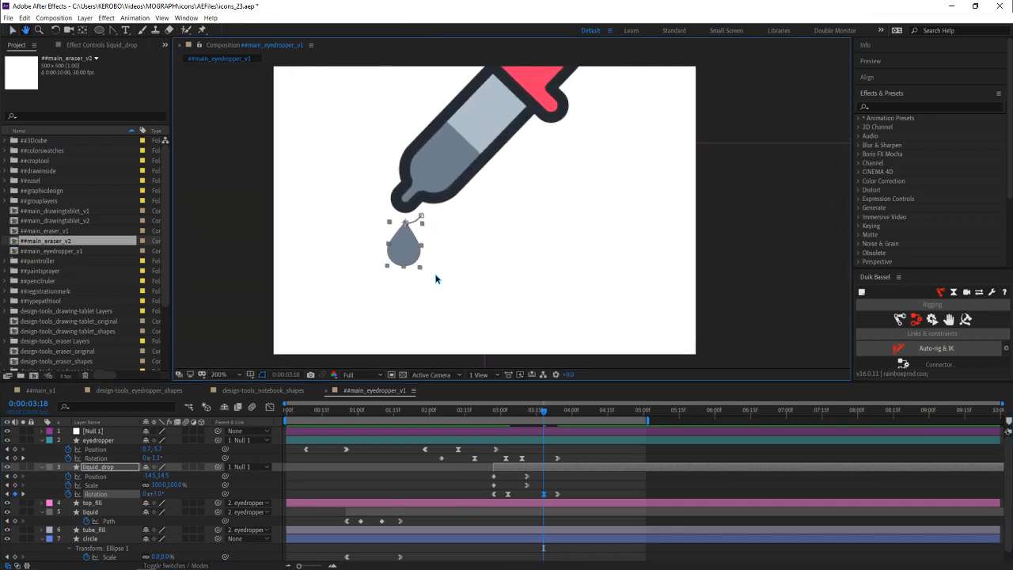
scroll(420, 266, "up", 2)
key("space")
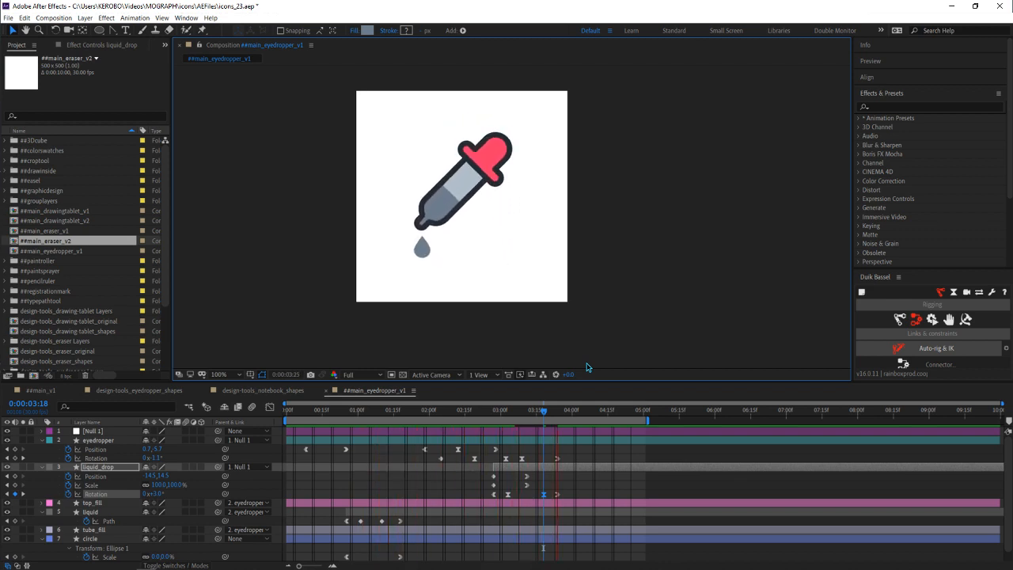
key("ctrl+s")
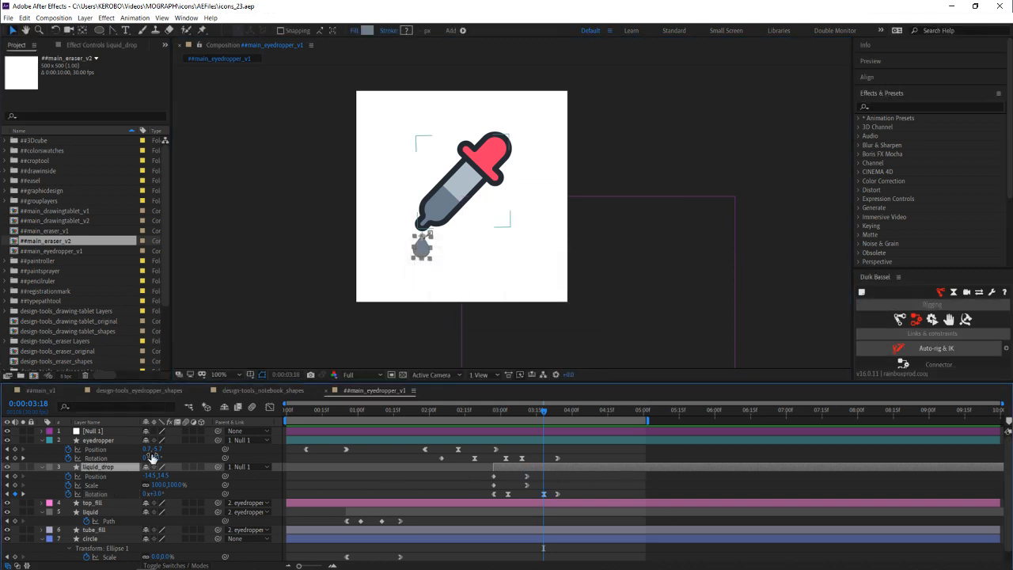
Expand liquid_drop's Group 1 down to Path 1 and start Path keyframing at 3:18
left_click(43, 468)
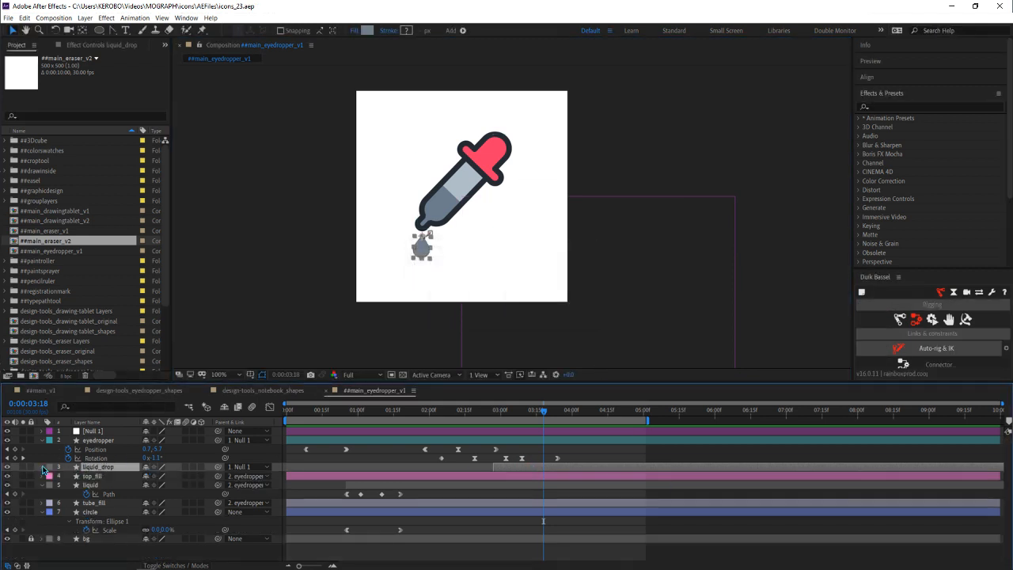
left_click(43, 469)
left_click(50, 476)
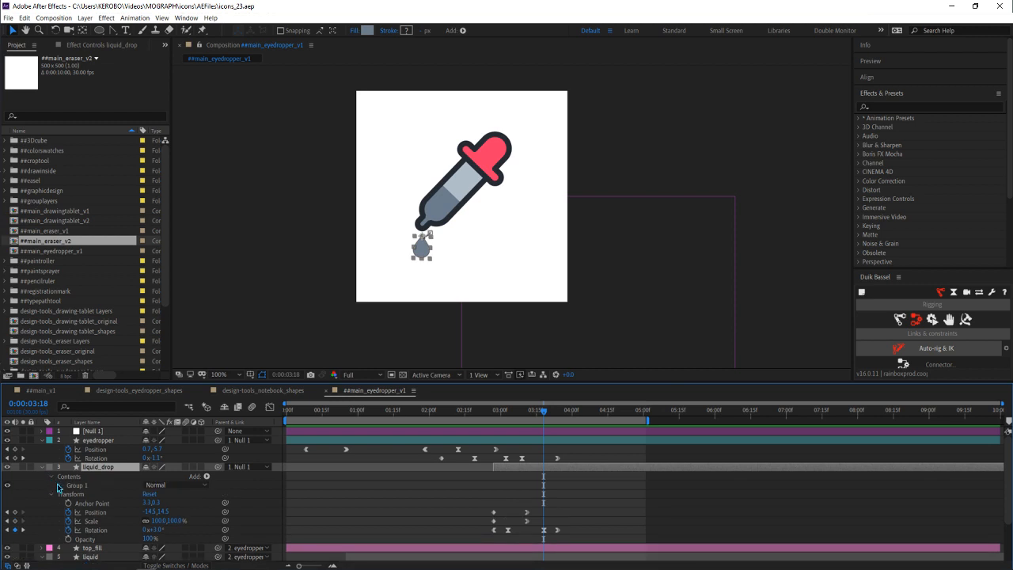
left_click(58, 486)
left_click(70, 495)
left_click(86, 503)
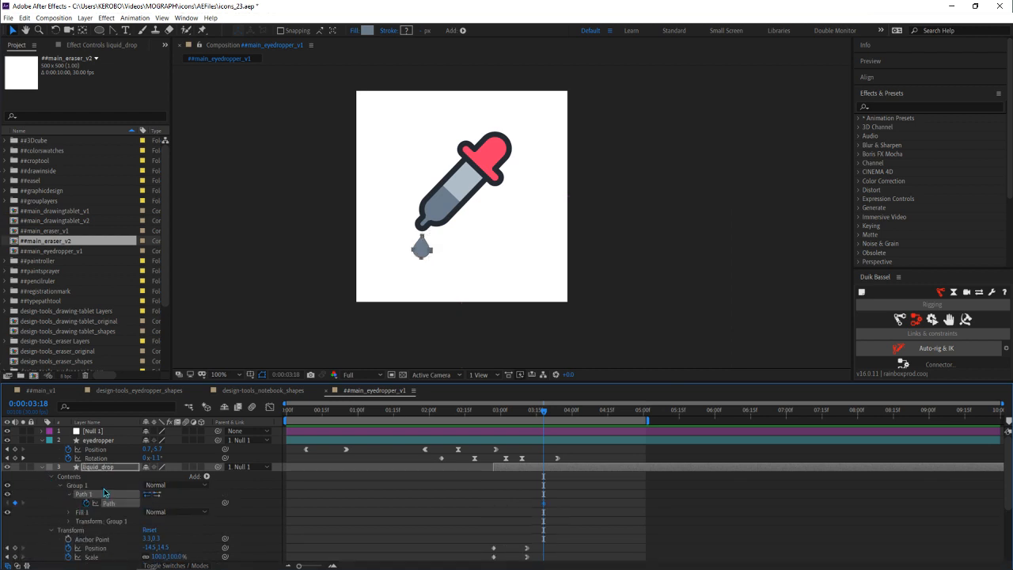
Add a Path keyframe for liquid_drop at 3:07, undoing any accidental shift of the whole drop shape
scroll(396, 272, "up", 2)
left_click_drag(436, 264, 620, 193)
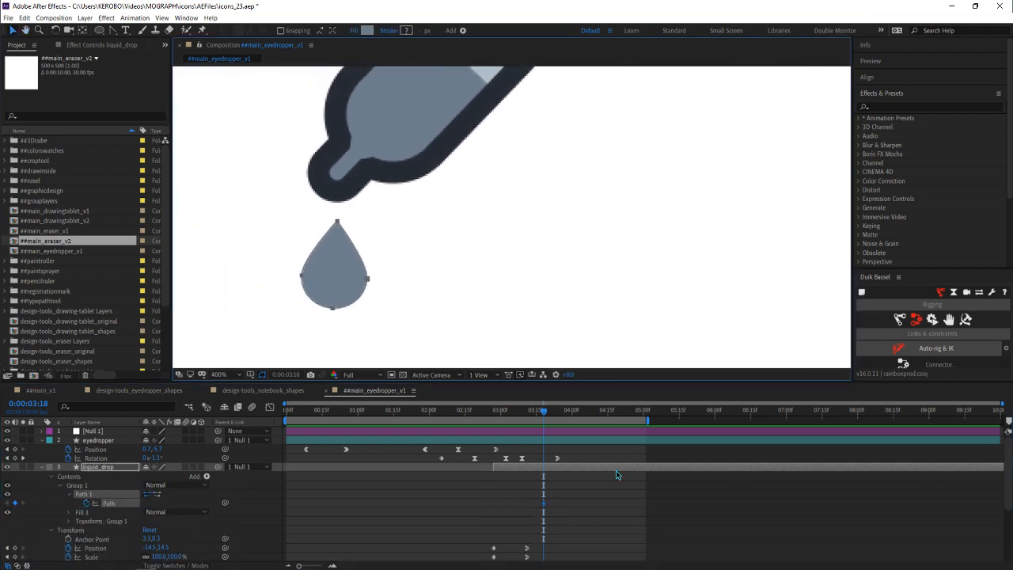
scroll(559, 485, "down", 3)
scroll(560, 470, "up", 3)
left_click_drag(534, 408, 518, 420)
left_click_drag(368, 295, 392, 268)
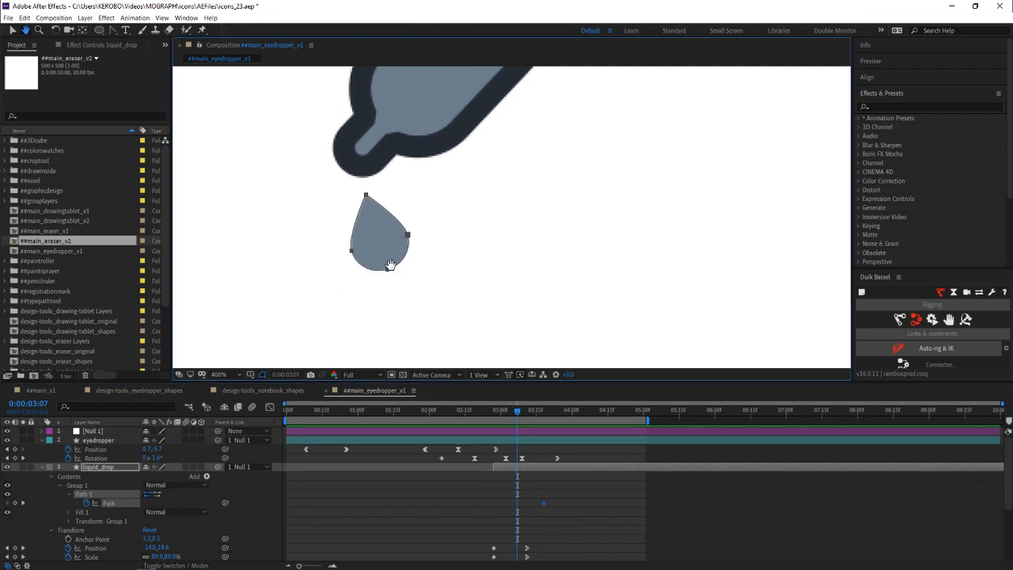
left_click_drag(407, 235, 345, 280)
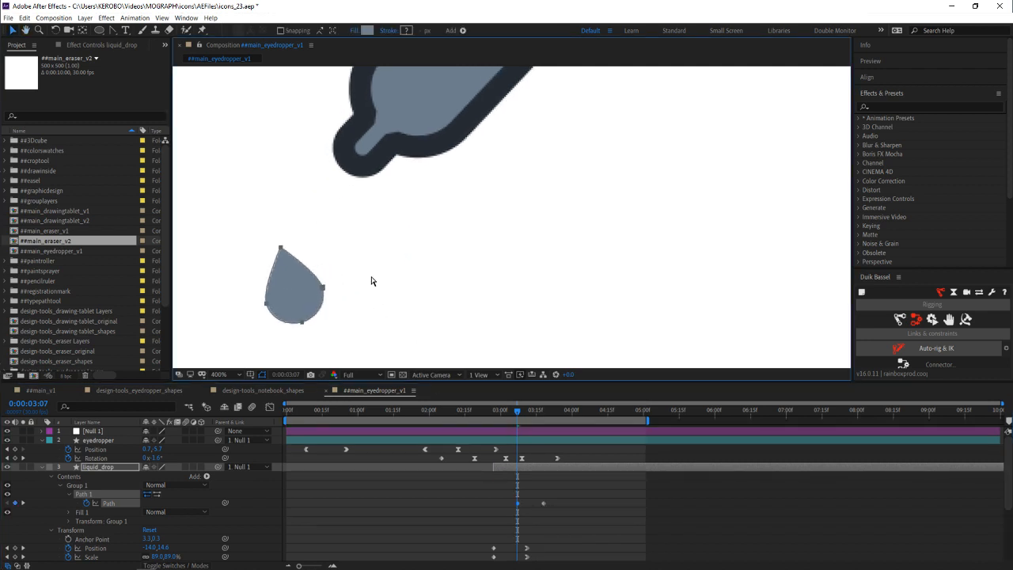
key("ctrl+z")
left_click(15, 503)
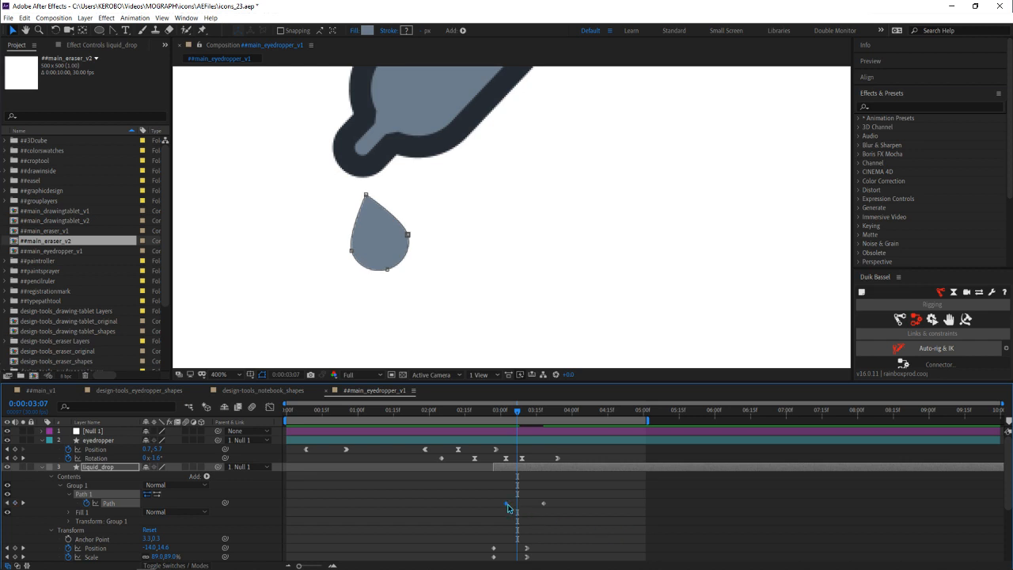
mouse_move(507, 504)
left_mouse_down()
mouse_move(496, 506)
mouse_move(517, 506)
left_mouse_up()
At 3:07, shift the drop's three lower path points to the right and rotate them counterclockwise as a group
double_click(352, 252)
key("Escape")
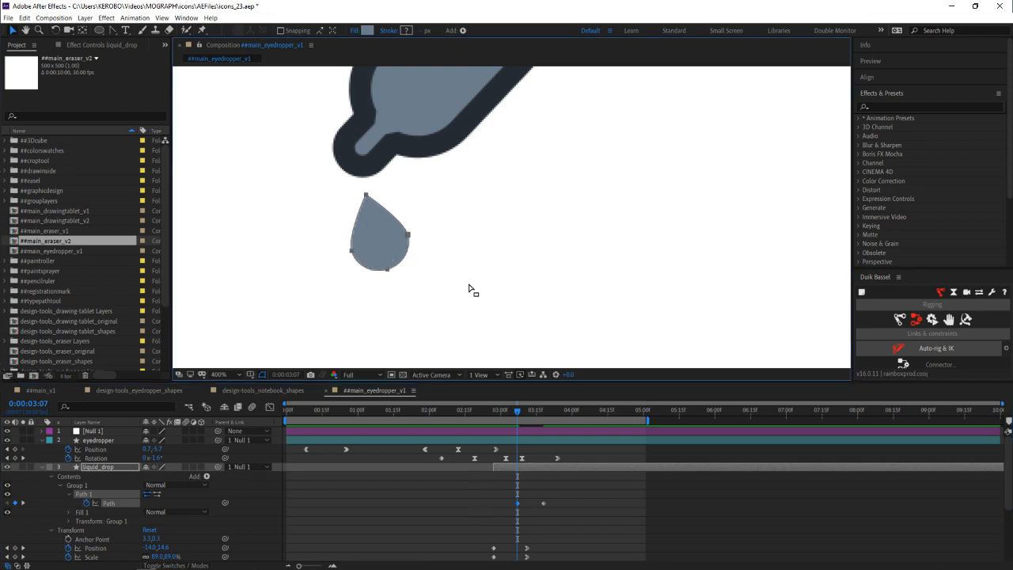
left_click_drag(483, 290, 322, 232)
left_click_drag(389, 274, 401, 269)
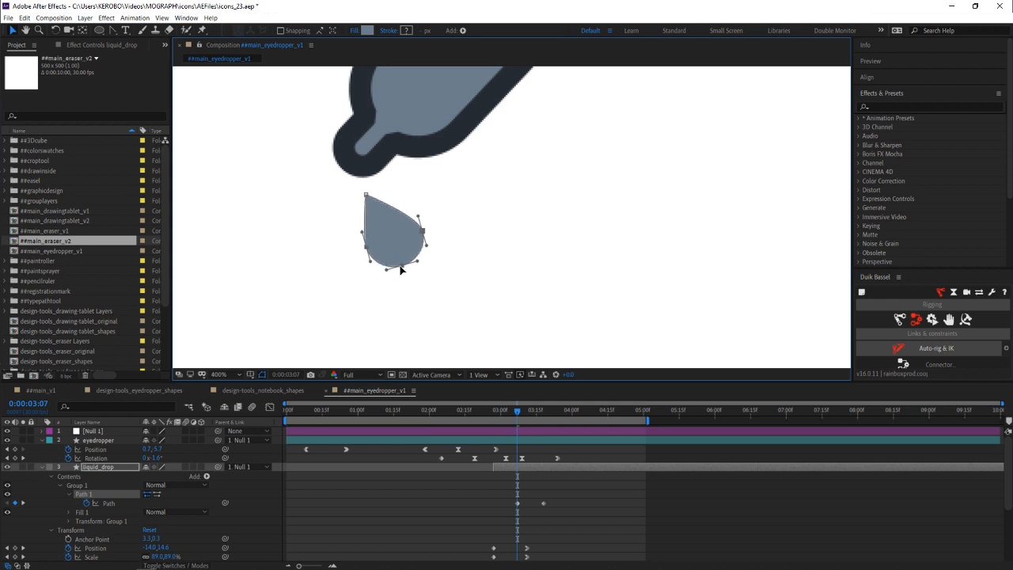
double_click(424, 230)
left_click_drag(442, 215, 426, 200)
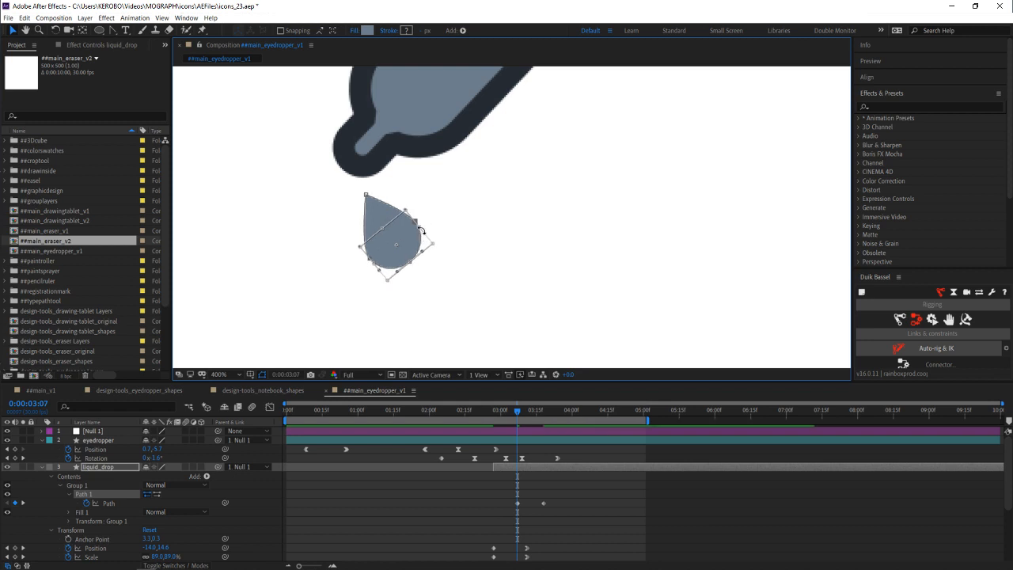
key("Return")
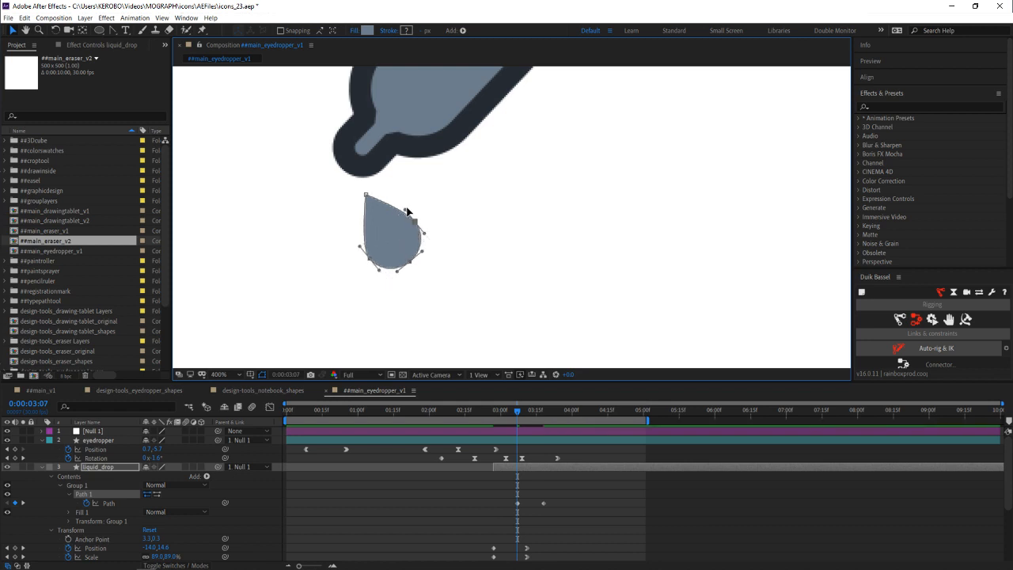
Adjust the handles of the drop's side points and pull its bottom point outward to the right for a lopsided bulge
left_click_drag(402, 208, 395, 213)
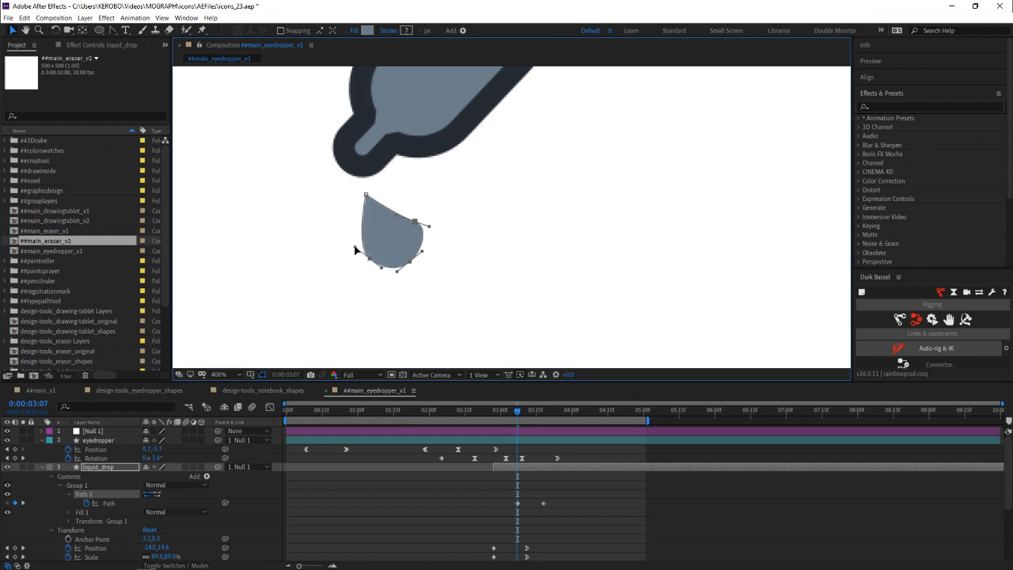
left_click_drag(407, 262, 409, 260)
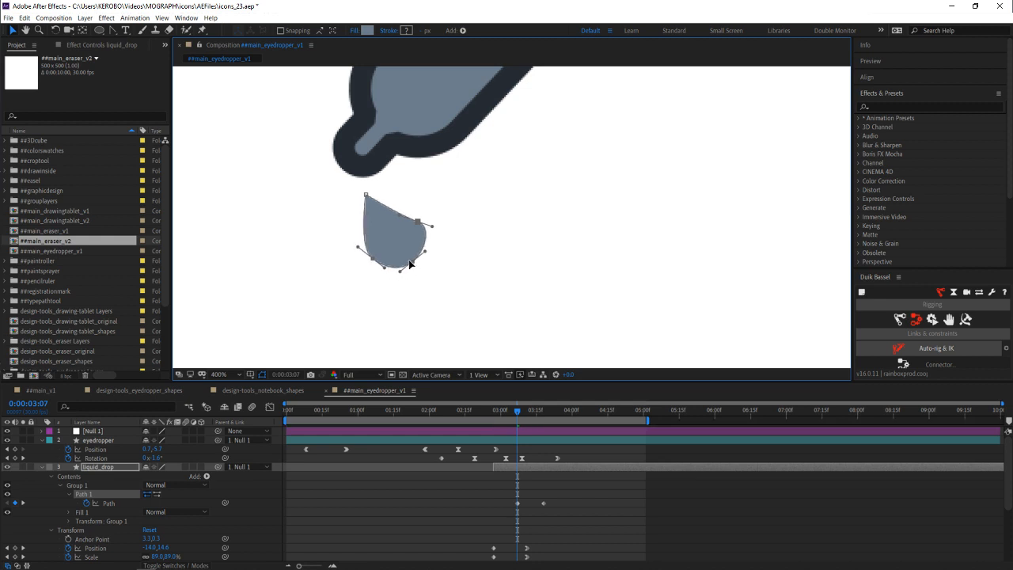
key("ctrl+z")
key("ctrl+z")
key("ctrl+shift+z")
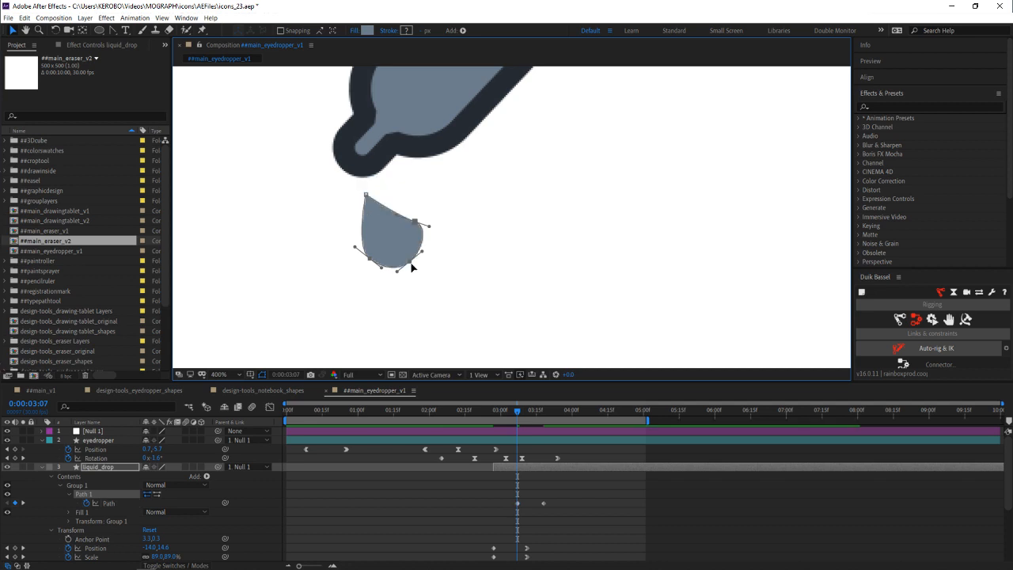
left_click_drag(441, 319, 417, 258)
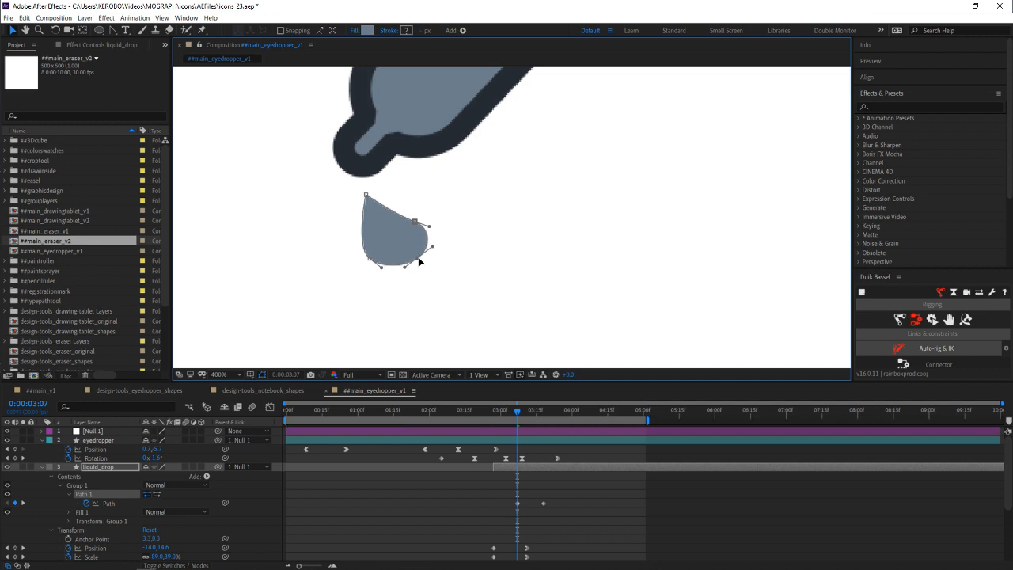
Deselect the drop and preview the eyedropper animation with the deformed drop shape
left_click(580, 512)
scroll(500, 200, "down", 2)
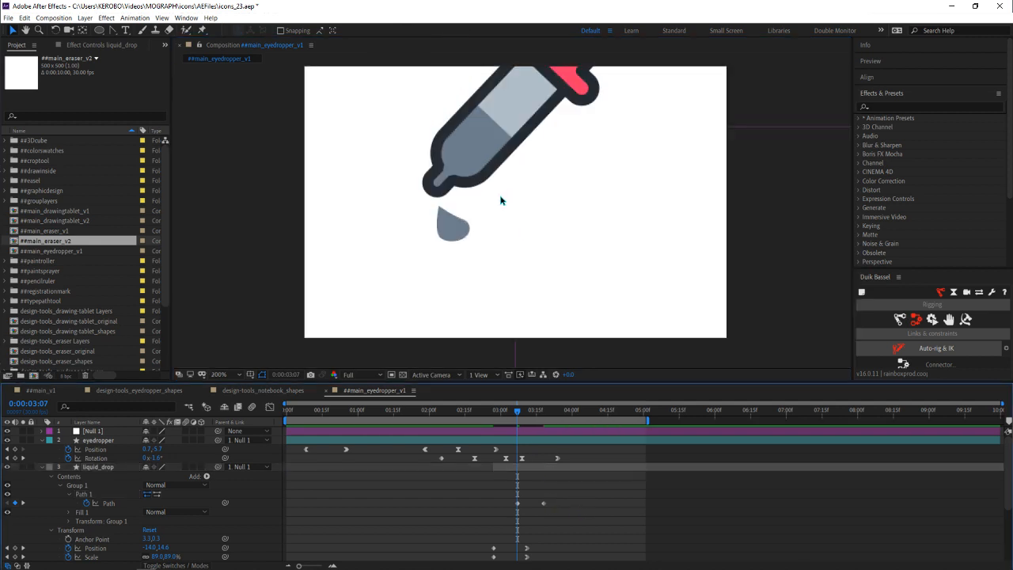
scroll(469, 209, "down", 2)
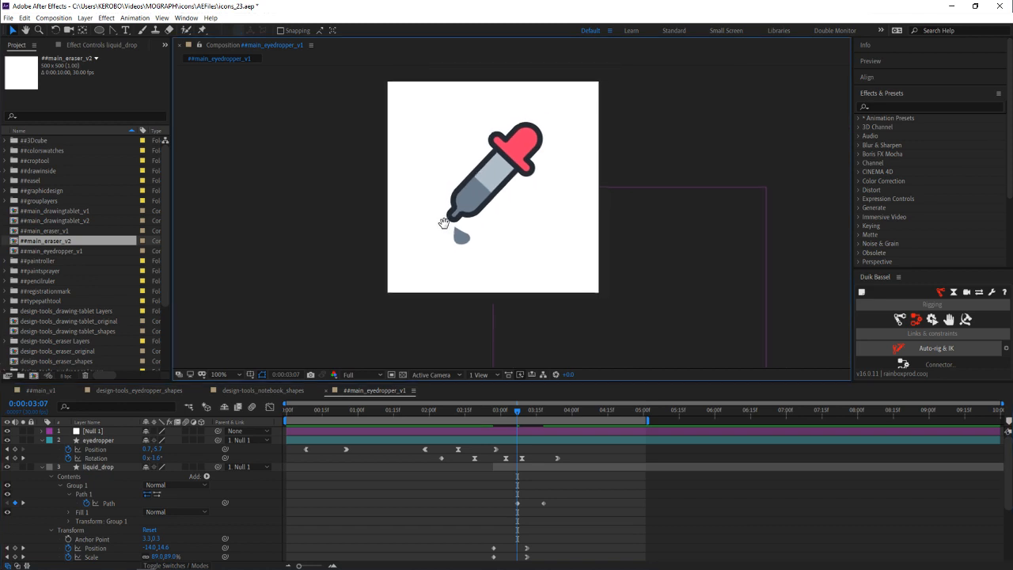
key("space")
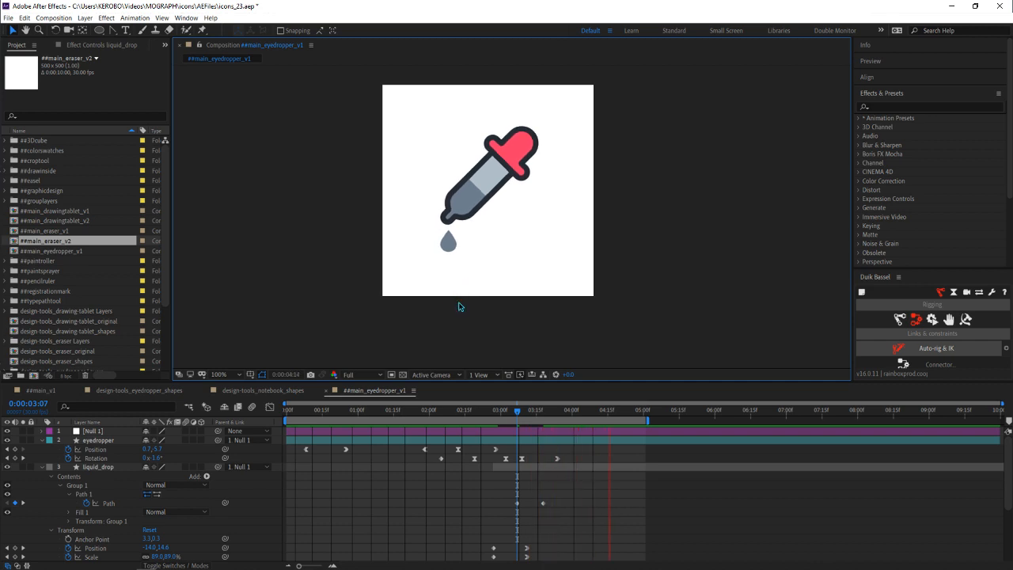
key("space")
Move liquid_drop's deformed Path keyframe from 3:07 to 3:00 and preview the new timing
left_click_drag(518, 504, 500, 504)
key("space")
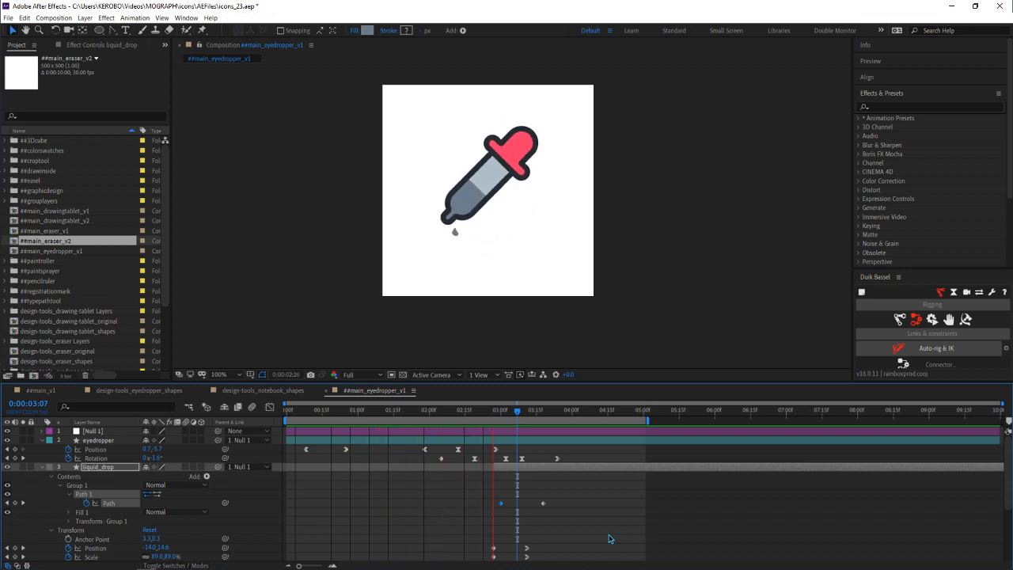
key("space")
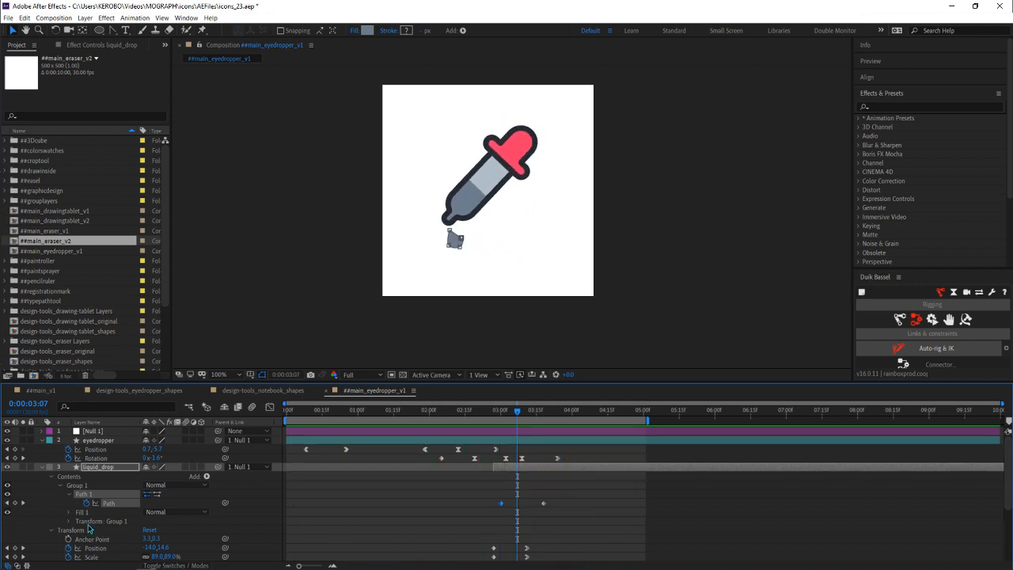
At 3:00, soften the drop's deformation by moving its bottom point left and its right point slightly inward
scroll(375, 322, "up", 2)
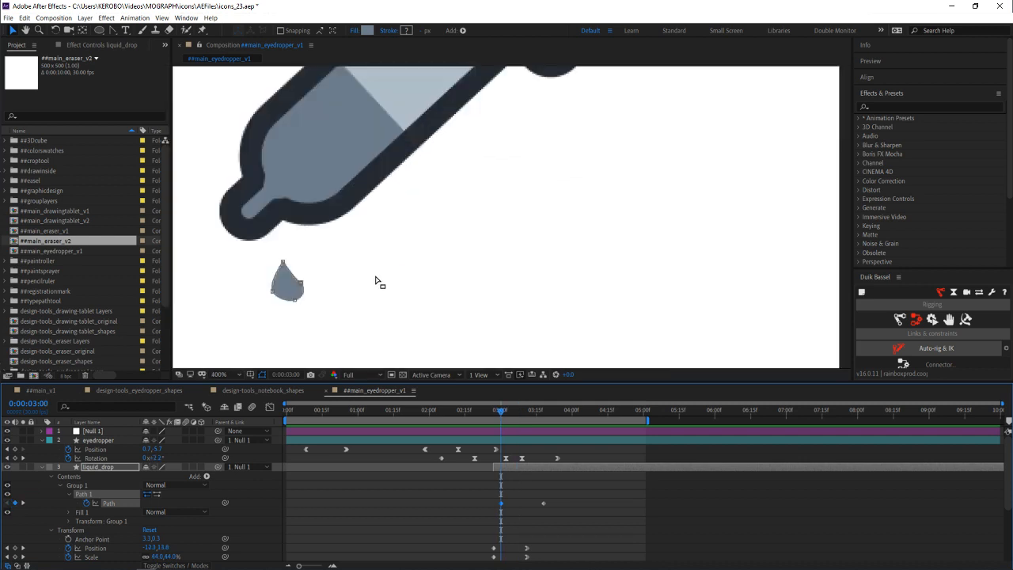
left_click_drag(380, 280, 496, 184)
scroll(342, 247, "up", 1)
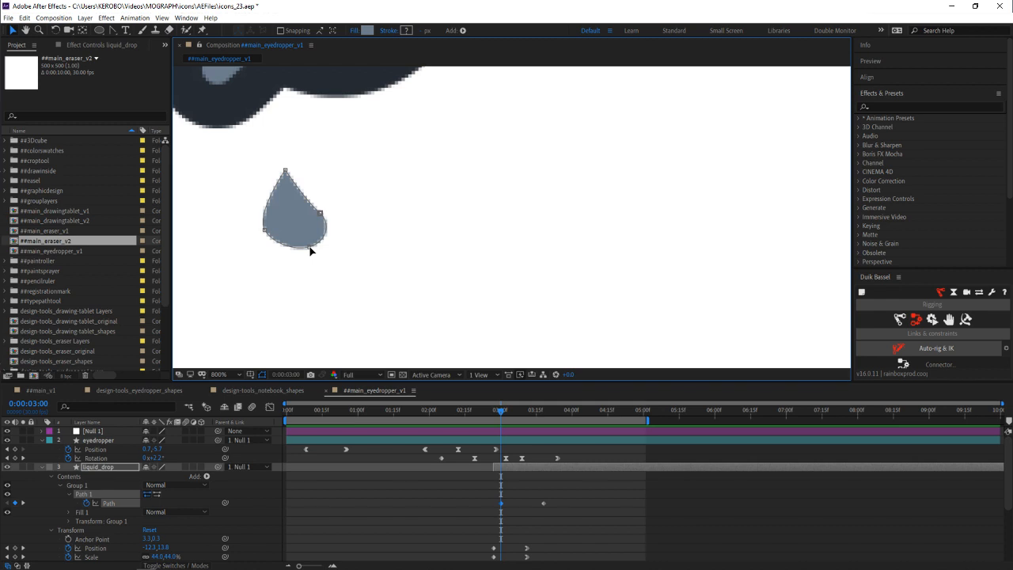
double_click(308, 250)
key("Escape")
left_click_drag(337, 262, 300, 249)
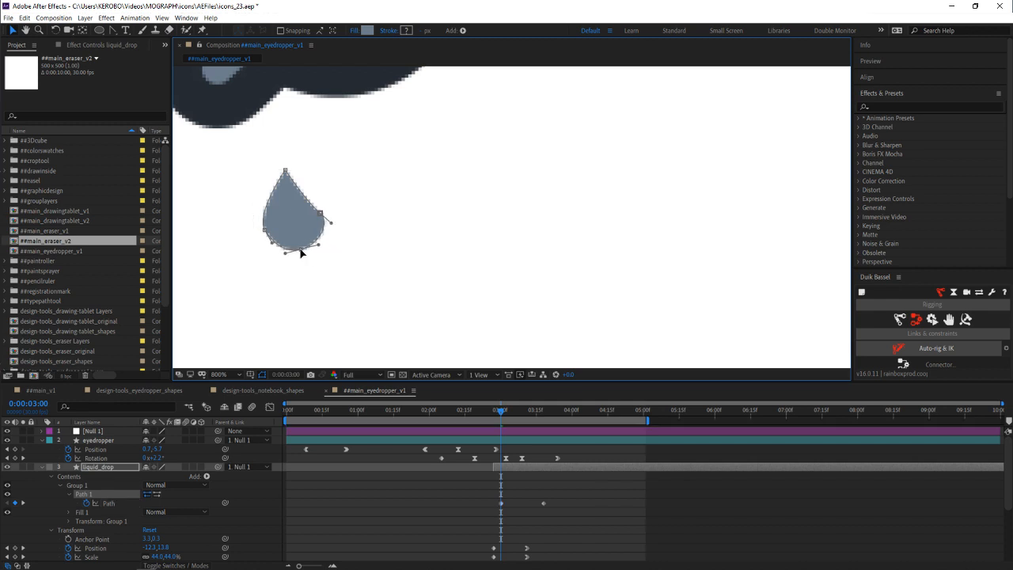
left_click_drag(321, 211, 315, 213)
Preview the whole eyedropper animation with the softened drop shape
key("comma")
key("comma")
key("comma")
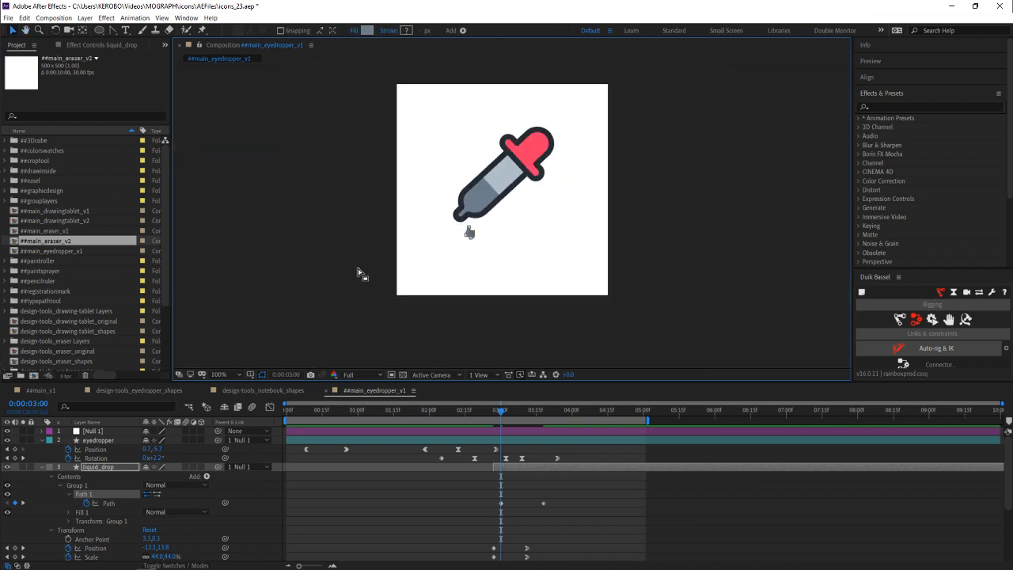
key("space")
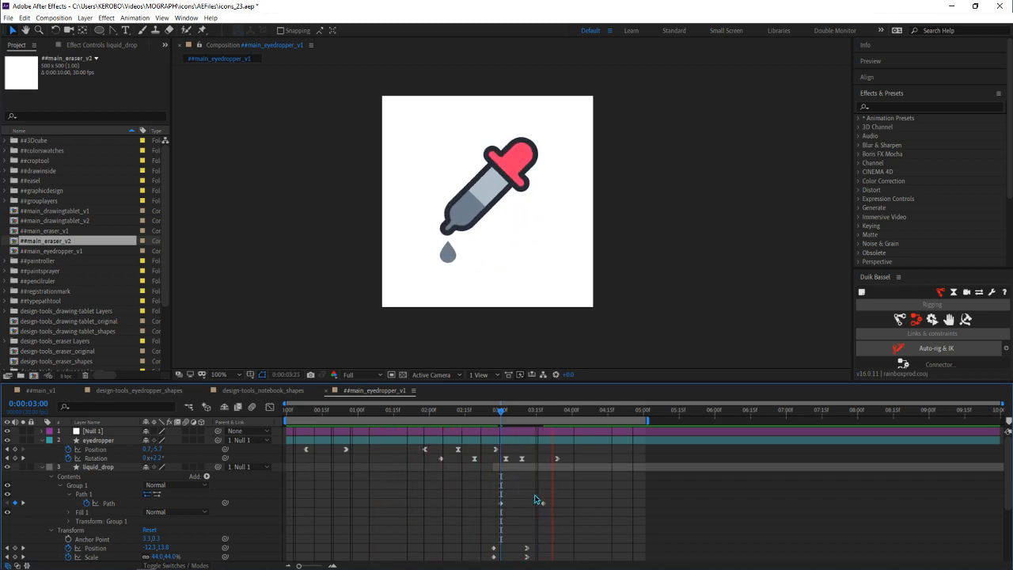
Move liquid_drop's ending Path keyframe slightly earlier, to about 3:16, and check the shape change by scrubbing
key("space")
left_click(539, 504)
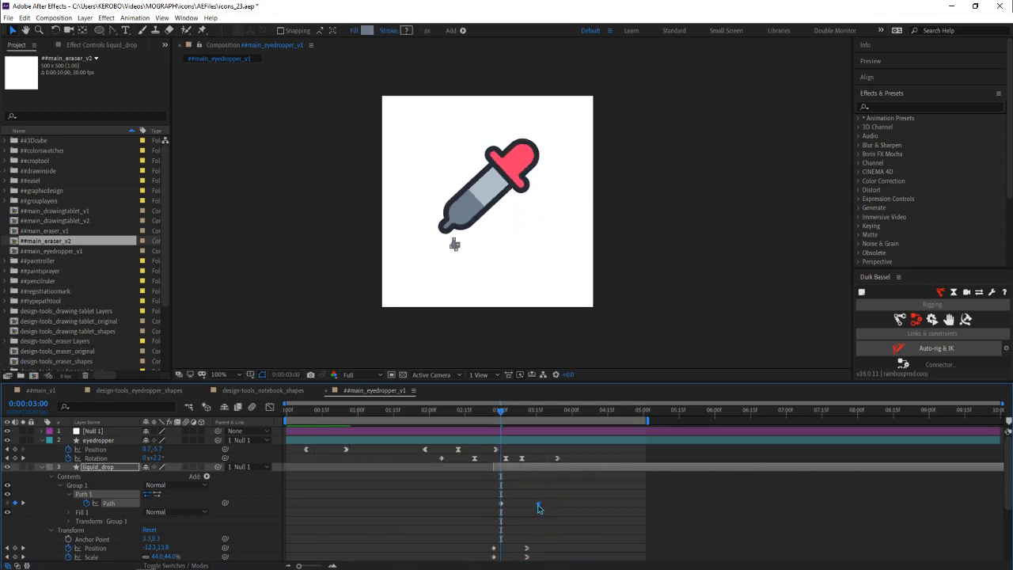
left_click_drag(514, 414, 530, 411)
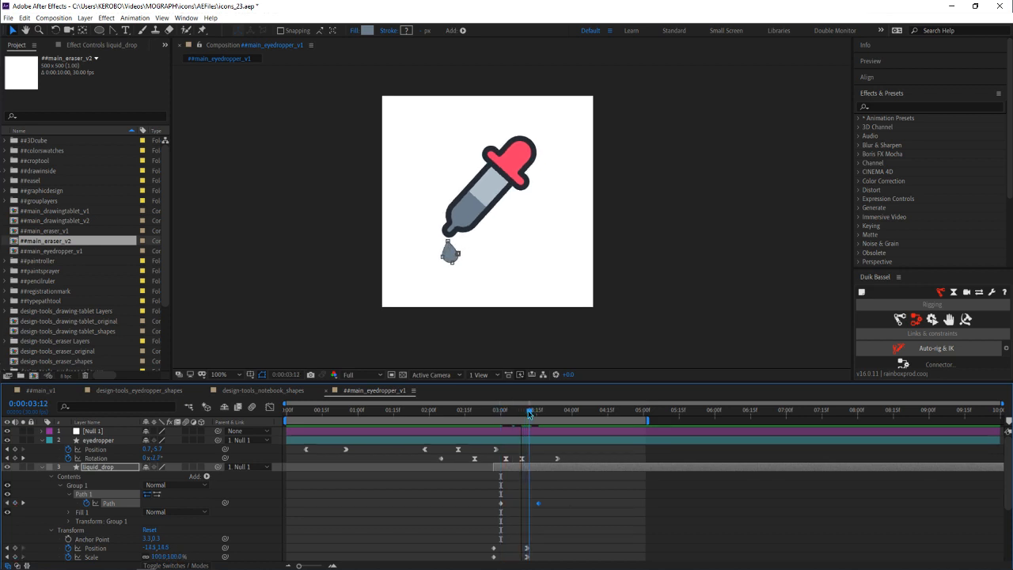
Move liquid_drop's ending Path keyframe earlier, to about 3:10, and preview the new timing
left_click_drag(538, 503, 526, 510)
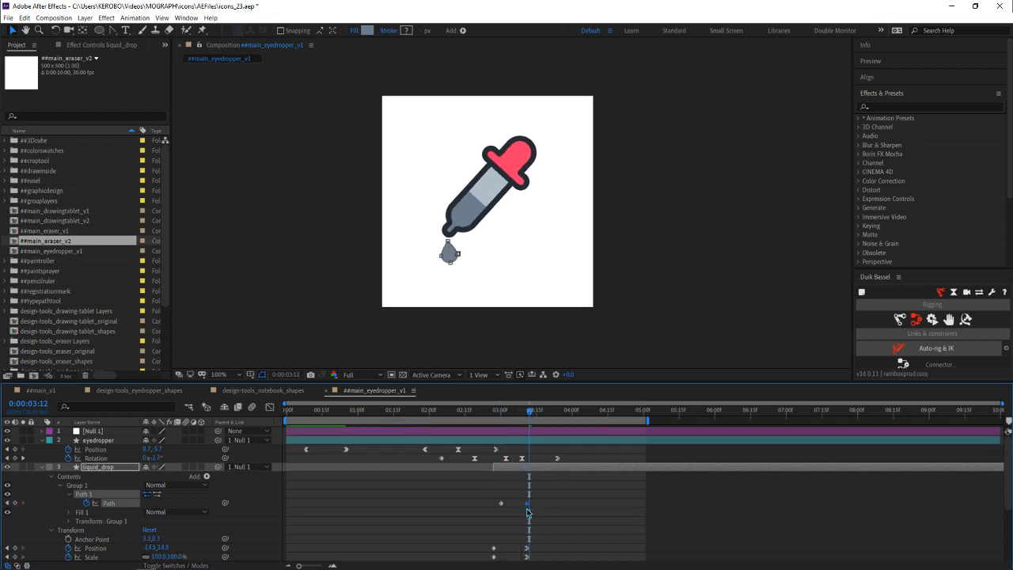
key("space")
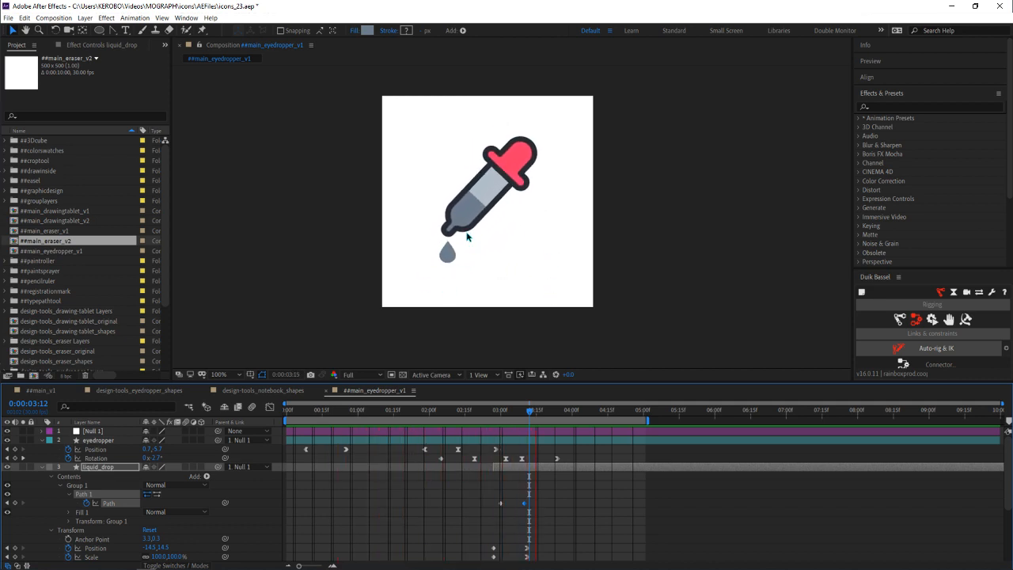
key("space")
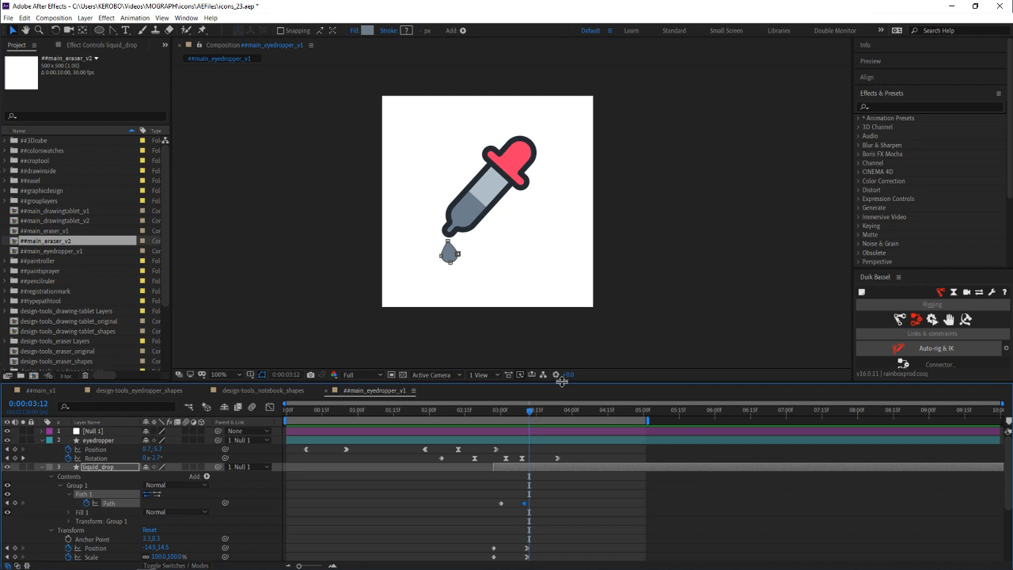
Save the project and preview the complete eyedropper animation
left_click_drag(606, 412, 629, 412)
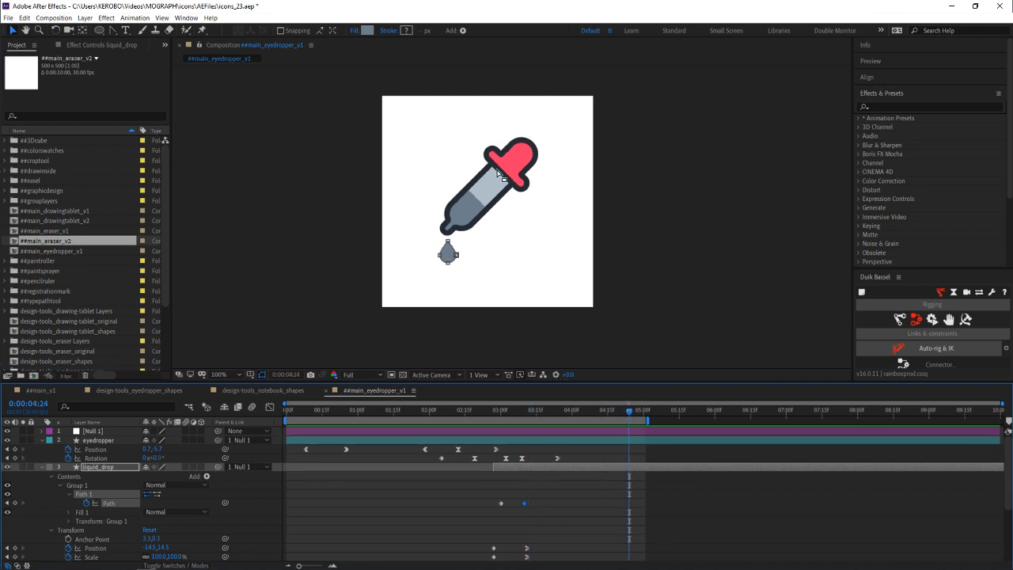
left_click(614, 490)
key("ctrl+s")
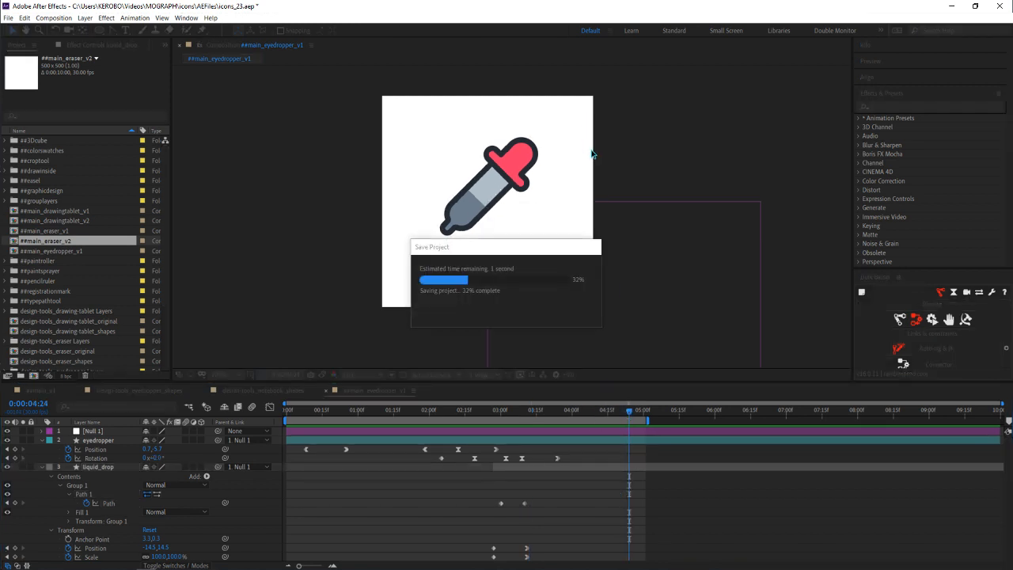
key("space")
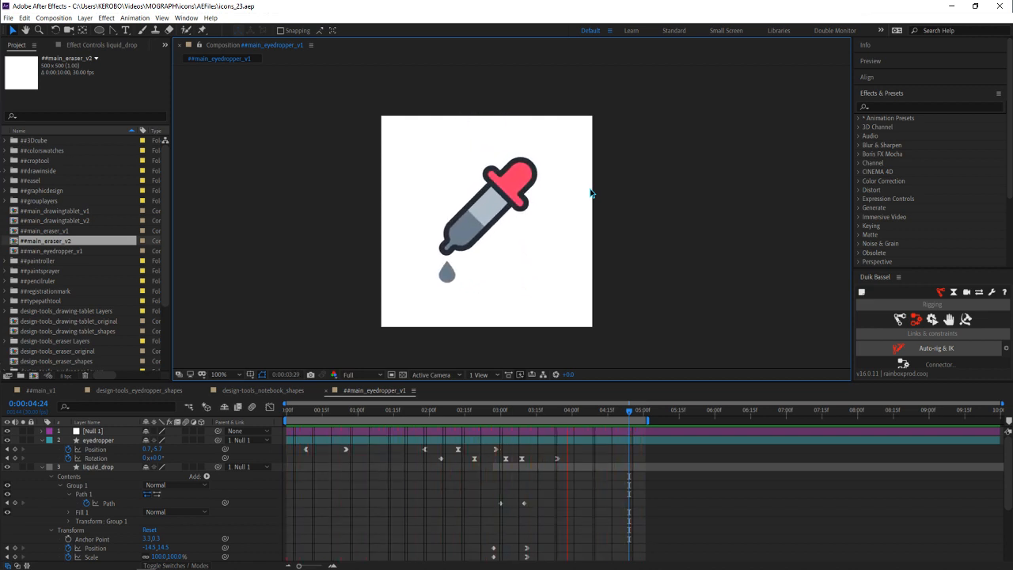
key("space")
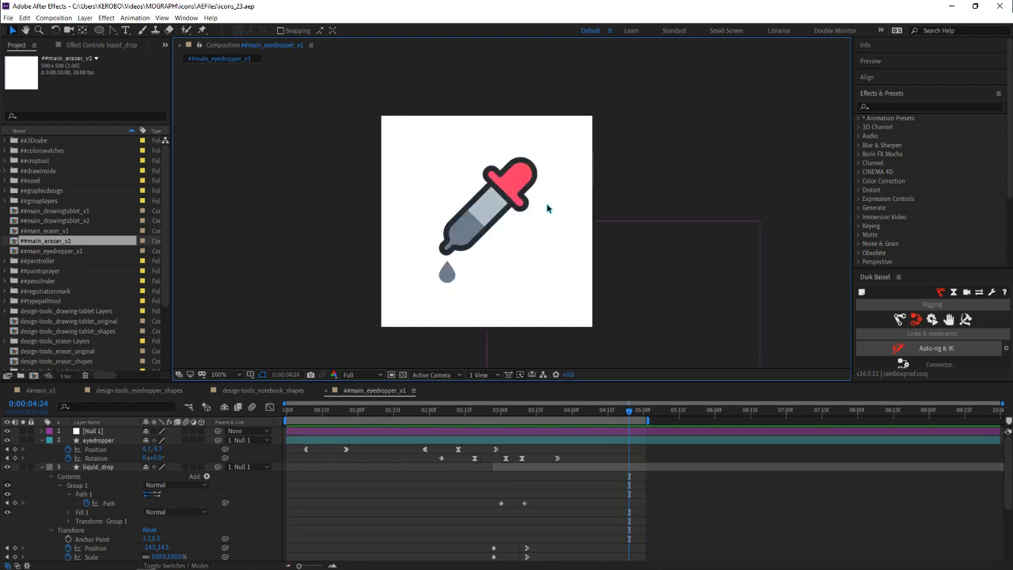
Duplicate the ##main_eyedropper_v1 composition, then open the copy and collapse its layer properties
left_click(72, 252)
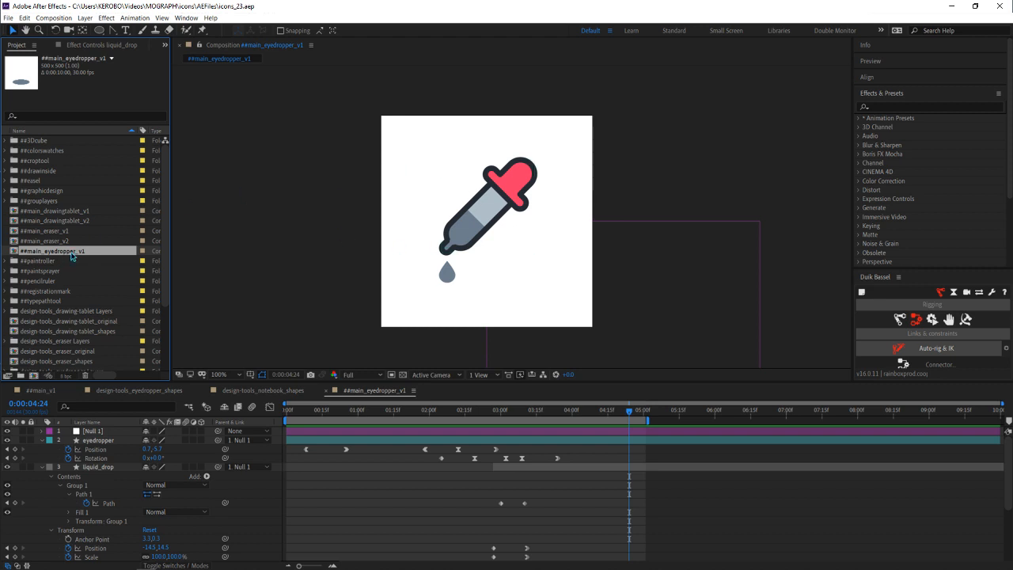
key("ctrl+d")
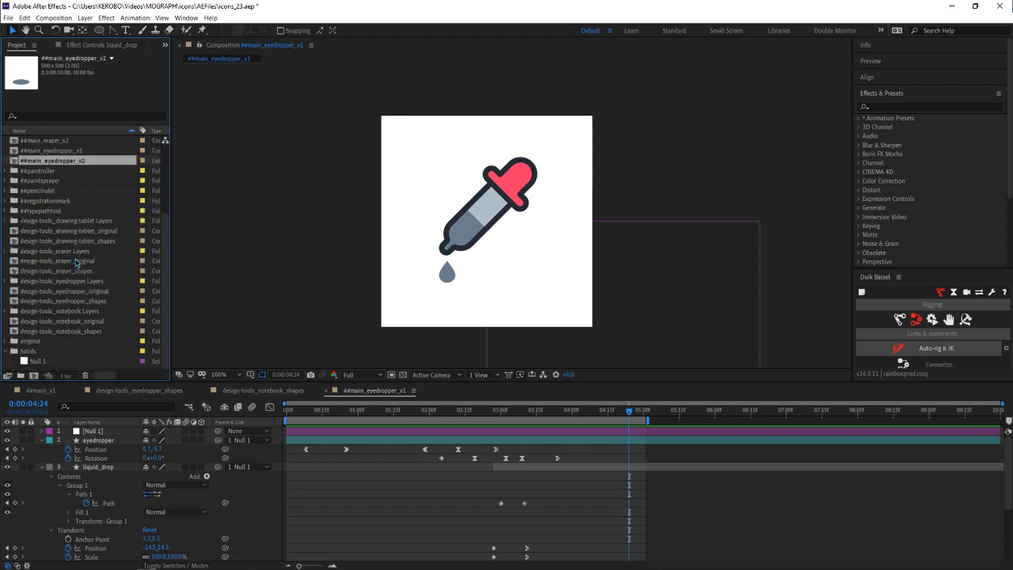
double_click(76, 161)
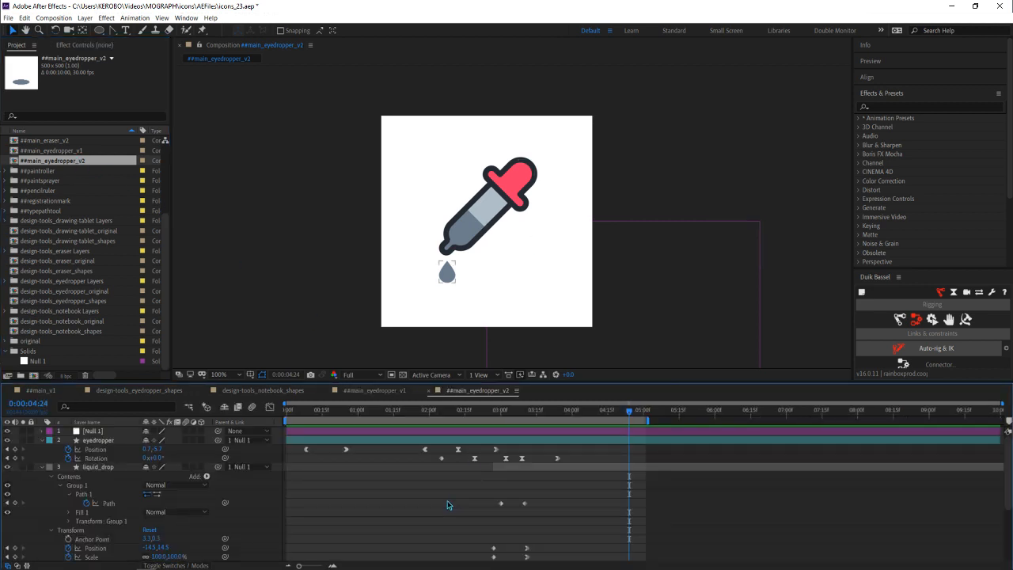
key("u")
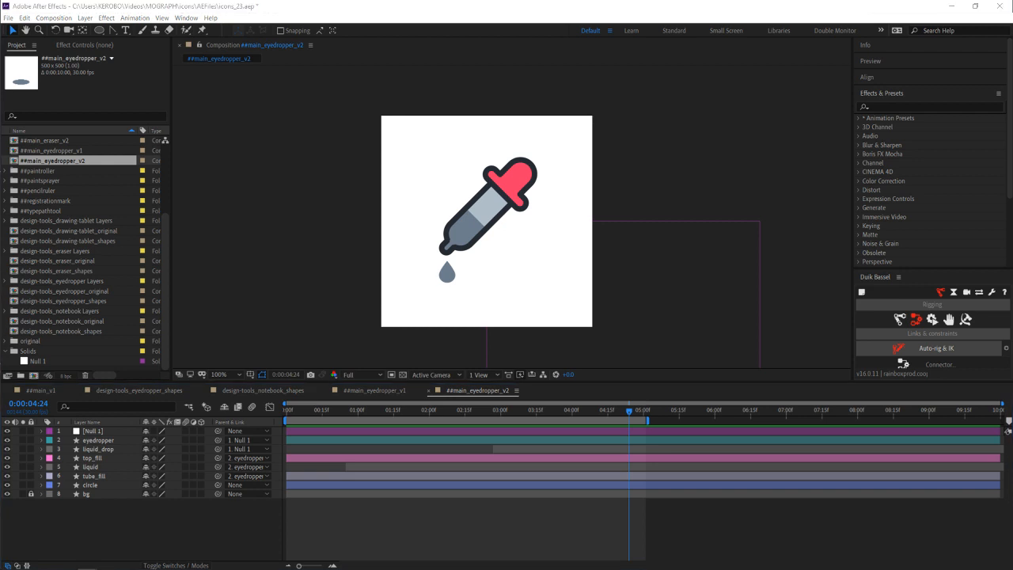
Review the eyedropper_v2.jpg storyboard in Photos, close it, and check the icon's final pose around 3:26 in After Effects
key("alt+Tab")
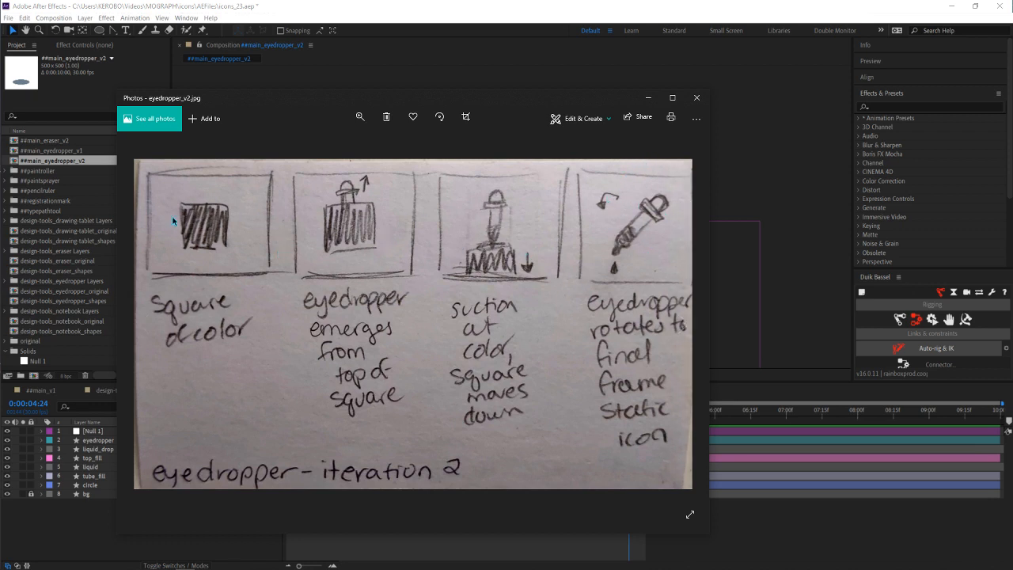
left_click(696, 98)
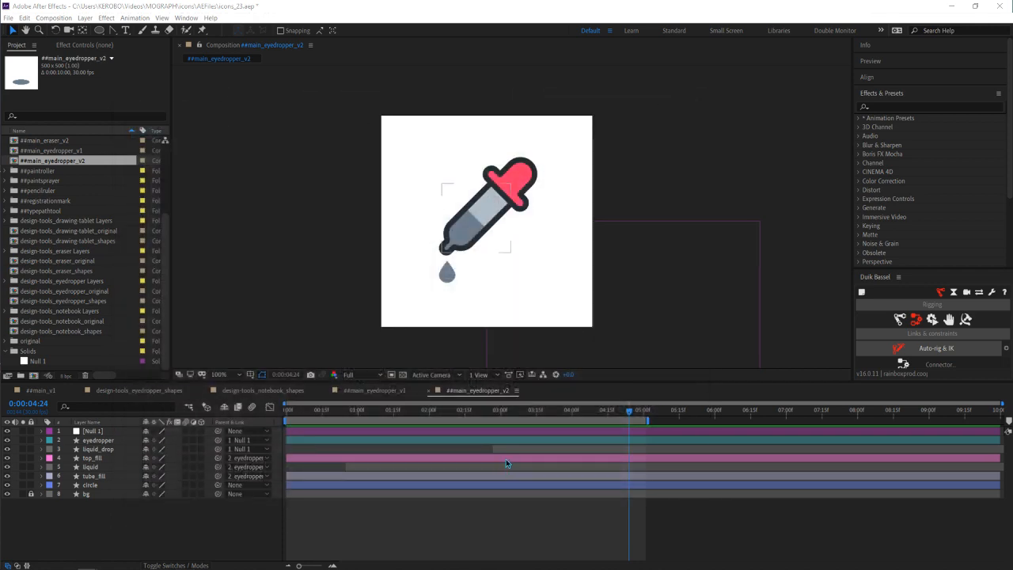
left_click(511, 448)
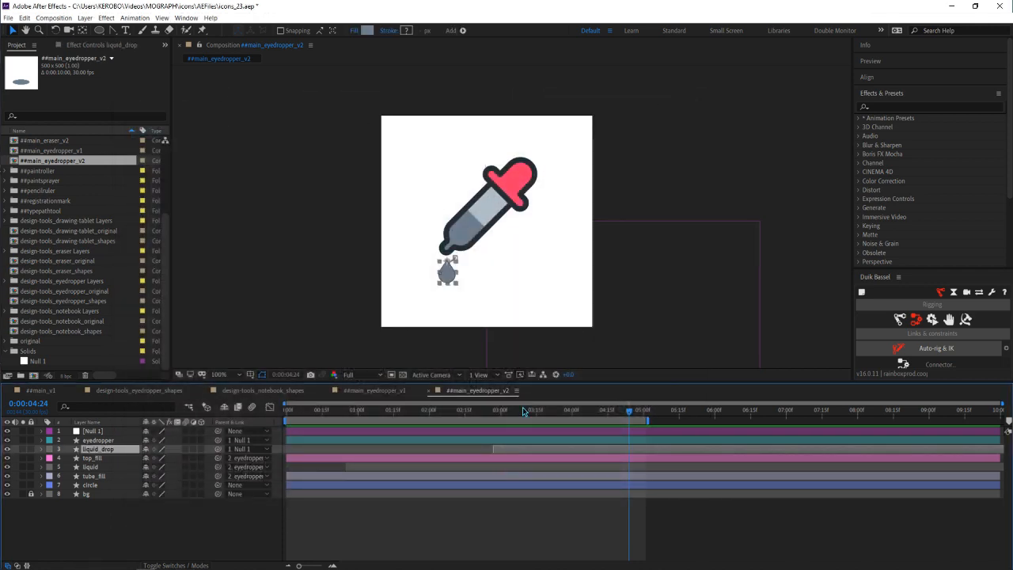
left_click_drag(523, 411, 562, 411)
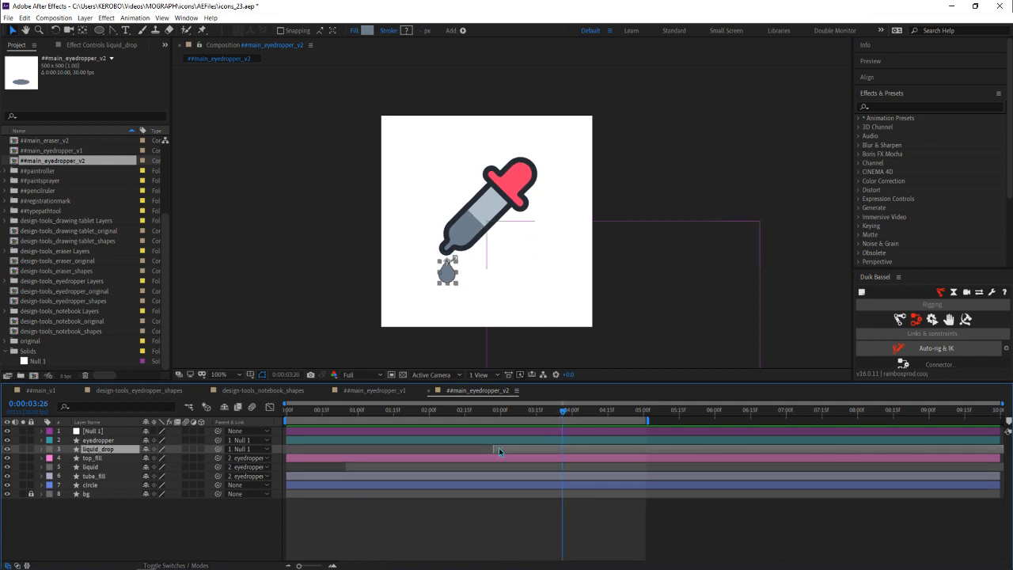
left_click(491, 513)
Shift all unlocked layers so that each one starts at 0:00
left_click_drag(305, 412, 286, 412)
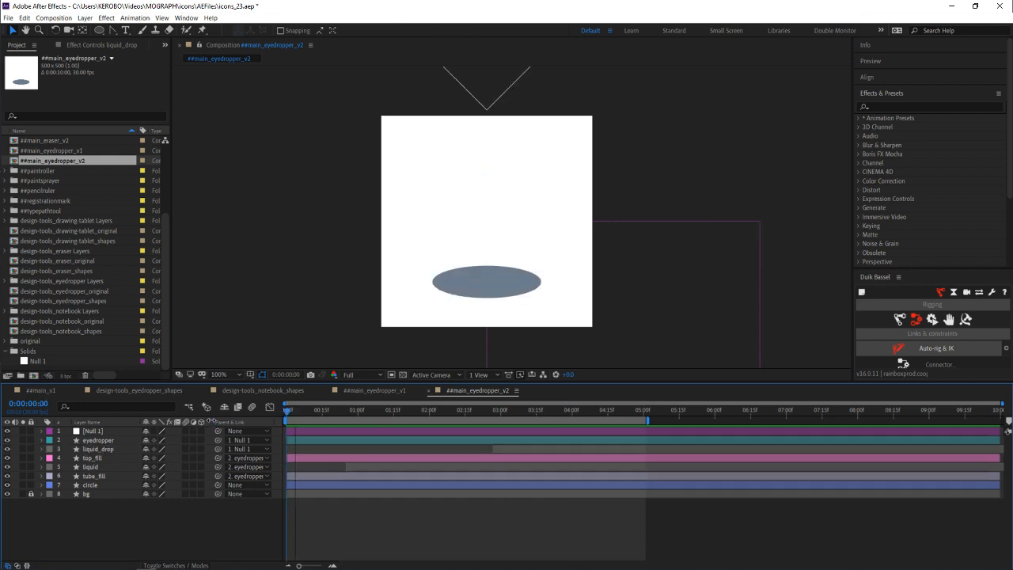
key("ctrl+a")
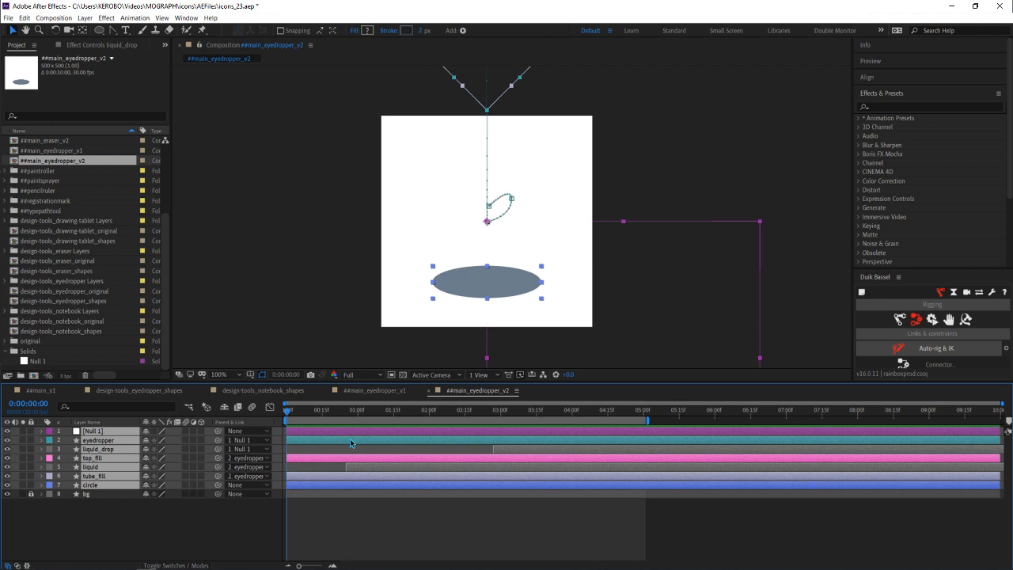
key("alt+[")
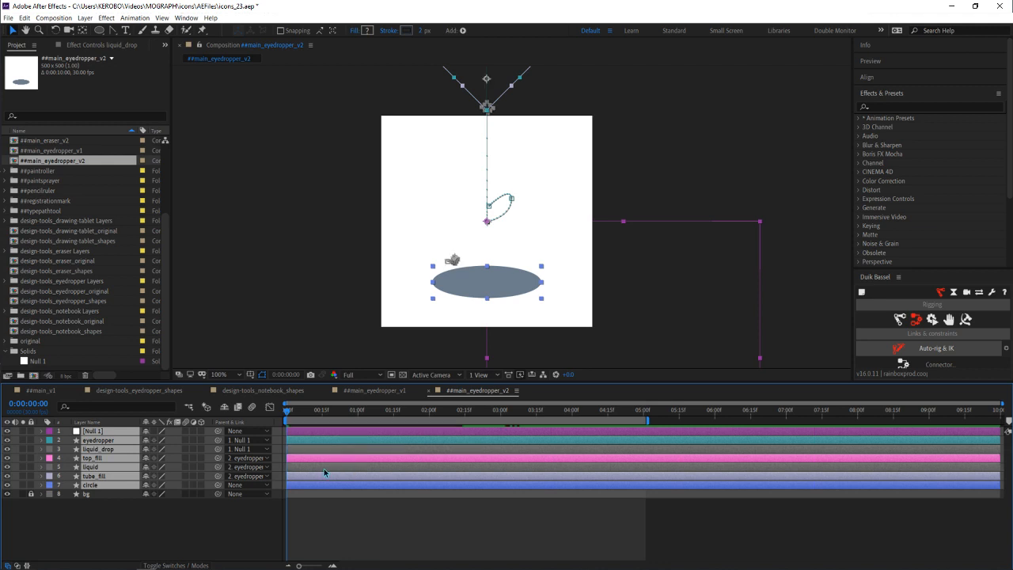
At 4:26, remove all keyframes from the eyedropper, liquid_drop, liquid and circle layers to keep only the final pose
key("u")
left_click(633, 410)
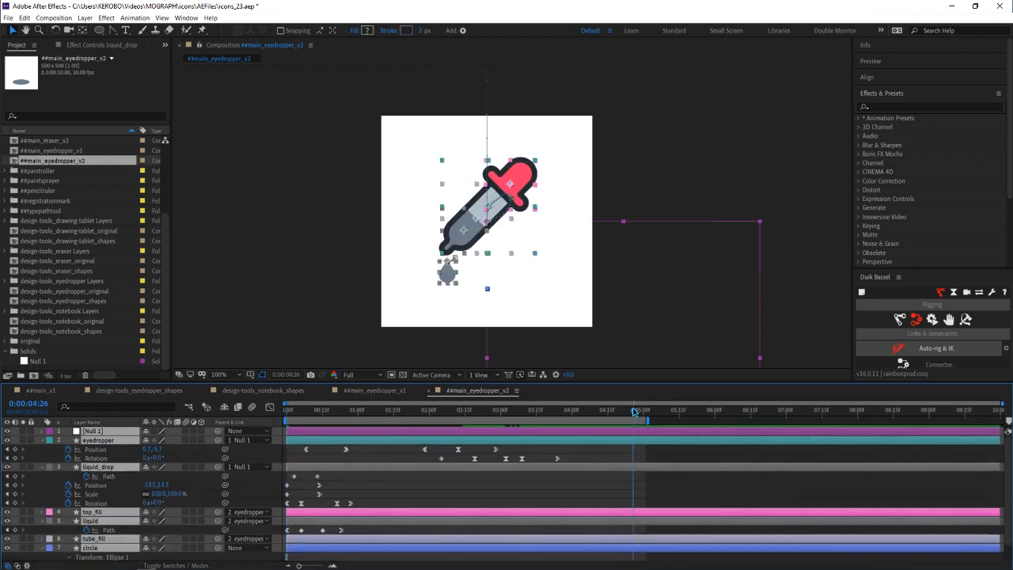
left_click_drag(68, 448, 60, 540)
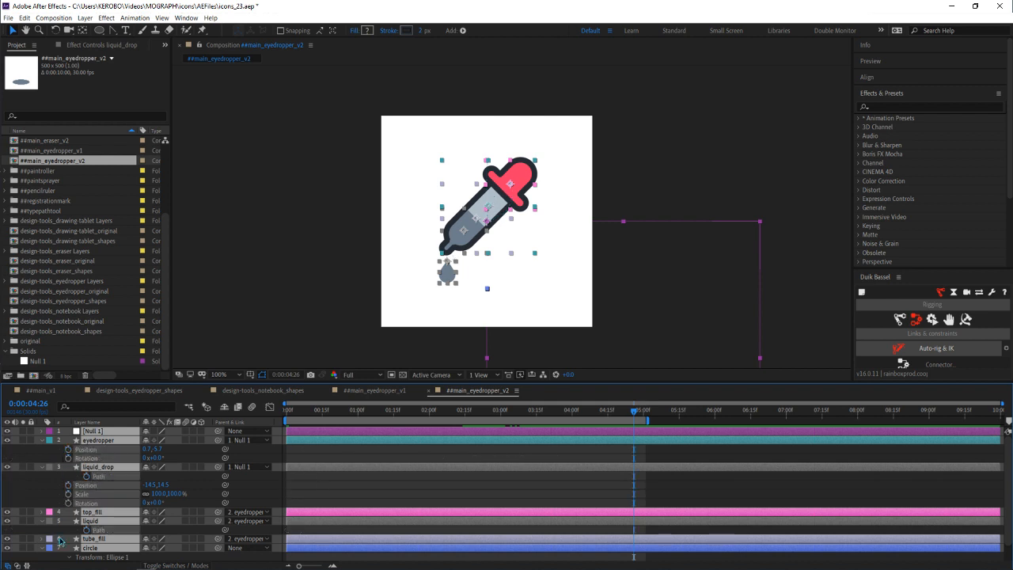
scroll(66, 563, "down", 1)
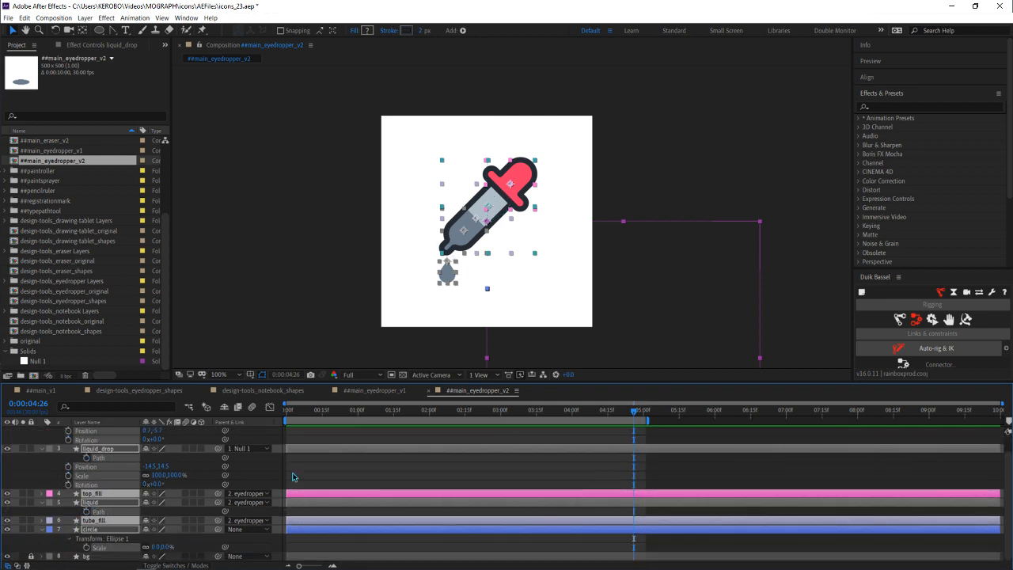
key("u")
left_click(388, 531)
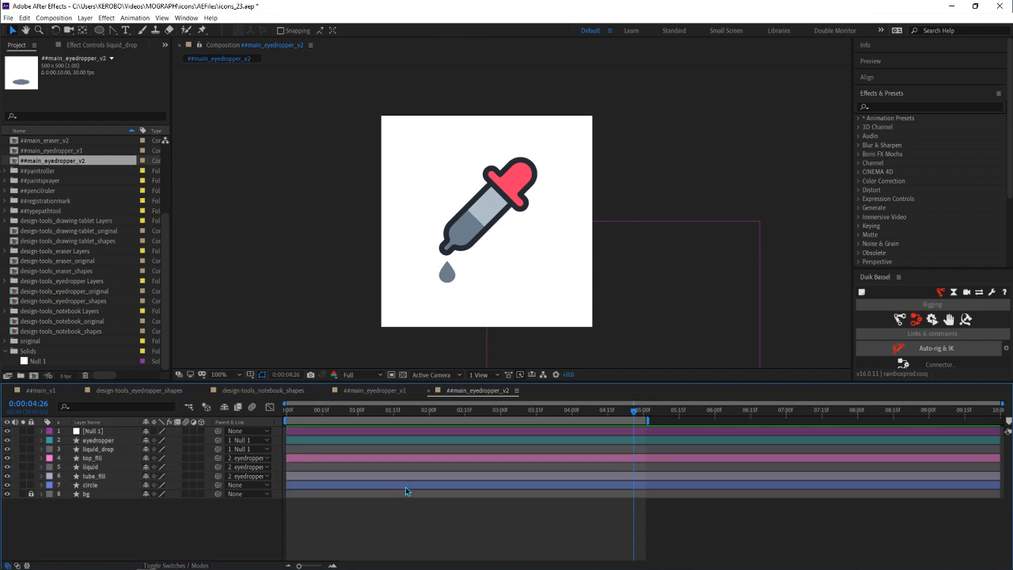
Return to 0:00, delete the circle layer, and save the project
left_click_drag(452, 410, 286, 412)
left_click(321, 485)
key("Delete")
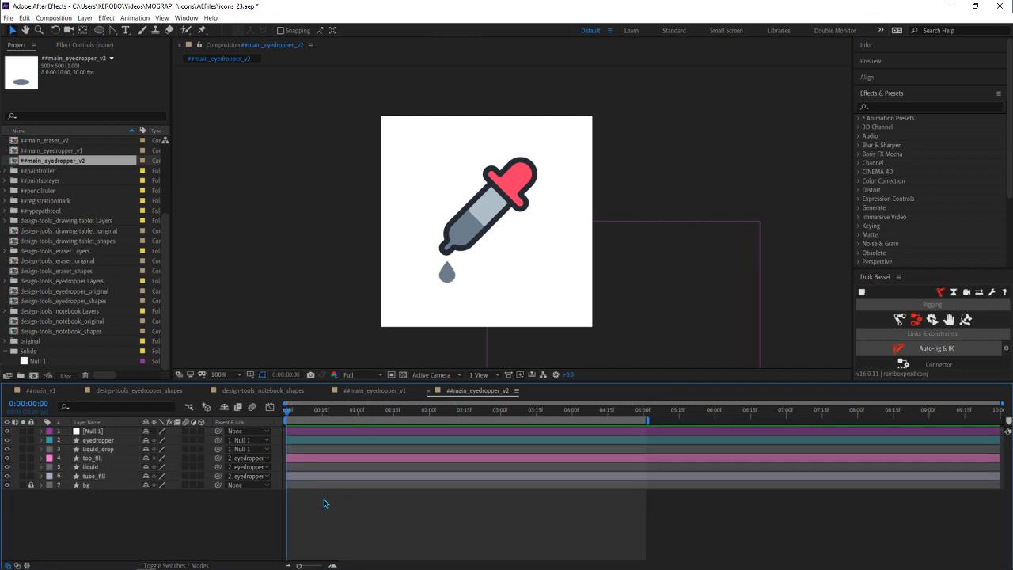
key("ctrl+s")
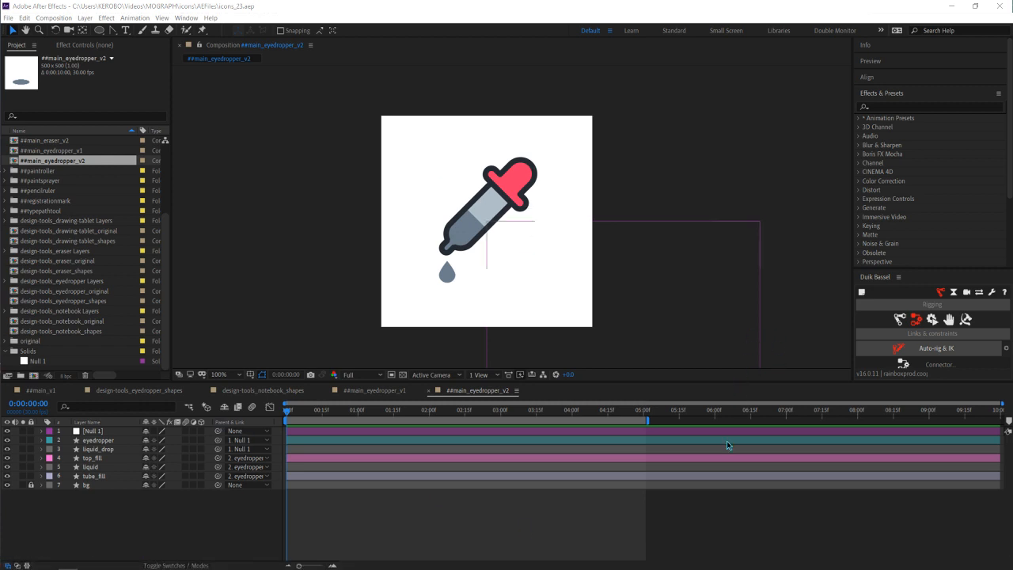
Open the ##main_drawingtablet_v1 composition and preview its animation at 100% view size
mouse_move(714, 568)
scroll(107, 247, "up", 3)
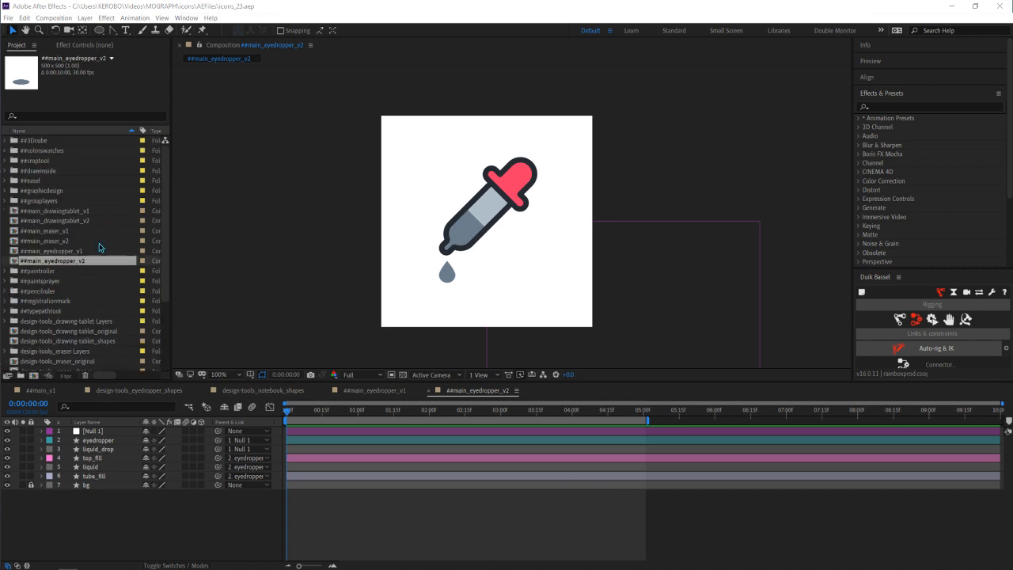
double_click(58, 211)
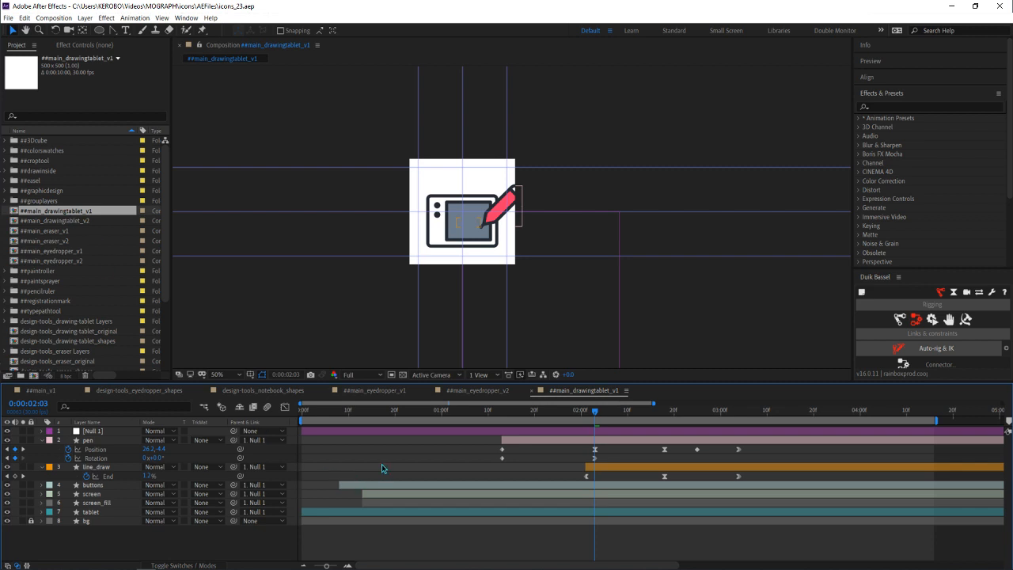
scroll(527, 264, "up", 2)
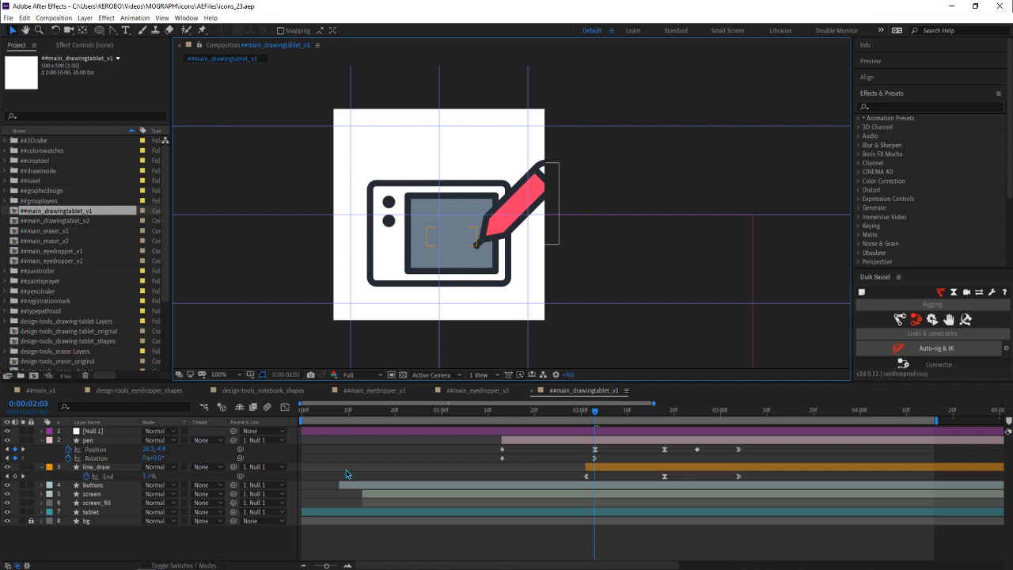
key("space")
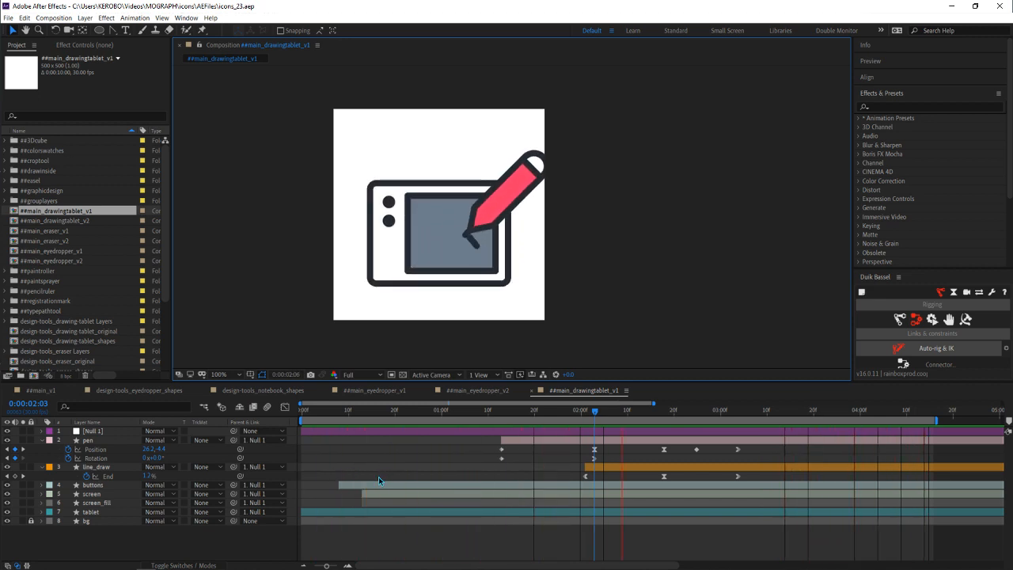
key("space")
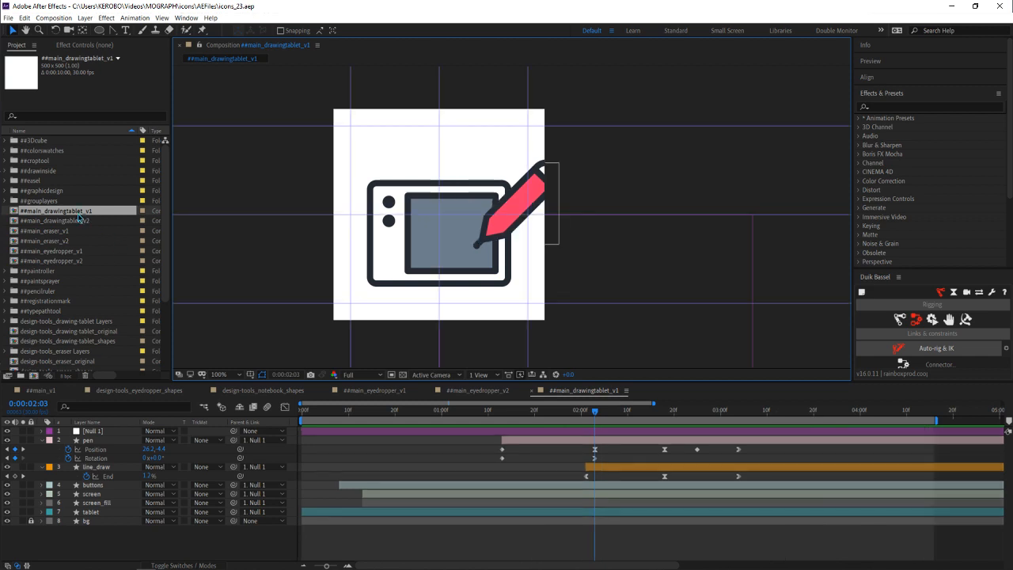
Open the ##main_drawingtablet_v2 composition and preview its animation as a reference
double_click(79, 221)
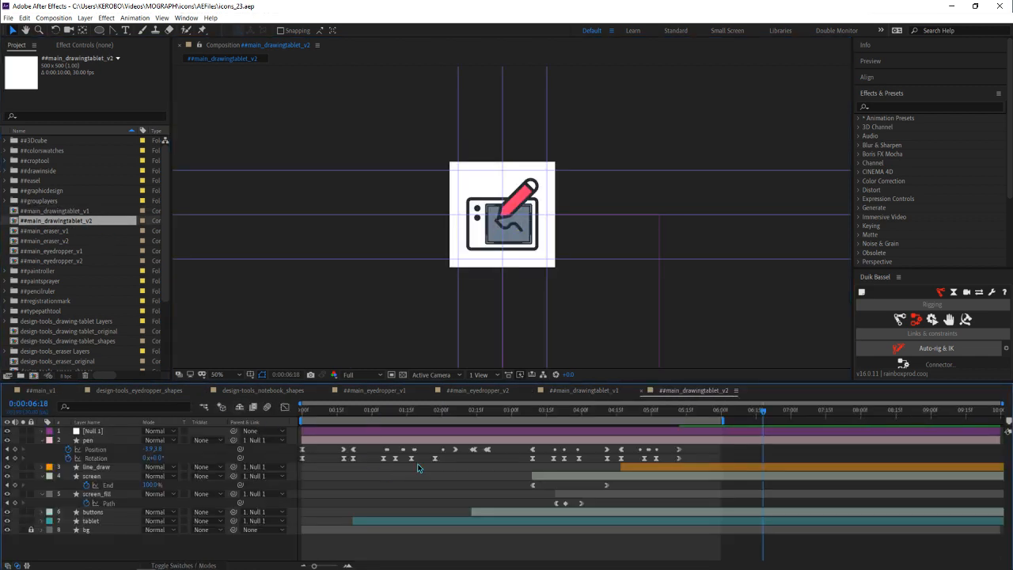
scroll(455, 287, "up", 2)
key("space")
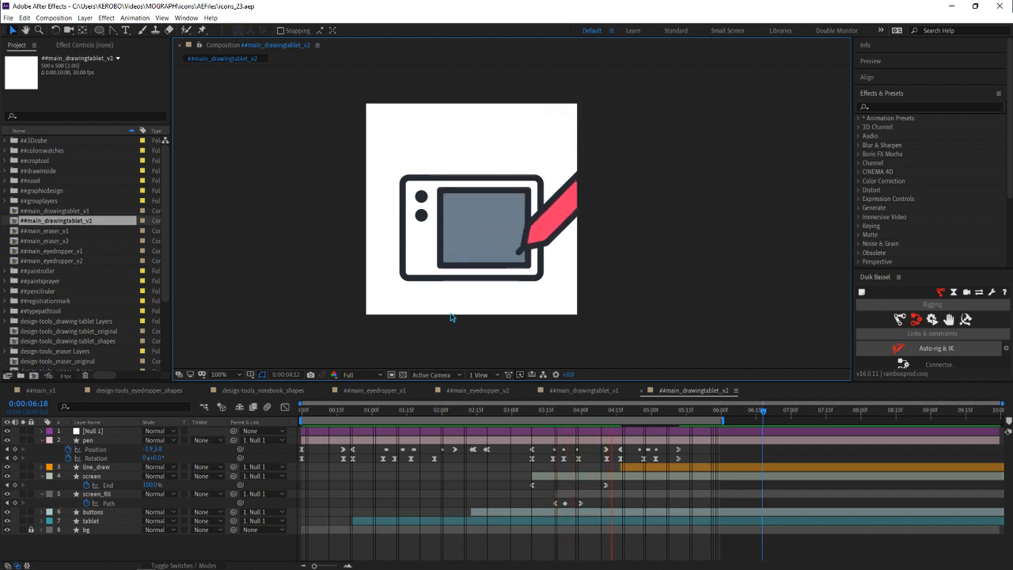
key("space")
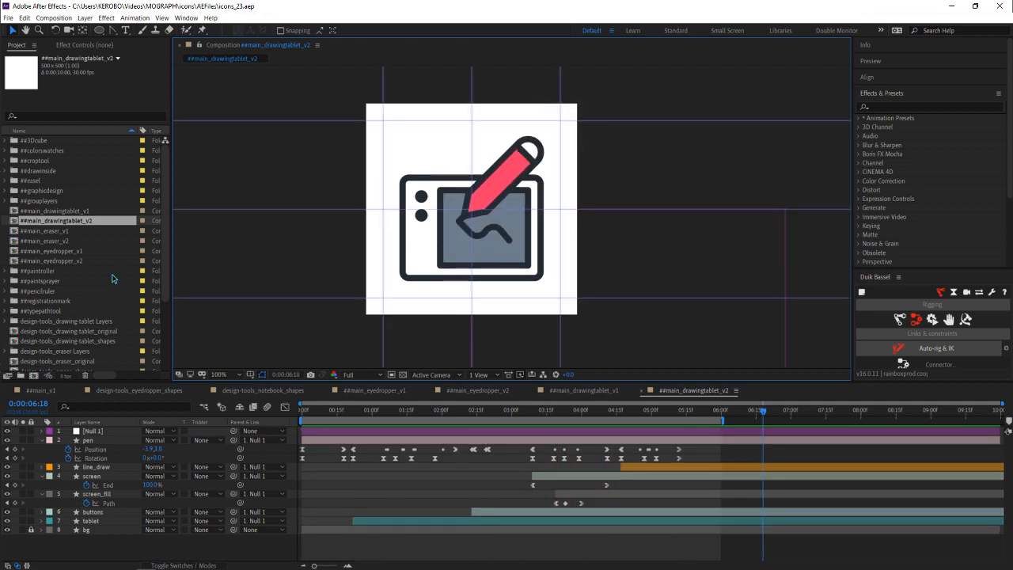
Open ##main_eraser_v2, scrub its animation up to about 1:10, and close its timeline
left_click(79, 241)
double_click(79, 241)
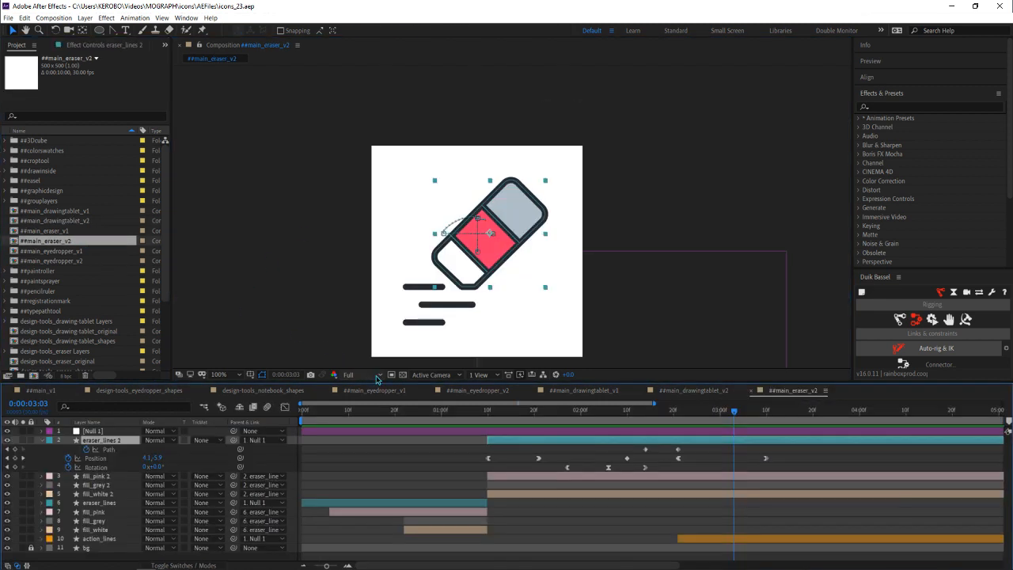
mouse_move(383, 412)
left_mouse_down()
mouse_move(406, 411)
mouse_move(324, 413)
mouse_move(497, 418)
left_mouse_up()
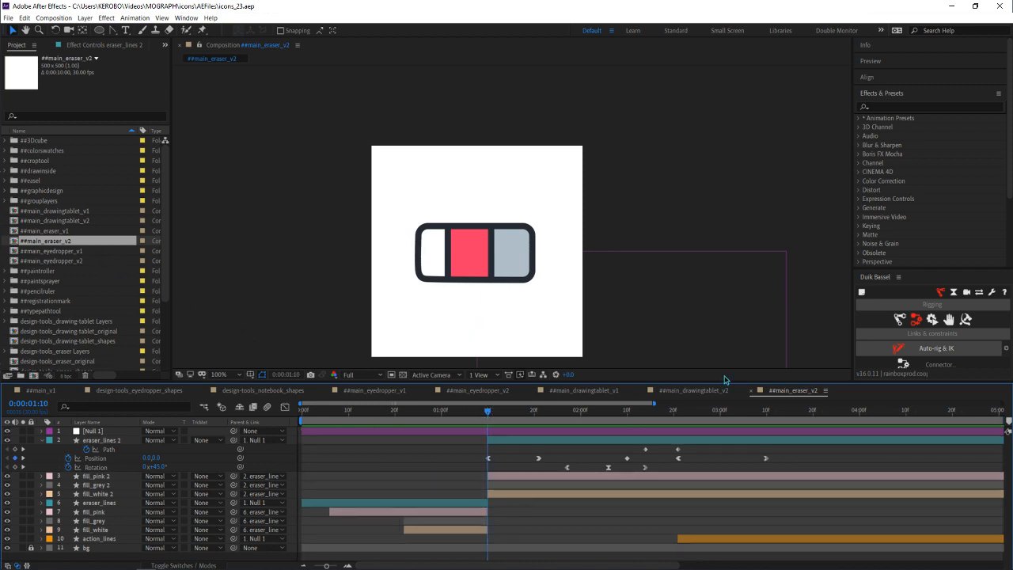
left_click(750, 394)
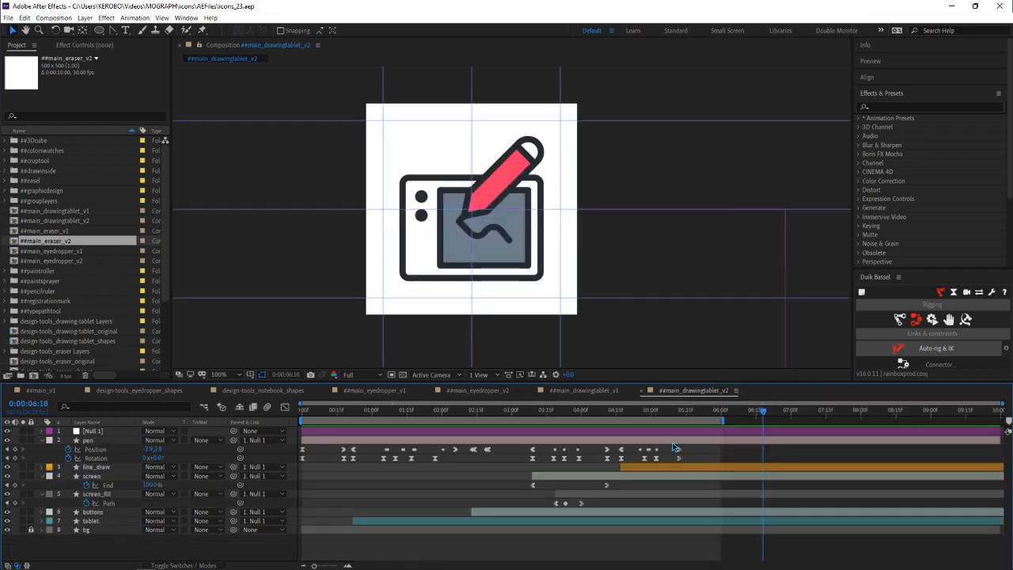
Preview the ##main_drawingtablet_v2 animation, select the pen layer, and enlarge the composition view to 200%
key("space")
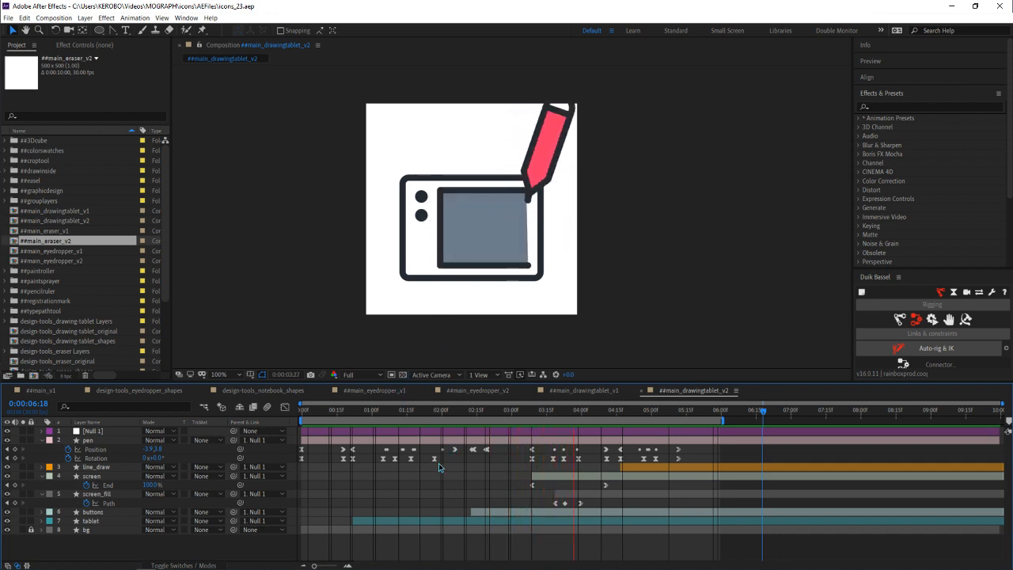
key("space")
left_click(348, 443)
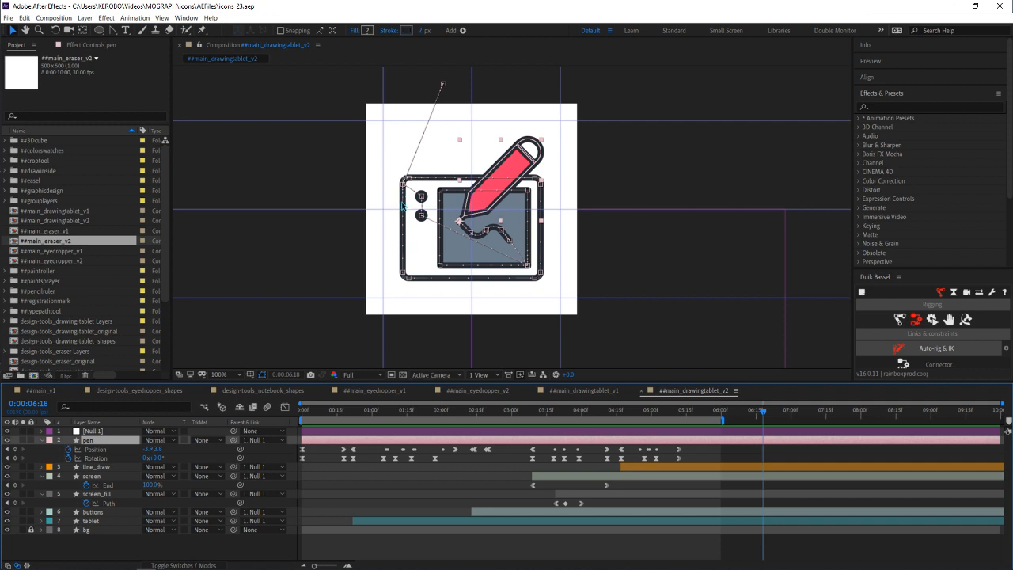
scroll(413, 244, "up", 1)
left_click_drag(414, 258, 428, 257)
key("v")
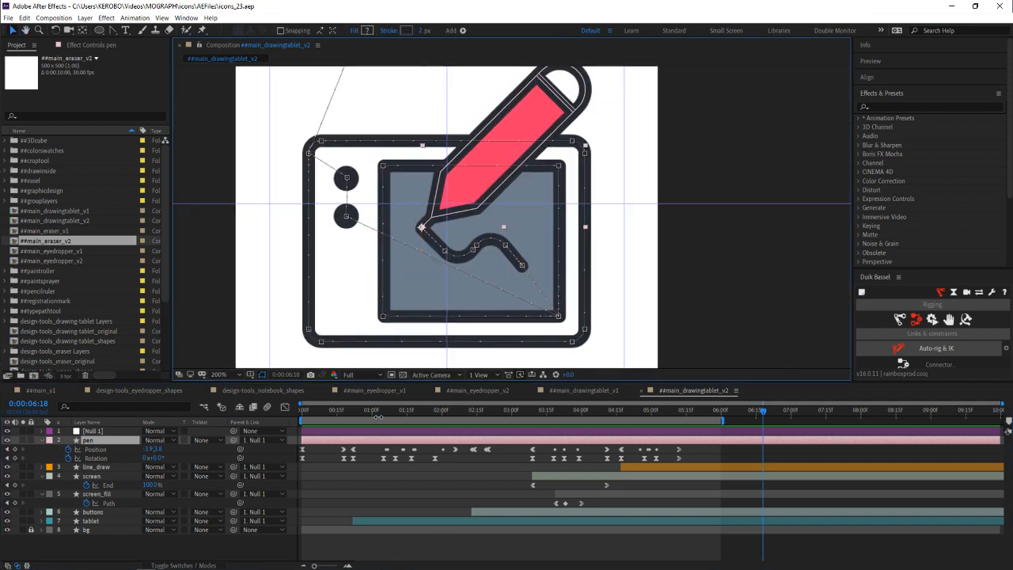
Scrub through the pen's tracing motion around the tablet outline and examine its Position keyframe at 0:22
left_click_drag(379, 417, 427, 417)
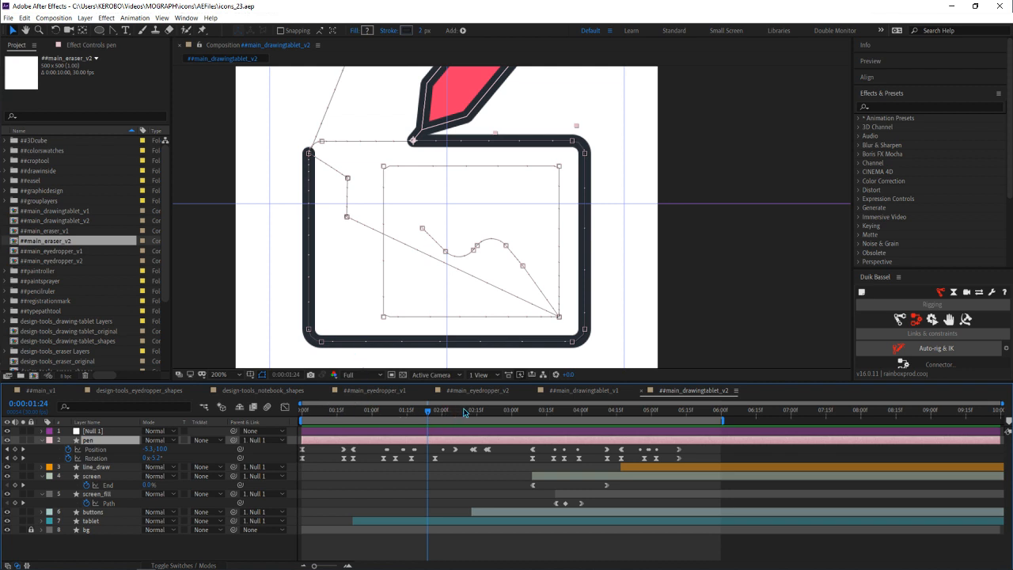
key("space")
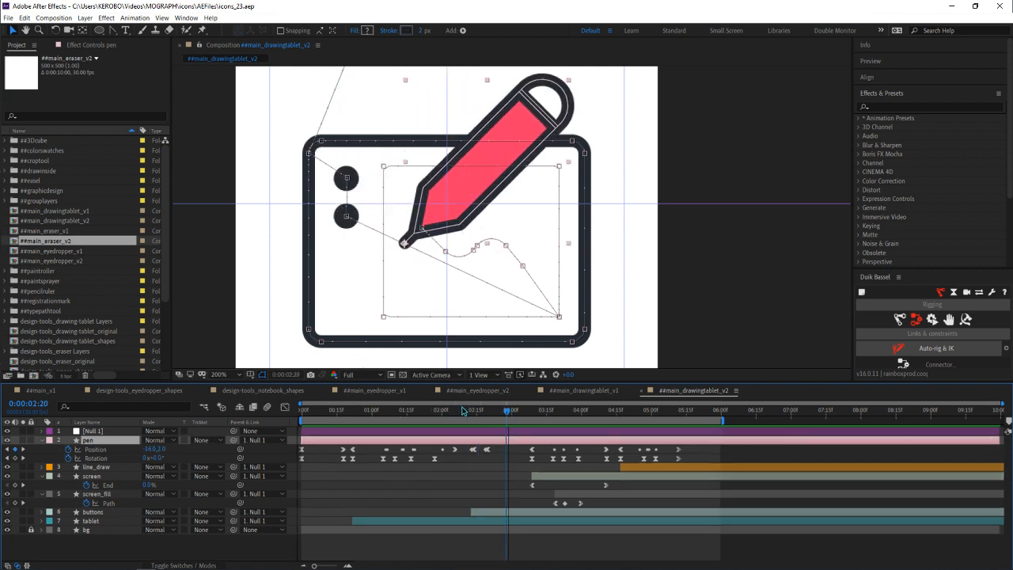
left_click_drag(463, 409, 356, 415)
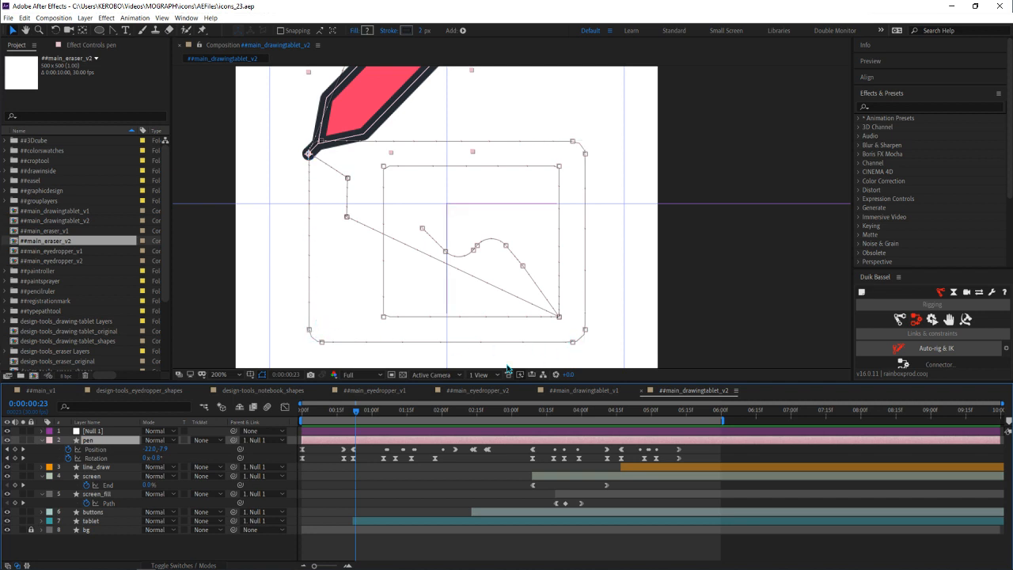
left_click(349, 414)
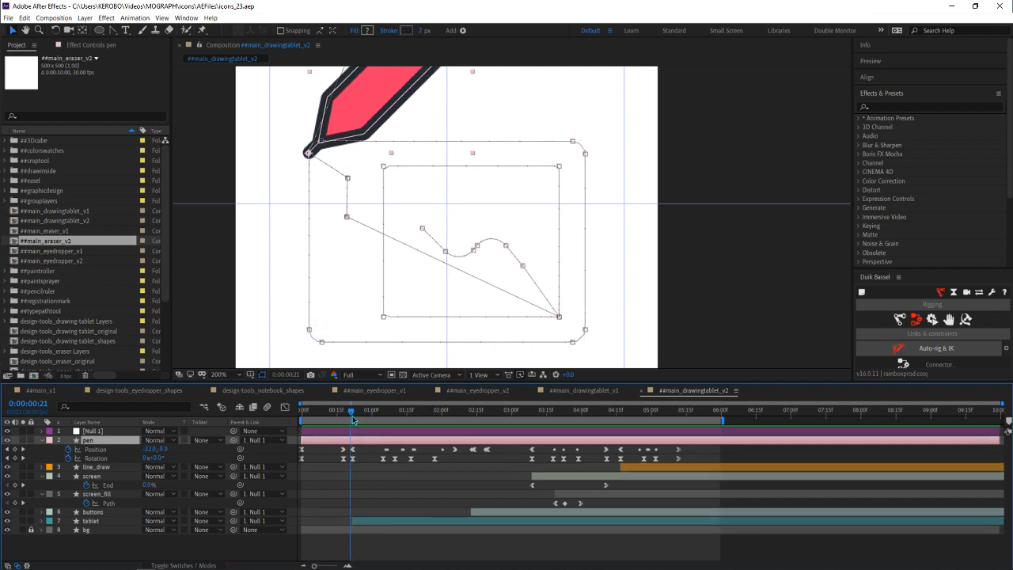
left_click(353, 450)
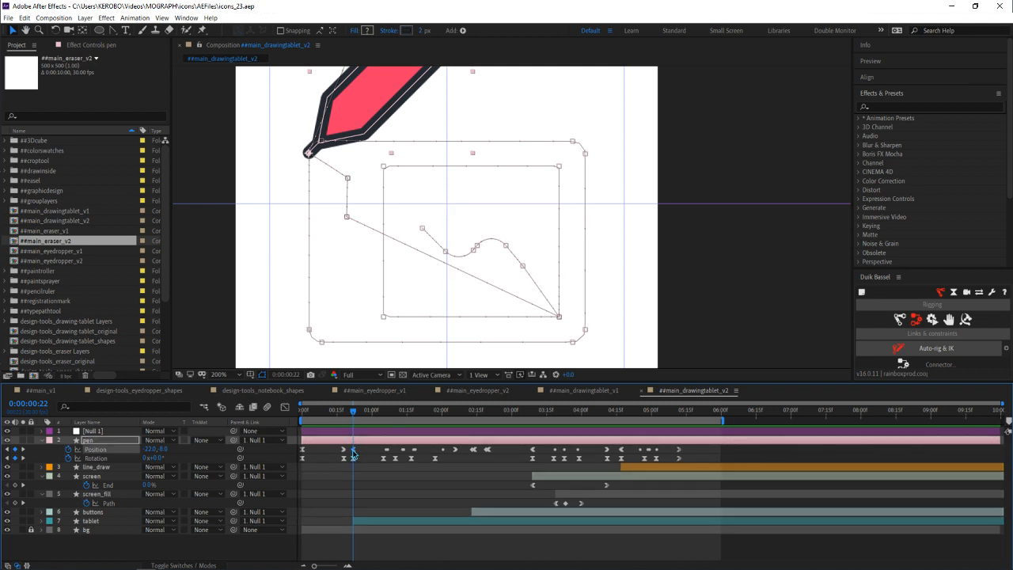
left_click(454, 410)
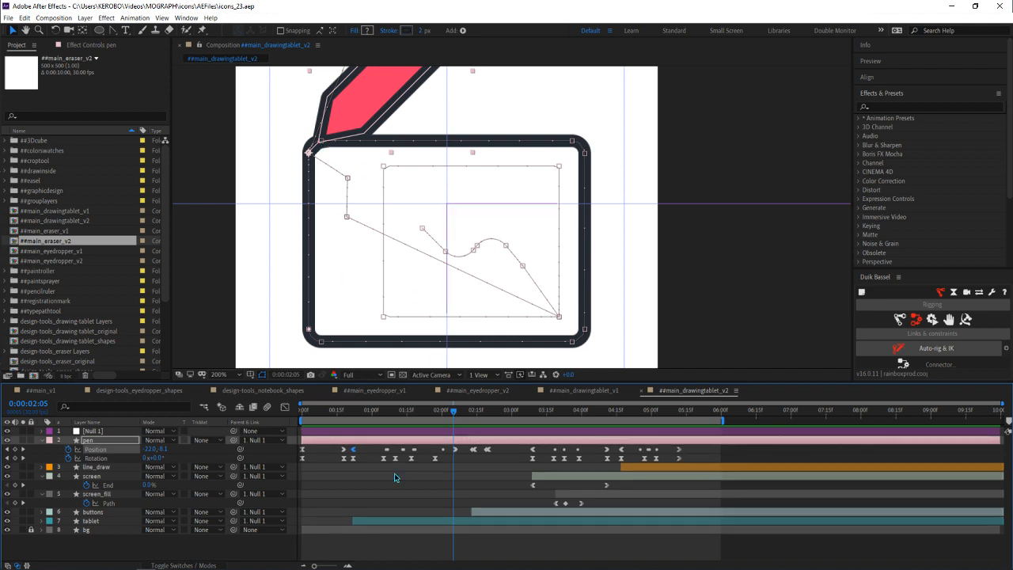
Expand the tablet layer's Trim Paths 1 properties and go to its first End keyframe at 0:22
left_click(419, 520)
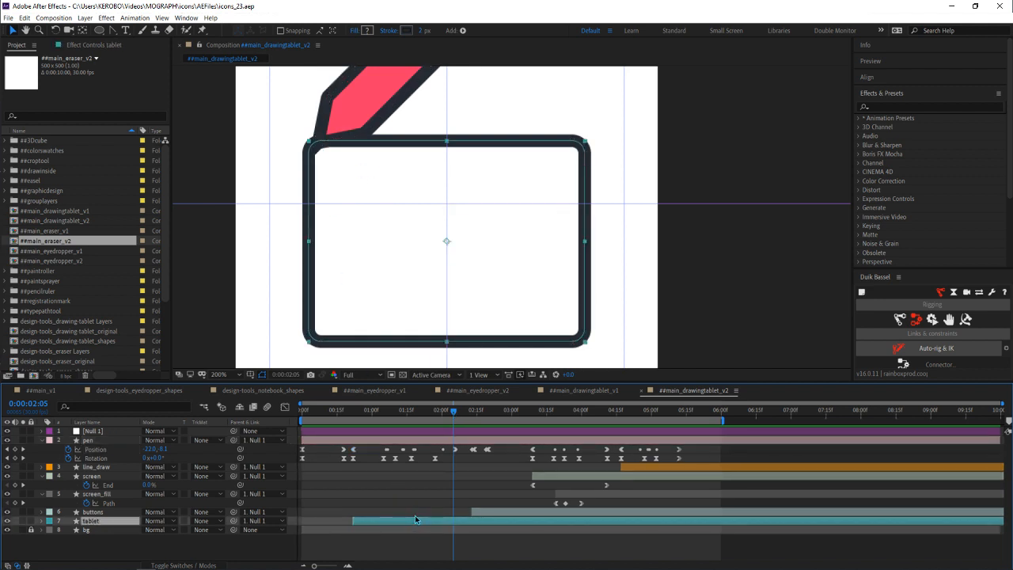
key("u")
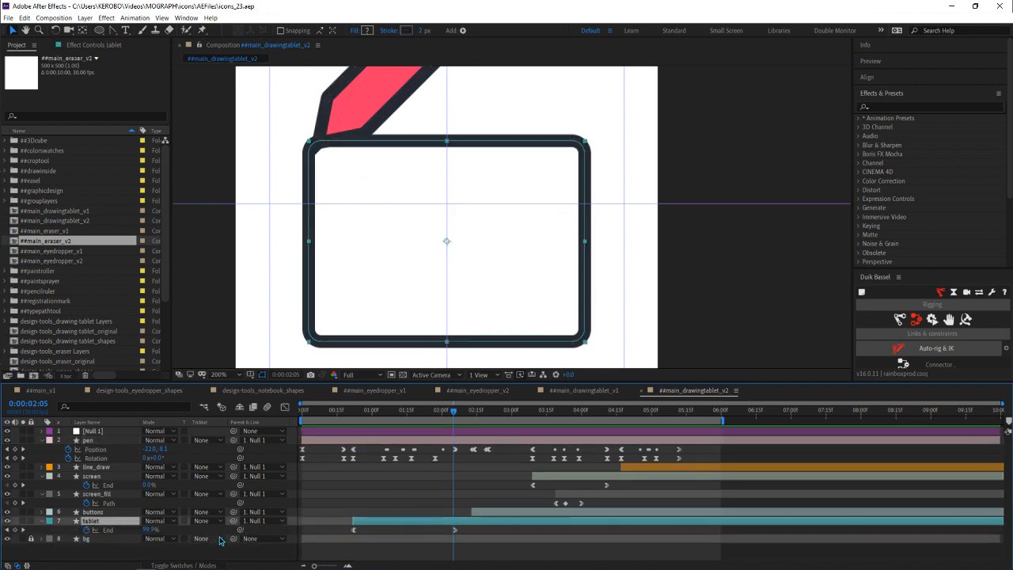
left_click(42, 521)
left_click(42, 521)
scroll(63, 532, "down", 2)
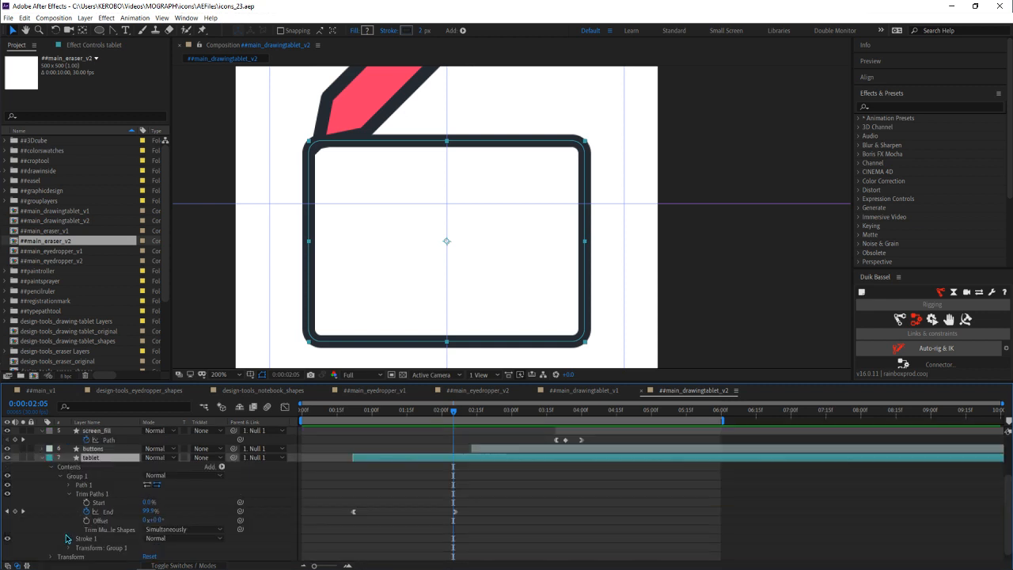
left_click(107, 495)
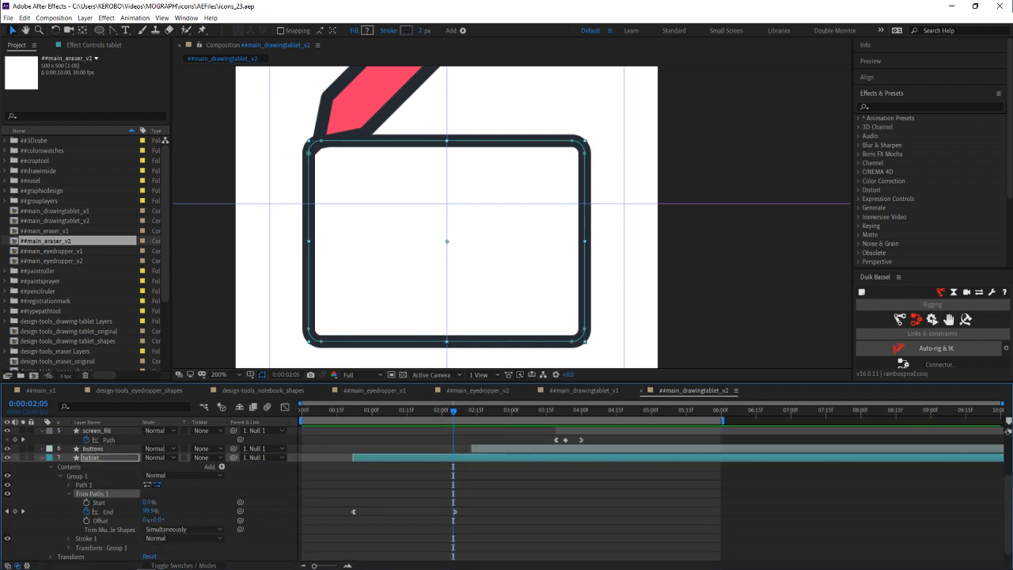
left_click(9, 512)
scroll(309, 497, "up", 3)
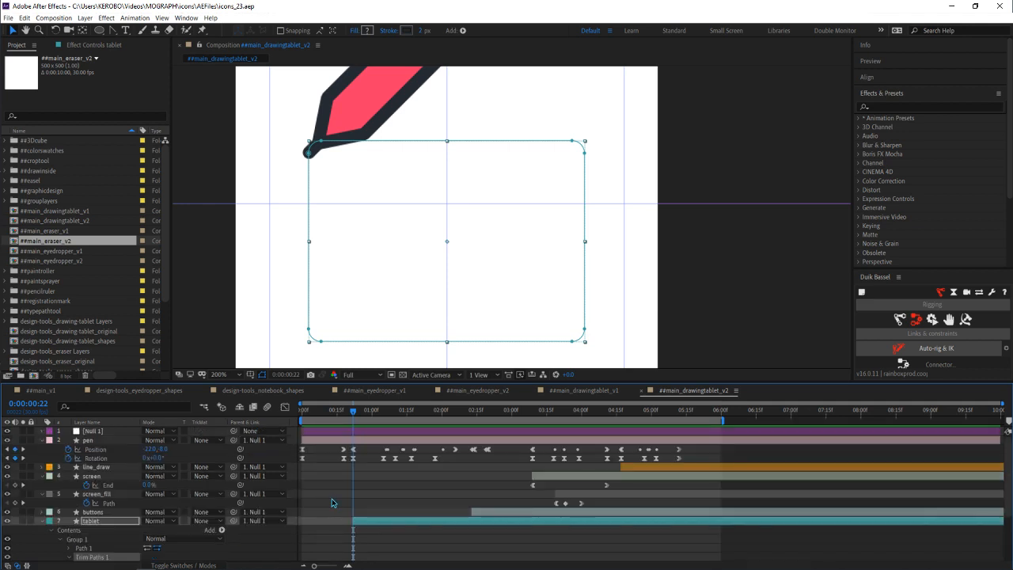
Compare the timing of the pen's Position keyframes with the tablet's Trim Paths End keyframes at 0:22 and 2:06
left_click(354, 449)
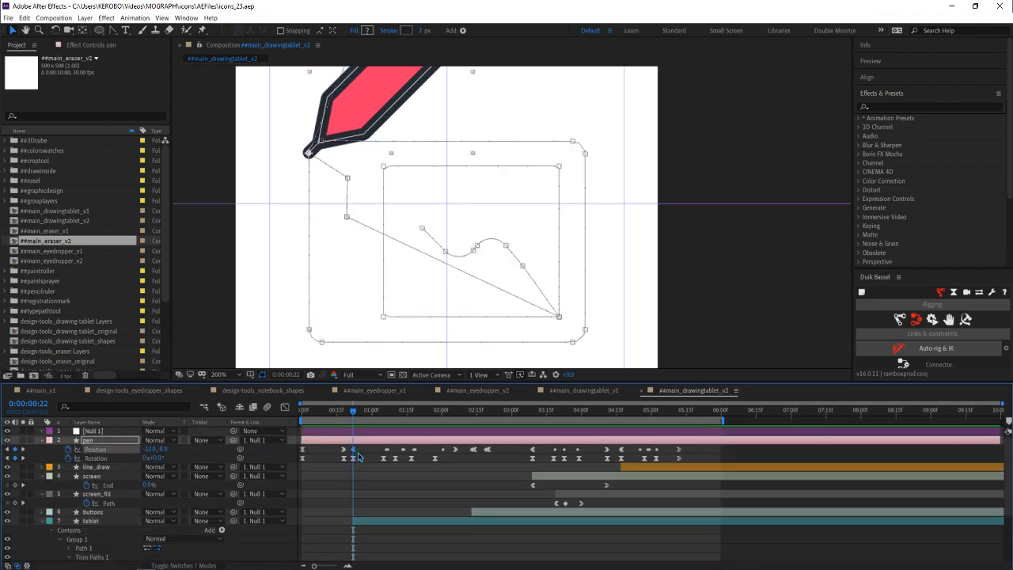
scroll(356, 480, "down", 3)
left_click_drag(356, 479, 342, 524)
left_click(356, 504)
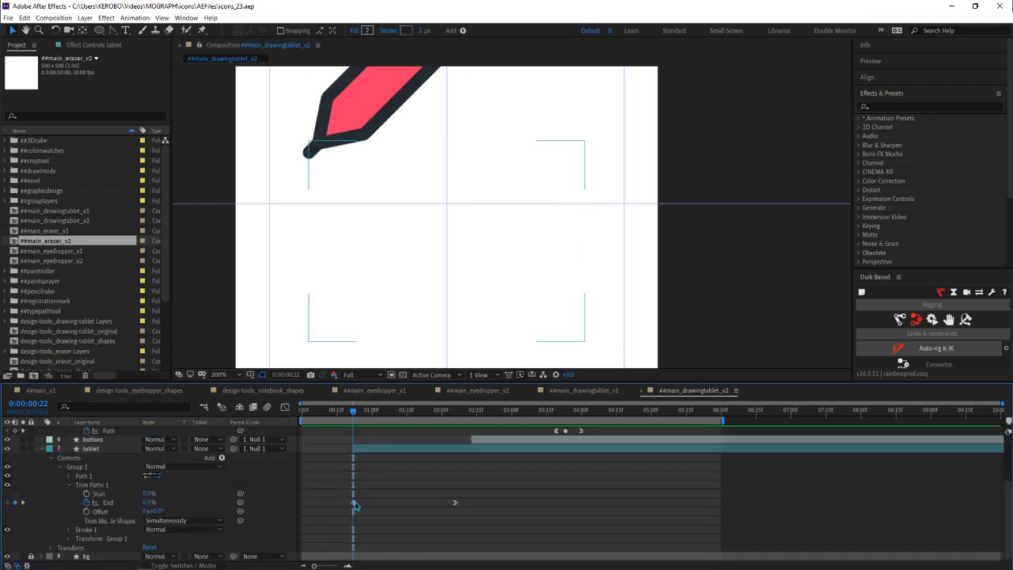
scroll(360, 498, "up", 3)
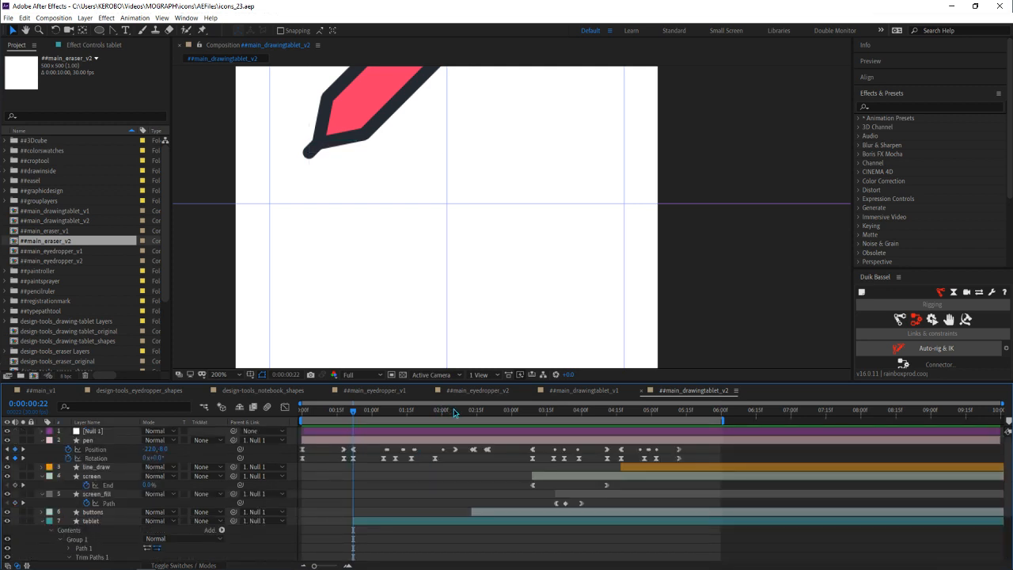
left_click(454, 412)
scroll(360, 490, "down", 3)
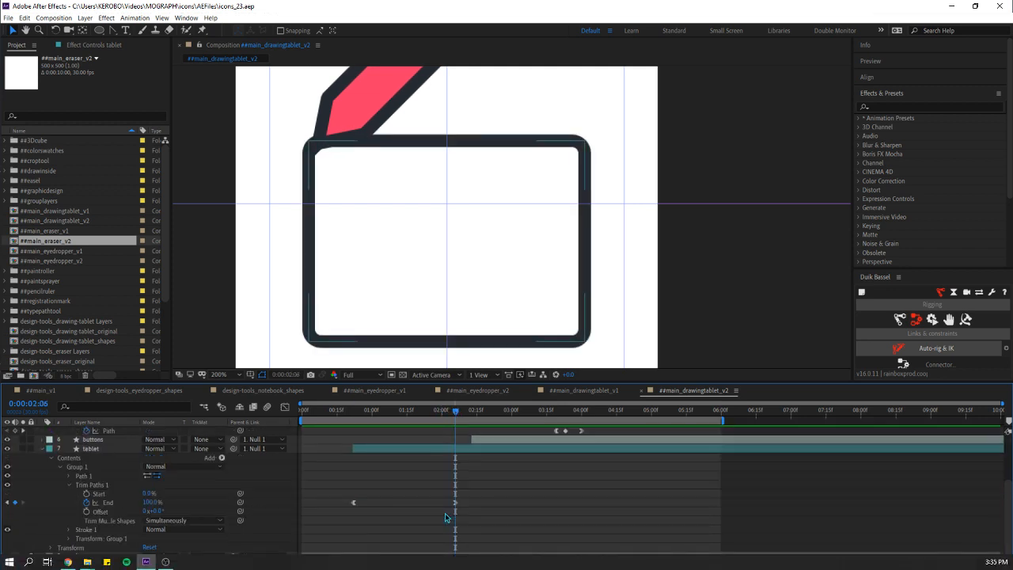
Scrub the tablet drawing animation through to 5:08 and return the composition view to 100%
left_click(361, 412)
left_click_drag(361, 413, 404, 415)
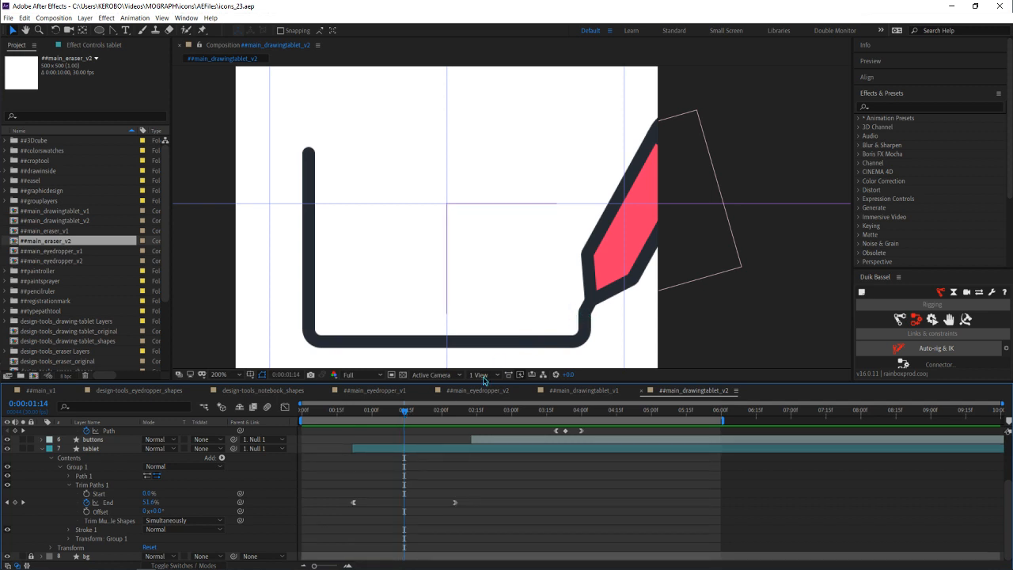
mouse_move(407, 412)
left_mouse_down()
mouse_move(523, 422)
mouse_move(670, 415)
left_mouse_up()
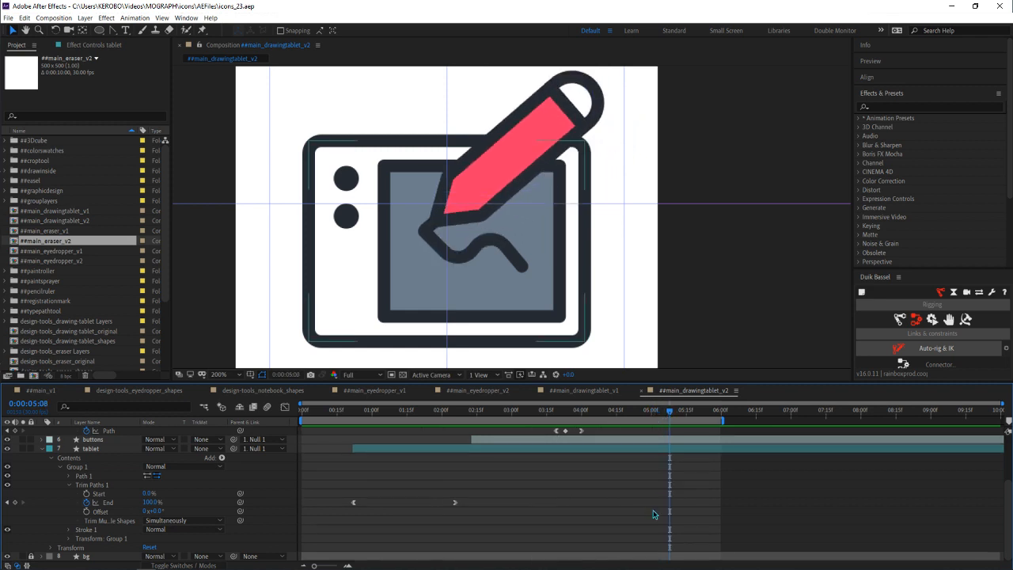
key("u")
left_click(623, 480)
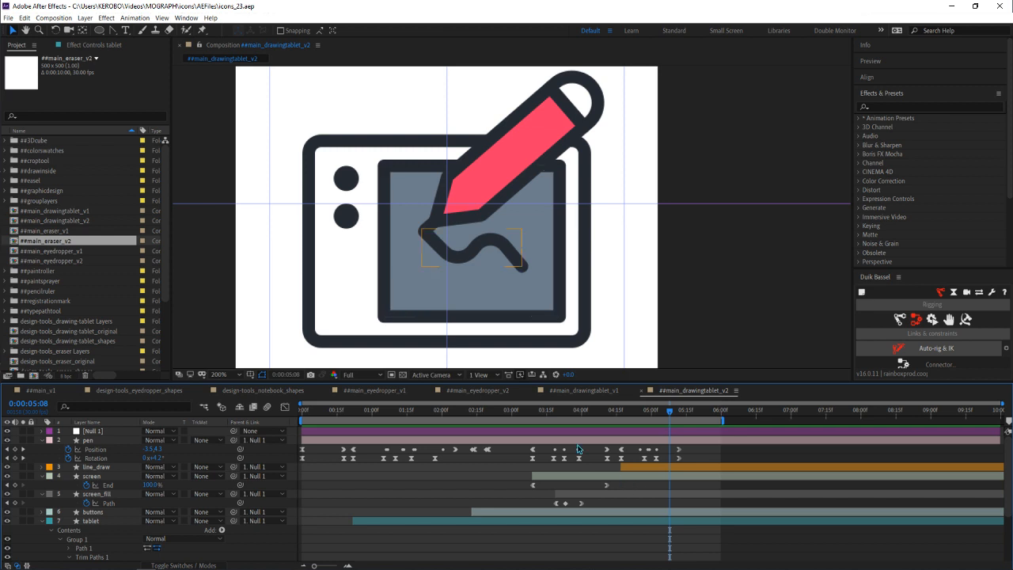
scroll(526, 255, "down", 2)
mouse_move(554, 259)
left_mouse_down()
mouse_move(558, 237)
mouse_move(558, 252)
left_mouse_up()
key("v")
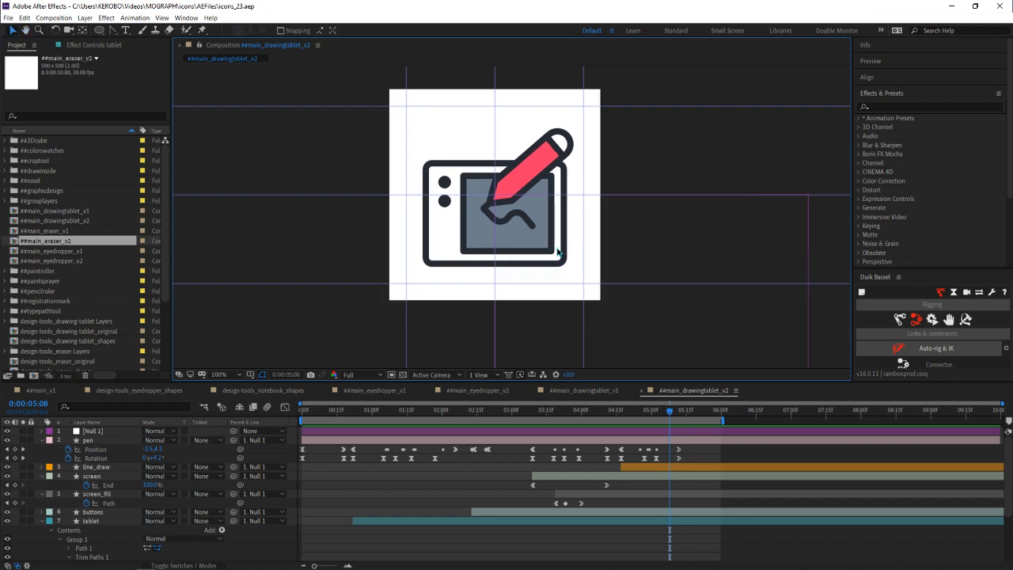
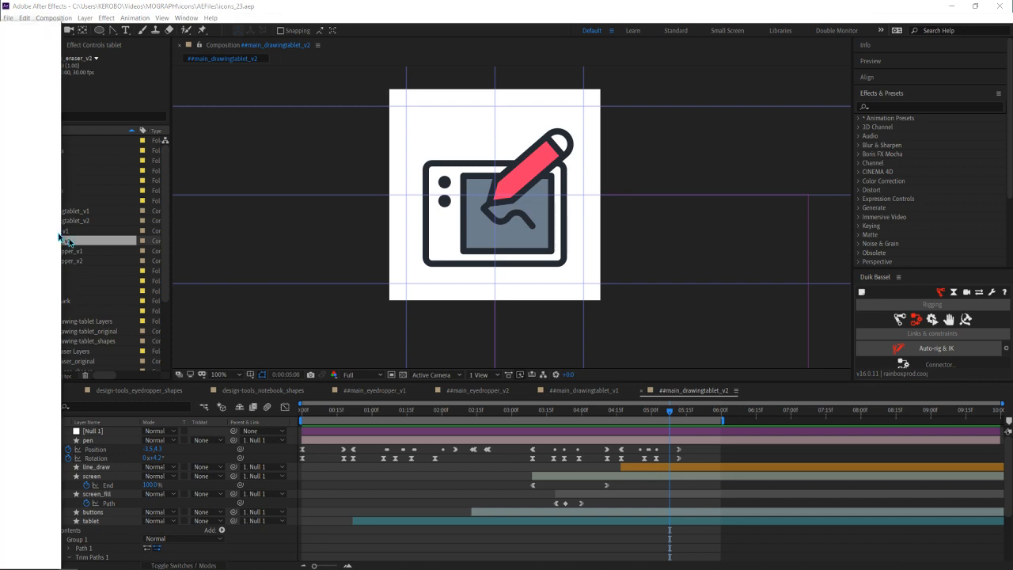
Switch to the browser, look through the InVision graphic design and freelance icon pack page, and return to After Effects
left_click_drag(64, 237, 520, 3)
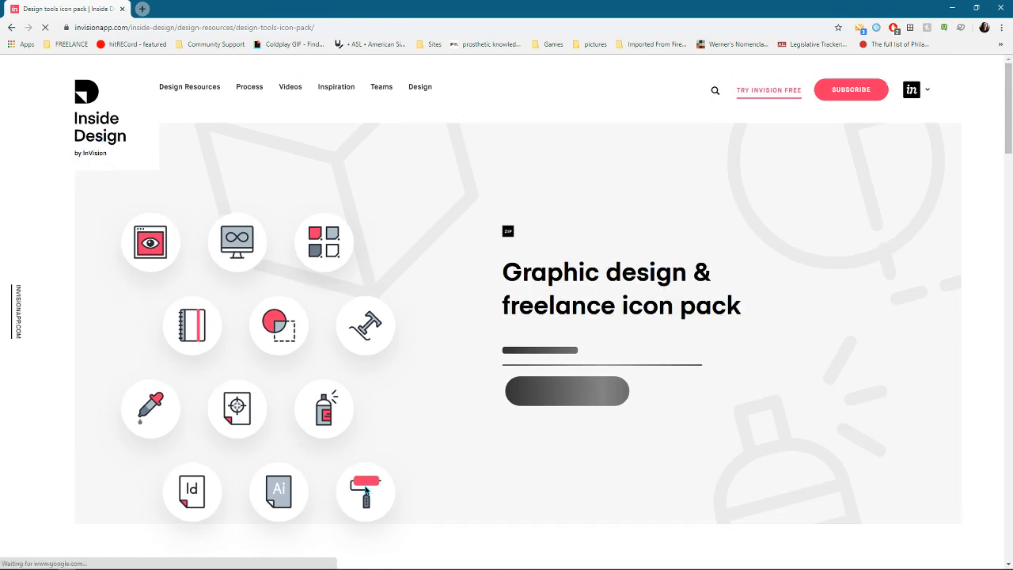
scroll(602, 182, "down", 1)
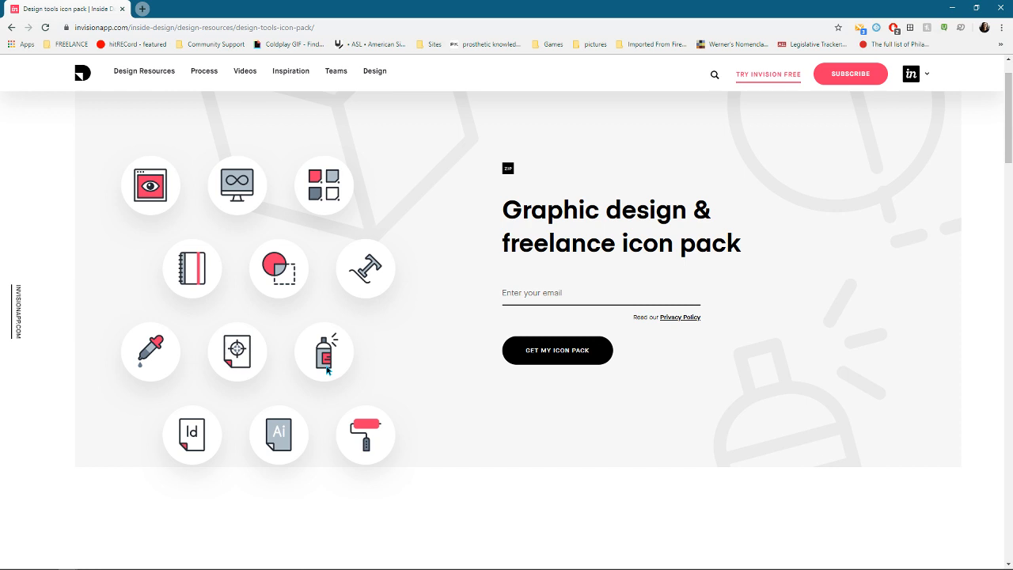
scroll(170, 343, "up", 1)
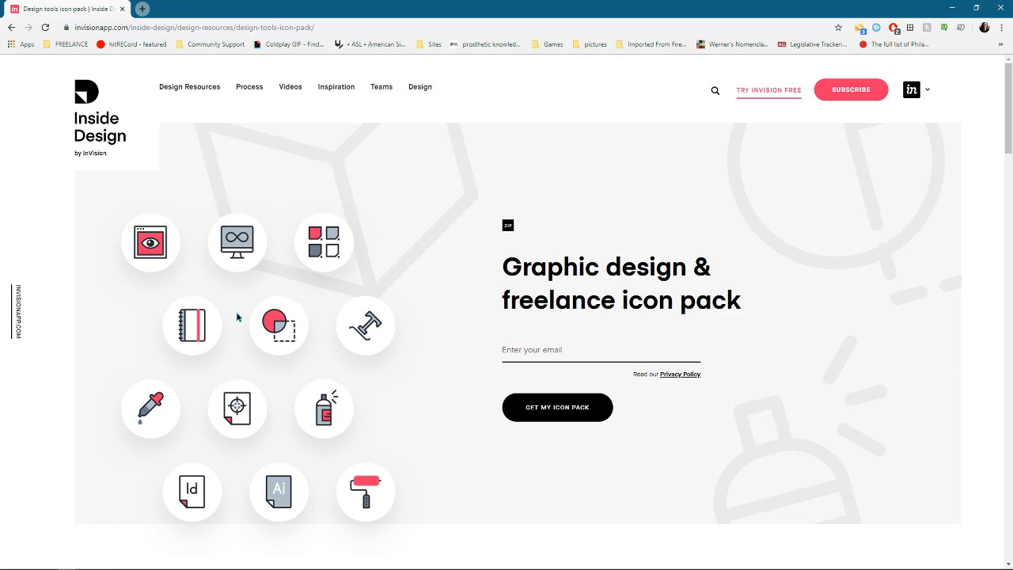
scroll(236, 317, "down", 7)
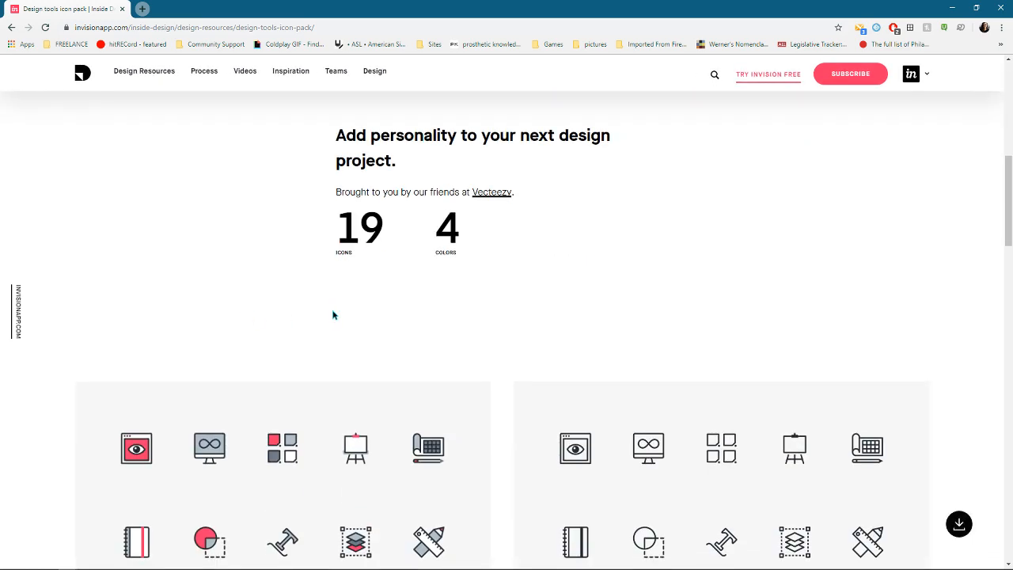
scroll(333, 314, "down", 4)
scroll(384, 316, "up", 2)
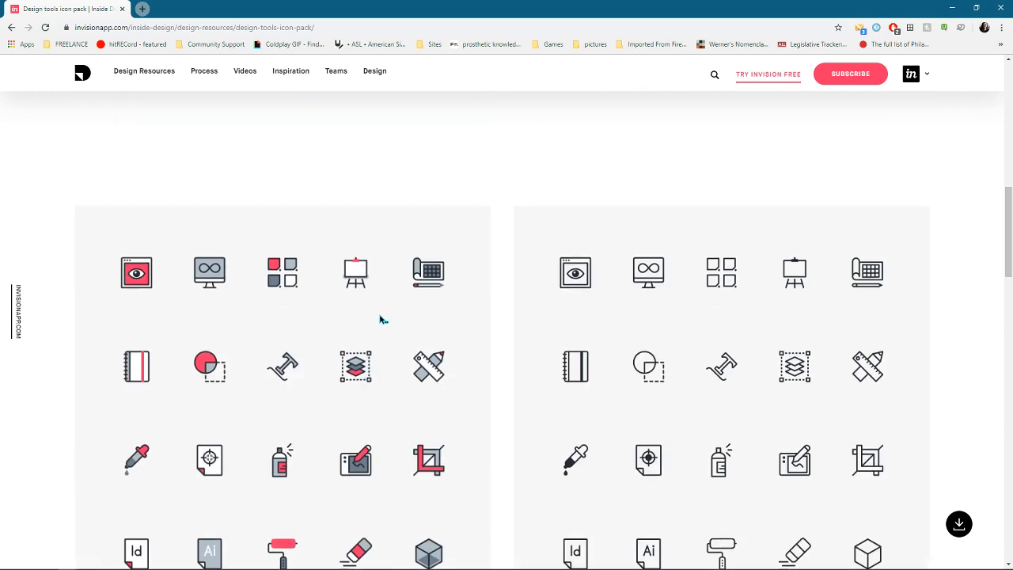
scroll(281, 427, "up", 9)
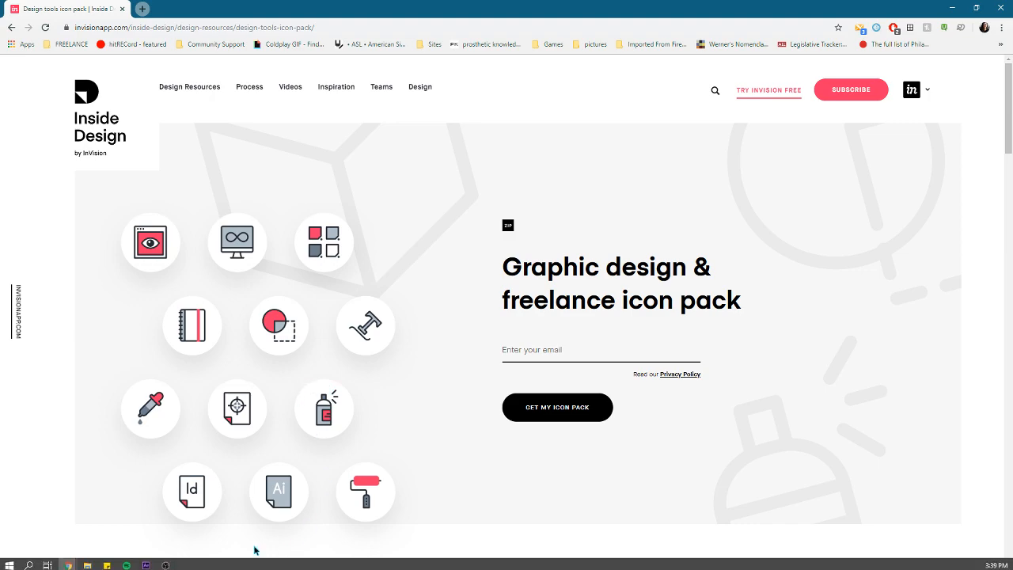
left_click(145, 561)
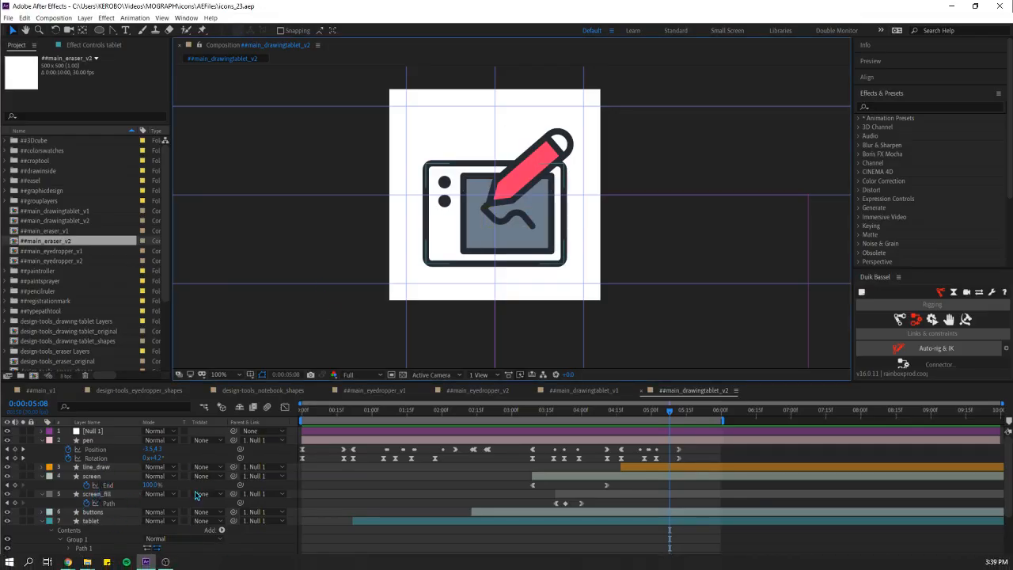
Switch to the browser, open lottiefiles.com, and browse down to the featured community animations
mouse_move(49, 564)
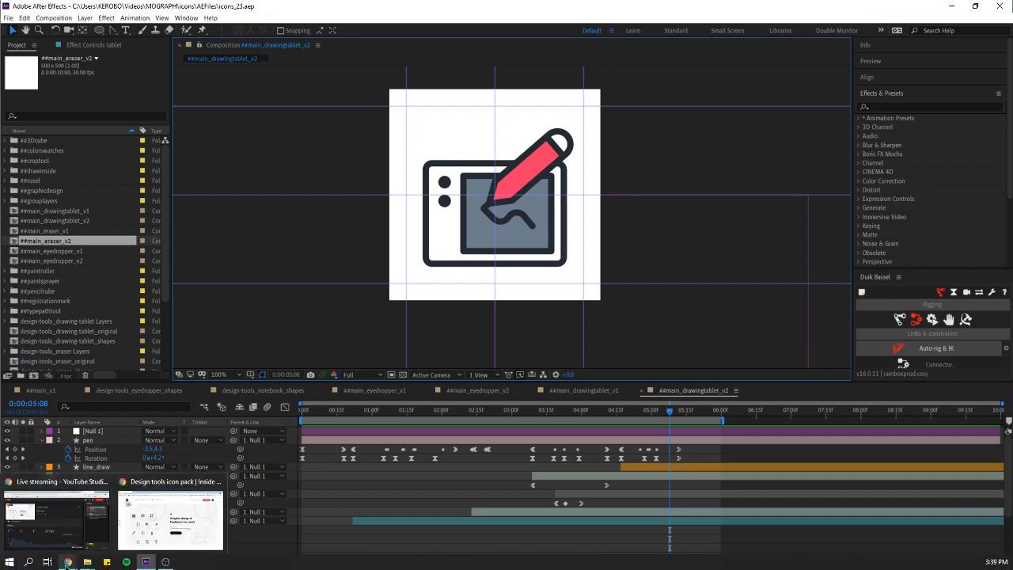
left_click(142, 515)
left_click(140, 30)
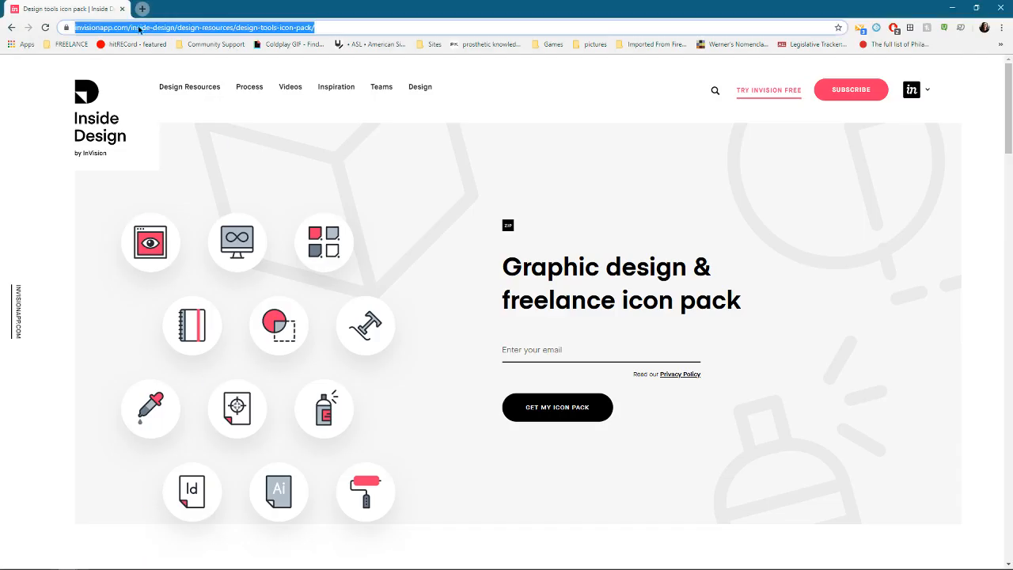
type("bod")
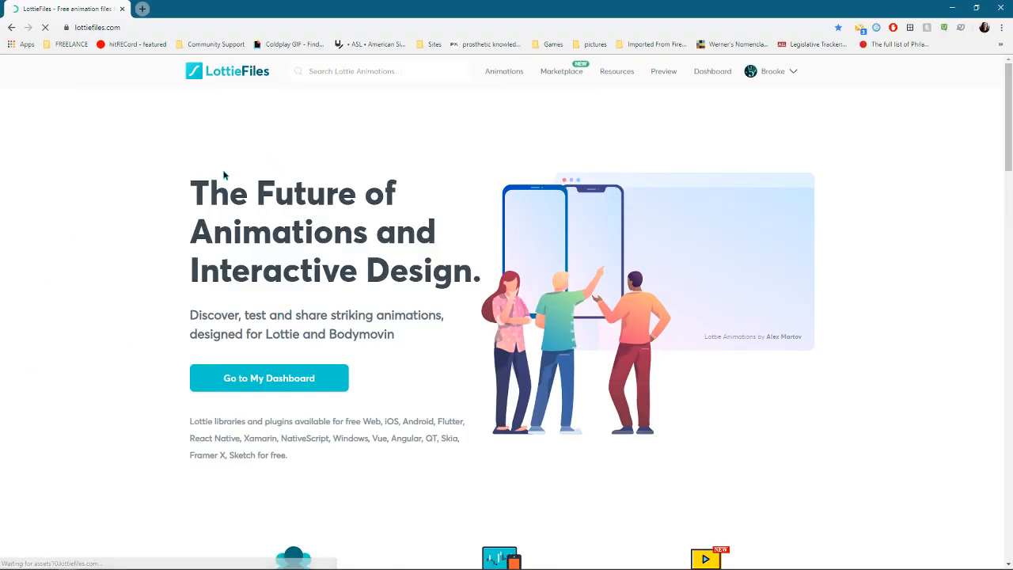
scroll(139, 254, "down", 5)
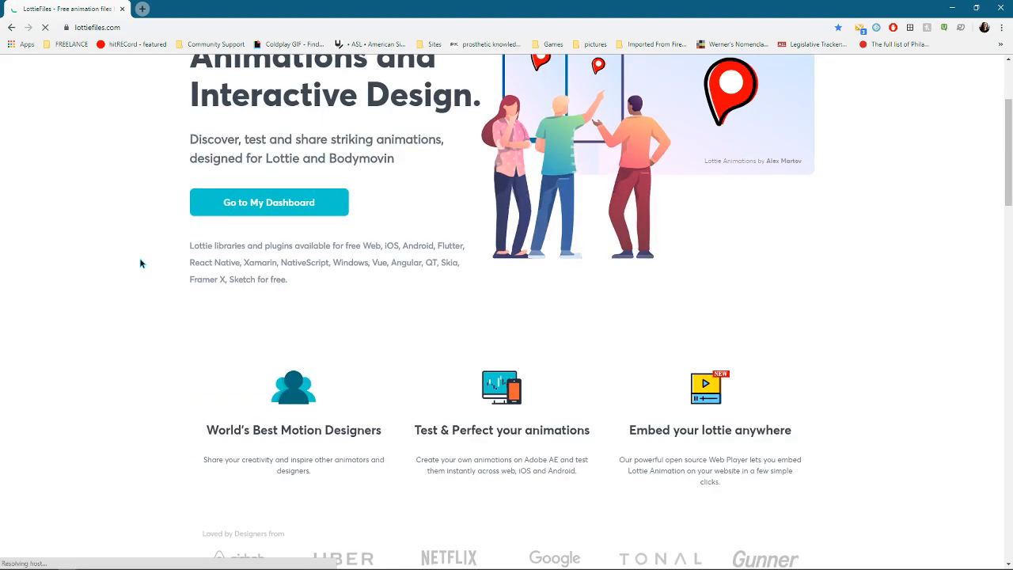
scroll(171, 279, "down", 5)
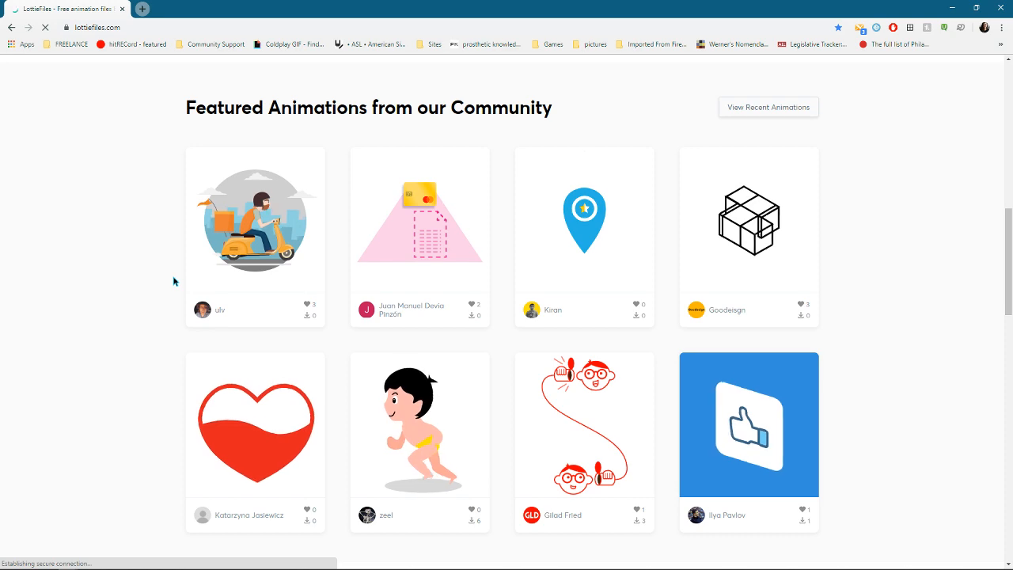
Look over the featured community animations and the most loved animators section on the LottieFiles home page
scroll(173, 281, "down", 3)
scroll(174, 280, "up", 2)
scroll(158, 310, "up", 1)
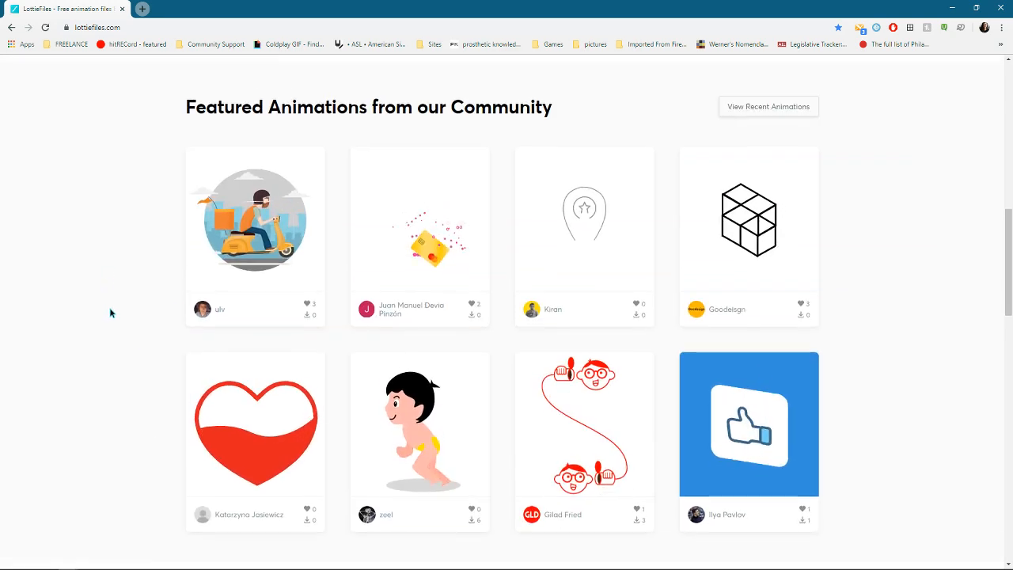
scroll(111, 317, "down", 1)
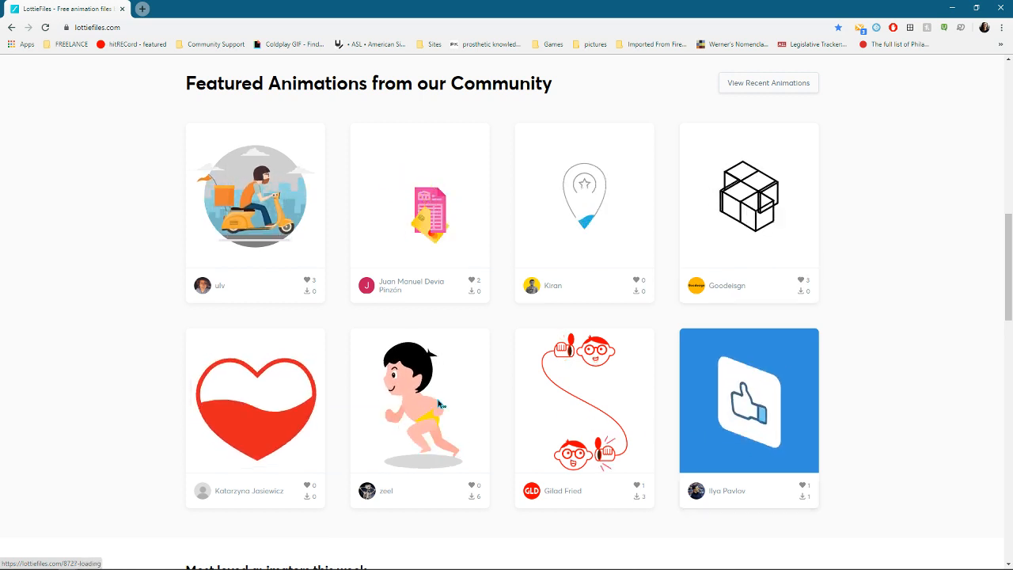
scroll(282, 324, "down", 2)
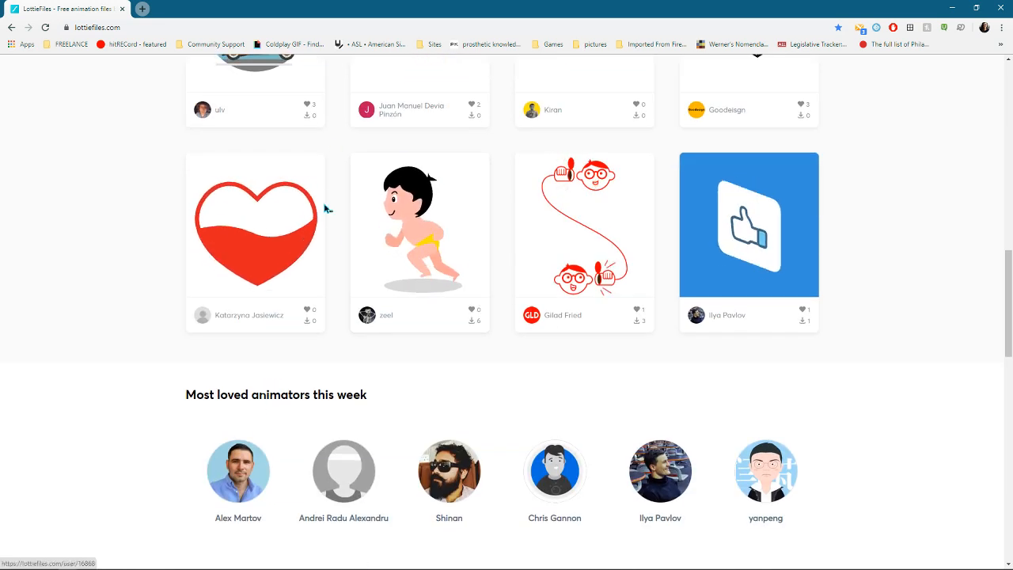
scroll(316, 238, "up", 2)
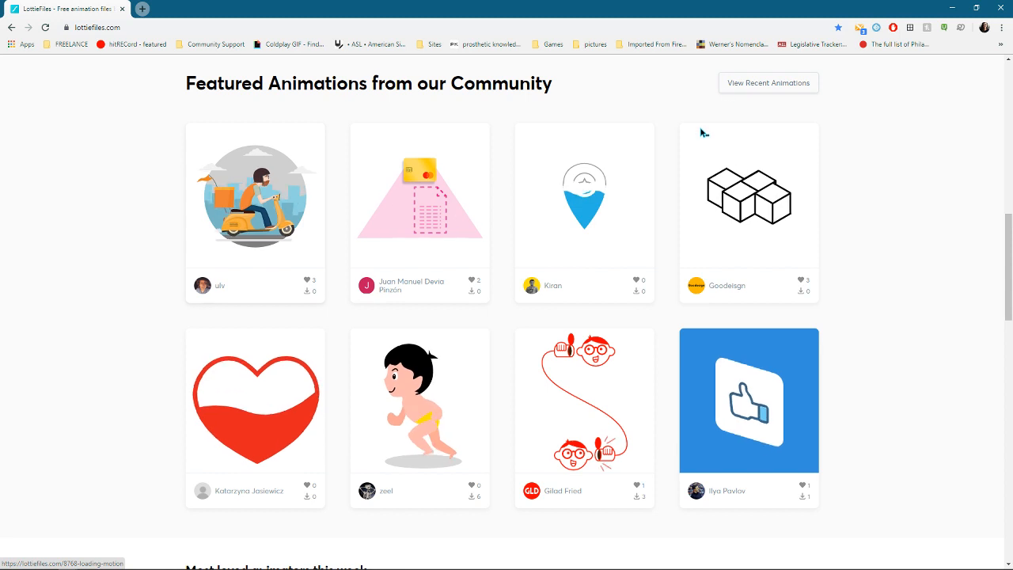
Open the recent community animations, browse the first page down to its end, and go to page 7
left_click(748, 84)
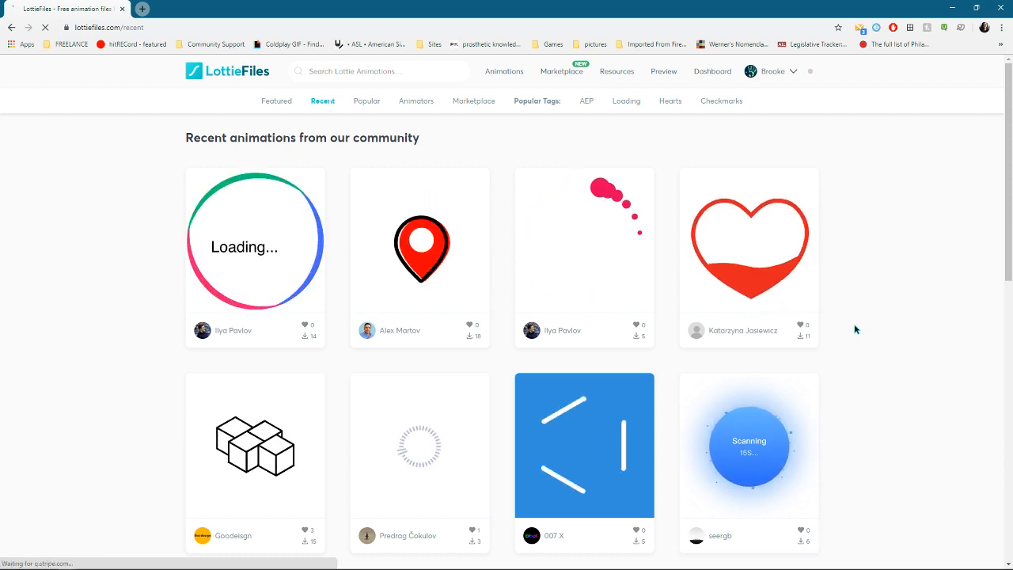
scroll(855, 329, "down", 2)
scroll(854, 329, "down", 2)
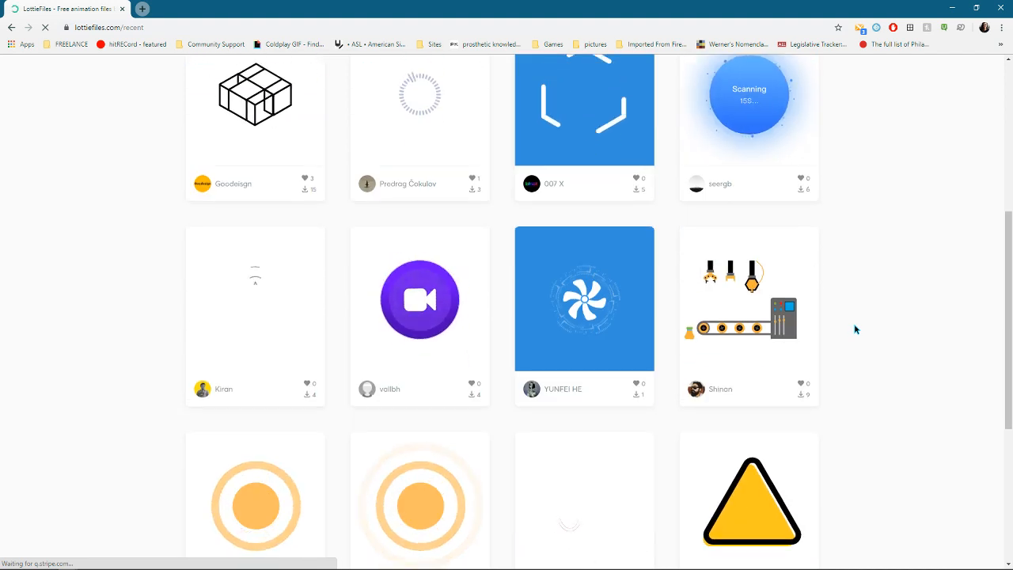
scroll(854, 329, "down", 2)
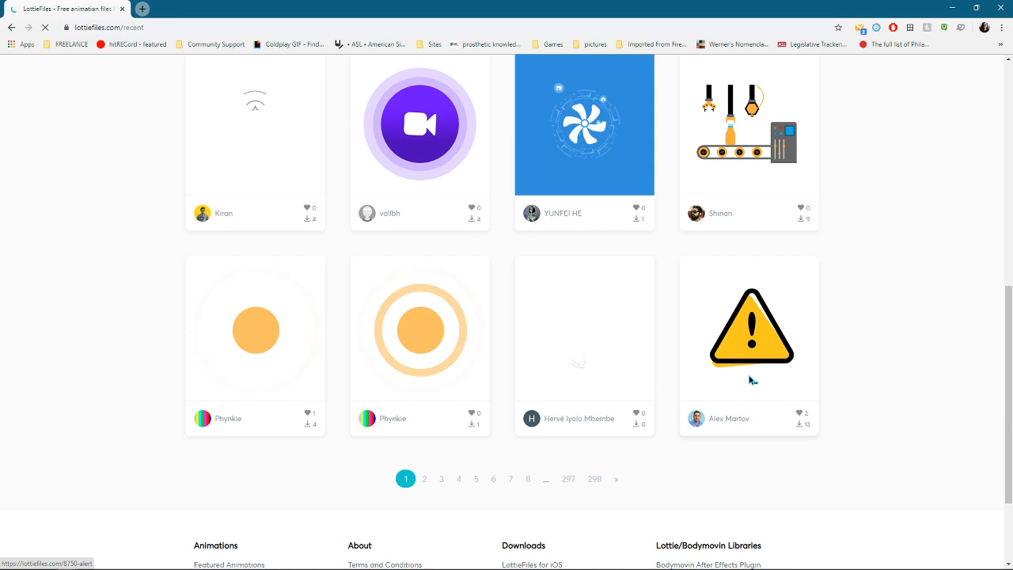
scroll(660, 271, "up", 2)
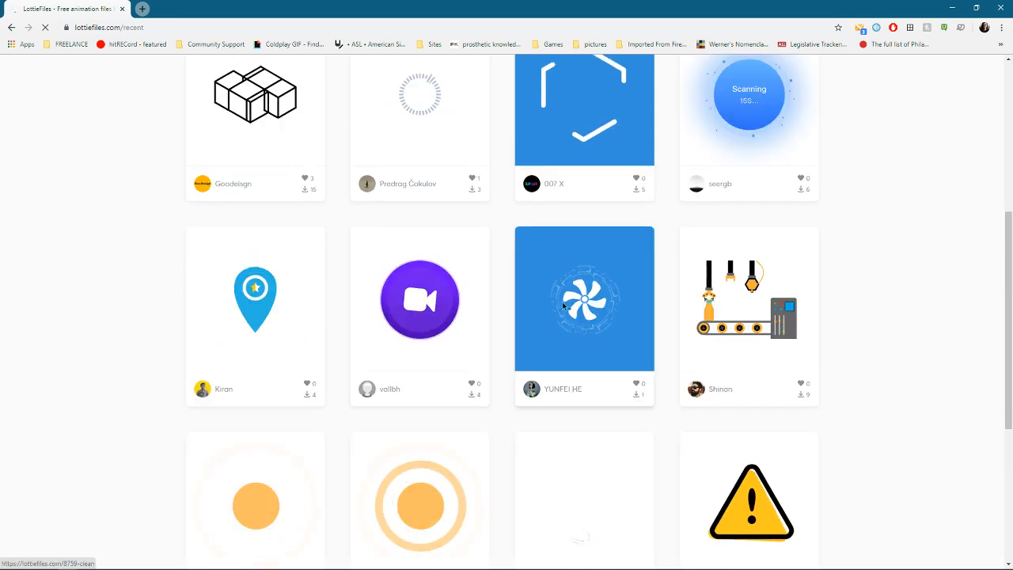
scroll(512, 319, "down", 4)
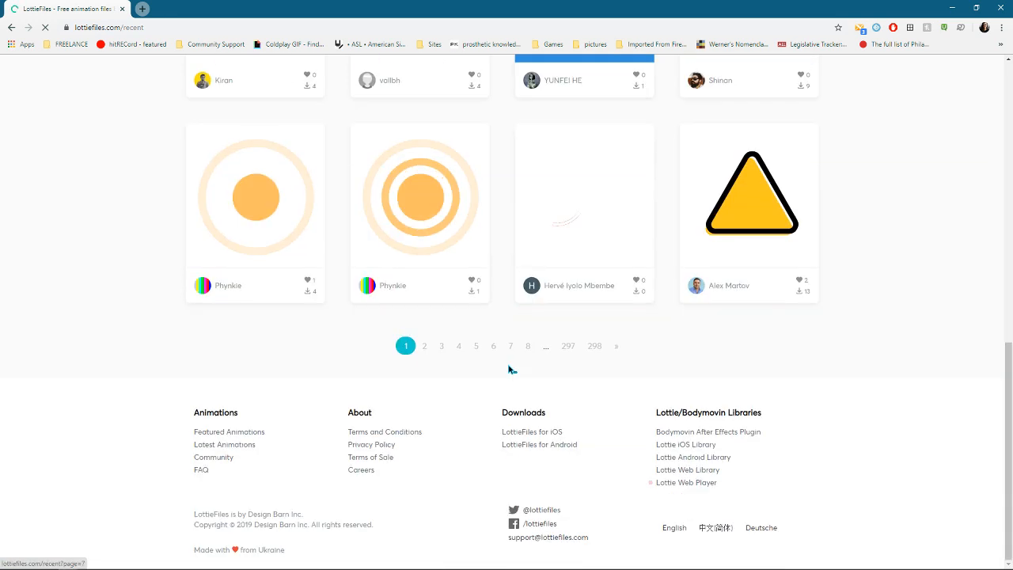
left_click(508, 347)
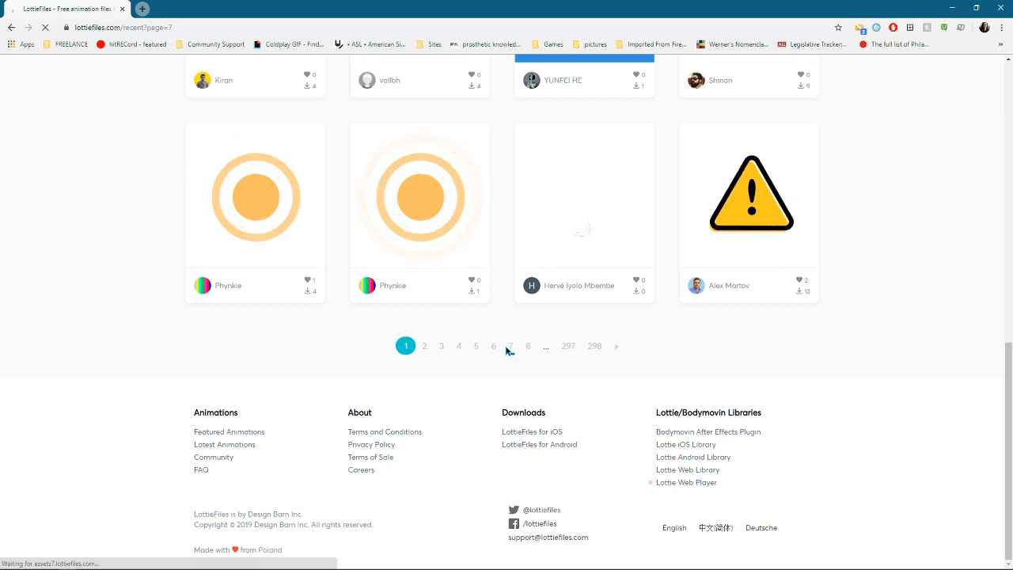